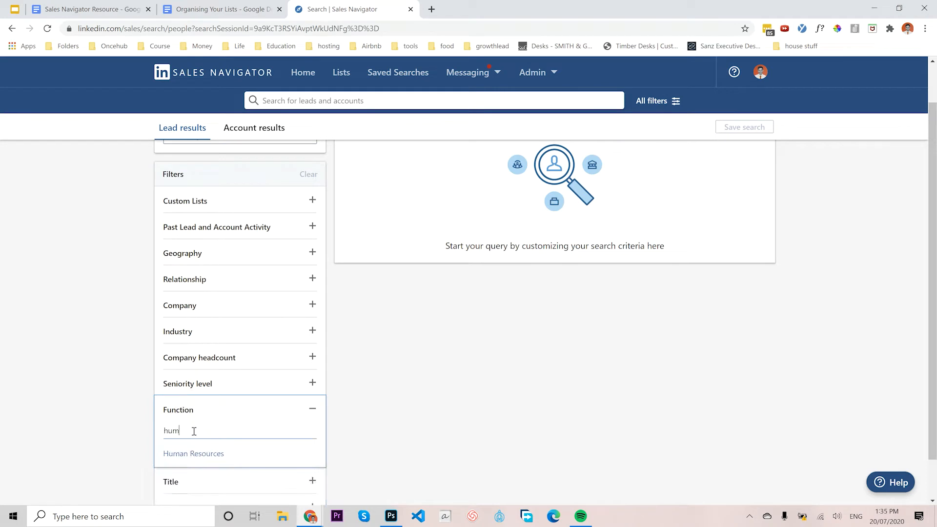
Filter the lead search to the Human Resources function and the Australia region
left_click(190, 455)
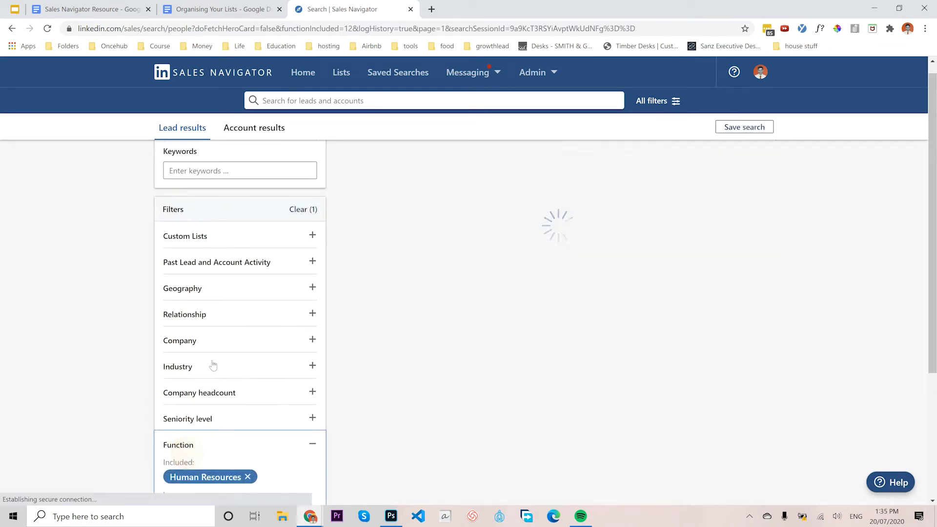
left_click(187, 283)
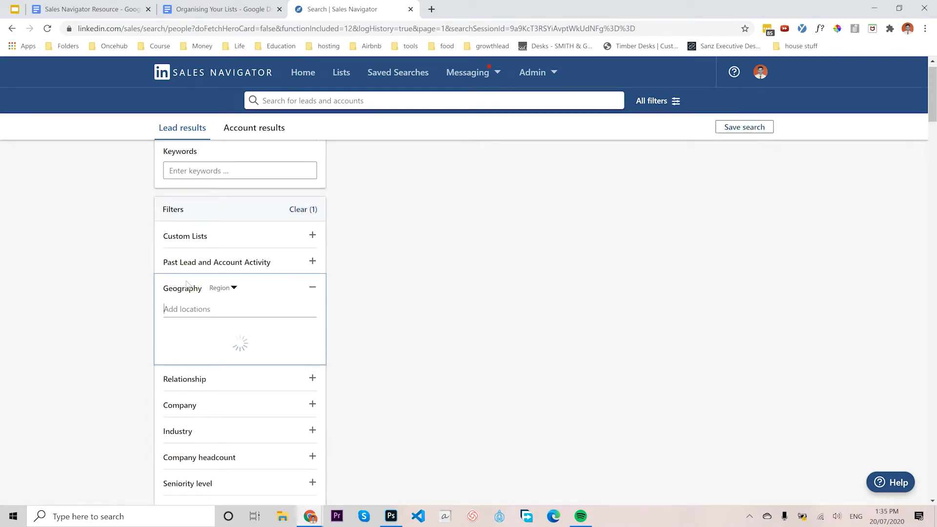
type("aus")
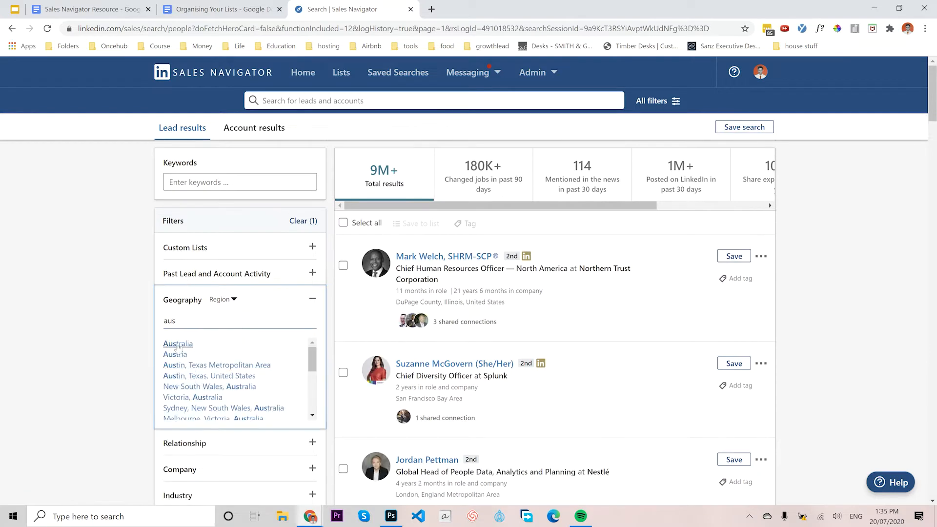
left_click(187, 343)
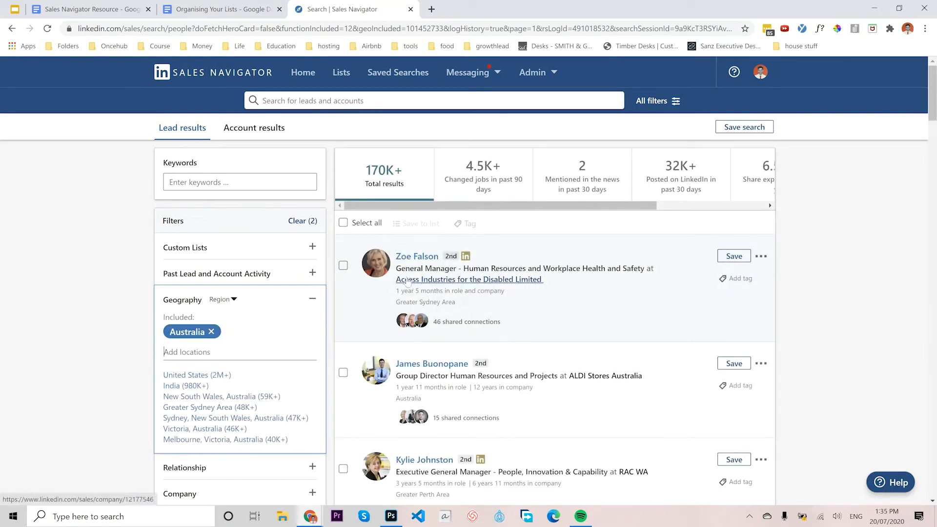
Examine the job titles held by the Australian Human Resources leads in the search results
scroll(432, 293, "down", 2)
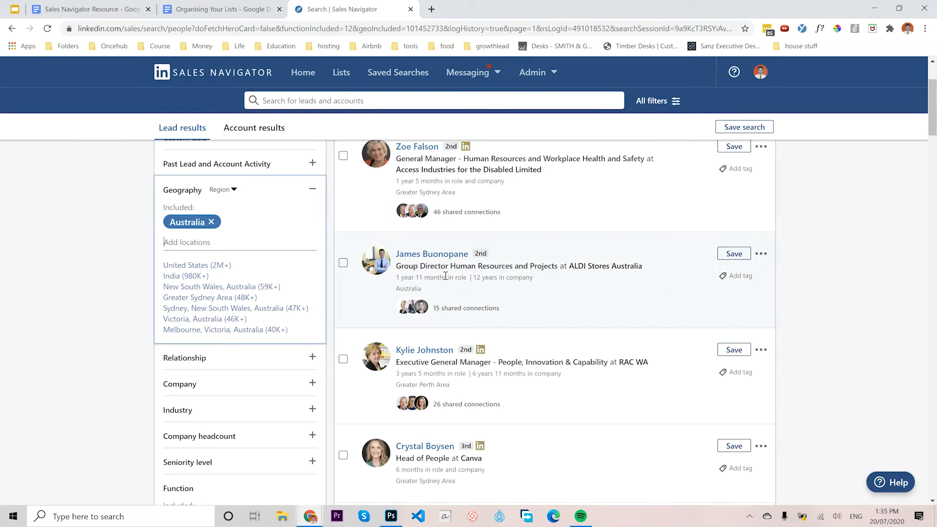
scroll(488, 341, "down", 1)
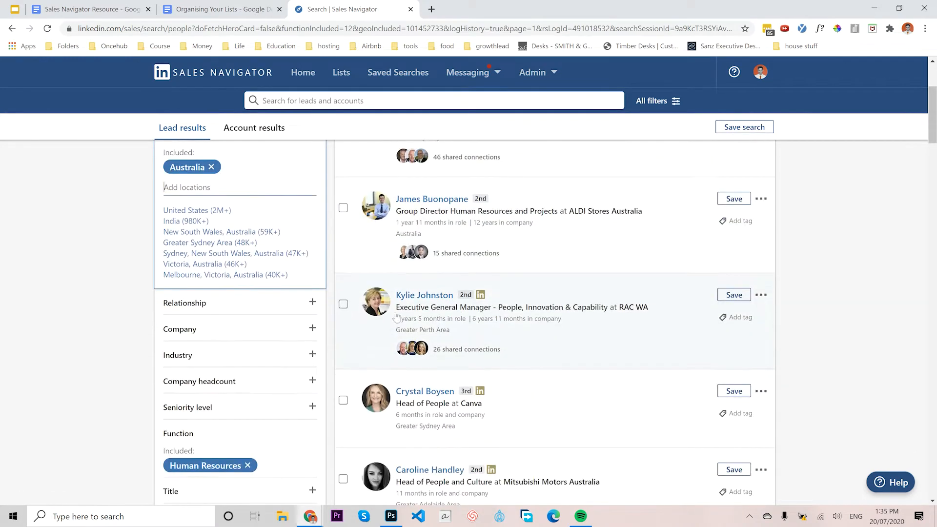
scroll(447, 406, "down", 4)
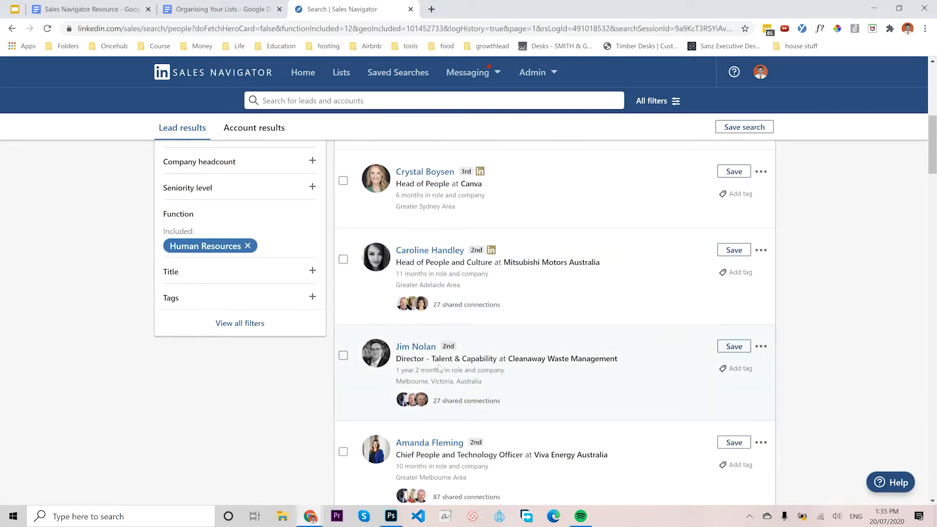
scroll(432, 358, "down", 10)
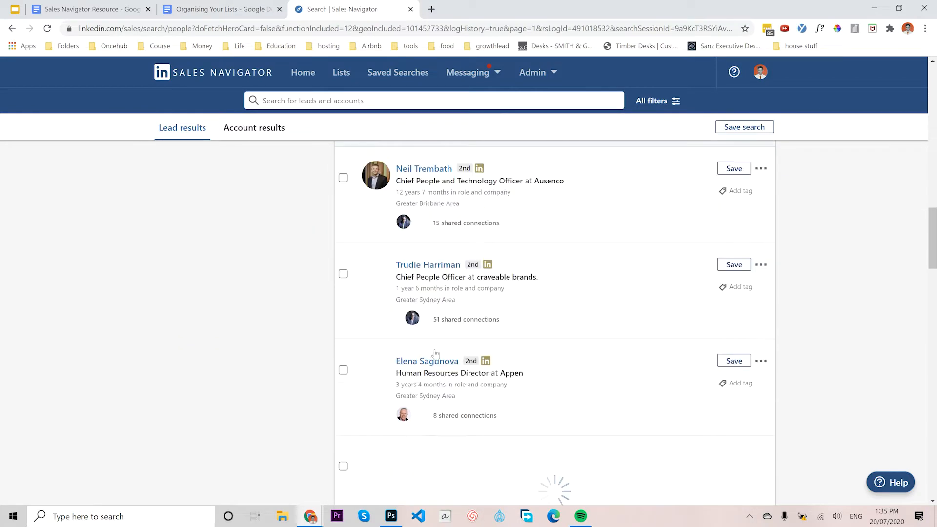
scroll(435, 352, "up", 15)
scroll(223, 367, "down", 3)
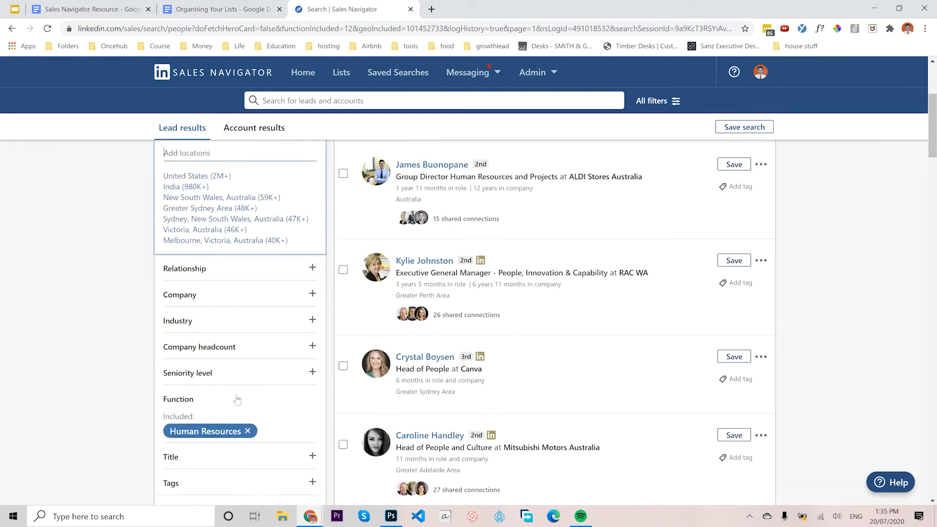
scroll(246, 357, "up", 4)
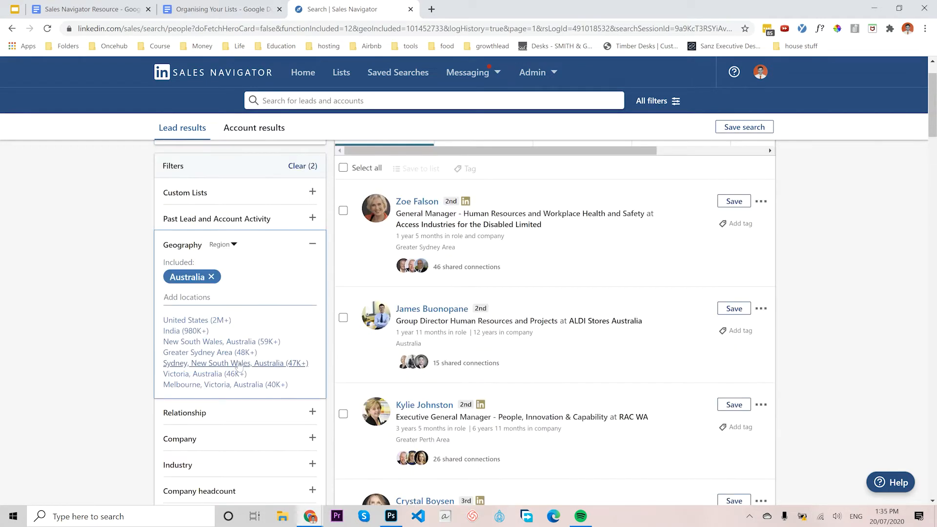
left_click_drag(404, 319, 558, 321)
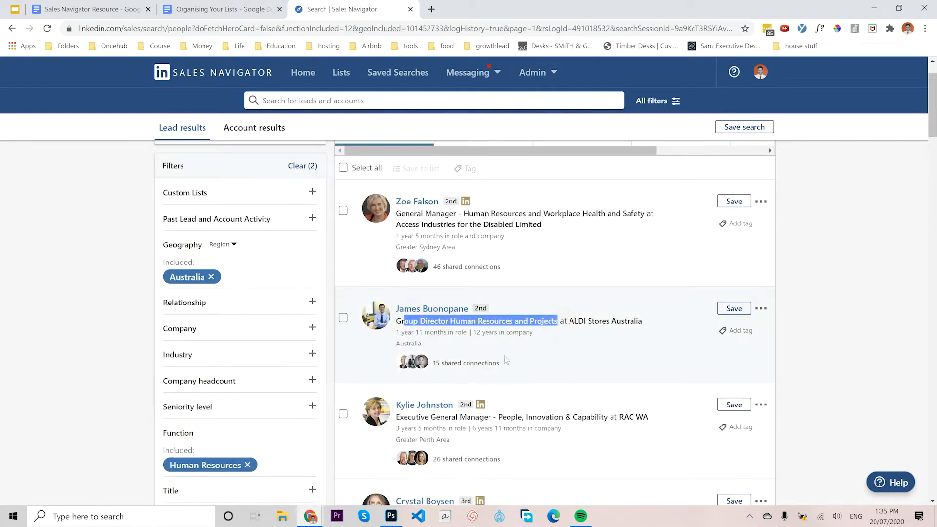
scroll(505, 356, "down", 3)
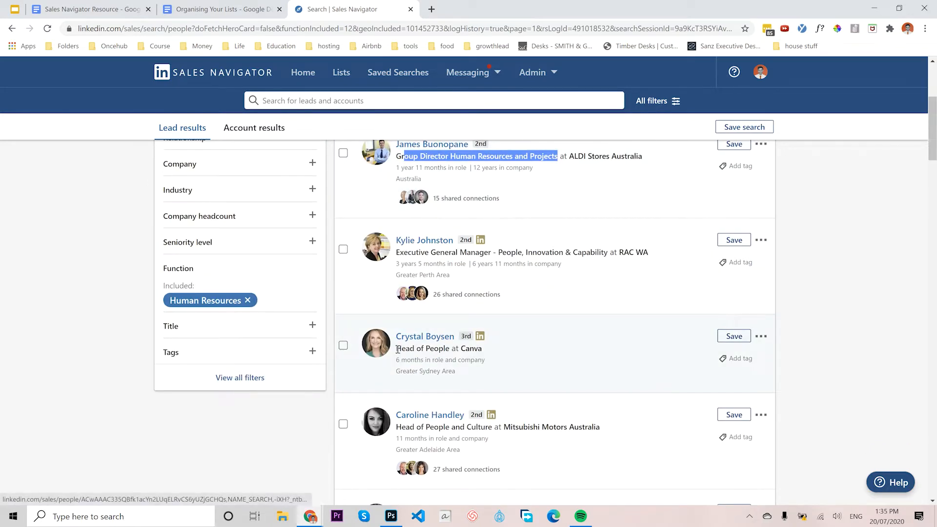
left_click_drag(449, 350, 408, 348)
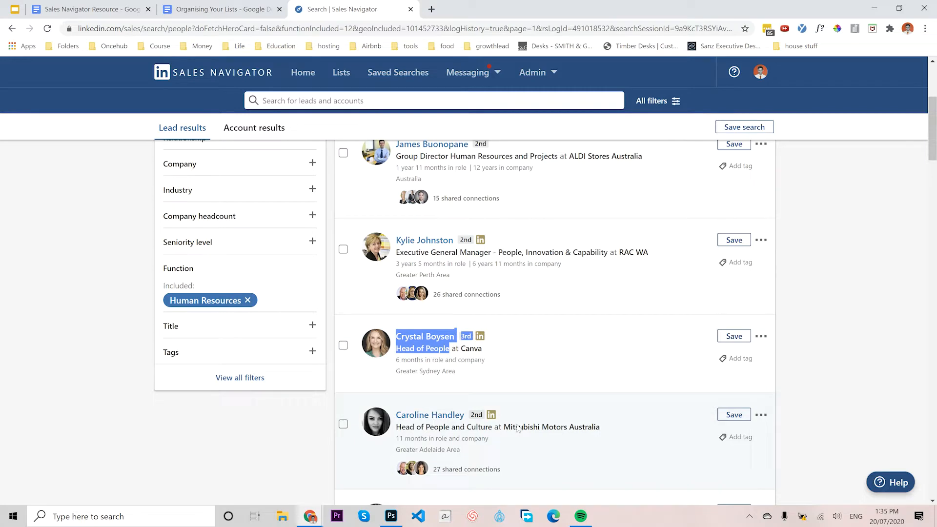
scroll(434, 410, "up", 3)
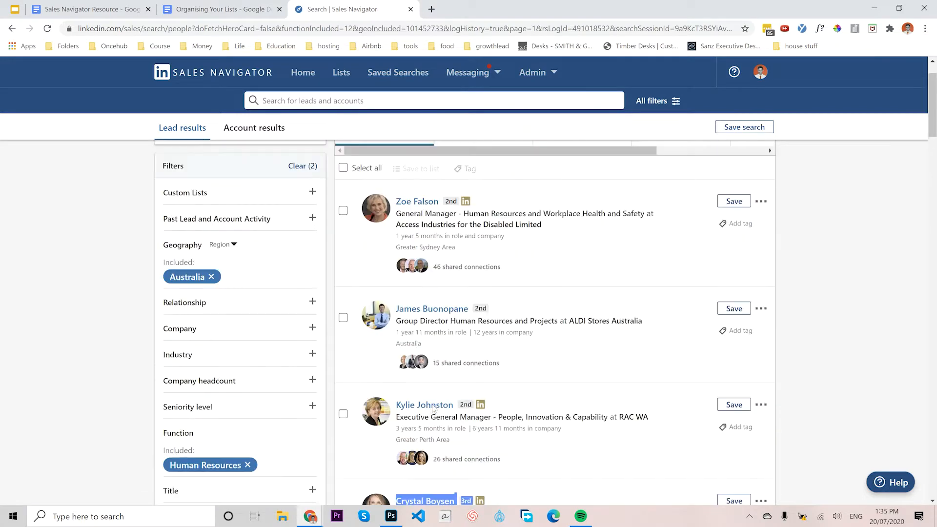
scroll(433, 410, "up", 1)
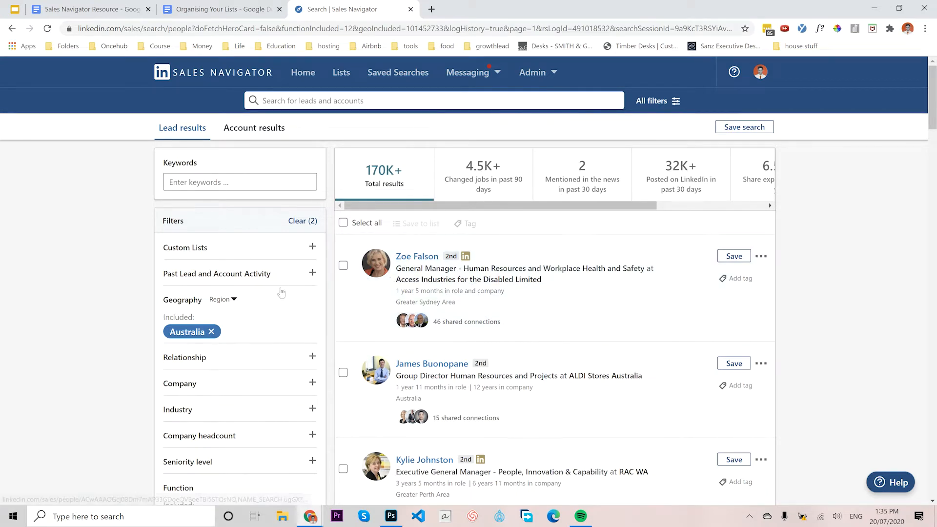
scroll(280, 285, "down", 2)
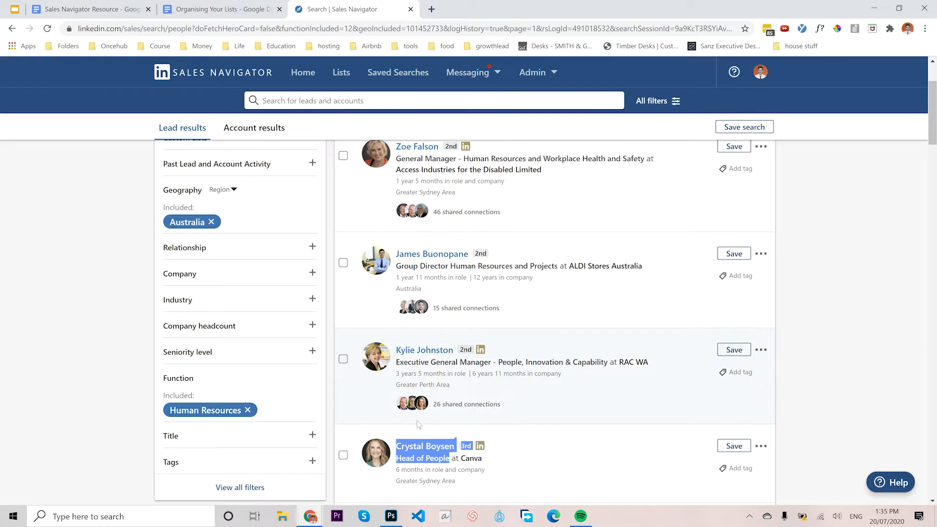
Switch to the Google Slides presentation and read the events example on the "Defining your client" slide
left_click(205, 16)
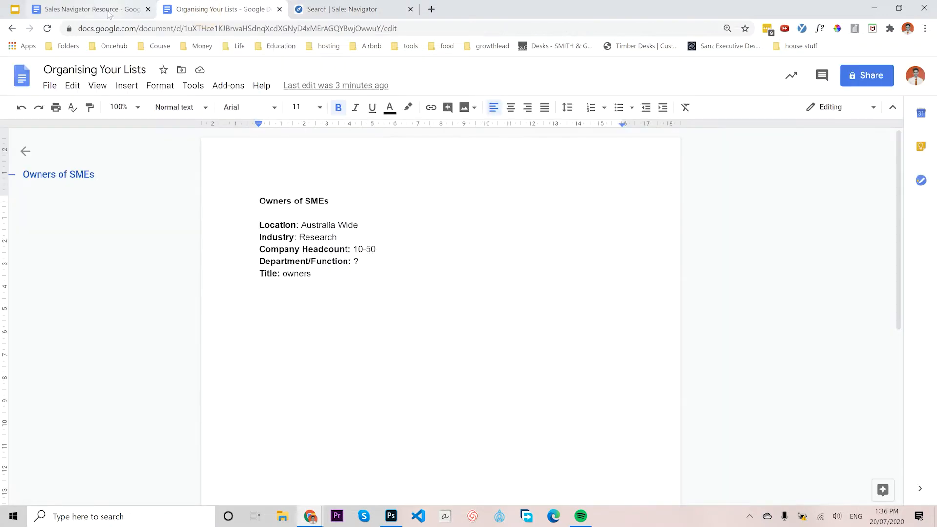
left_click(15, 9)
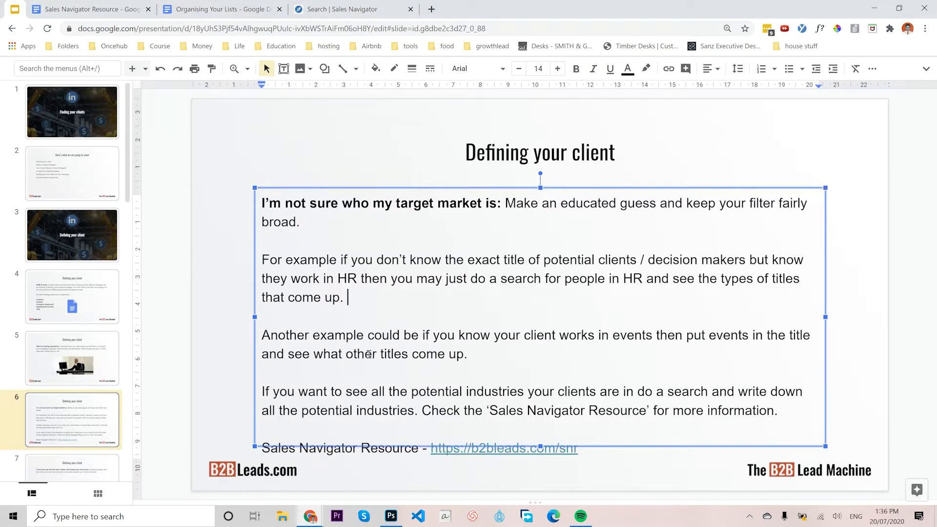
left_click(390, 336)
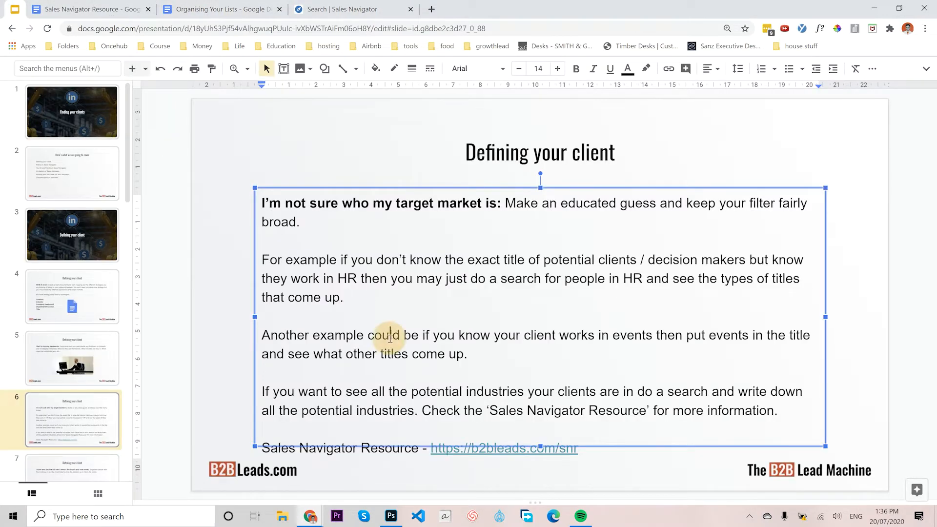
left_click(219, 278)
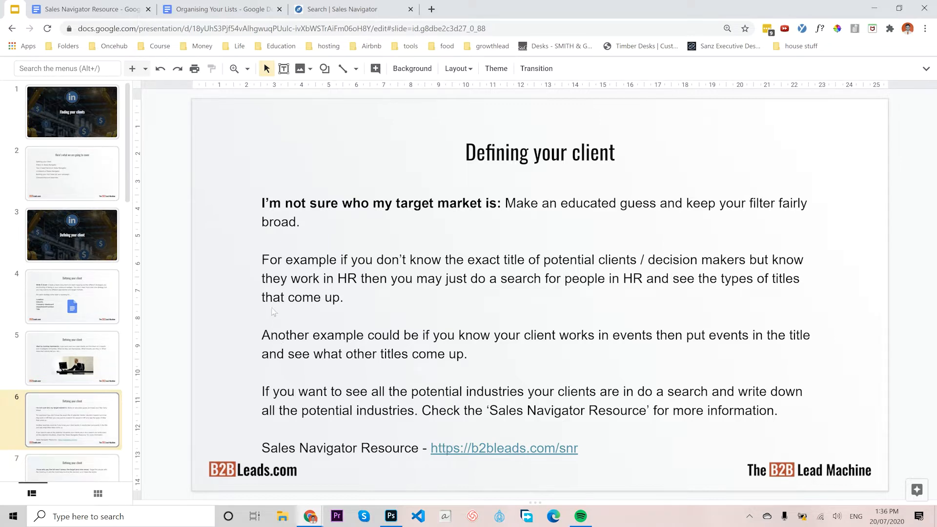
Switch back to the Sales Navigator lead search and replace the Human Resources function filter with the current title "events"
left_click(334, 10)
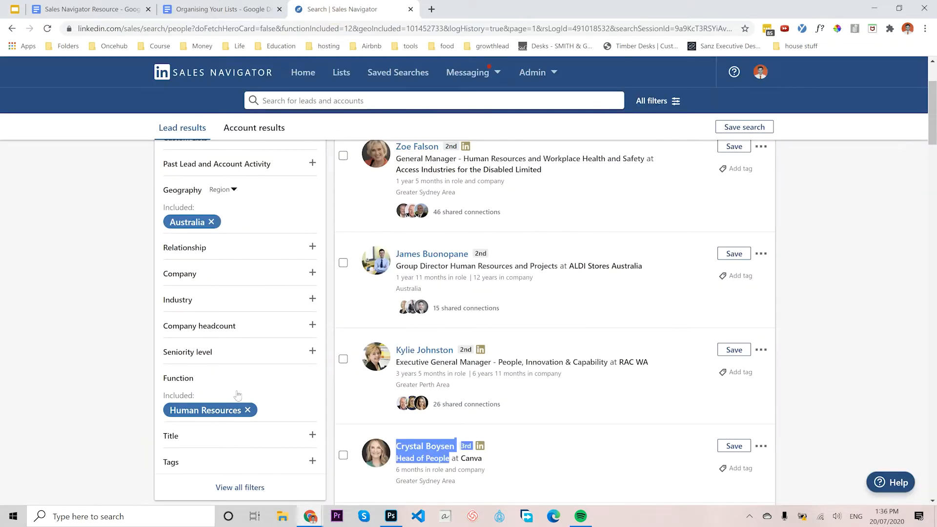
left_click(248, 411)
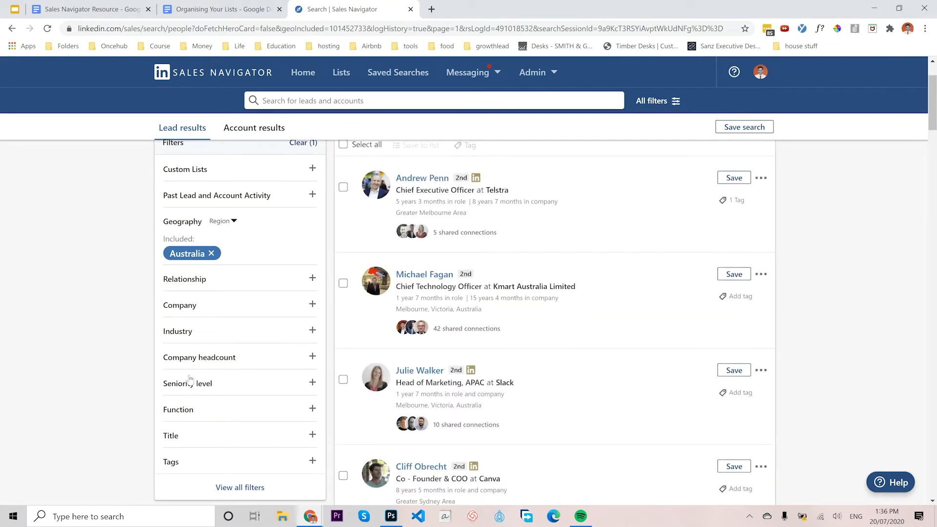
left_click(181, 436)
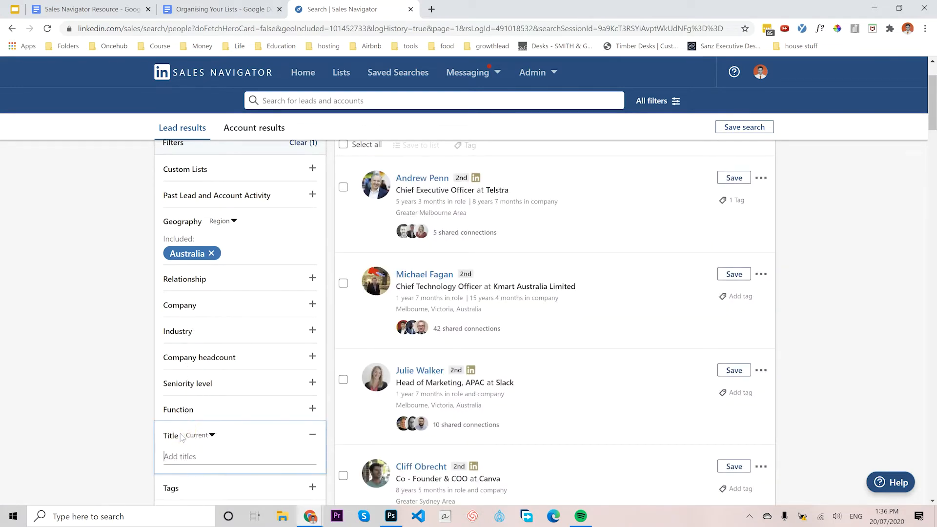
type("event")
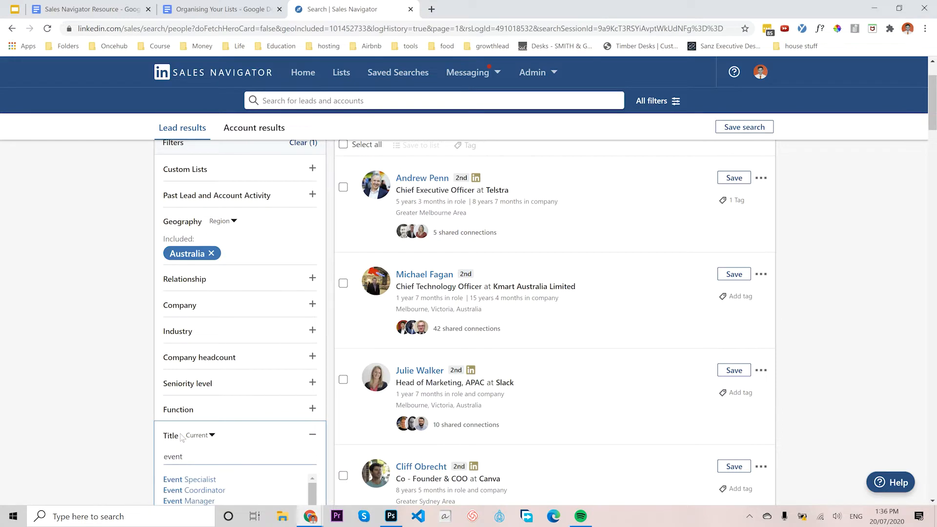
type("s")
key("Return")
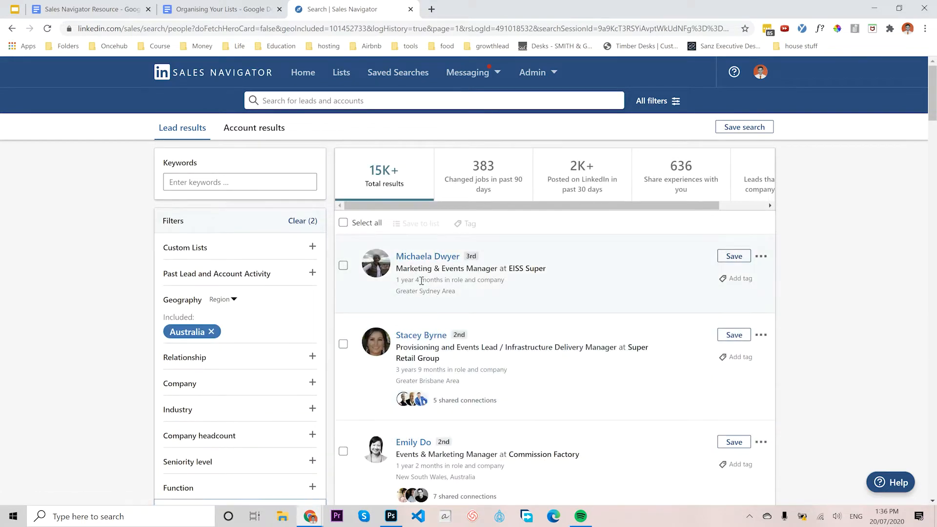
Examine the range of job titles among the Australian leads matching the events title filter
scroll(426, 343, "down", 2)
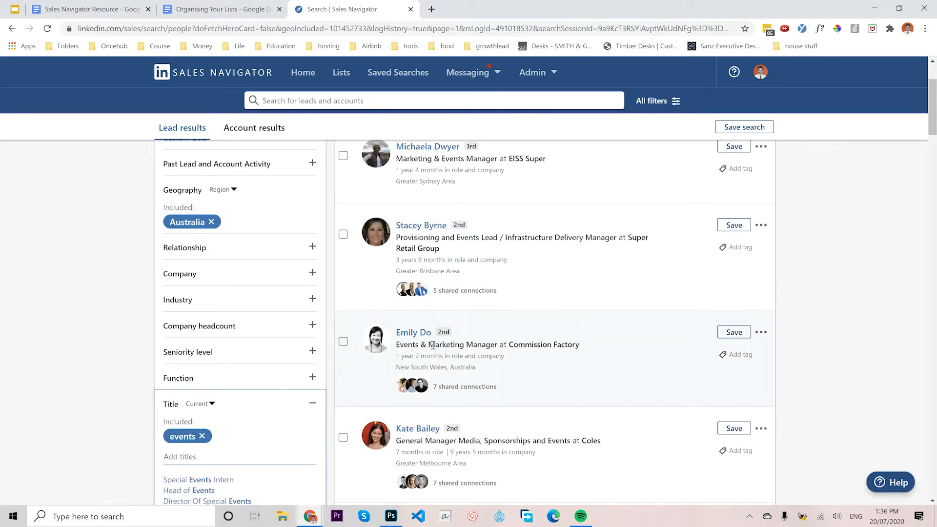
scroll(516, 360, "down", 10)
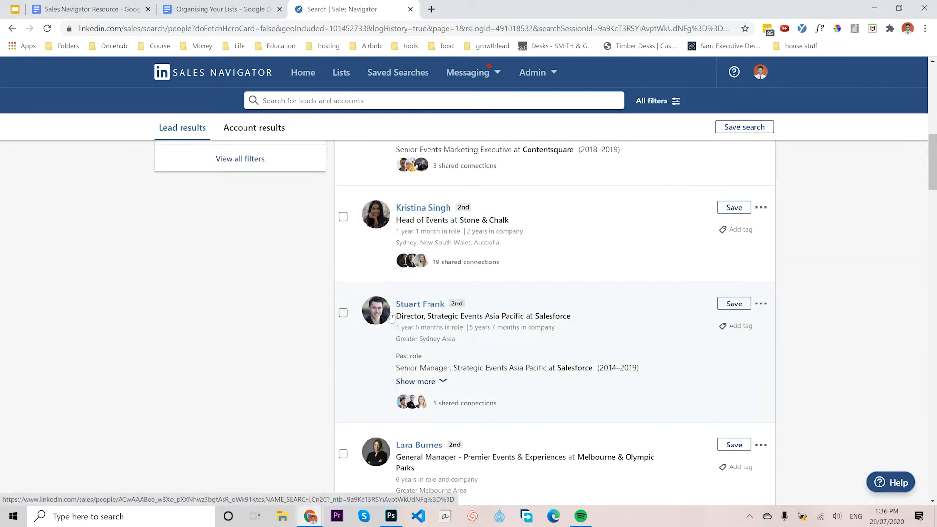
scroll(415, 336, "down", 10)
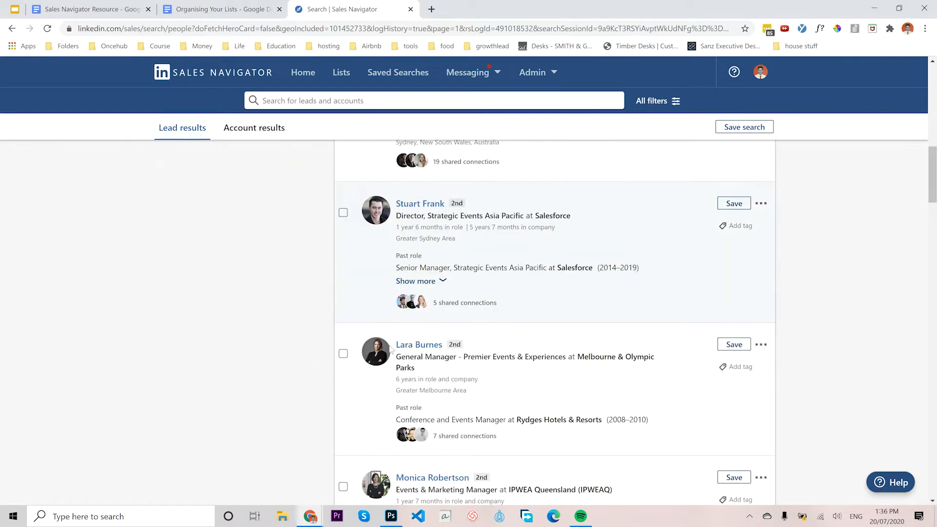
scroll(416, 336, "down", 20)
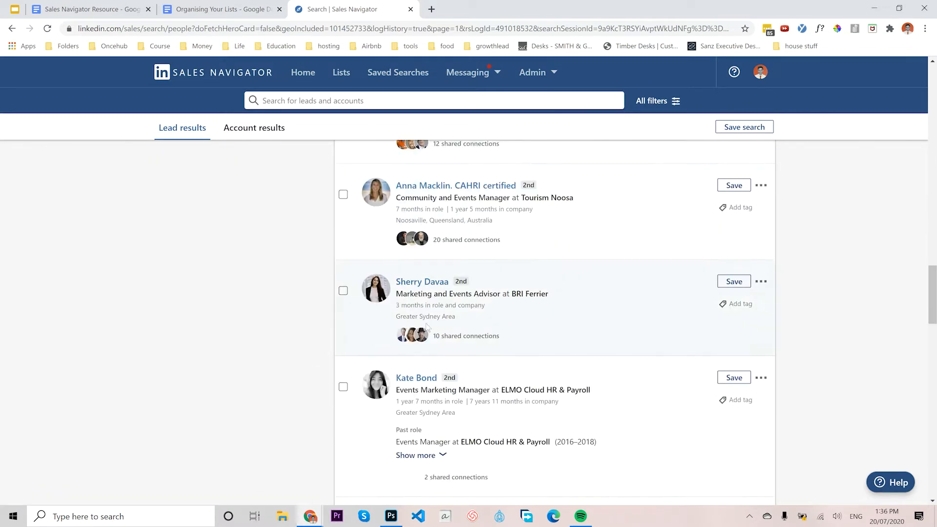
scroll(426, 330, "down", 15)
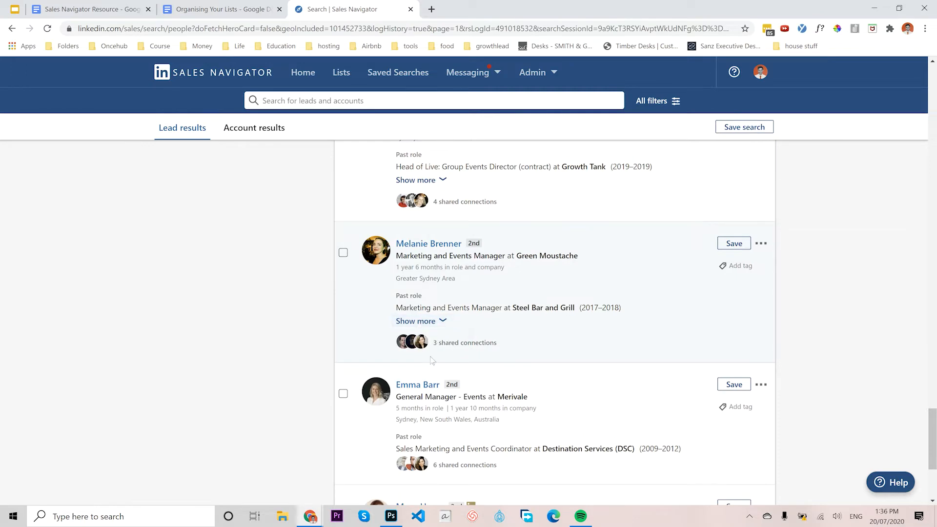
scroll(431, 361, "down", 4)
scroll(331, 322, "up", 6)
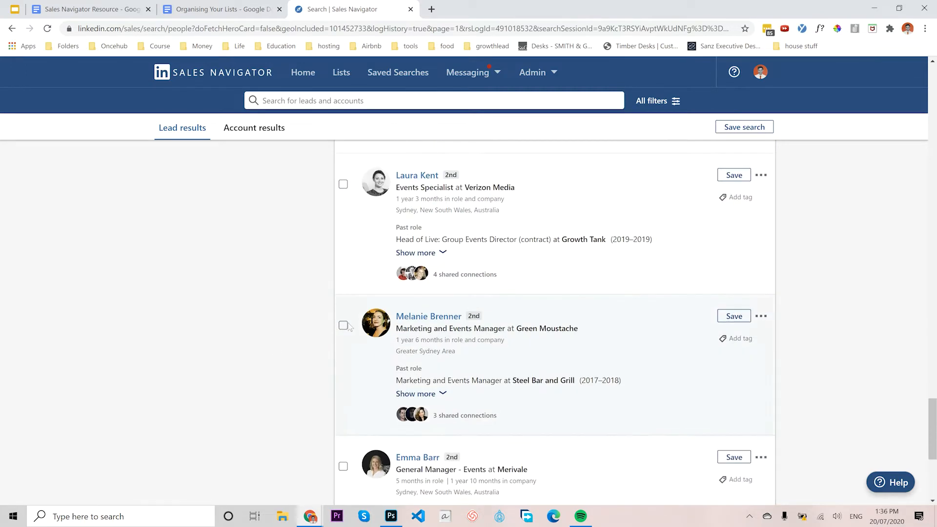
scroll(348, 327, "up", 10)
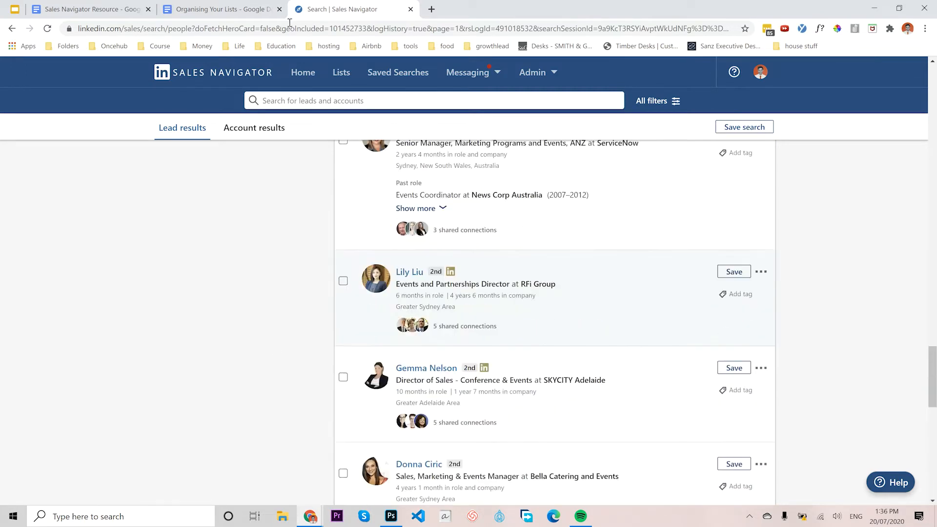
Switch to the Google Slides presentation and read the paragraph on listing all potential client industries
left_click(22, 11)
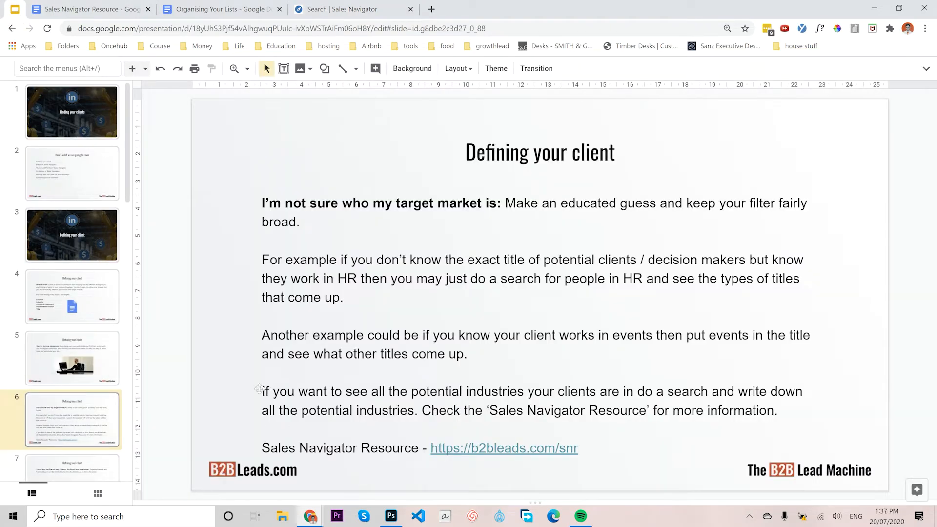
left_click_drag(265, 391, 762, 412)
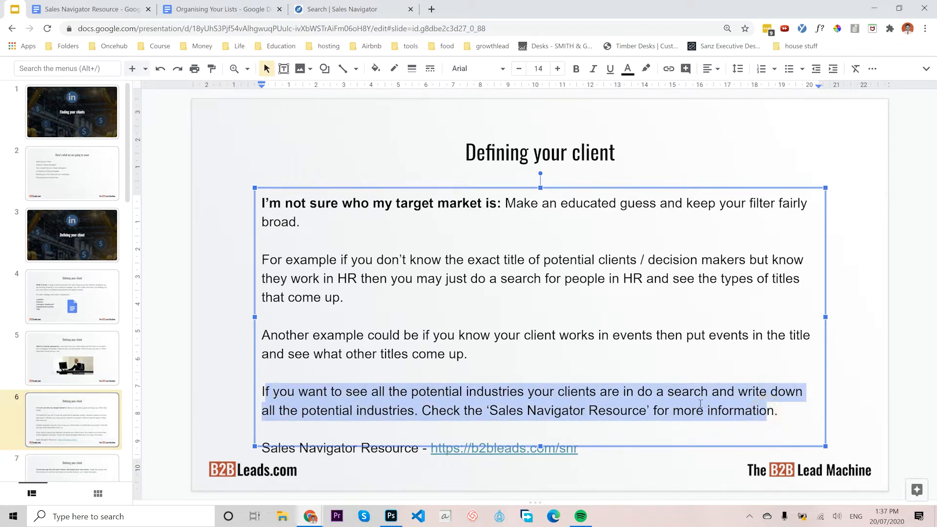
left_click(704, 410)
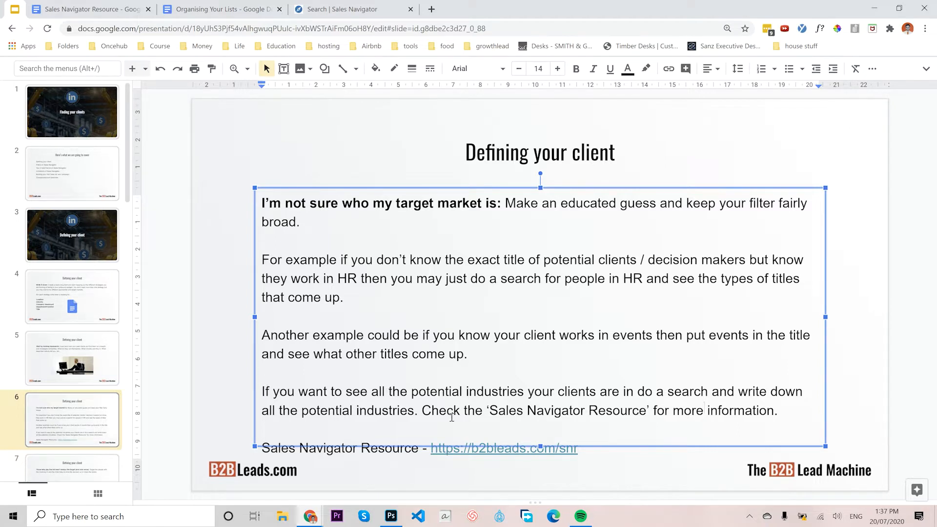
Switch to the Sales Navigator lead search, expand the Industry filter and review the suggested industries for the events title search
left_click(424, 410)
left_click(430, 9)
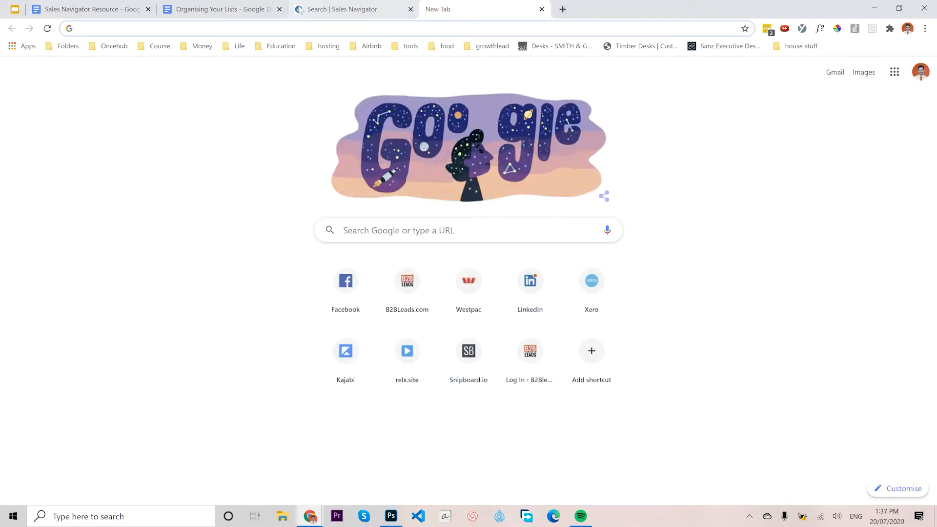
left_click(299, 10)
scroll(297, 250, "up", 10)
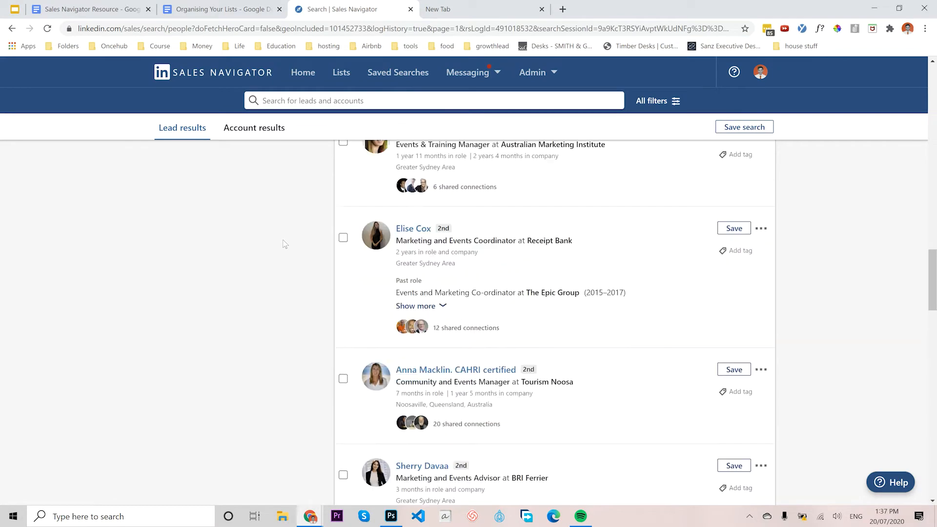
scroll(284, 244, "up", 10)
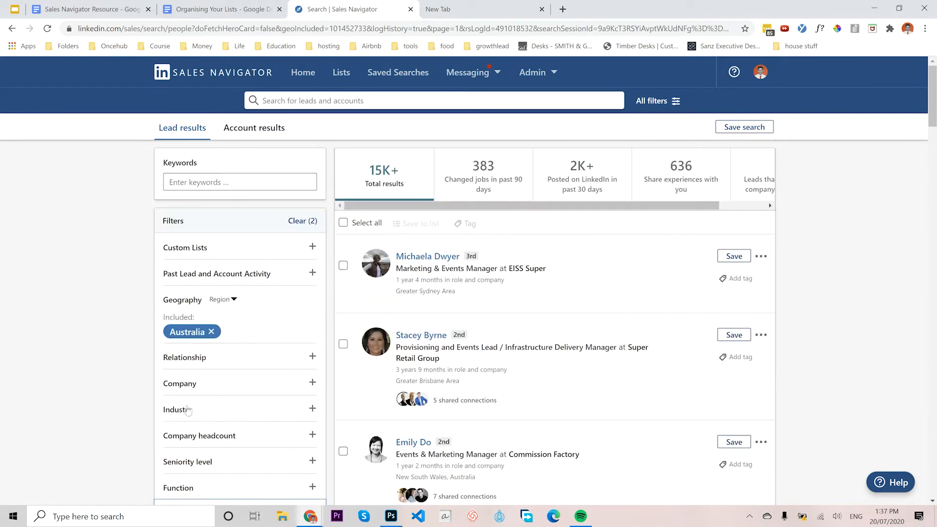
left_click(188, 410)
scroll(201, 451, "down", 5)
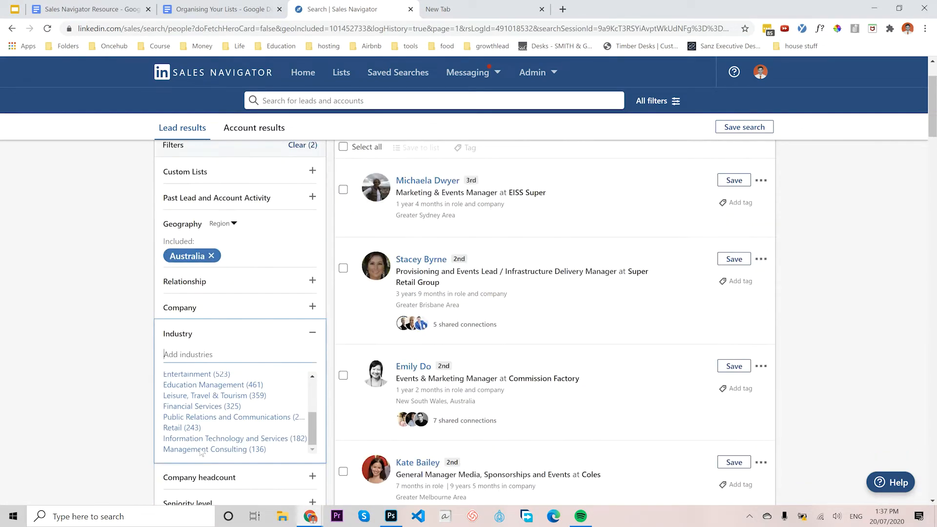
scroll(202, 451, "down", 5)
scroll(209, 308, "up", 8)
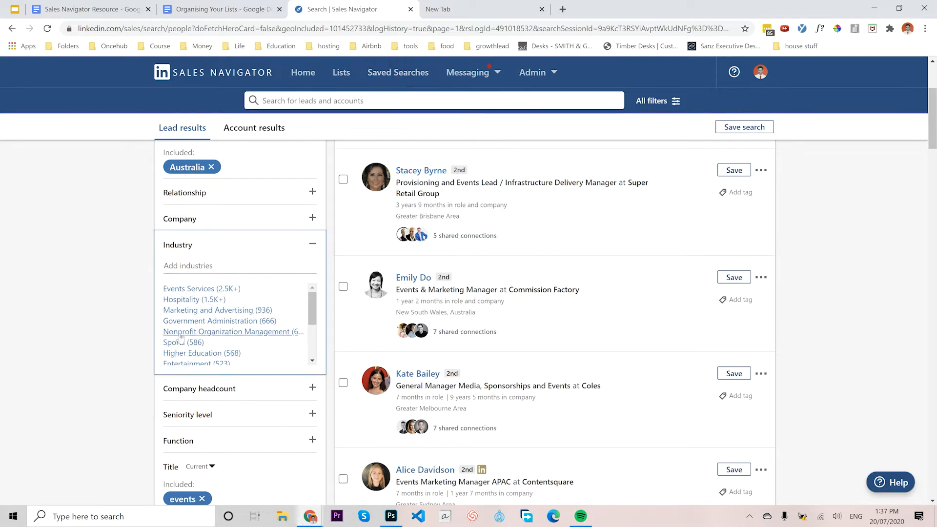
Search Google for "linkedin industries" in the new browser tab and open the "Industry Codes" page of the LinkedIn Developer Network
left_click(454, 14)
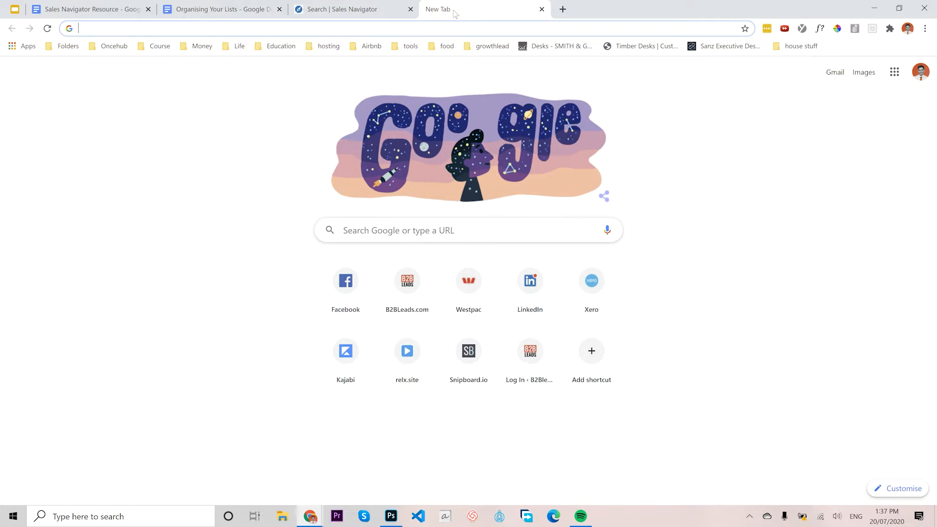
type("linked")
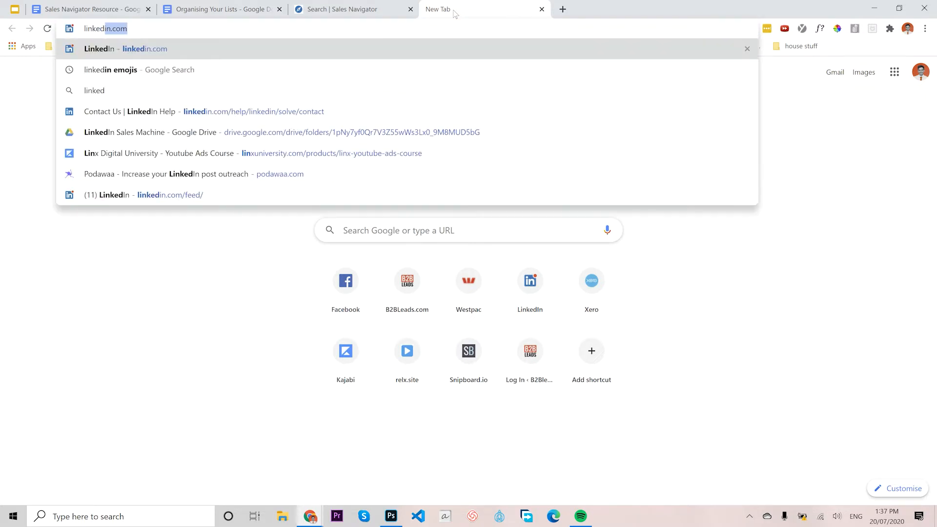
type("in i")
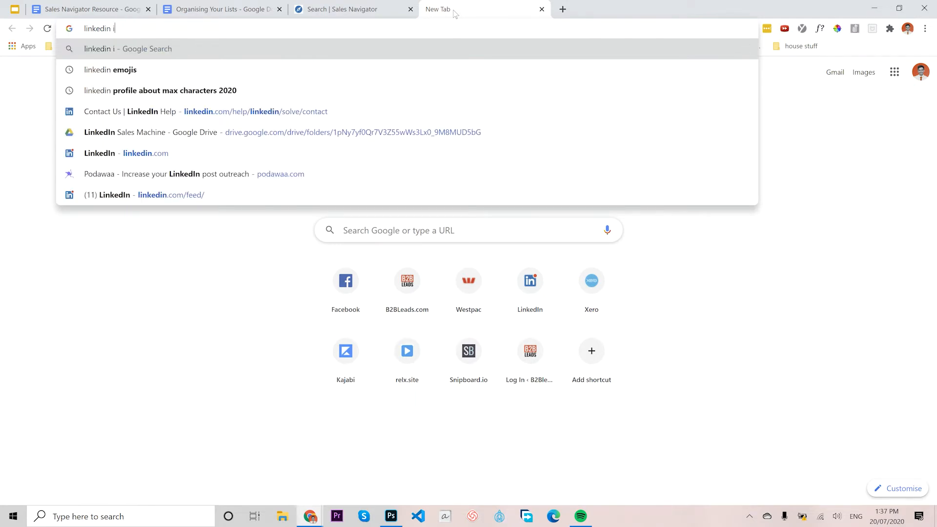
type("ndustr")
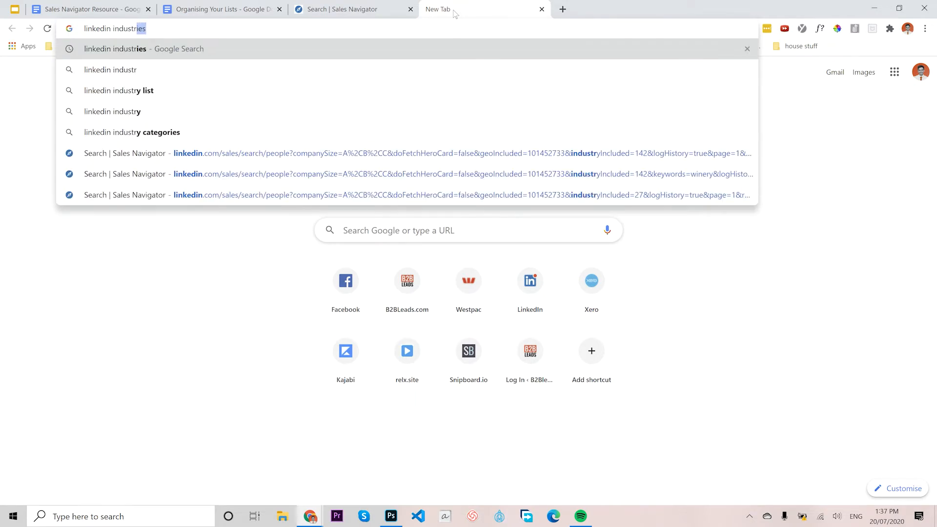
type("ies")
key("Return")
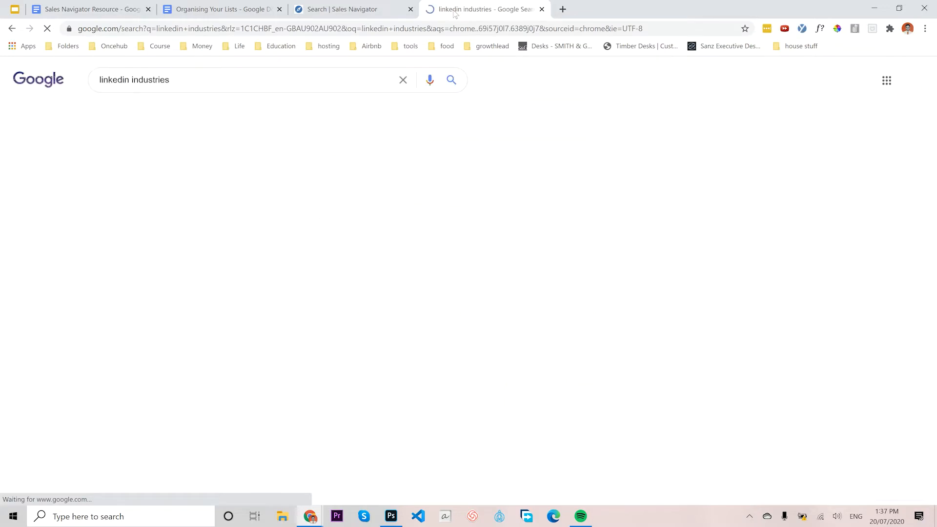
scroll(178, 389, "down", 3)
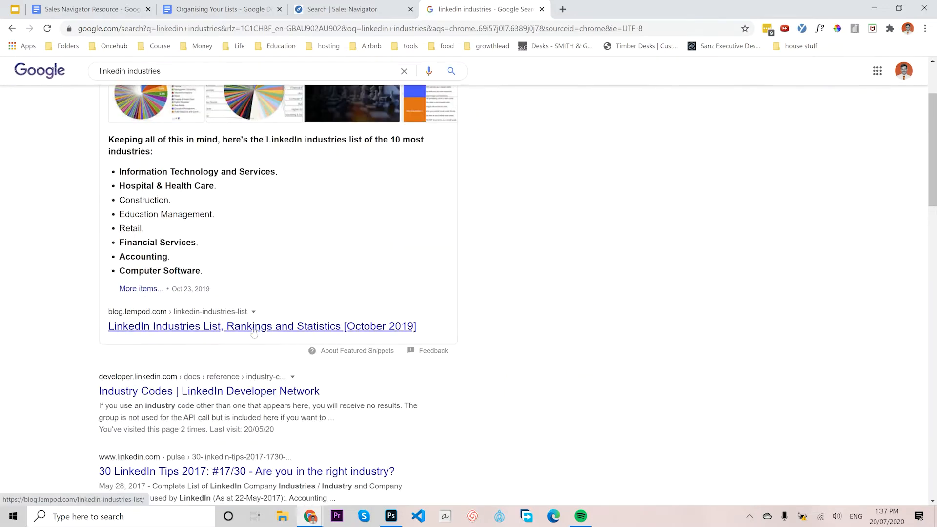
left_click(177, 391)
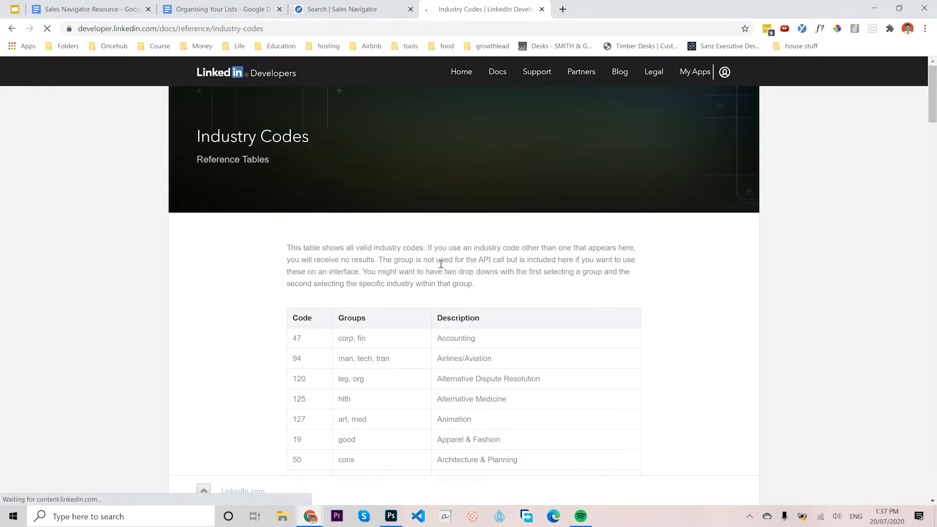
Look through the descriptions in the Industry Codes table from Accounting down to Wine and Spirits
scroll(507, 245, "down", 2)
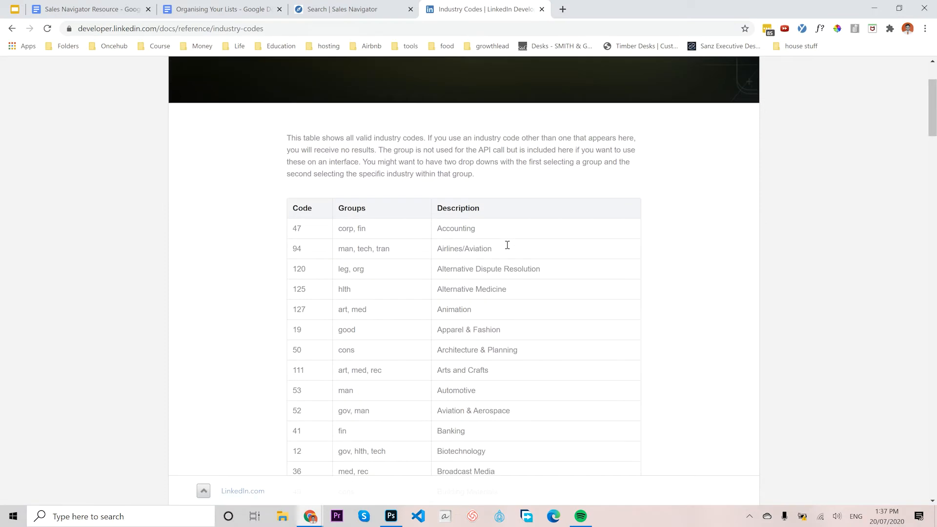
double_click(440, 228)
scroll(449, 197, "down", 1)
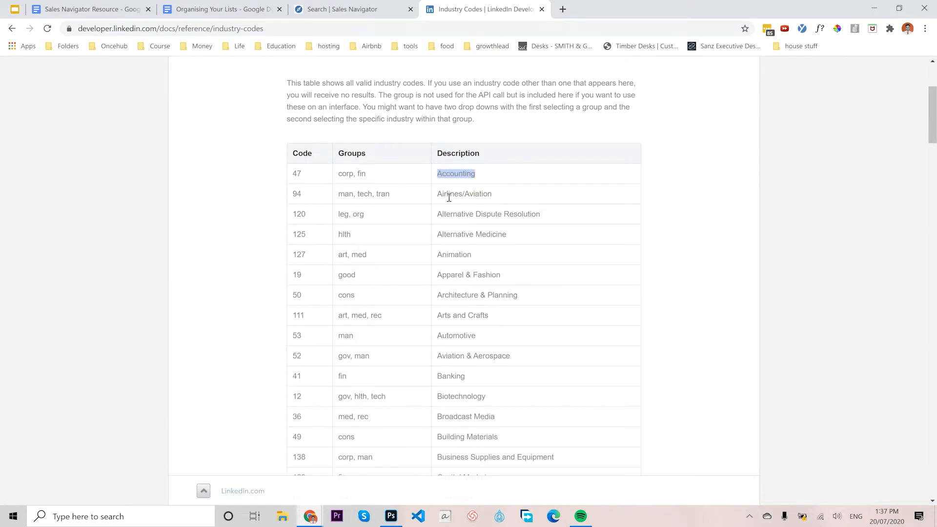
double_click(454, 215)
double_click(458, 235)
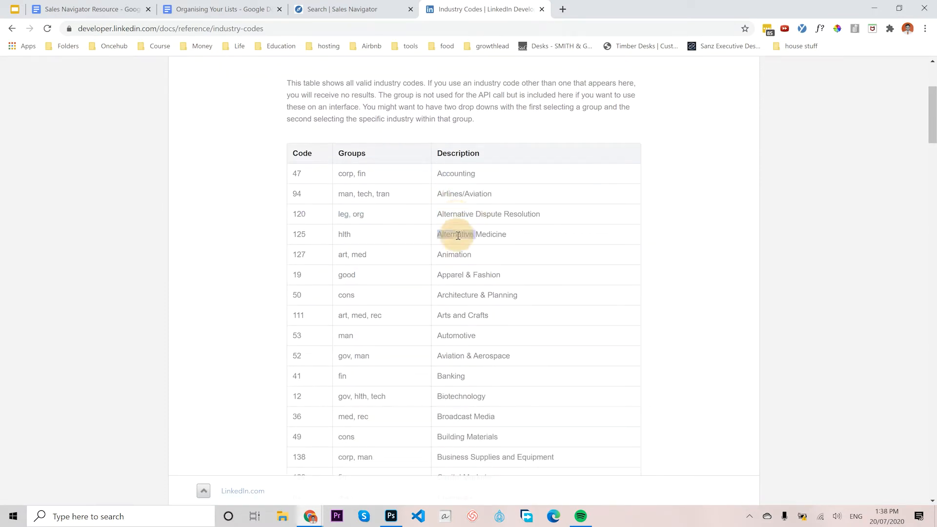
scroll(458, 255, "down", 9)
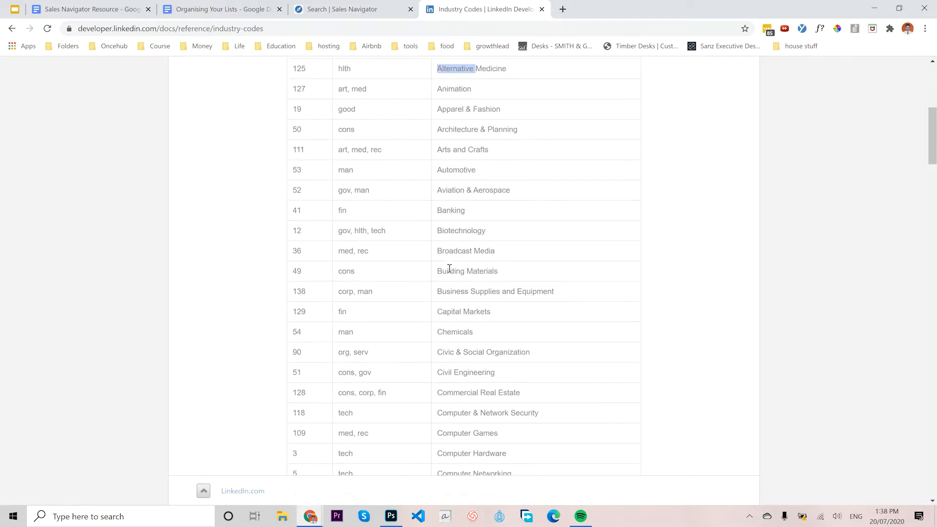
scroll(467, 312, "down", 18)
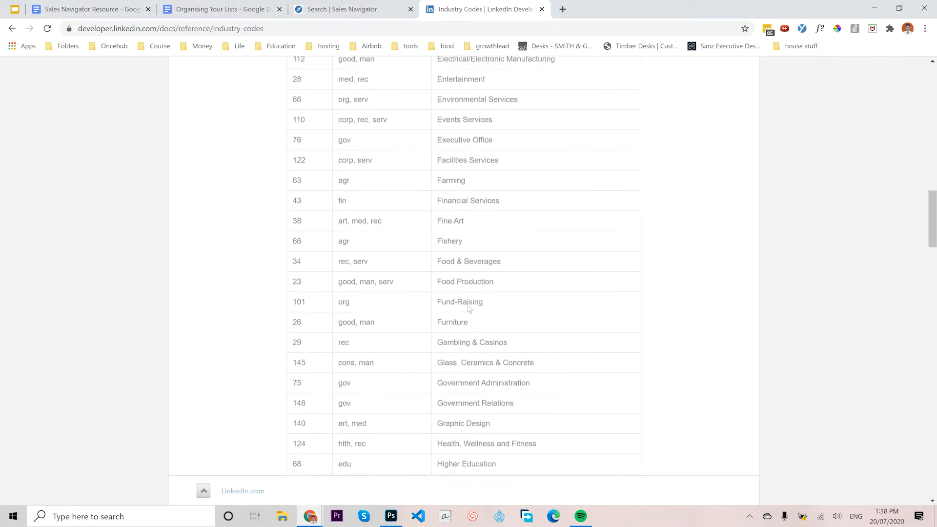
scroll(469, 309, "down", 4)
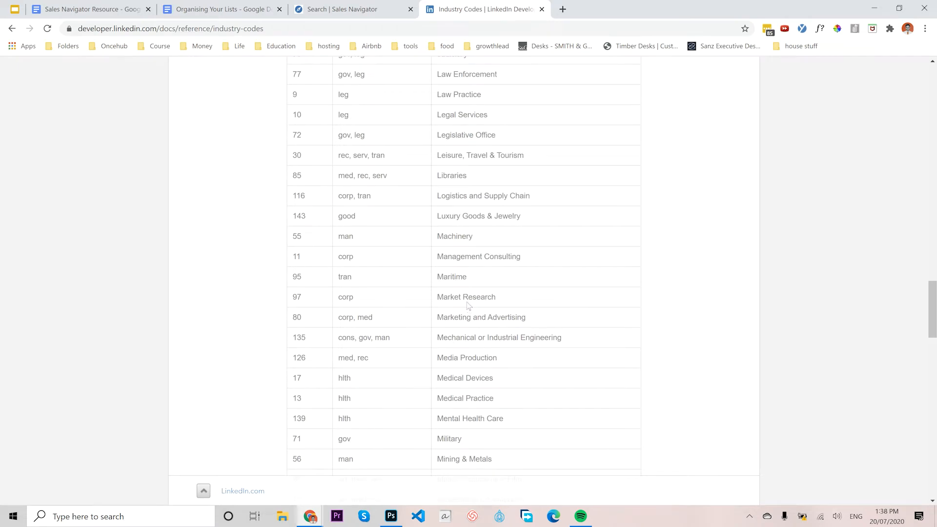
scroll(467, 323, "down", 12)
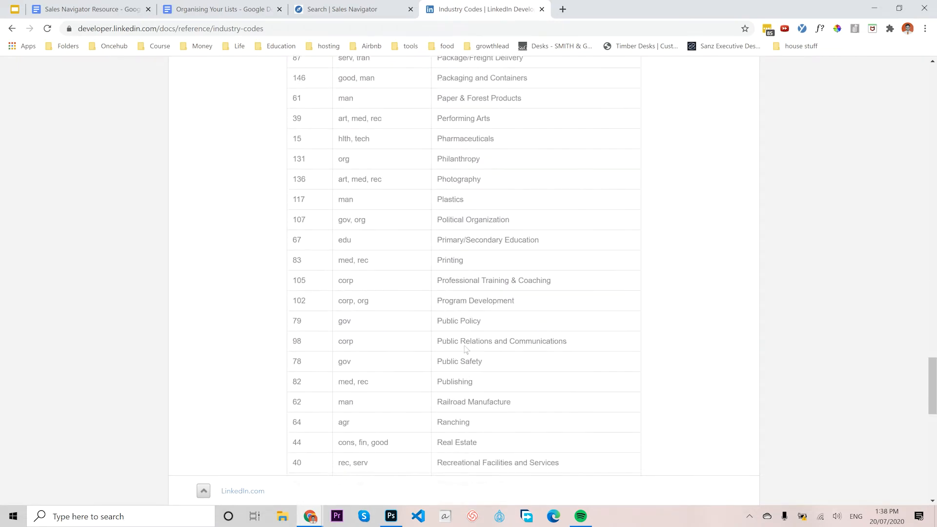
scroll(466, 349, "down", 13)
scroll(466, 324, "up", 3)
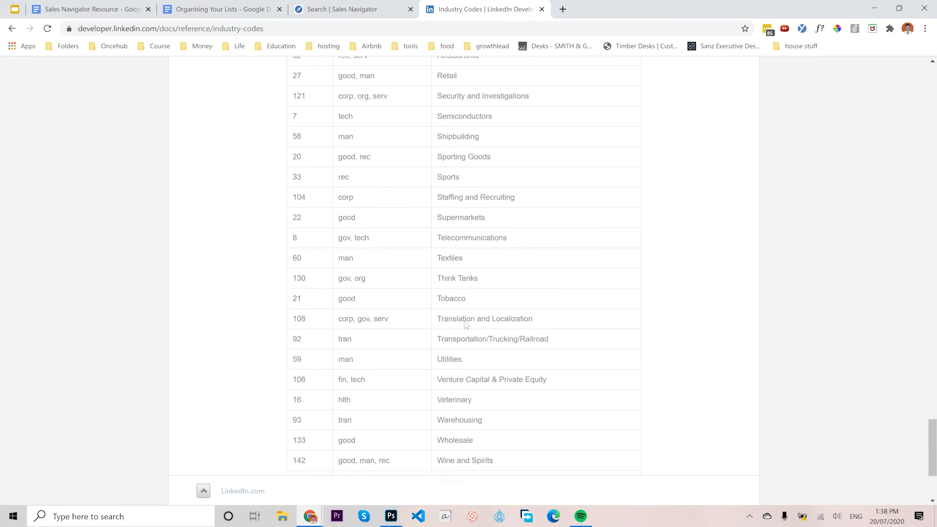
scroll(465, 324, "up", 20)
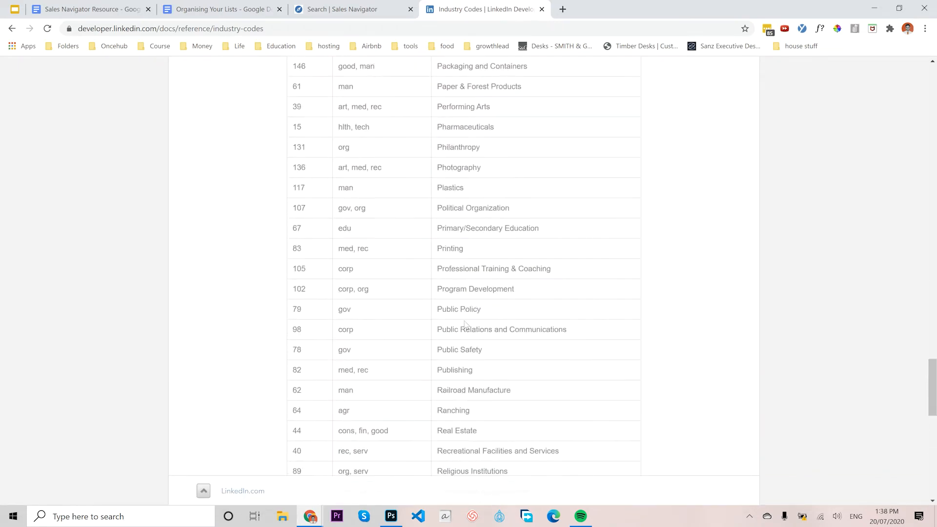
In the Sales Navigator lead search, try Human Resources and Marketing and Advertising as Industry filters and remove both again
left_click(331, 11)
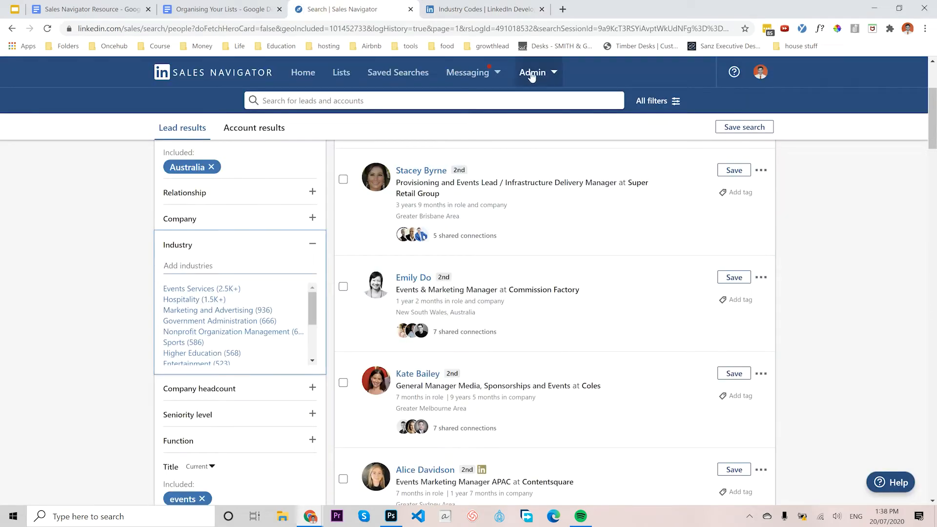
left_click(477, 10)
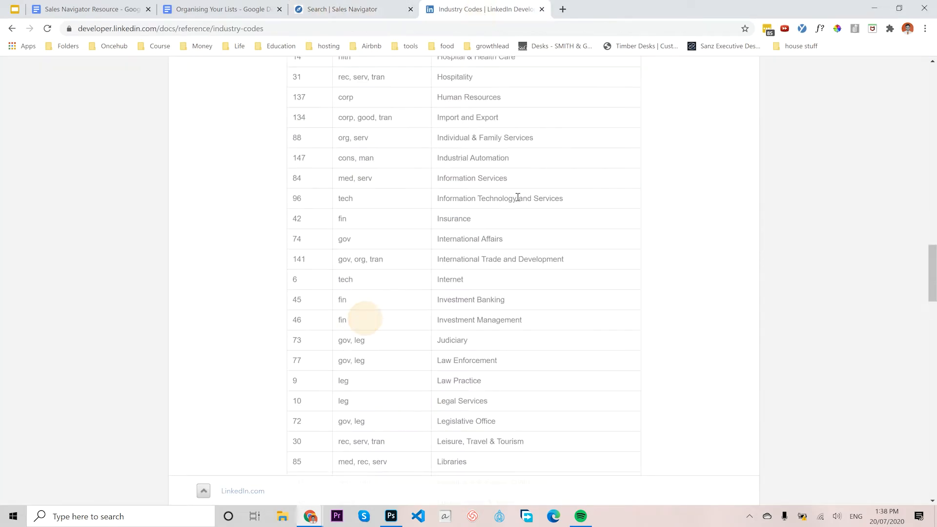
scroll(456, 176, "up", 5)
left_click(337, 12)
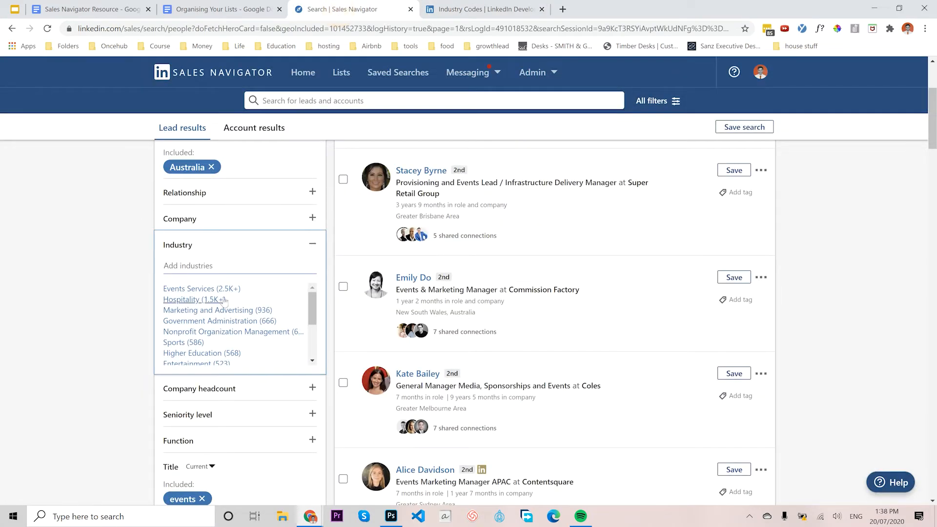
type("huma")
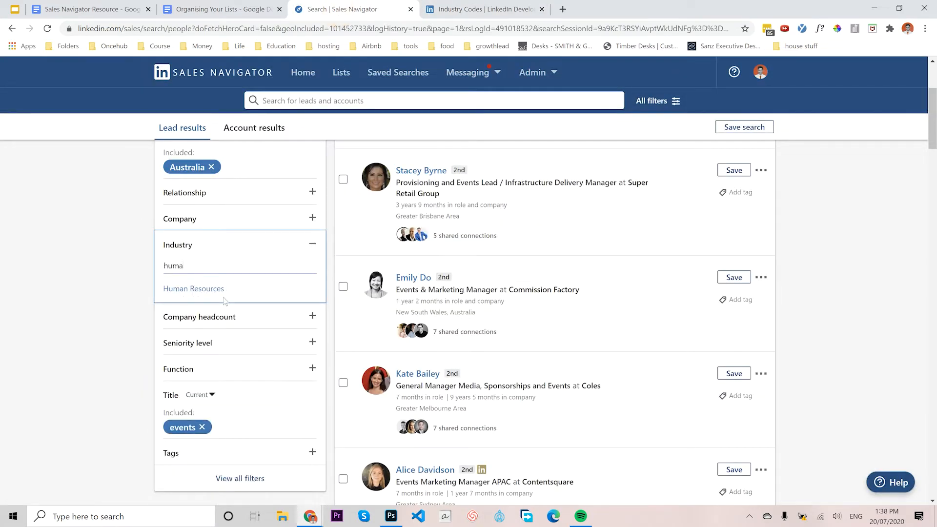
left_click(180, 287)
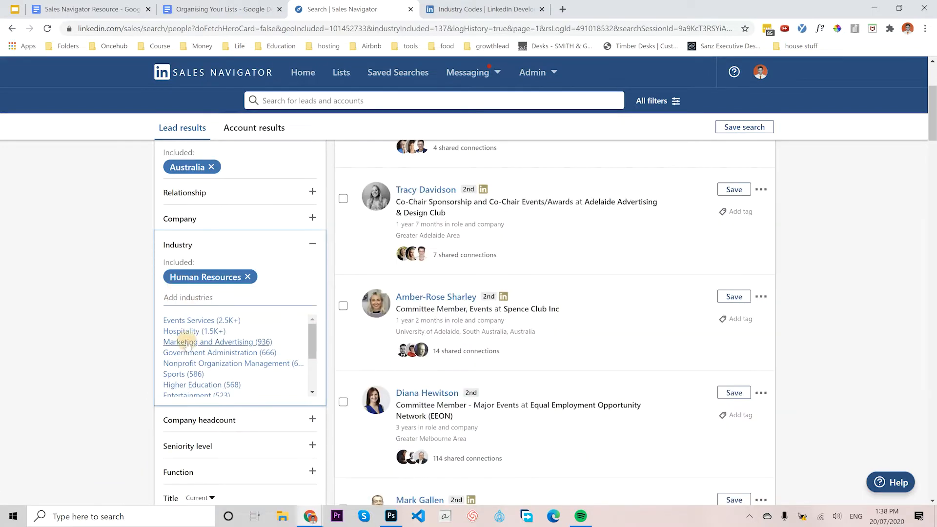
left_click(188, 341)
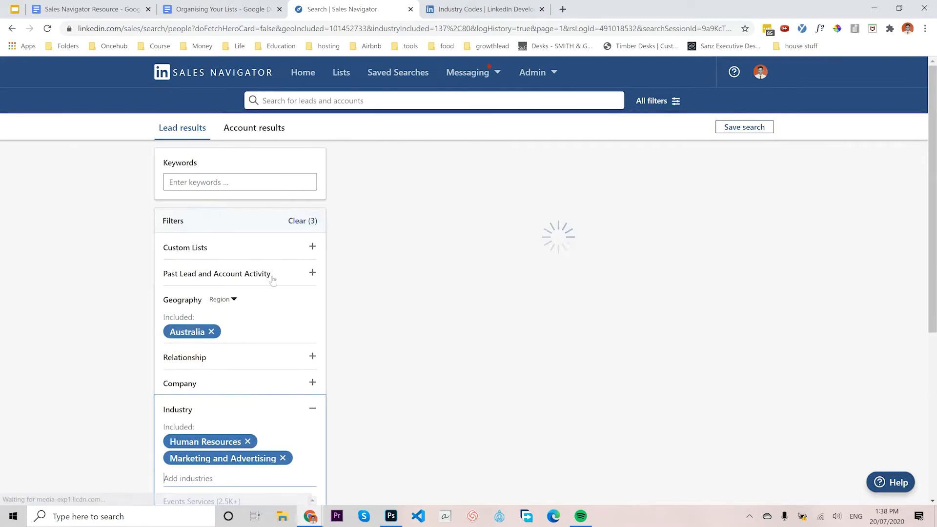
left_click(248, 441)
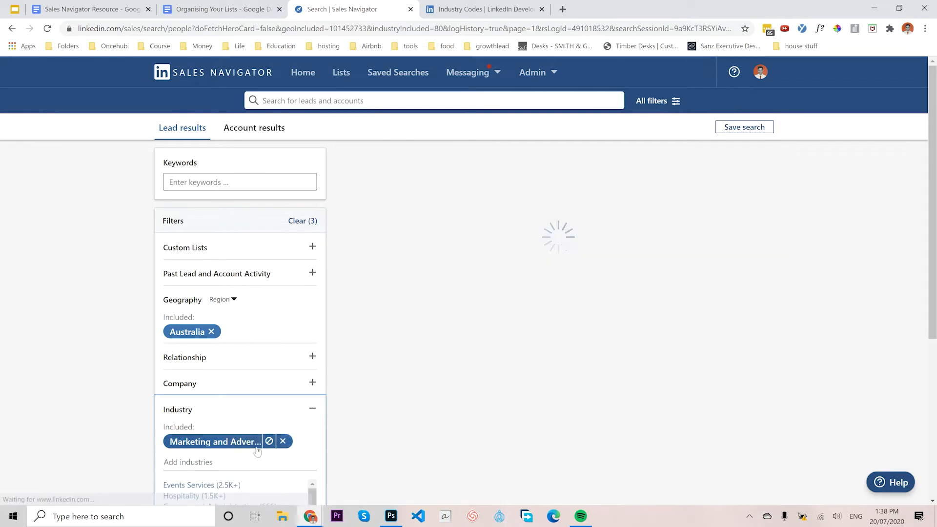
left_click(282, 441)
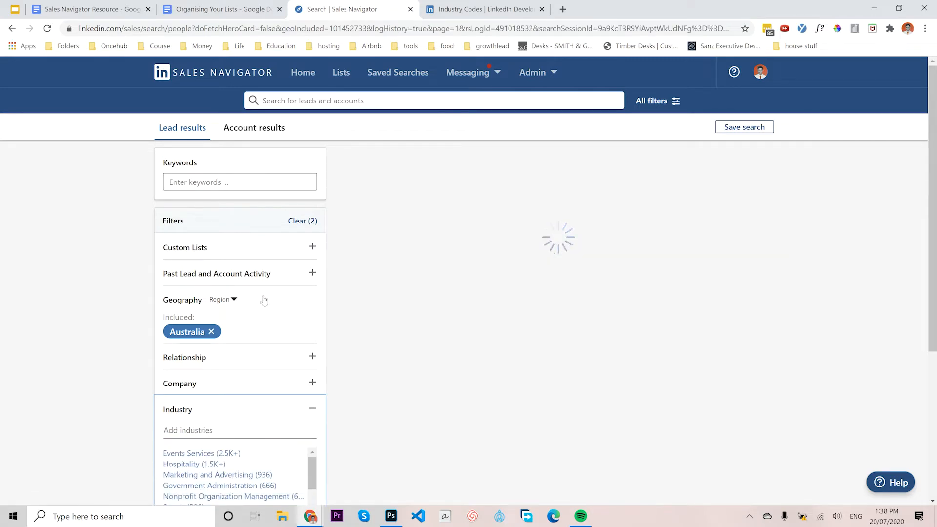
Switch back to the Industry Codes page and go through the industry descriptions again from the start of the table
left_click(487, 9)
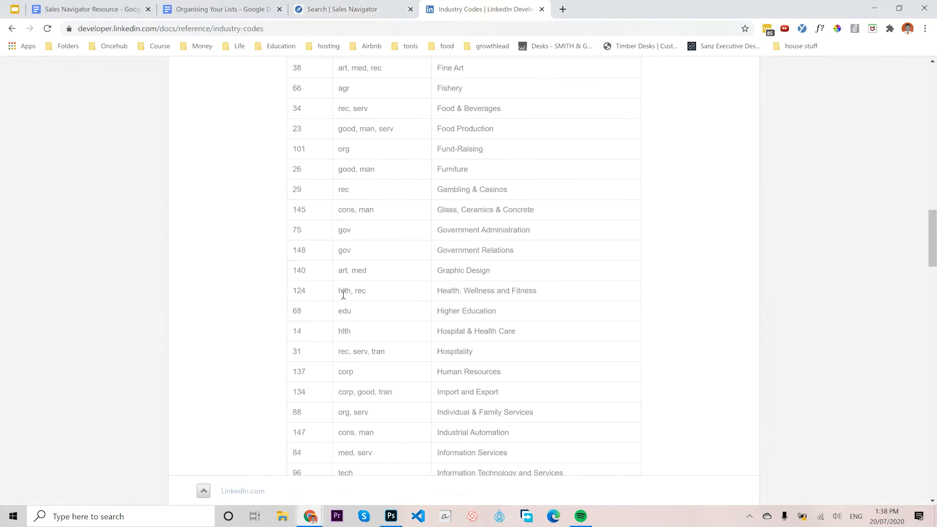
scroll(414, 292, "up", 15)
scroll(438, 303, "up", 8)
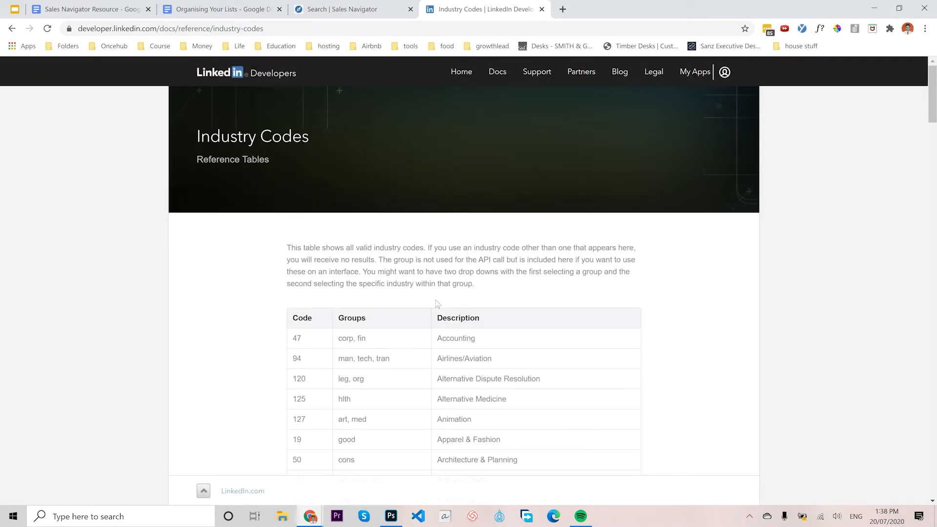
scroll(442, 296, "down", 3)
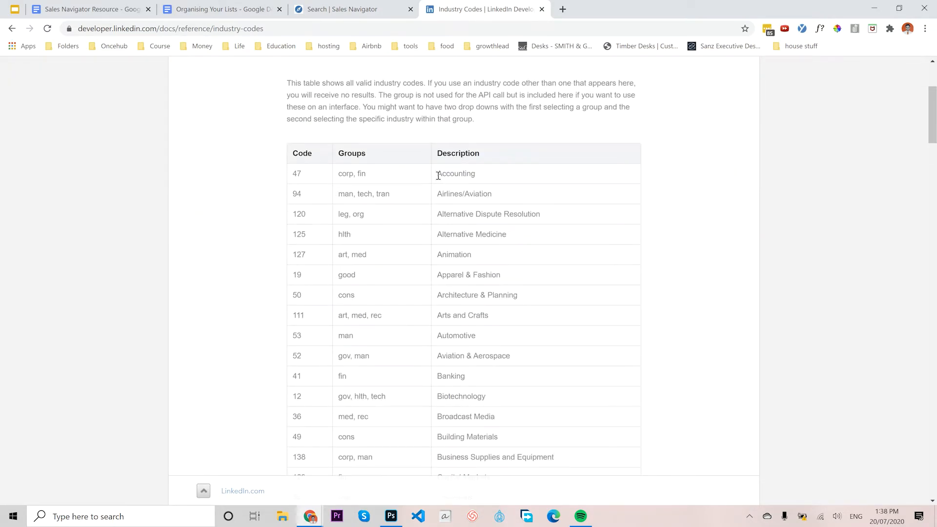
left_click_drag(437, 174, 517, 297)
scroll(518, 344, "down", 6)
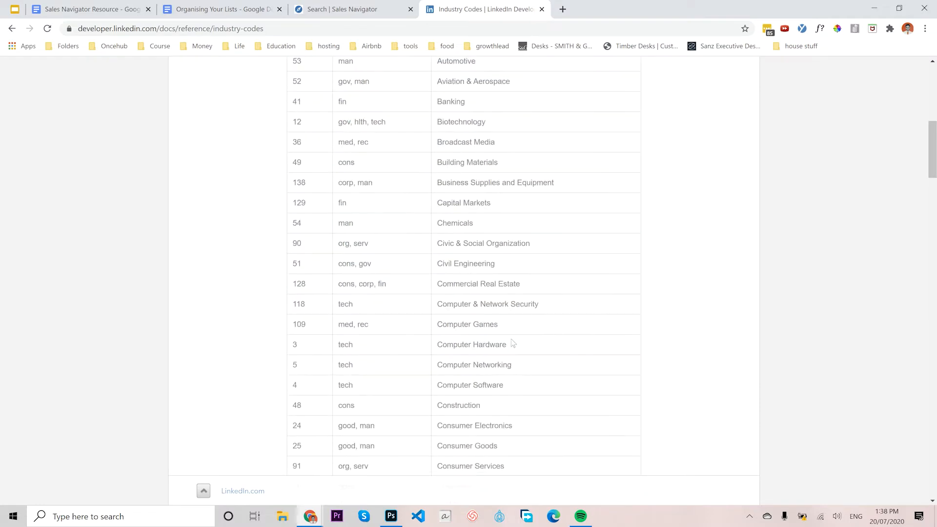
scroll(506, 328, "down", 2)
scroll(501, 325, "down", 18)
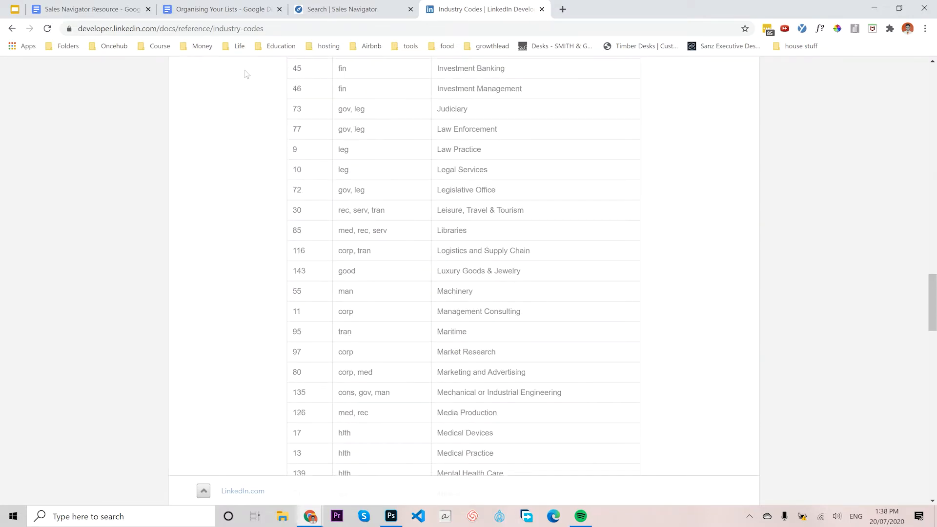
Switch to the slide presentation and open the Sales Navigator Resource link on the "Defining your client" slide
left_click(206, 9)
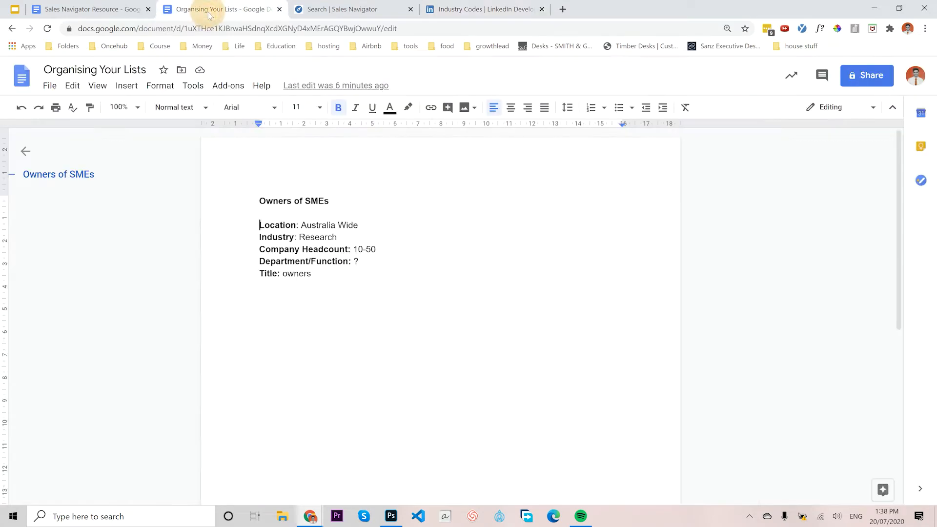
left_click(15, 9)
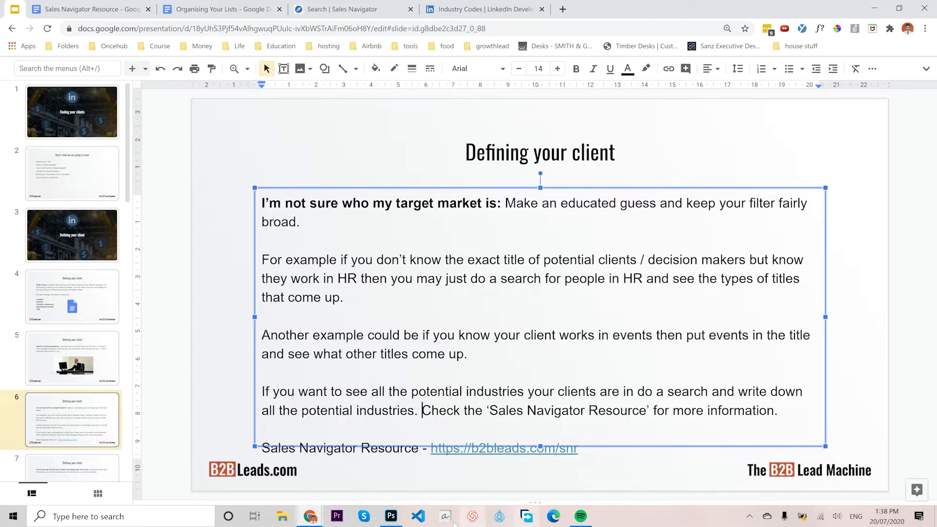
left_click(222, 300)
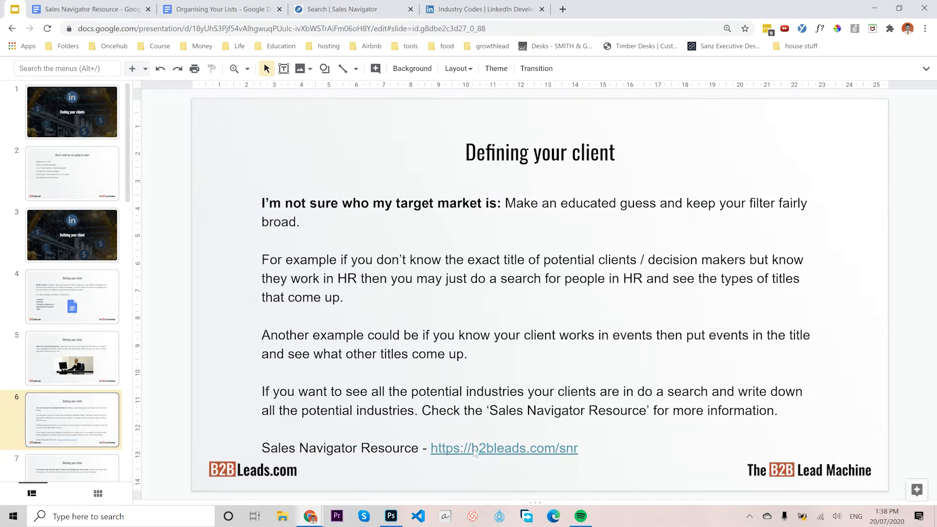
left_click(472, 449)
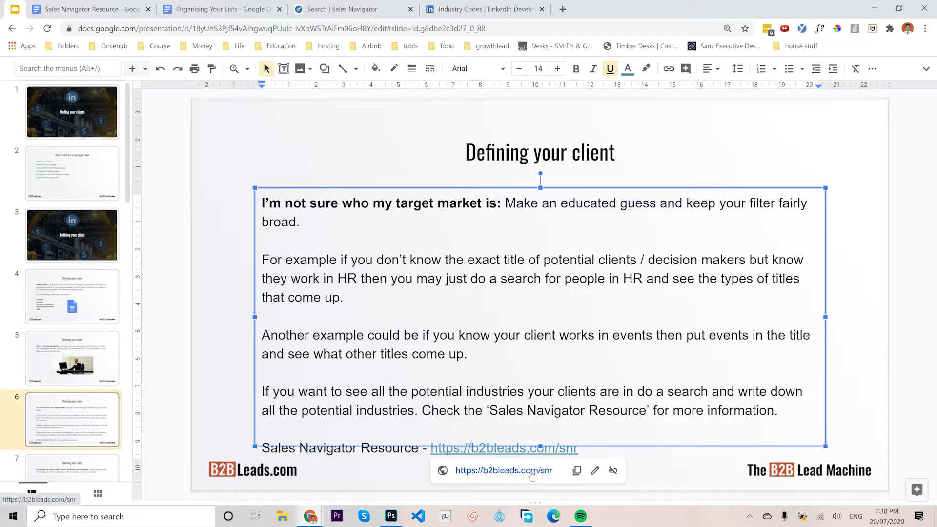
left_click(532, 471)
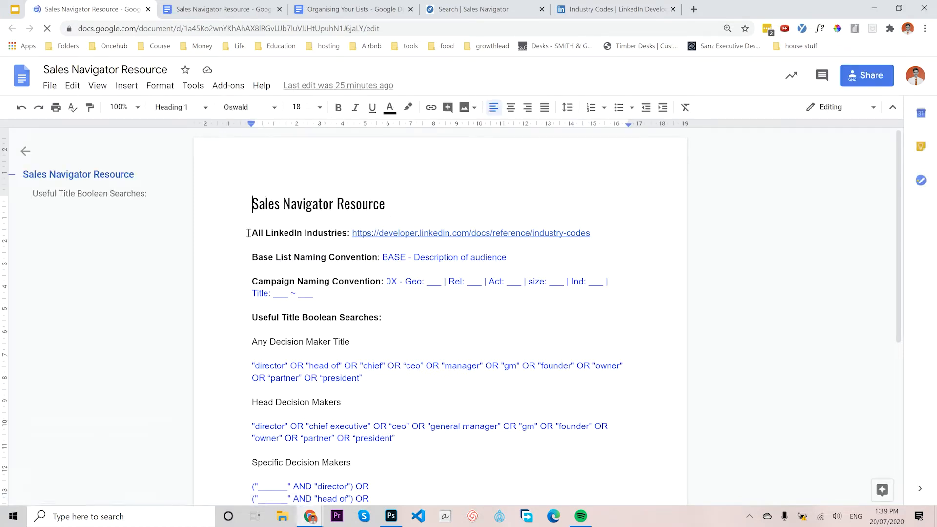
Look through the Sales Navigator Resource document, from the All LinkedIn Industries link to the useful title Boolean searches
left_click_drag(250, 232, 349, 233)
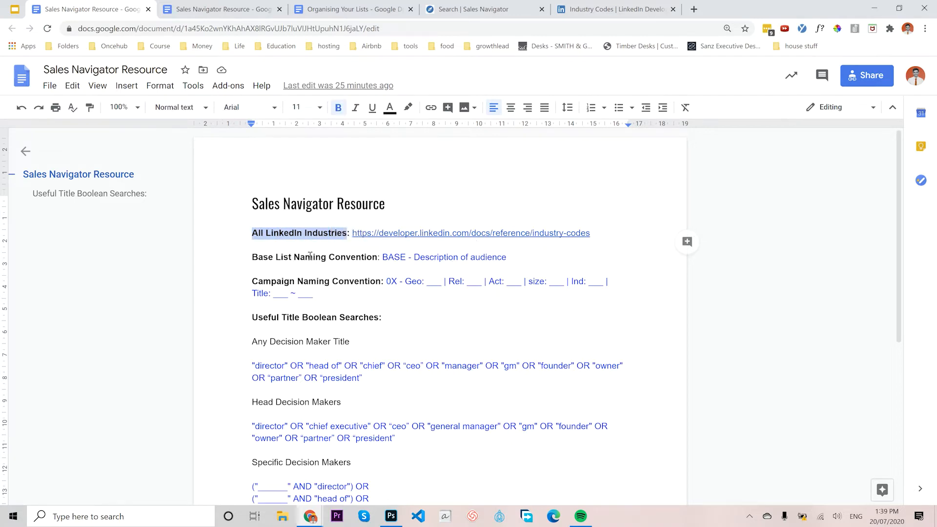
scroll(314, 379, "down", 1)
scroll(314, 379, "down", 2)
scroll(302, 361, "up", 3)
scroll(343, 376, "down", 2)
scroll(343, 376, "up", 2)
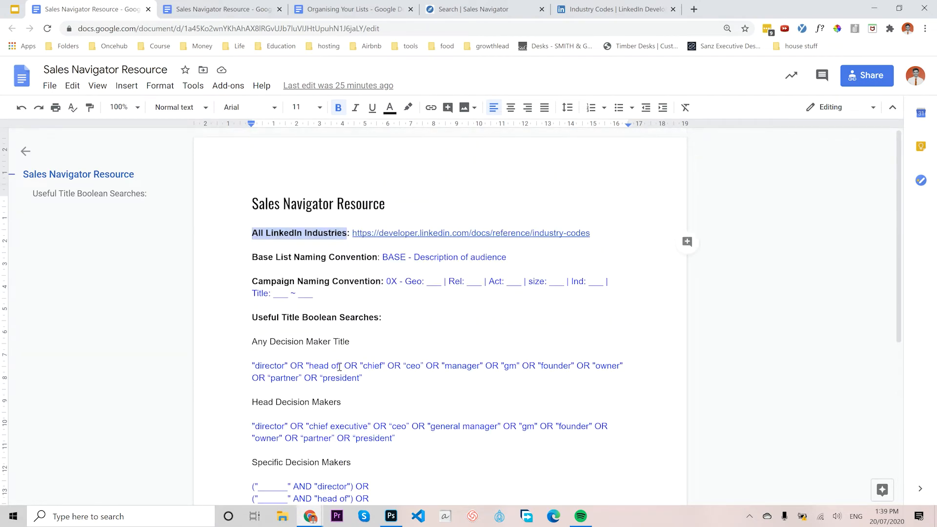
left_click(308, 269)
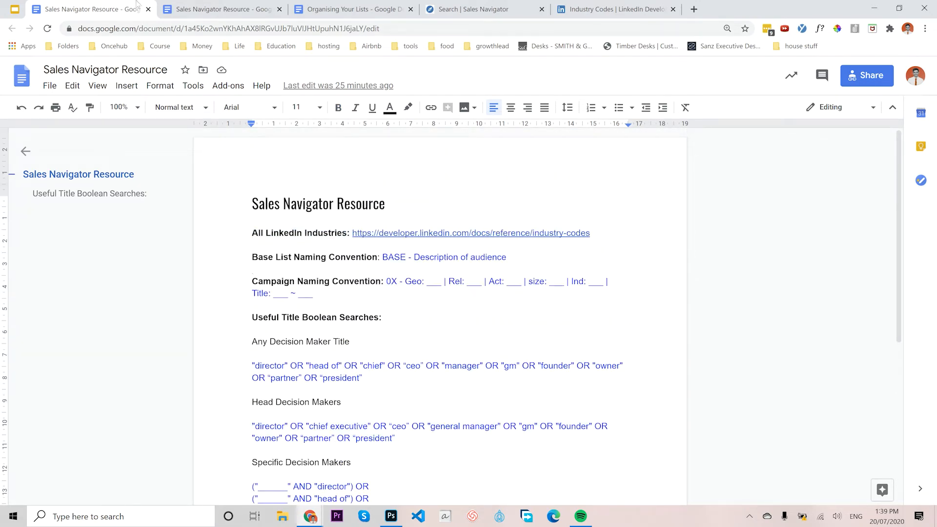
Close the newly opened Sales Navigator Resource document and present the slides full screen from the current "Defining your client" slide
left_click(147, 9)
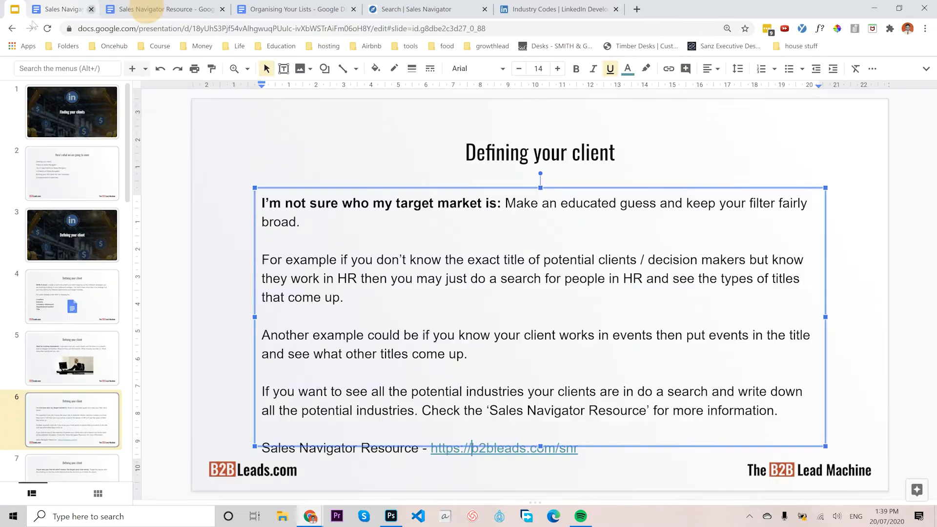
left_click(241, 374)
key("ctrl+F5")
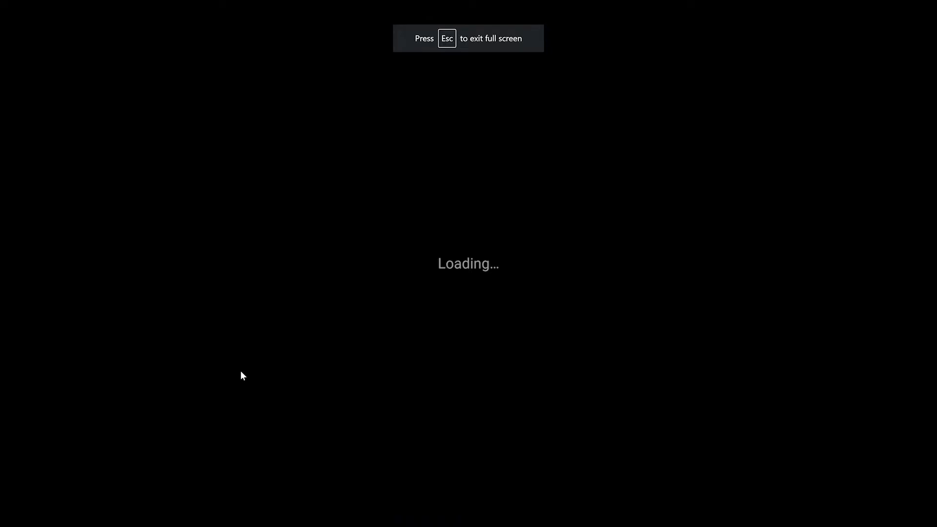
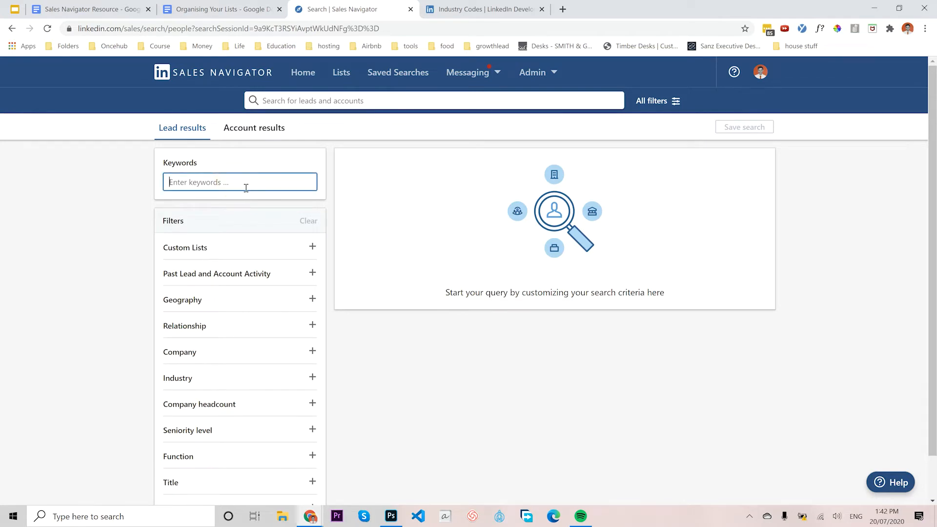
left_click(246, 188)
left_click(206, 182)
type("jljlja")
double_click(179, 183)
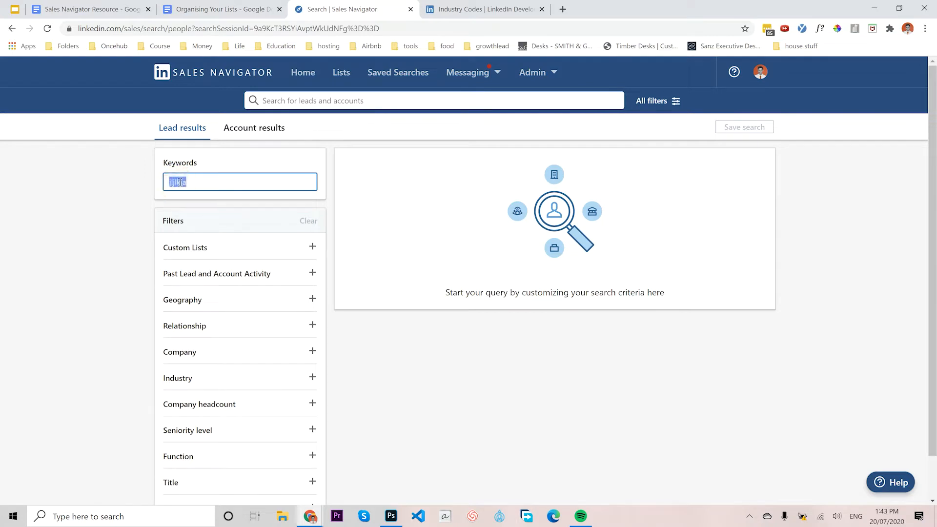
left_click(194, 182)
left_click_drag(202, 181, 165, 181)
key("BackSpace")
Run a Sales Navigator lead search with the keywords "sales AND director"
type("sales ")
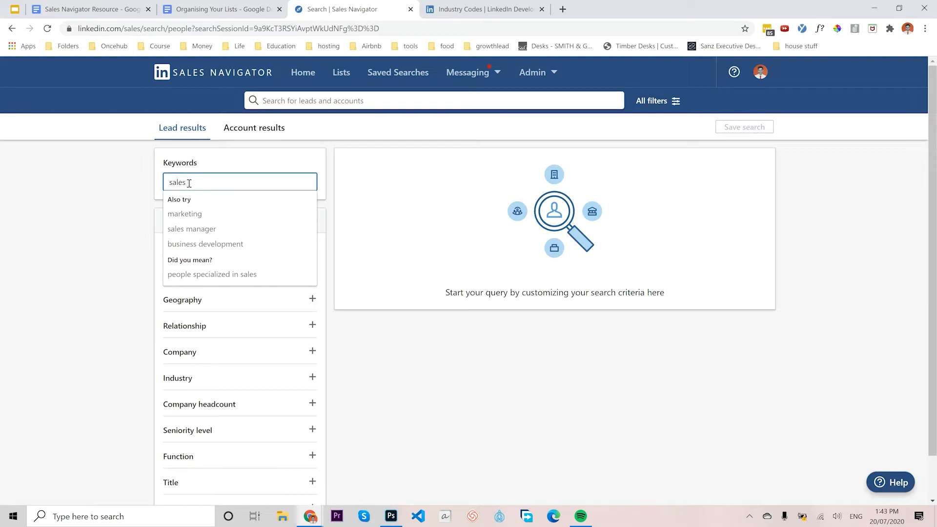
type("AND")
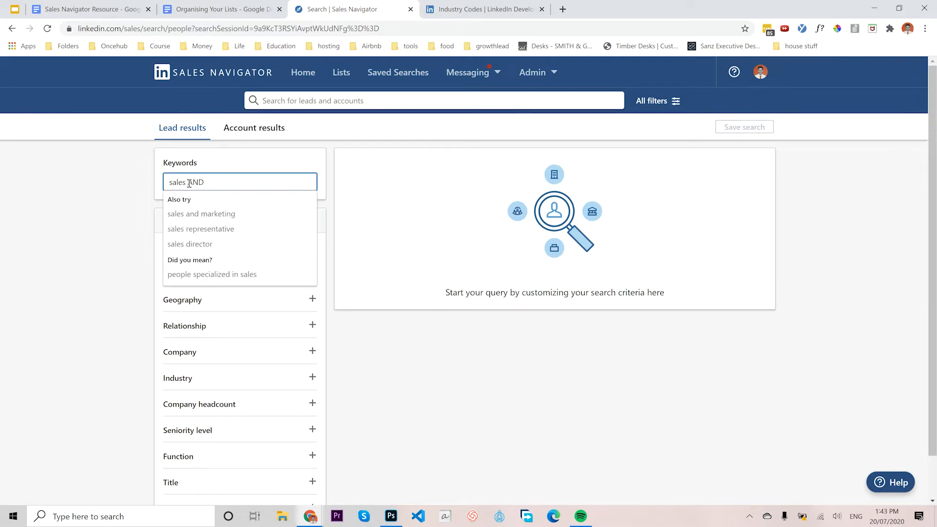
type(" director")
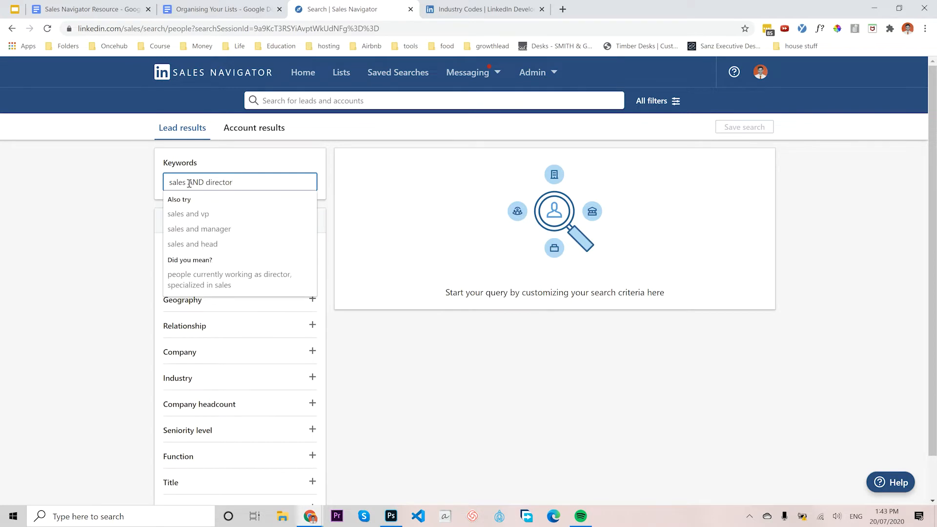
key("Return")
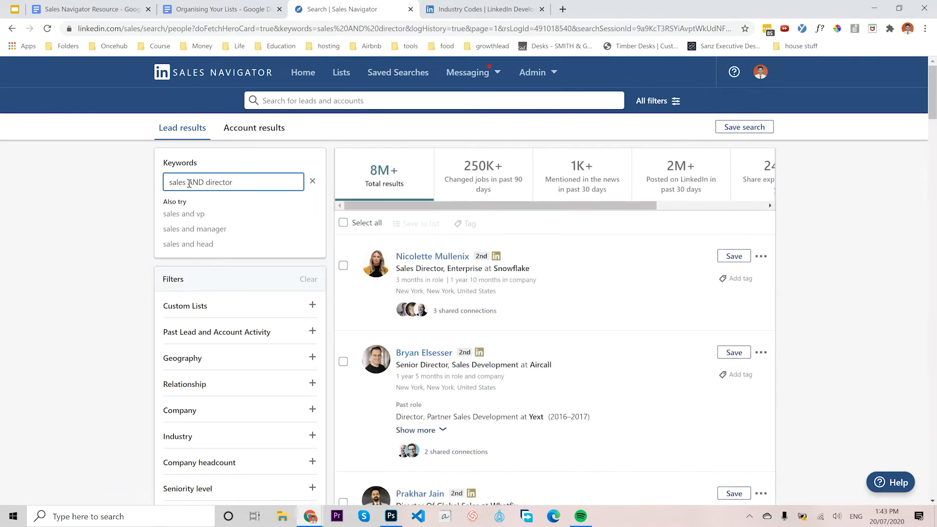
Extend the keyword query to "(sales AND director) OR general manager" and run the search again
left_click(250, 184)
type(")")
left_click(170, 182)
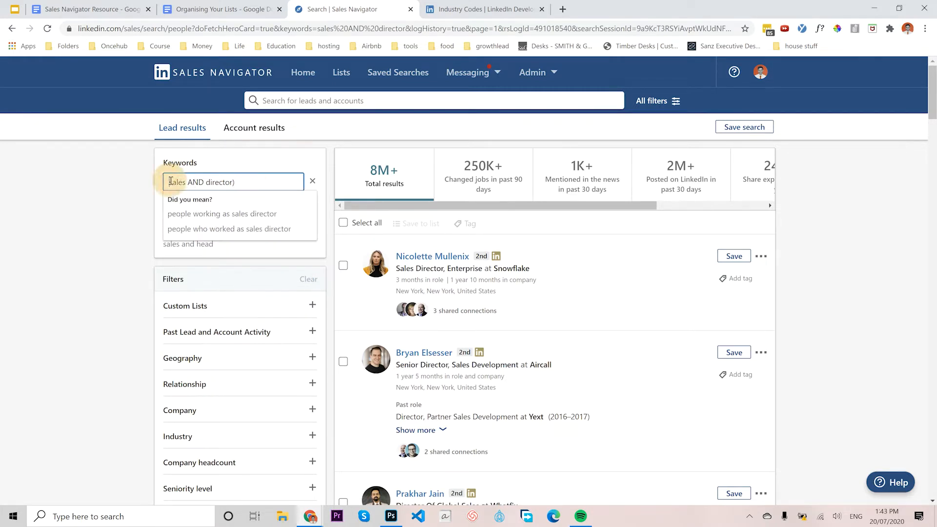
type("(")
left_click(259, 180)
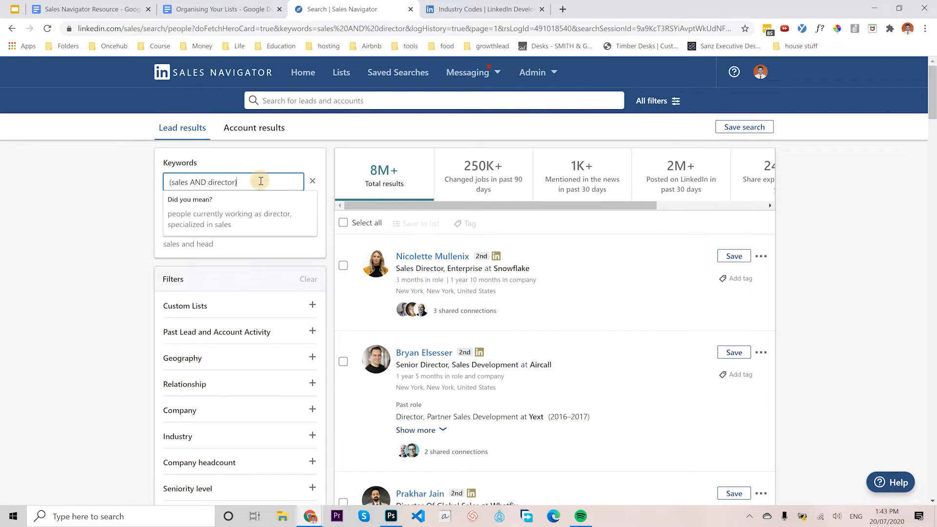
type("OR")
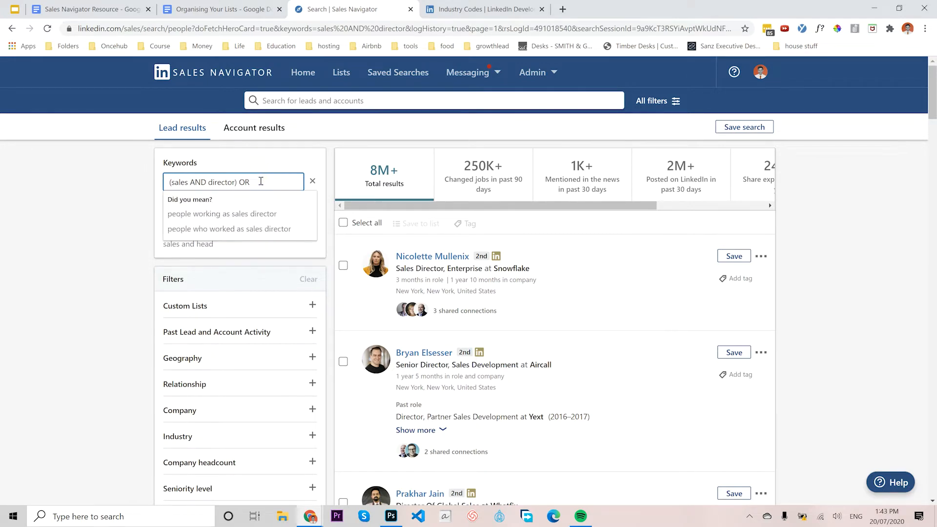
type(" general M")
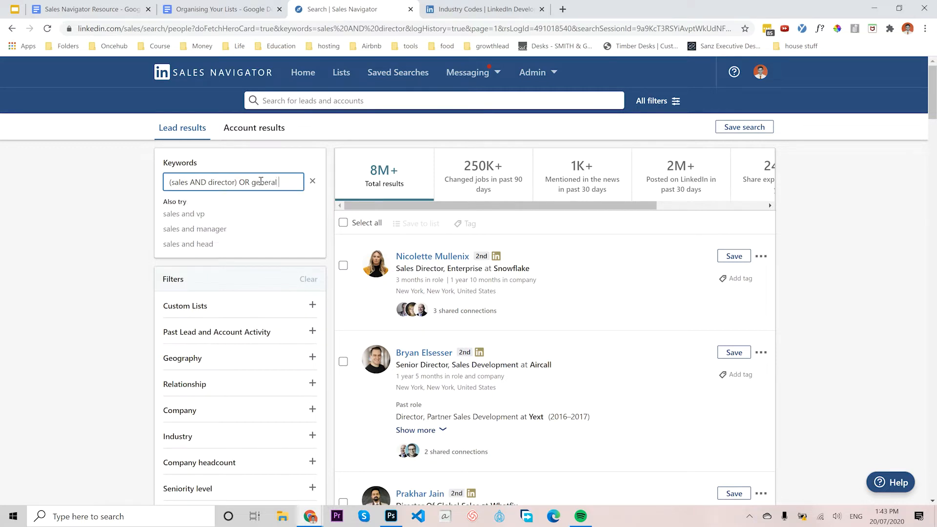
key("BackSpace")
key("BackSpace")
type("manager")
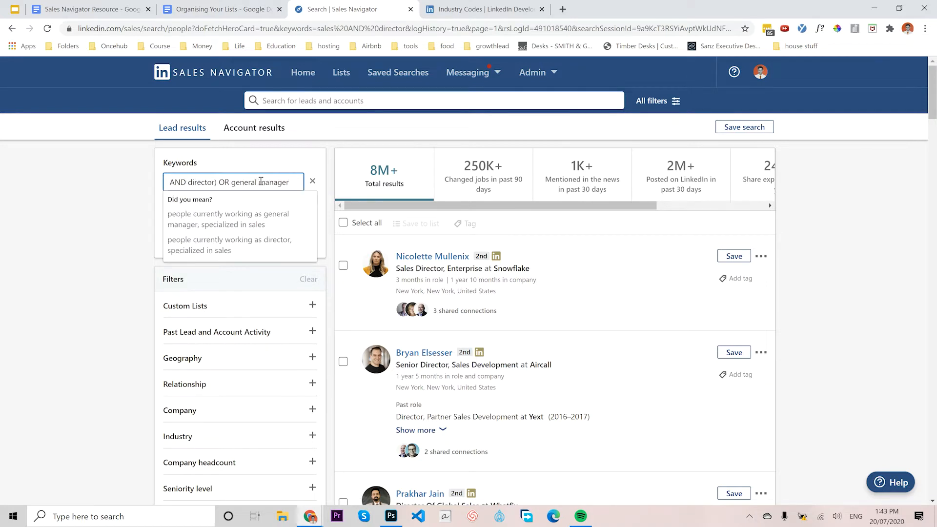
key("Return")
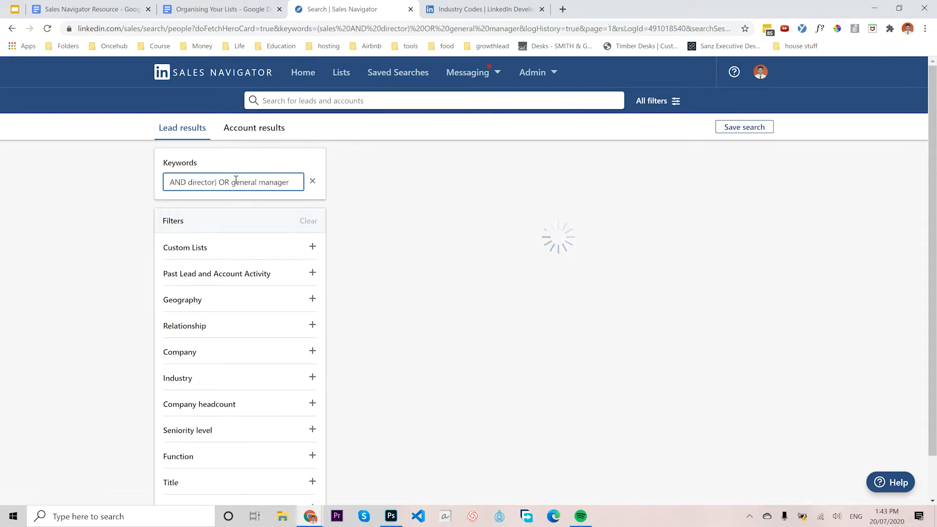
Examine the bracketed "sales AND director" part and the "general manager" part of the keyword query on either side of OR
left_click(215, 182)
left_click_drag(193, 179, 151, 181)
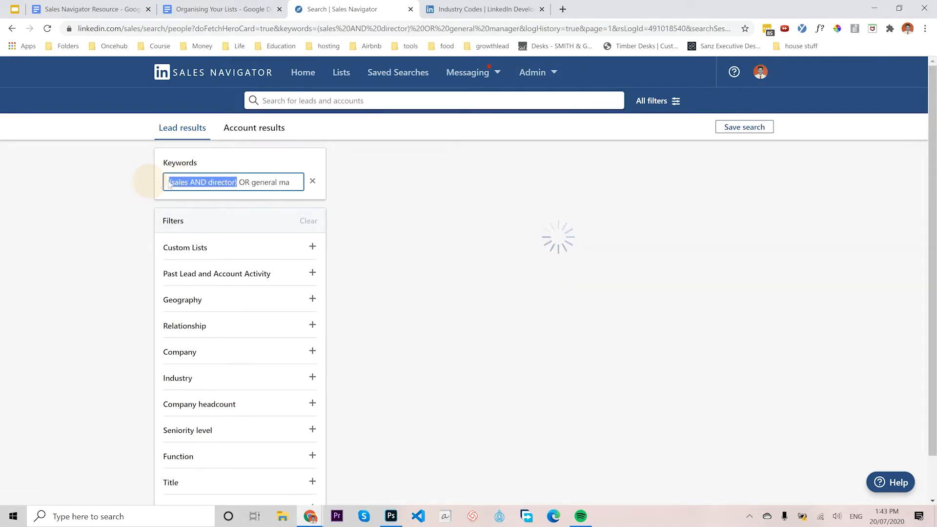
left_click(185, 182)
left_click(241, 182)
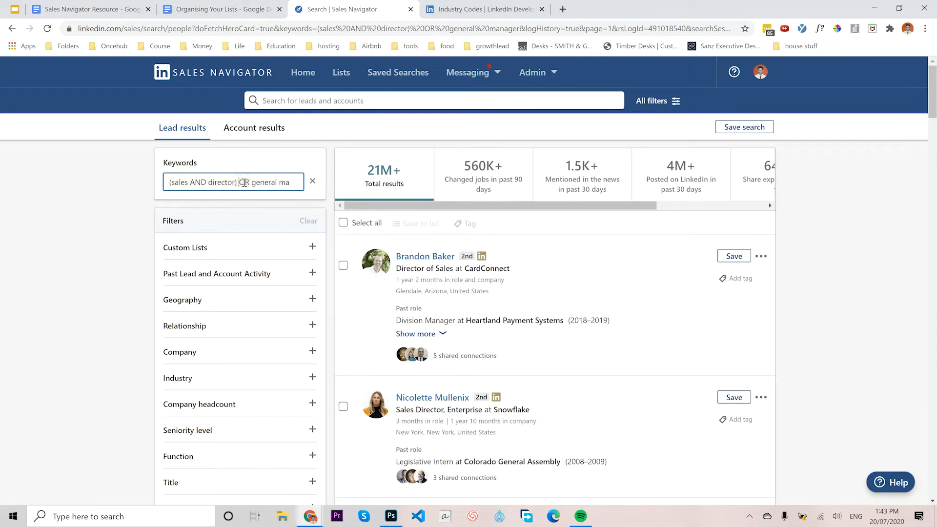
left_click(245, 182)
left_click_drag(229, 181, 175, 182)
left_click_drag(253, 182, 290, 181)
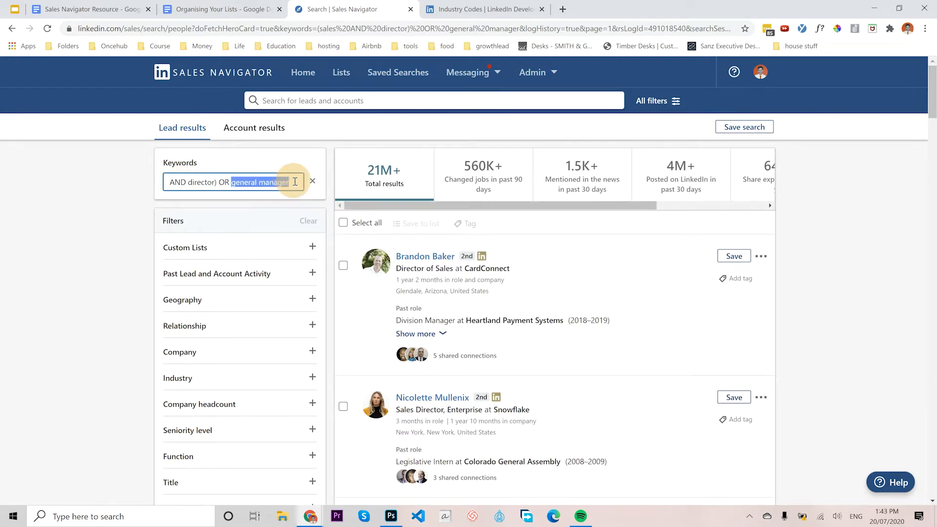
left_click_drag(213, 180, 157, 180)
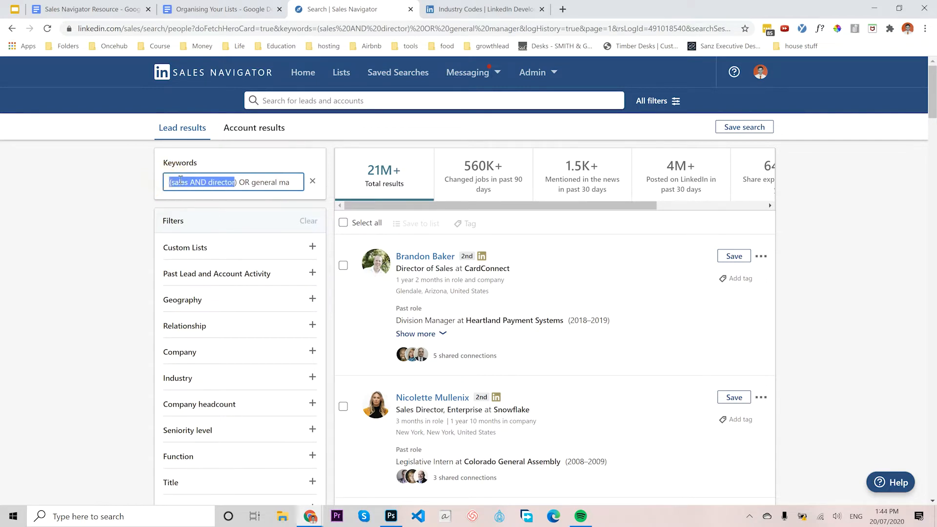
left_click(166, 180)
left_click_drag(225, 182, 159, 181)
left_click(245, 182)
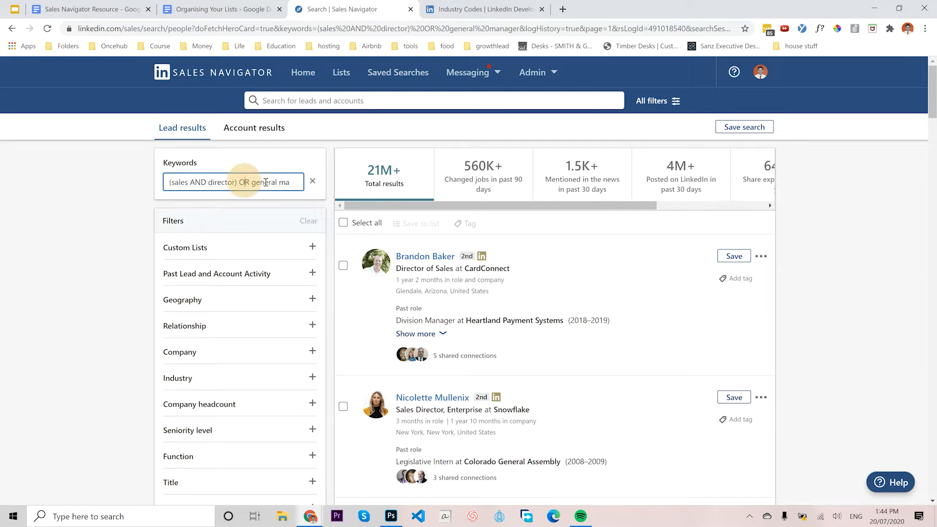
left_click_drag(264, 181, 288, 183)
Enclose general manager in quotation marks in the keyword query so it is searched as an exact phrase
left_click(218, 182)
left_click(212, 180)
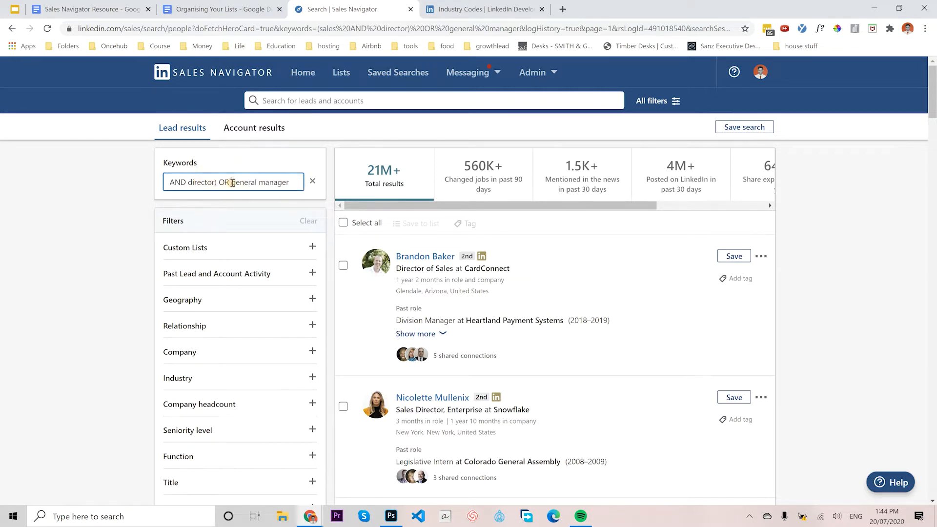
left_click(233, 182)
type("\"")
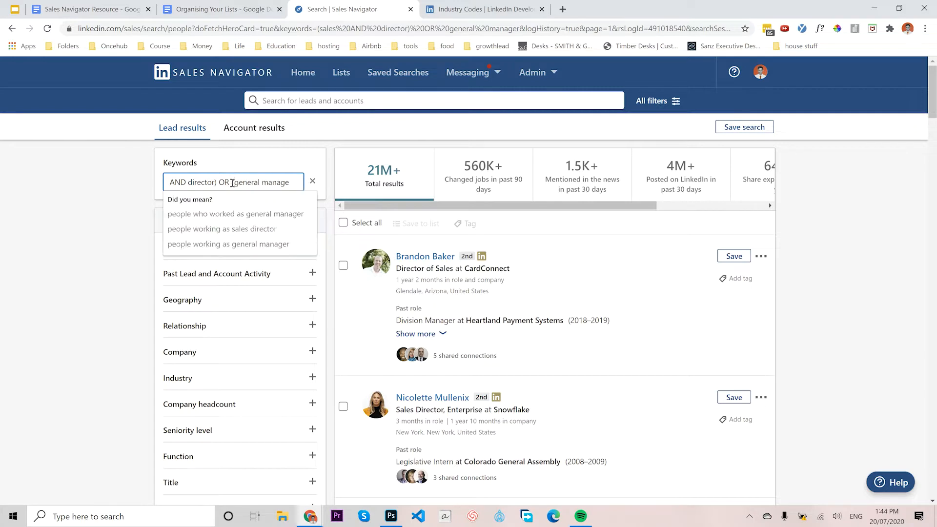
left_click(293, 183)
left_click(291, 182)
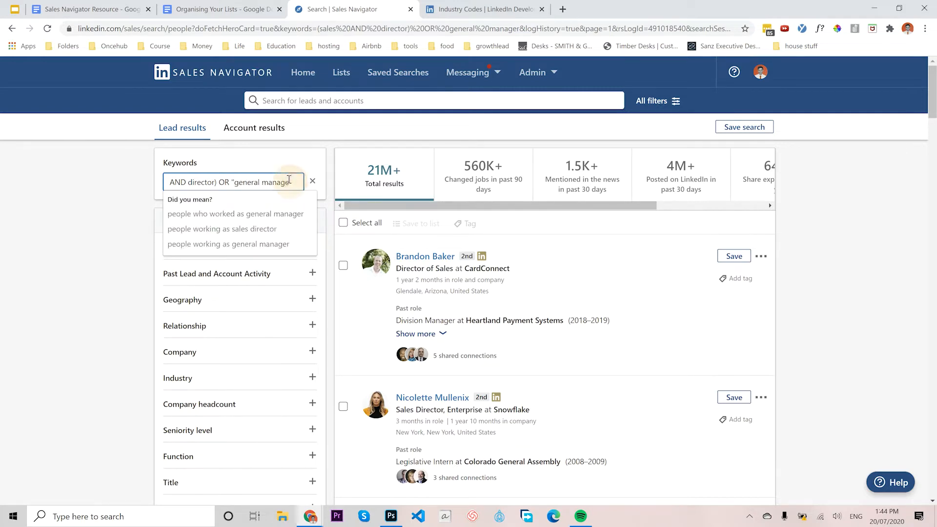
left_click(286, 180)
left_click(291, 181)
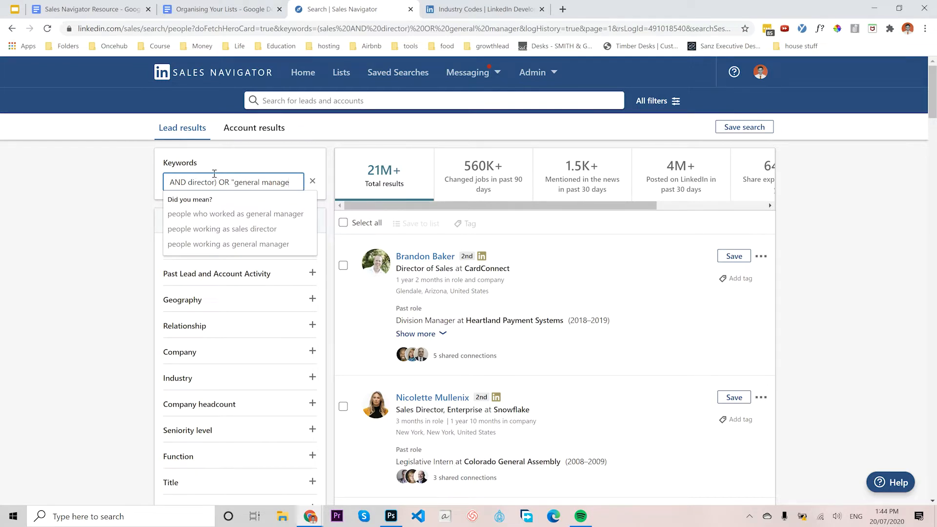
type("\"r")
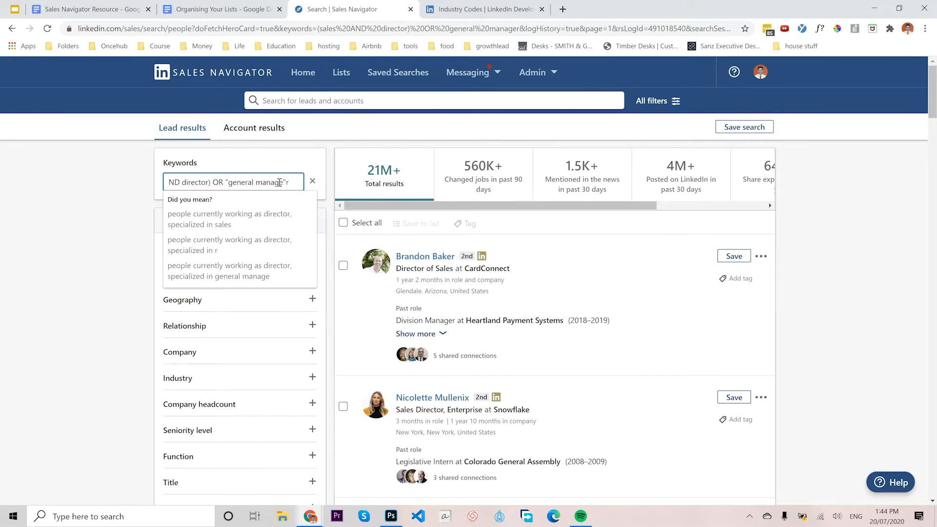
key("BackSpace")
key("BackSpace")
type("r\"")
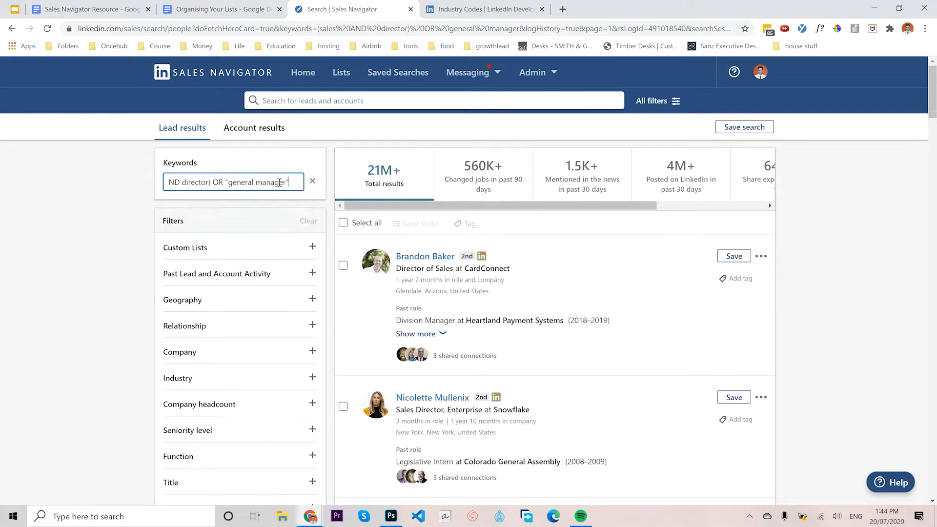
Enclose sales and director each in their own quotation marks inside the bracketed part of the keyword query
left_click(283, 181)
left_click_drag(285, 181, 234, 181)
left_click_drag(265, 182, 269, 183)
left_click_drag(208, 182, 168, 182)
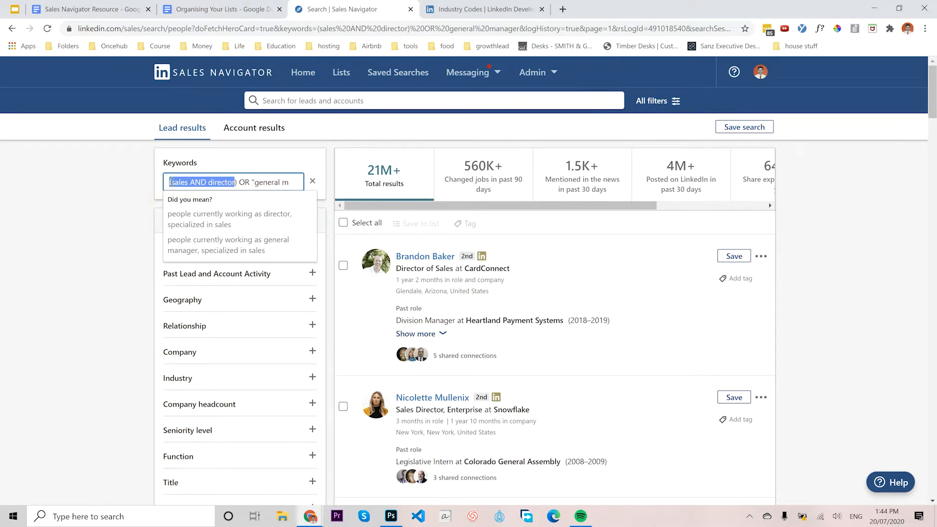
left_click(168, 182)
type("\"")
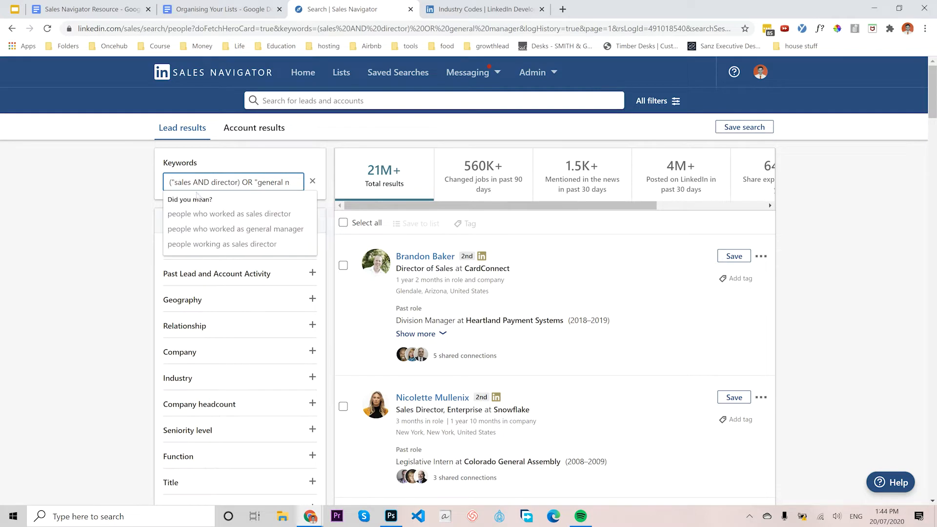
left_click(190, 182)
type("\"")
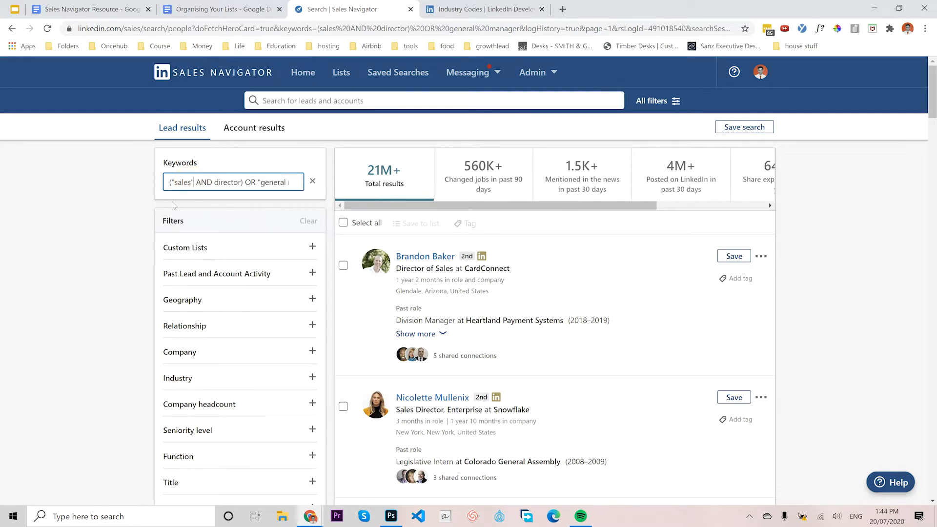
left_click(216, 182)
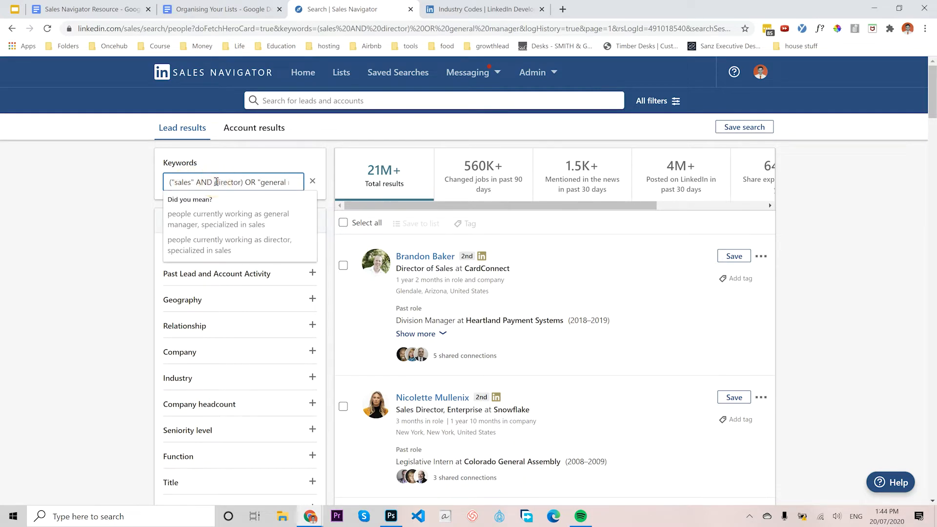
type("\"")
left_click(245, 182)
type("\"")
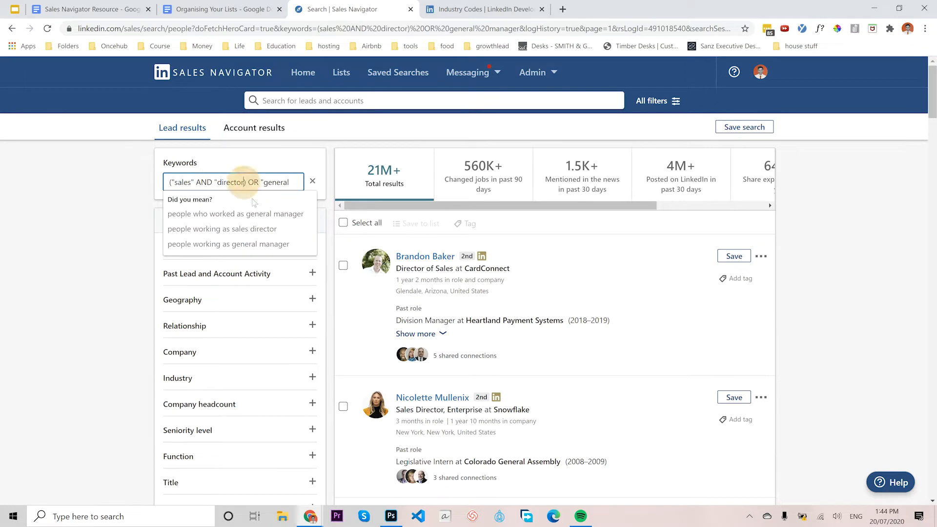
type("\"")
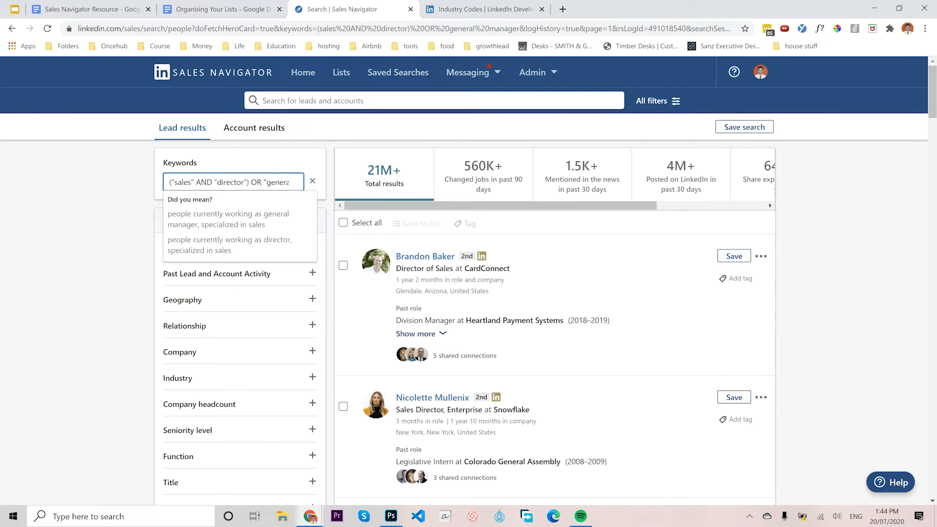
Review the whole keyword query and run the lead search with ("sales" AND "director") OR "general manager"
left_click(220, 182)
left_click_drag(177, 181, 309, 180)
left_click(263, 180)
triple_click(263, 181)
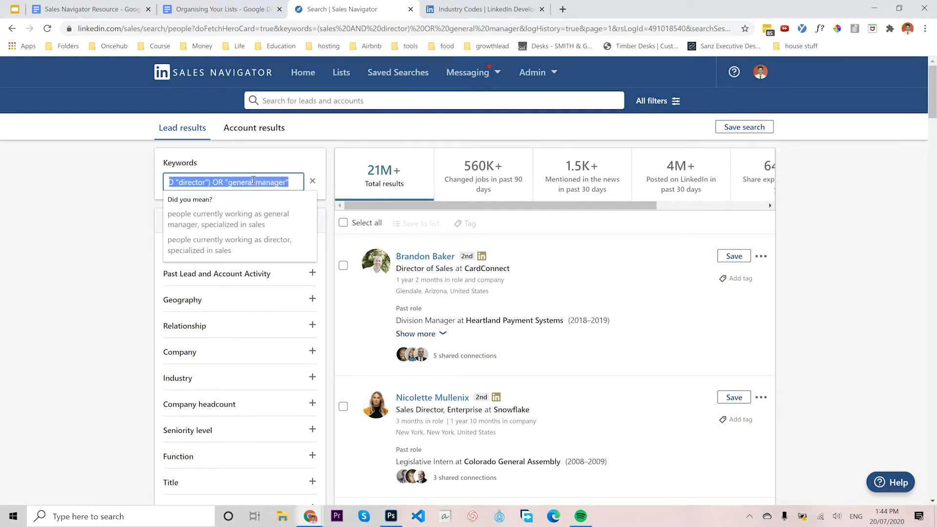
left_click(253, 180)
left_click(284, 183)
left_click_drag(274, 183, 138, 182)
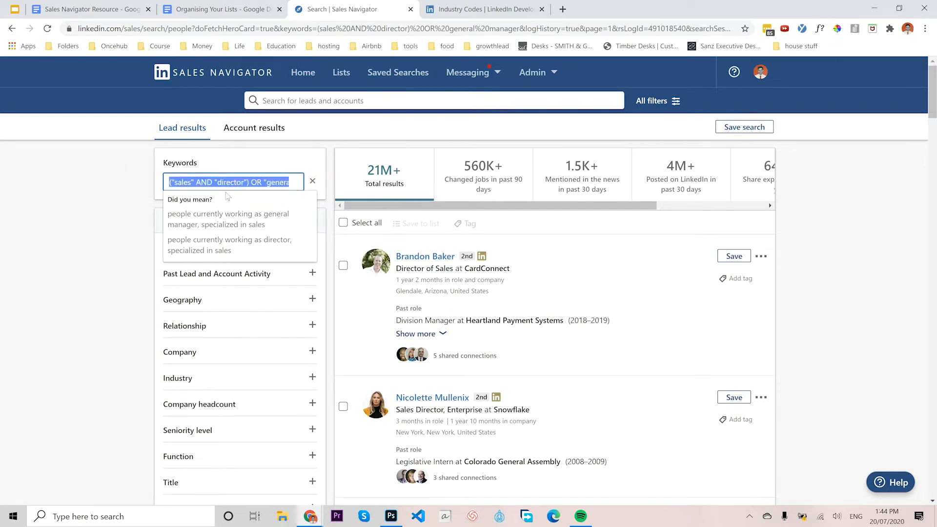
left_click(264, 181)
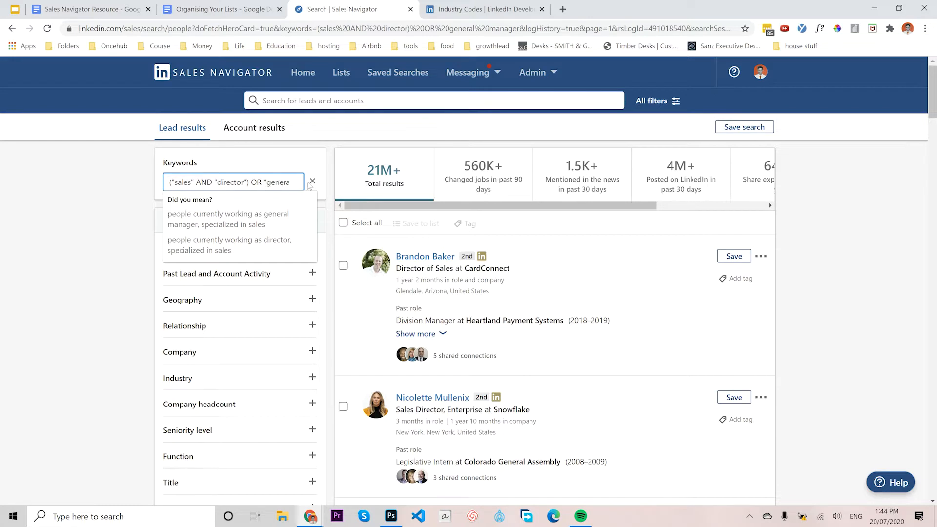
left_click(133, 180)
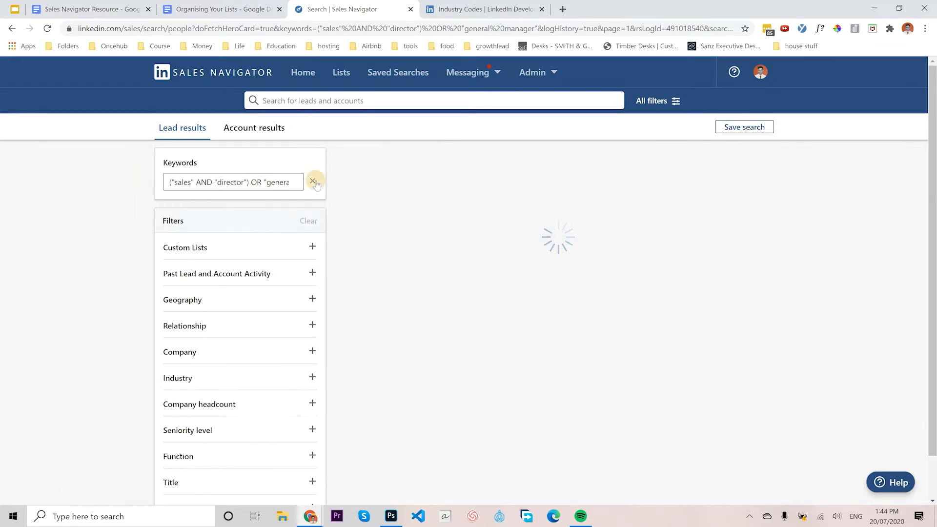
Clear the keyword query and take a brief look at the Custom Lists filter
left_click(313, 181)
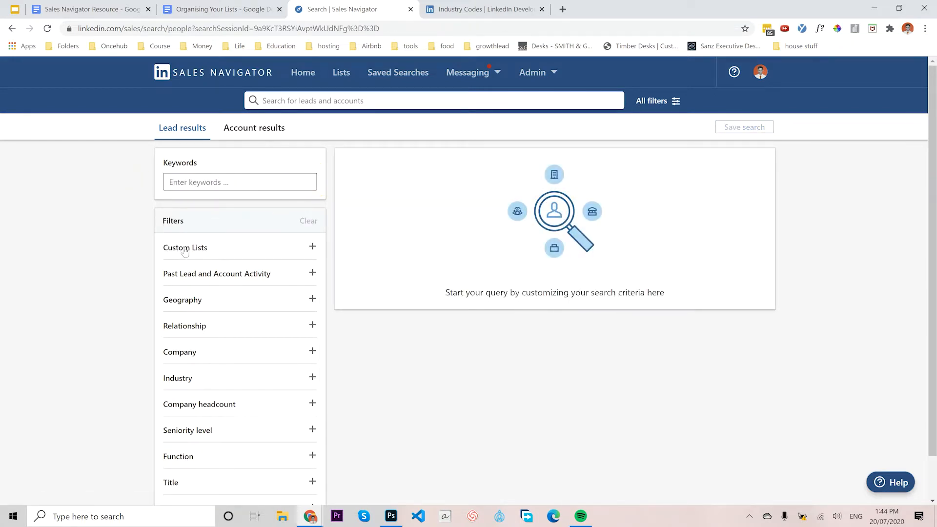
left_click(286, 248)
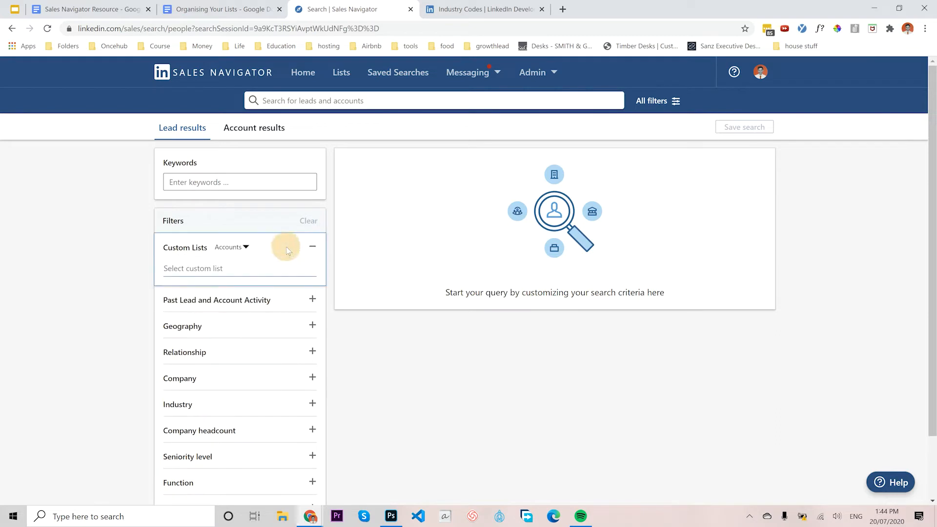
left_click(312, 246)
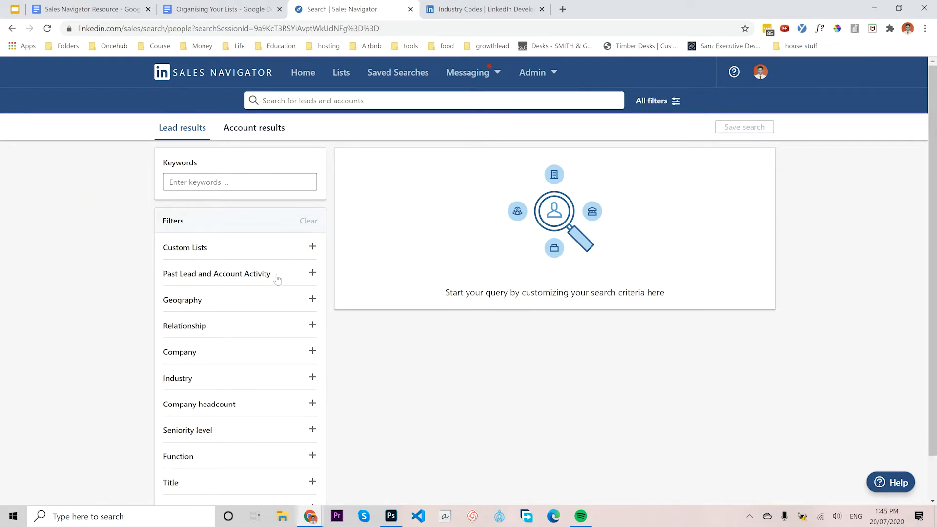
Filter the leads by geography to include the region Australia
scroll(266, 273, "down", 1)
scroll(269, 275, "down", 1)
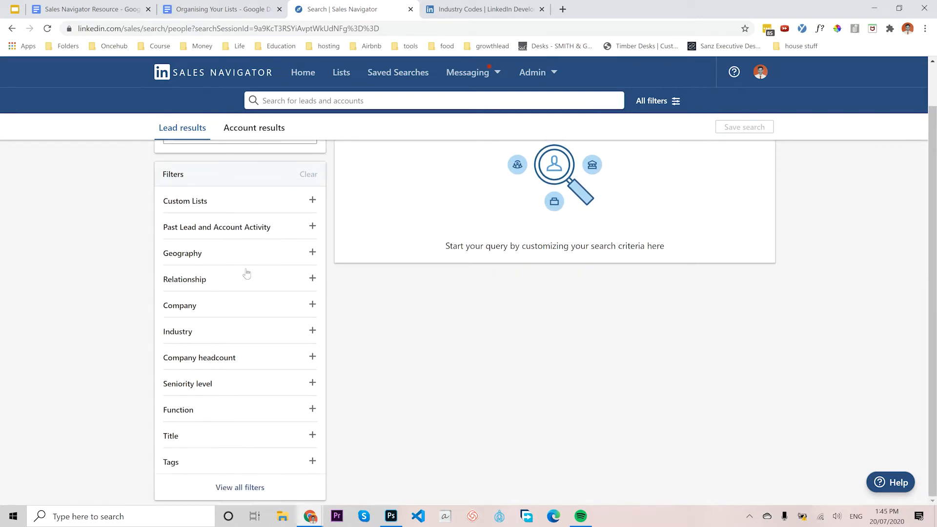
left_click(194, 260)
type("aust")
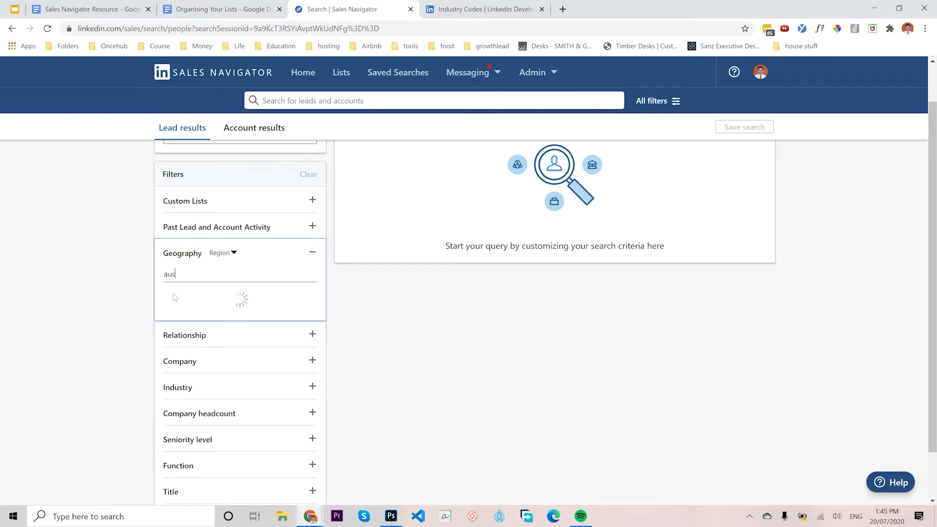
left_click(171, 297)
left_click(85, 278)
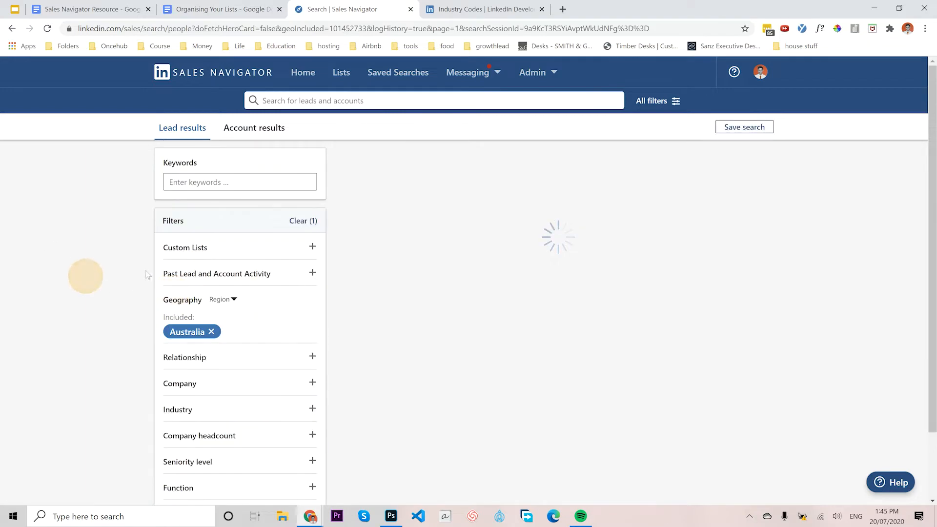
scroll(87, 281, "down", 2)
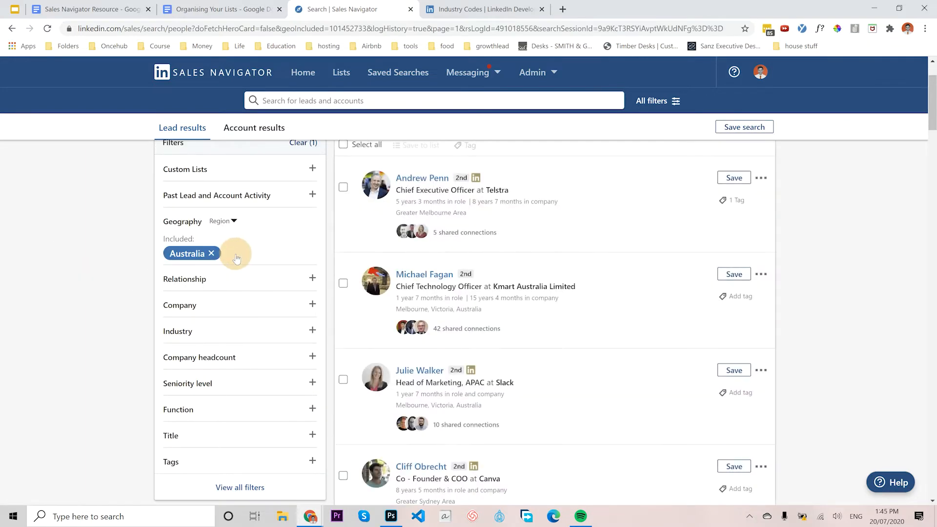
scroll(234, 250, "up", 2)
left_click(238, 249)
type("u")
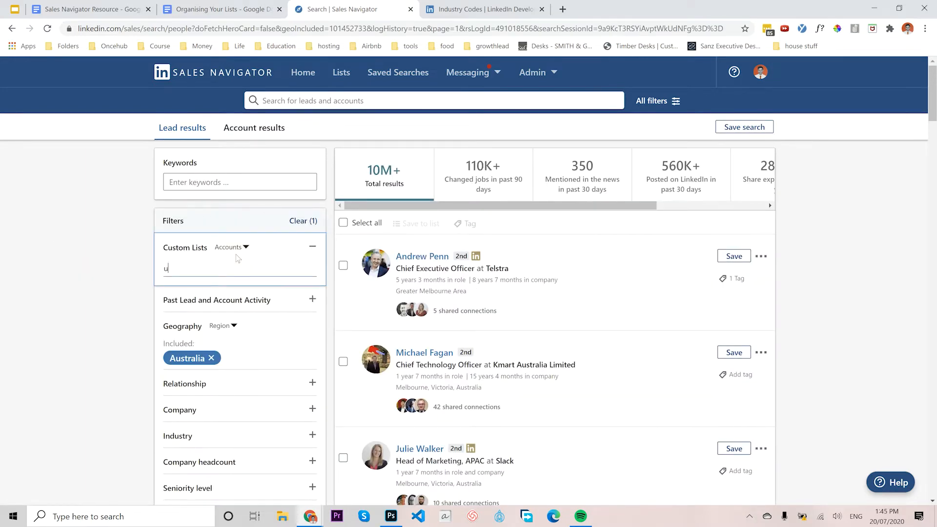
type("knit")
key("BackSpace")
key("BackSpace")
key("BackSpace")
type("us")
key("BackSpace")
key("BackSpace")
left_click(121, 334)
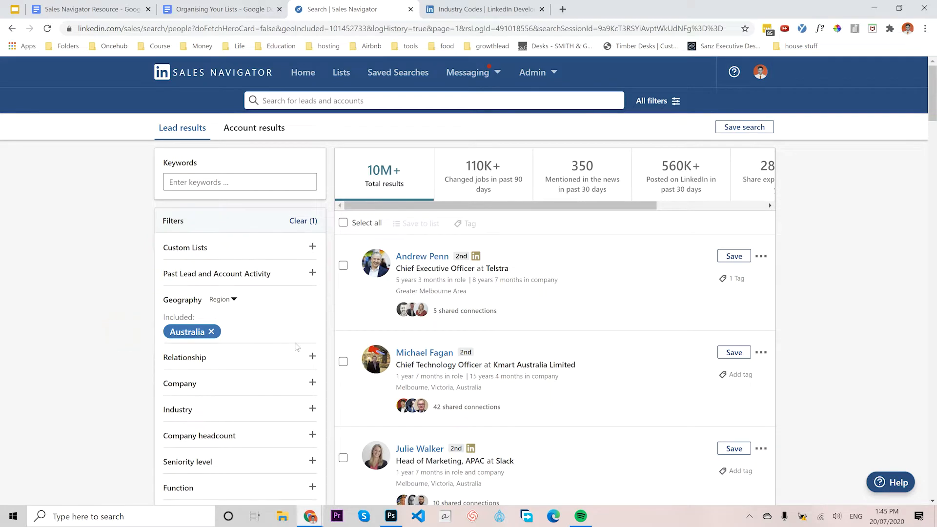
Set the relationship filter to include 3rd Degree+ Connections and 2nd Degree Connections
scroll(223, 254, "down", 2)
left_click(187, 248)
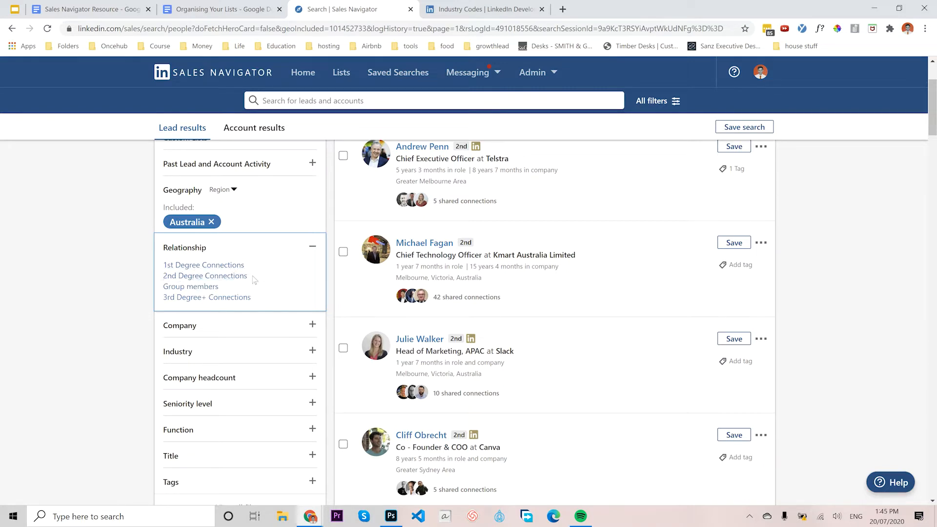
left_click(185, 301)
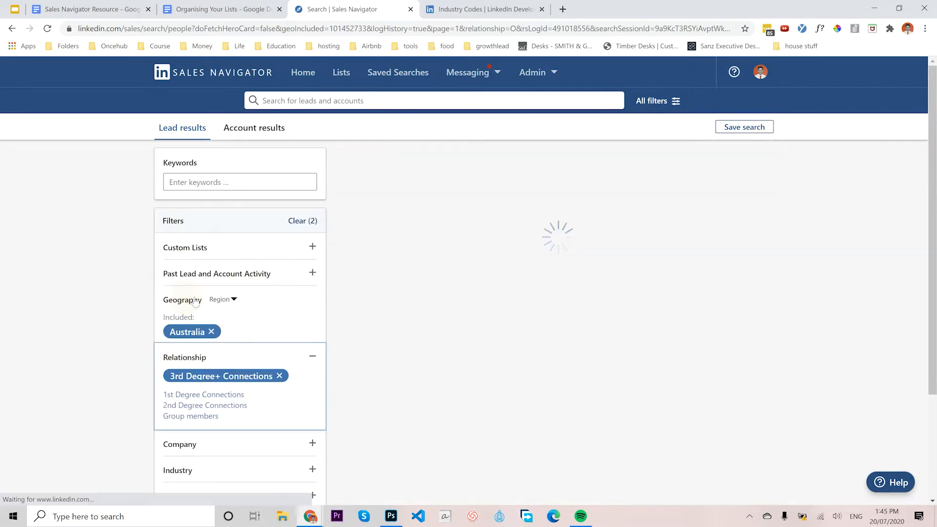
left_click(205, 403)
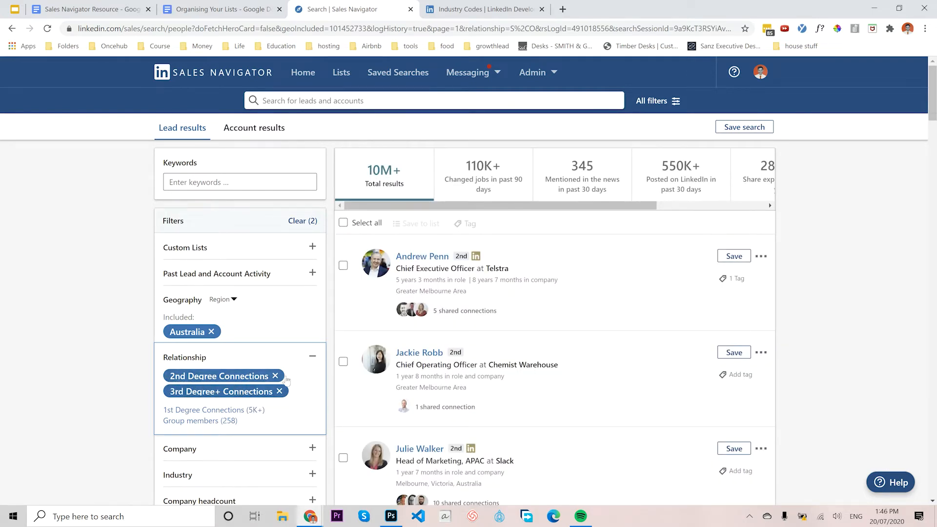
Filter the leads by current company with the free-text term "nab"
scroll(253, 383, "down", 1)
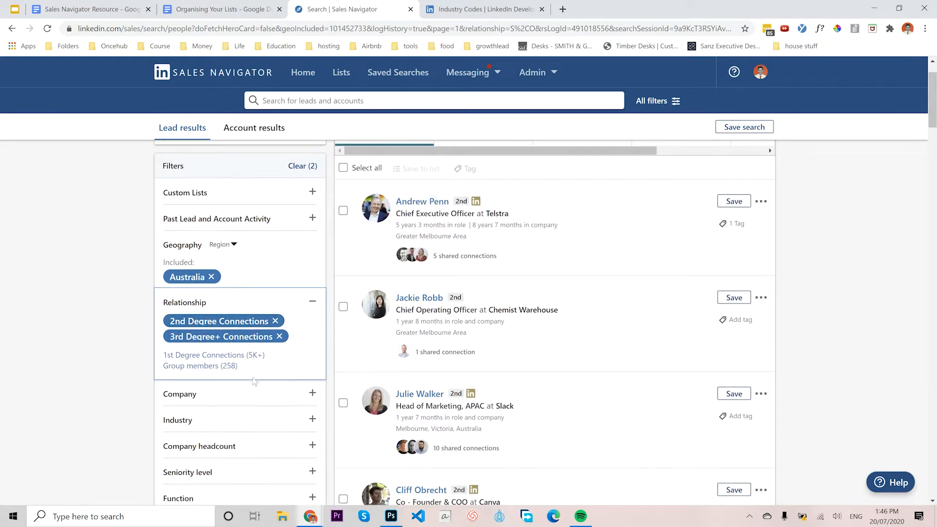
scroll(249, 335, "down", 1)
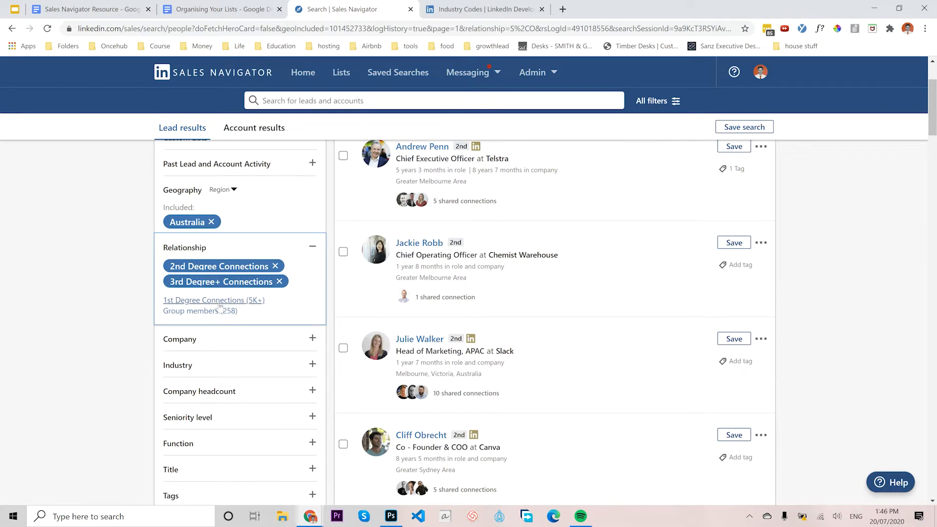
scroll(151, 324, "down", 1)
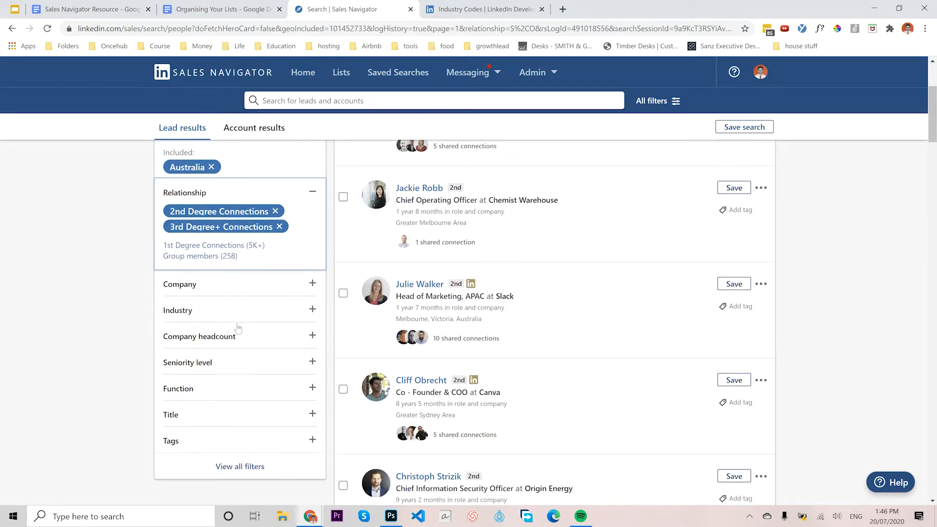
left_click(196, 285)
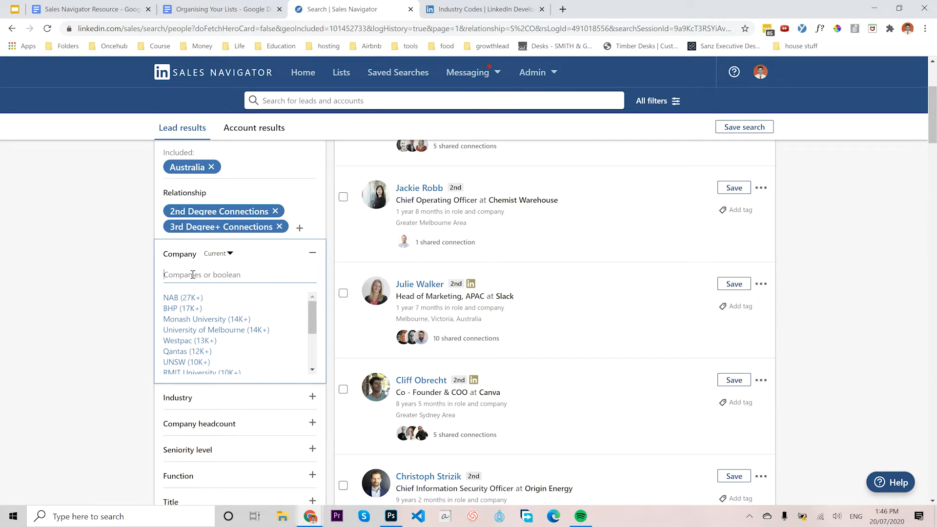
left_click(193, 275)
type("nab")
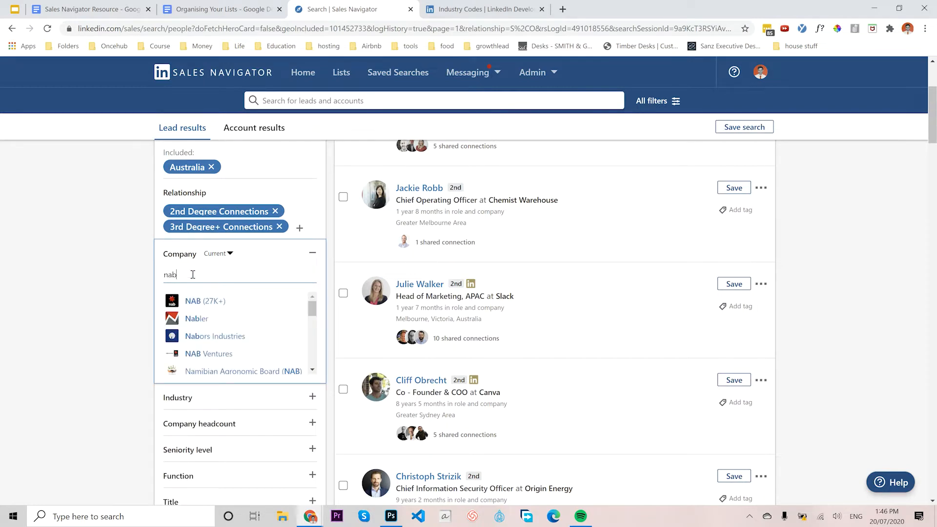
key("Return")
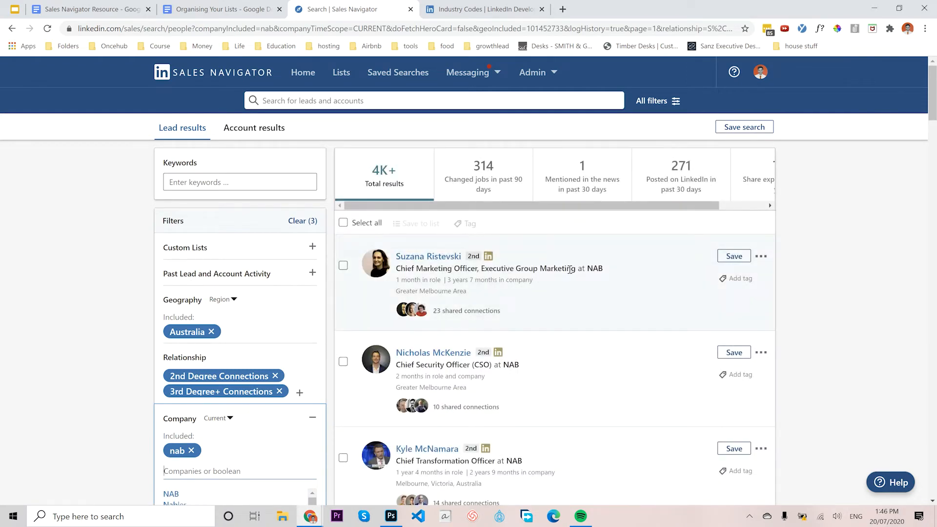
Check the NAB lead results and add "national australian bank" as a second included current company
scroll(510, 464, "down", 5)
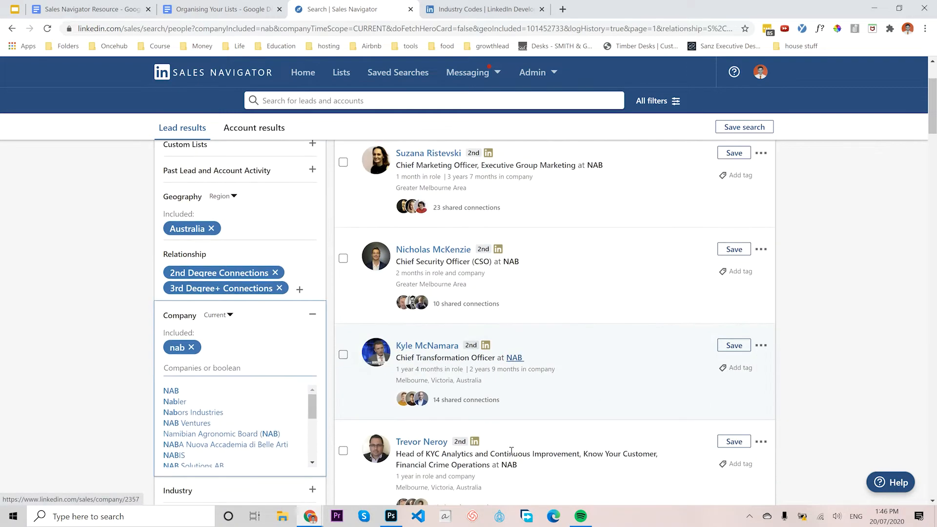
scroll(352, 359, "up", 4)
left_click(193, 417)
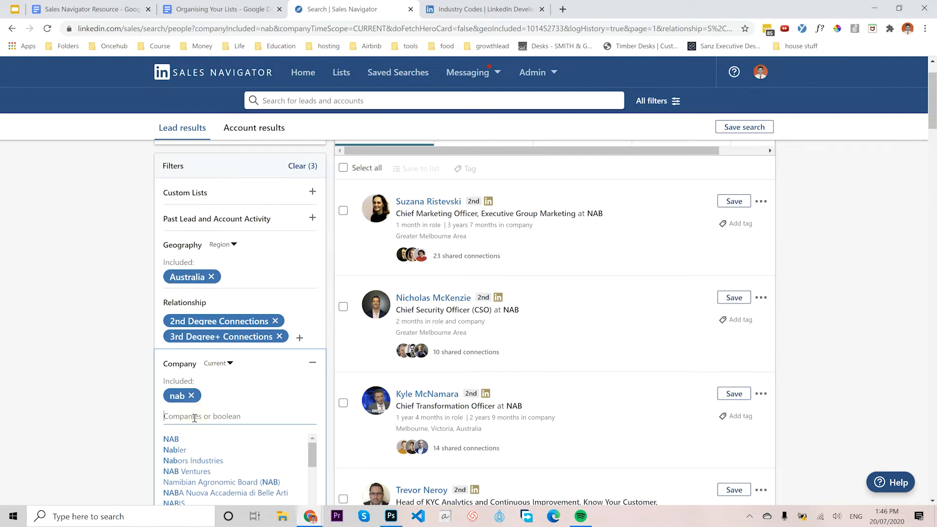
type("national ")
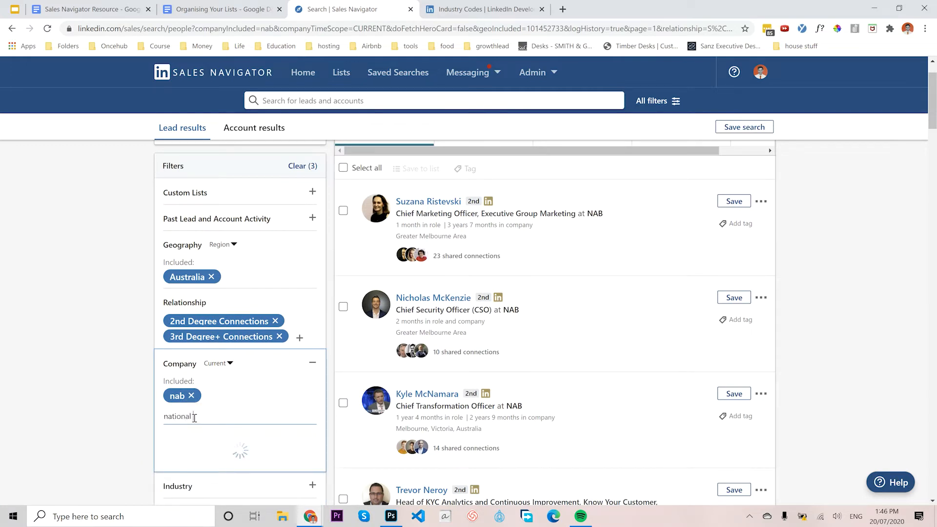
type("trus")
type("t")
type("alian bank")
key("Return")
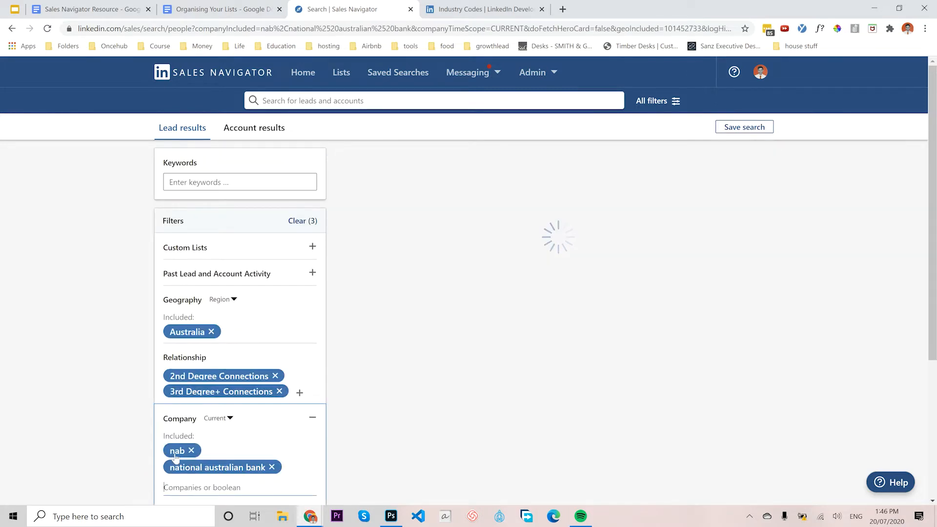
mouse_move(195, 449)
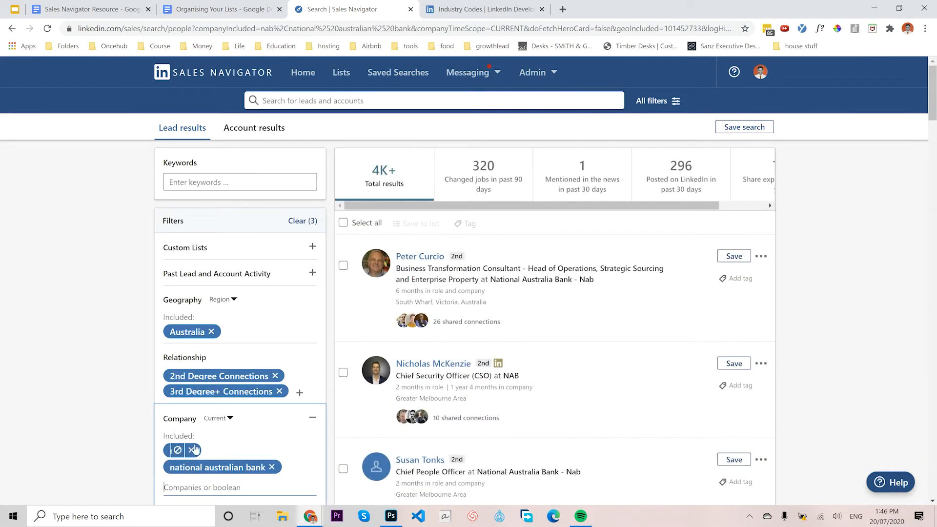
mouse_move(200, 472)
scroll(209, 426, "down", 2)
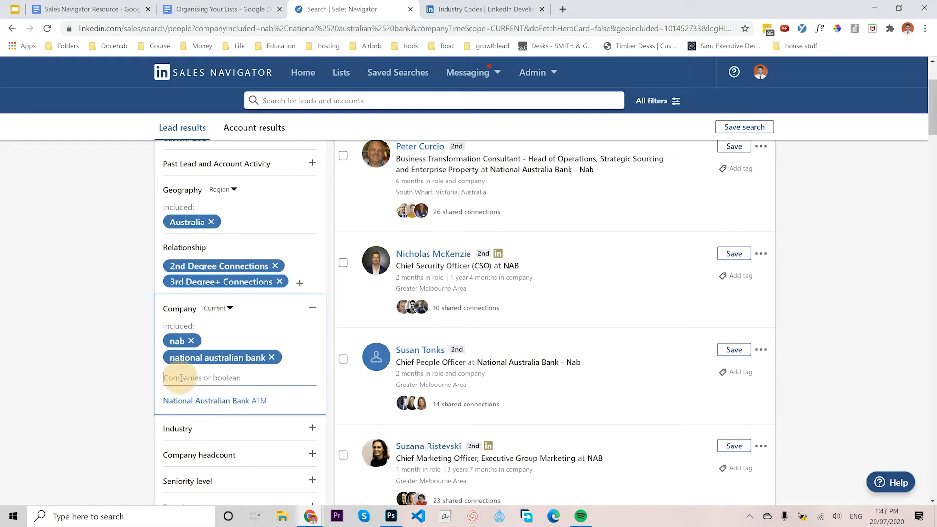
mouse_move(220, 357)
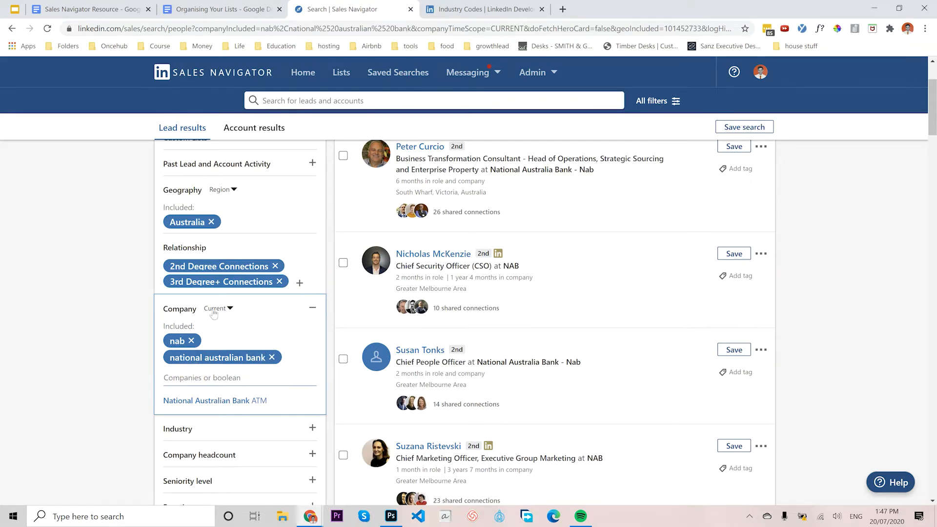
Filter the leads by industry to include Banking and Accounting
scroll(244, 293, "up", 3)
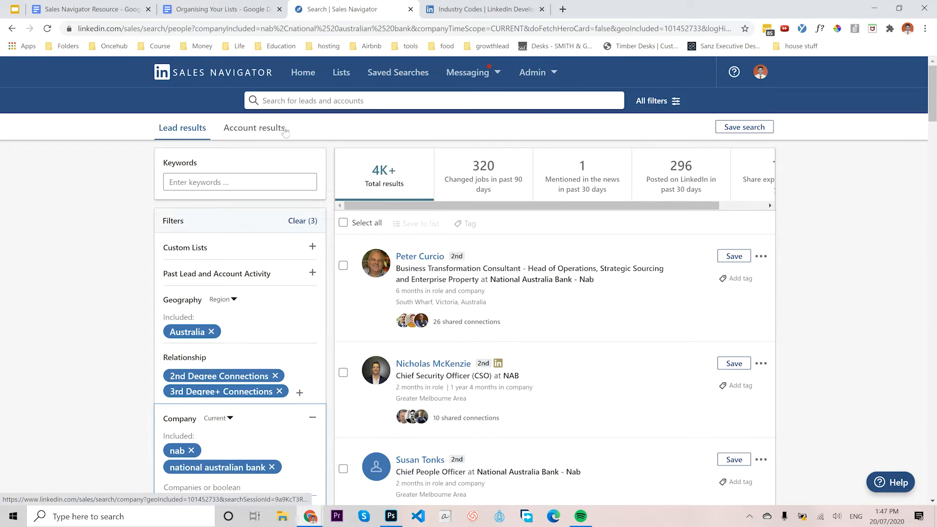
scroll(210, 363, "down", 2)
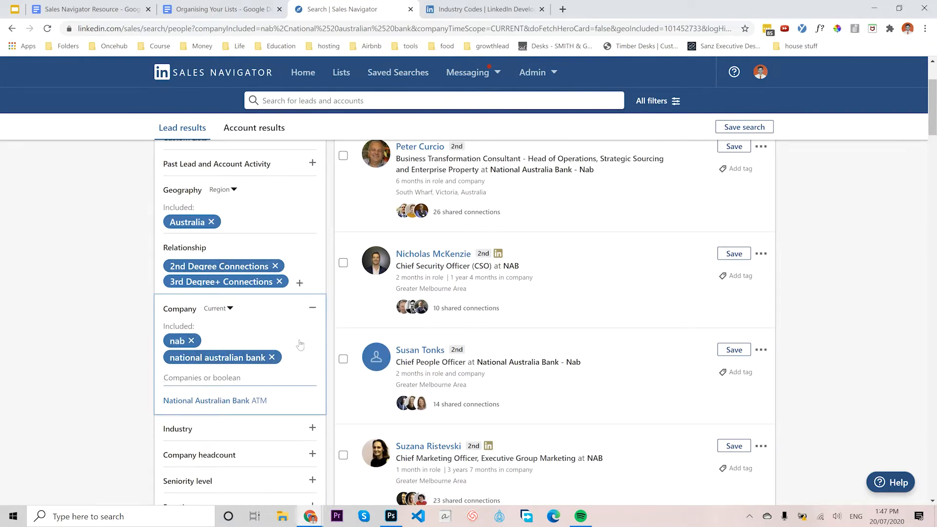
left_click(185, 379)
scroll(292, 340, "up", 3)
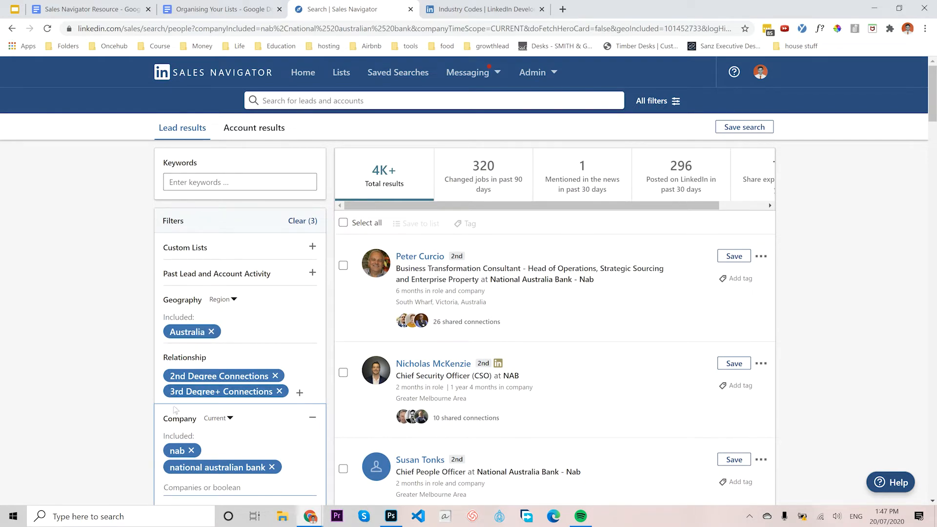
scroll(175, 410, "down", 1)
scroll(218, 337, "down", 2)
left_click(188, 371)
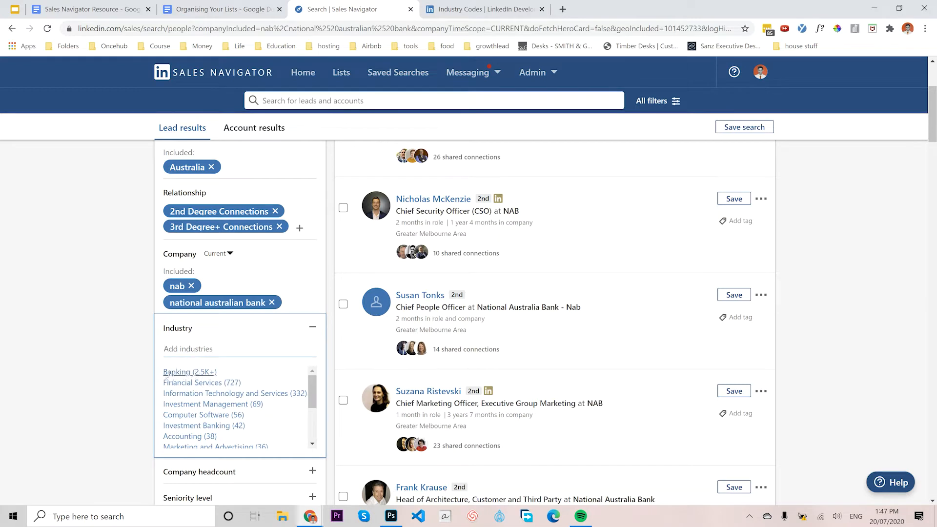
left_click(190, 372)
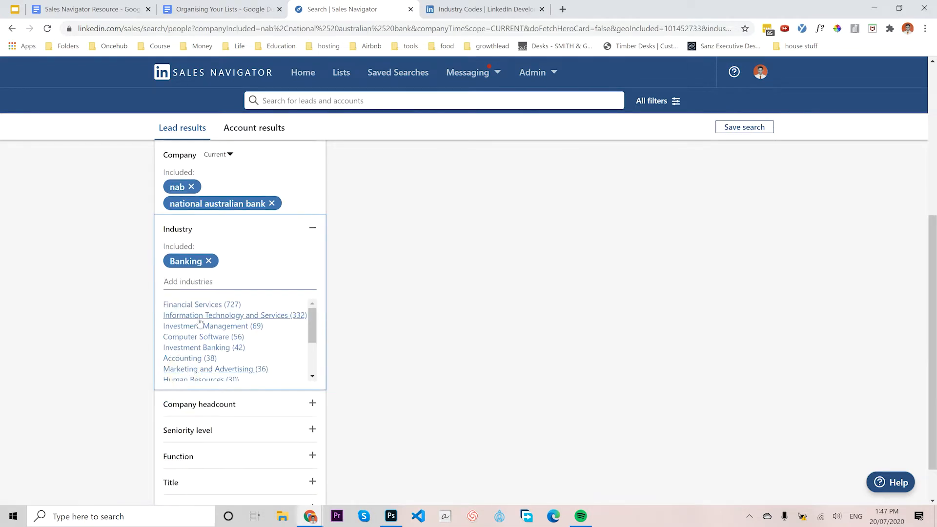
scroll(190, 305, "down", 1)
left_click(190, 305)
scroll(108, 274, "up", 2)
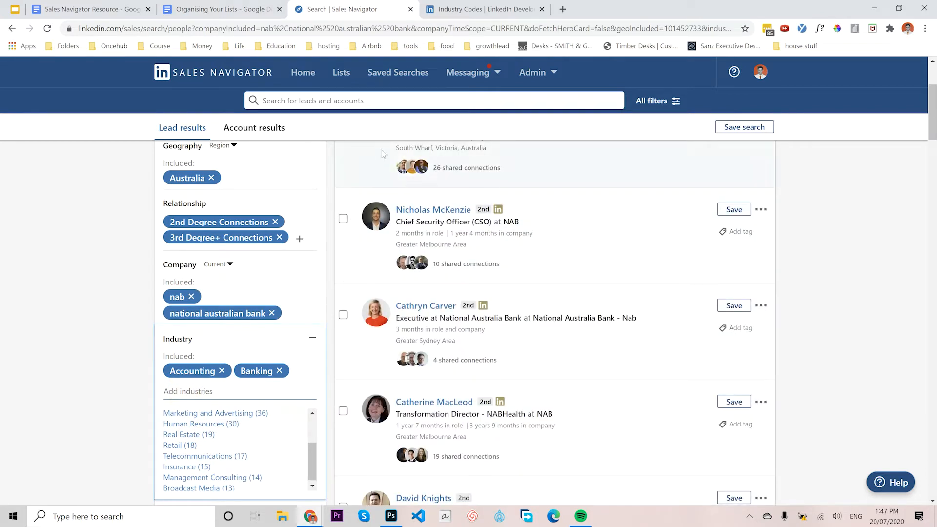
Look through the LinkedIn industry codes reference list and check the targeting criteria in the Organising Your Lists document
left_click(485, 9)
scroll(464, 246, "up", 20)
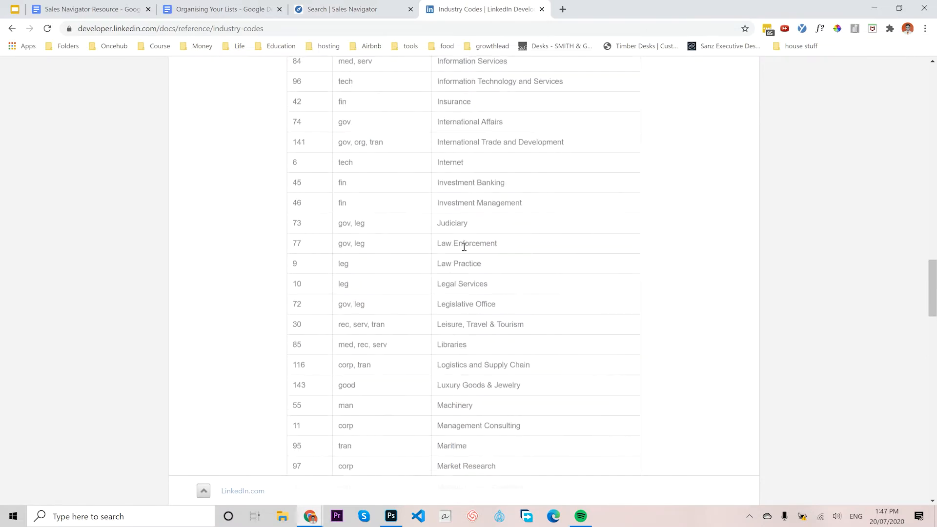
scroll(464, 281, "down", 20)
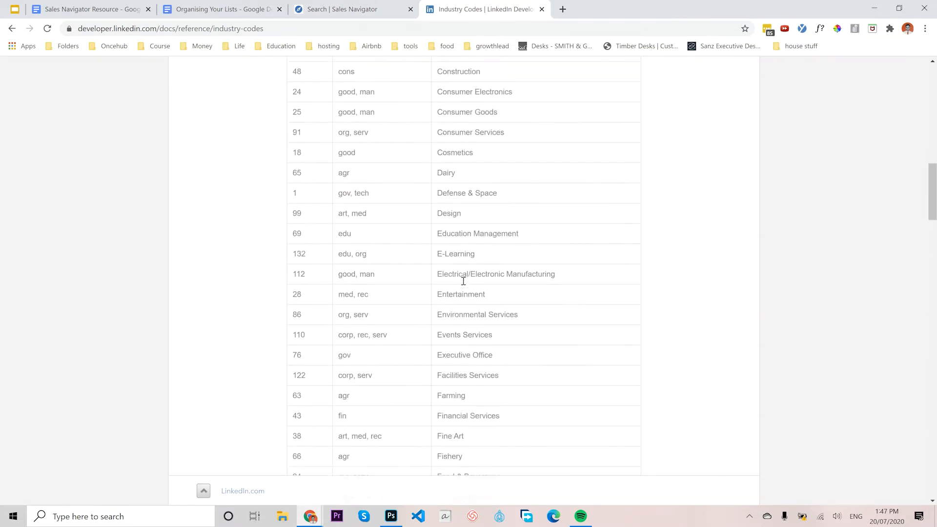
scroll(464, 281, "down", 15)
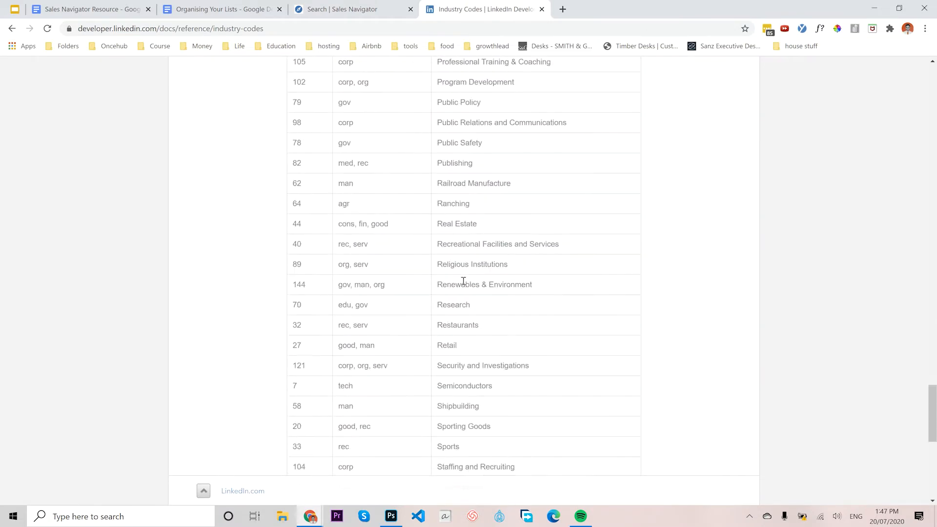
scroll(453, 285, "up", 20)
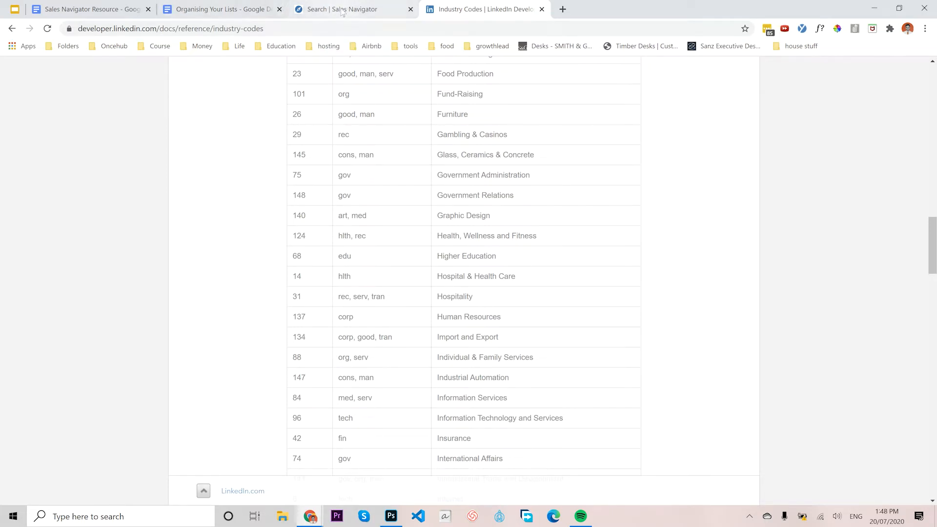
left_click(217, 10)
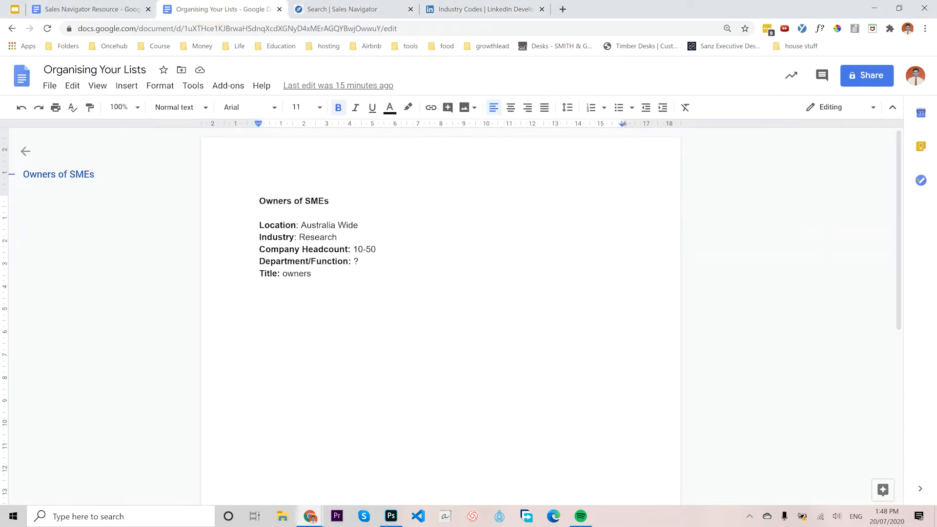
Return to the Sales Navigator lead search and set the company headcount filter to 1-10, 11-50 and 51-200
left_click(342, 10)
scroll(220, 331, "down", 2)
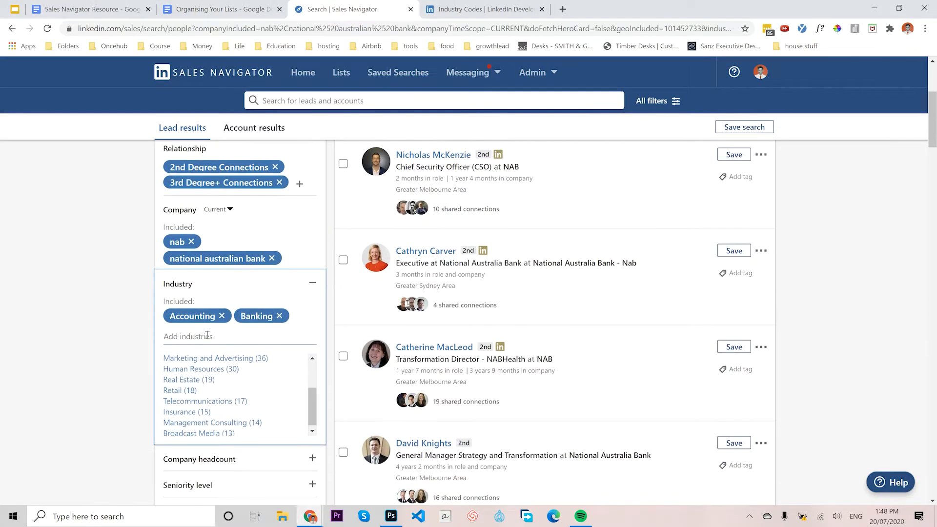
left_click(198, 404)
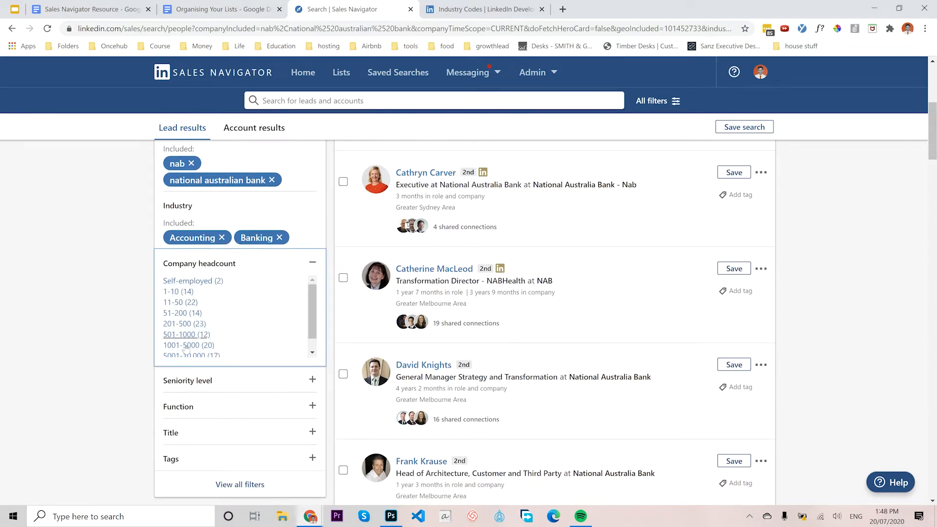
scroll(194, 358, "down", 1)
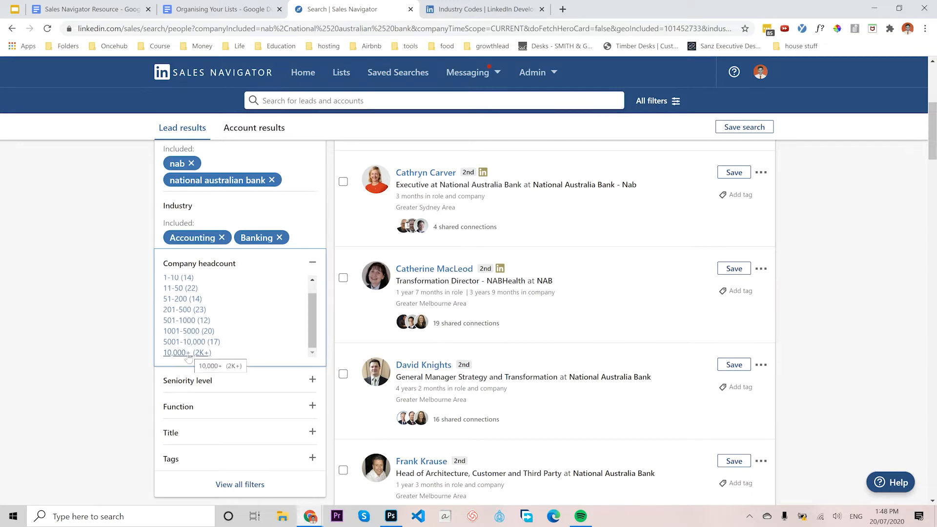
scroll(198, 347, "up", 1)
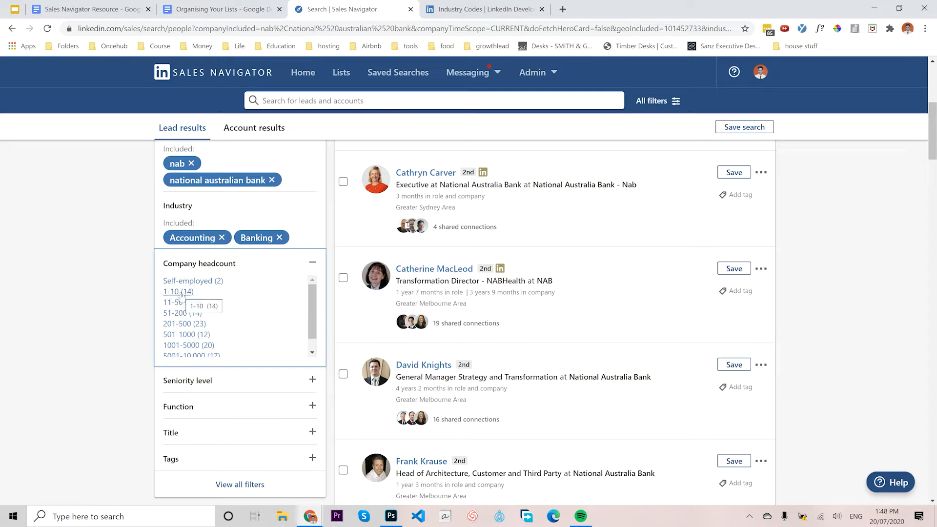
scroll(220, 335, "up", 3)
scroll(219, 335, "down", 2)
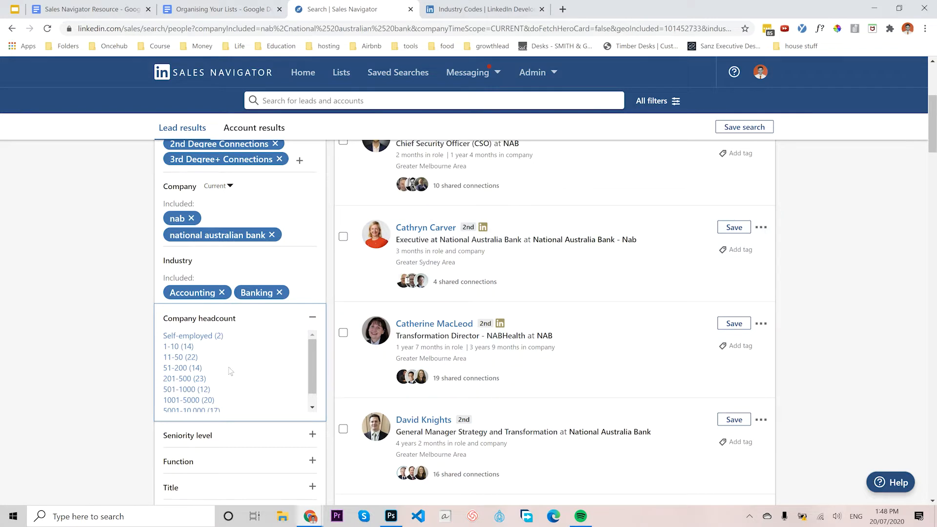
left_click(178, 347)
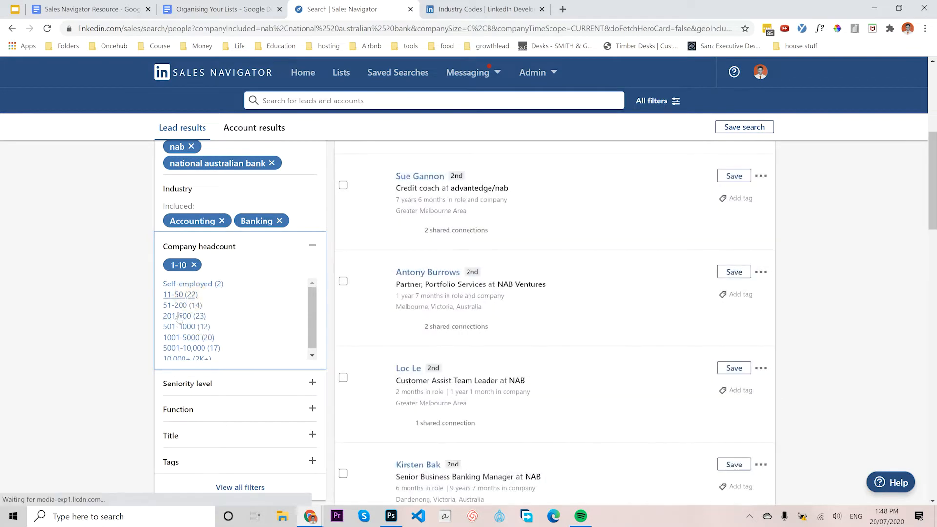
left_click(180, 294)
left_click(177, 302)
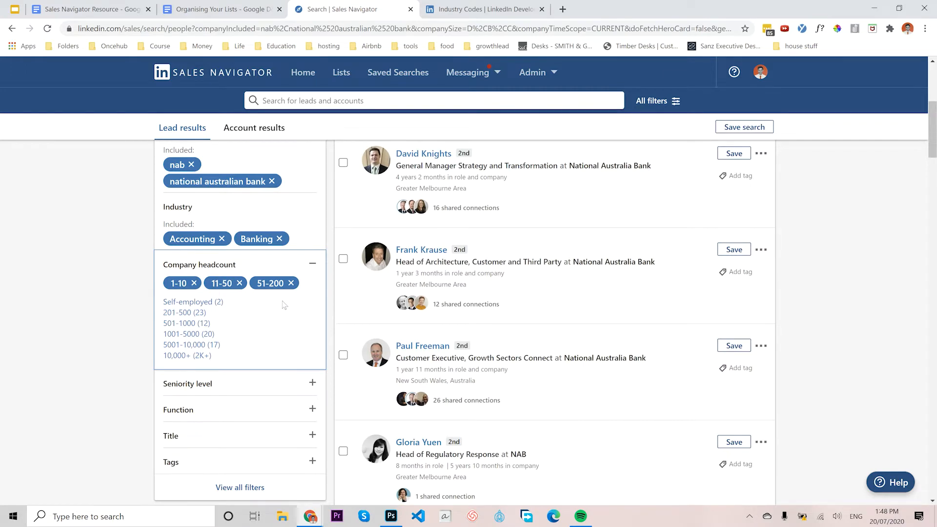
Review the available options of the seniority level filter without selecting any
scroll(284, 326, "up", 1)
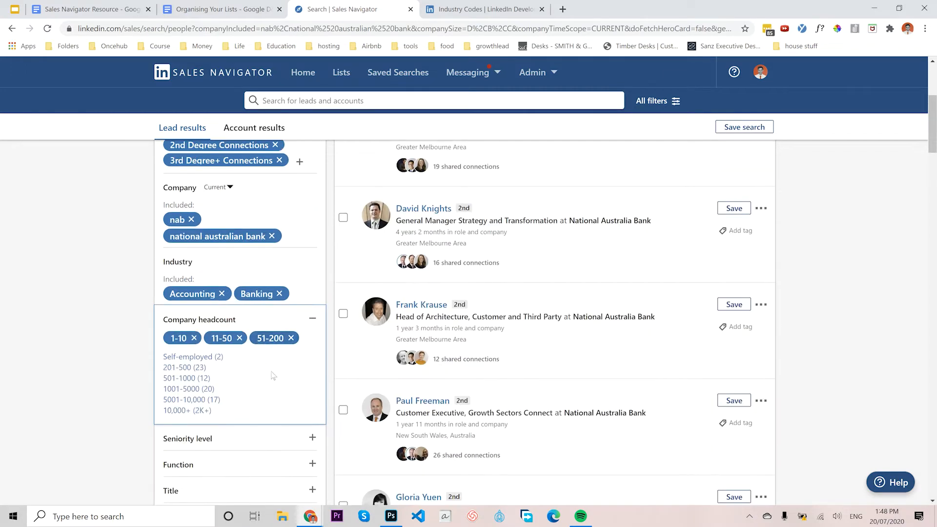
scroll(241, 332, "down", 1)
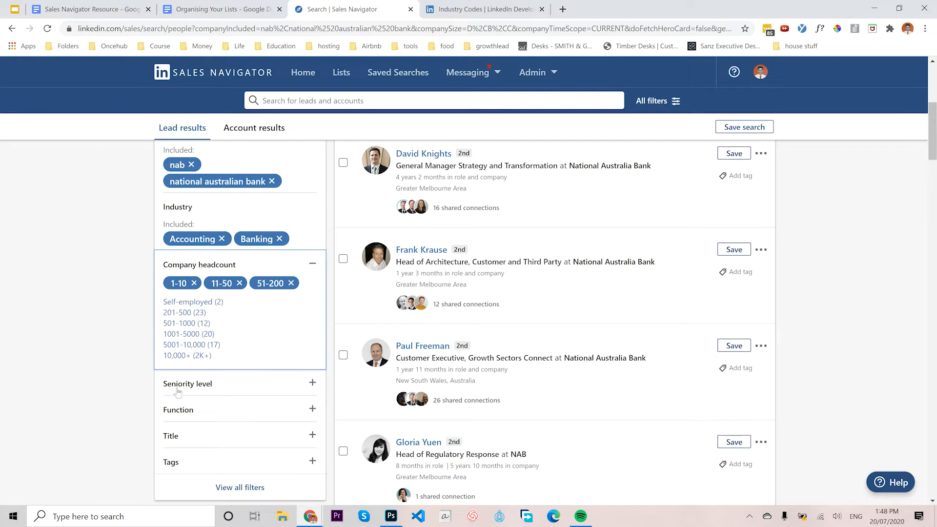
left_click(200, 383)
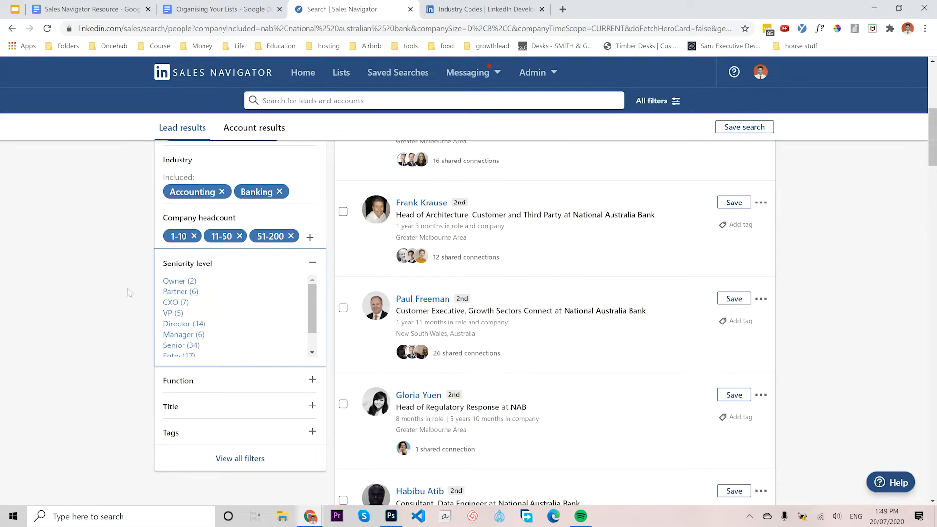
left_click(133, 270)
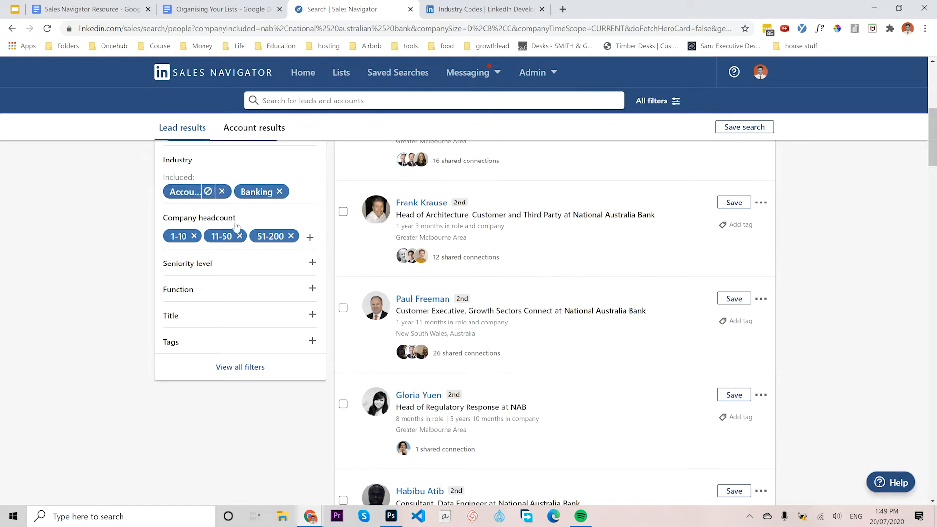
Browse the function filter's options and include the Sales function
scroll(197, 317, "up", 1)
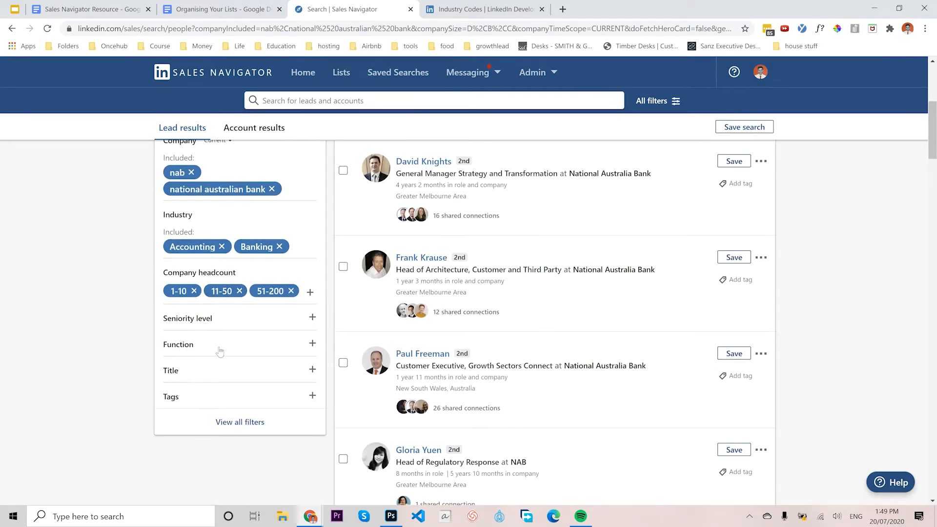
scroll(258, 349, "down", 1)
left_click(191, 292)
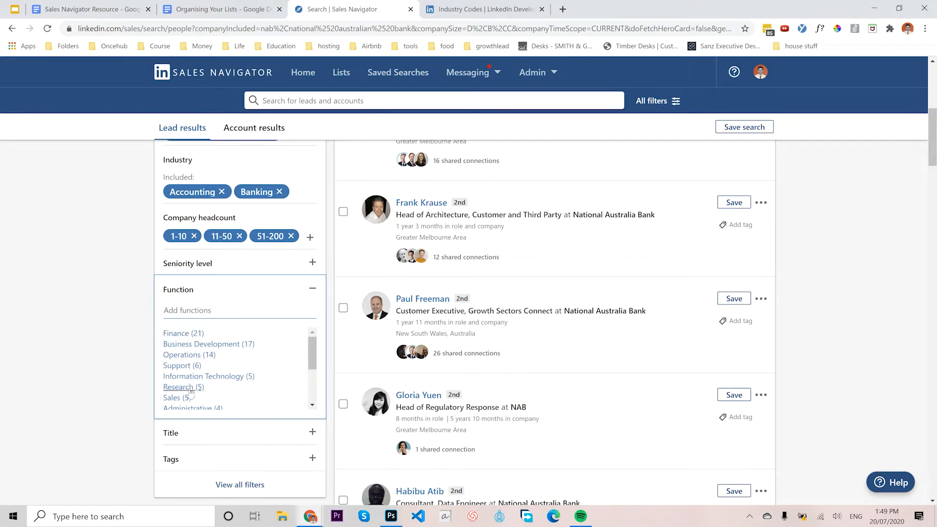
scroll(191, 397, "down", 1)
scroll(190, 398, "up", 4)
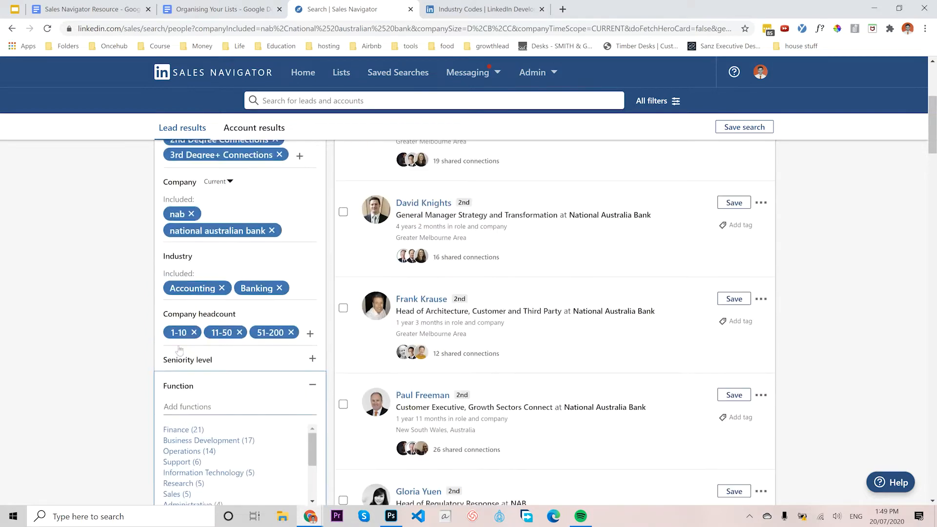
scroll(209, 408, "down", 3)
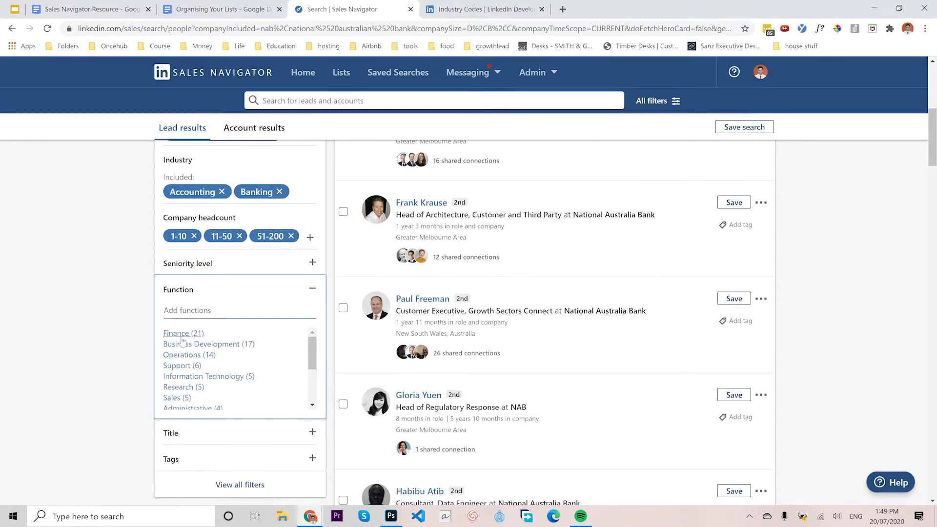
scroll(193, 363, "down", 2)
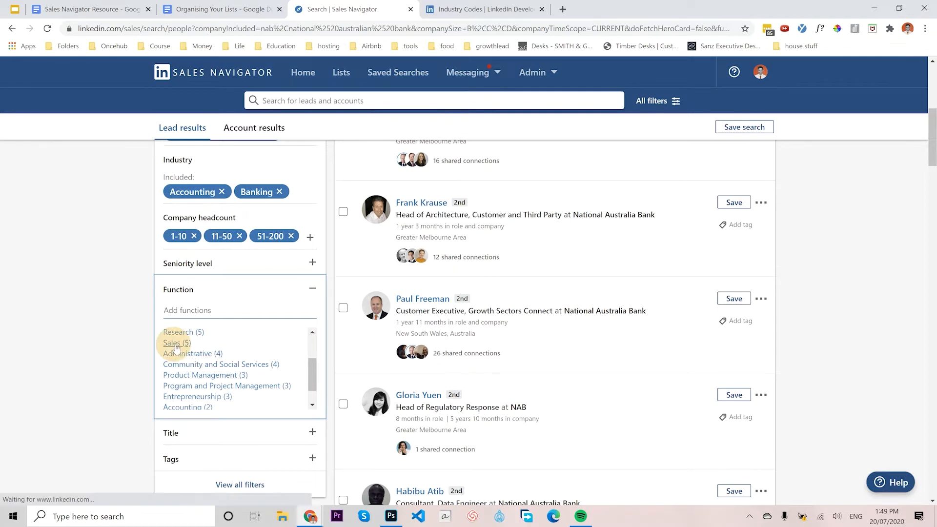
left_click(173, 344)
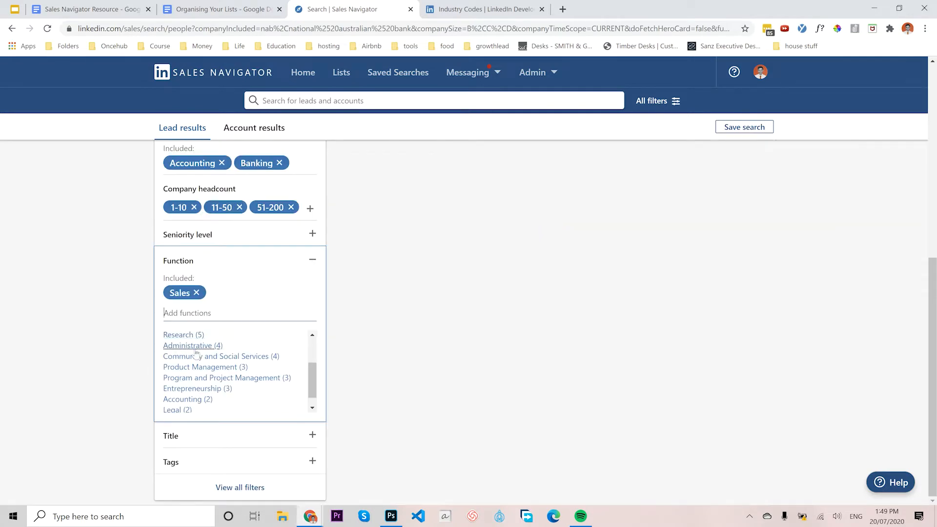
Filter by current title with an OR-joined Boolean query that includes "director", "head of", "general manager", "founder" and "owner"
left_click(197, 434)
left_click(186, 400)
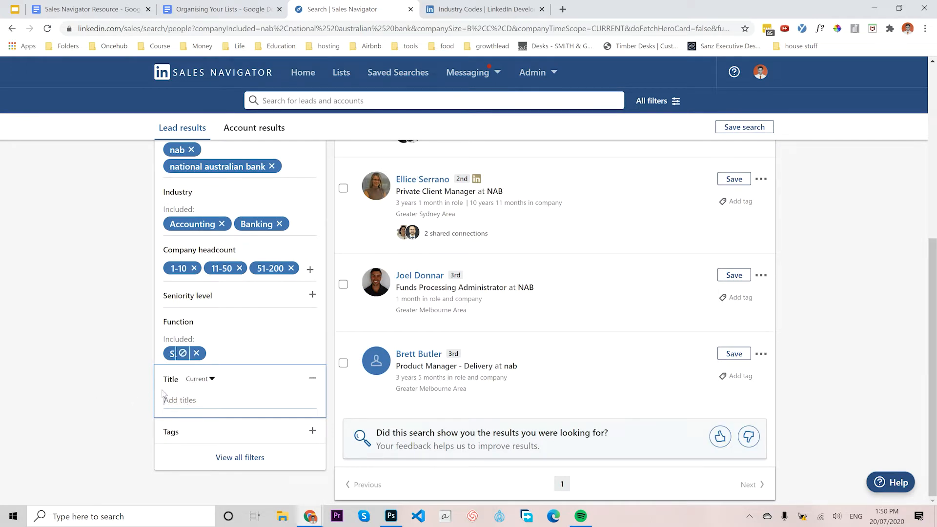
type("lmtit")
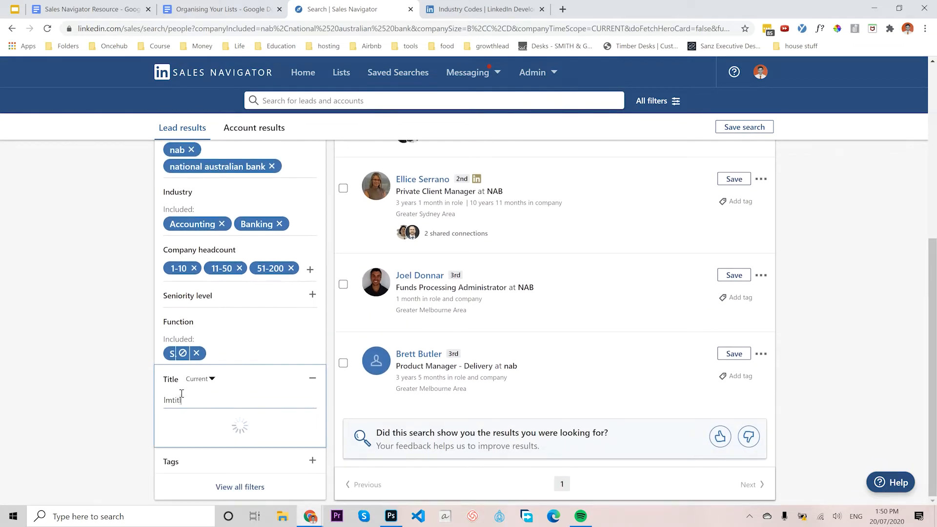
type("l")
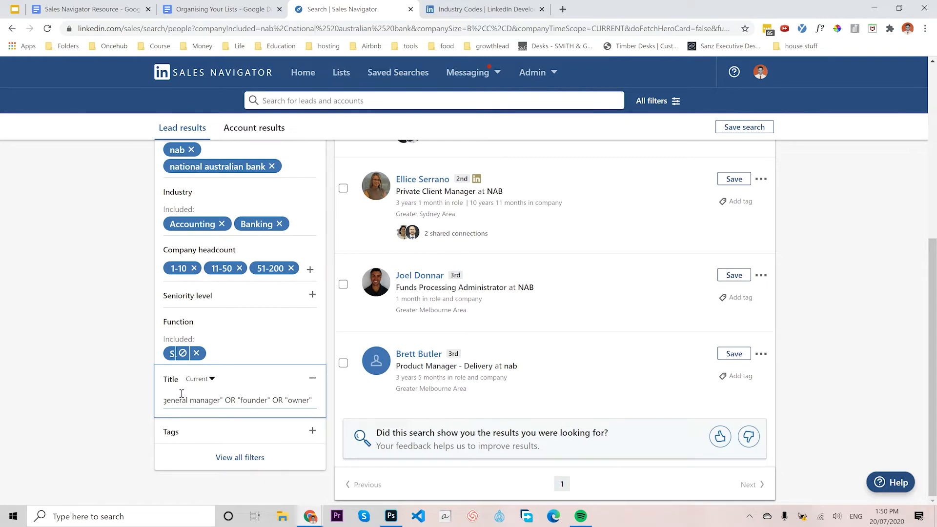
key("Return")
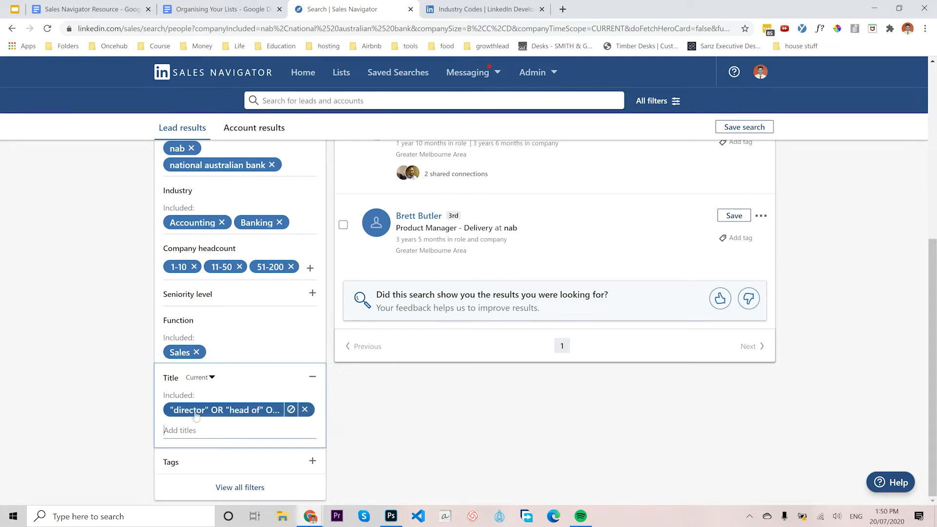
Remove the Boolean title query and the Sales function from the lead filters
left_click(305, 410)
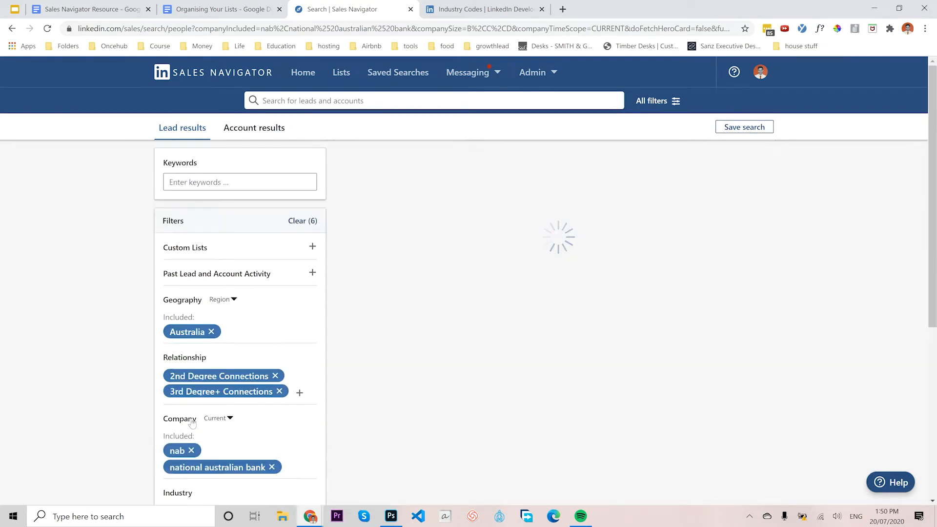
scroll(214, 383, "down", 5)
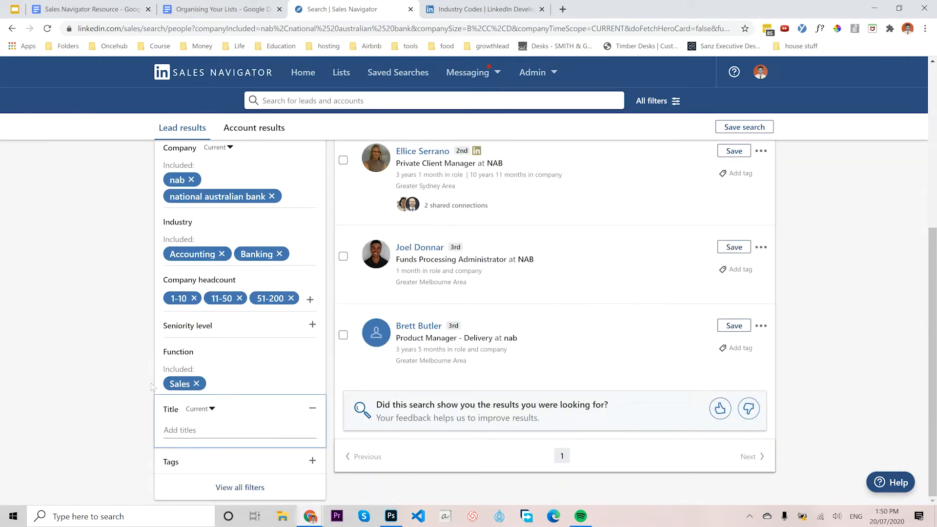
mouse_move(179, 384)
left_click(182, 427)
left_click(196, 383)
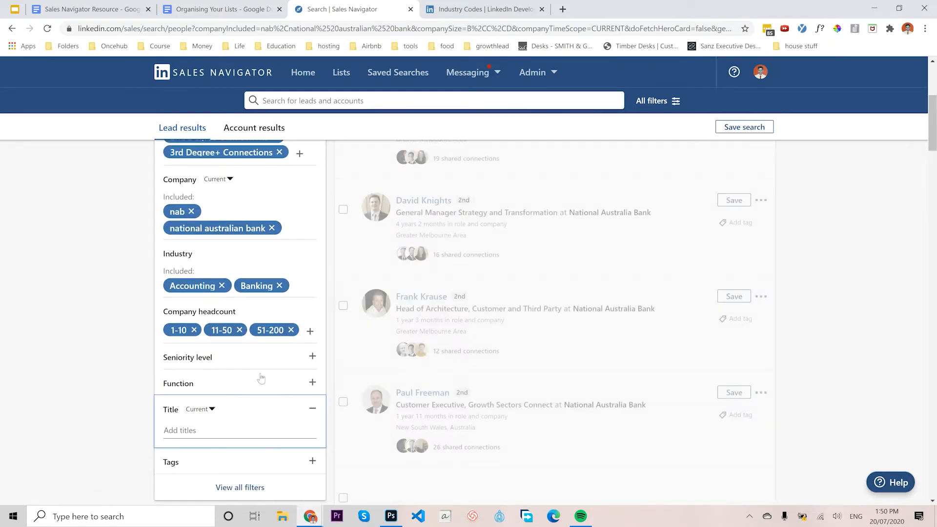
Look at the tags filter of the lead search without adding a tag
scroll(249, 385, "down", 1)
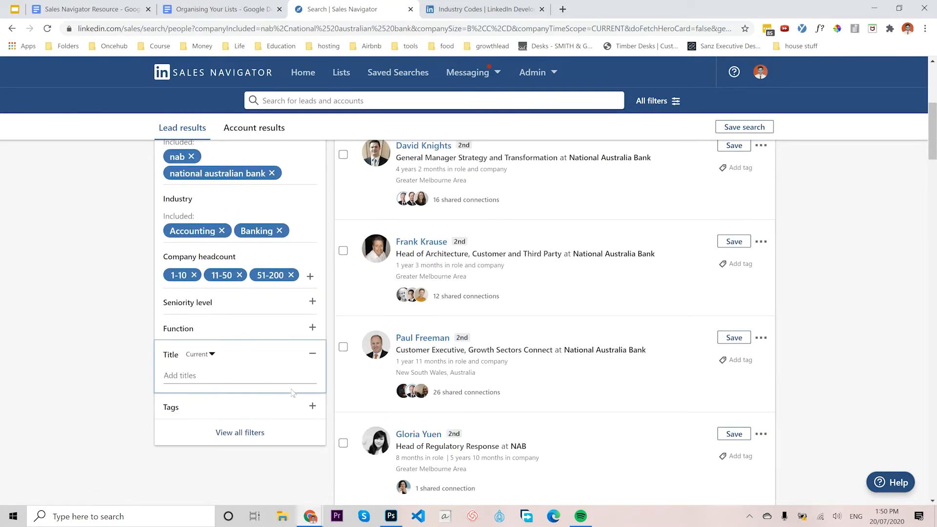
left_click(173, 408)
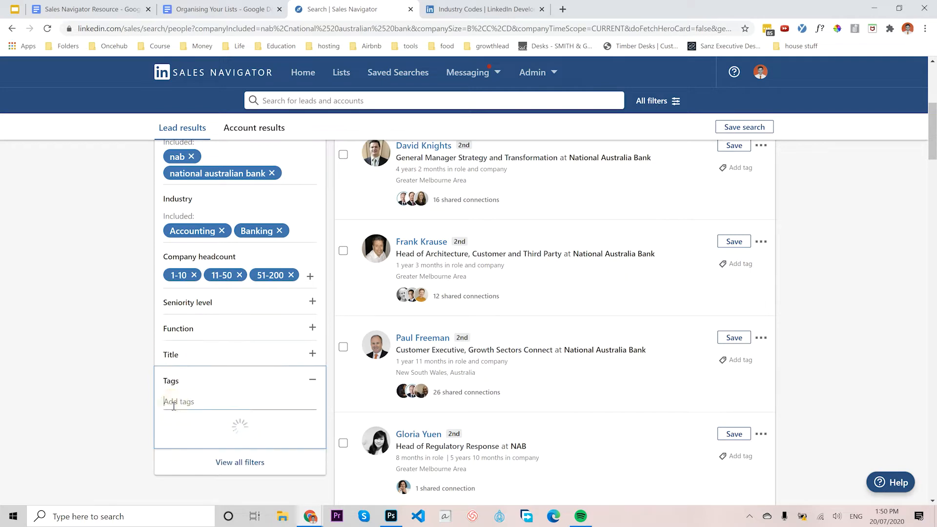
left_click(311, 380)
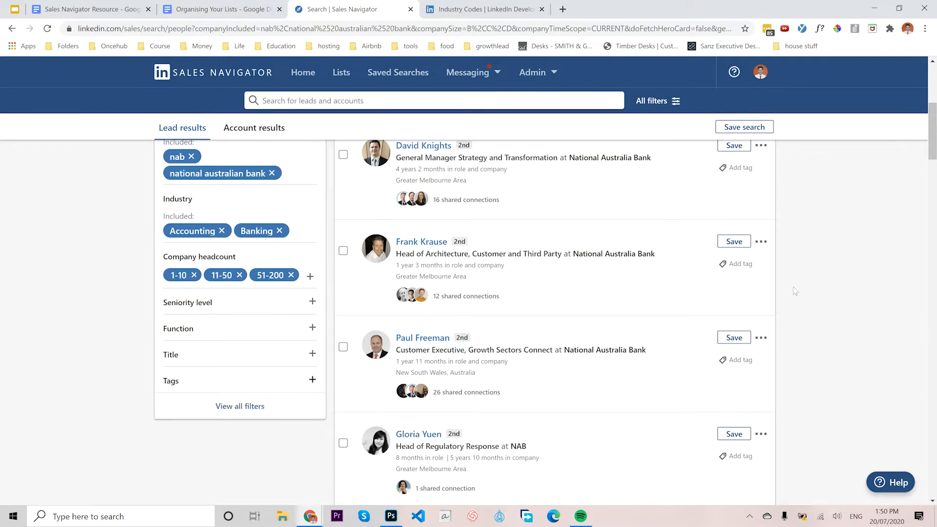
Create a new tag named "test2" on the first lead result, the Chief Security Officer at NAB
scroll(792, 286, "up", 6)
left_click(736, 275)
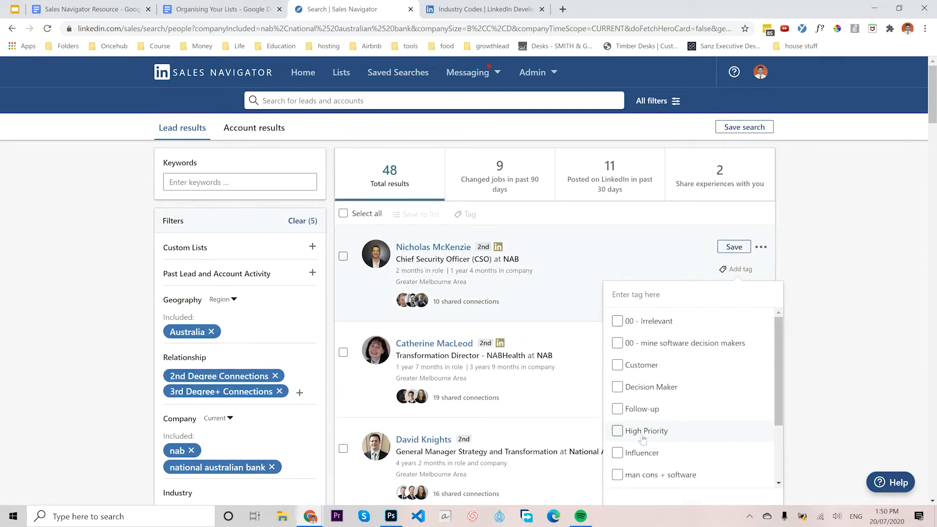
left_click(636, 292)
type("t")
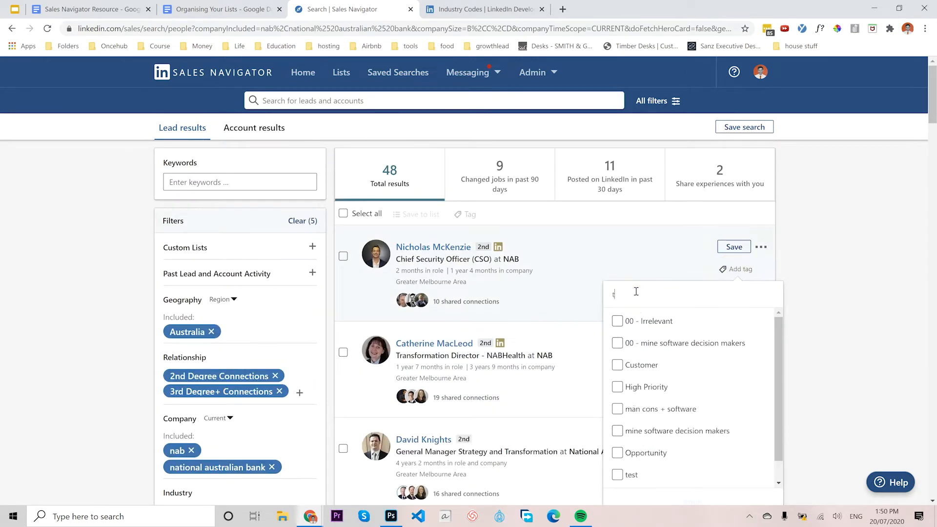
type("ets")
key("BackSpace")
key("BackSpace")
type("st")
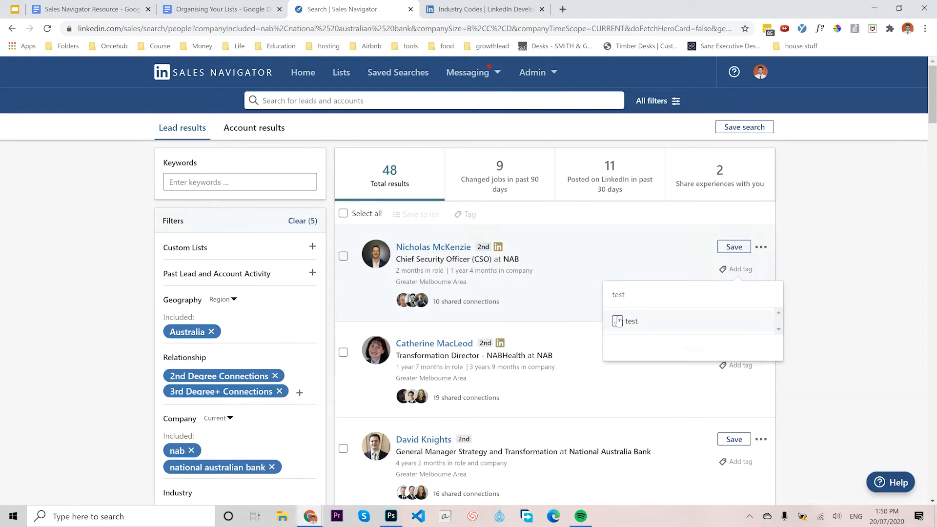
type("2")
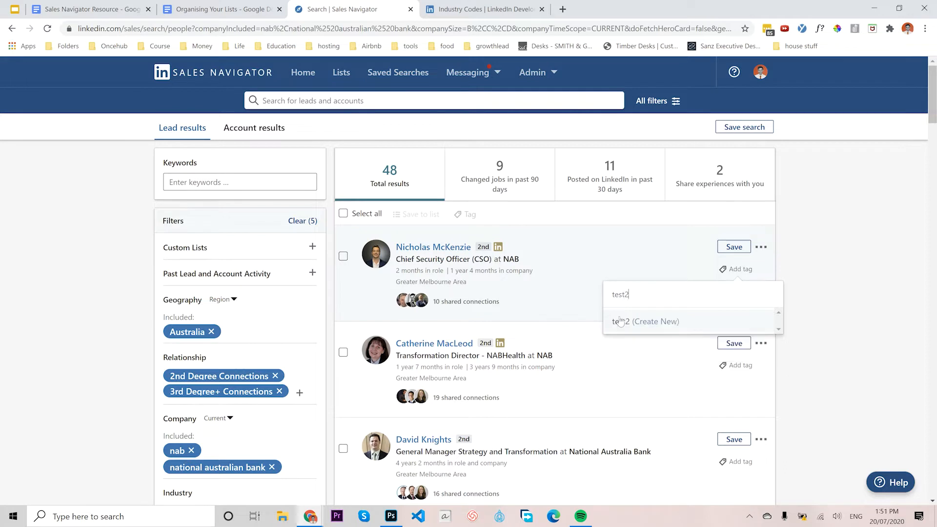
left_click(682, 323)
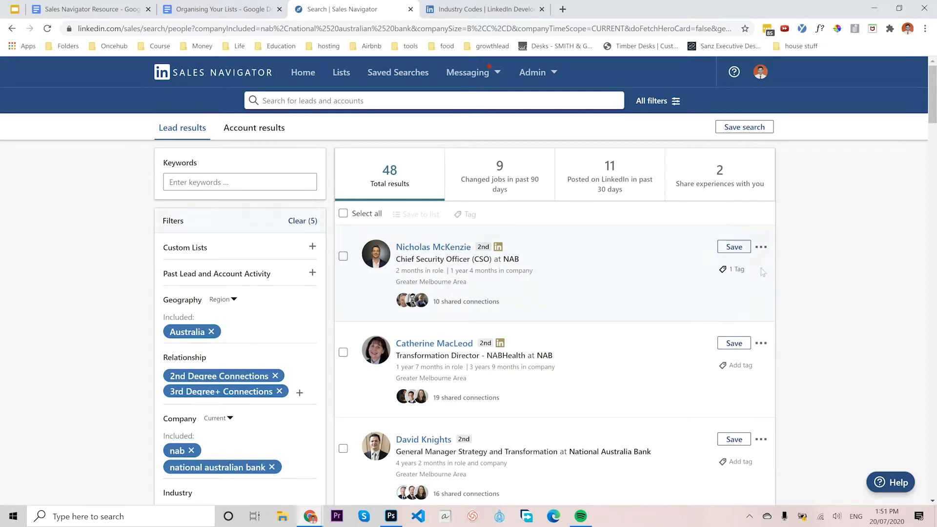
Apply the existing test2 tag to the second lead result, the Transformation Director at NABHealth
left_click(738, 365)
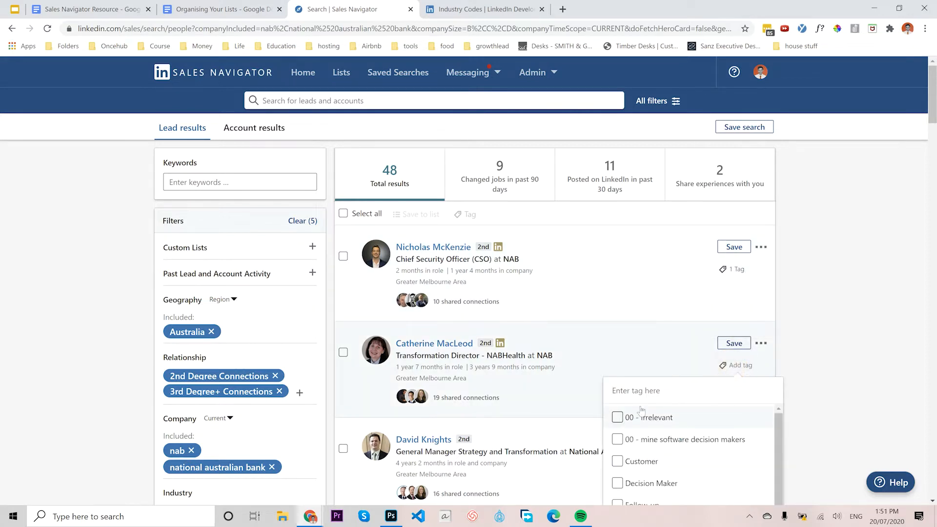
type("tes")
left_click(659, 440)
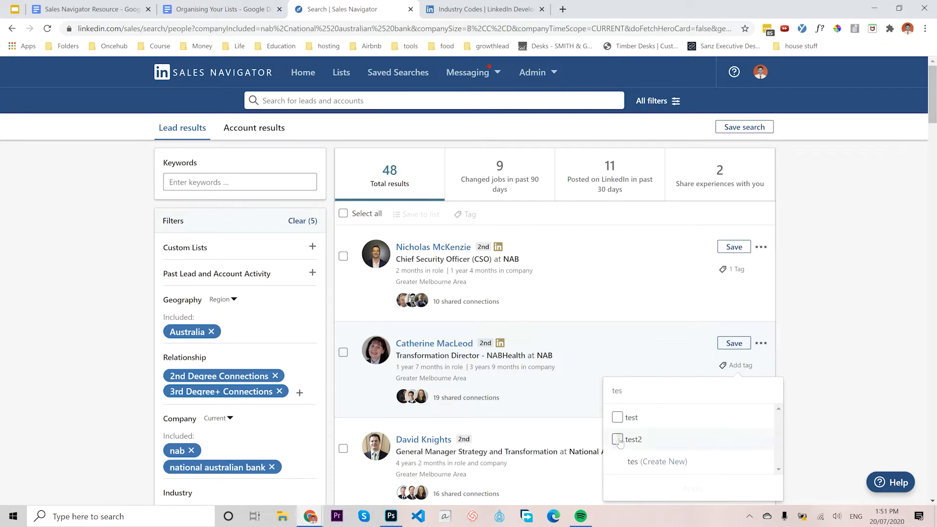
left_click(693, 488)
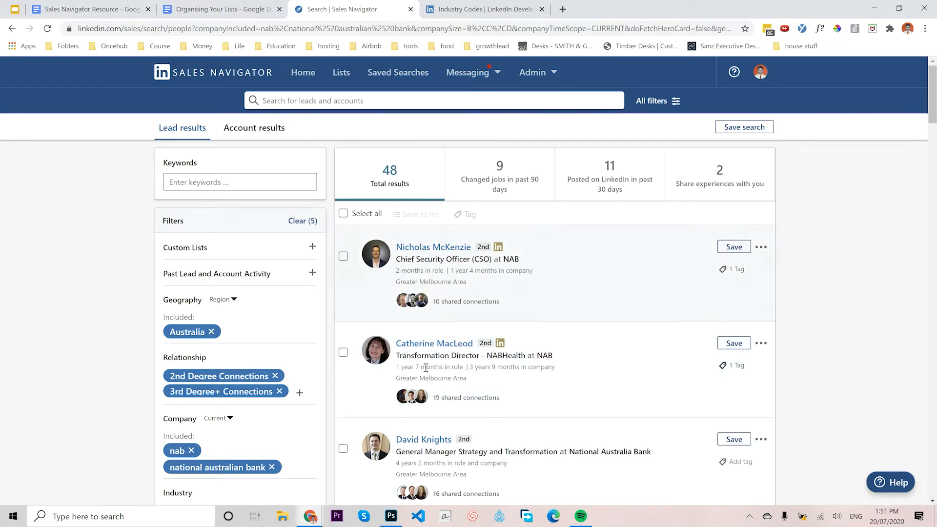
Filter the lead results by the test2 tag, removing the test tag from the tags filter
scroll(247, 340, "down", 1)
scroll(246, 341, "down", 8)
scroll(247, 318, "up", 3)
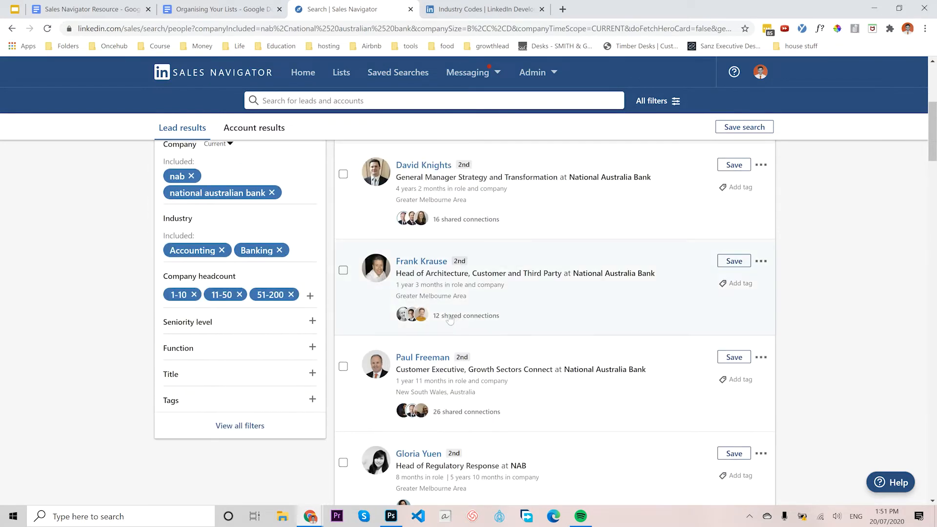
left_click(244, 405)
type("tes")
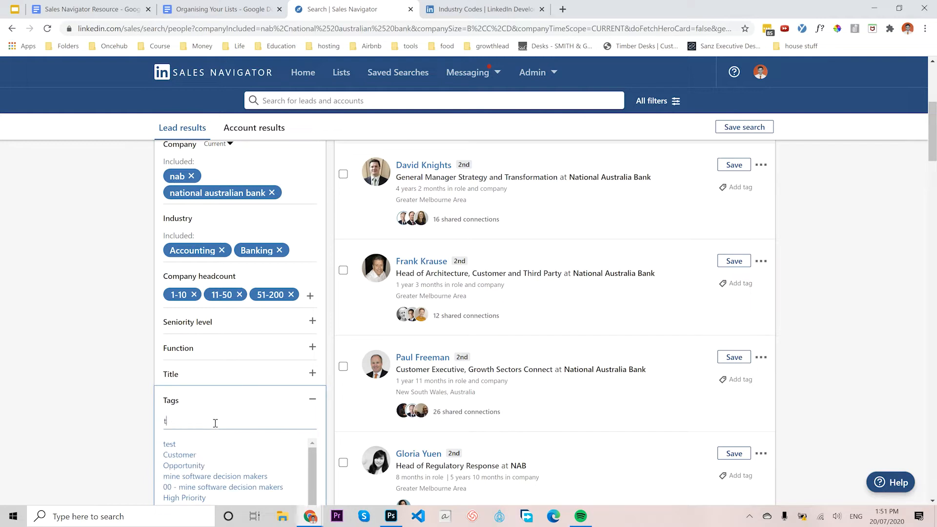
left_click(170, 445)
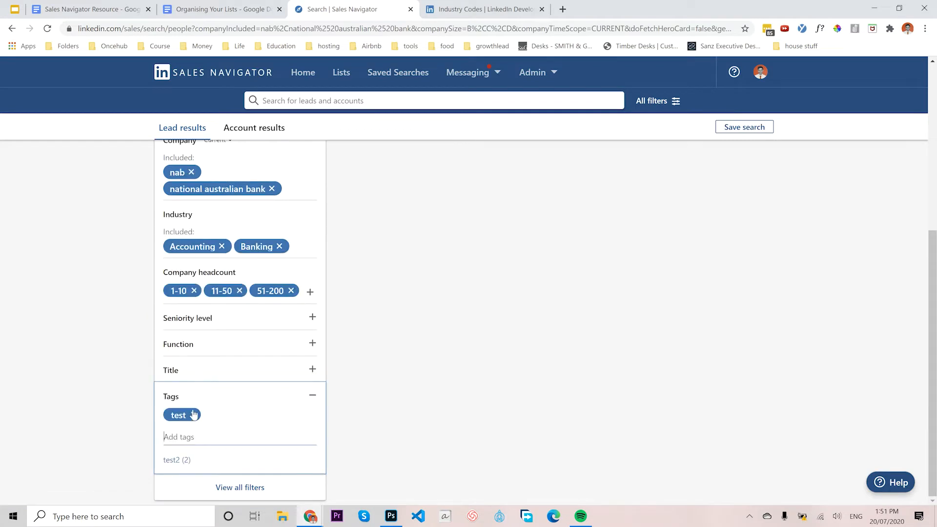
left_click(176, 459)
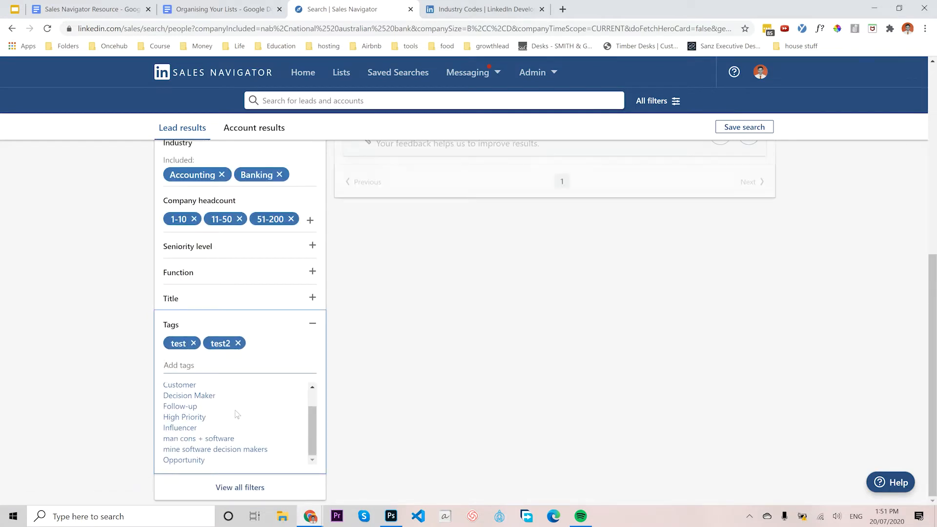
left_click(193, 343)
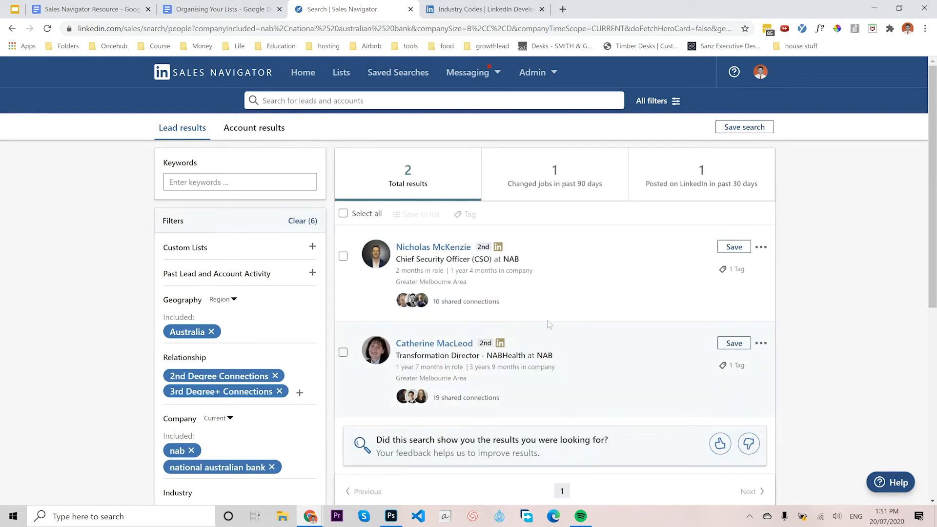
scroll(239, 439, "down", 7)
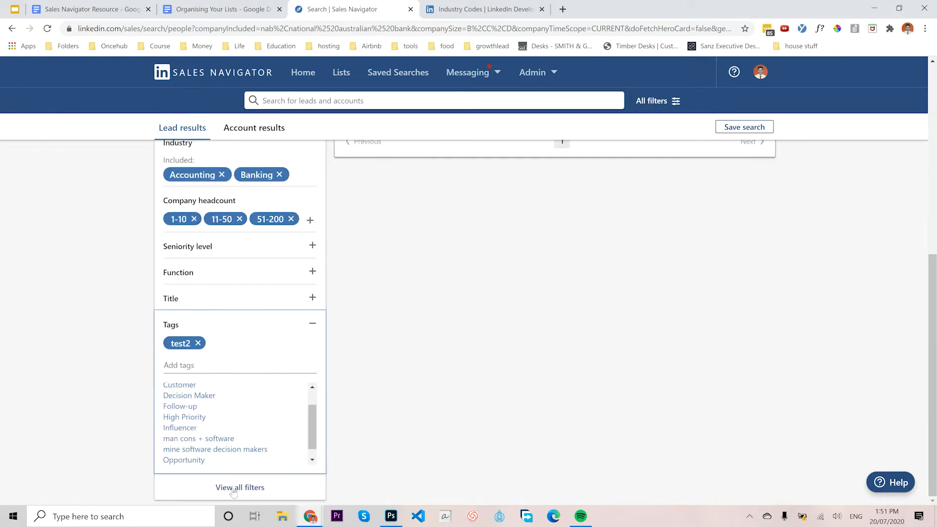
left_click(233, 491)
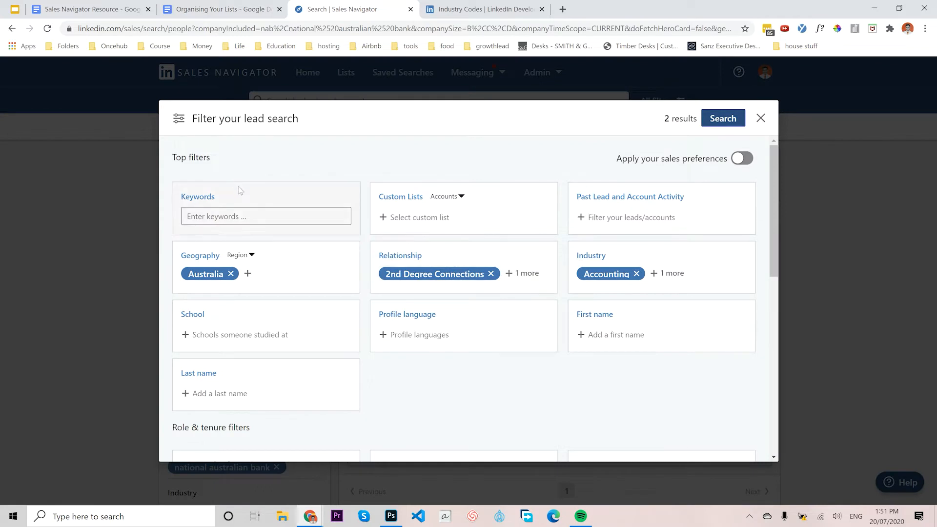
left_click(760, 118)
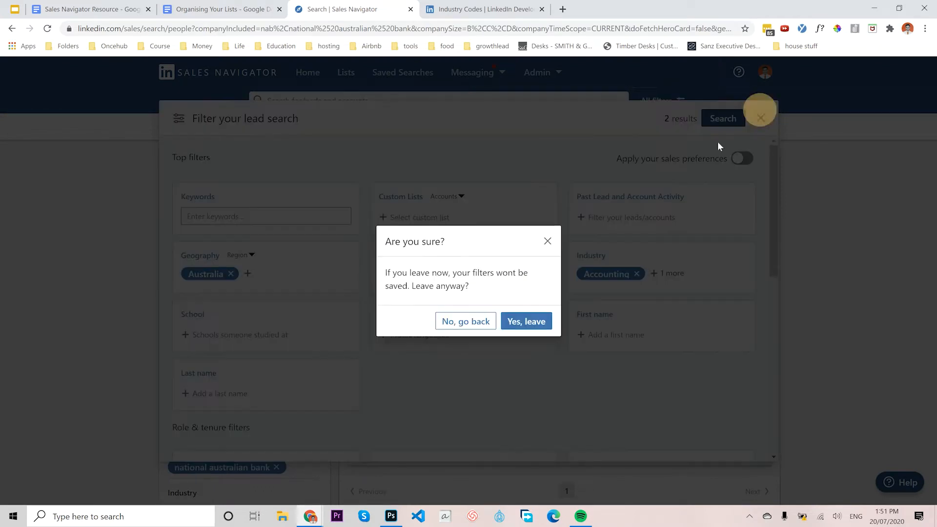
left_click(505, 322)
Show all lead search filters and view the profile language options without selecting one
scroll(267, 452, "down", 5)
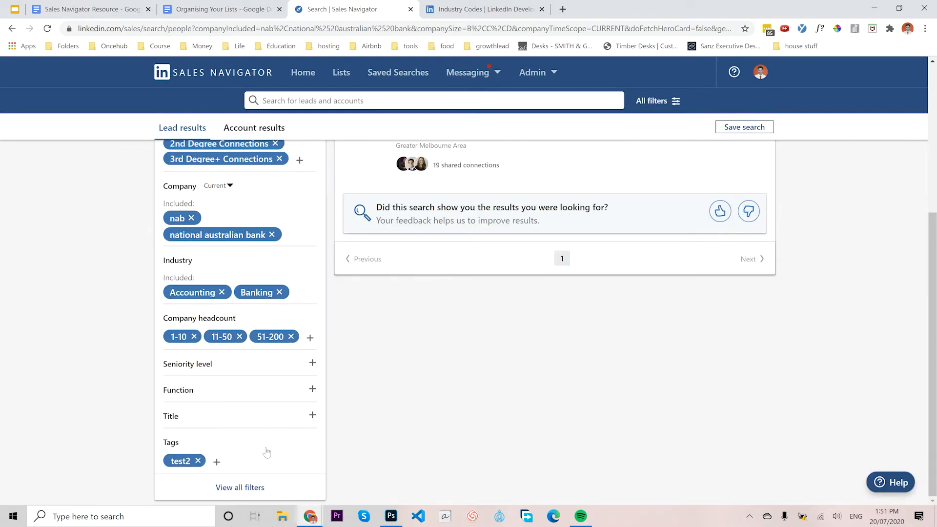
left_click(242, 488)
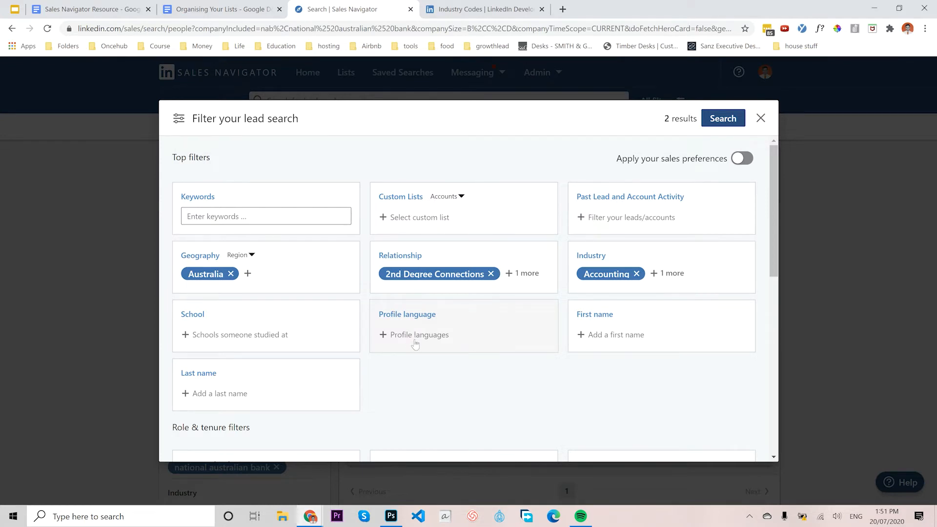
left_click(415, 337)
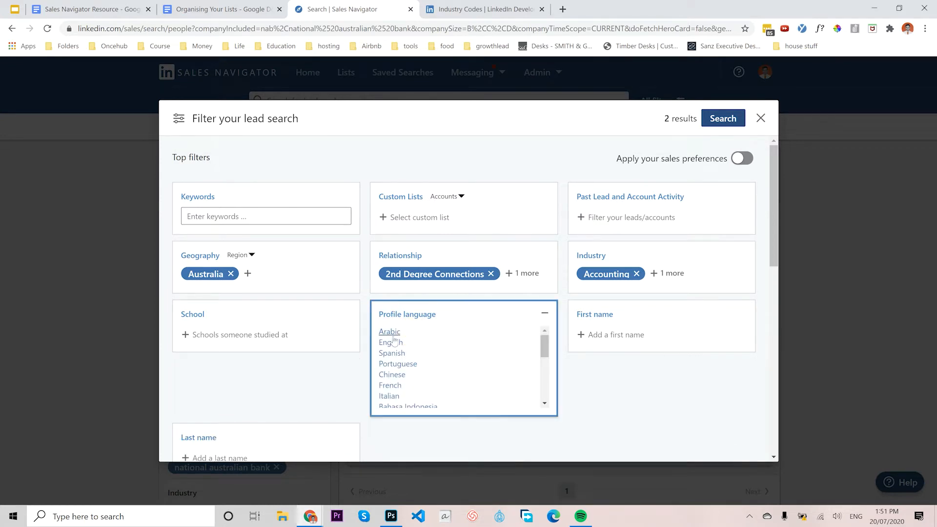
left_click(625, 394)
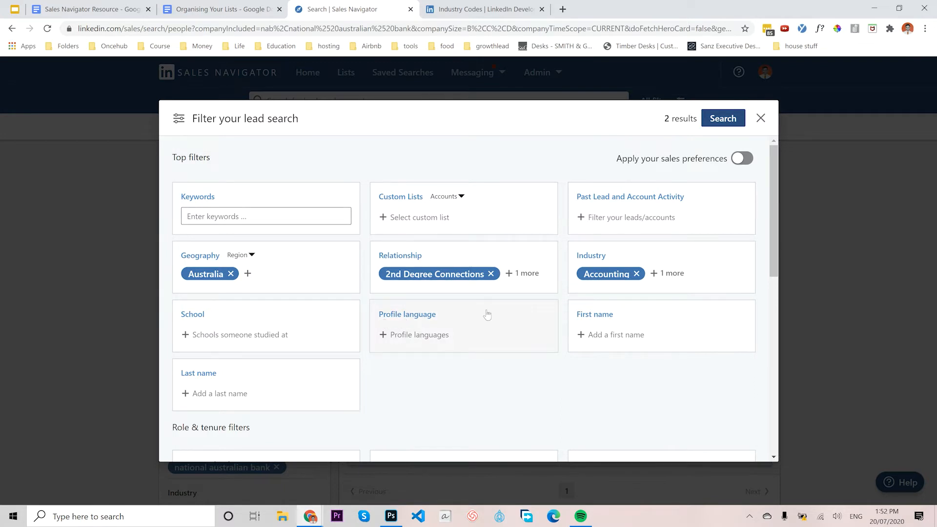
Try the More than 10 years option in the years of experience filter and remove it again
scroll(485, 317, "down", 3)
scroll(222, 213, "up", 1)
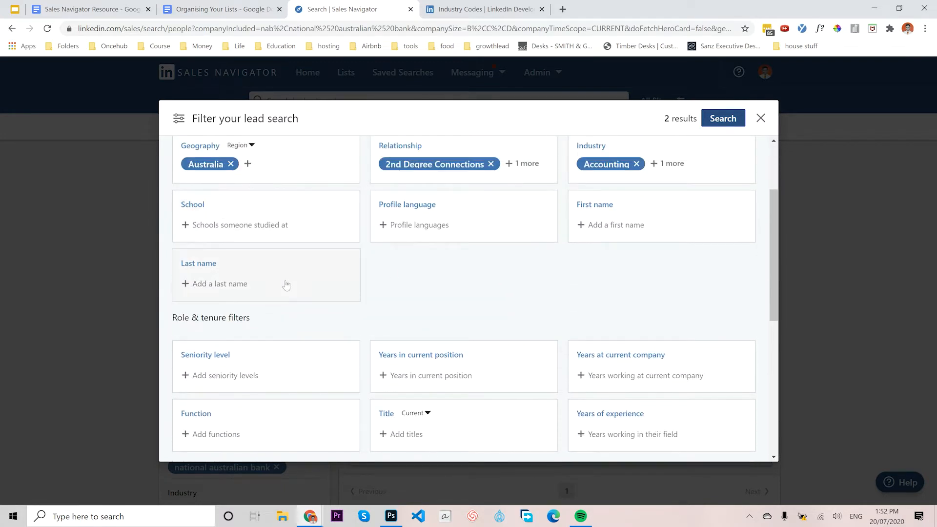
scroll(286, 282, "down", 5)
scroll(304, 251, "up", 2)
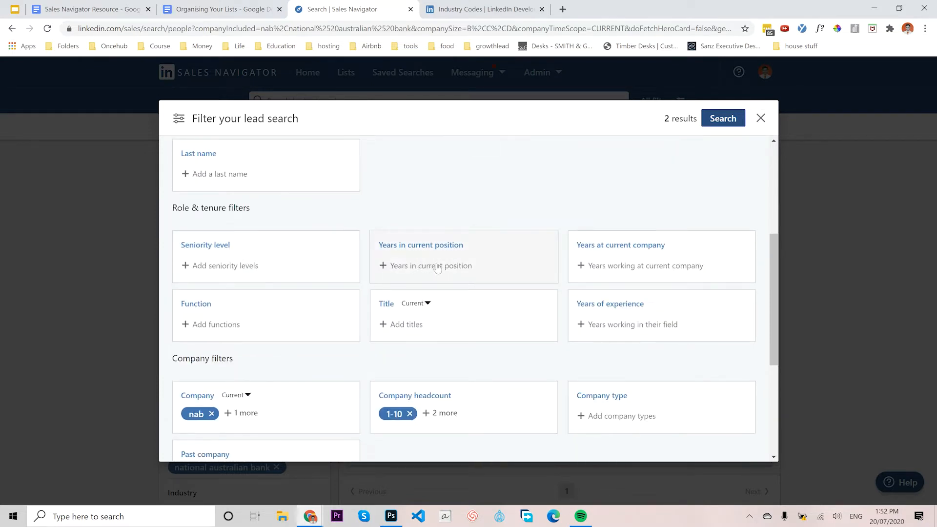
left_click(613, 324)
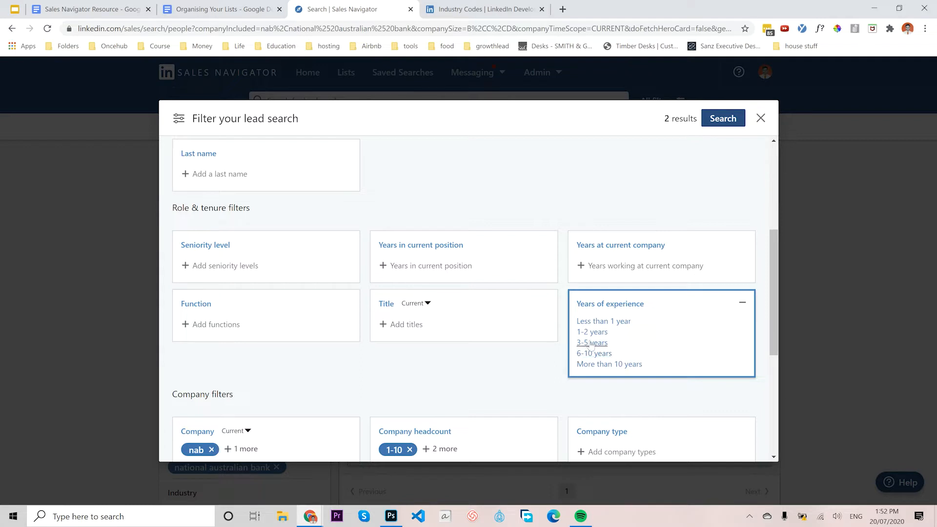
left_click(606, 365)
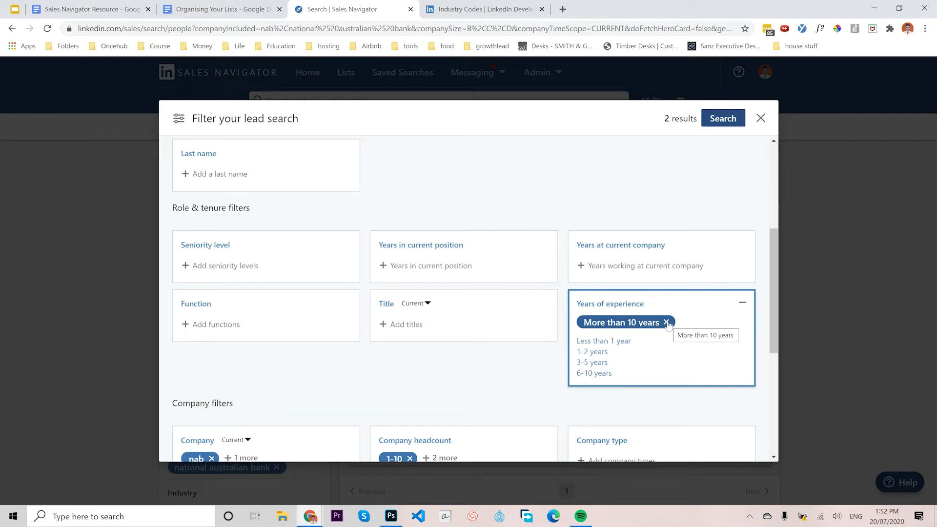
left_click(666, 323)
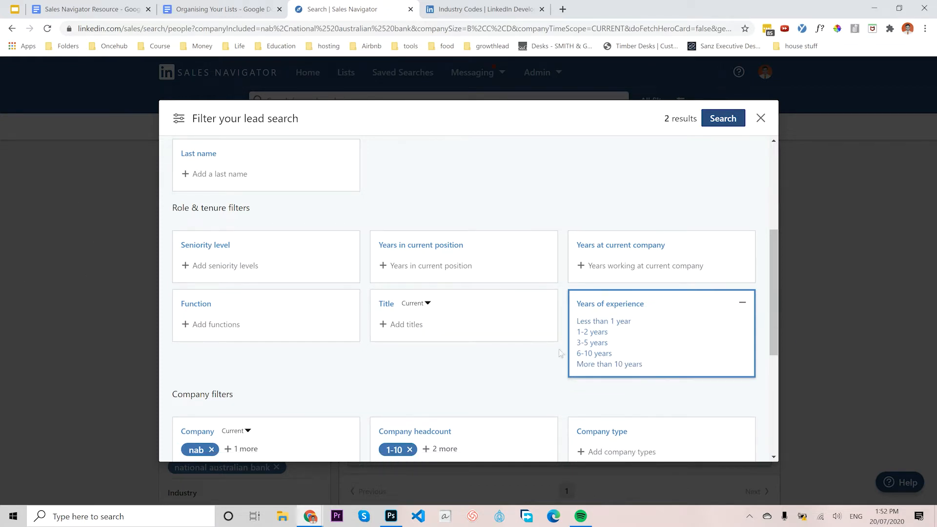
Review the remaining lead filters, including the company and other filter groups, and browse the company type options
scroll(447, 232, "down", 4)
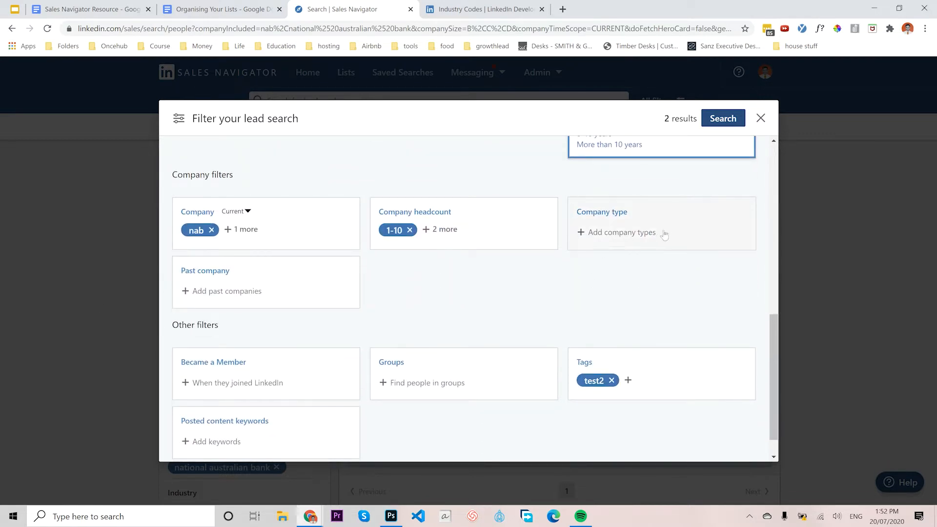
scroll(340, 306, "down", 1)
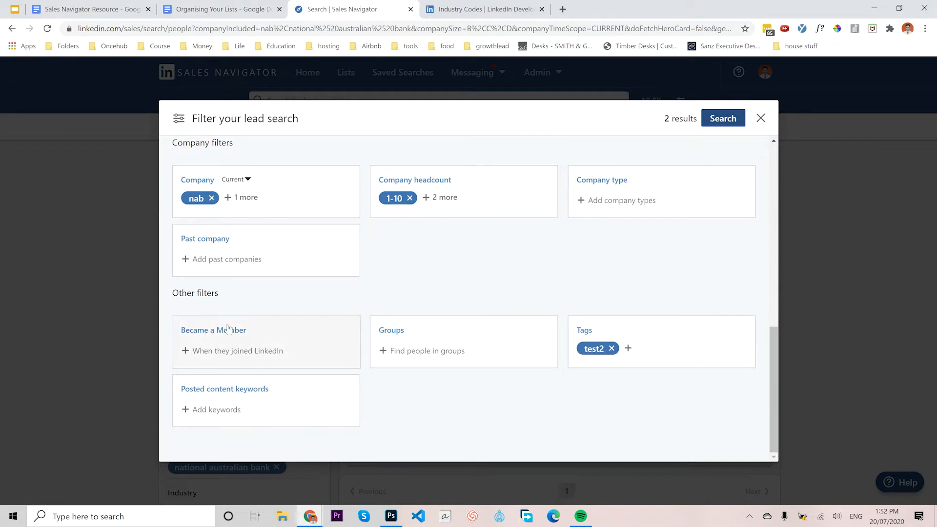
scroll(653, 292, "up", 5)
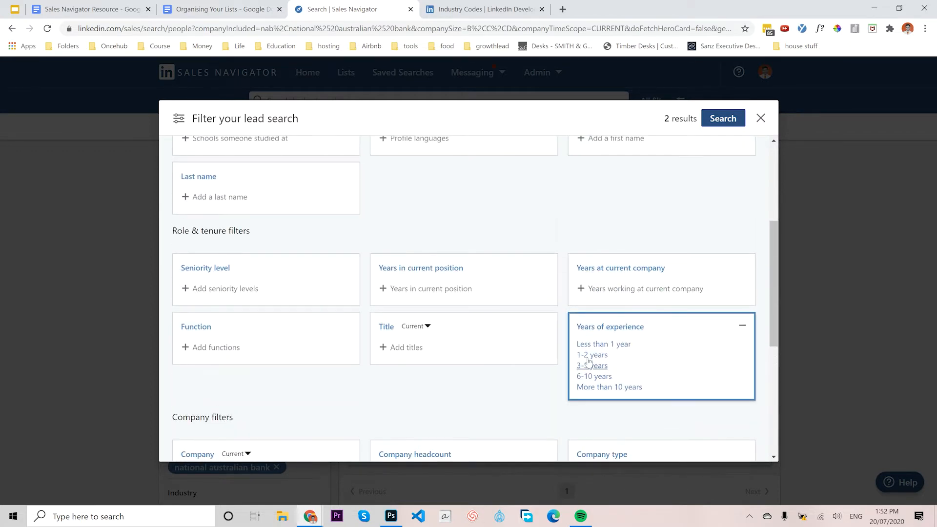
scroll(464, 359, "up", 3)
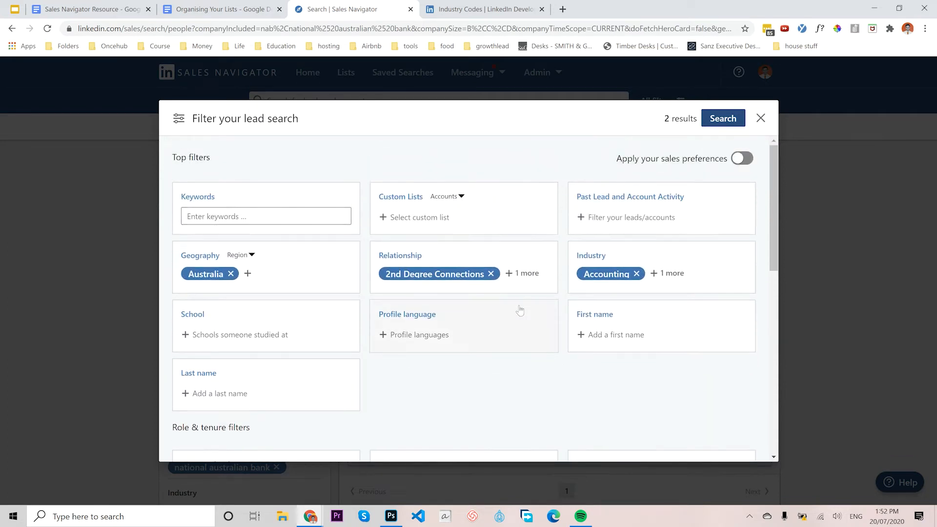
scroll(532, 313, "down", 3)
scroll(532, 308, "down", 1)
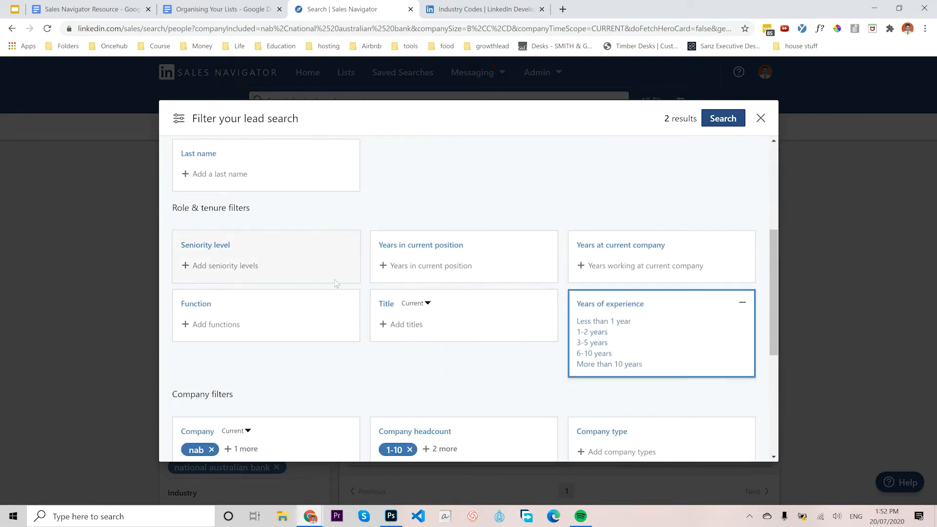
scroll(342, 284, "down", 2)
left_click(642, 340)
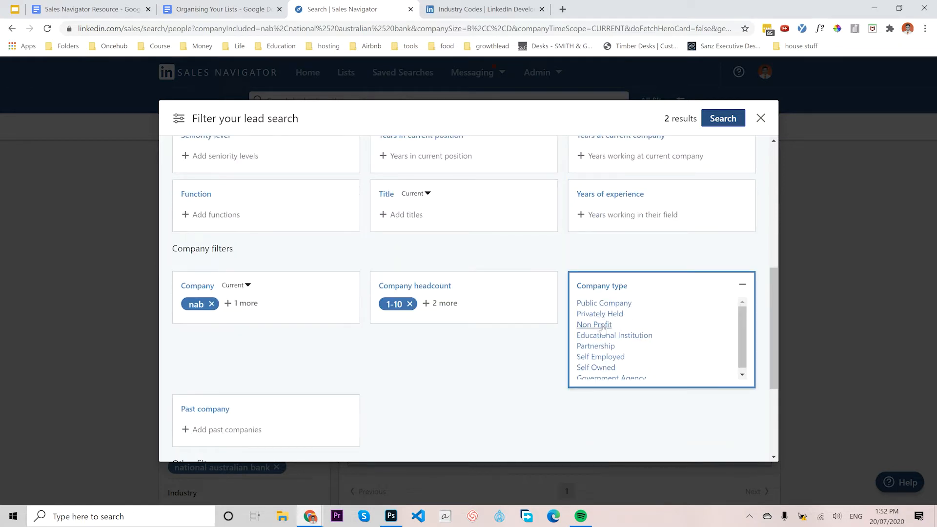
scroll(605, 347, "down", 1)
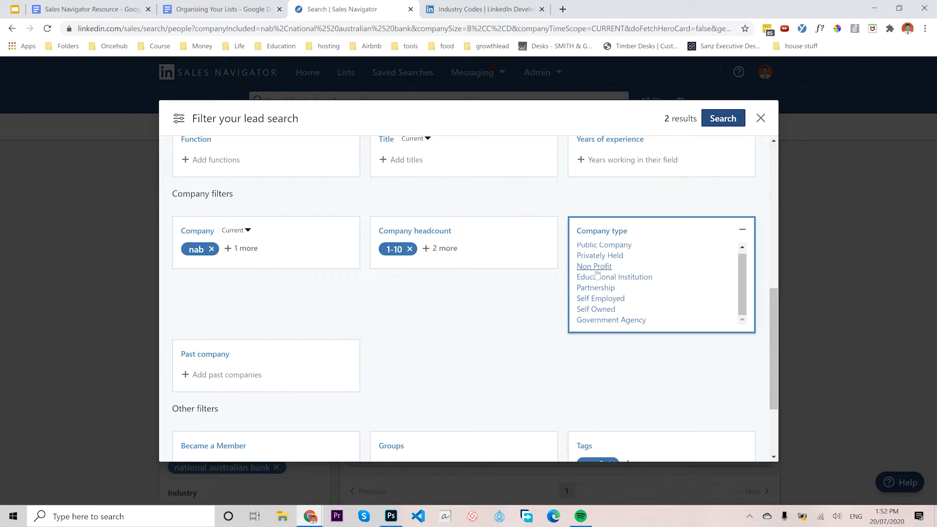
Close the full lead filter dialog without running a new search and review the filters applied to the lead results
scroll(605, 258, "up", 1)
scroll(605, 259, "up", 1)
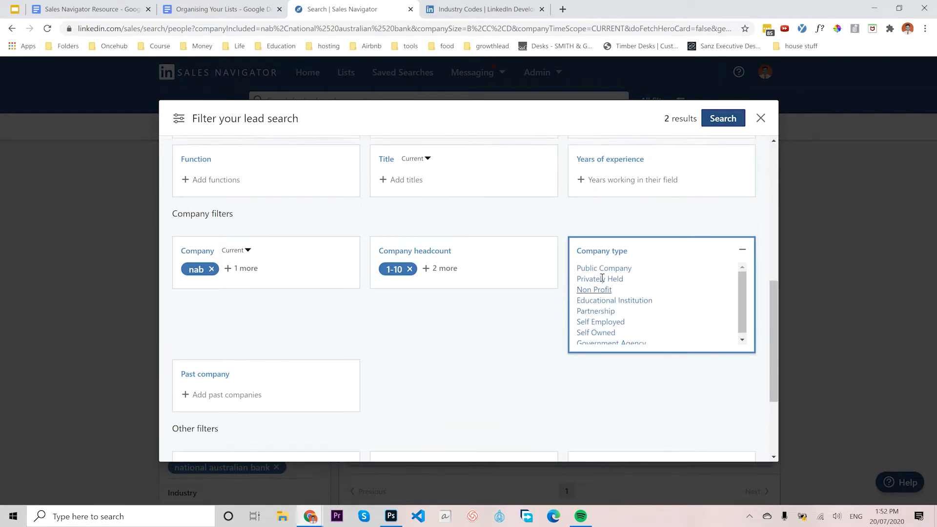
left_click(761, 119)
left_click(523, 324)
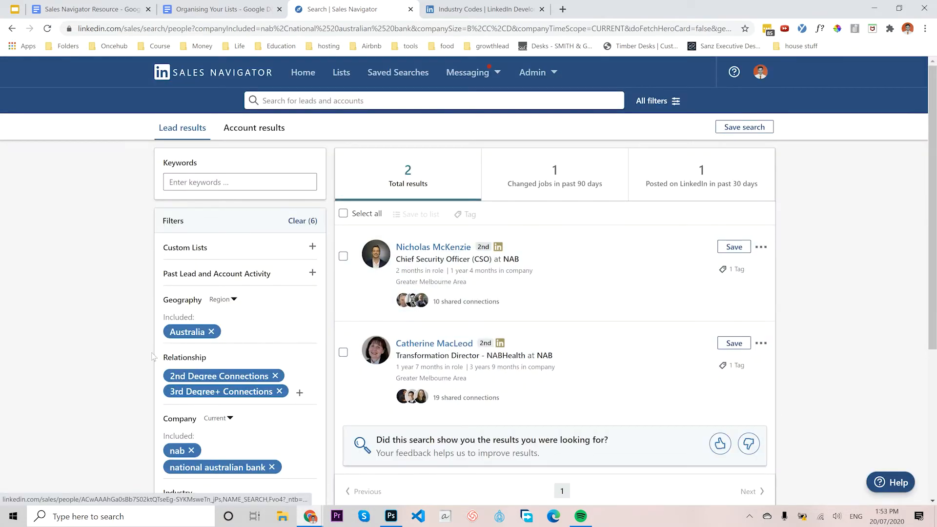
scroll(243, 304, "down", 4)
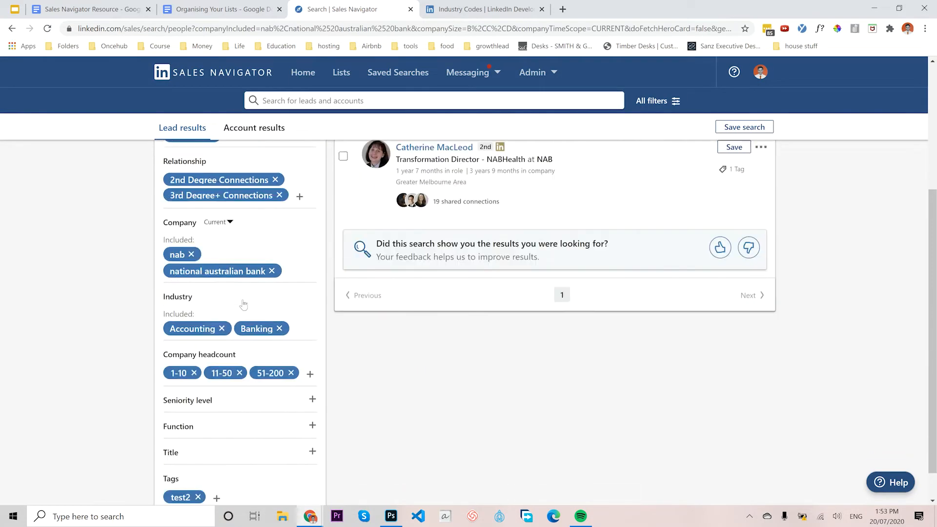
scroll(243, 305, "up", 4)
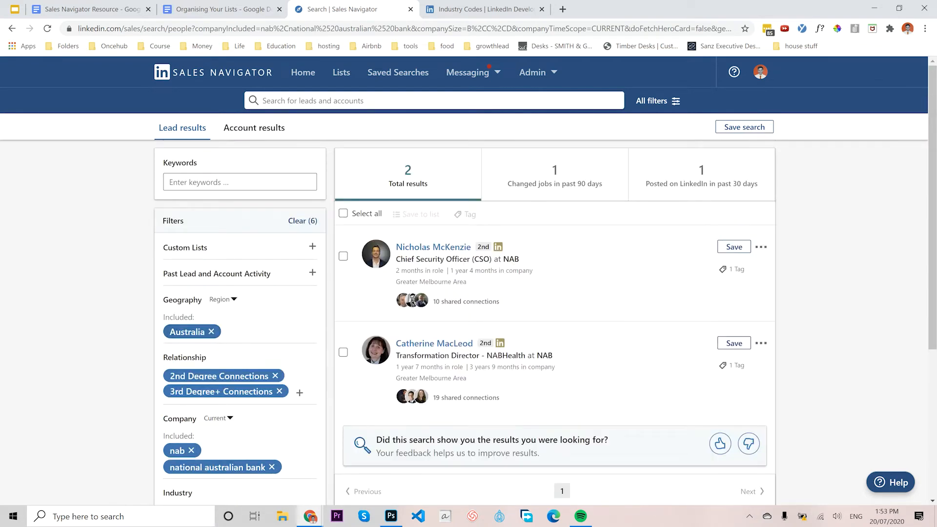
Switch to the Google Slides presentation and present it full screen from the "Filters on Sales Navigator" slide
left_click(15, 9)
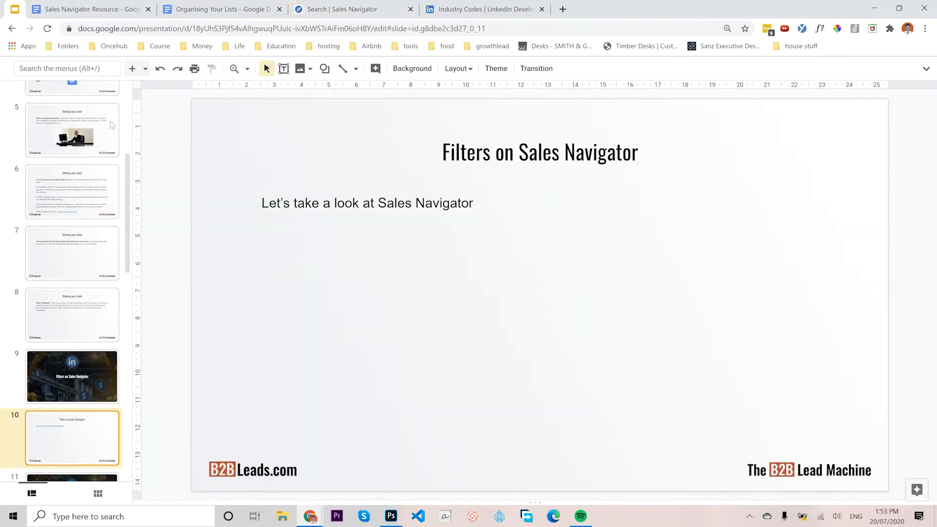
left_click(560, 288)
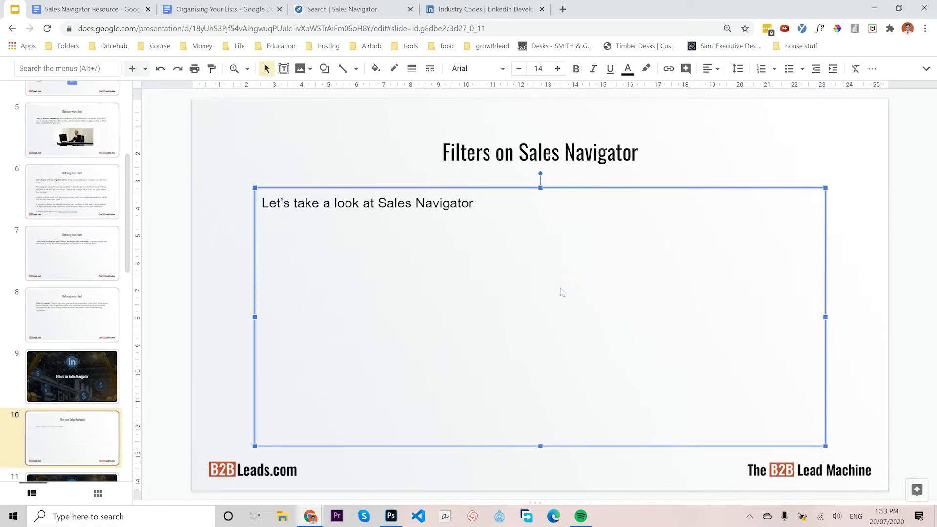
key("ctrl+F5")
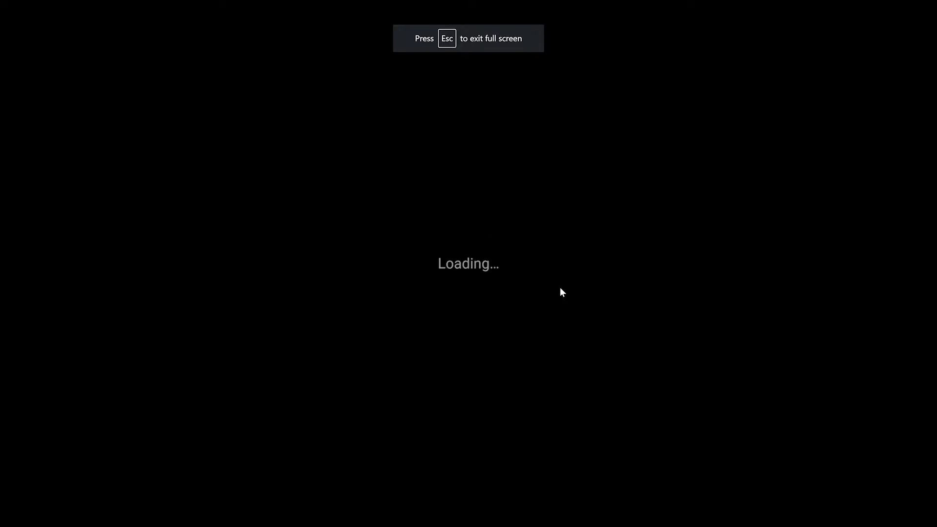
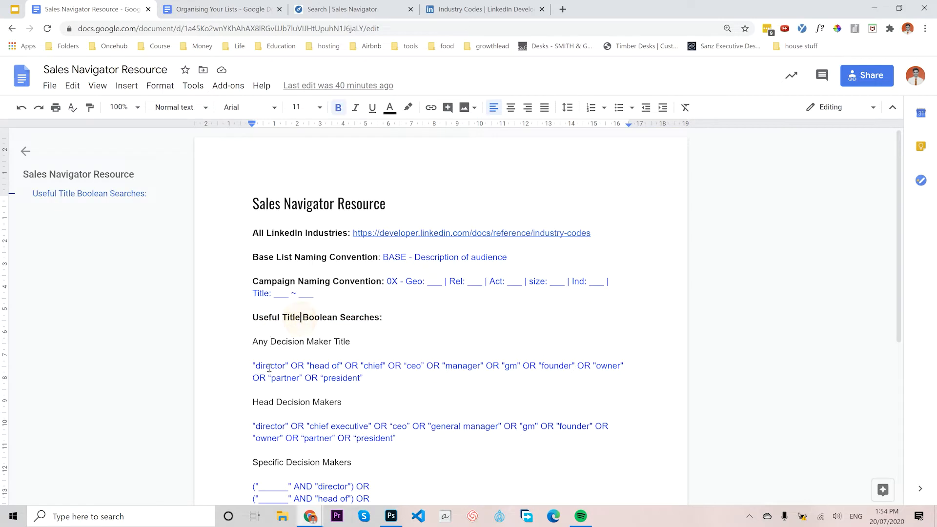
Examine the Any Decision Maker Title Boolean search in the Sales Navigator Resource document, highlighting the whole string
left_click_drag(251, 365, 365, 380)
scroll(427, 341, "down", 2)
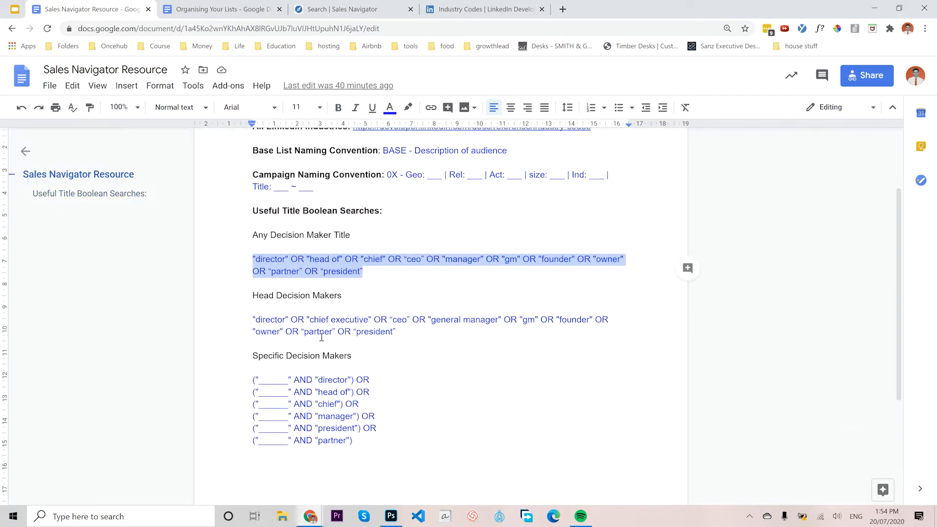
left_click_drag(241, 256, 377, 270)
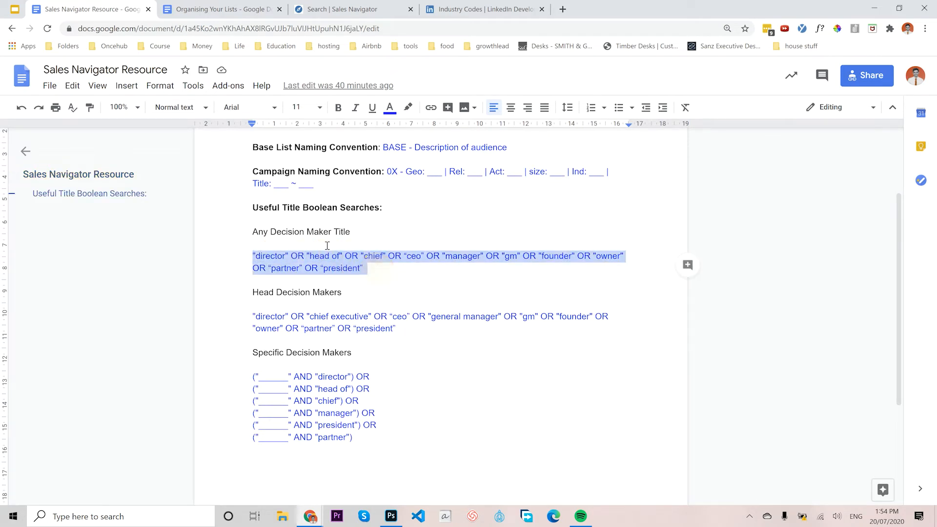
left_click(249, 233)
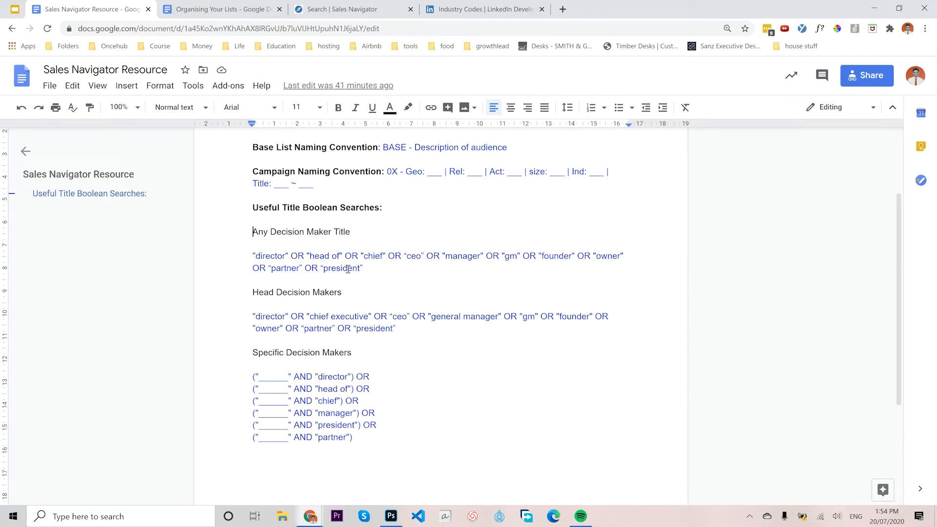
left_click_drag(365, 268, 236, 259)
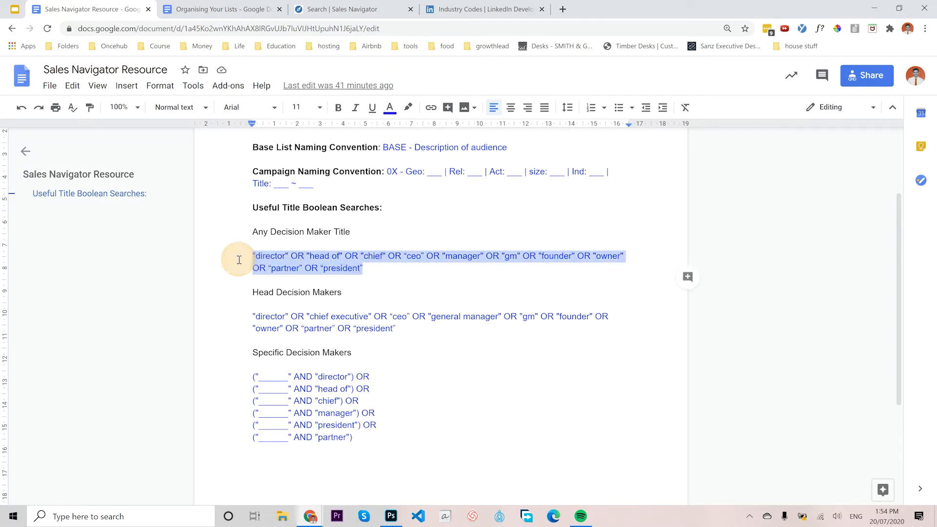
left_click(384, 268)
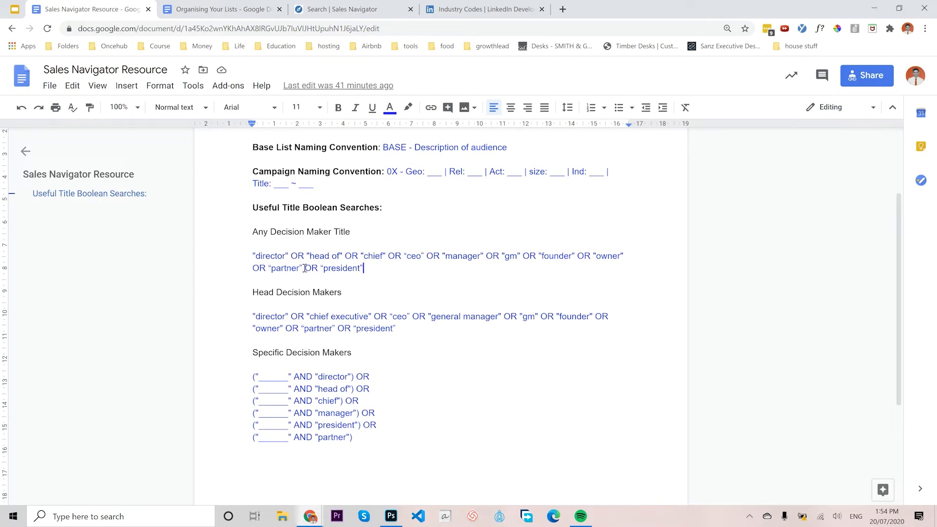
left_click_drag(371, 267, 240, 254)
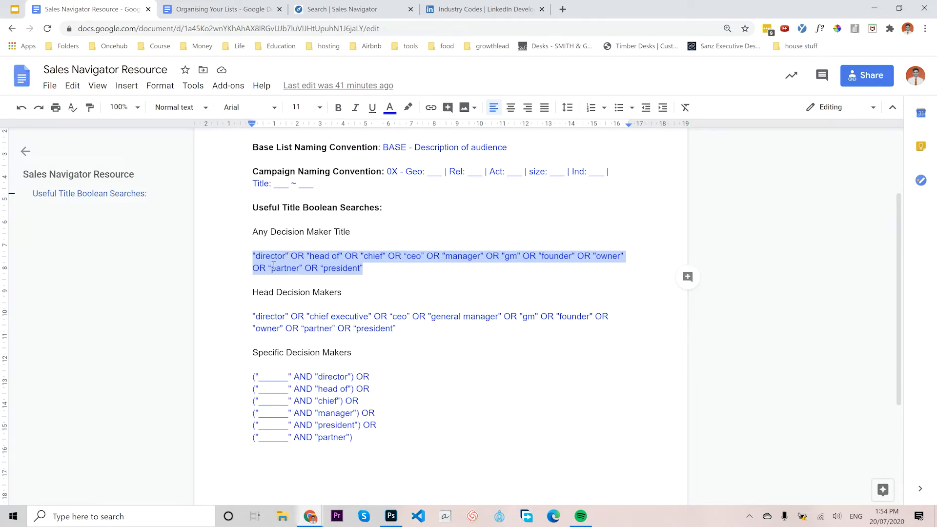
left_click(293, 267)
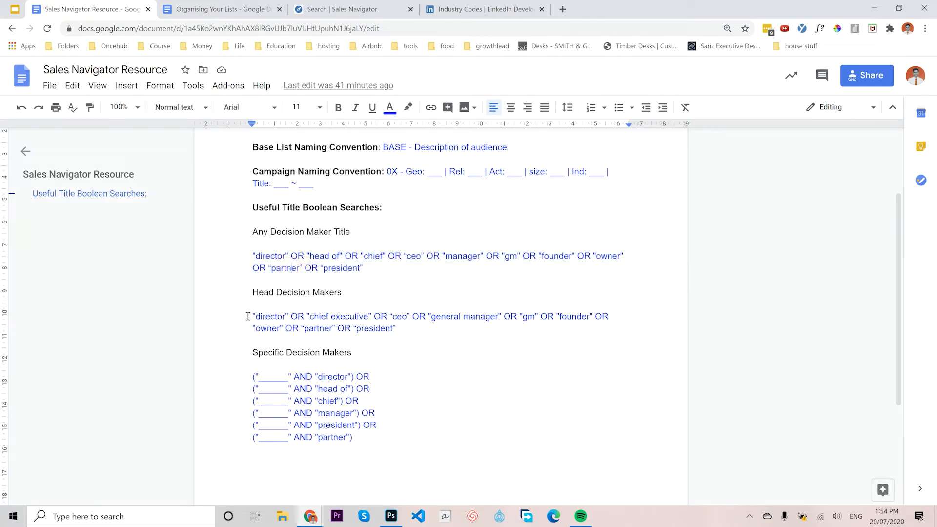
Highlight the Head Decision Makers heading and Boolean string and compare its titles with the Any Decision Maker Title search
left_click_drag(248, 317, 418, 329)
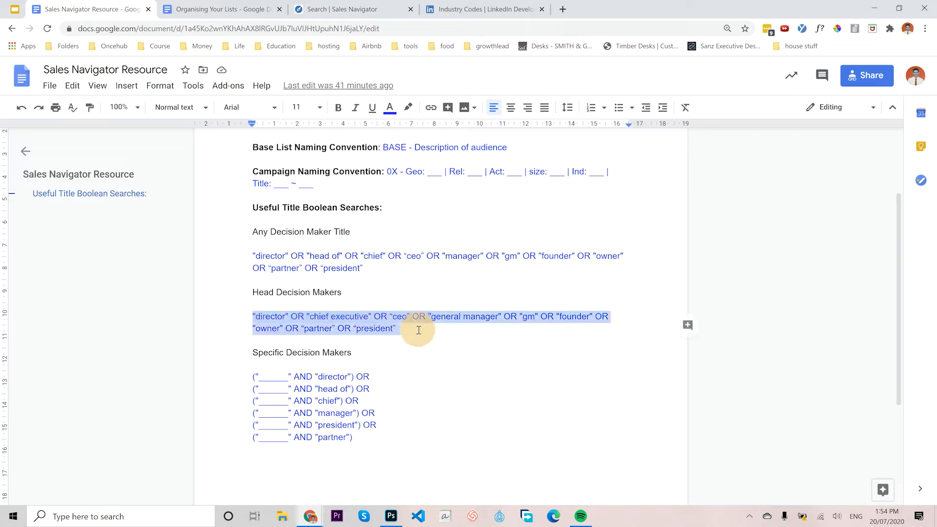
left_click(265, 251)
left_click(325, 256)
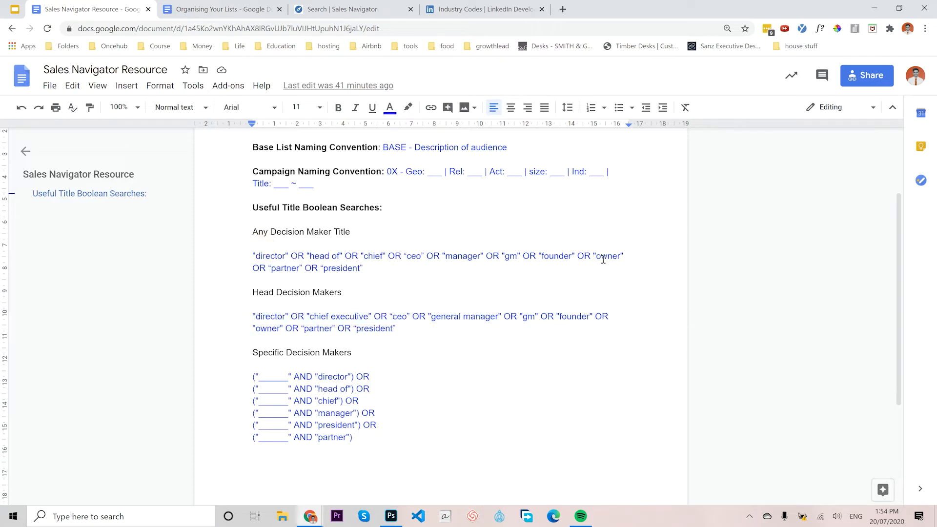
left_click_drag(249, 292, 340, 293)
left_click(272, 292)
left_click_drag(251, 292, 343, 293)
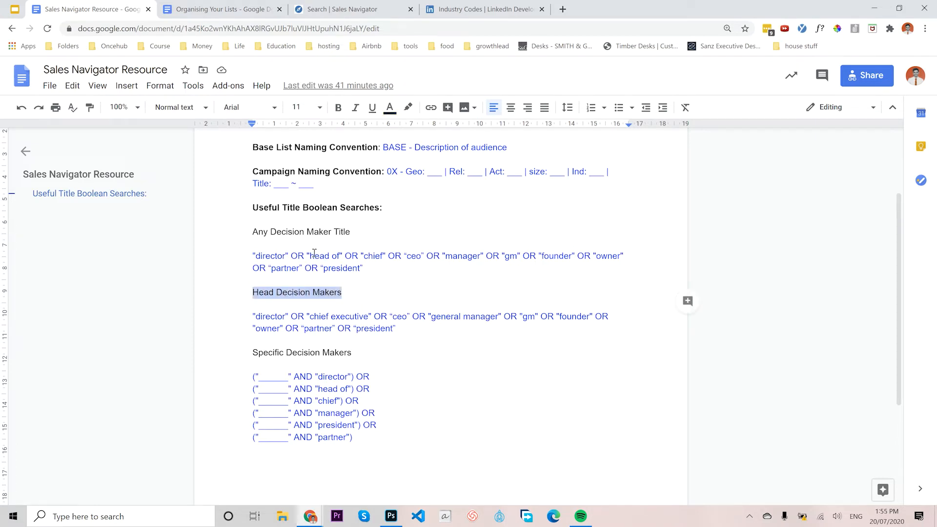
left_click(314, 254)
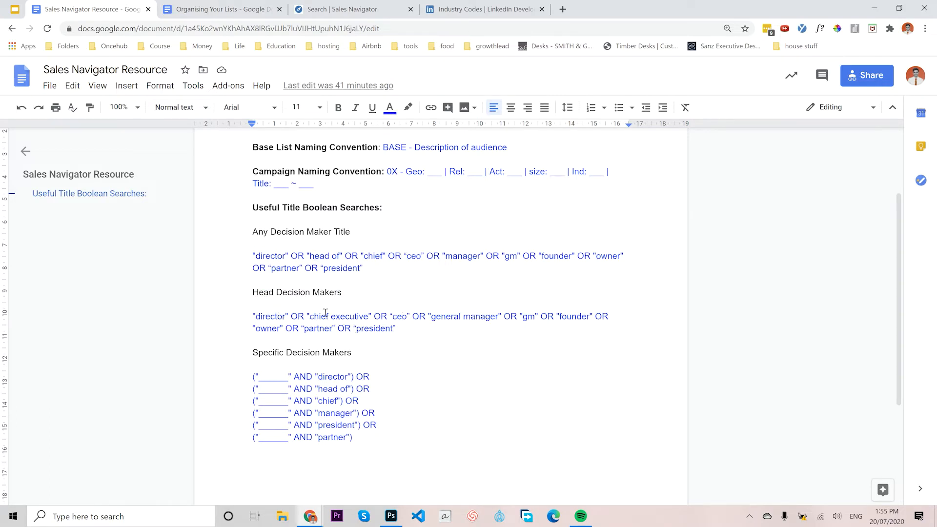
left_click(403, 316)
scroll(273, 386, "down", 1)
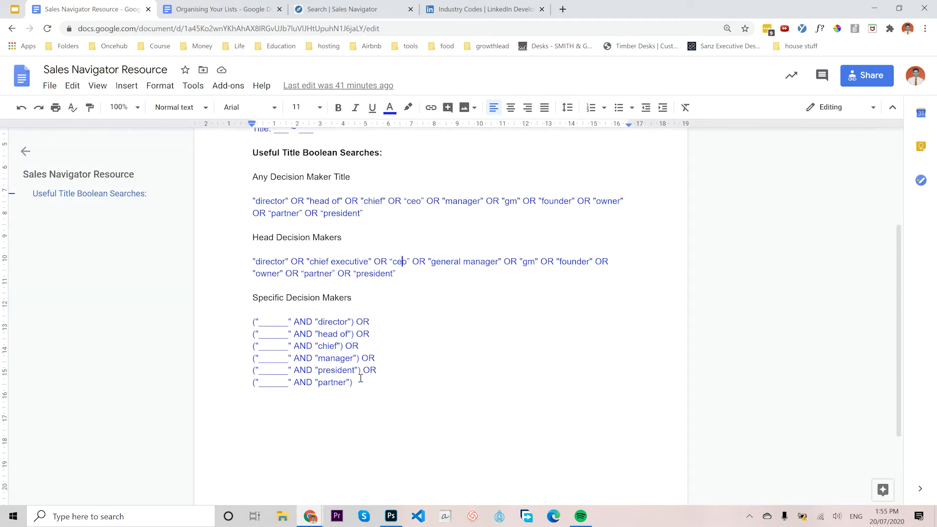
Highlight the Specific Decision Makers Boolean template, from the "director" line through the "partner" line
left_click_drag(364, 383, 247, 323)
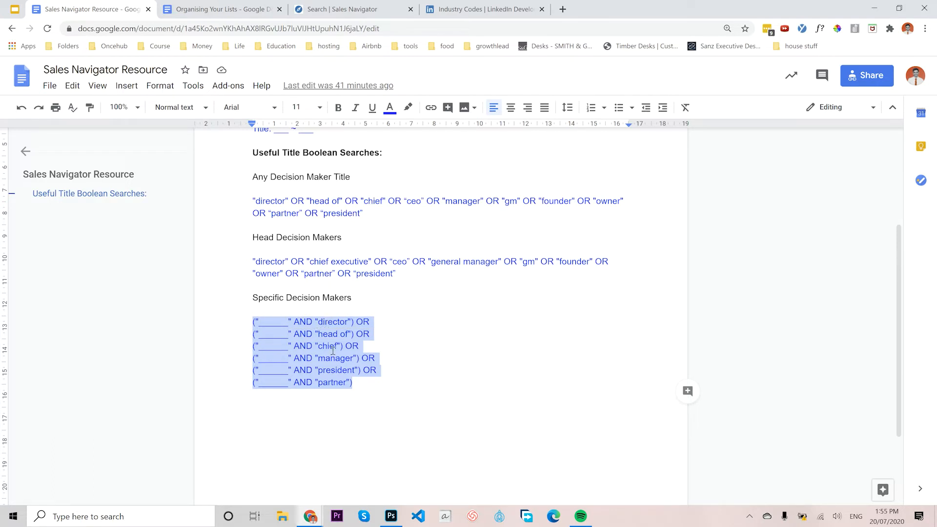
left_click(364, 384)
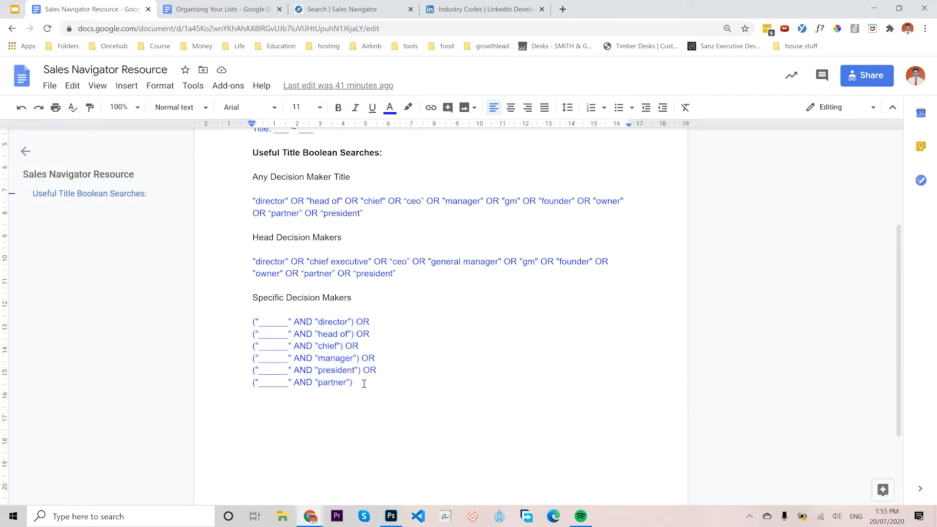
left_click_drag(364, 384, 250, 321)
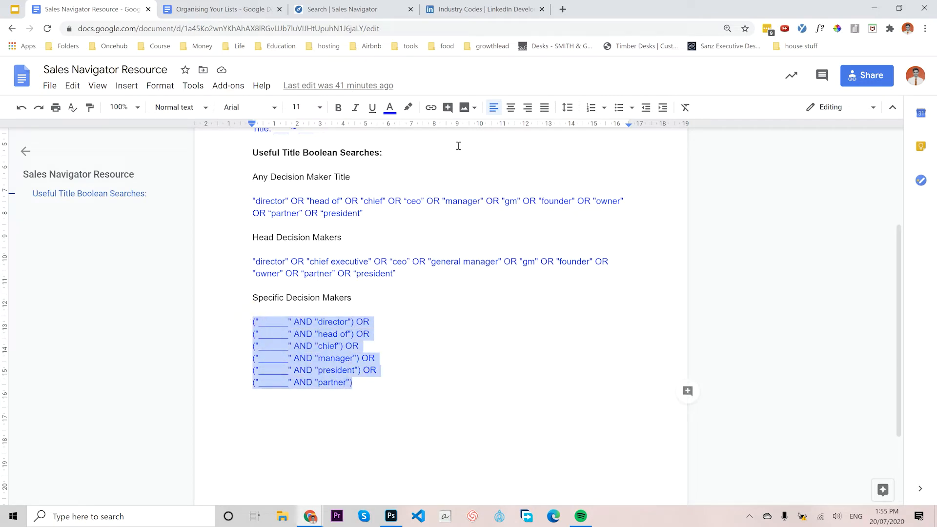
Return to the Sales Navigator lead search and remove nab and national australian bank from the company filter
left_click(337, 9)
scroll(269, 381, "down", 1)
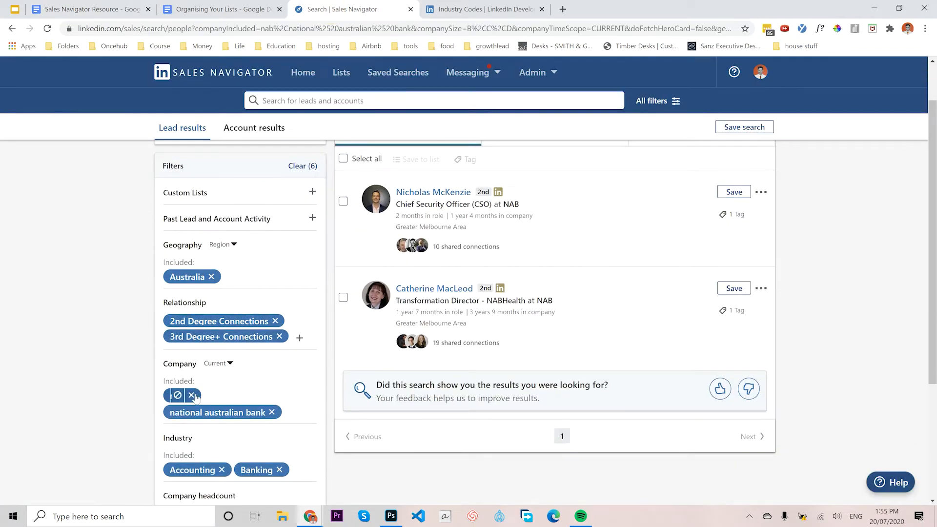
left_click(191, 396)
scroll(222, 373, "down", 2)
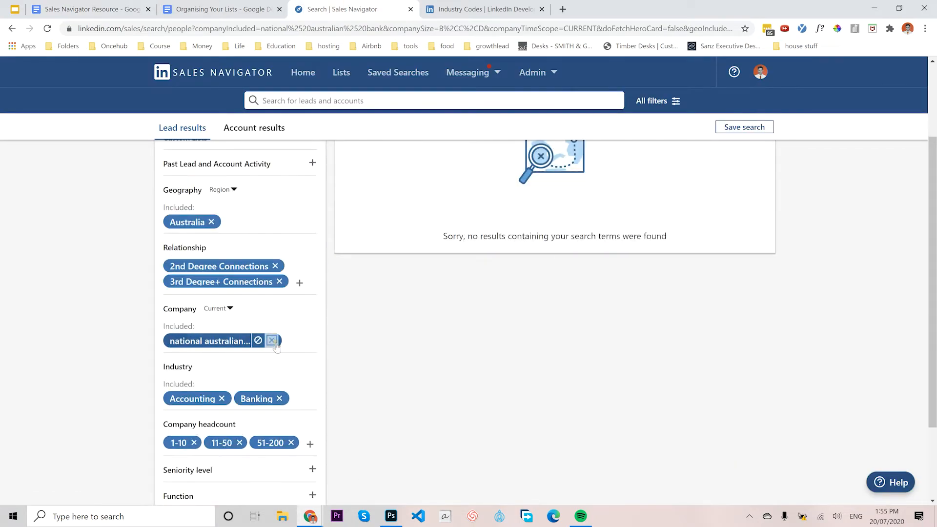
left_click(272, 339)
Remove the Accounting and Banking industries, the 1-10 company headcount and the test2 tag from the lead filters
scroll(276, 339, "down", 3)
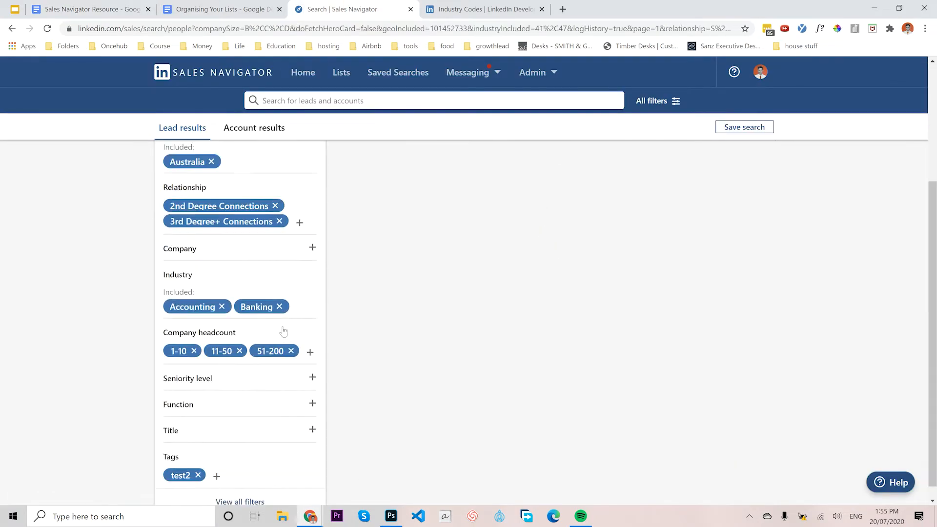
left_click(221, 306)
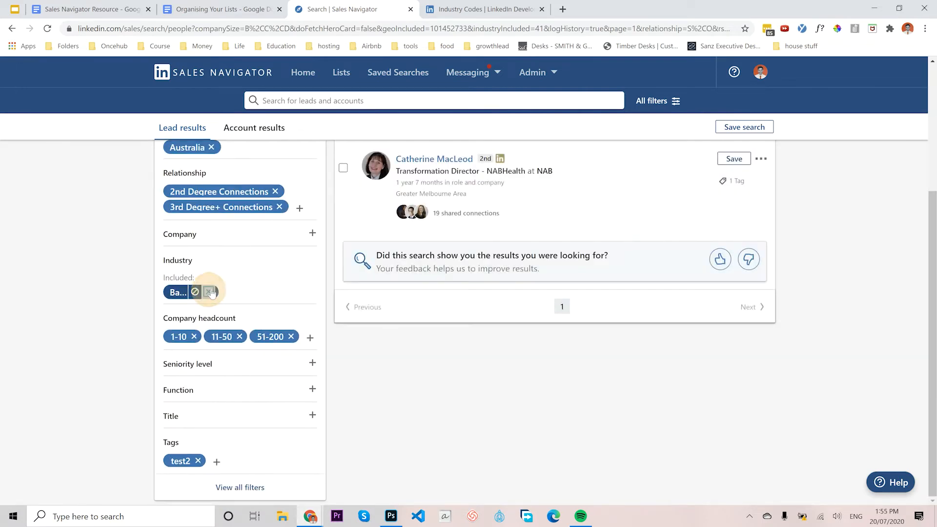
left_click(209, 302)
left_click(194, 336)
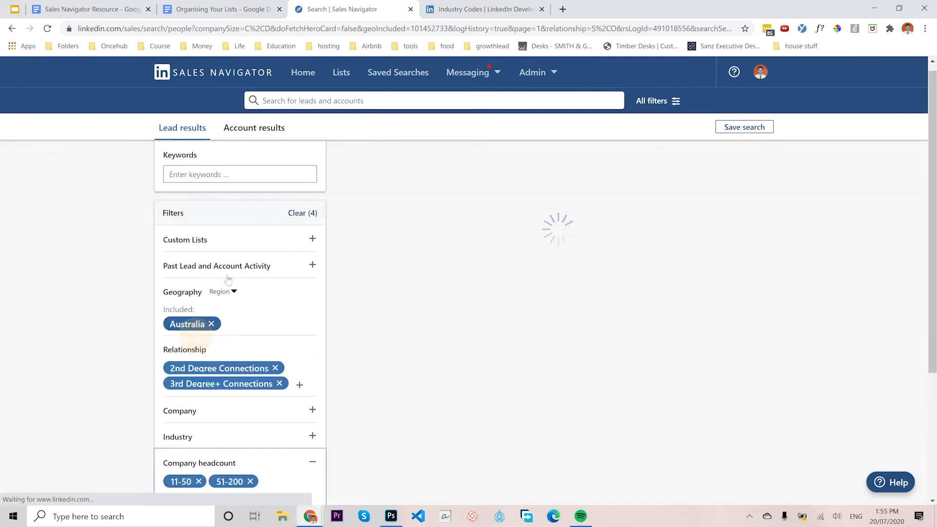
scroll(168, 243, "down", 5)
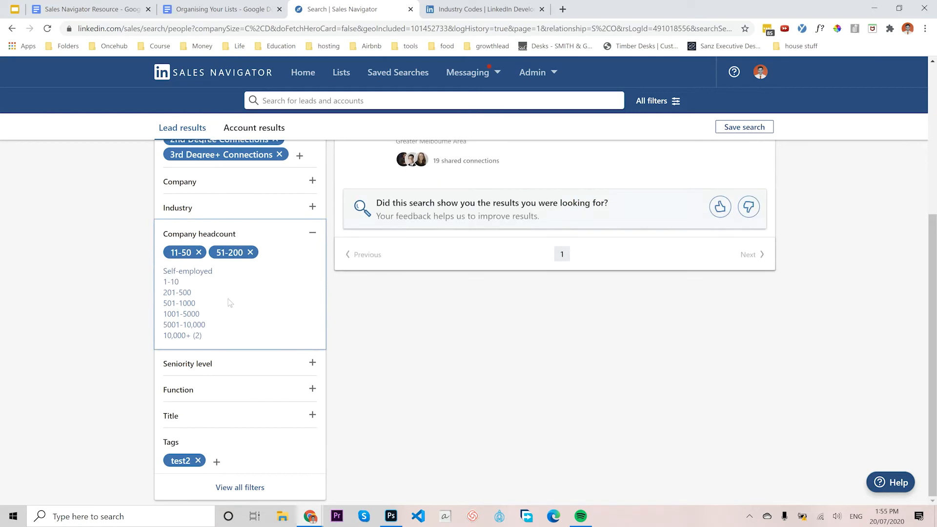
left_click(197, 460)
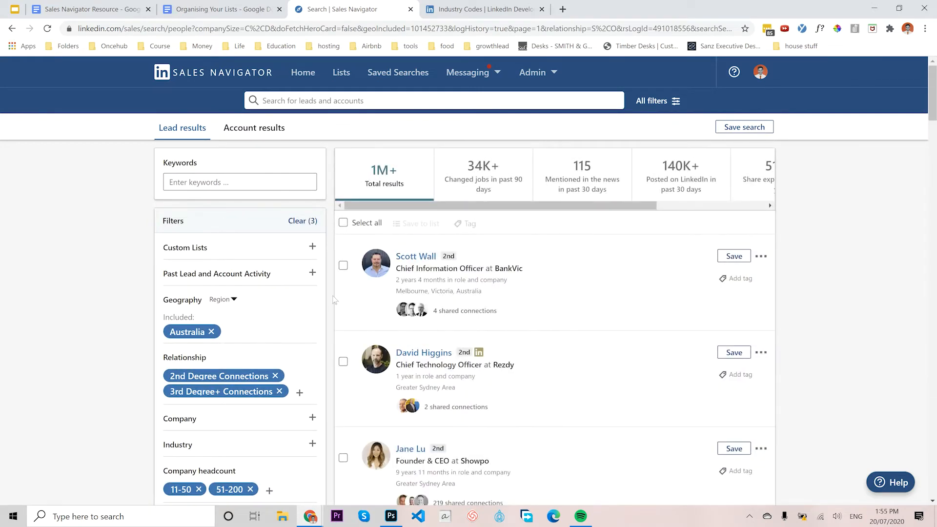
Enter "director of sal" in the lead Title filter and look through the suggested director of sales titles
scroll(331, 295, "down", 2)
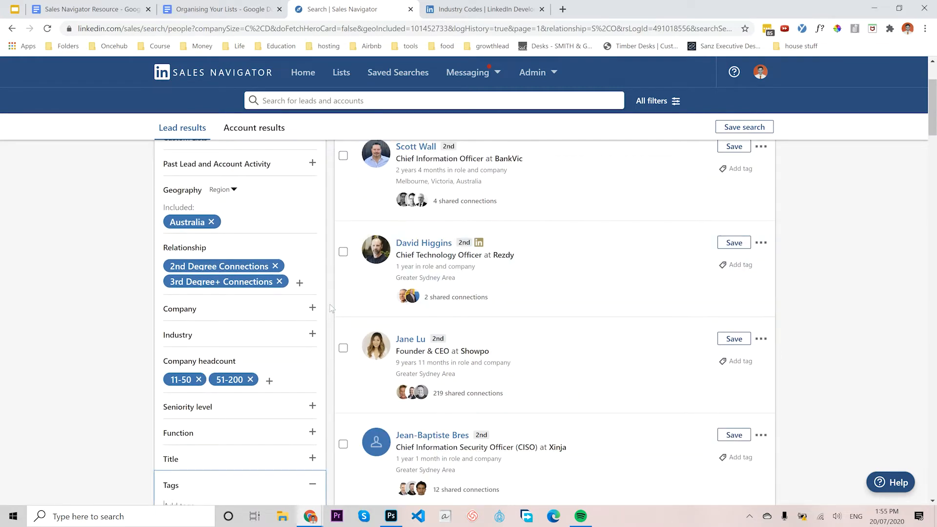
scroll(267, 379, "down", 2)
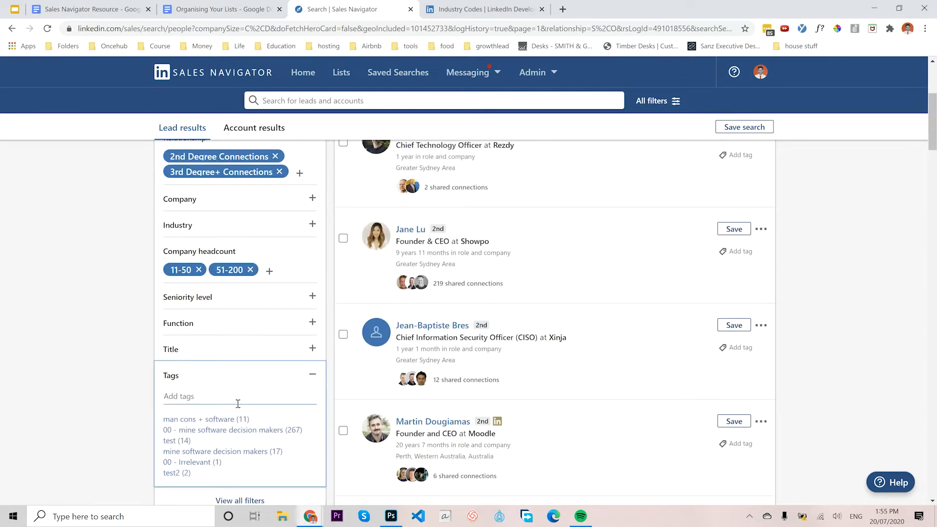
left_click(191, 347)
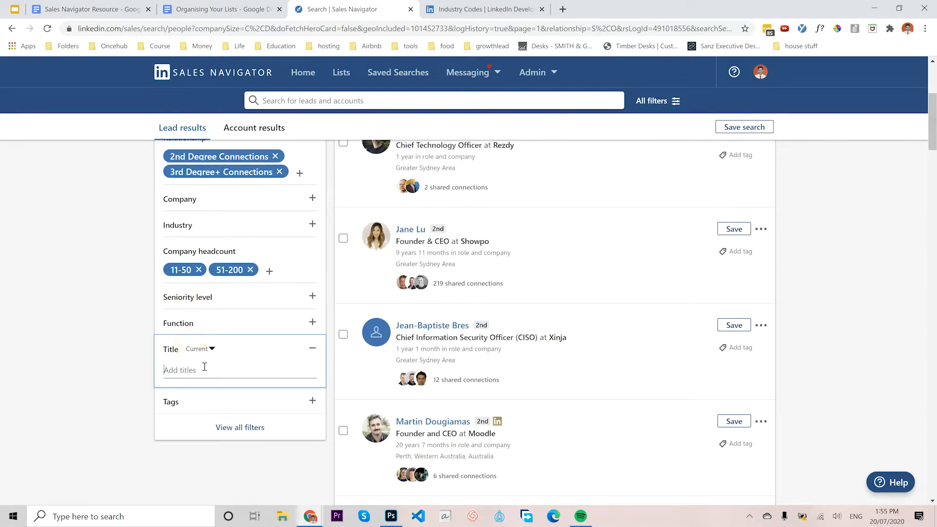
left_click(195, 370)
type("director d")
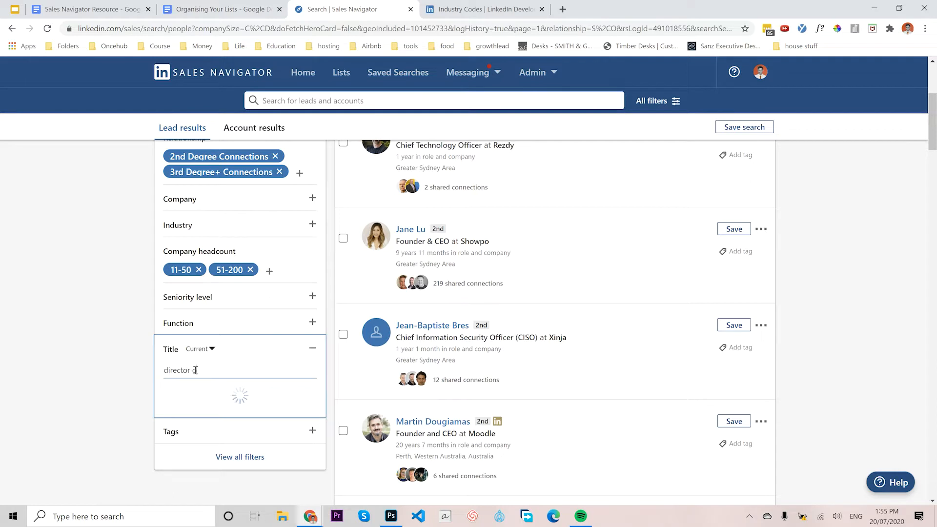
type("f sal")
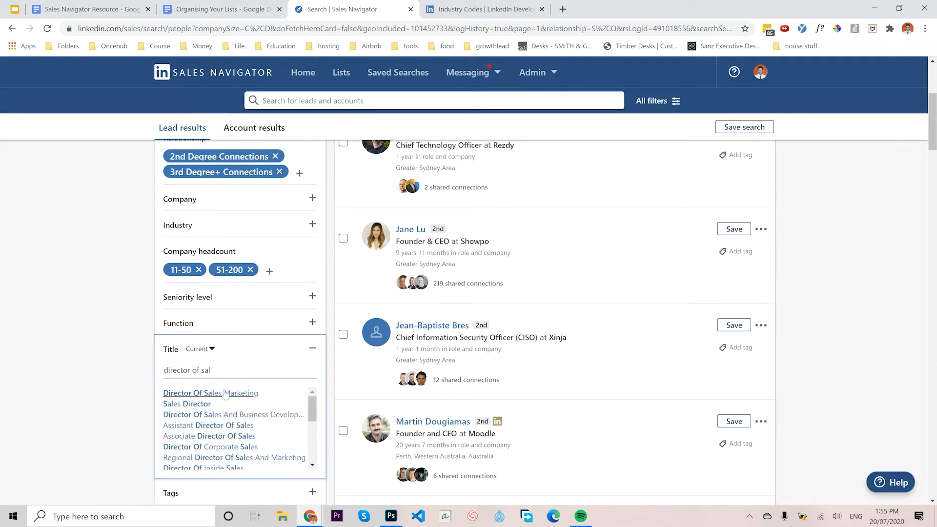
scroll(208, 418, "down", 3)
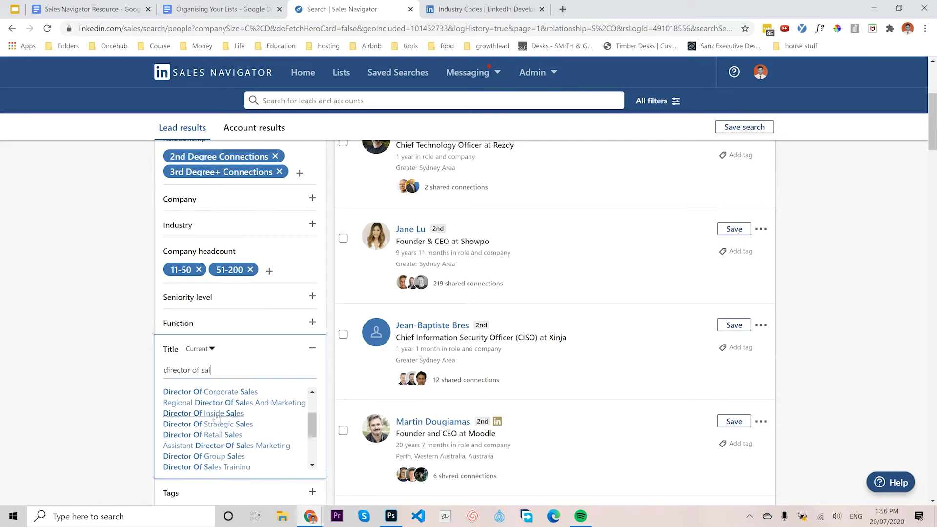
scroll(201, 420, "down", 2)
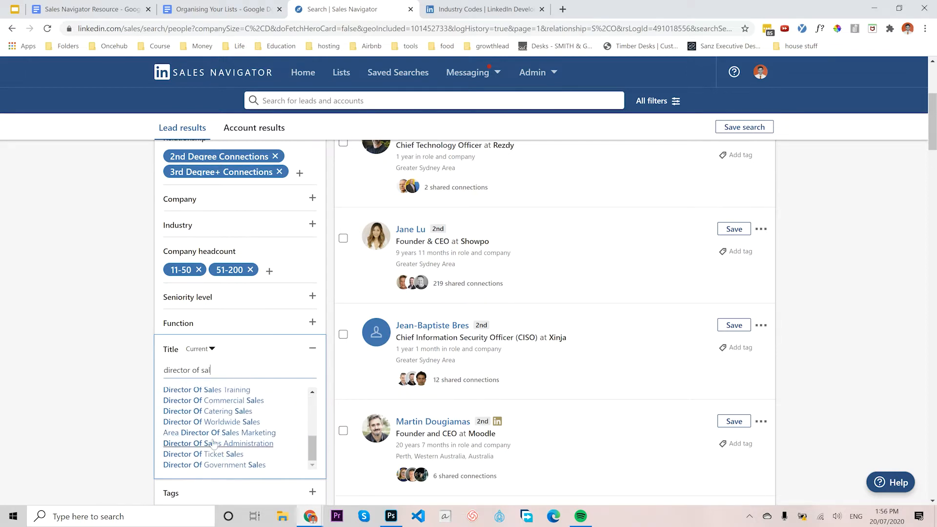
scroll(214, 443, "up", 5)
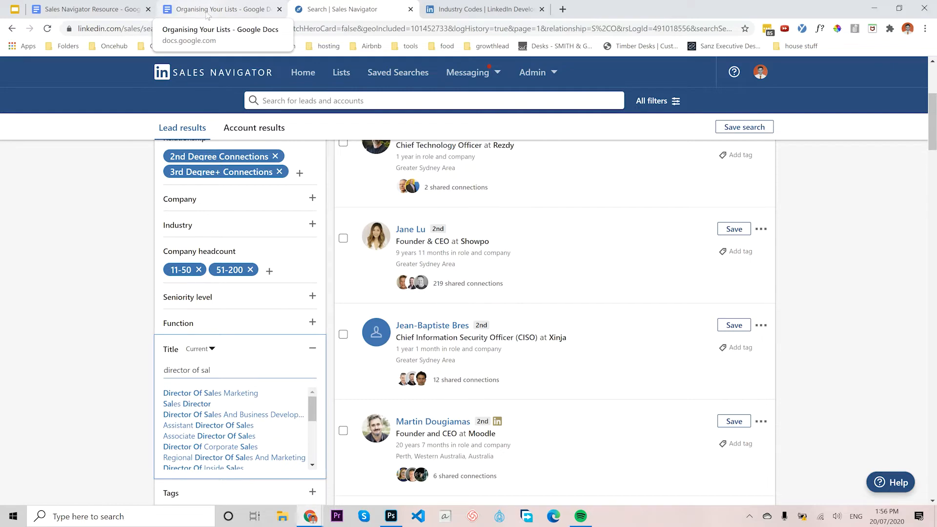
Switch to the Sales Navigator Resource document and review its Boolean searches, highlighting the Specific Decision Makers template and the Any Decision Maker Title heading
left_click(130, 8)
left_click(272, 325)
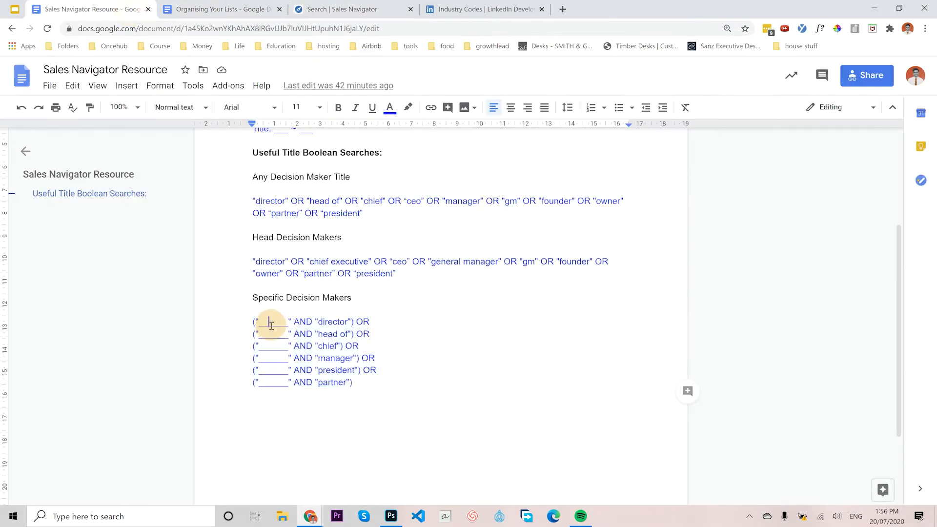
left_click_drag(359, 381, 253, 297)
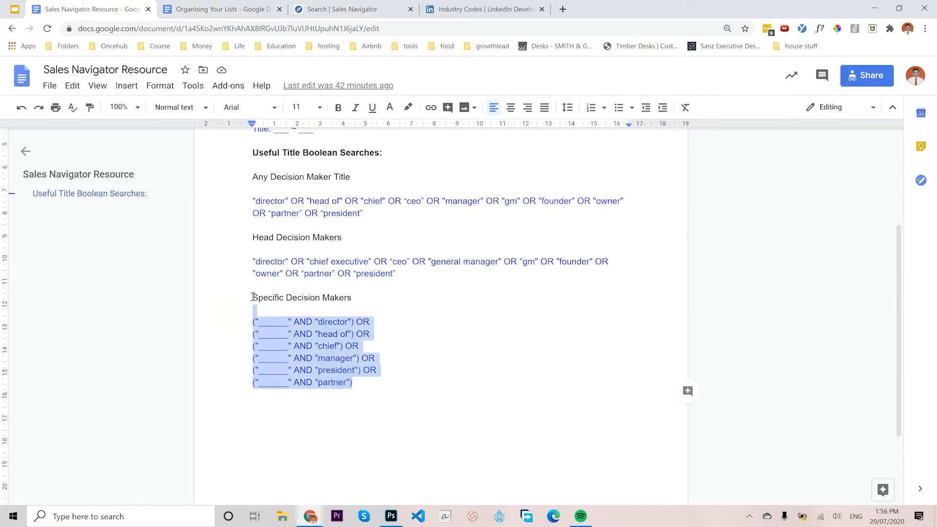
scroll(341, 425, "down", 2)
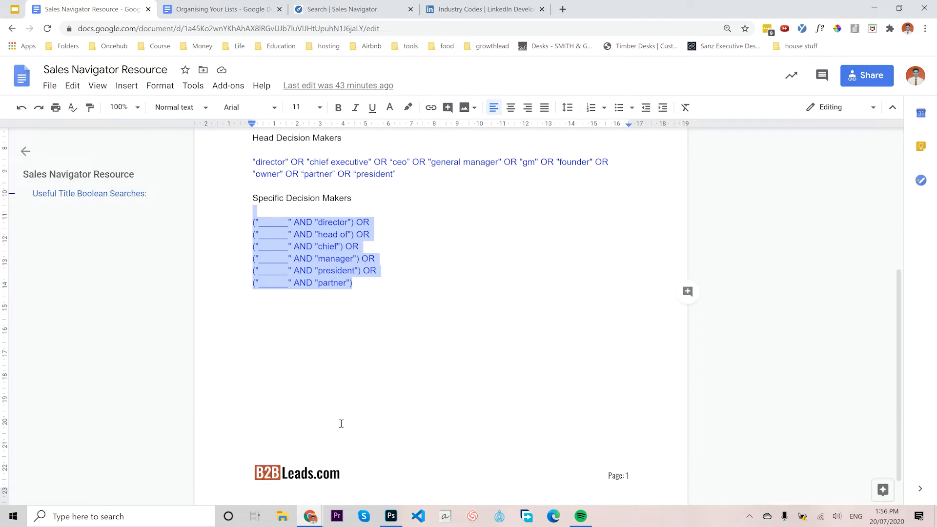
scroll(344, 364, "up", 6)
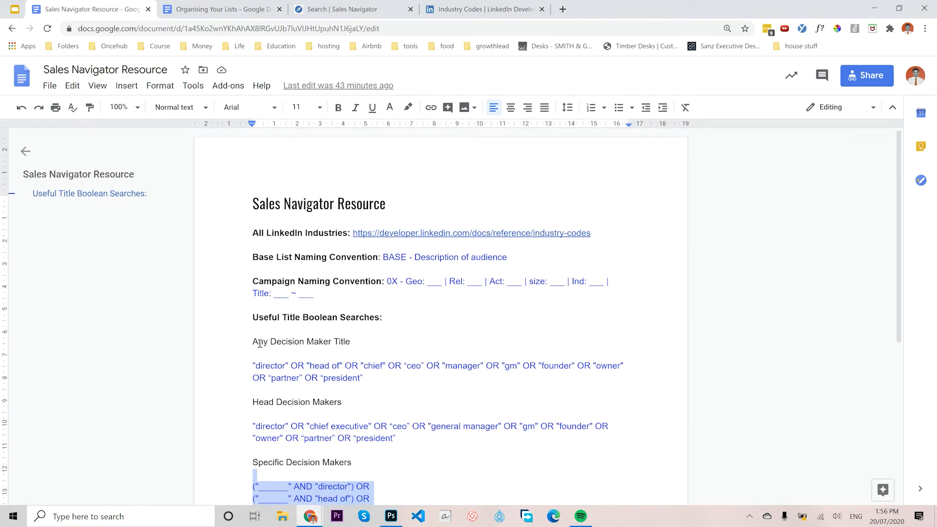
left_click_drag(255, 342, 378, 351)
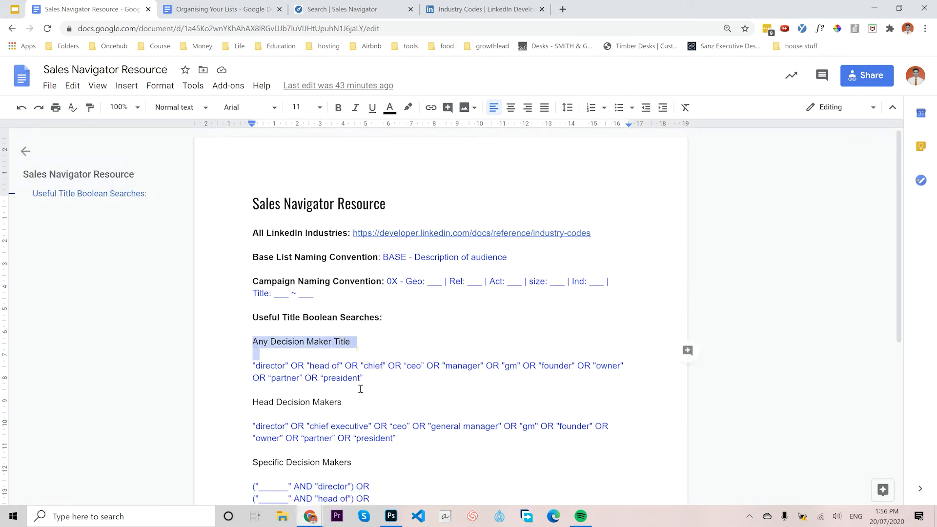
left_click(364, 406)
scroll(273, 352, "down", 5)
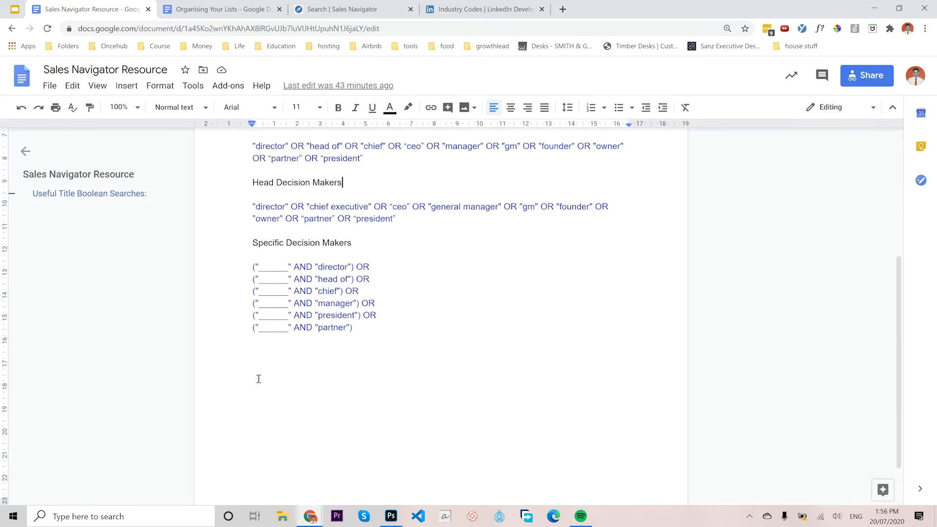
Duplicate the six-line Specific Decision Makers Boolean template below the original, separated by an empty line
left_click(263, 297)
scroll(305, 324, "up", 3)
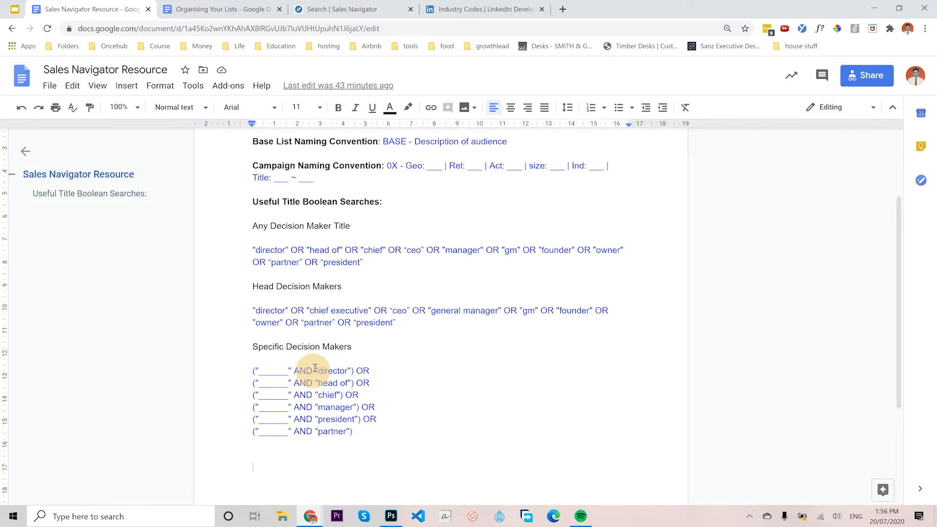
left_click_drag(353, 432, 247, 376)
scroll(327, 394, "down", 3)
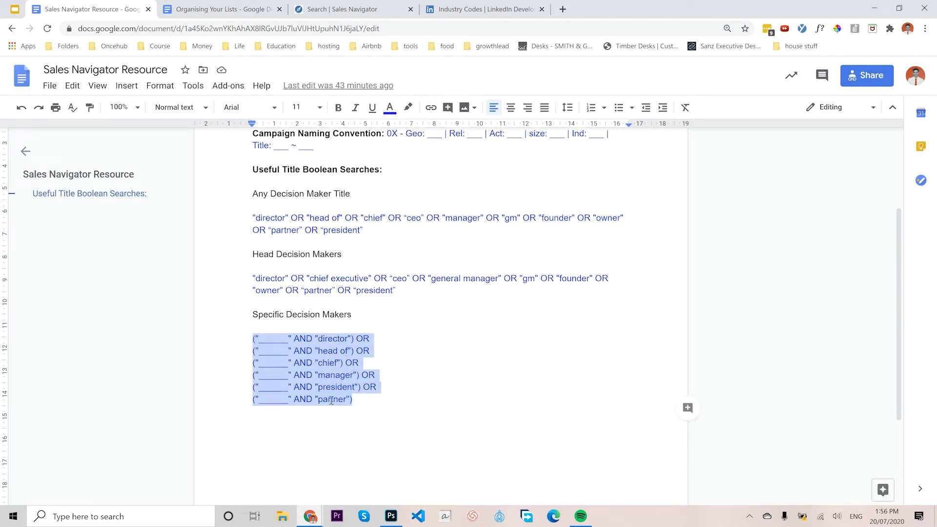
left_click(400, 336)
key("Return")
type("(\"______\" AND \"director\") OR (\"______\" AND \"head of\") OR (\"______\" AND \"chief\") OR (\"______\" AND \"manager\") OR (\"______\" AND \"president\") OR (\"______\" AND \"partner\")")
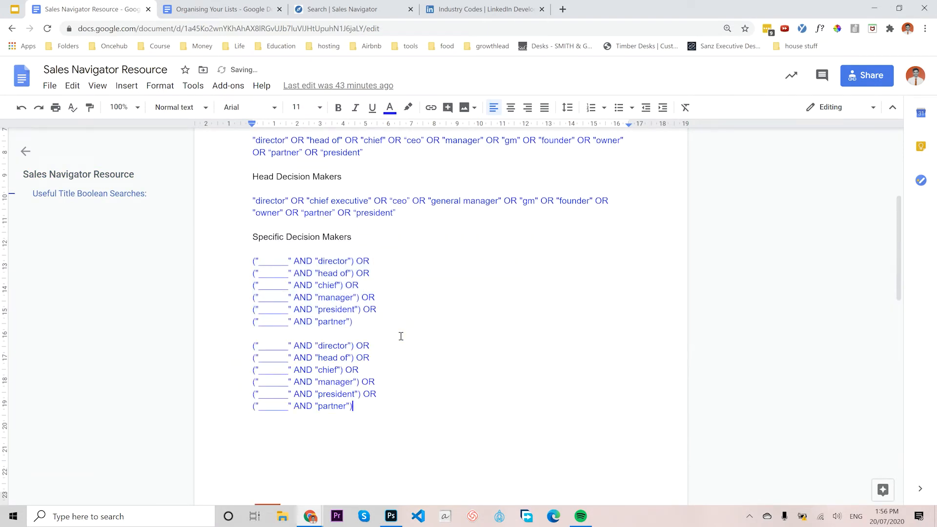
Fill the blanks in the duplicated template's "director", "head of" and "chief" lines with Sales
left_click(272, 346)
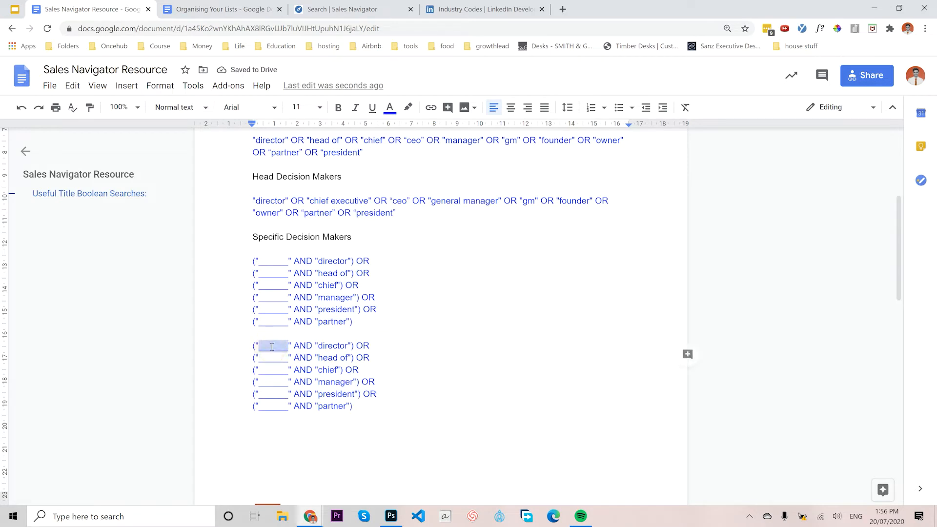
type("Sales")
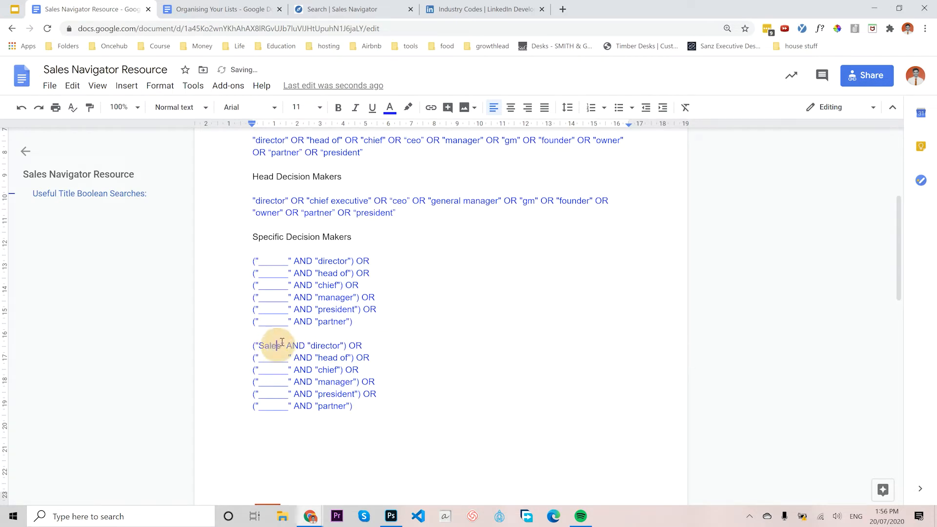
double_click(263, 343)
key("ctrl+c")
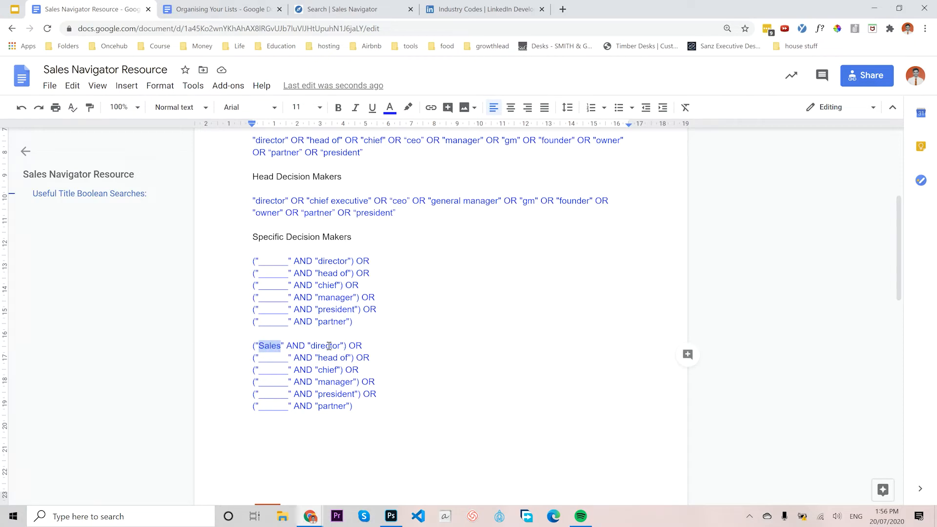
double_click(270, 359)
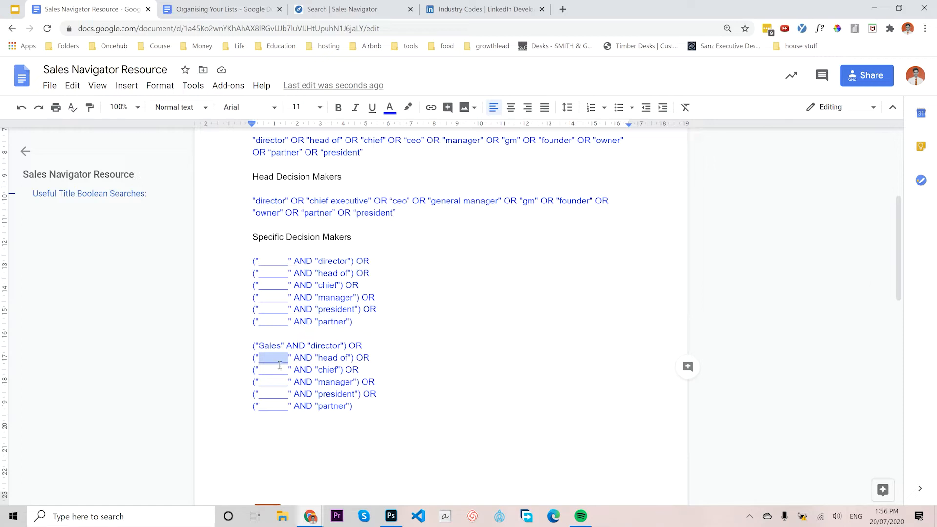
key("ctrl+v")
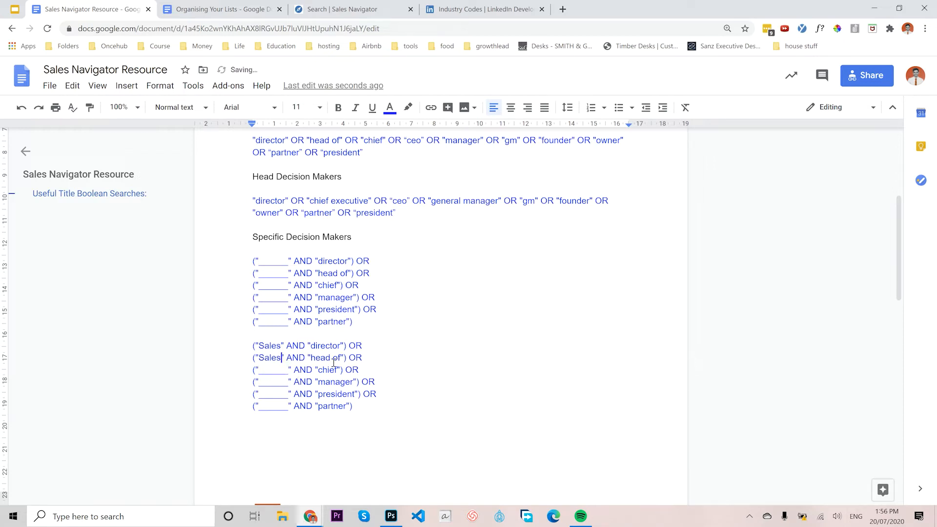
double_click(268, 371)
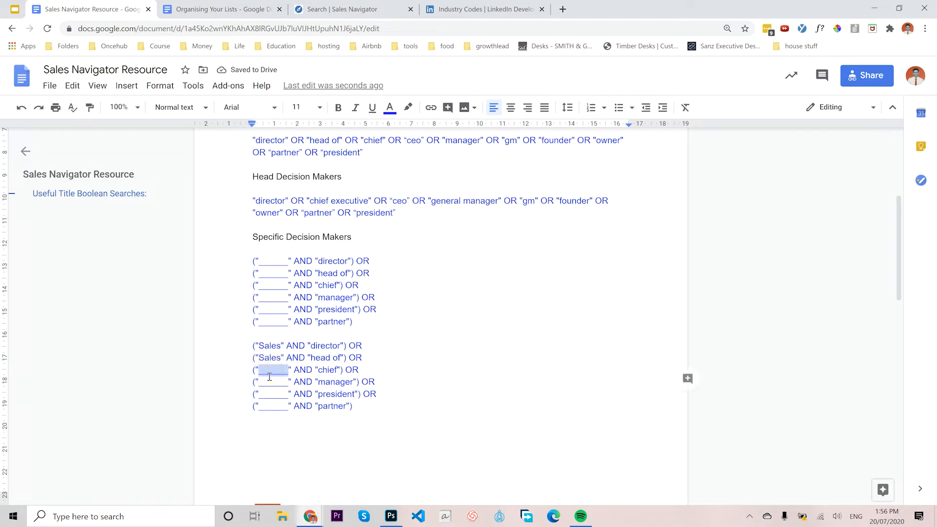
key("ctrl+v")
Fill the blanks in the duplicated template's "manager", "president" and "partner" lines with Sales
double_click(270, 384)
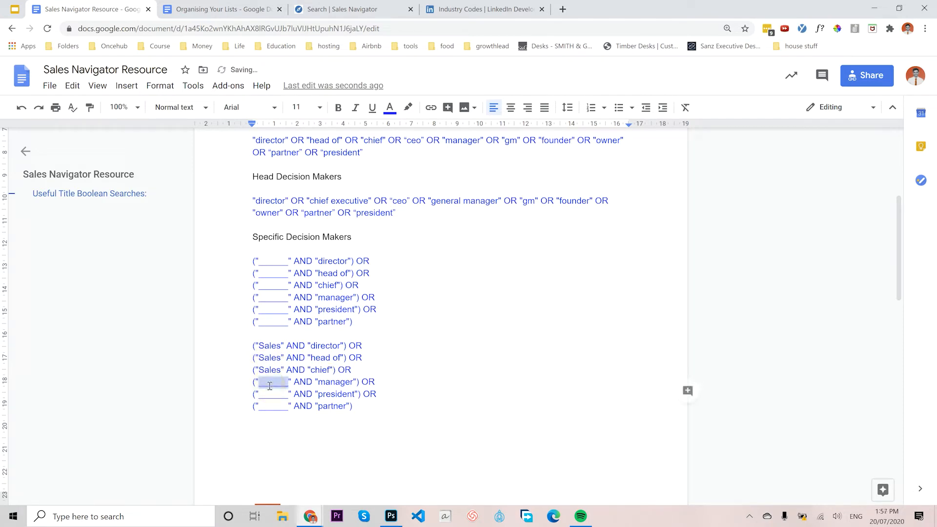
key("ctrl+v")
left_click(273, 397)
double_click(272, 396)
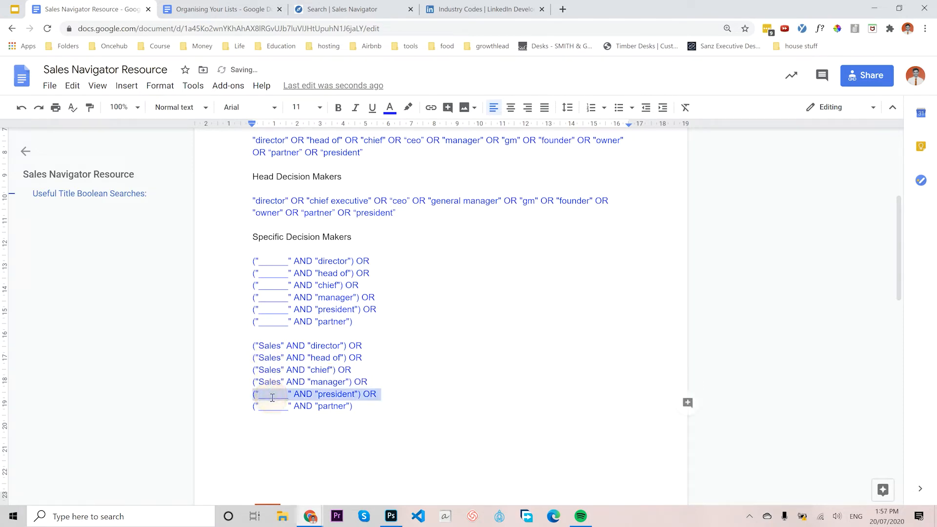
type("Sales")
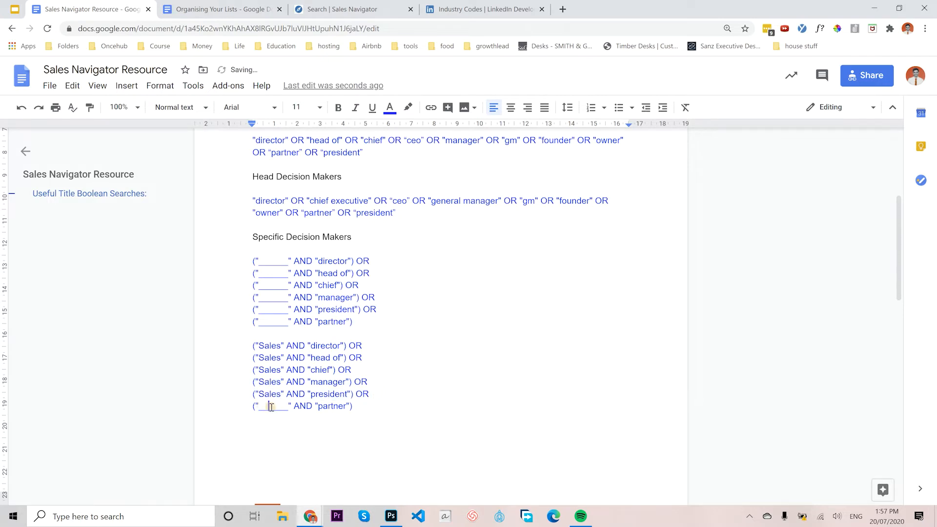
double_click(273, 405)
type("Sales")
Copy the completed Sales Boolean string and apply it as the Title filter in the Sales Navigator lead search, replacing "director of sal"
left_click_drag(363, 411, 252, 345)
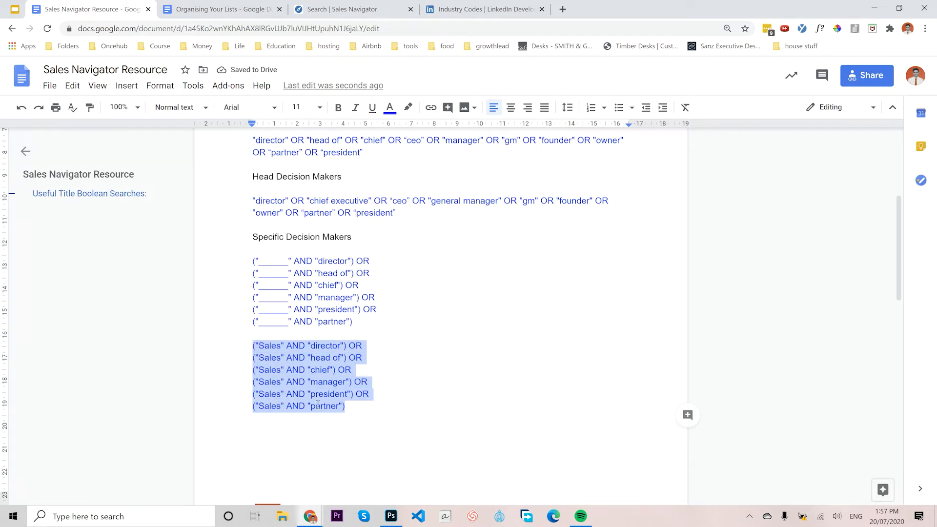
left_click(339, 13)
scroll(273, 393, "down", 3)
left_click_drag(220, 372, 162, 370)
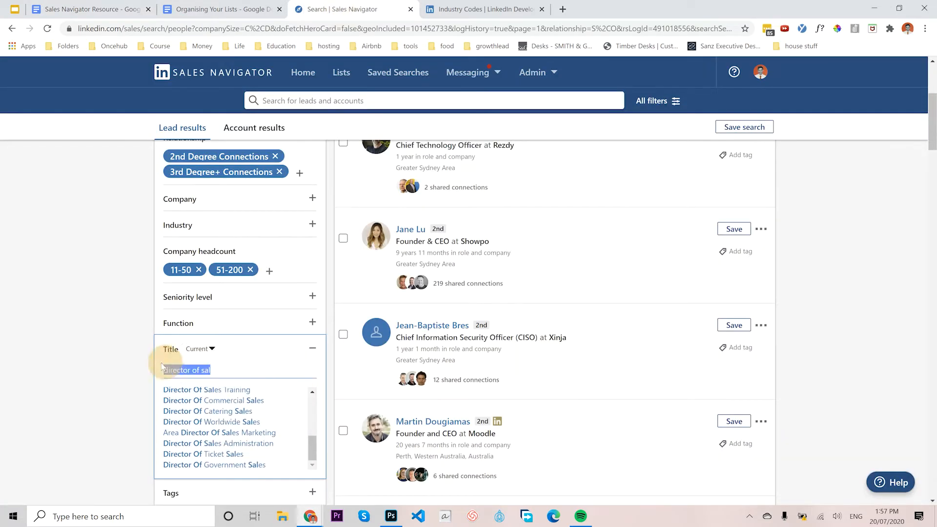
key("ctrl+v")
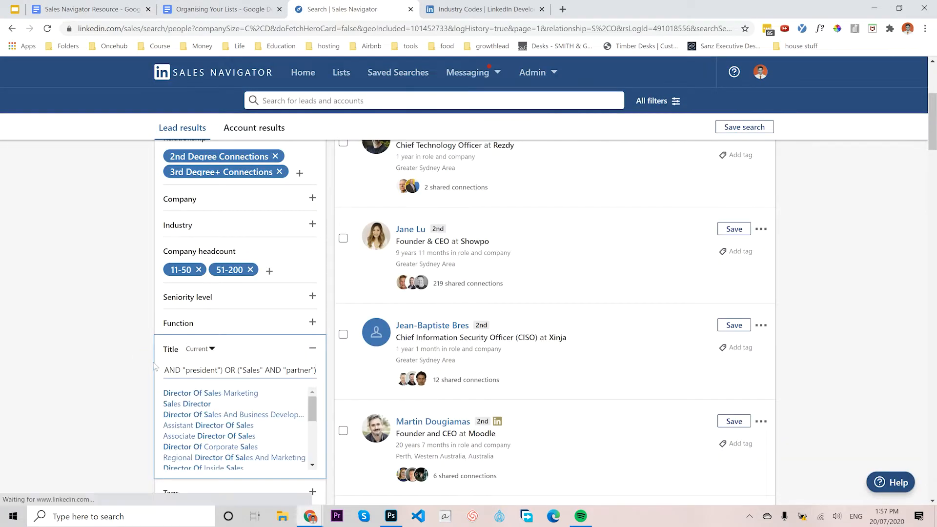
key("Return")
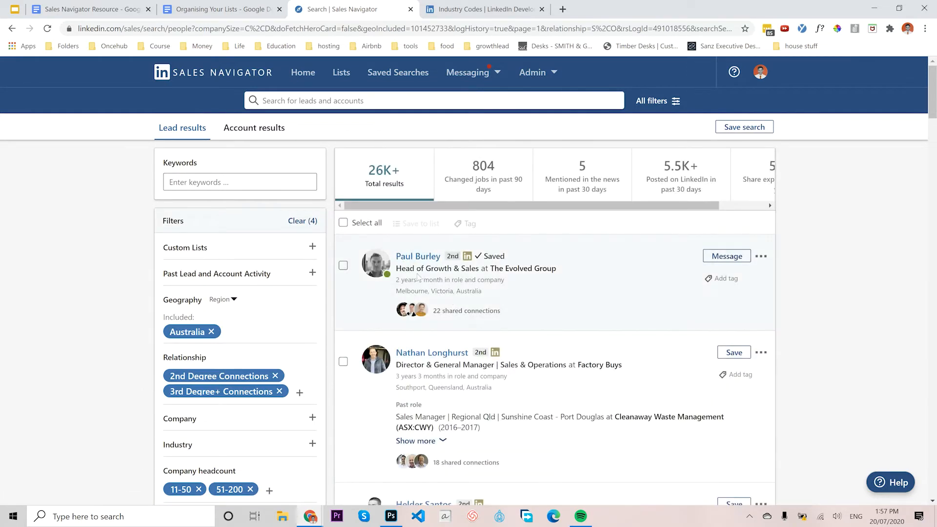
Look through the filtered lead results to check that the job titles match sales decision makers
scroll(485, 282, "down", 1)
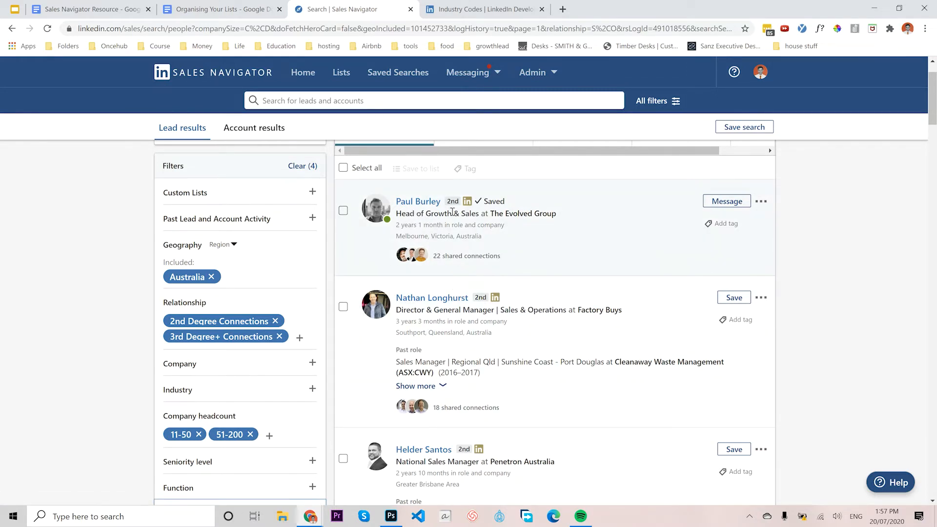
scroll(488, 293, "down", 10)
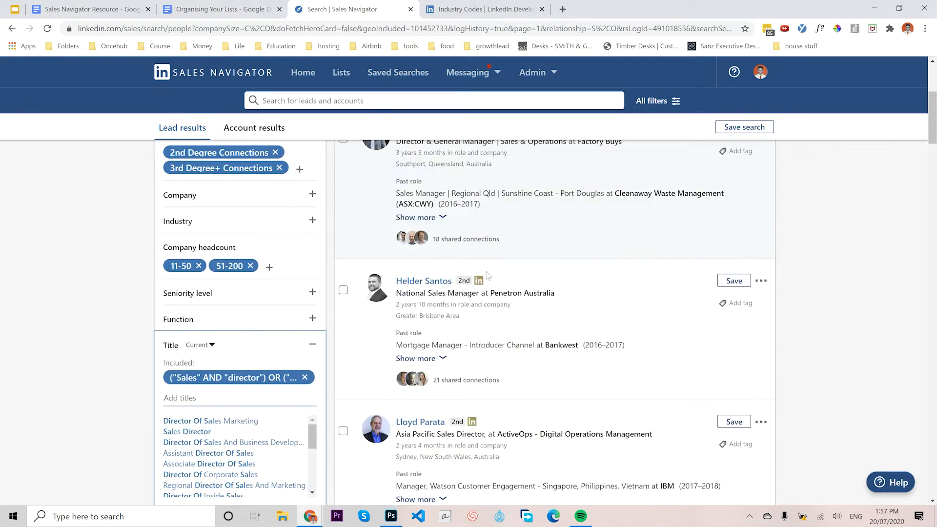
scroll(490, 335, "down", 15)
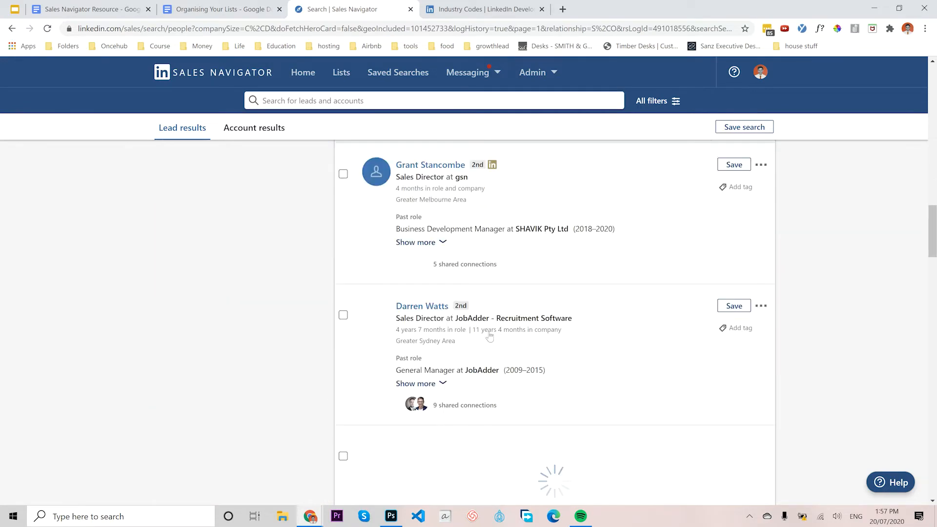
scroll(468, 383, "down", 6)
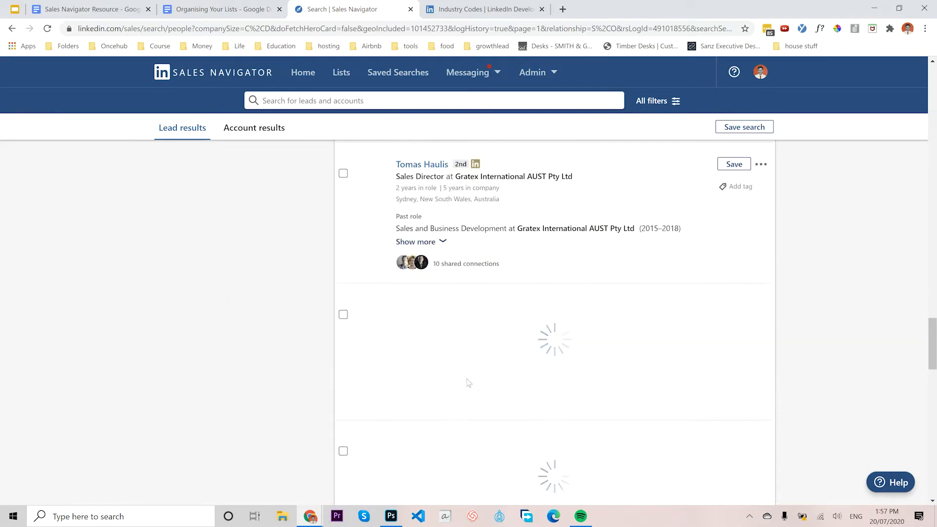
scroll(469, 383, "down", 4)
scroll(468, 372, "up", 11)
scroll(470, 371, "up", 12)
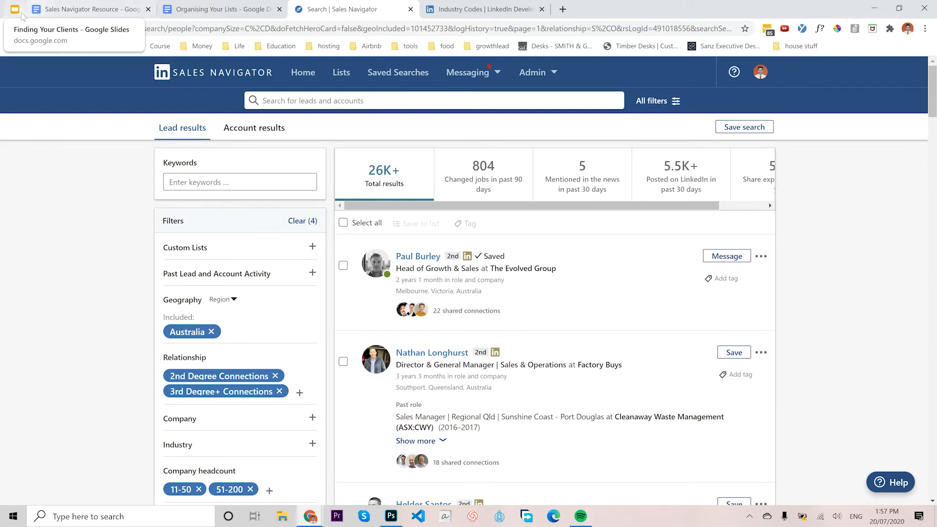
Switch to the Sales Navigator Resource document and review the Sales Boolean lines from "director" to "partner"
left_click(86, 17)
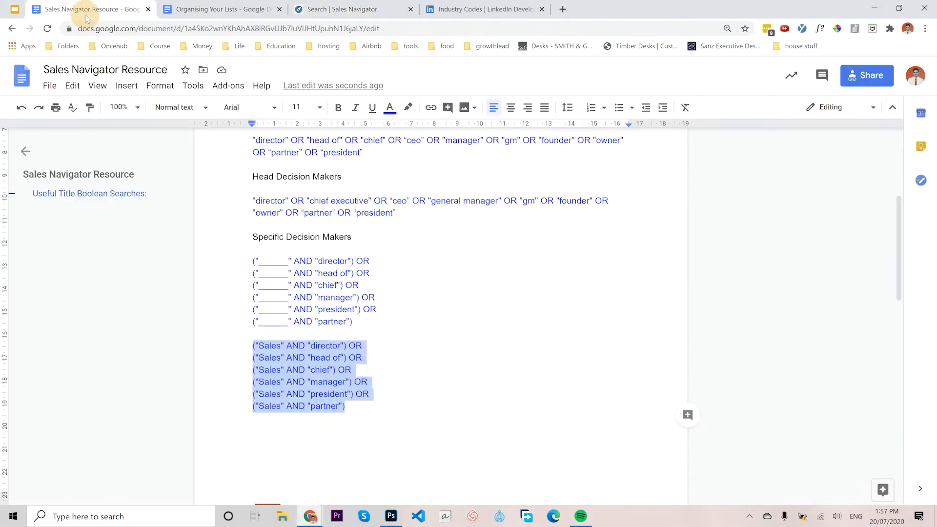
left_click(326, 427)
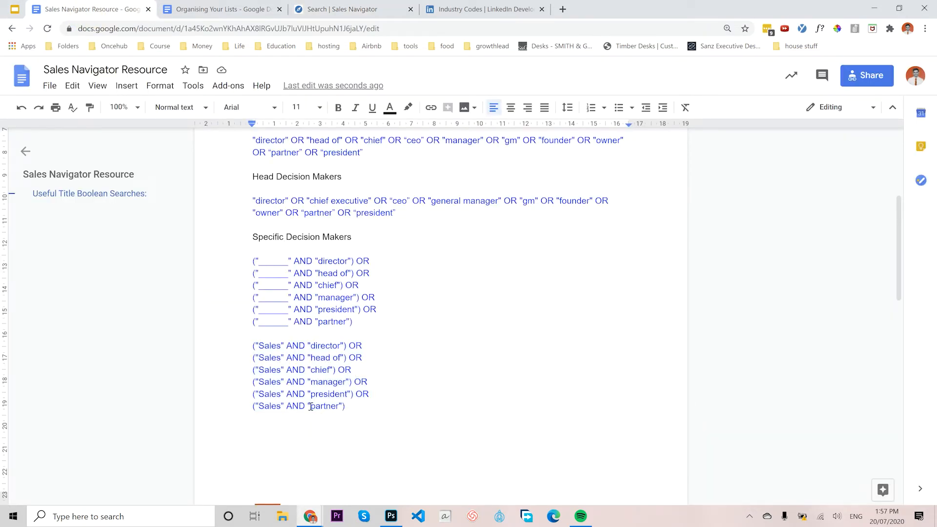
double_click(331, 381)
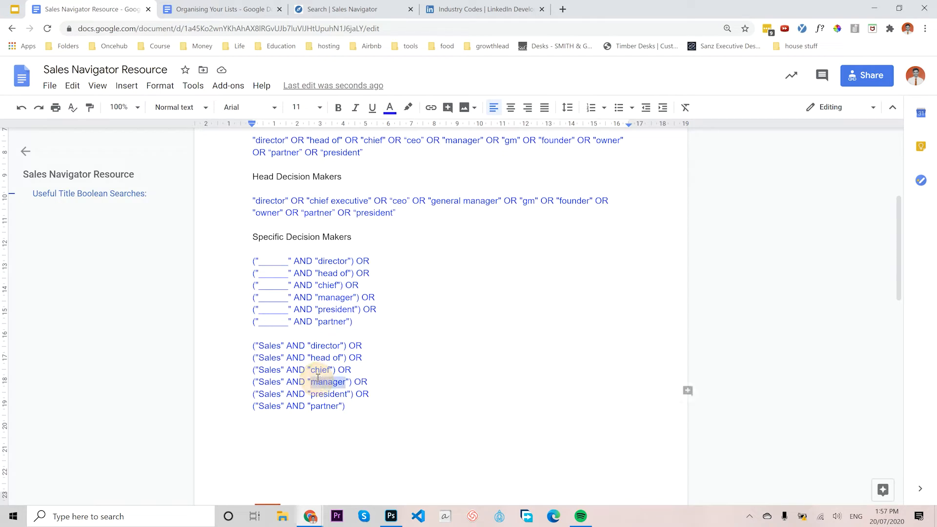
double_click(320, 369)
left_click_drag(345, 406, 385, 402)
left_click(250, 350)
left_click(369, 394)
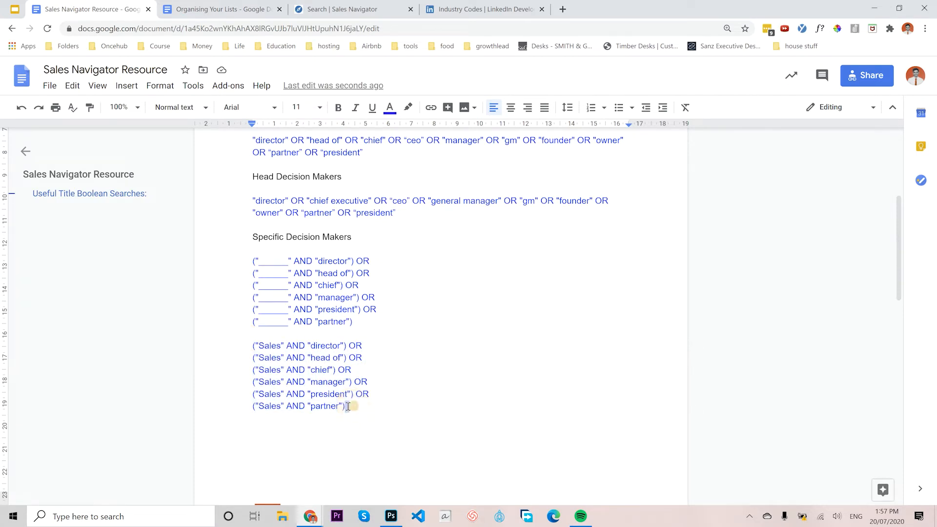
left_click_drag(346, 406, 236, 352)
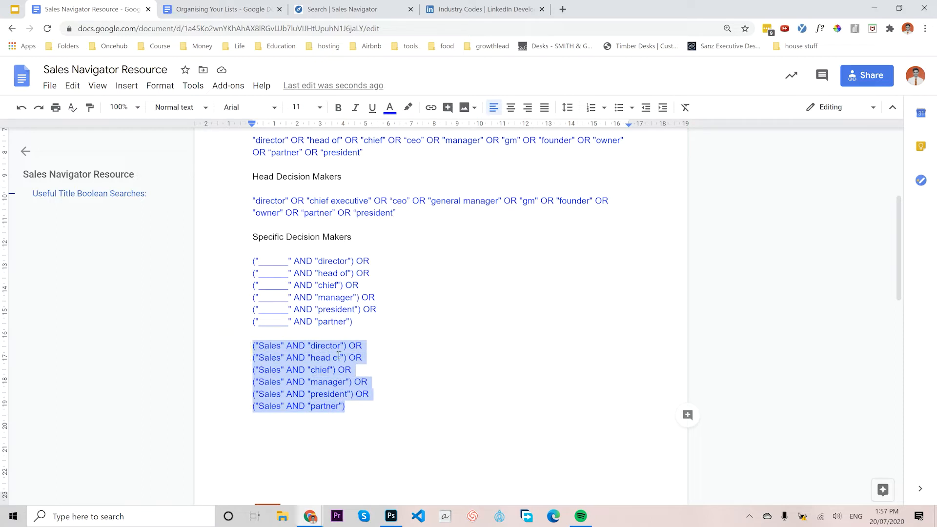
left_click(355, 347)
Join the six Sales Boolean lines into one continuous string by removing the line breaks between them
left_click(254, 356)
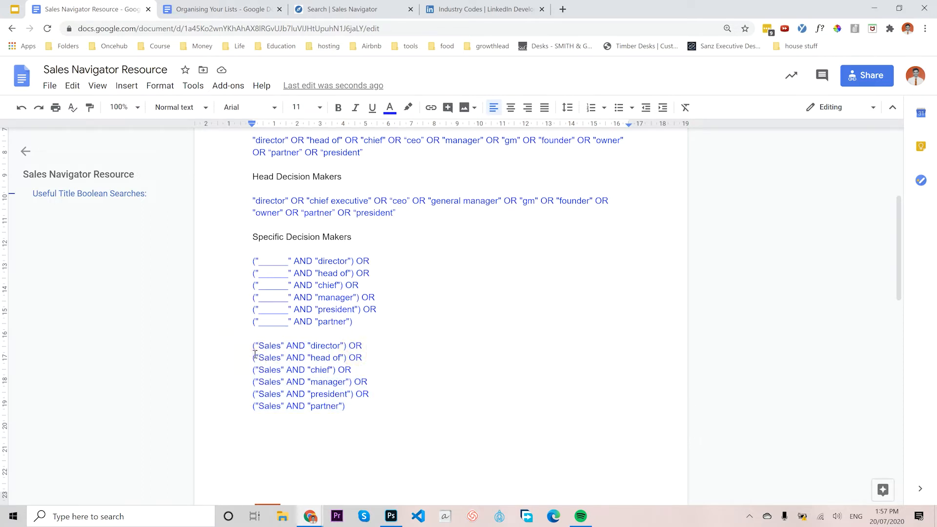
key("BackSpace")
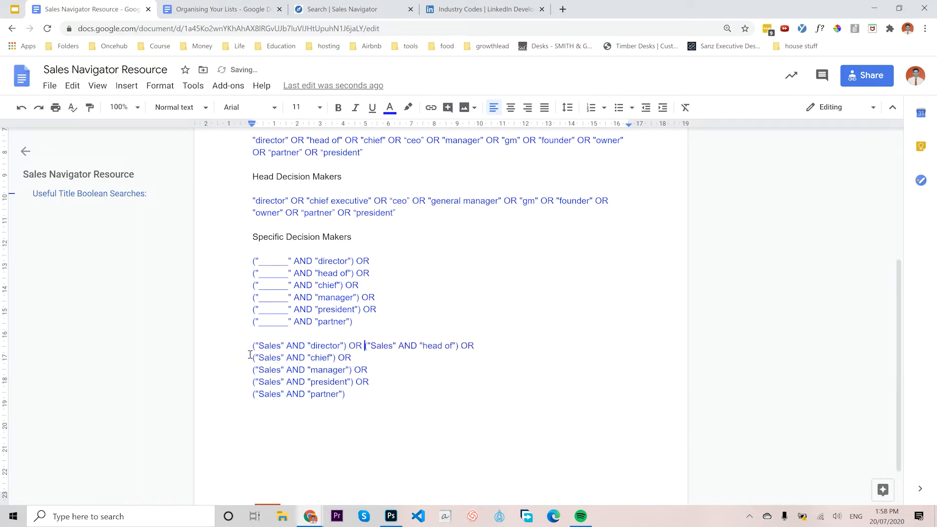
left_click(250, 357)
key("BackSpace")
left_click(245, 358)
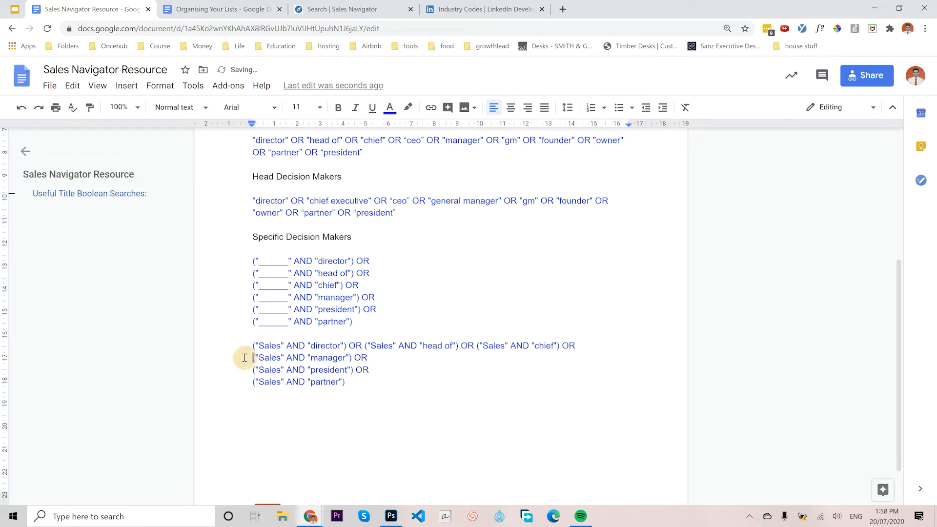
key("BackSpace")
left_click(246, 369)
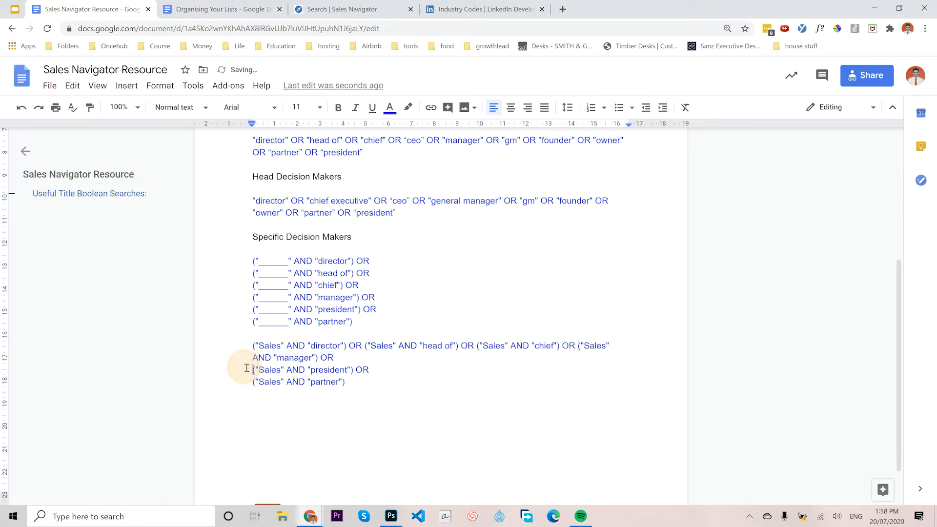
key("BackSpace")
left_click(245, 370)
key("BackSpace")
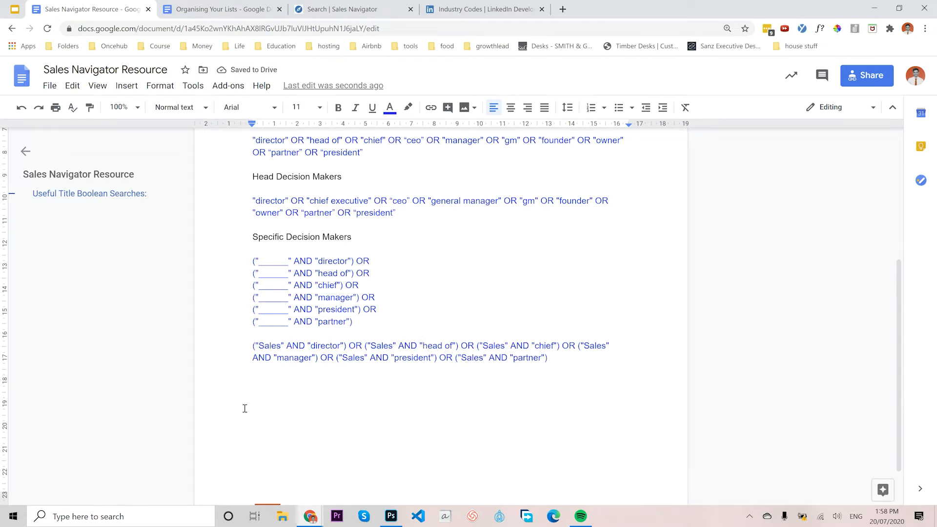
Delete the Sales Boolean string below the blank Specific Decision Makers template
key("BackSpace")
left_click_drag(558, 359, 234, 347)
key("BackSpace")
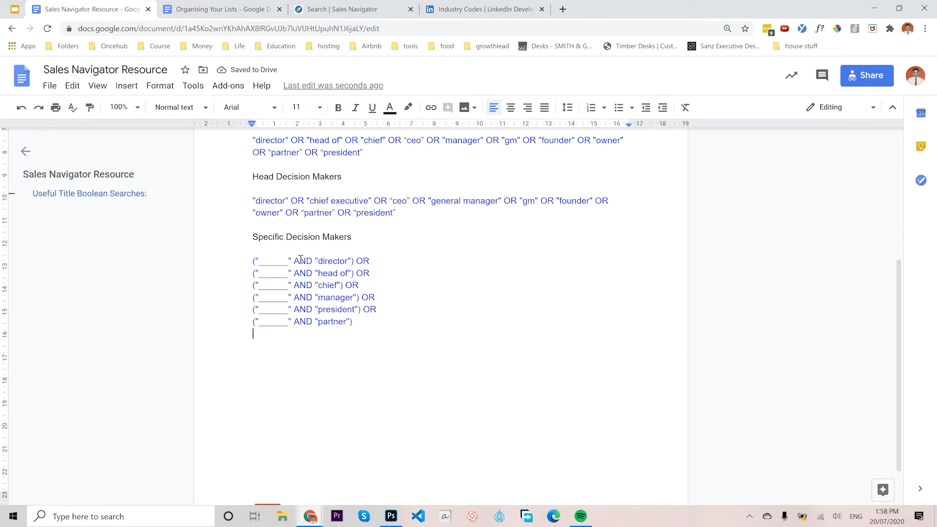
Review the blank Specific Decision Makers template, highlighting its lines from "director" to "partner"
double_click(270, 261)
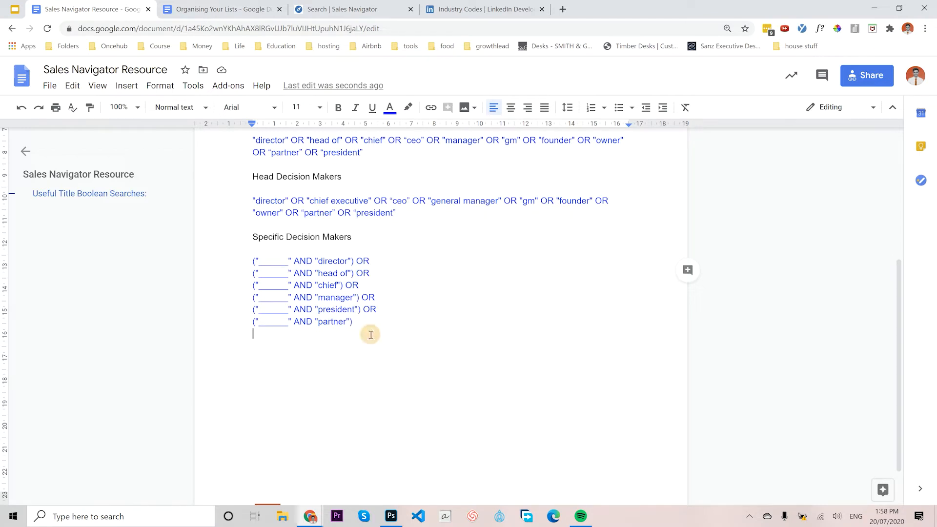
left_click_drag(368, 333, 244, 250)
left_click(327, 374)
left_click(255, 352)
left_click_drag(258, 345, 248, 248)
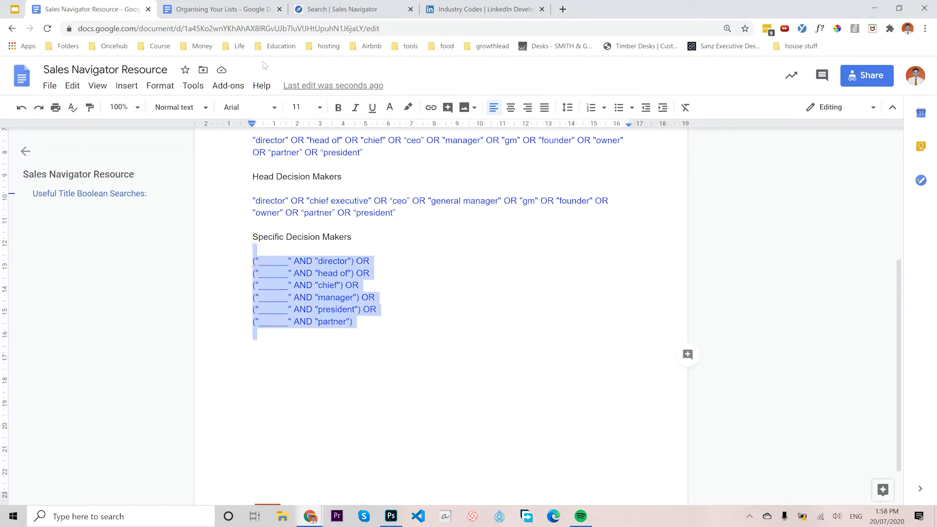
Switch to the Finding Your Clients slides, advance to the Negative Searches slide, and exit the presentation view
left_click(15, 9)
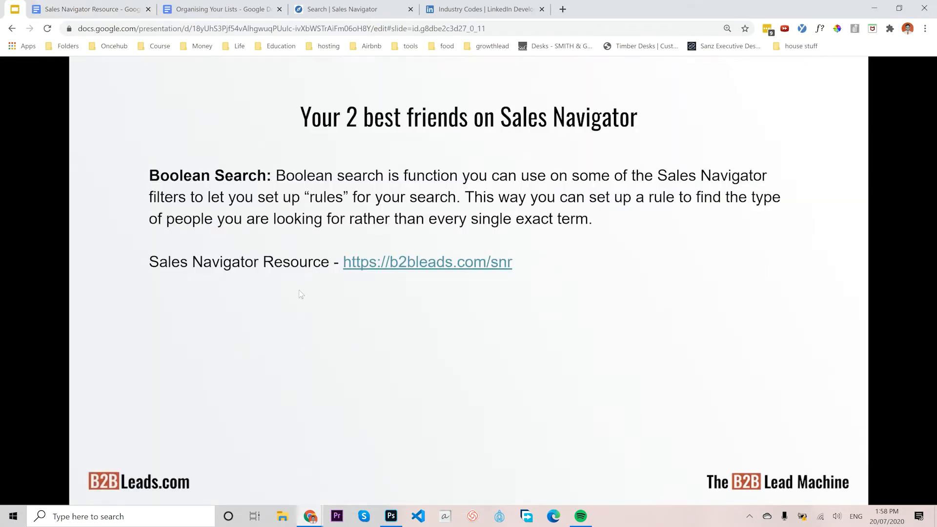
left_click(299, 291)
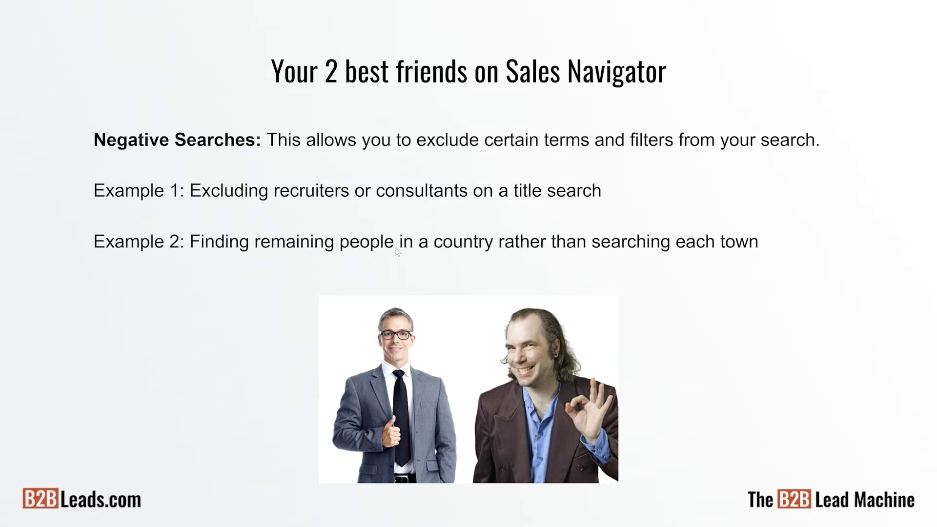
key("Escape")
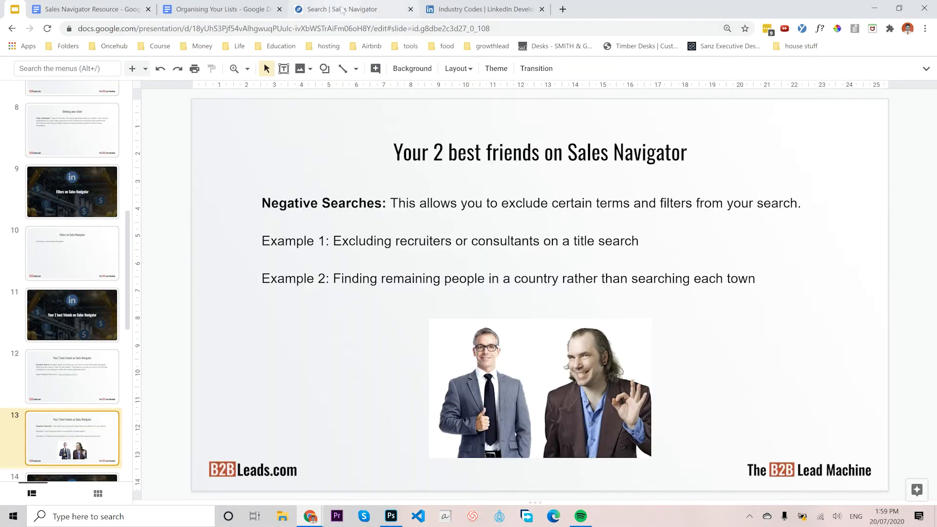
Return to the Sales Navigator lead search and examine the Title filter holding the Sales Boolean string
left_click(345, 12)
scroll(222, 344, "down", 2)
scroll(222, 344, "down", 6)
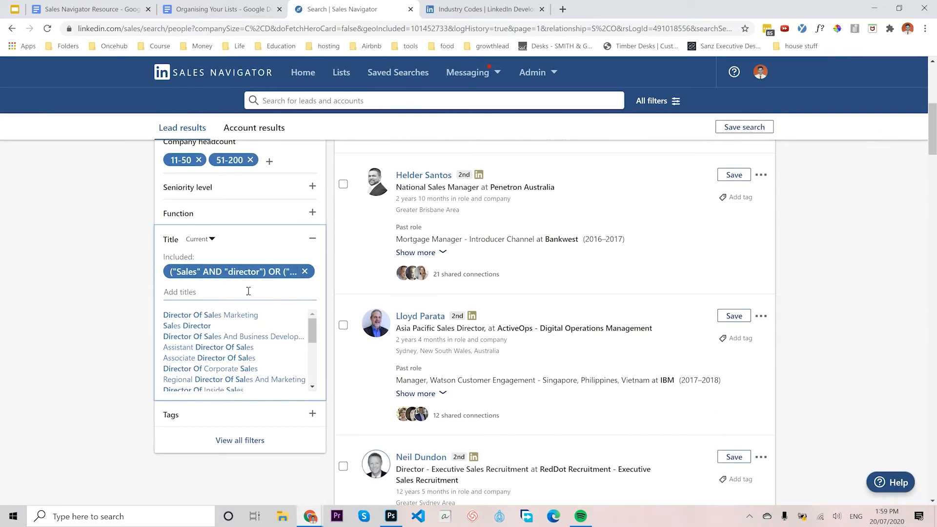
scroll(252, 351, "up", 7)
scroll(252, 351, "down", 7)
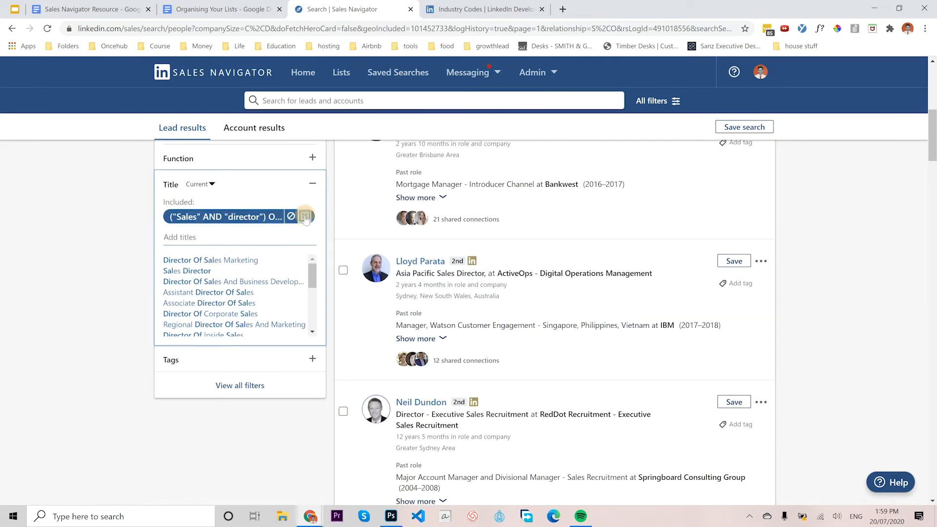
Replace the Boolean sales director expression in the current title filter with the single title "sales"
left_click(303, 216)
scroll(201, 352, "down", 3)
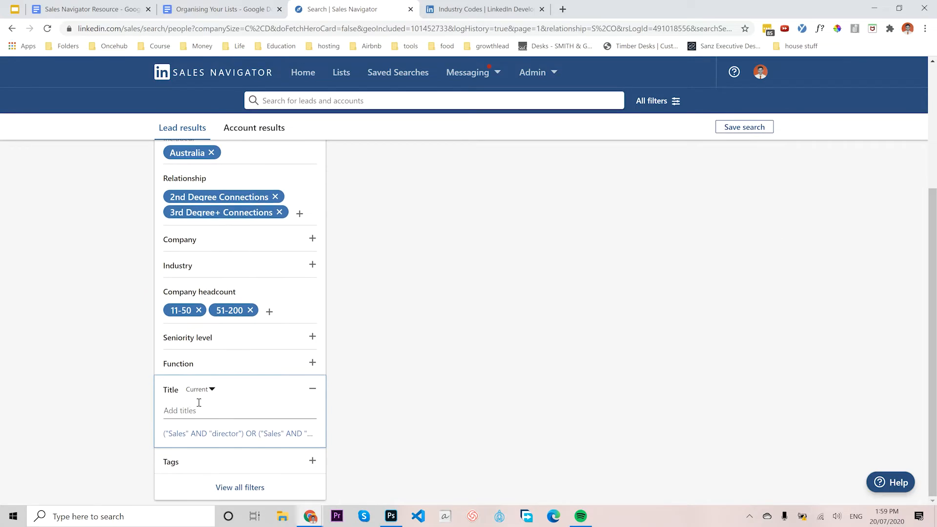
left_click(187, 412)
type("sales")
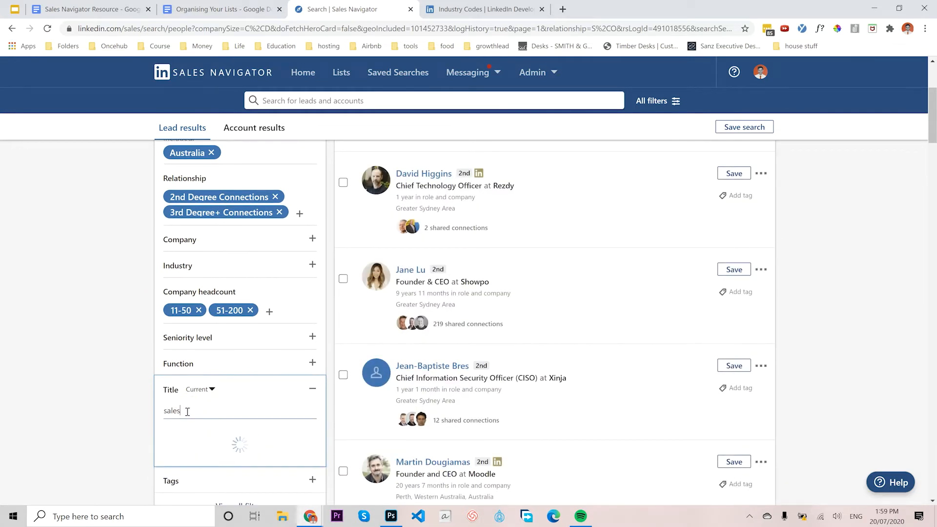
key("Return")
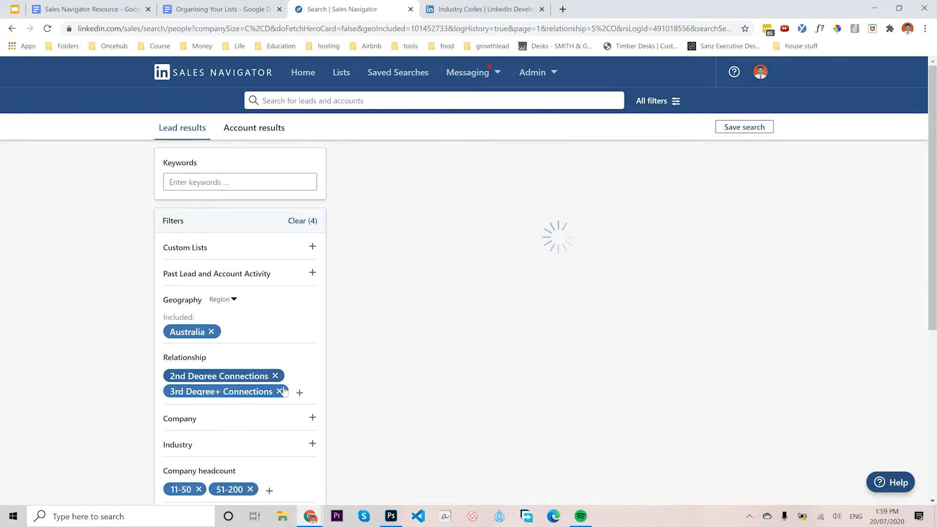
Add "recruitment" to the current title filter and switch it to an excluded title
scroll(285, 392, "down", 5)
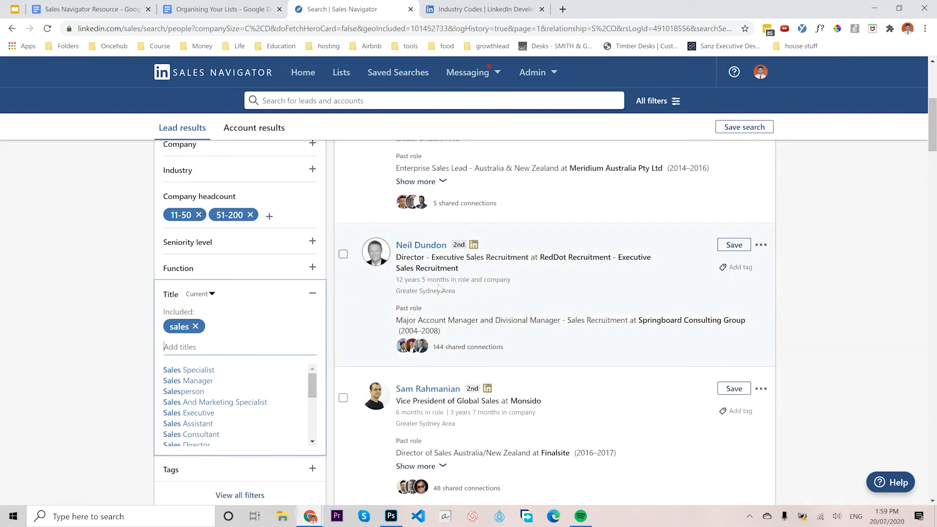
left_click(194, 349)
type("re")
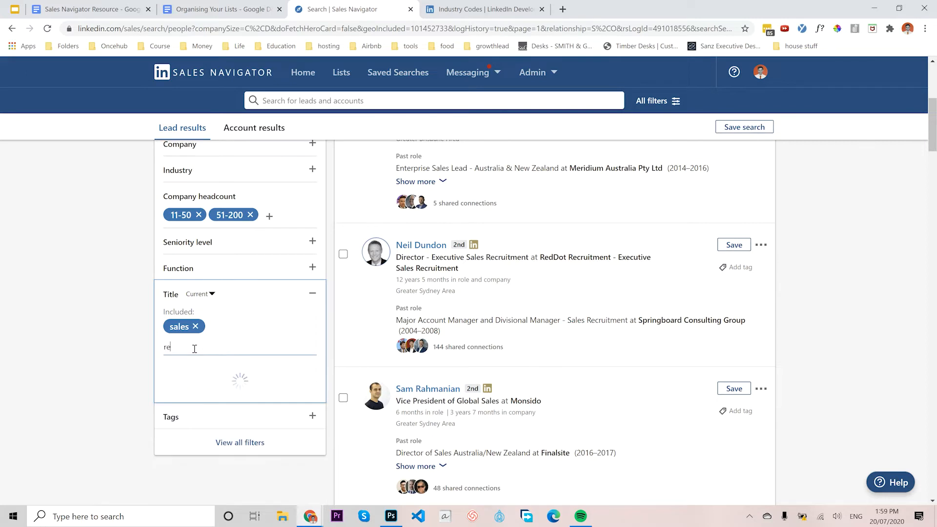
type("cruitment")
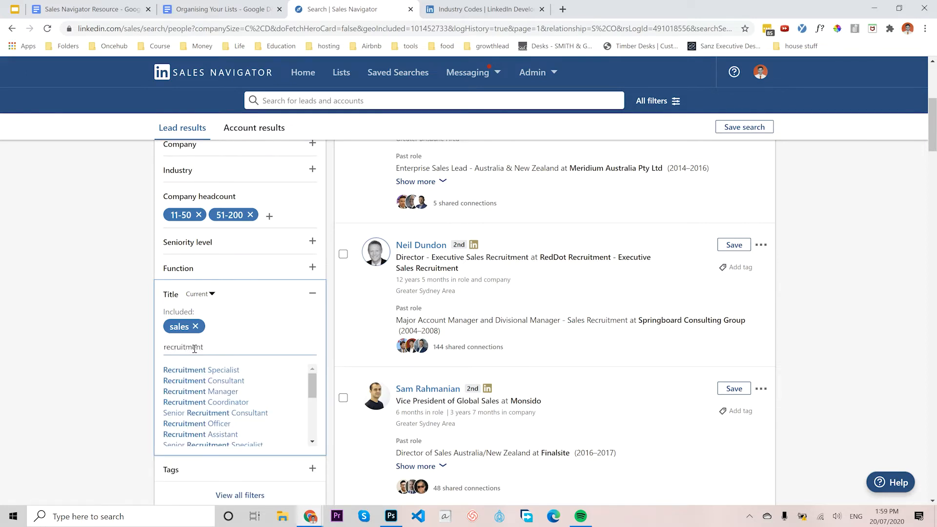
key("Return")
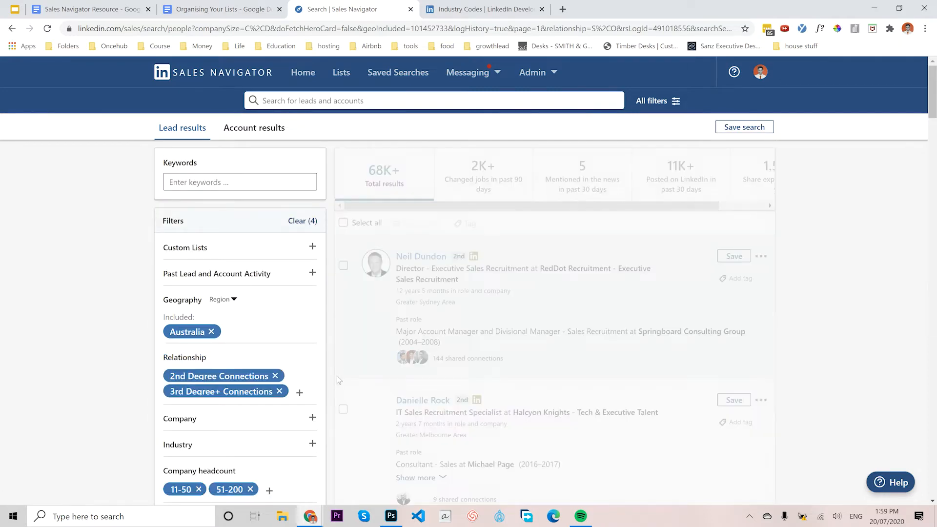
scroll(205, 382, "down", 5)
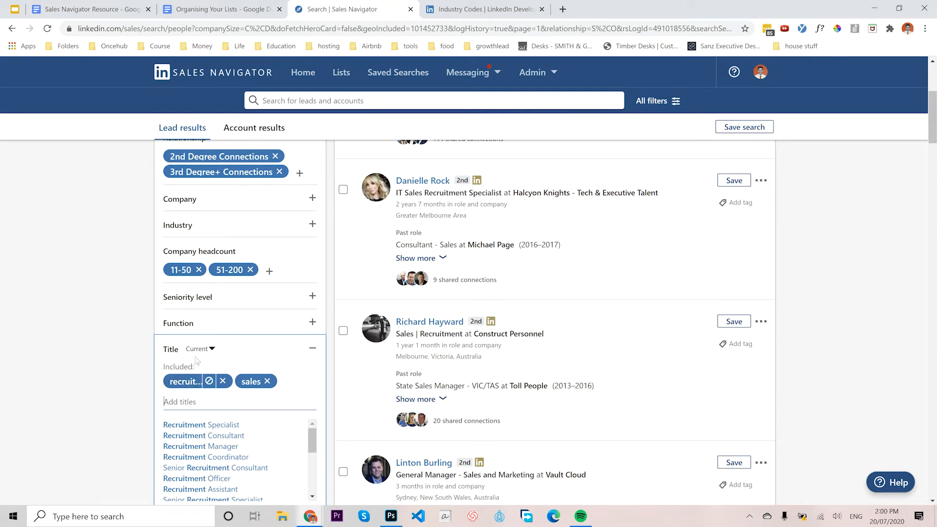
left_click(209, 382)
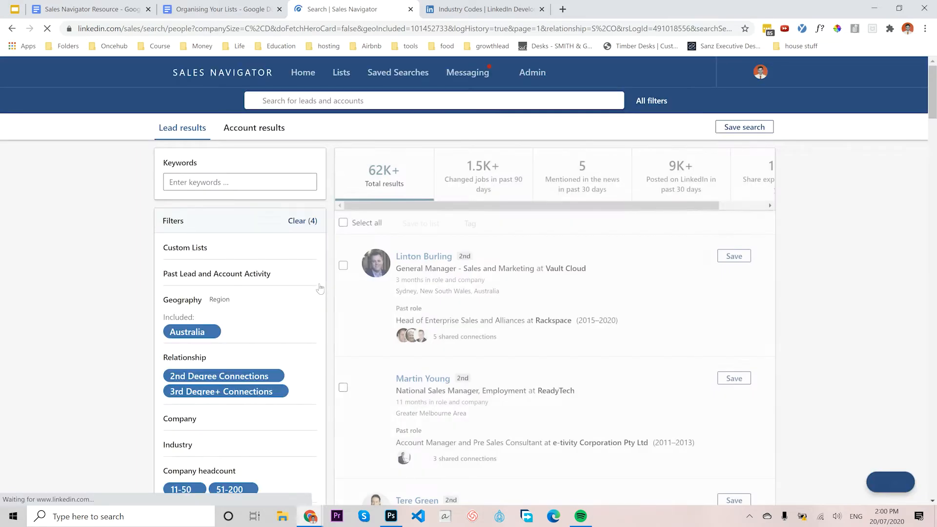
scroll(403, 342, "down", 5)
mouse_move(202, 359)
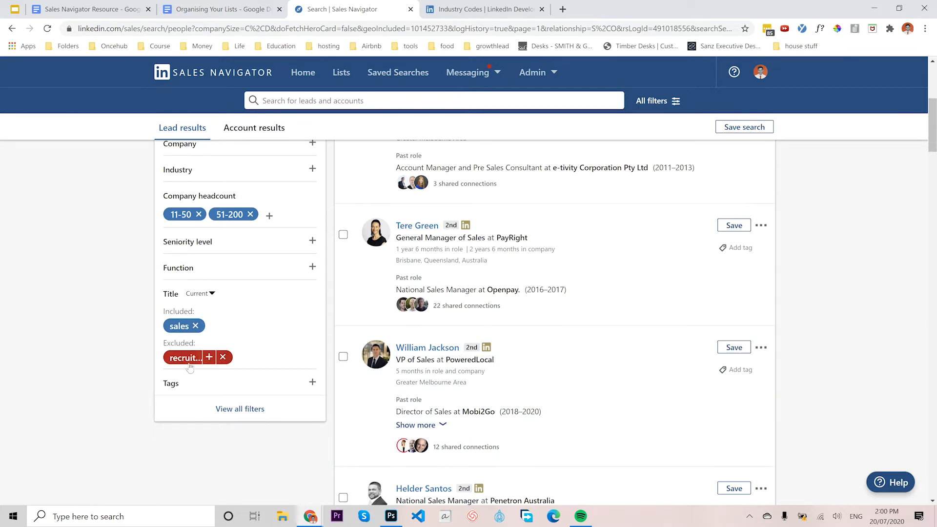
Replace the Australia geography filter with Brisbane, Queensland, Australia and remove 3rd Degree+ Connections from the relationship filter
scroll(286, 374, "up", 5)
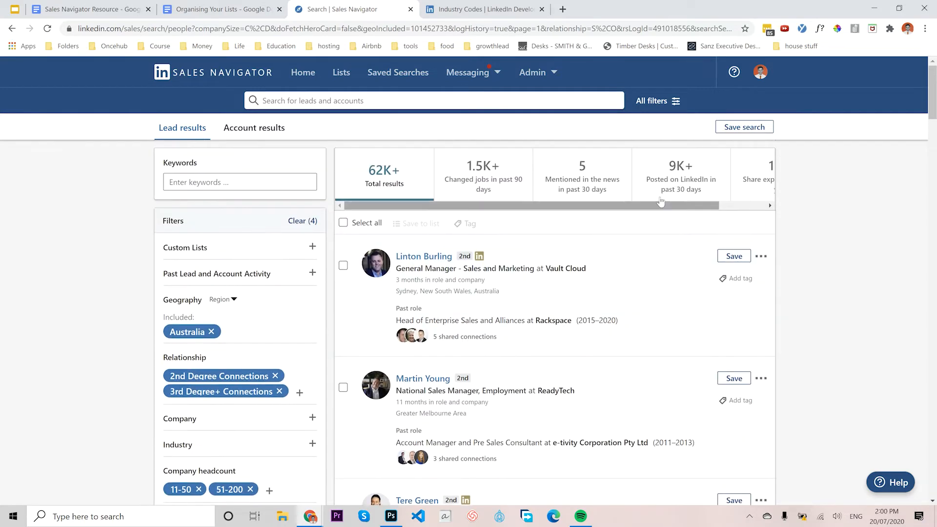
scroll(257, 327, "down", 2)
scroll(251, 313, "up", 2)
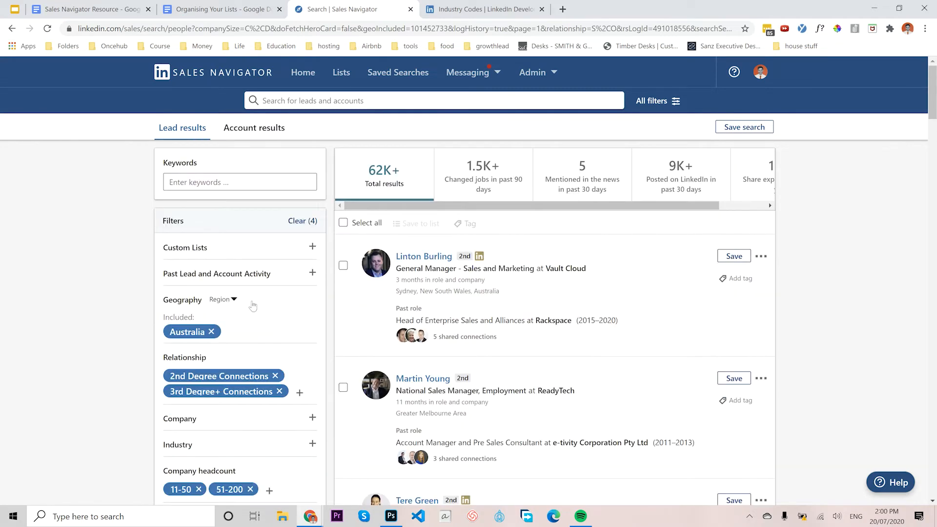
left_click(246, 327)
type("bris")
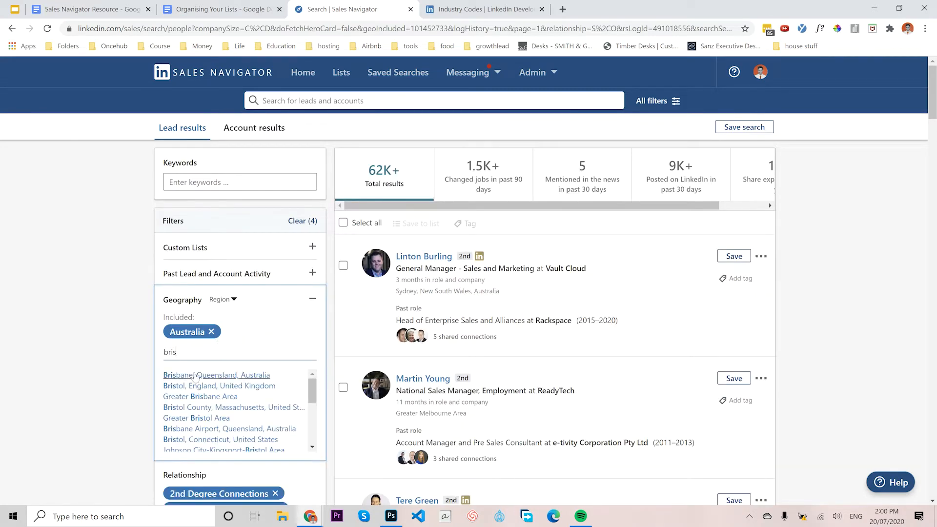
left_click(205, 374)
left_click(213, 332)
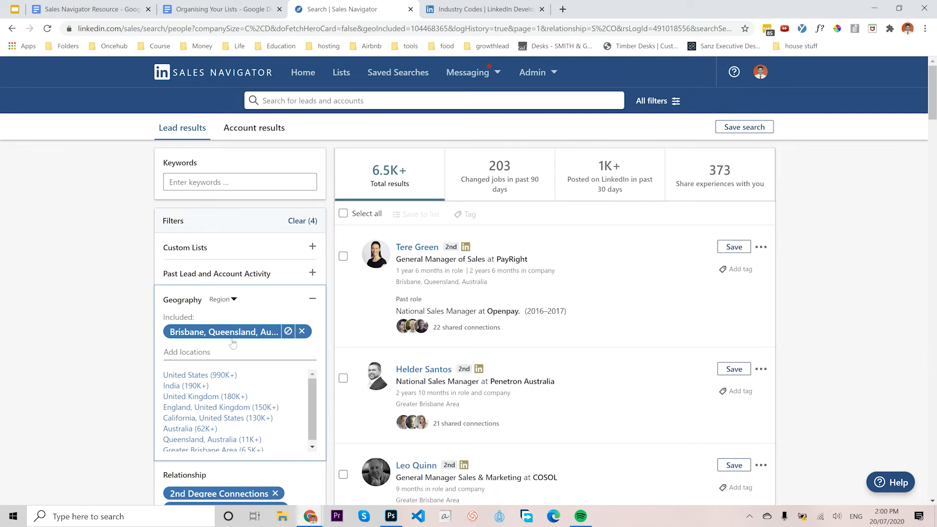
scroll(233, 343, "down", 2)
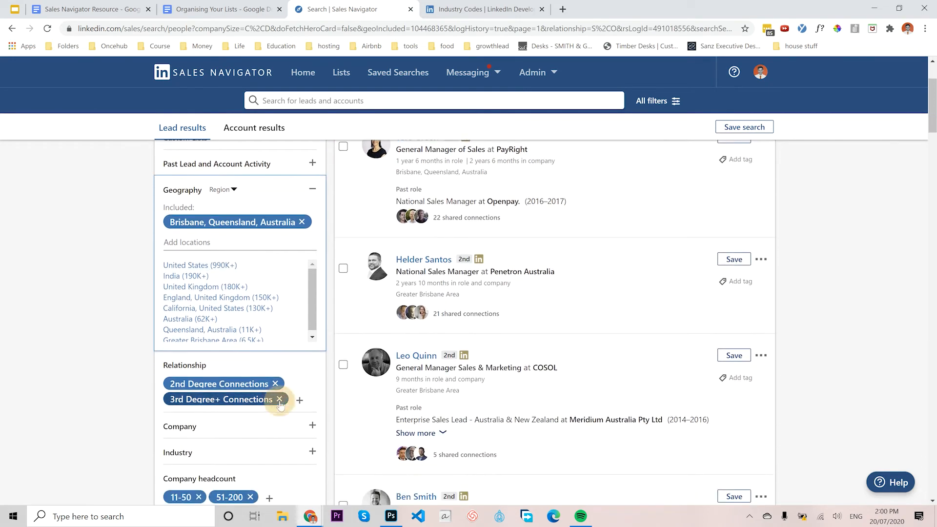
left_click(279, 400)
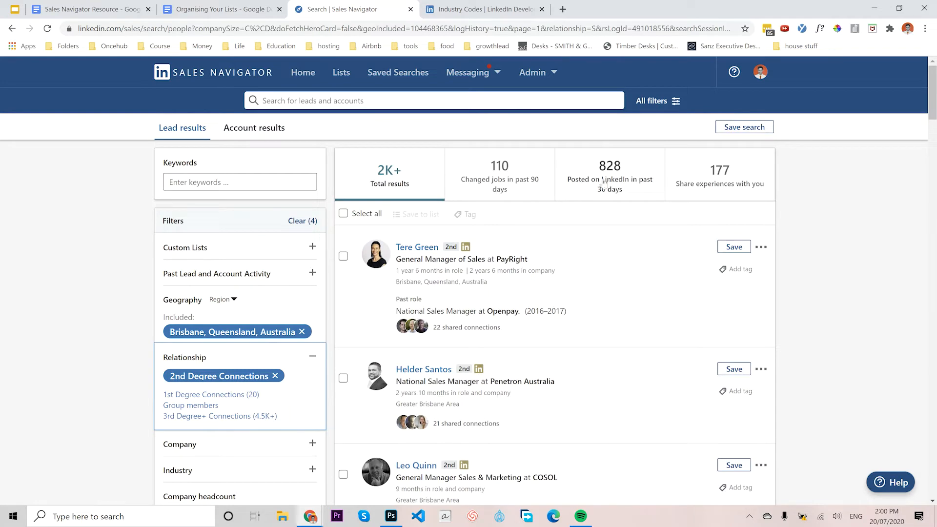
Remove the excluded "recruitment" title from the title filter and check the updated lead results
scroll(159, 347, "down", 2)
right_click(159, 347)
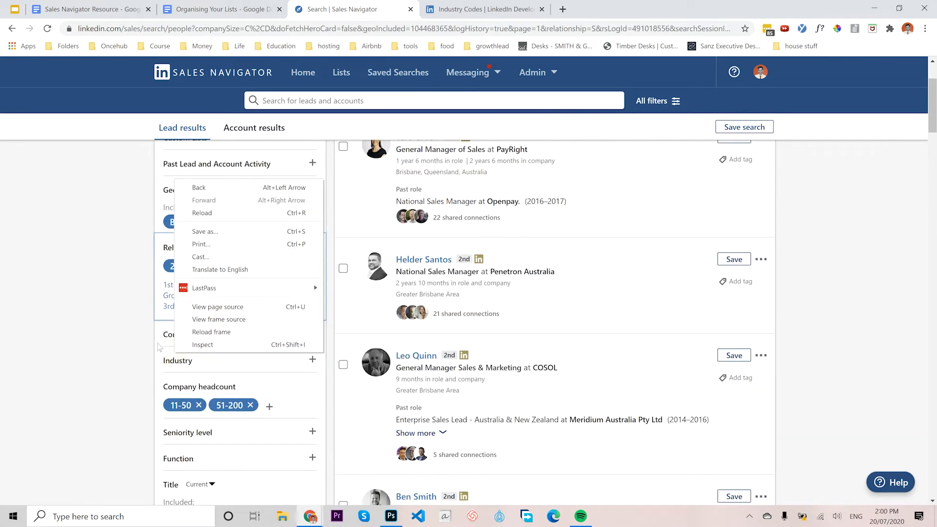
scroll(141, 361, "down", 4)
left_click(224, 343)
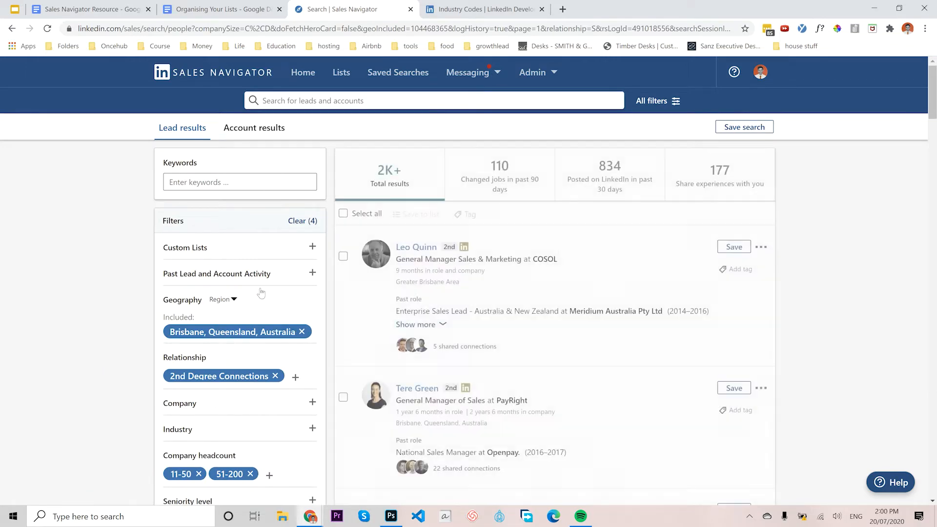
scroll(122, 269, "down", 4)
scroll(122, 269, "down", 5)
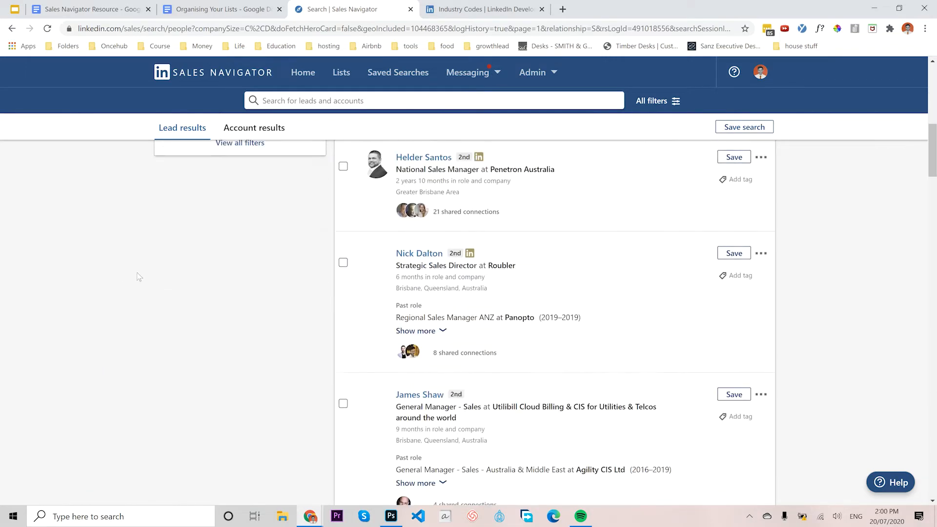
scroll(138, 274, "up", 6)
scroll(267, 401, "up", 3)
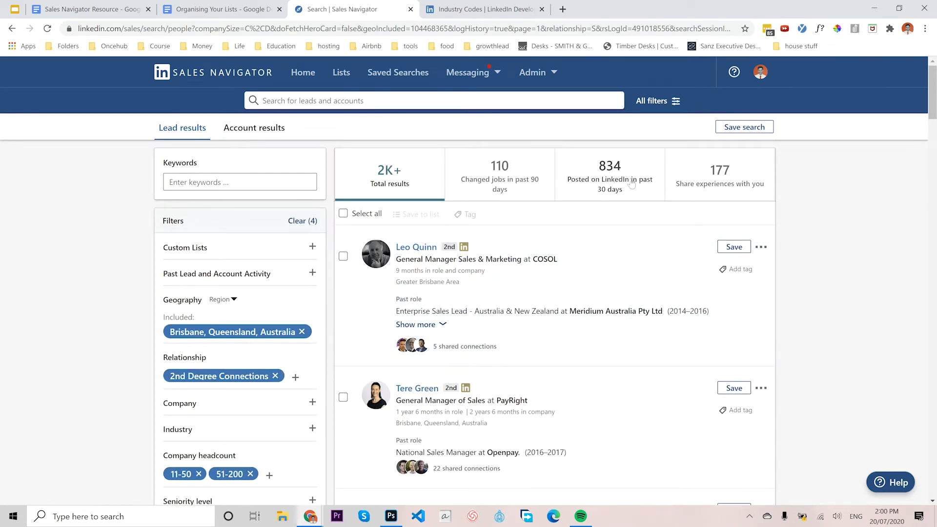
Add "recruiter" to the current title filter and switch it to an excluded title
scroll(264, 342, "down", 7)
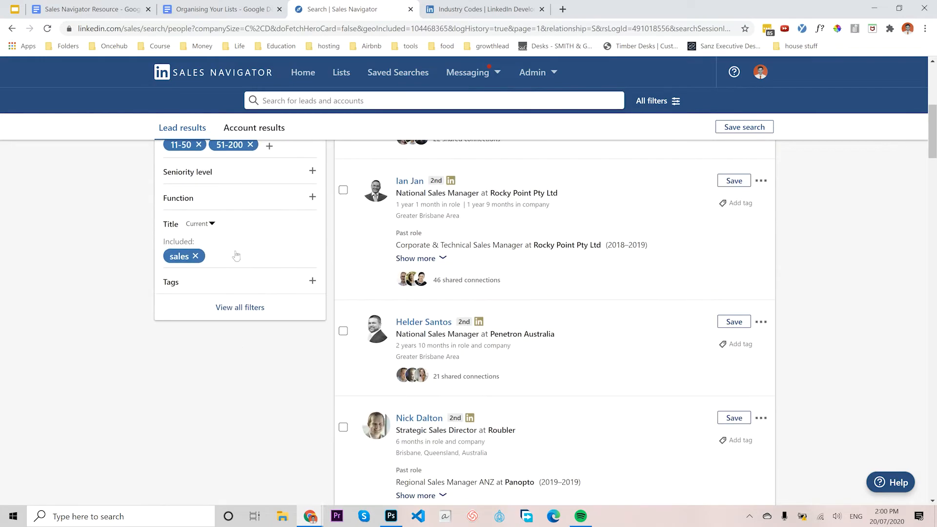
left_click(235, 264)
type("recruit")
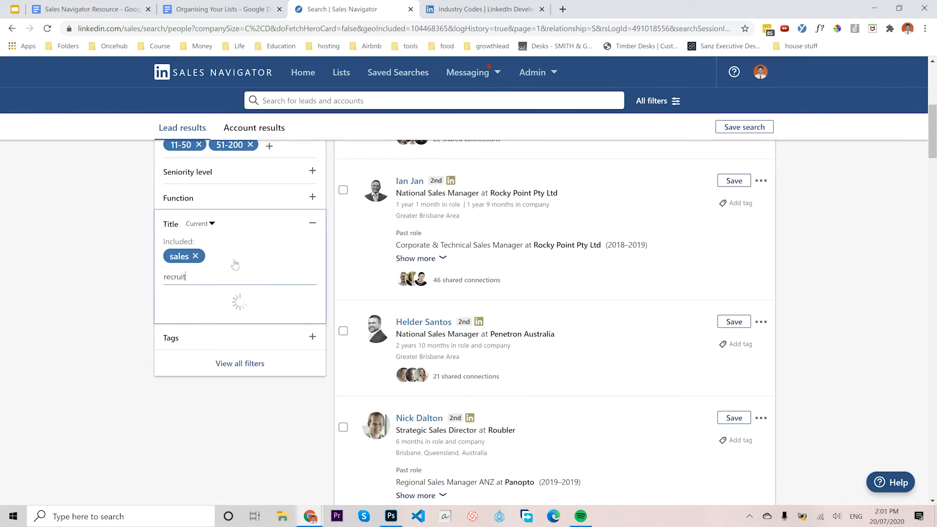
type("m")
key("BackSpace")
type("er")
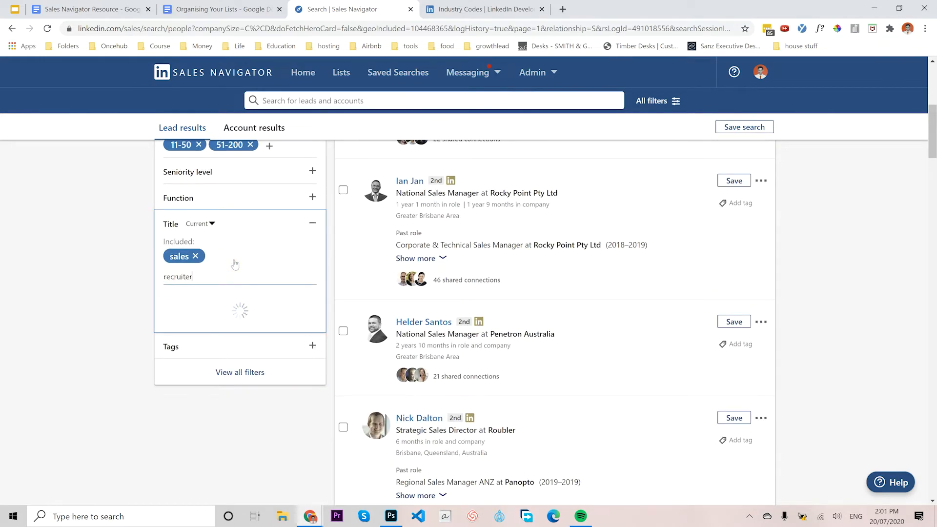
scroll(467, 307, "up", 7)
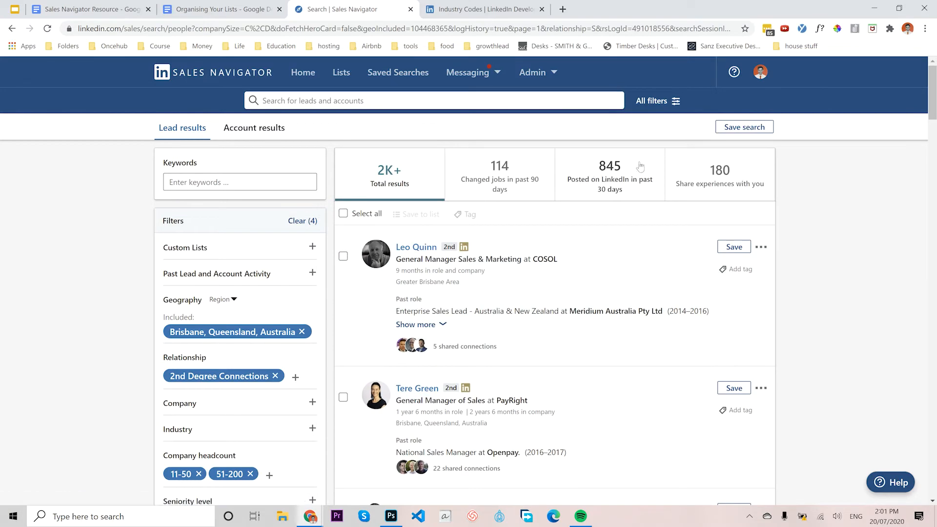
scroll(196, 267, "down", 8)
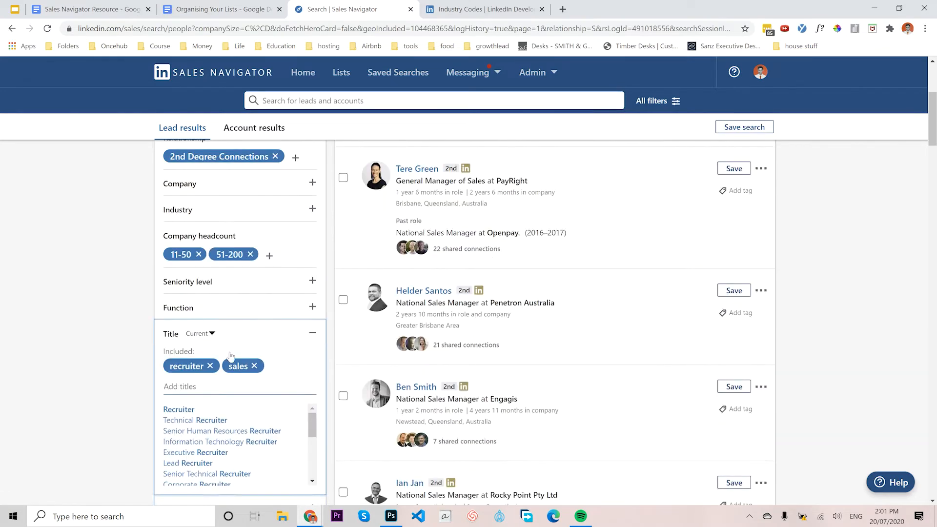
scroll(195, 267, "up", 3)
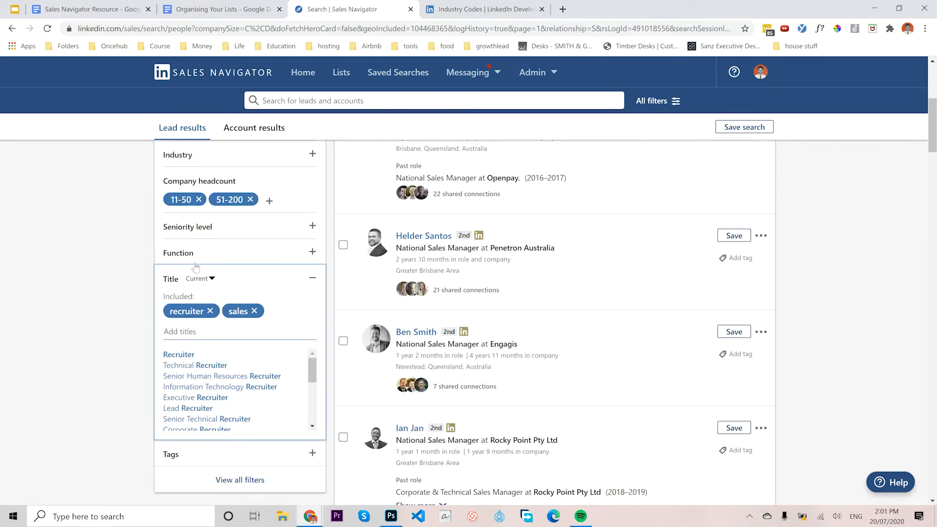
left_click(197, 311)
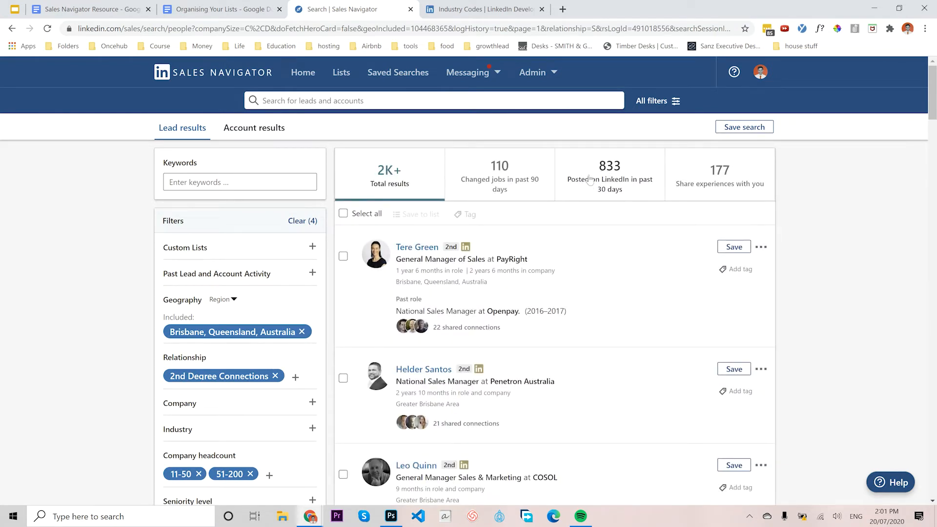
Check the lead results for remaining recruitment roles and add "consultant" to the current title filter
scroll(531, 429, "down", 3)
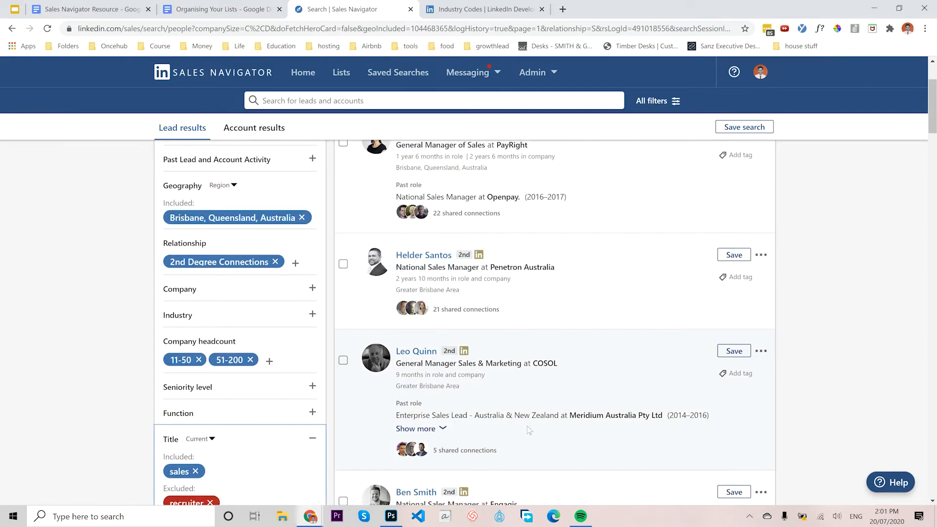
scroll(527, 426, "down", 9)
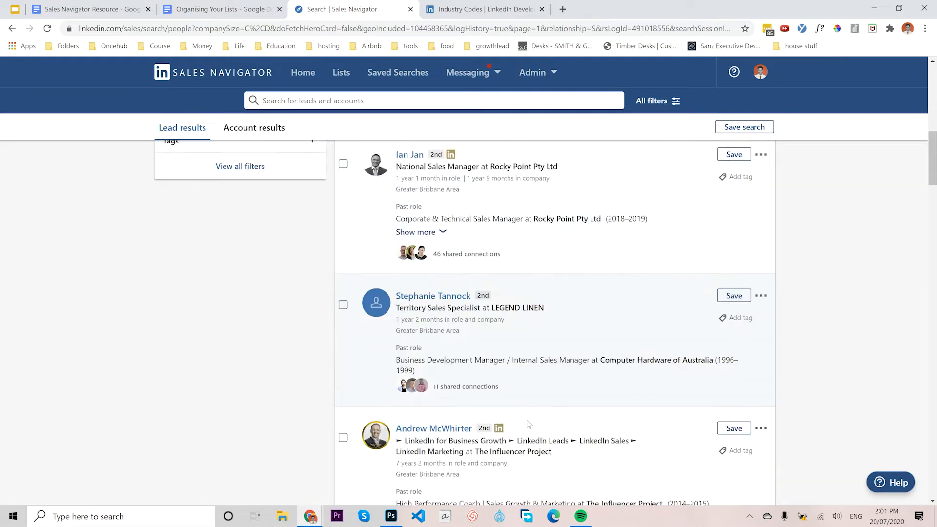
scroll(528, 423, "down", 7)
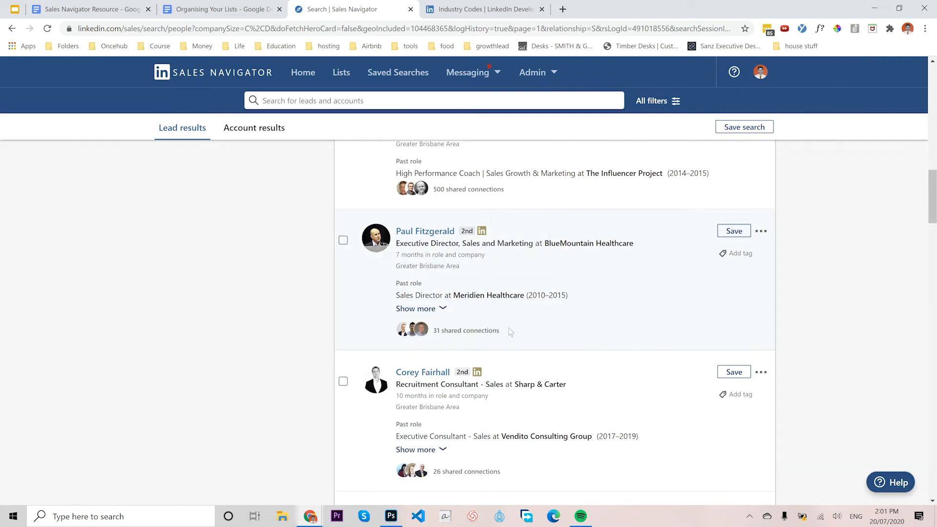
scroll(509, 331, "down", 4)
scroll(448, 326, "up", 3)
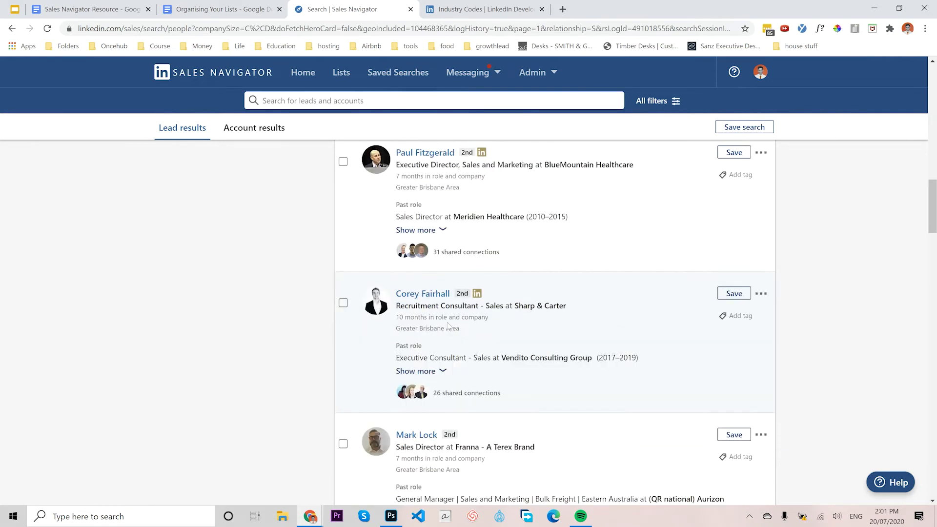
scroll(448, 325, "up", 18)
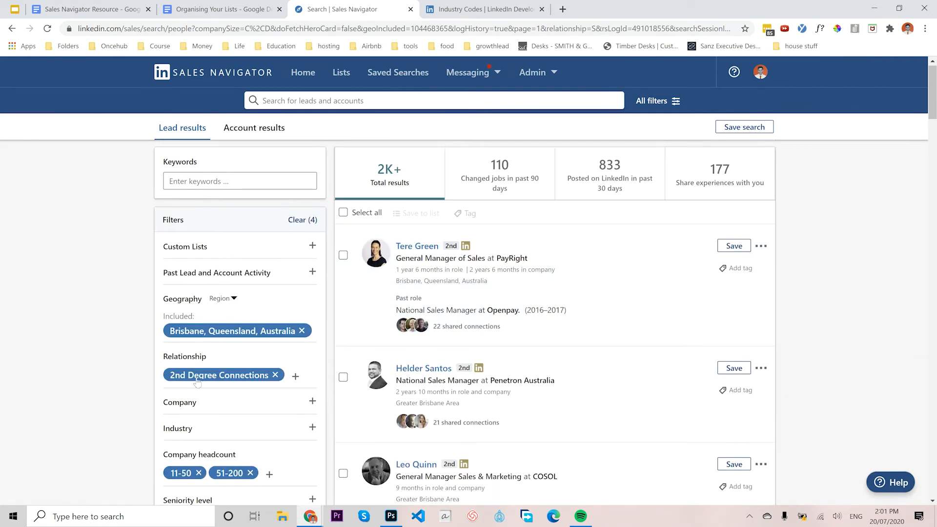
scroll(197, 382, "down", 5)
type("consultant")
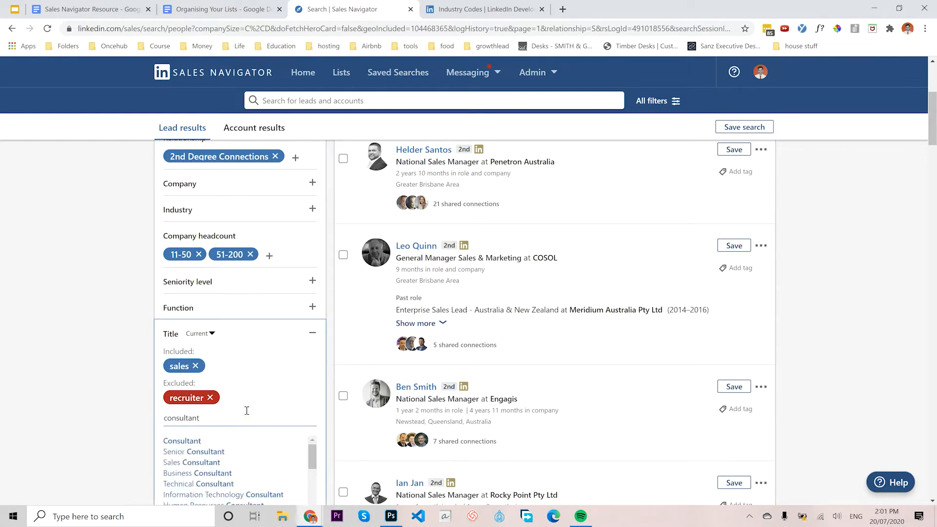
key("Return")
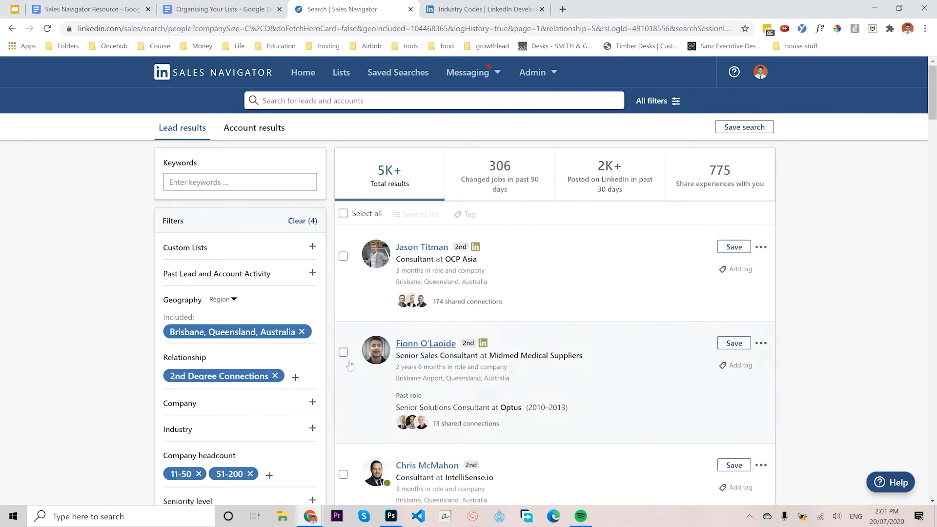
scroll(163, 343, "down", 5)
mouse_move(257, 322)
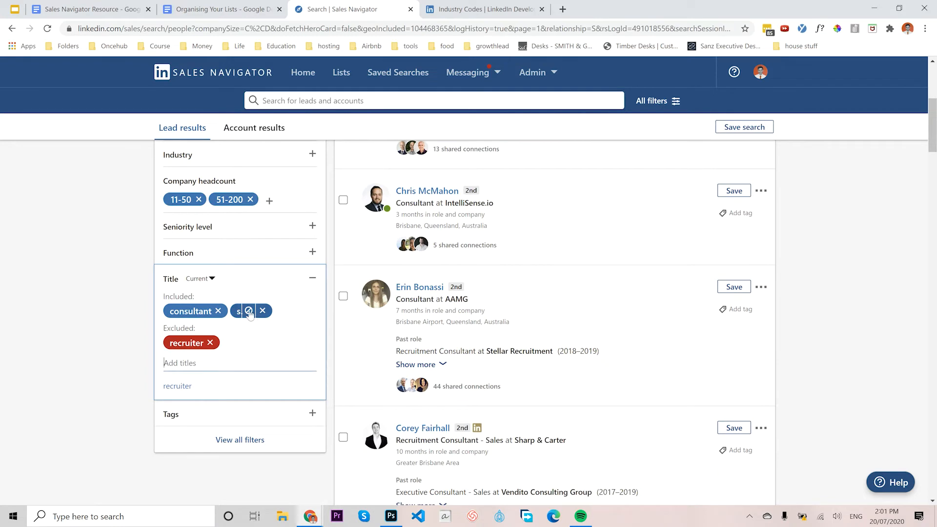
left_click(250, 313)
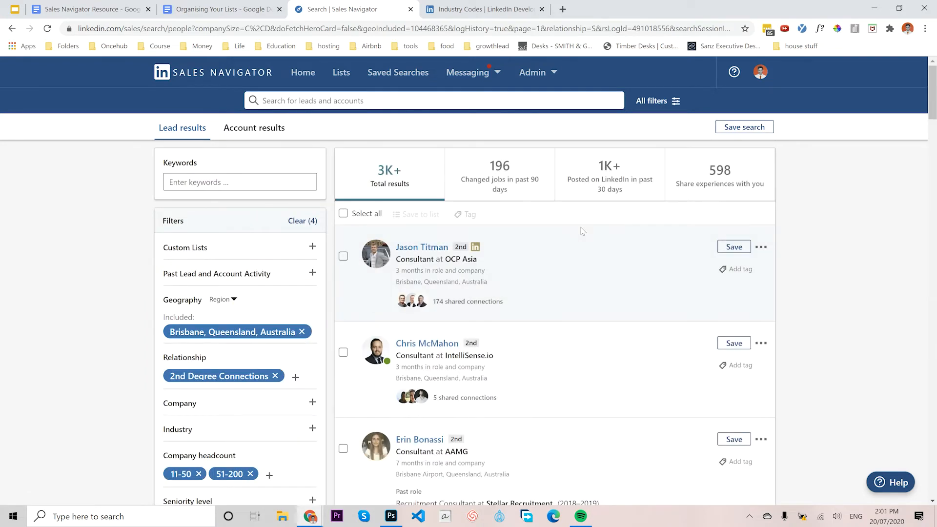
scroll(148, 334, "down", 1)
scroll(148, 334, "down", 3)
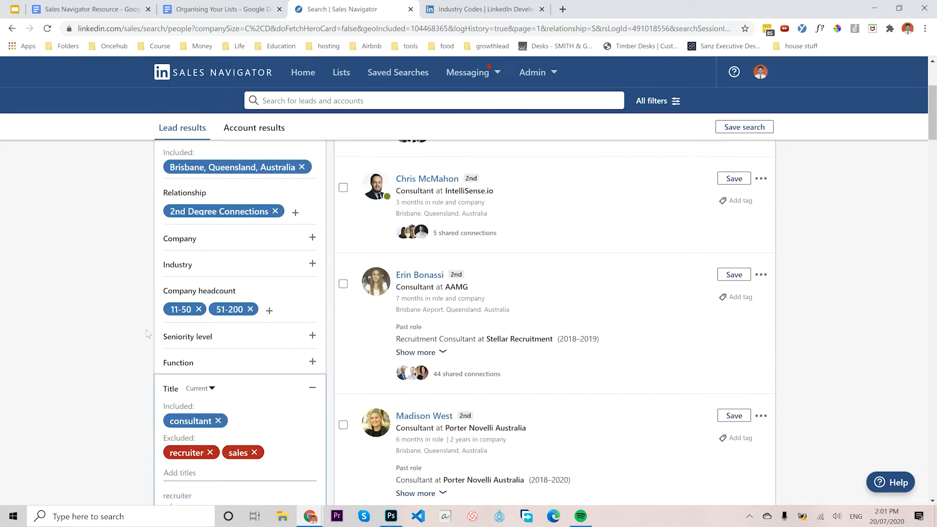
left_click(241, 453)
Switch "consultant" to an excluded title and review the included and excluded titles against the updated lead results
scroll(251, 371, "down", 3)
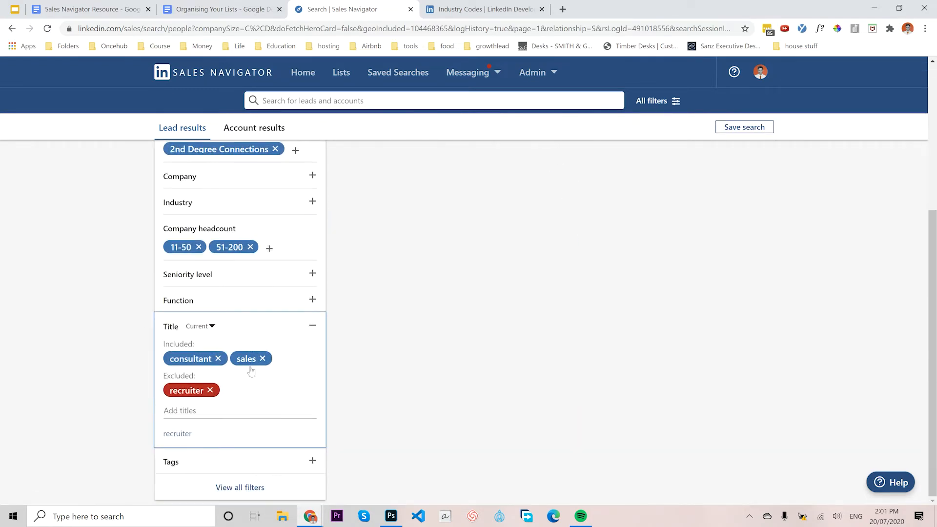
left_click(206, 359)
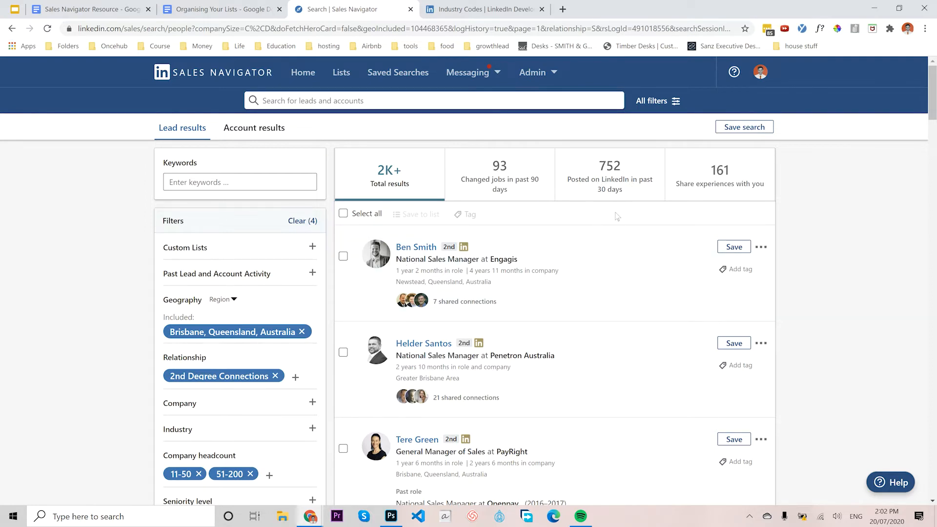
scroll(221, 350, "down", 7)
mouse_move(199, 295)
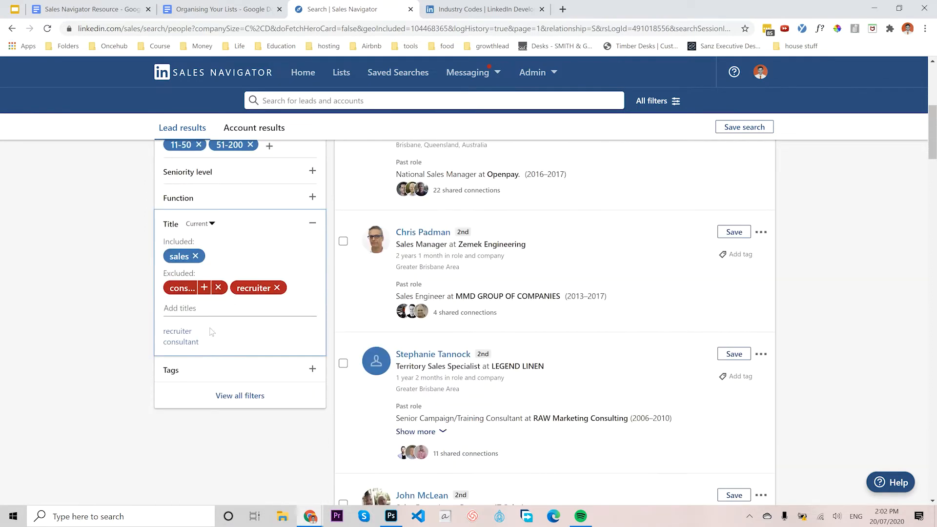
scroll(220, 309, "up", 7)
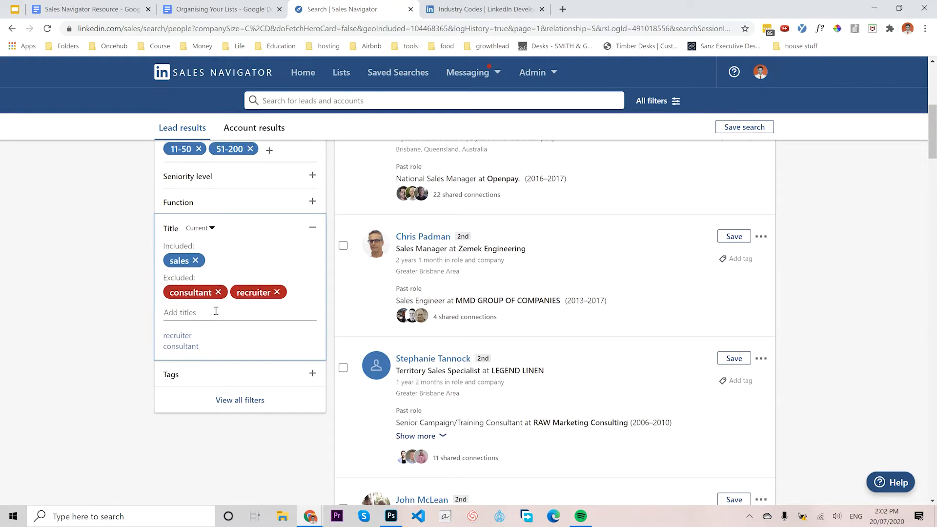
scroll(234, 311, "down", 9)
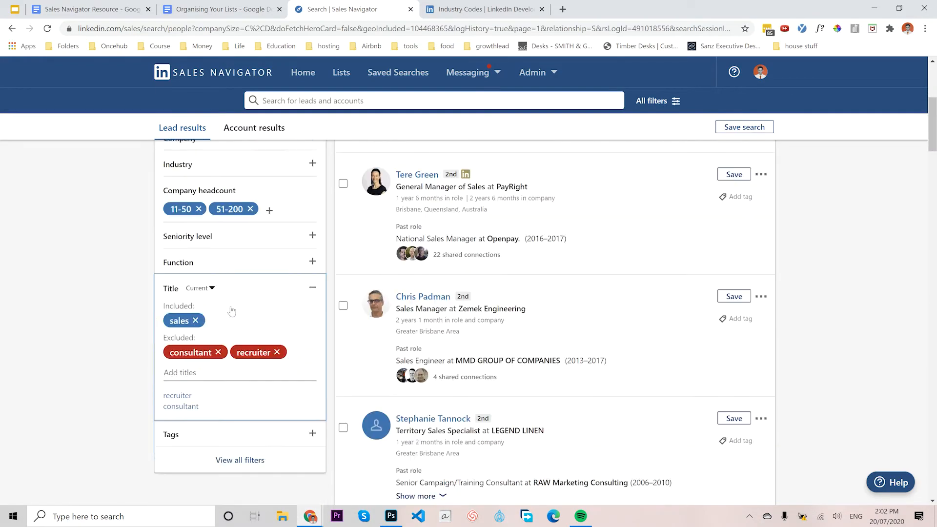
scroll(222, 274, "up", 6)
scroll(230, 258, "down", 5)
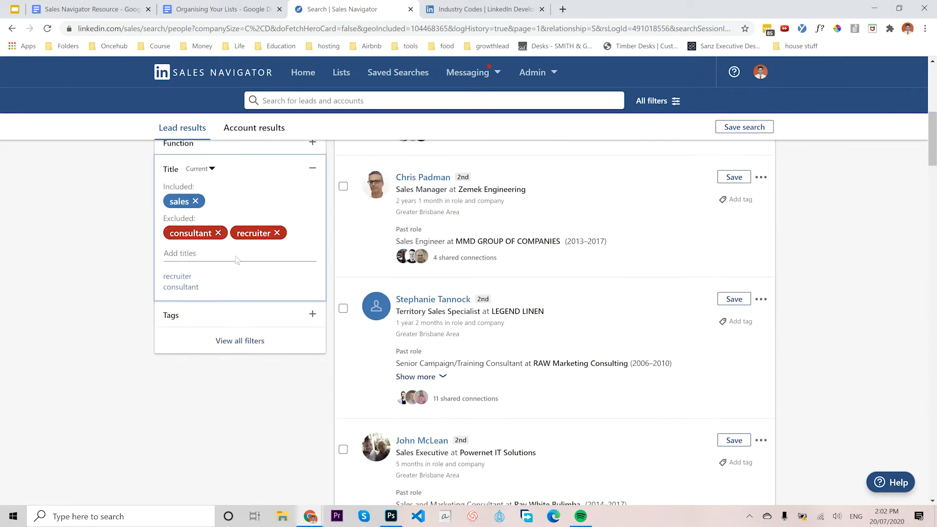
scroll(251, 249, "up", 8)
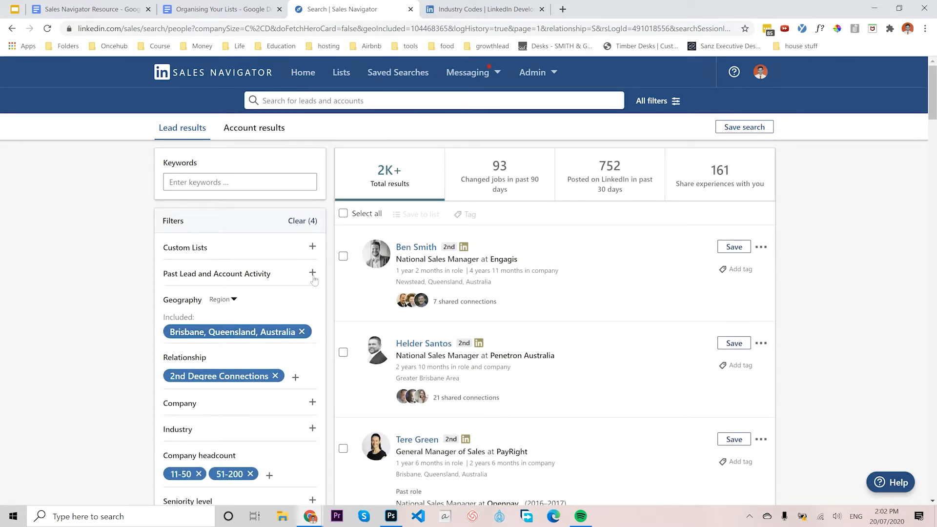
Narrow the results to leads who posted on LinkedIn in the past 30 days and open the last results page, 31
mouse_move(287, 336)
left_click(584, 173)
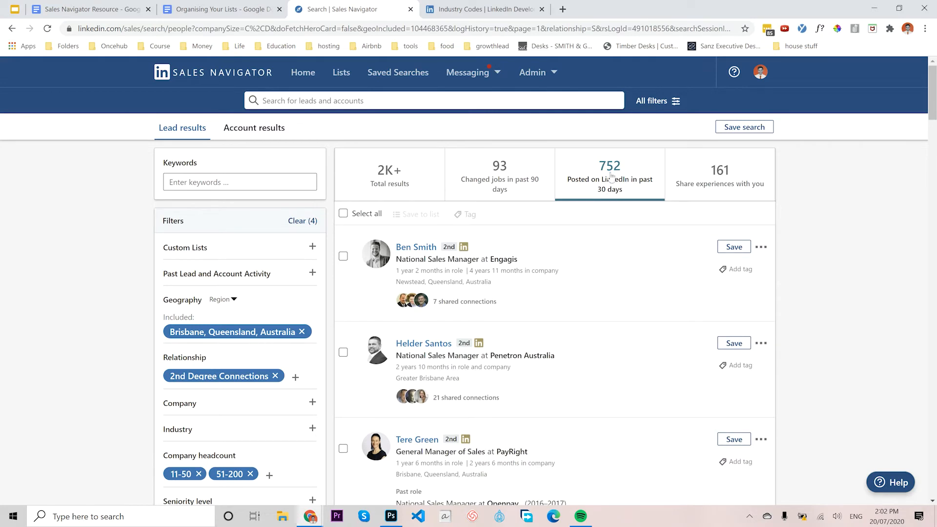
scroll(273, 279, "down", 15)
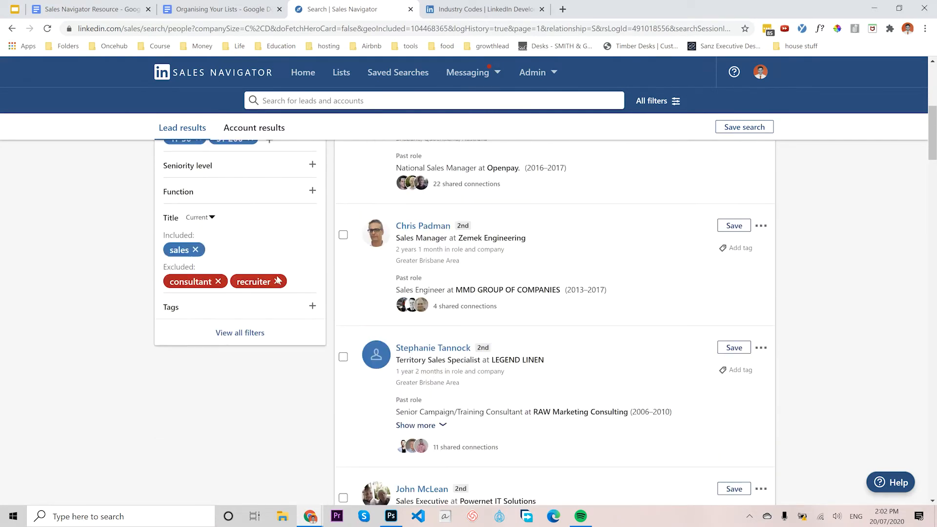
scroll(569, 355, "down", 15)
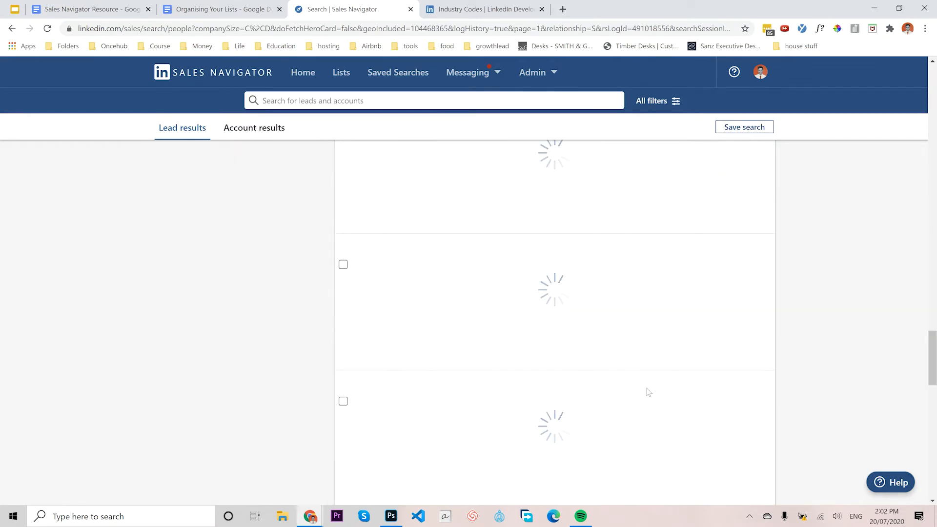
scroll(664, 469, "down", 2)
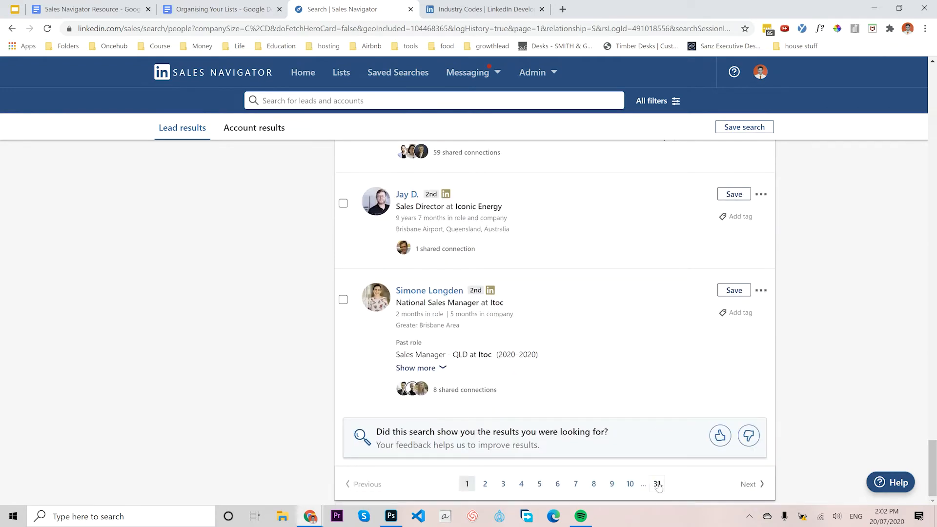
scroll(660, 439, "up", 10)
scroll(672, 419, "down", 10)
left_click(656, 484)
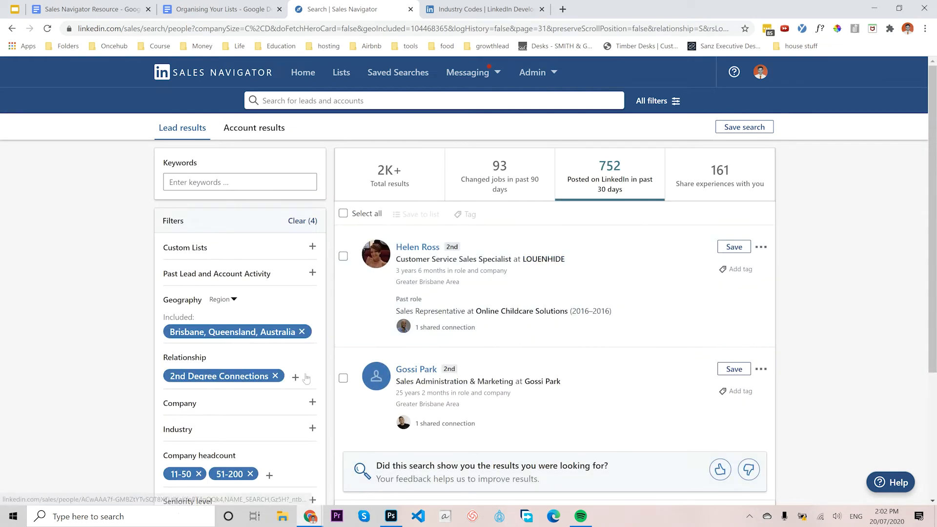
Review the leads and active filters on the last results page, and go back to page 30
scroll(247, 315, "down", 4)
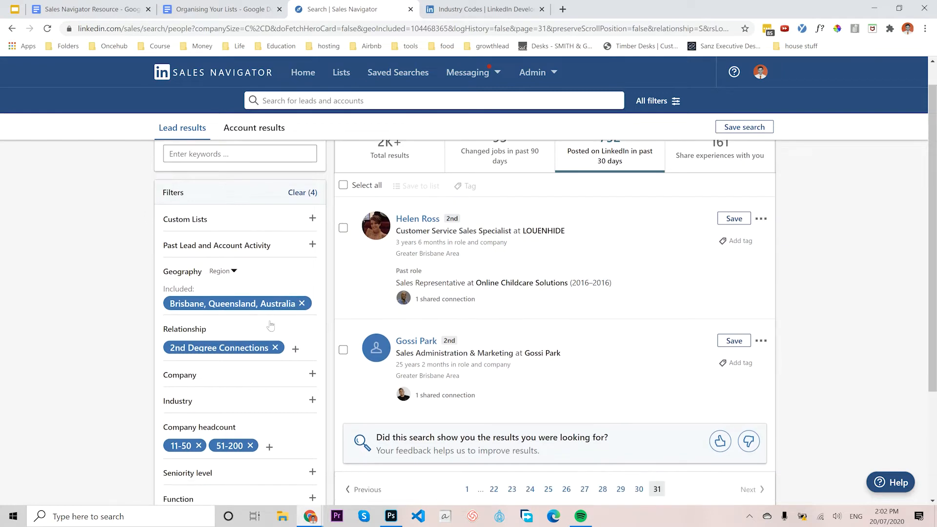
scroll(246, 315, "up", 4)
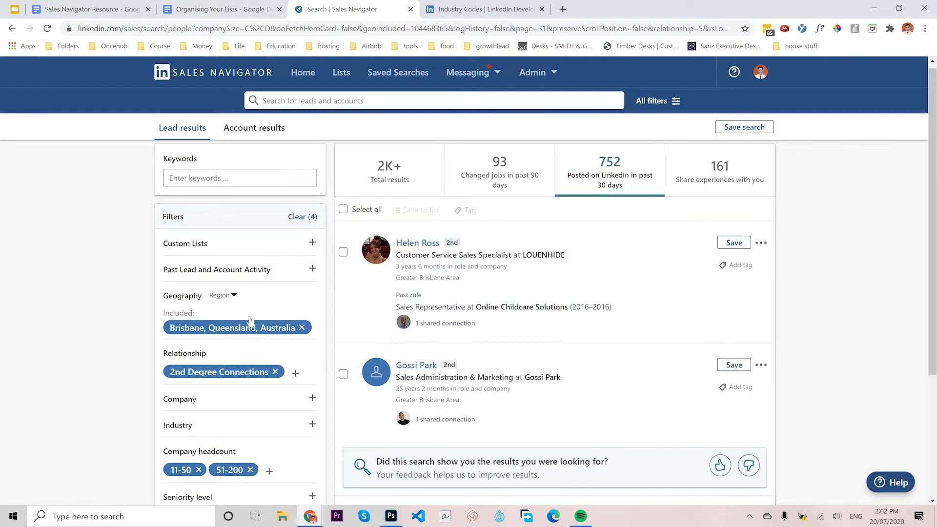
scroll(251, 324, "down", 4)
scroll(520, 348, "up", 4)
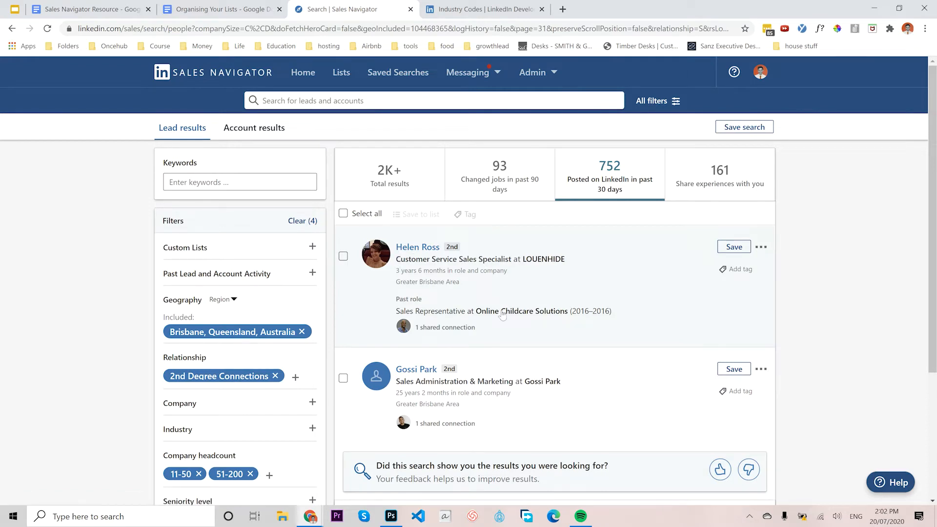
scroll(502, 315, "down", 2)
left_click(638, 405)
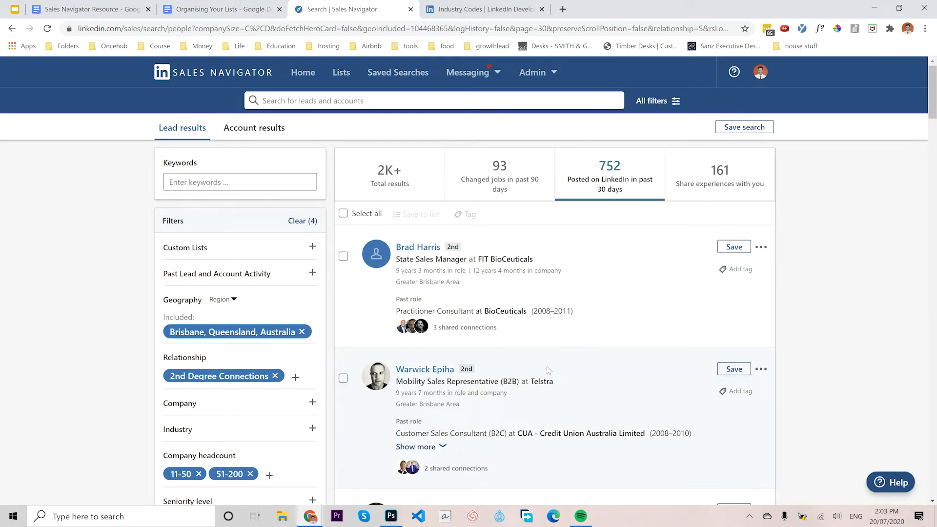
Examine the job titles and companies of the leads on page 30 for poor matches, marking the word "Reidential" in one title
scroll(548, 370, "down", 5)
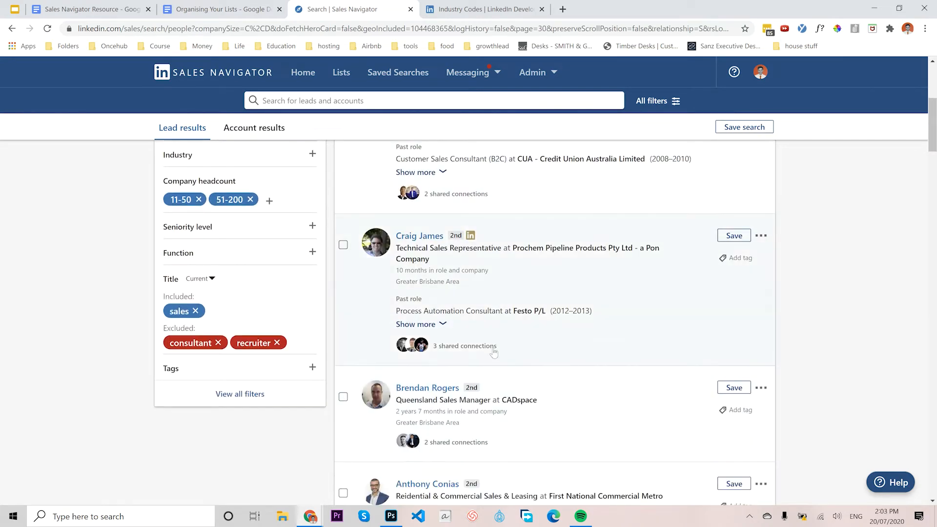
scroll(494, 352, "down", 3)
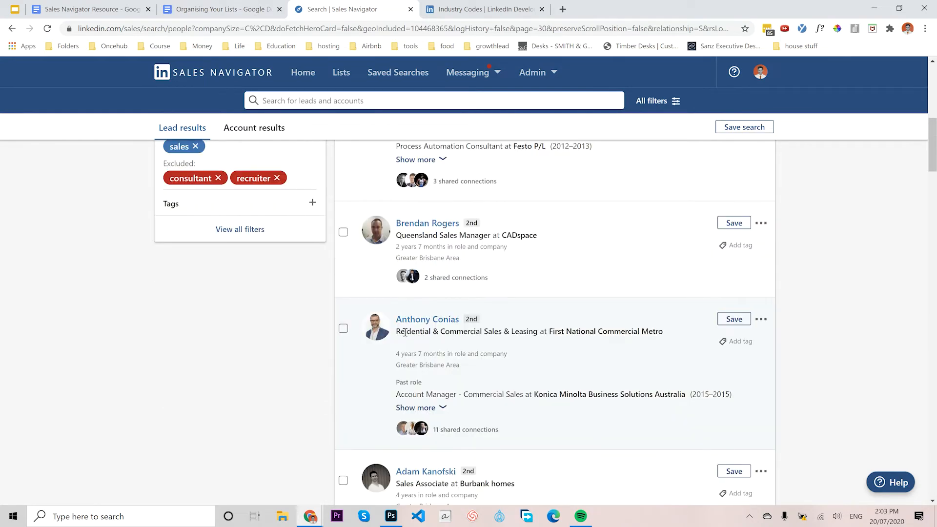
double_click(405, 332)
scroll(549, 327, "down", 2)
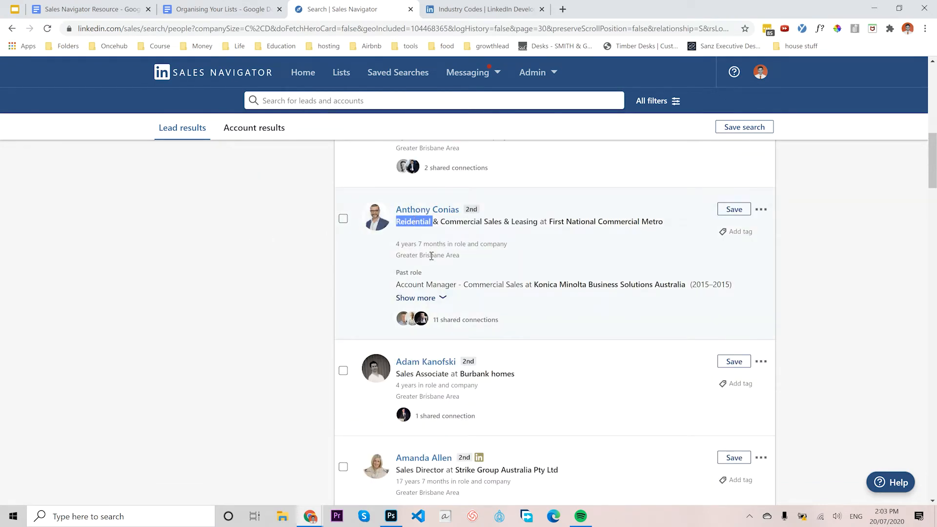
scroll(471, 337, "down", 2)
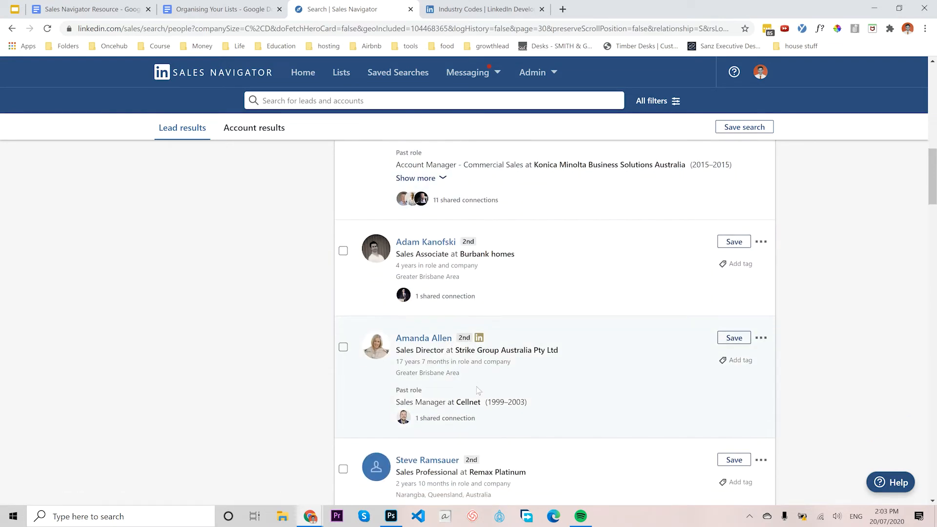
scroll(537, 288, "down", 2)
scroll(537, 288, "down", 4)
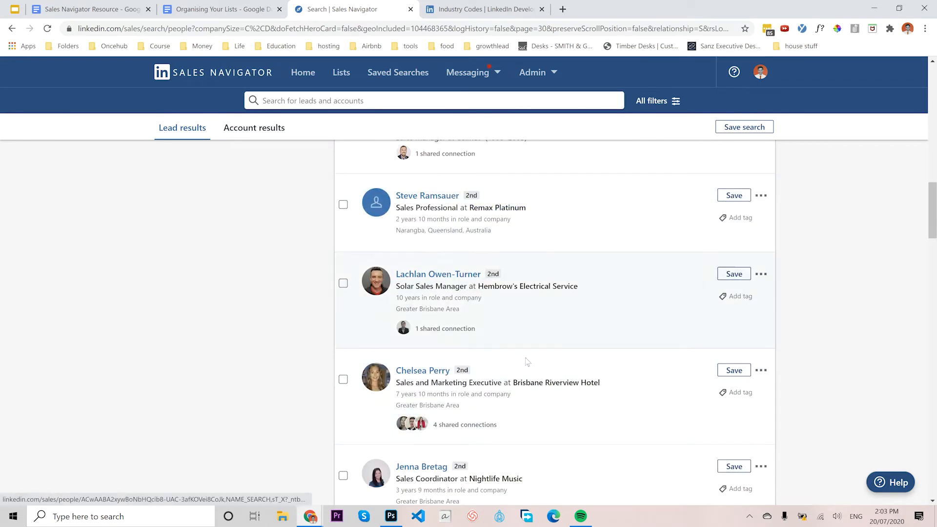
scroll(527, 361, "down", 3)
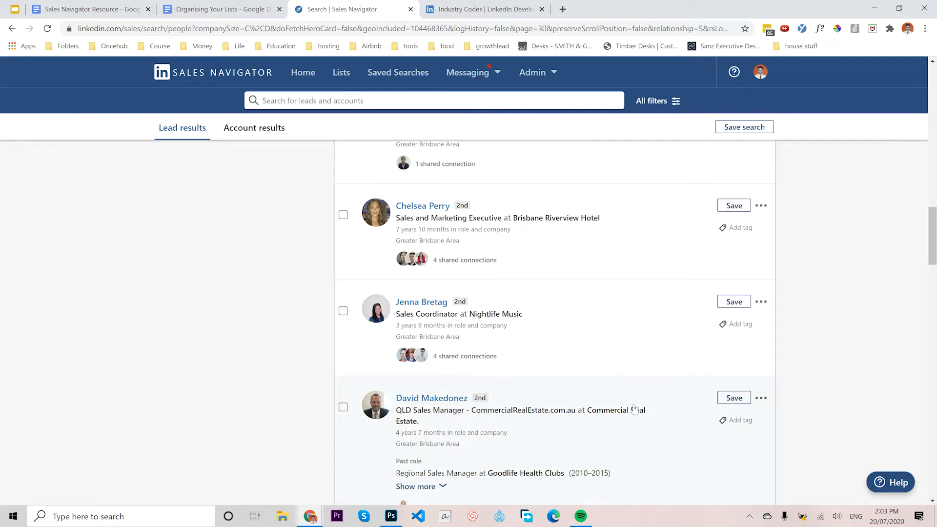
scroll(477, 361, "up", 4)
scroll(477, 360, "up", 20)
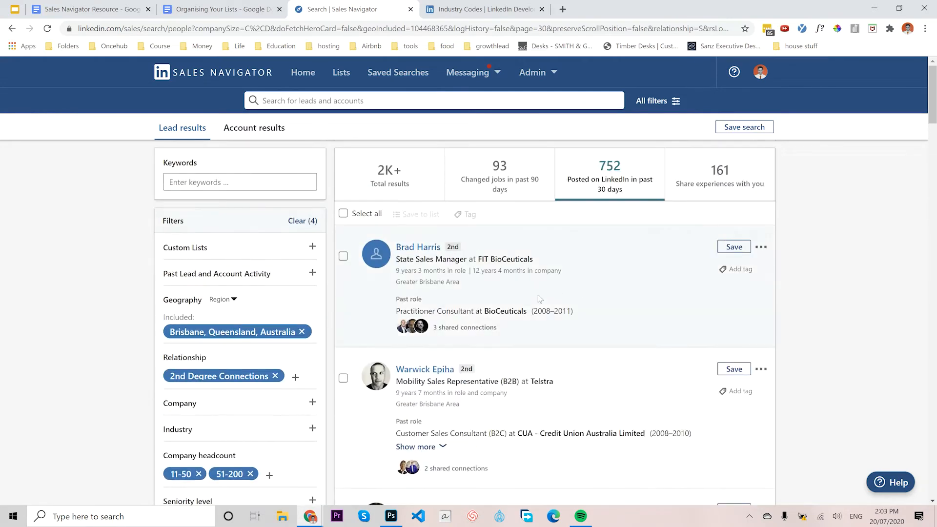
scroll(507, 330, "down", 3)
scroll(508, 330, "down", 7)
scroll(500, 328, "up", 3)
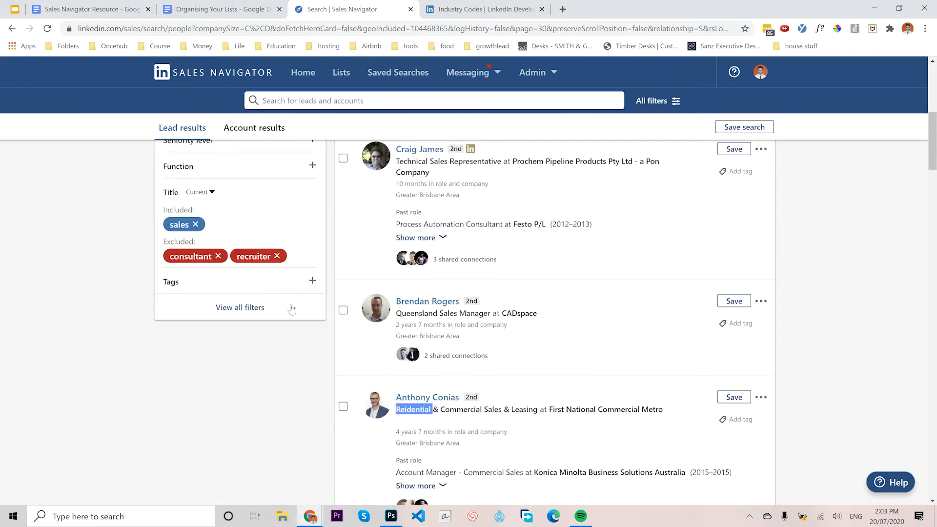
scroll(393, 341, "down", 4)
scroll(403, 347, "down", 1)
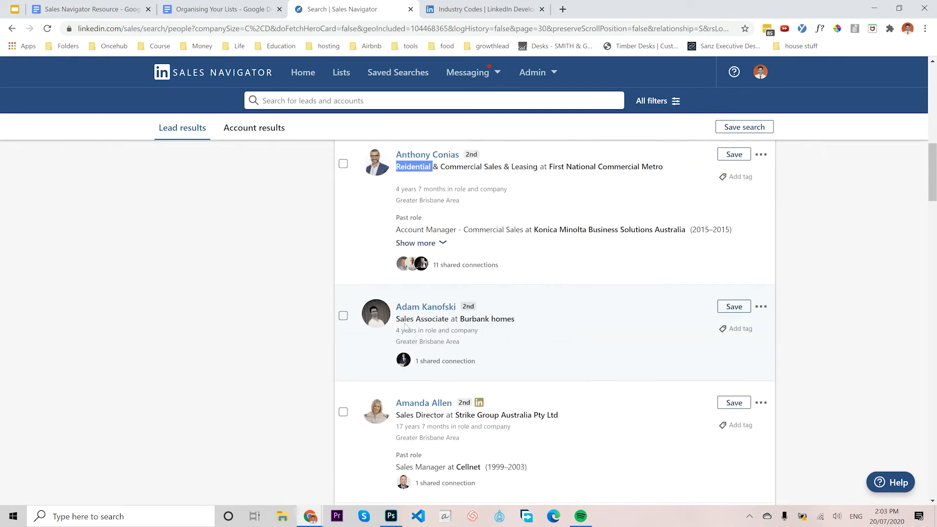
Add "admin" to the title filter as an excluded title and review the updated leads against the title filters
double_click(441, 319)
scroll(294, 280, "up", 11)
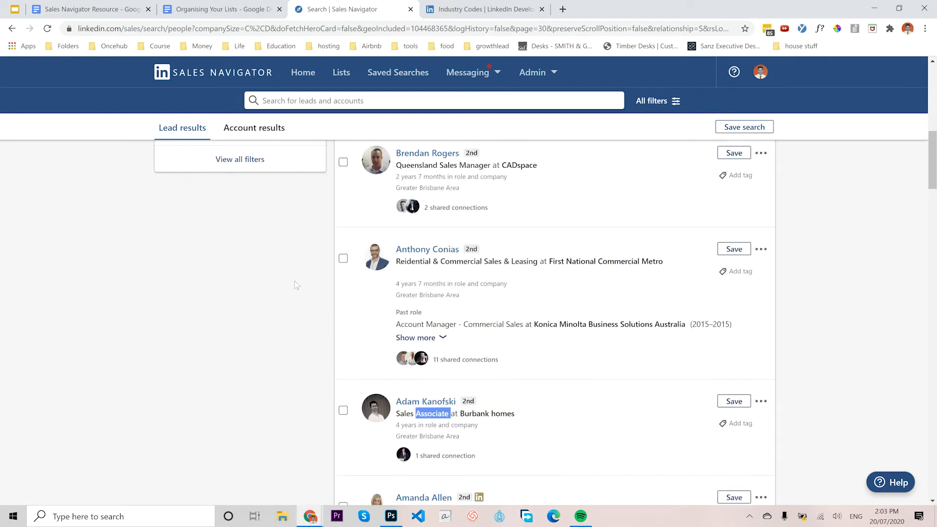
scroll(260, 309, "down", 5)
left_click(261, 310)
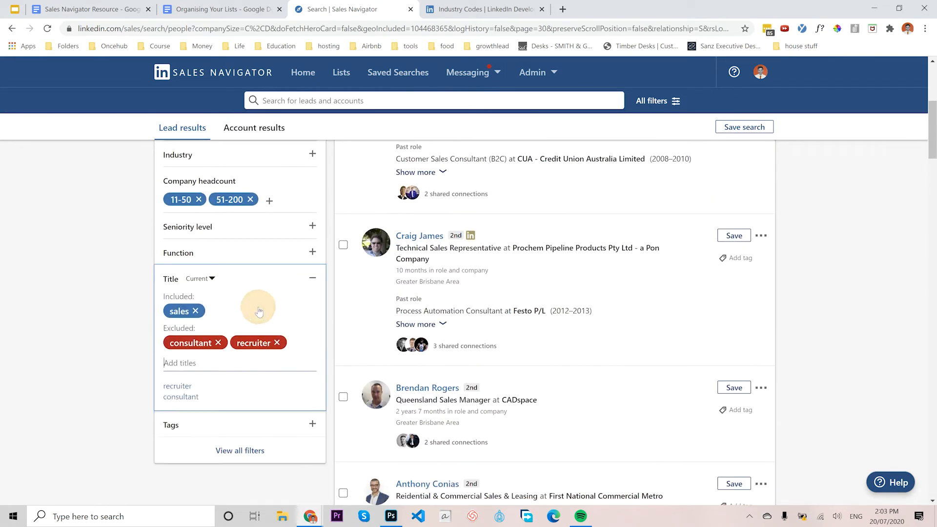
type("admin")
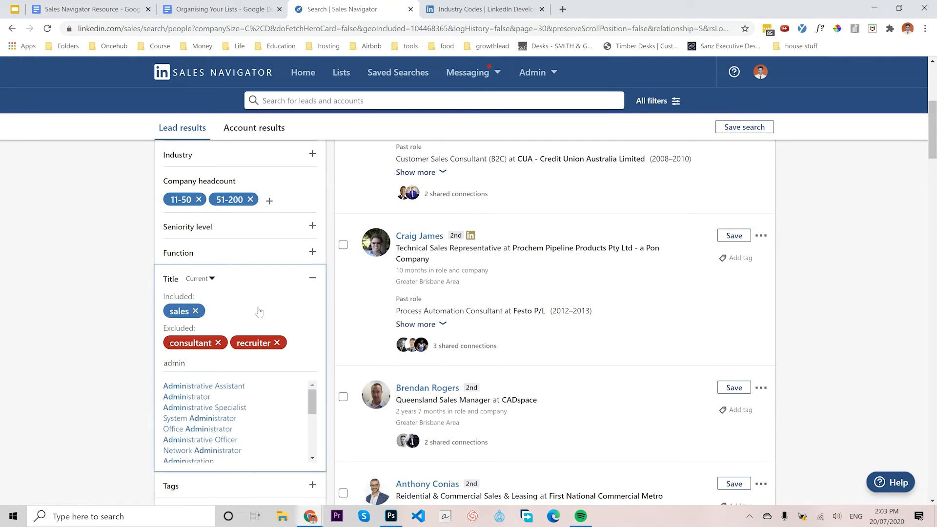
key("Return")
scroll(231, 376, "down", 2)
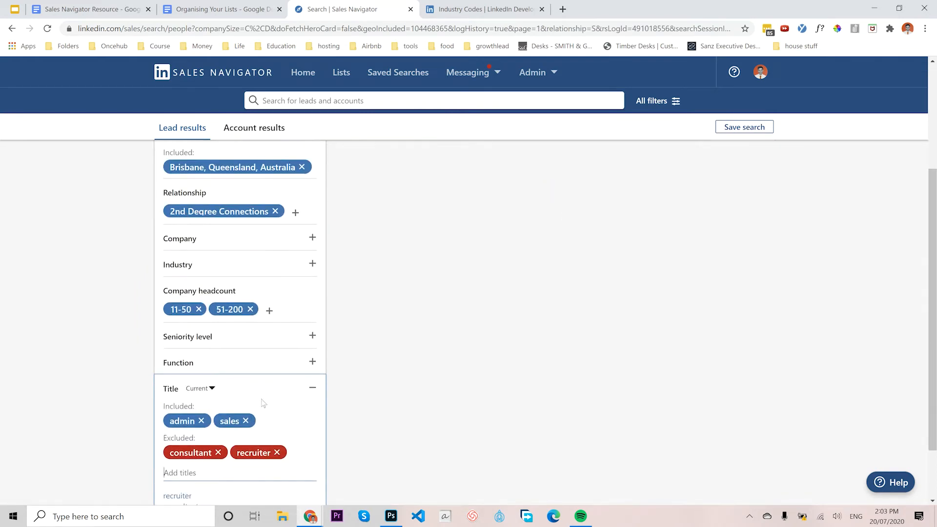
left_click(189, 422)
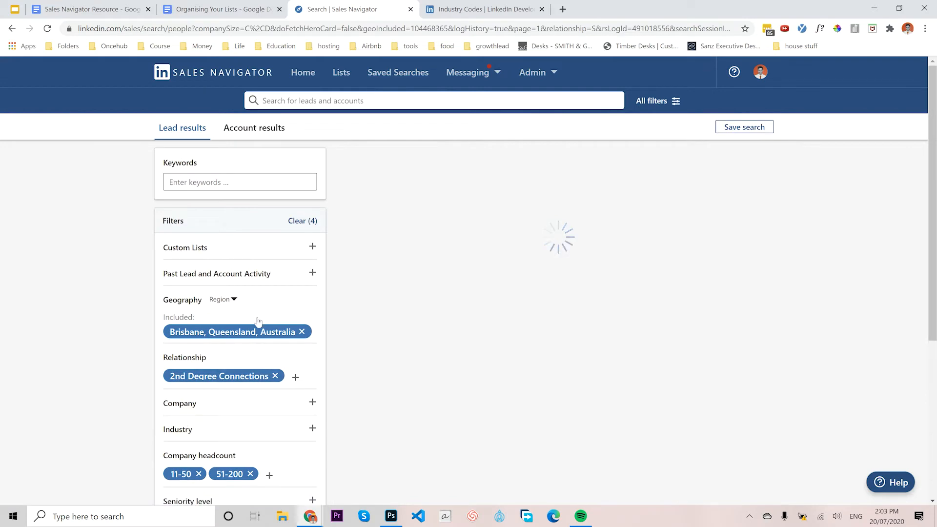
scroll(249, 362, "down", 10)
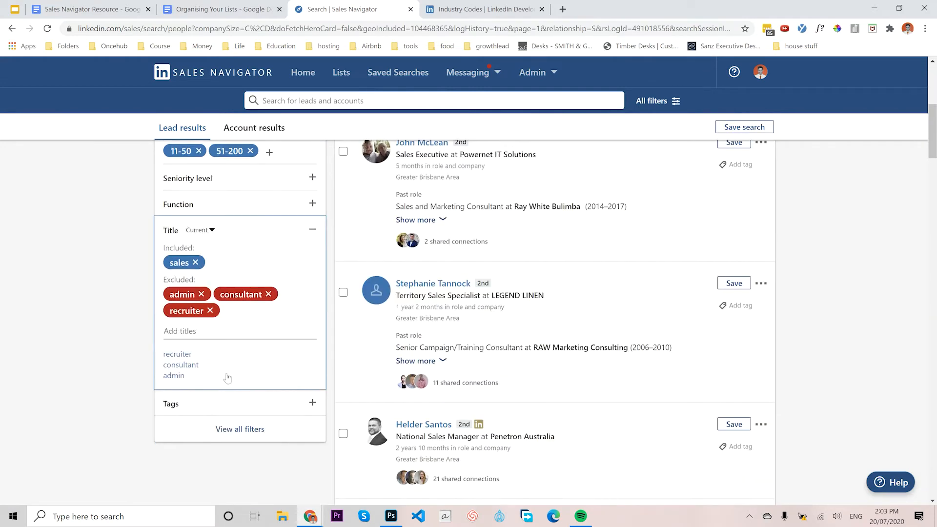
scroll(268, 318, "up", 10)
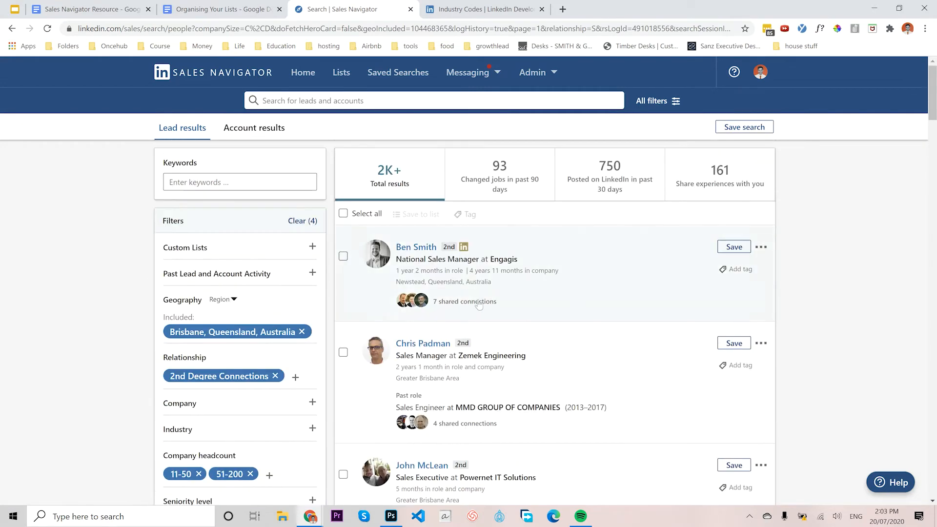
scroll(272, 331, "down", 3)
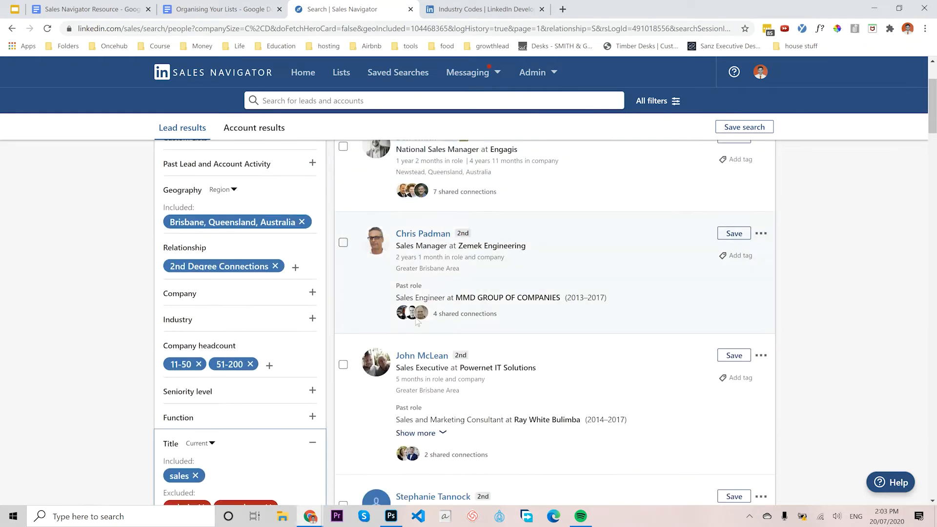
scroll(269, 332, "down", 2)
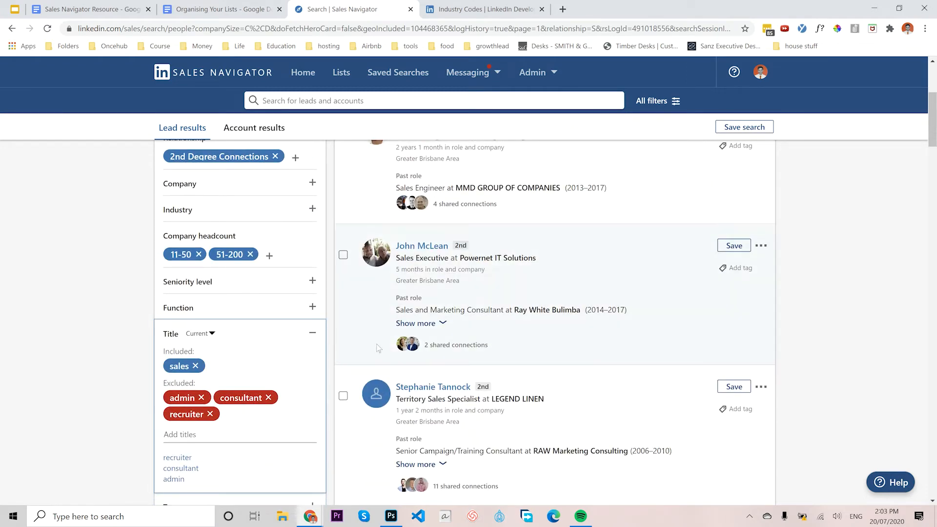
scroll(232, 381, "down", 2)
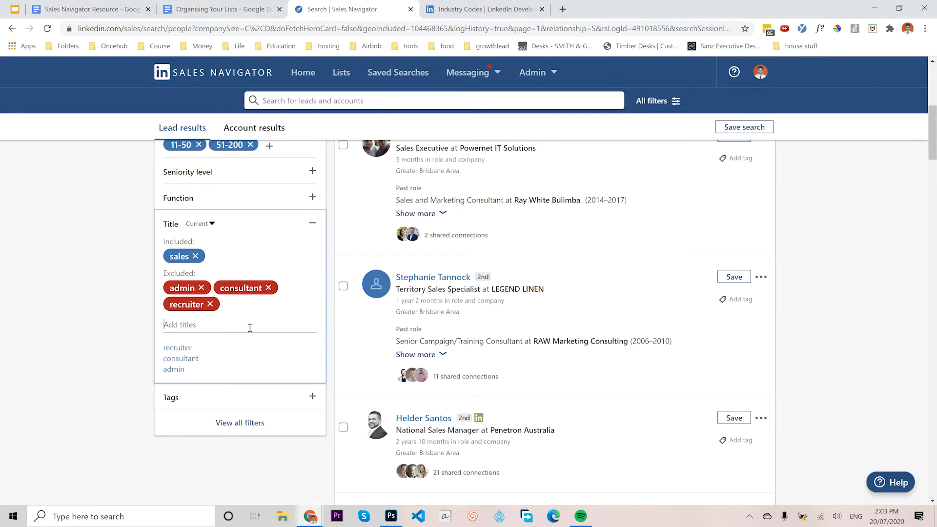
Add Australia to the included geography regions alongside Brisbane
scroll(249, 325, "up", 7)
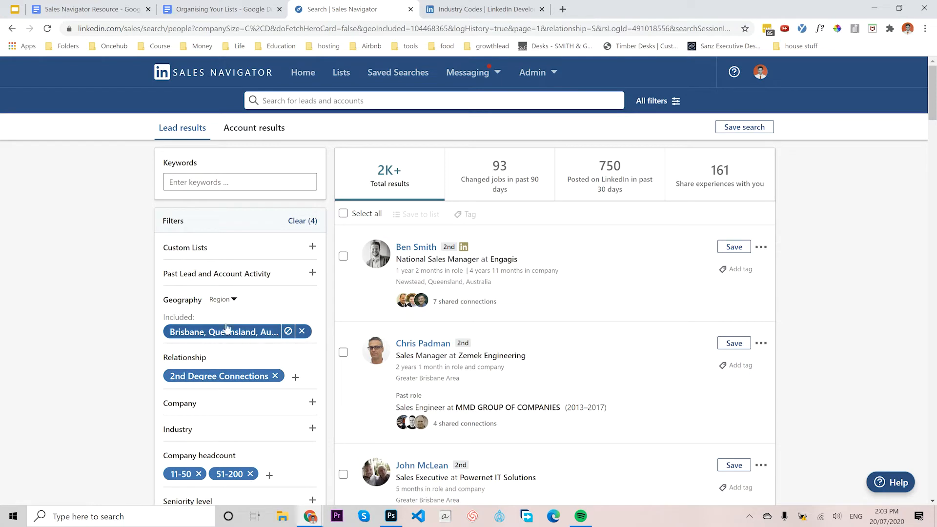
left_click(318, 330)
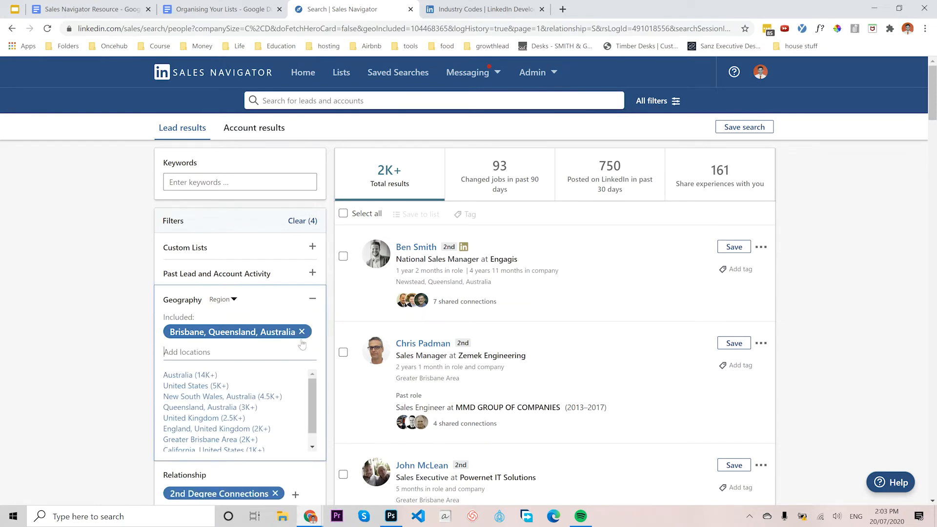
type("australia")
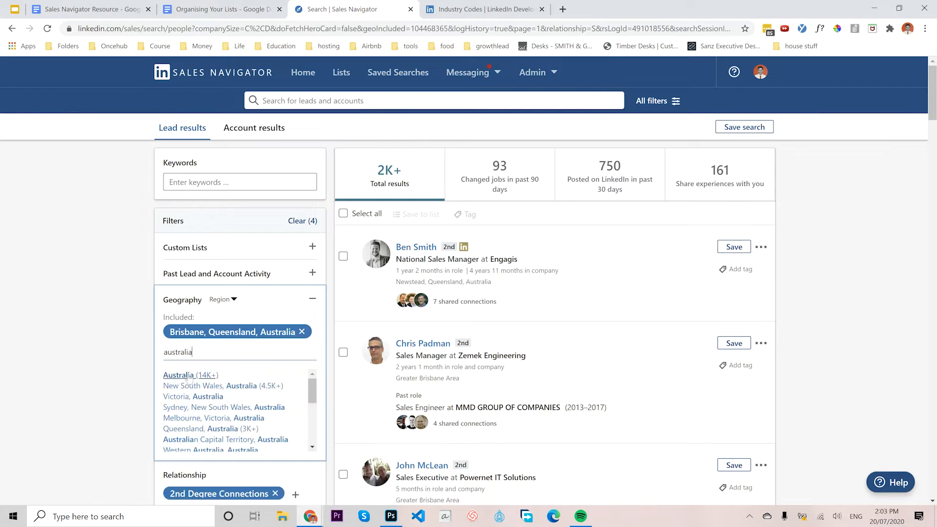
left_click(188, 377)
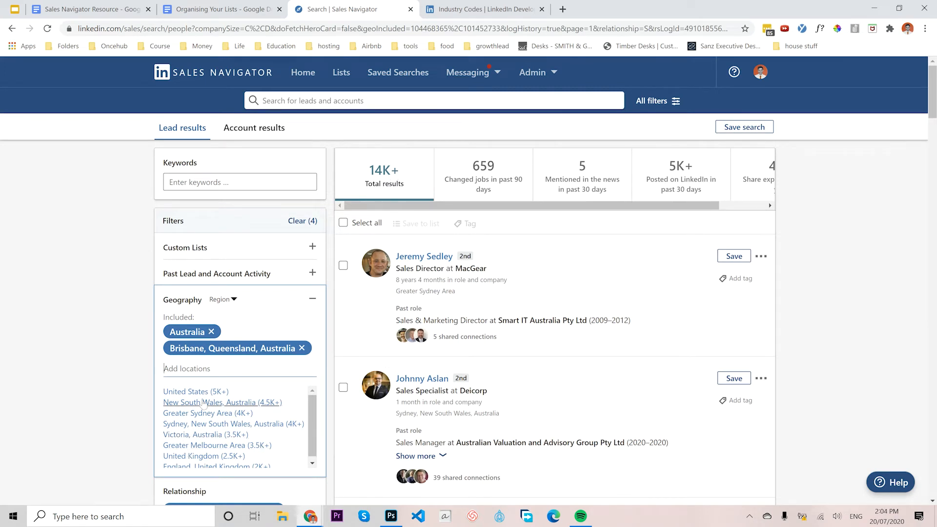
Add "Sydney, New South Wales, Australia" and "Melbourne, Victoria, Australia" to the included geography regions
mouse_move(199, 323)
mouse_move(238, 355)
mouse_move(299, 348)
left_click(195, 366)
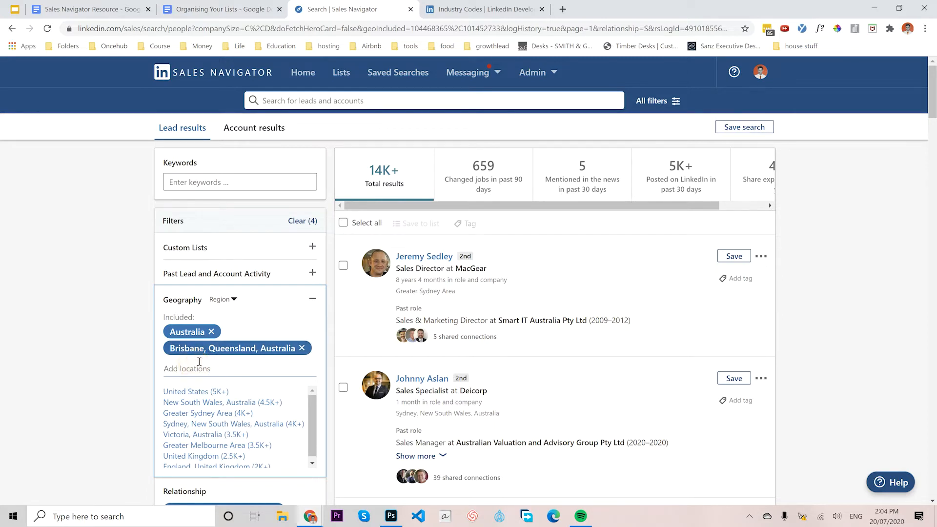
type("sydney")
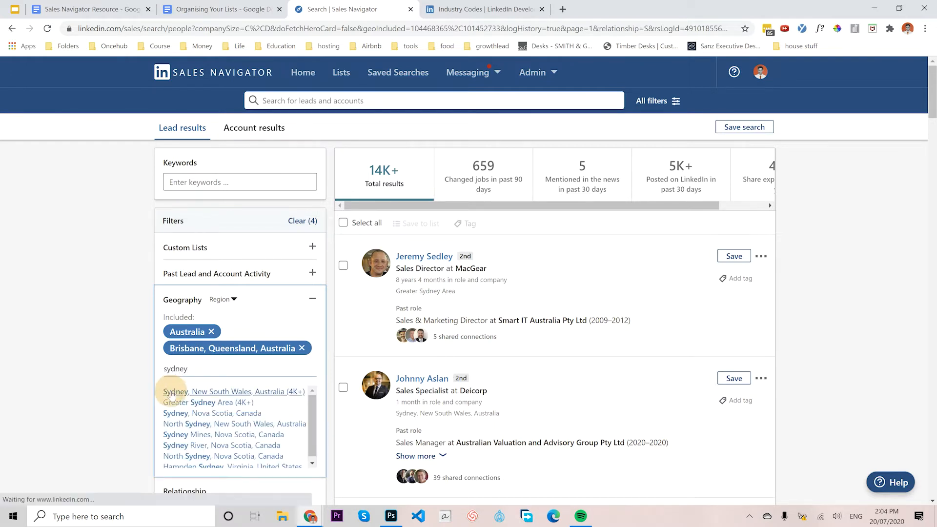
left_click(172, 391)
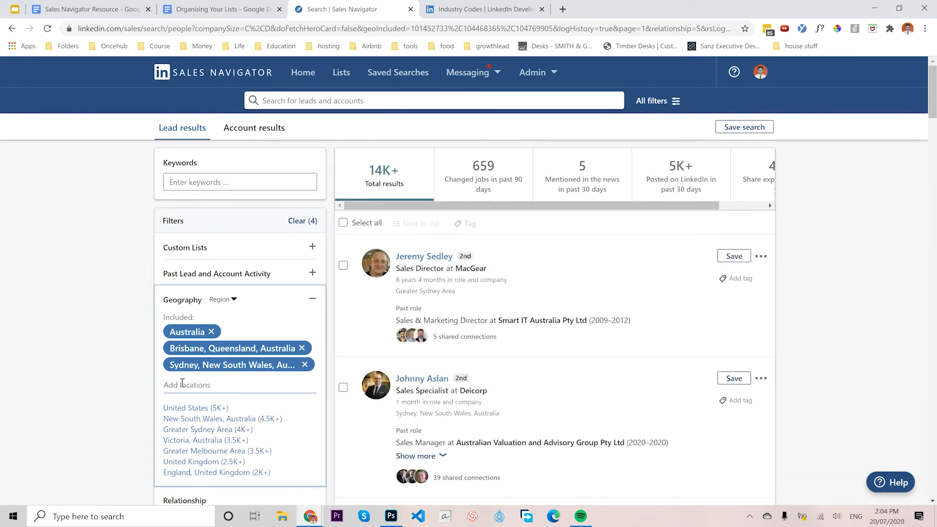
type("mel")
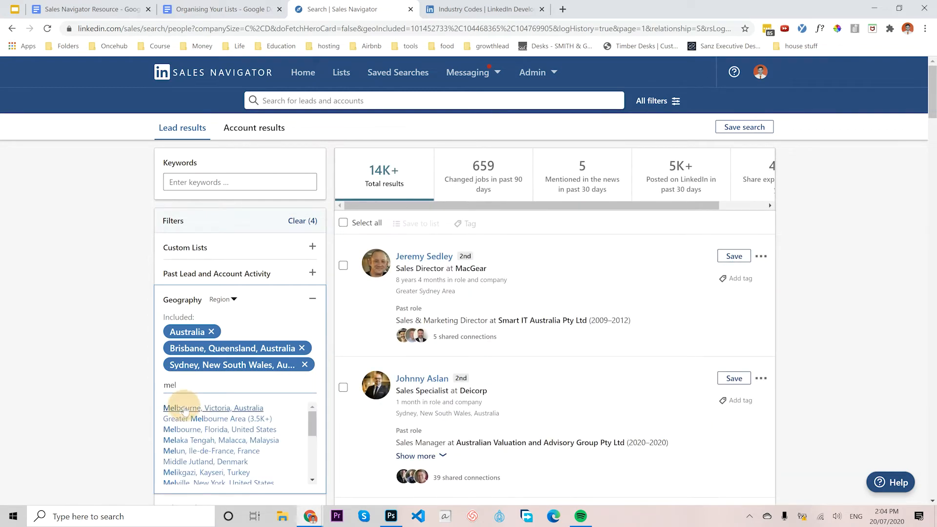
left_click(184, 408)
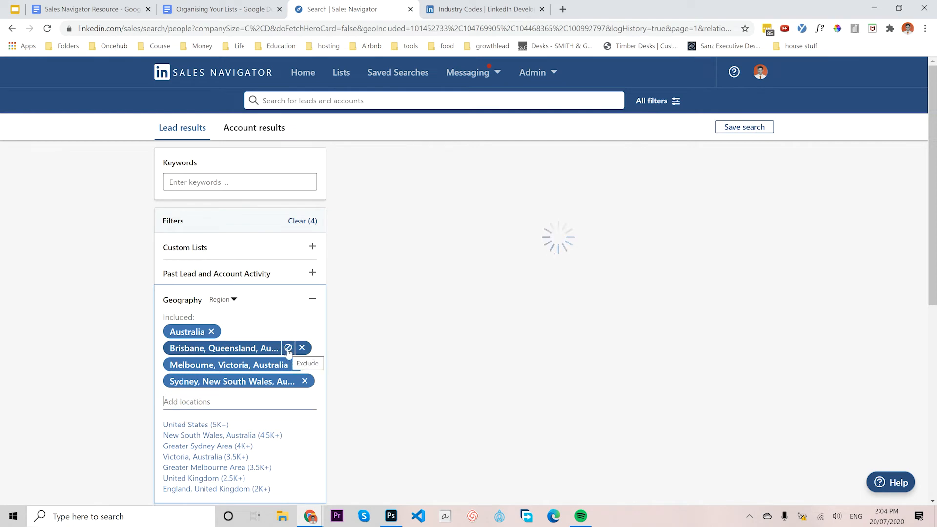
Switch Brisbane, Melbourne and Sydney to excluded regions, keeping Australia included
left_click(288, 348)
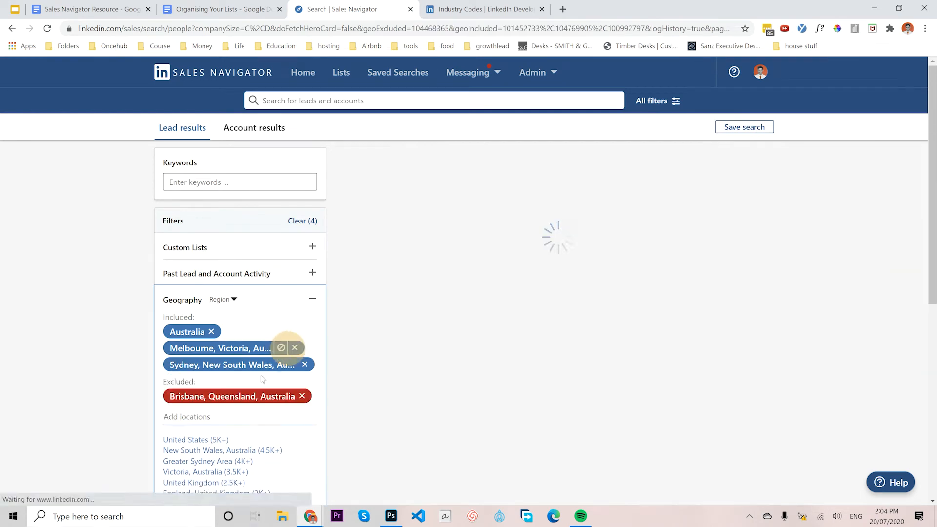
left_click(282, 348)
left_click(290, 348)
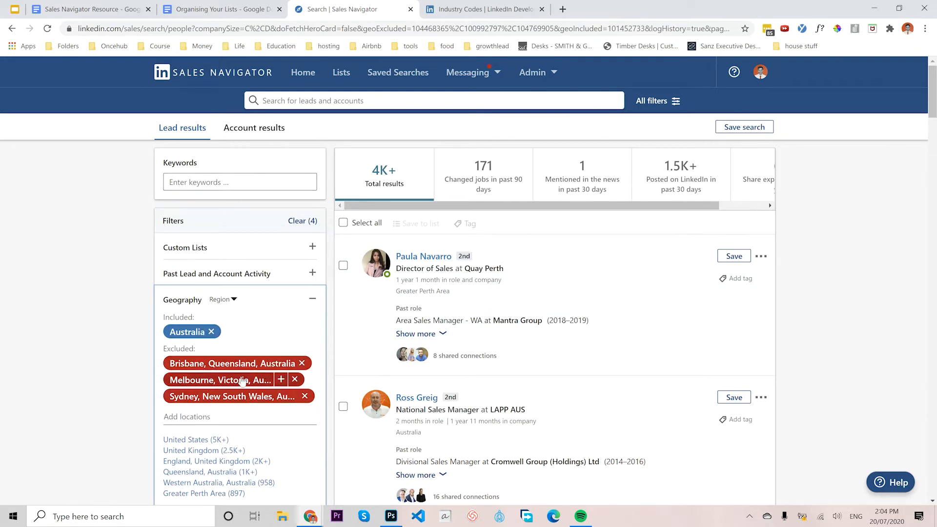
Look through the available options of the Relationship, Company and Seniority level filters
scroll(232, 377, "down", 2)
scroll(231, 377, "down", 2)
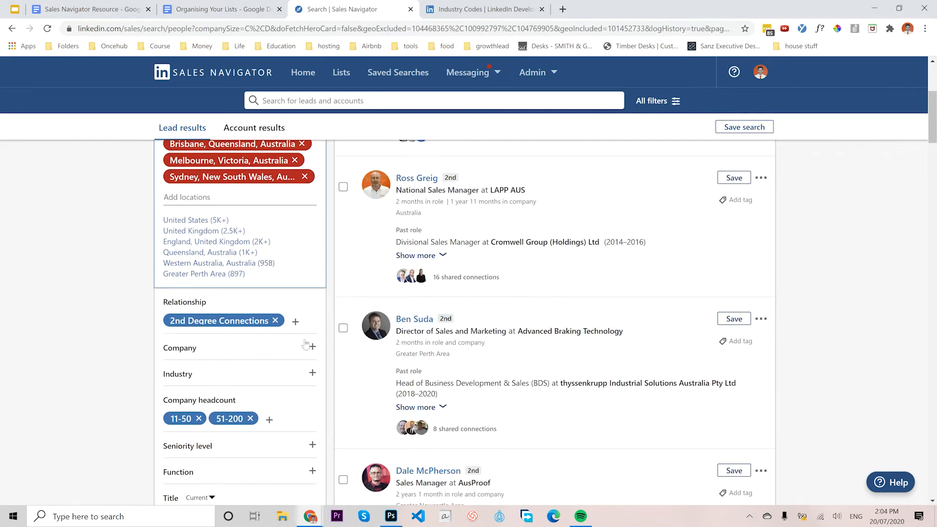
left_click(296, 323)
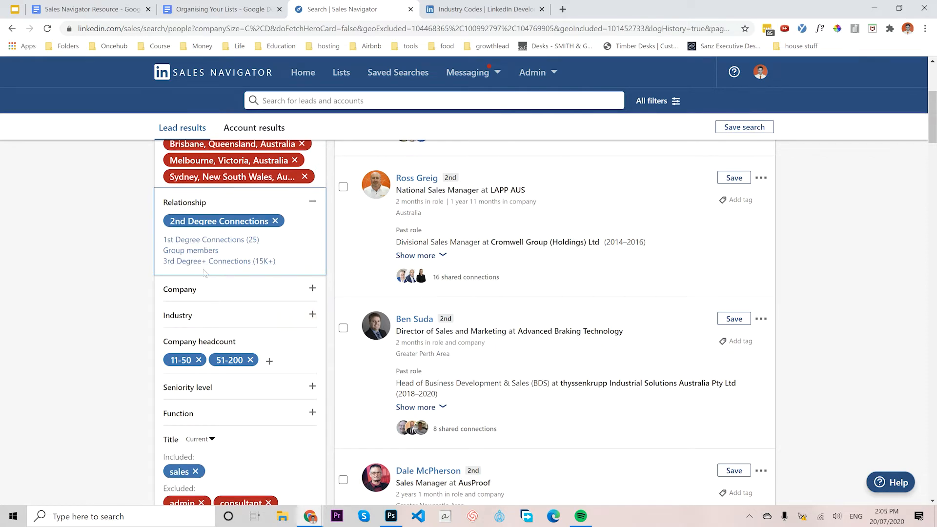
left_click(198, 292)
scroll(176, 470, "down", 2)
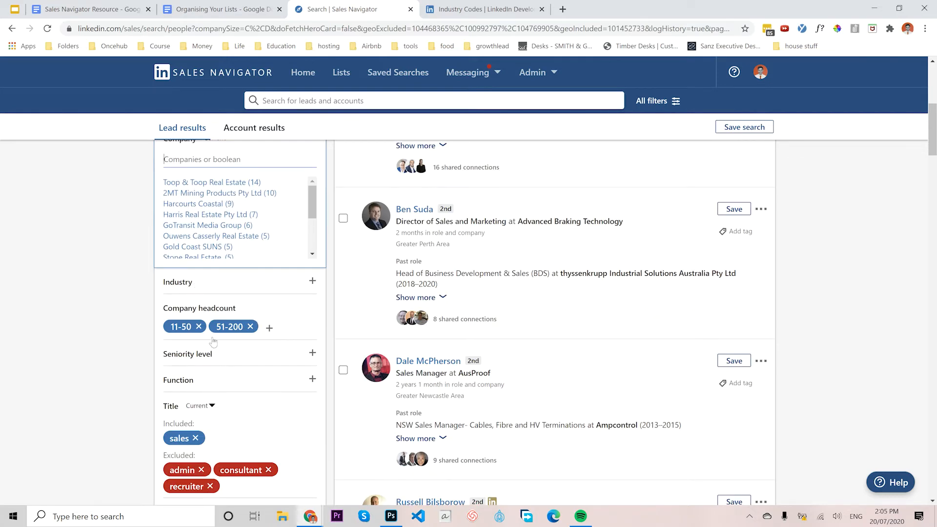
scroll(250, 372, "down", 2)
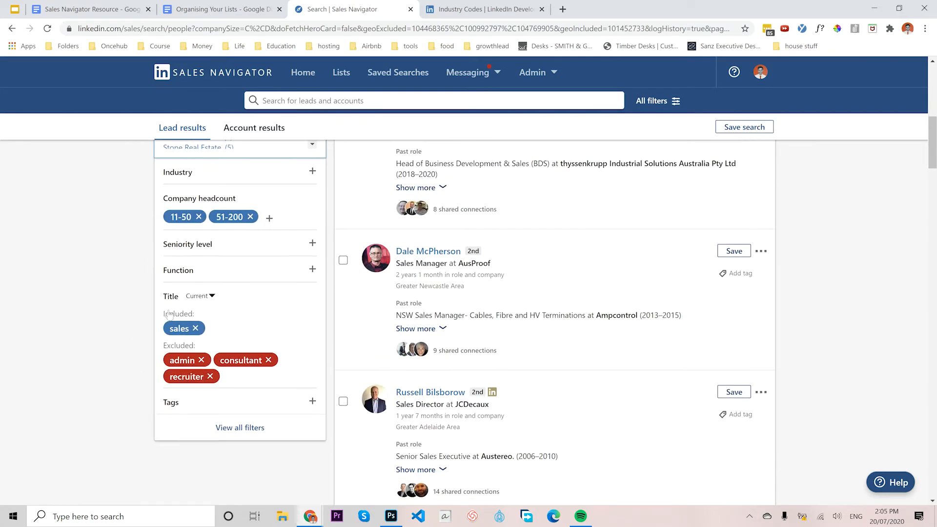
left_click(199, 250)
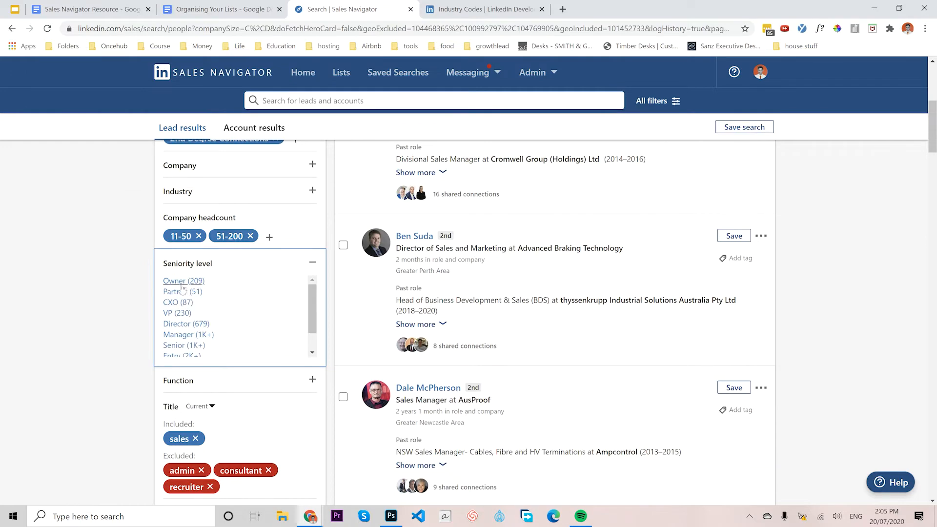
scroll(185, 332, "down", 3)
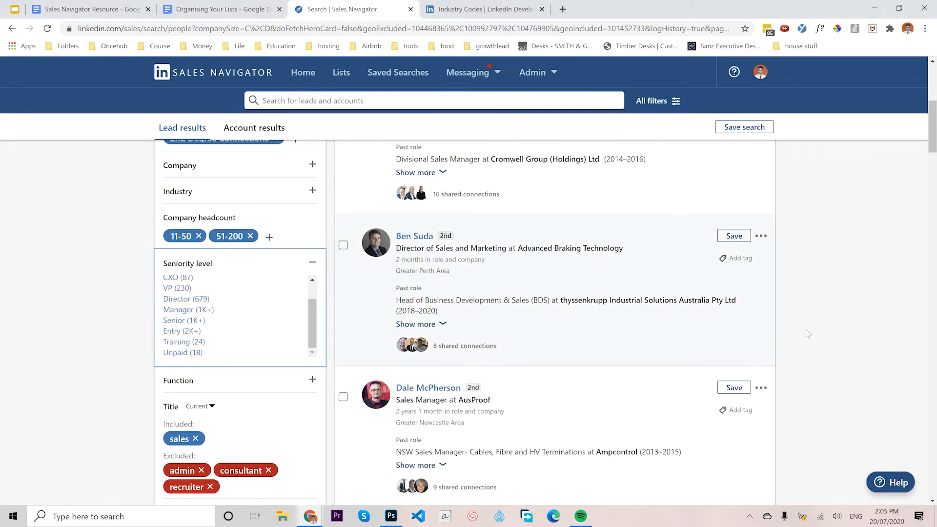
Review the excluded cities and job titles against the leads found in the rest of Australia
scroll(673, 397, "down", 5)
scroll(485, 394, "up", 15)
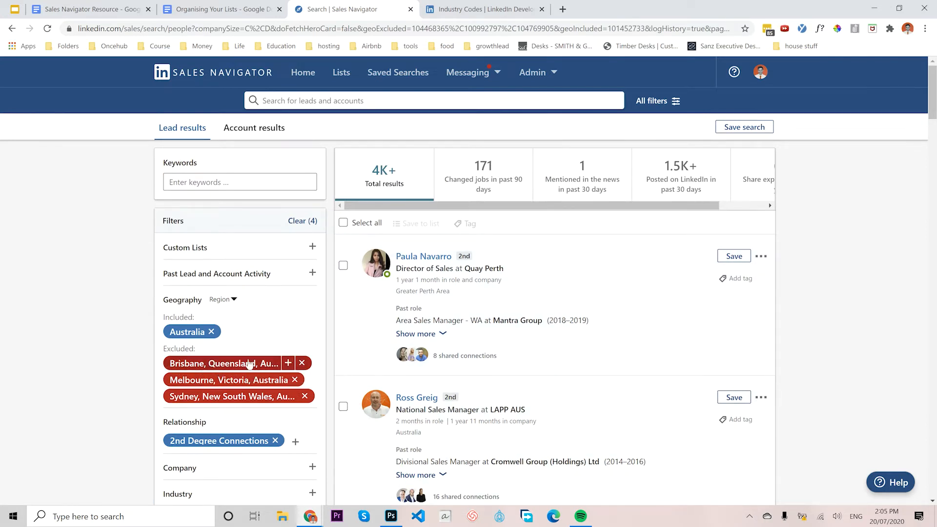
scroll(230, 372, "down", 9)
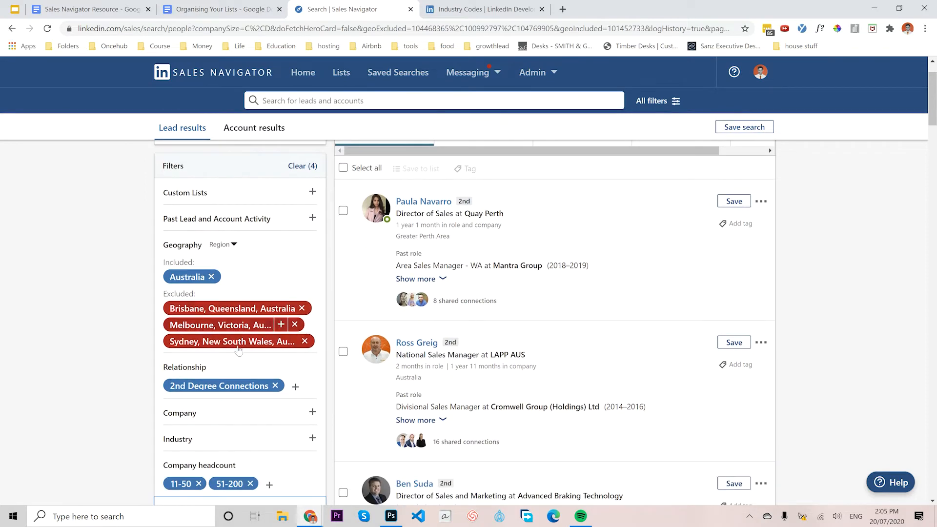
scroll(214, 359, "down", 1)
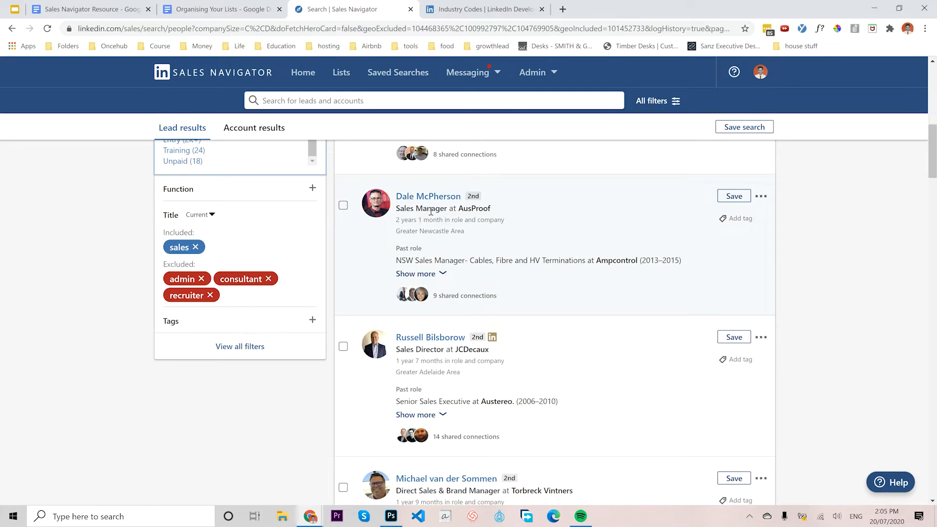
scroll(298, 338, "up", 1)
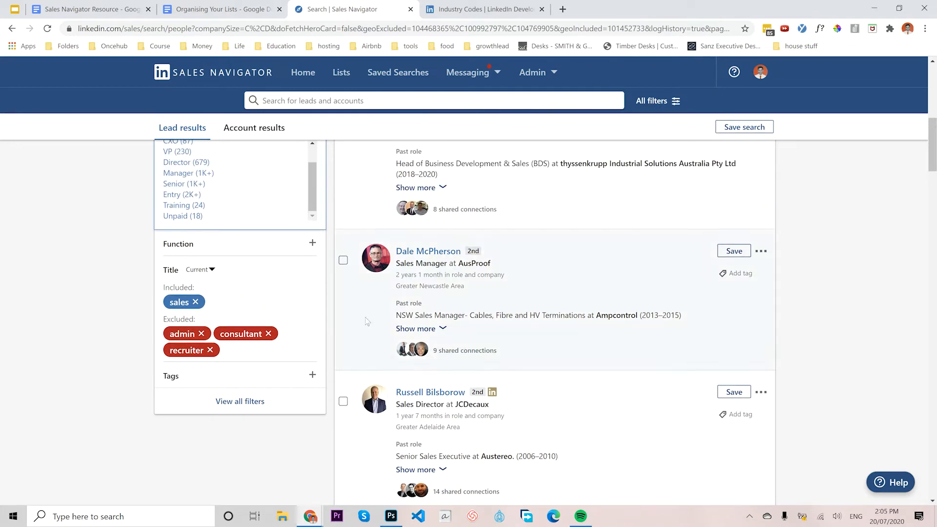
scroll(367, 322, "up", 3)
Switch to the Google Slides presentation, present it full screen from slide 13 and advance to slide 15, "Limitations of Sales Navigator"
left_click(15, 12)
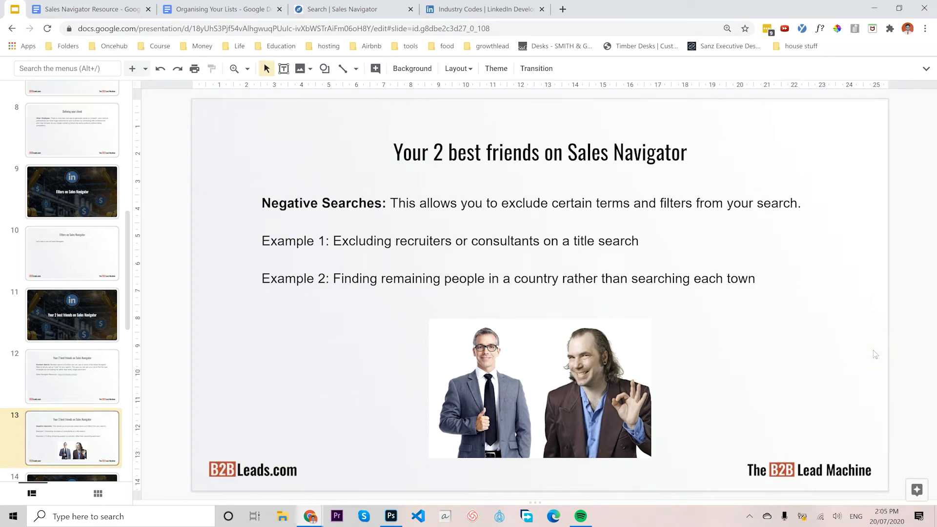
key("ctrl+Return")
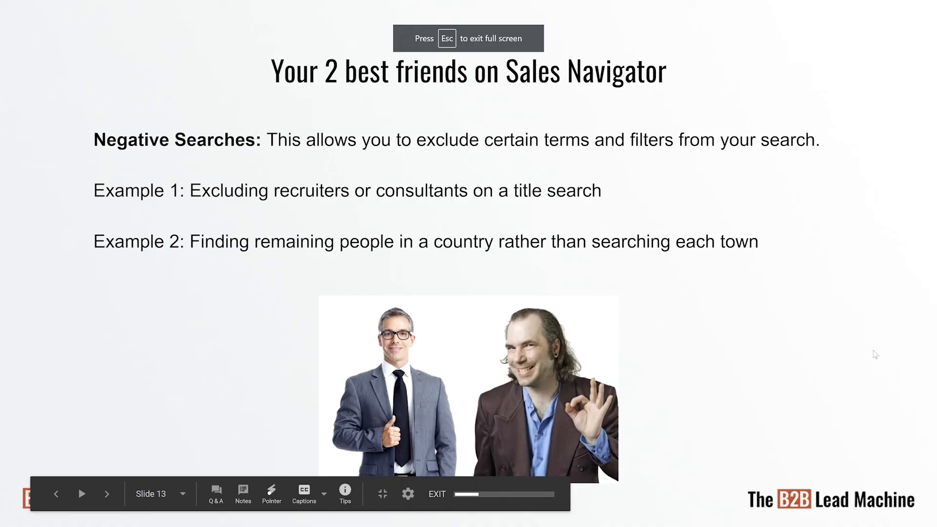
key("Right")
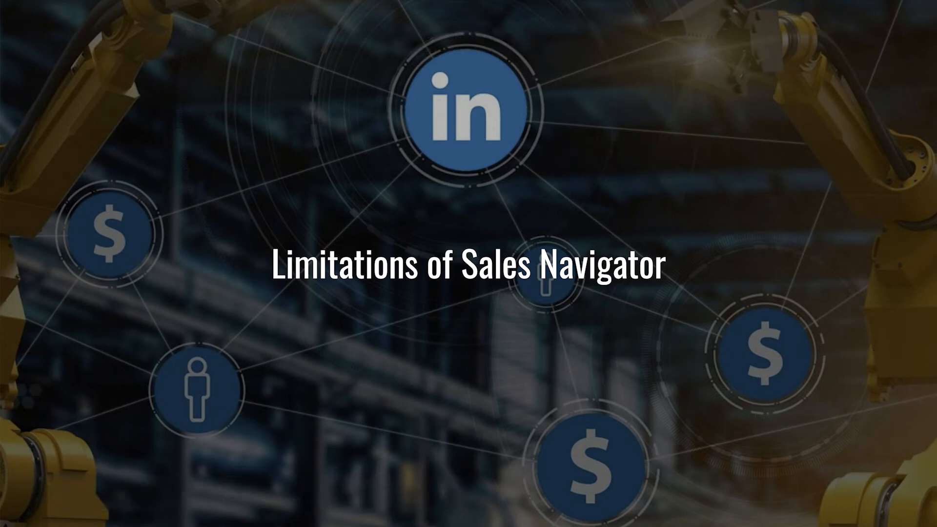
key("Right")
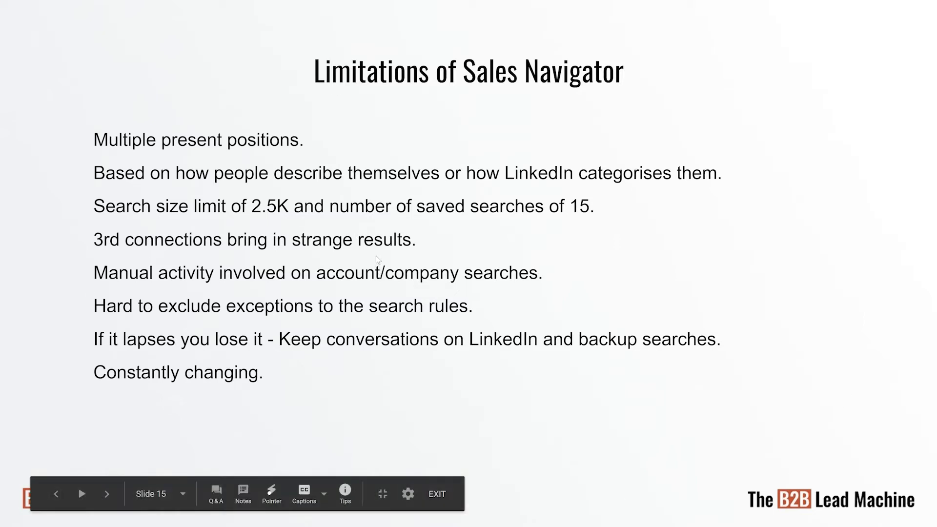
Leave the slide show, switch to Sales Navigator and add "sales AND director" as an included current title
key("Escape")
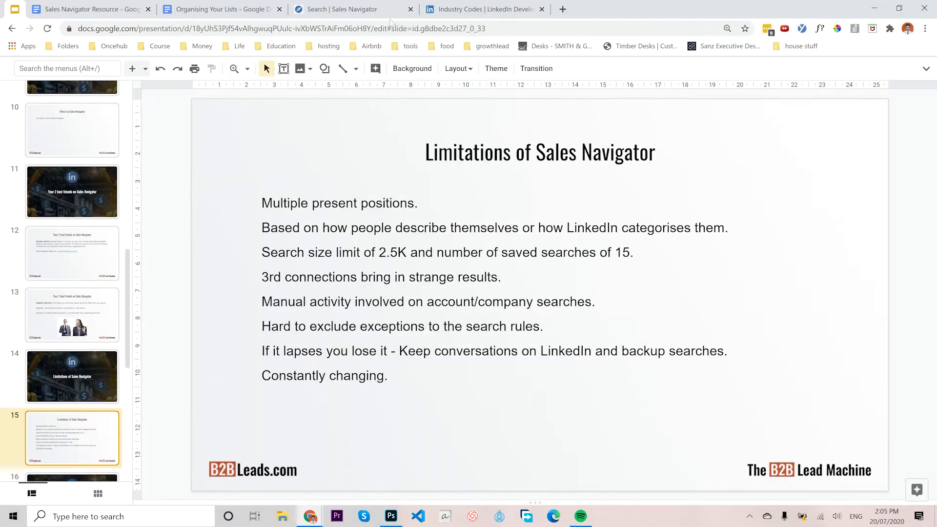
left_click(335, 12)
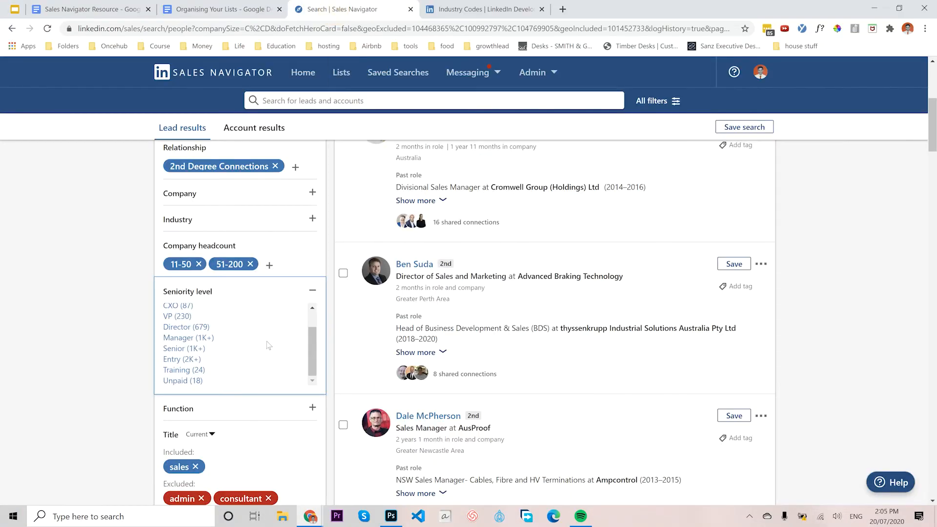
scroll(266, 347, "up", 1)
scroll(263, 347, "down", 5)
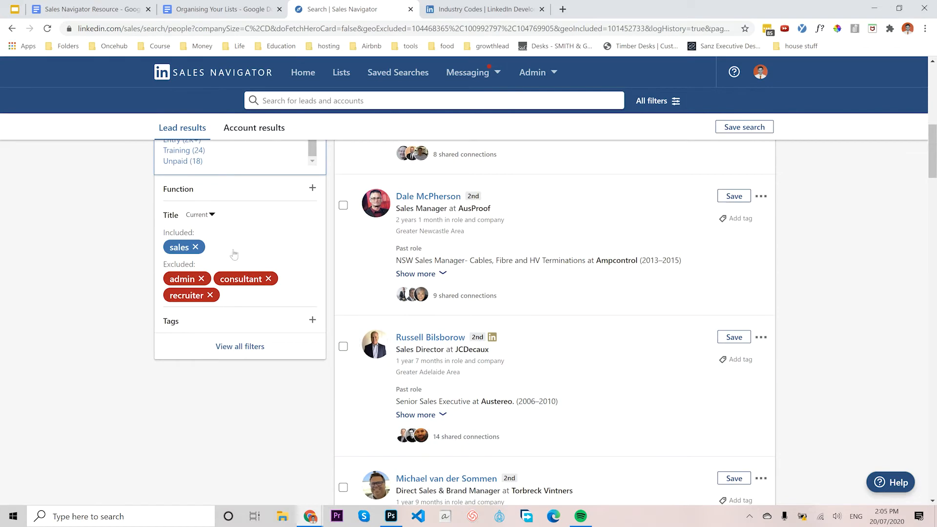
left_click(237, 245)
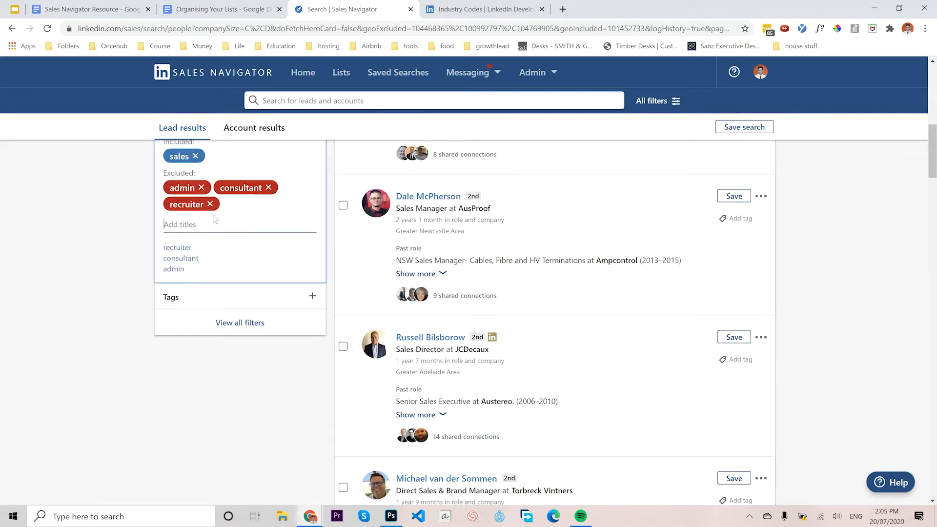
type("sales")
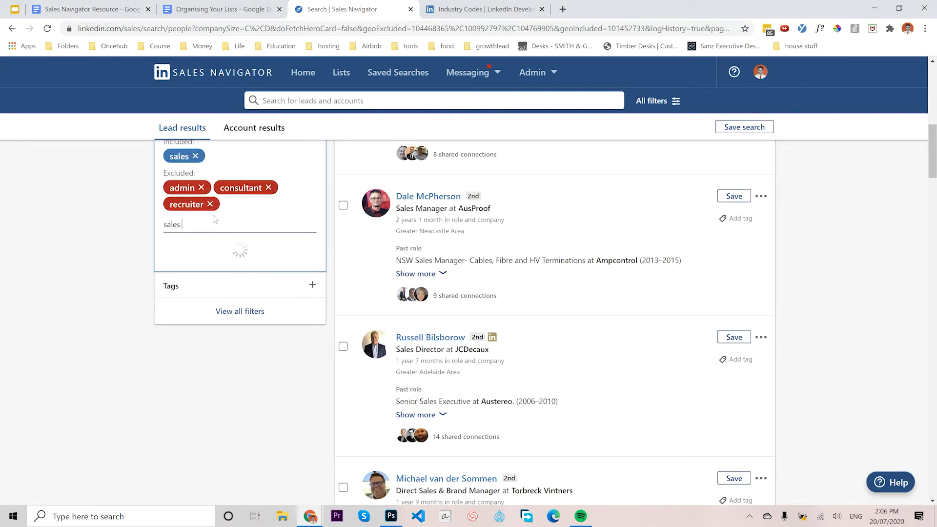
type(" AND di")
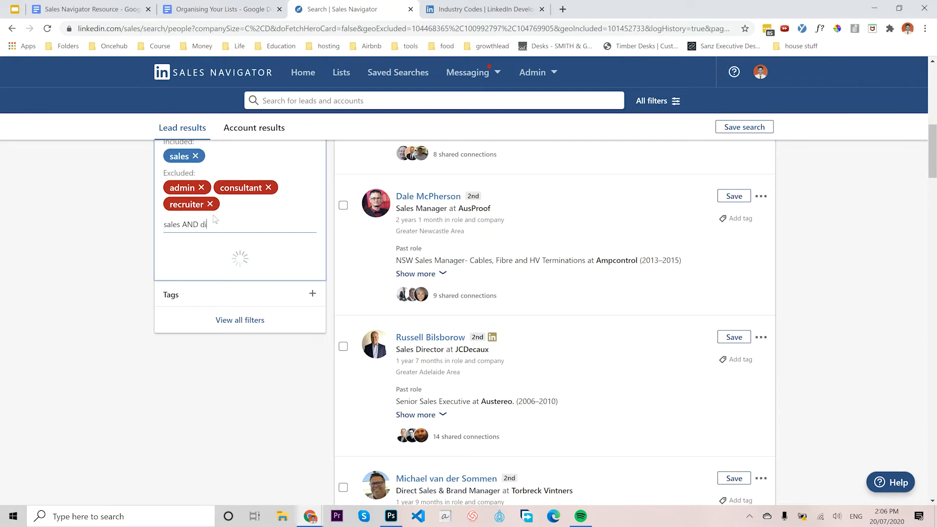
type("rector")
key("Return")
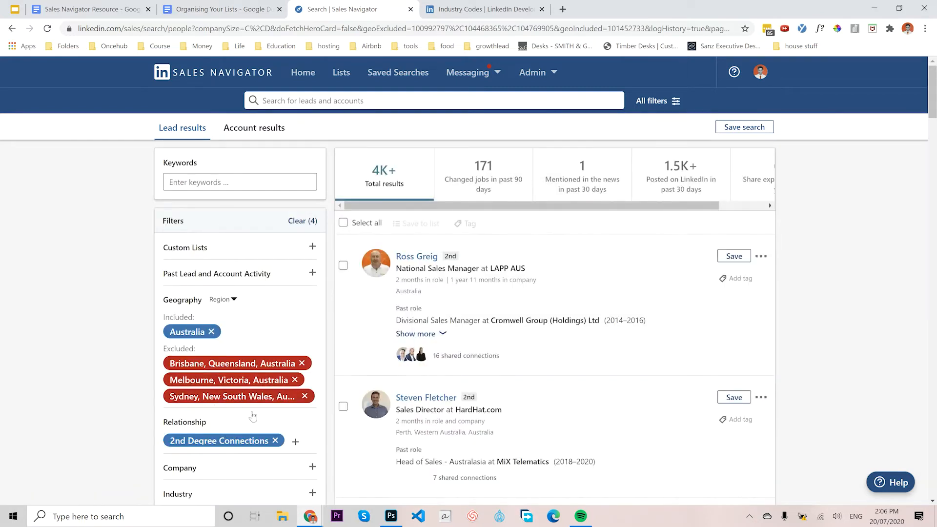
Examine the Title filter's time options and its included and excluded titles, keeping it on Current
scroll(256, 400, "down", 5)
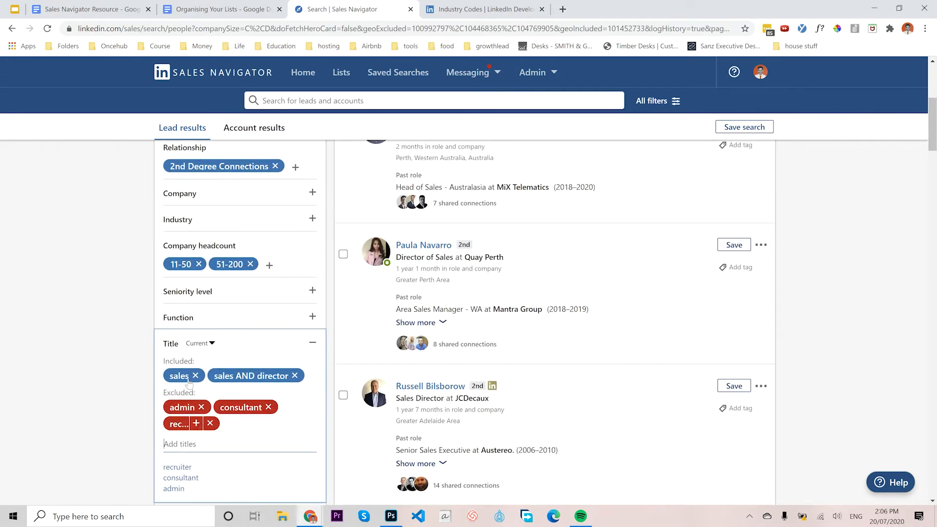
left_click(211, 343)
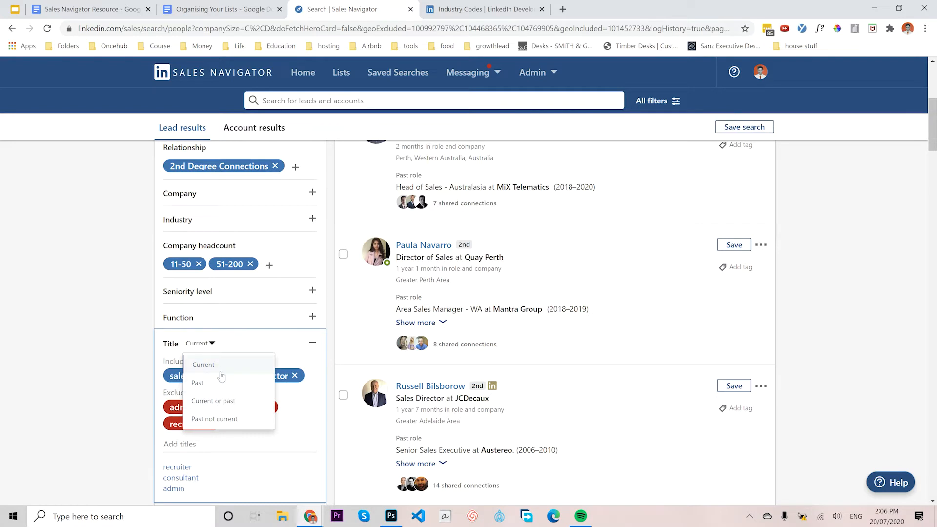
left_click(128, 329)
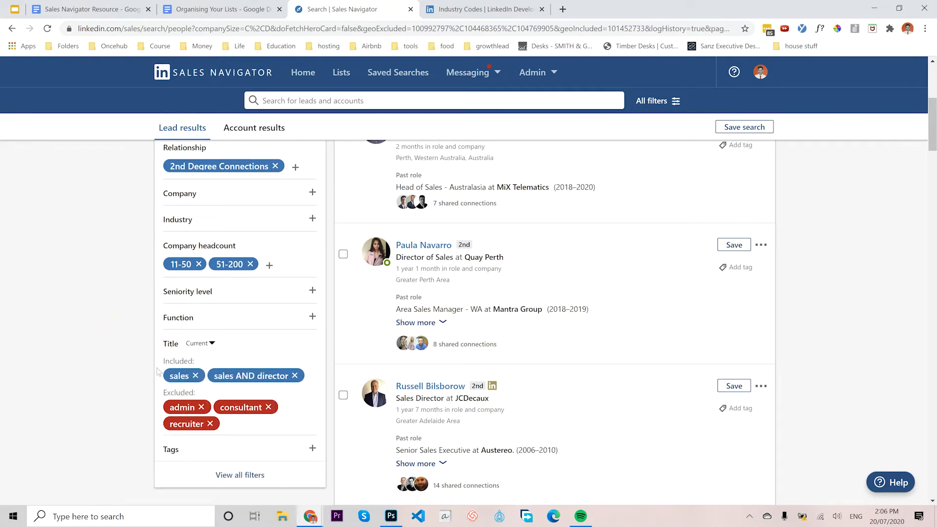
mouse_move(280, 379)
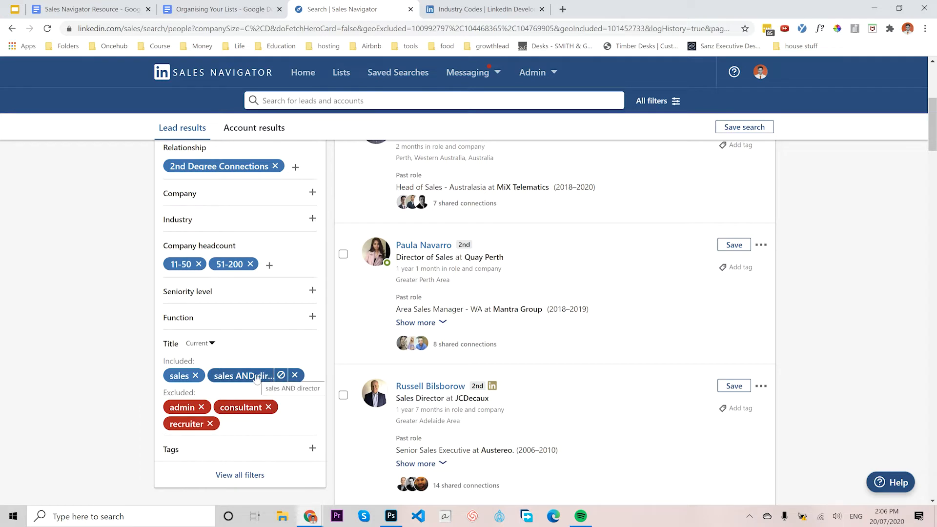
mouse_move(219, 380)
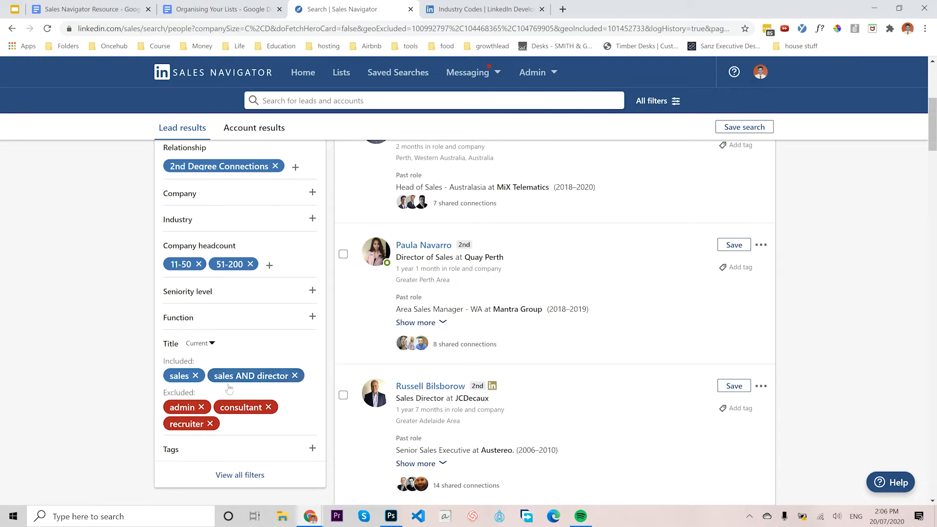
scroll(179, 362, "down", 2)
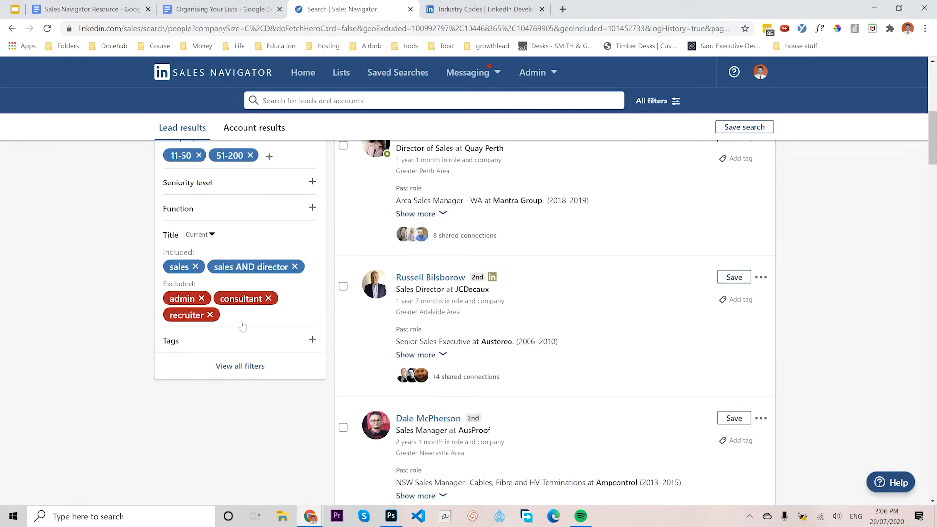
scroll(179, 363, "up", 8)
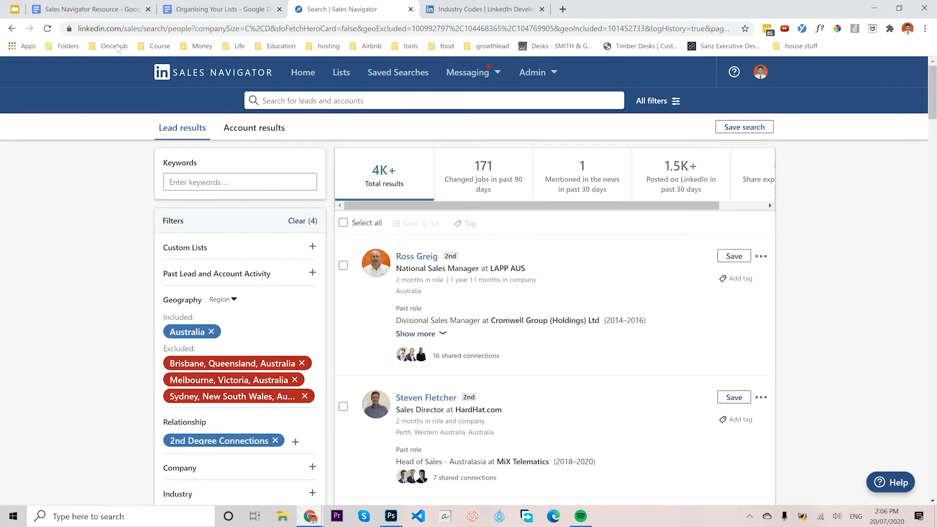
Switch to the Google Slides presentation and highlight the limitations on how people are categorised and the 2.5K search size
left_click(15, 9)
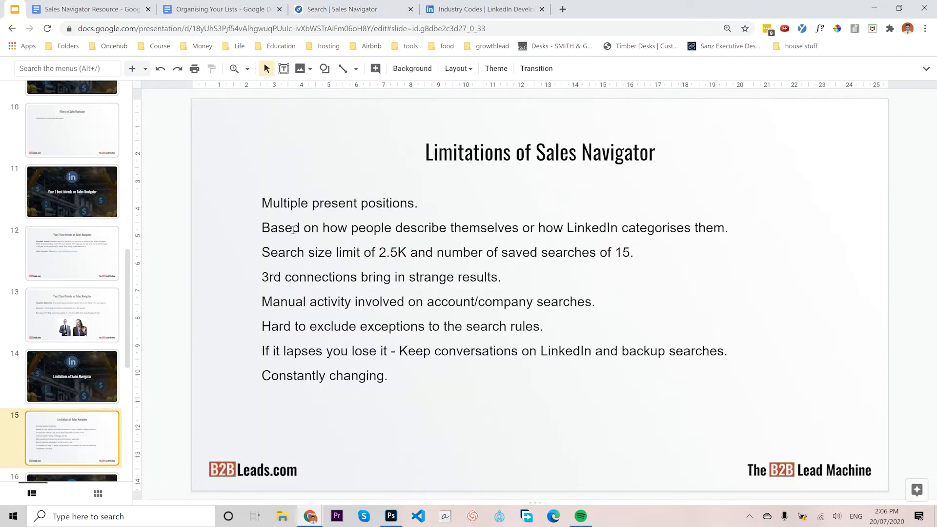
left_click(293, 230)
left_click_drag(324, 229, 585, 230)
left_click_drag(726, 230, 268, 230)
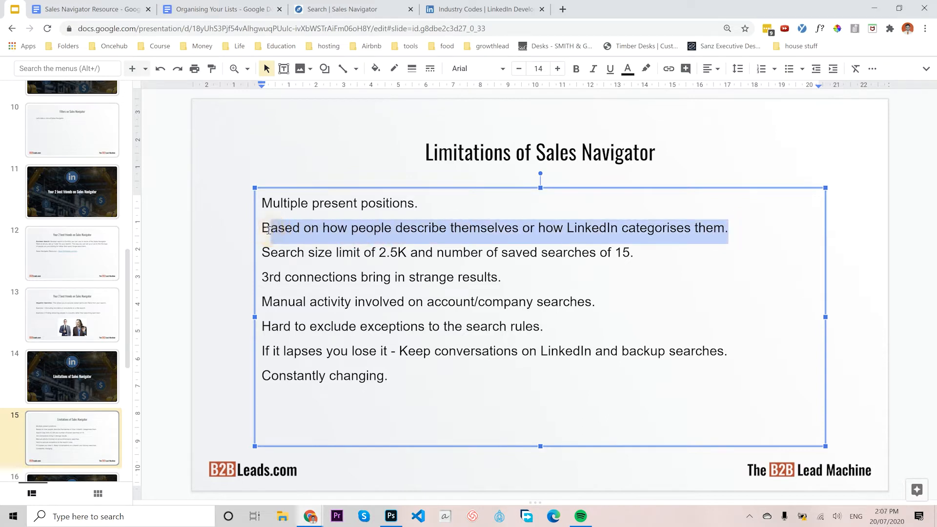
left_click(399, 258)
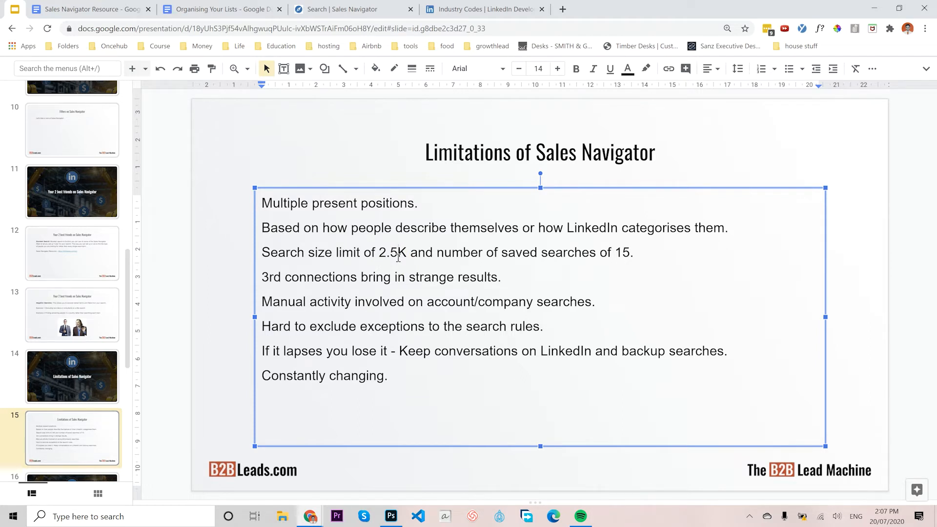
left_click(637, 255)
left_click_drag(264, 250, 379, 248)
left_click(654, 254)
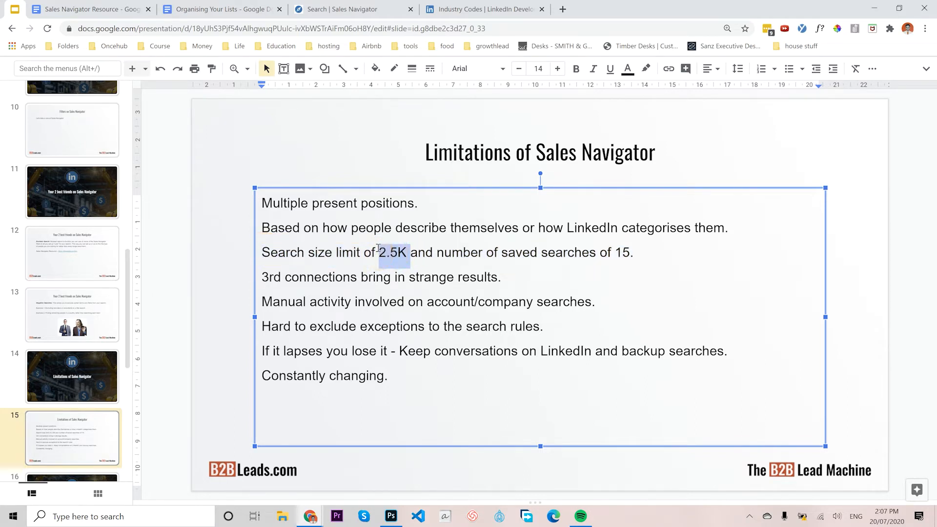
Switch to Sales Navigator and check how many pages of lead results the search offers
left_click(321, 10)
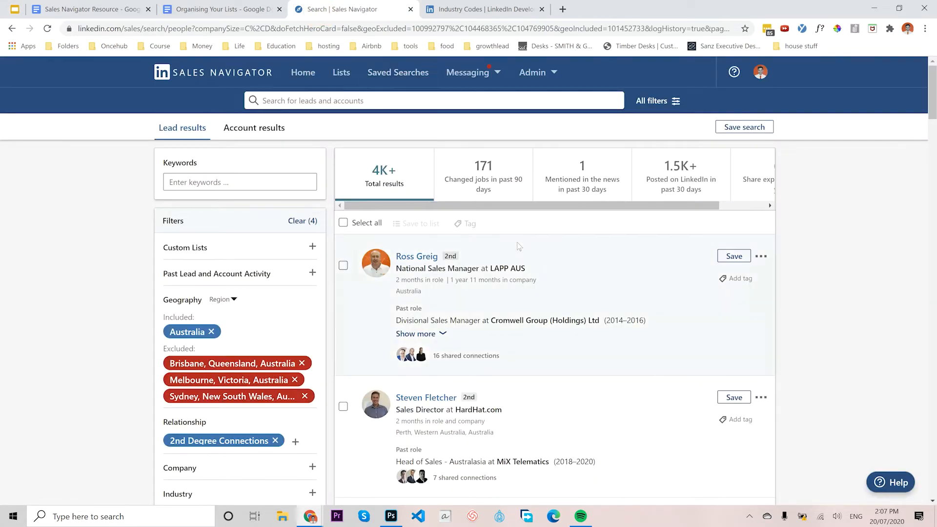
scroll(489, 344, "down", 15)
scroll(489, 344, "down", 10)
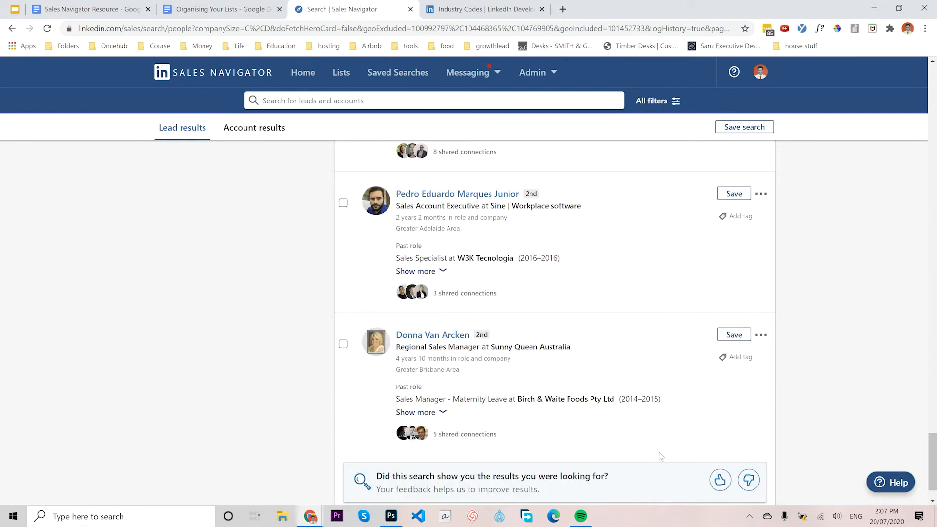
scroll(664, 470, "down", 1)
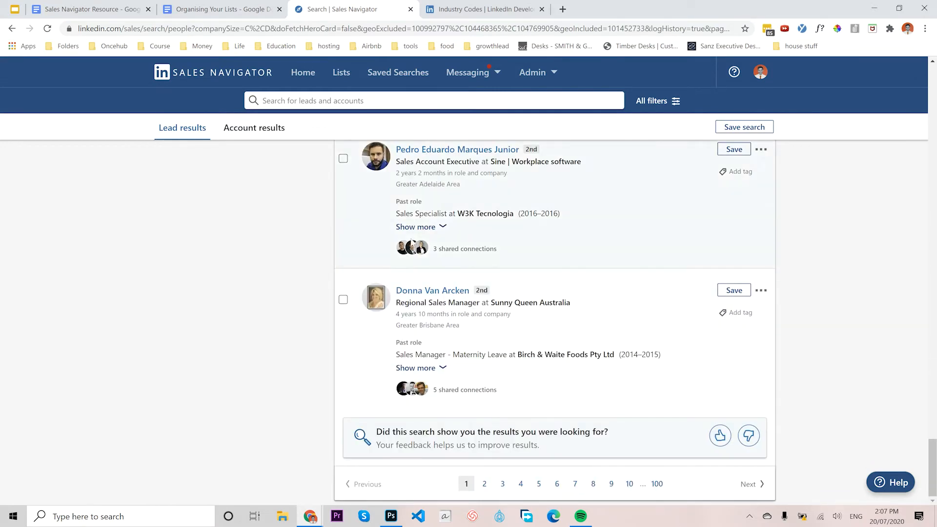
scroll(490, 332, "up", 20)
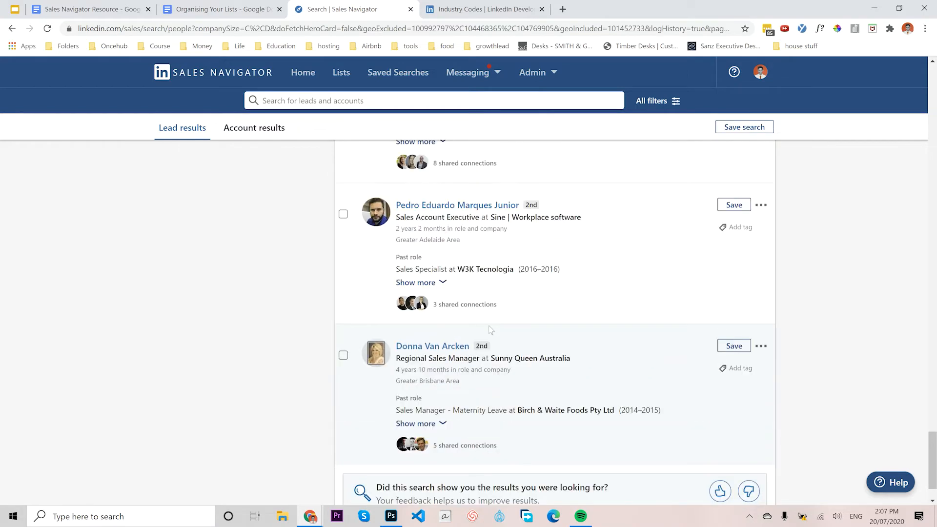
scroll(492, 324, "up", 10)
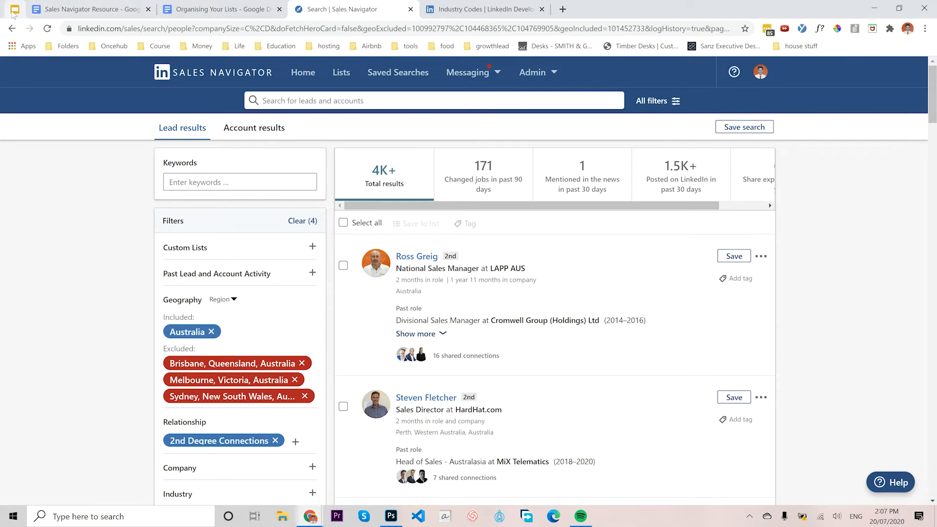
Switch to Google Slides and highlight the limitation about 3rd connections bringing in strange results
left_click(15, 9)
left_click_drag(286, 276, 488, 285)
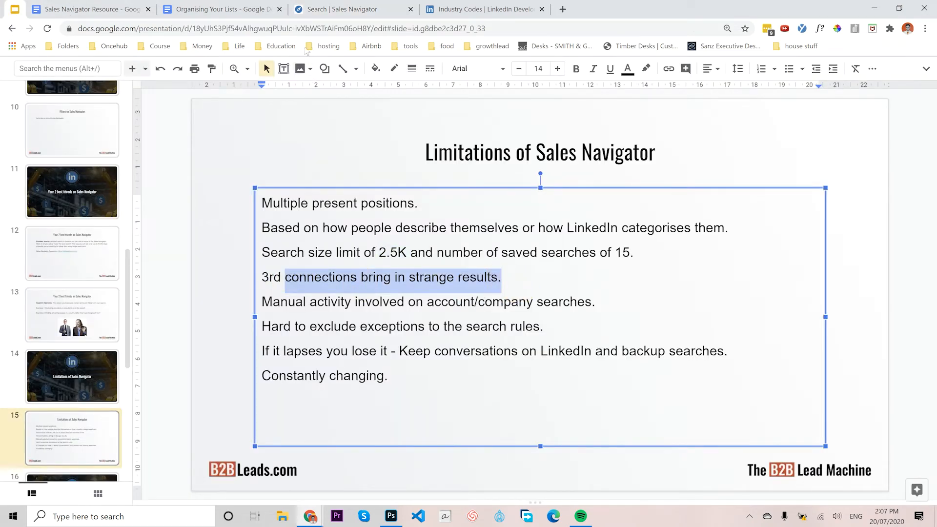
Switch to Sales Navigator and change the Relationship filter from 2nd Degree Connections to 3rd Degree+ Connections only
left_click(337, 18)
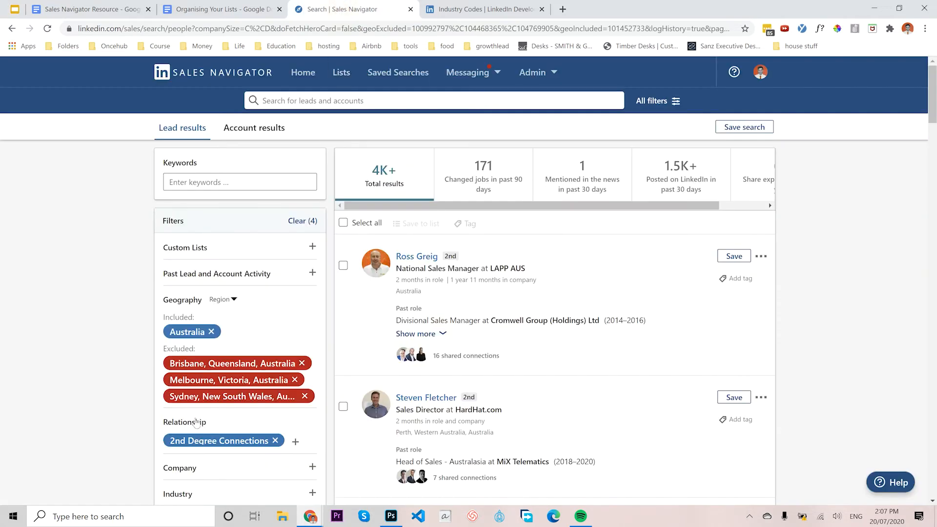
scroll(219, 349, "down", 3)
left_click(295, 275)
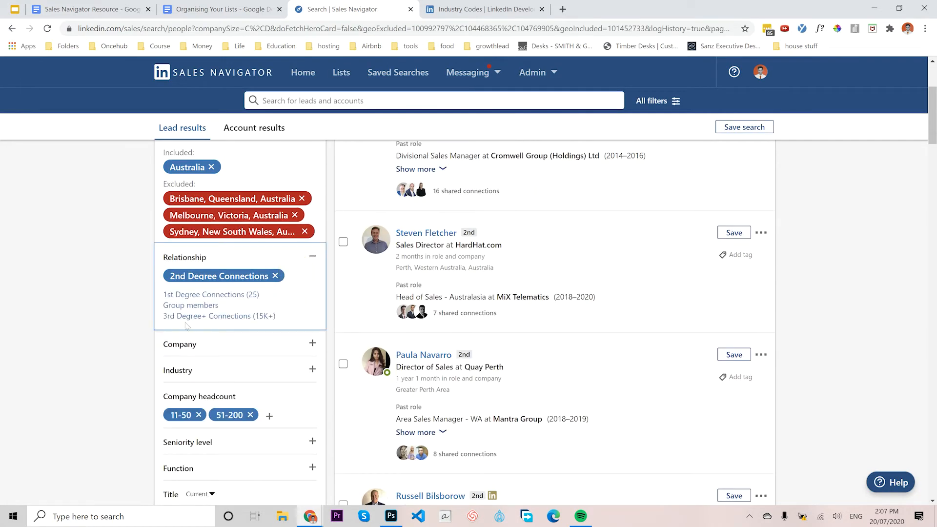
left_click(210, 323)
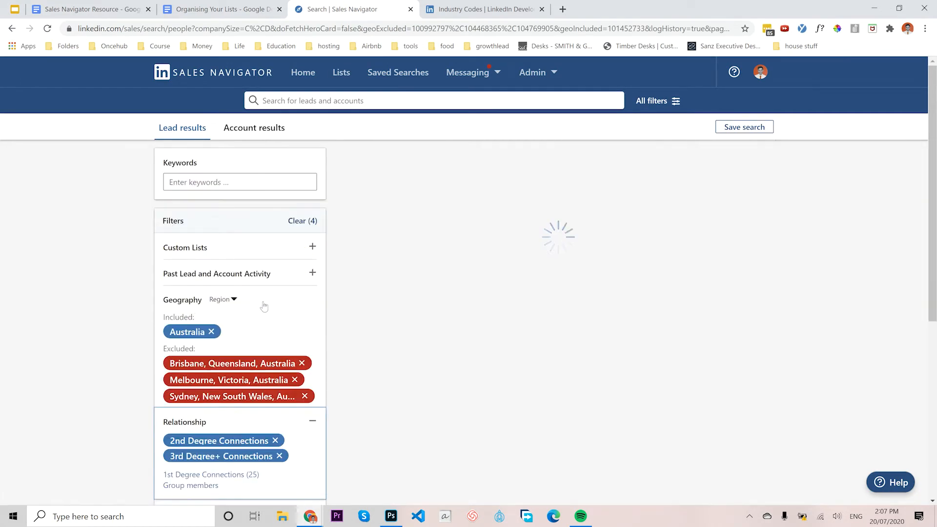
left_click(275, 440)
scroll(278, 389, "down", 2)
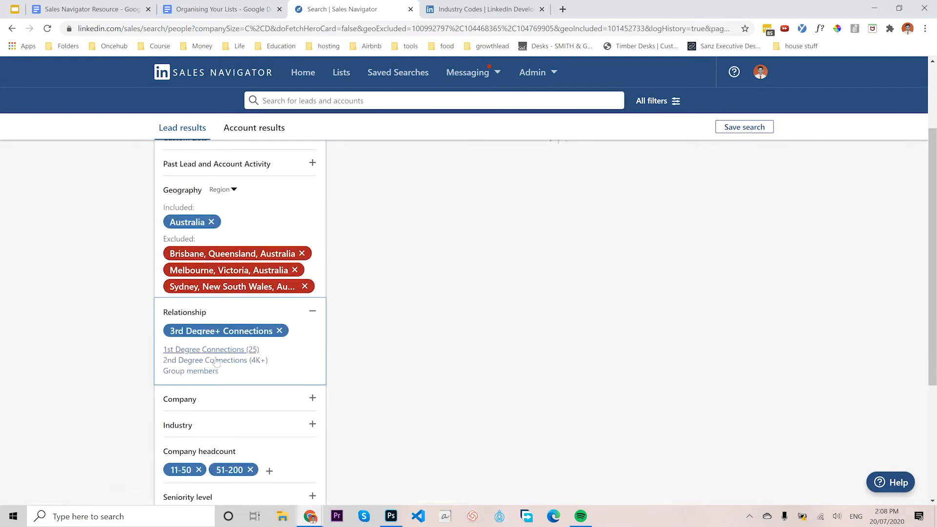
scroll(611, 308, "down", 1)
scroll(612, 309, "up", 3)
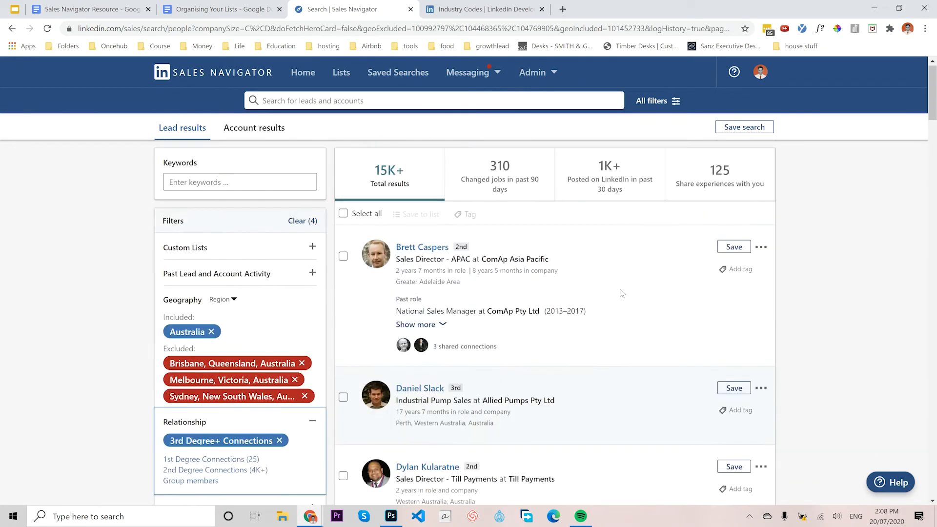
Show only the leads who posted on LinkedIn in the past 30 days and examine those on the last page, 43
left_click(613, 173)
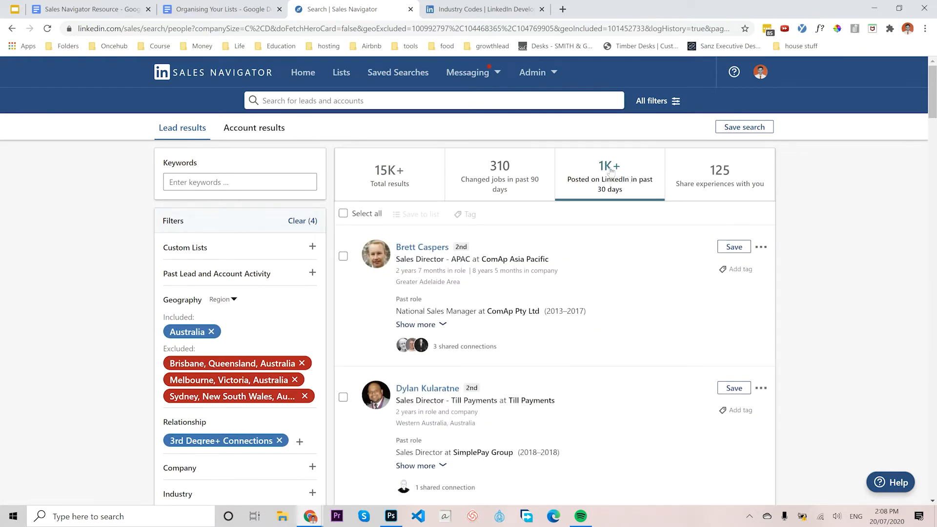
scroll(537, 342, "down", 15)
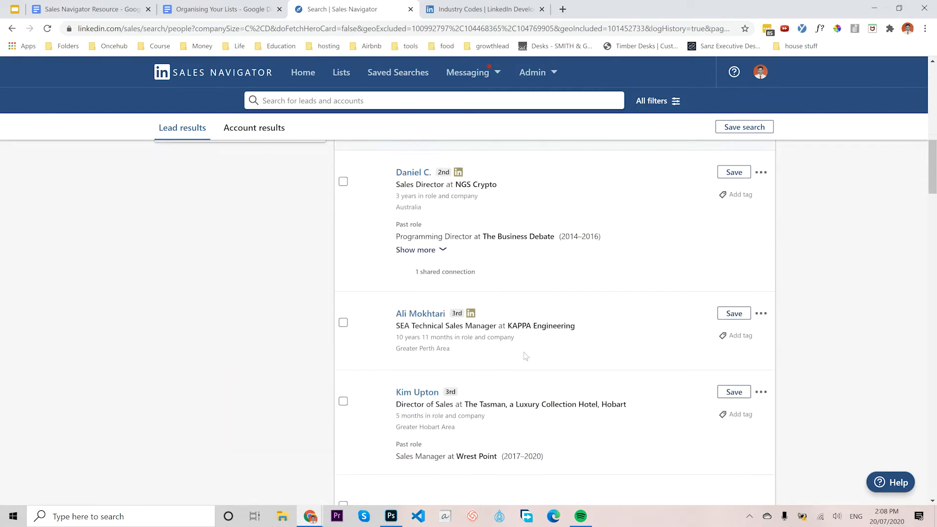
scroll(555, 366, "down", 10)
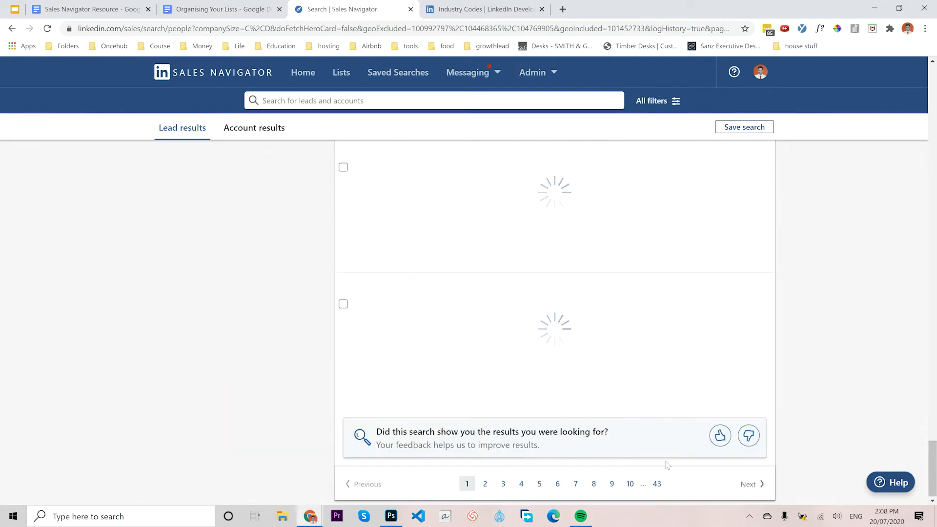
scroll(663, 469, "down", 1)
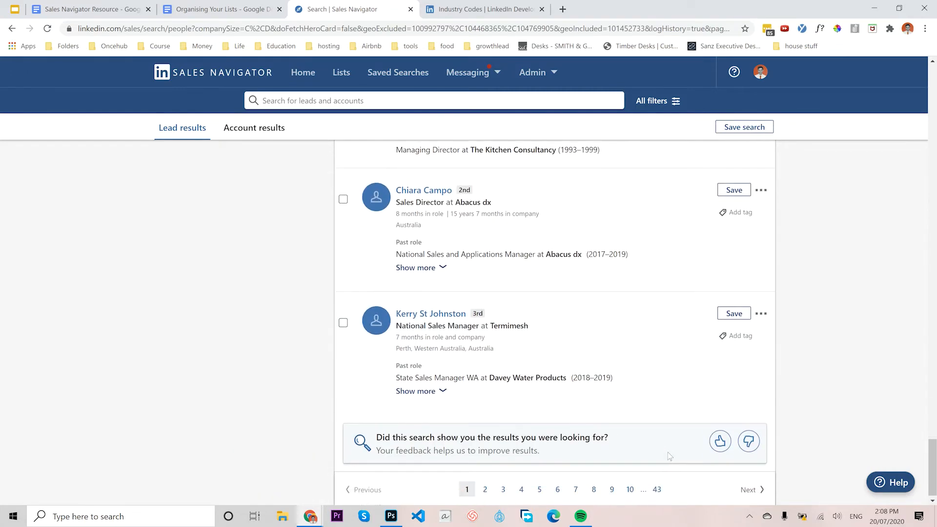
left_click(655, 483)
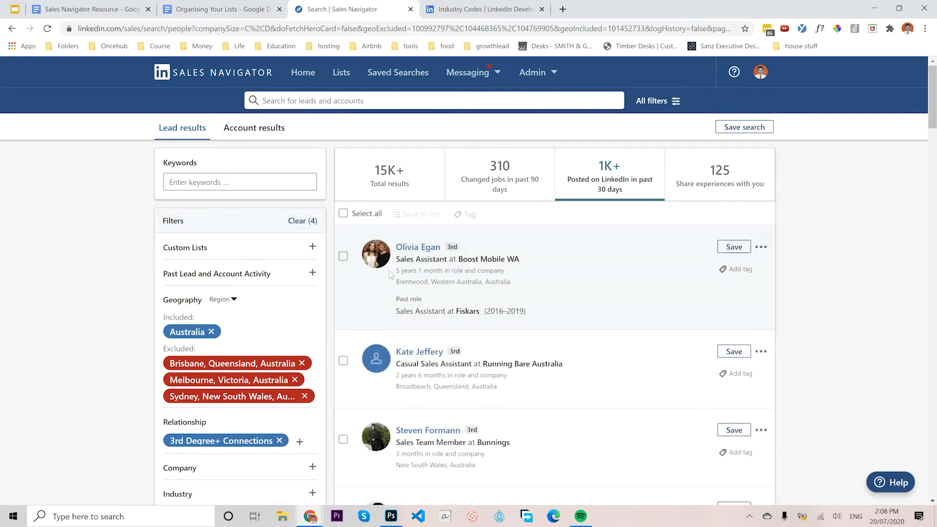
scroll(417, 276, "down", 2)
scroll(417, 275, "down", 9)
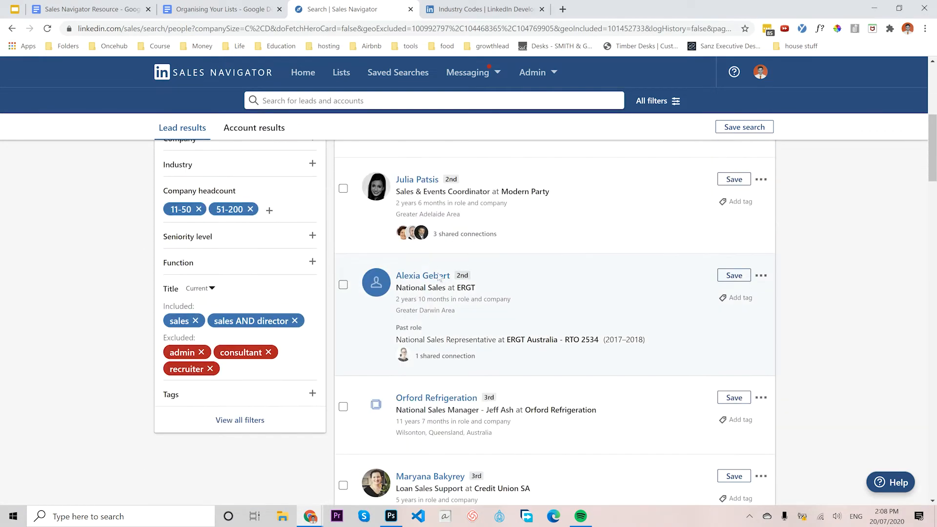
Examine the job titles, companies and connection degrees of the leads listed on the last results page
scroll(450, 306, "down", 20)
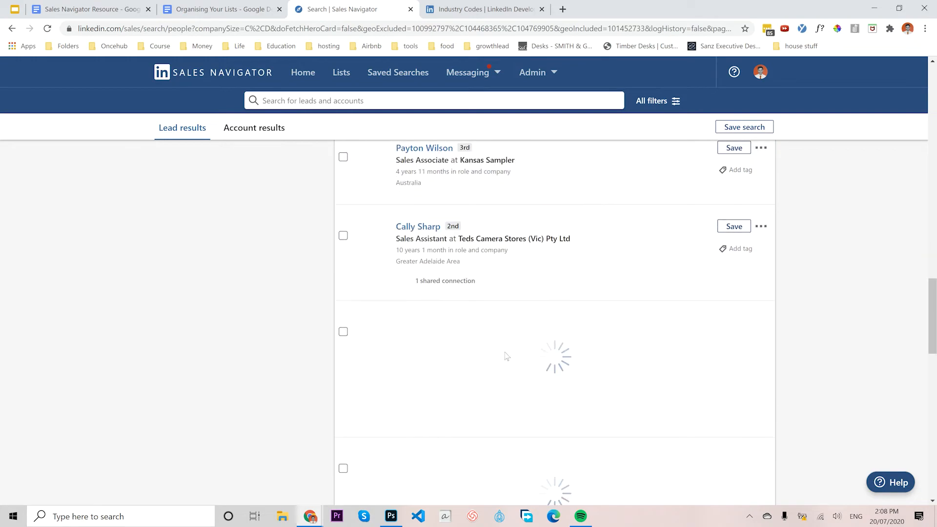
scroll(424, 303, "up", 2)
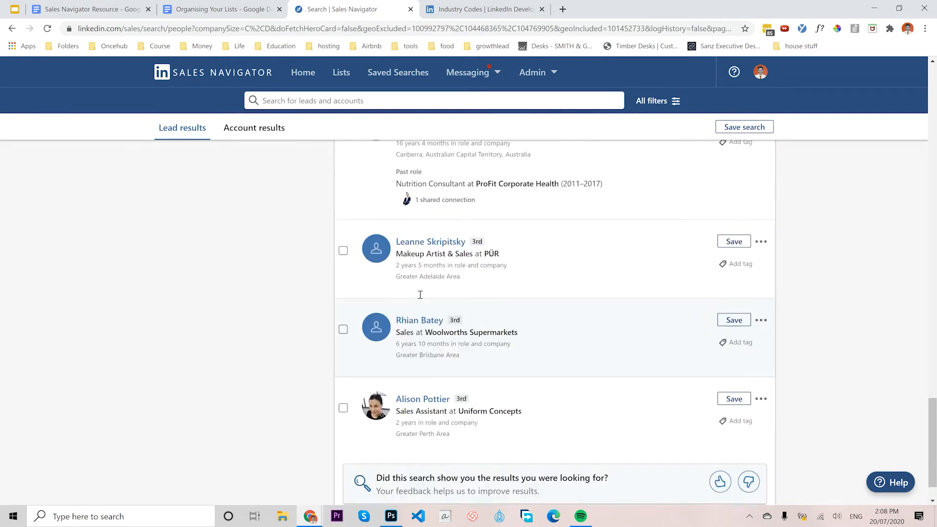
scroll(446, 355, "up", 4)
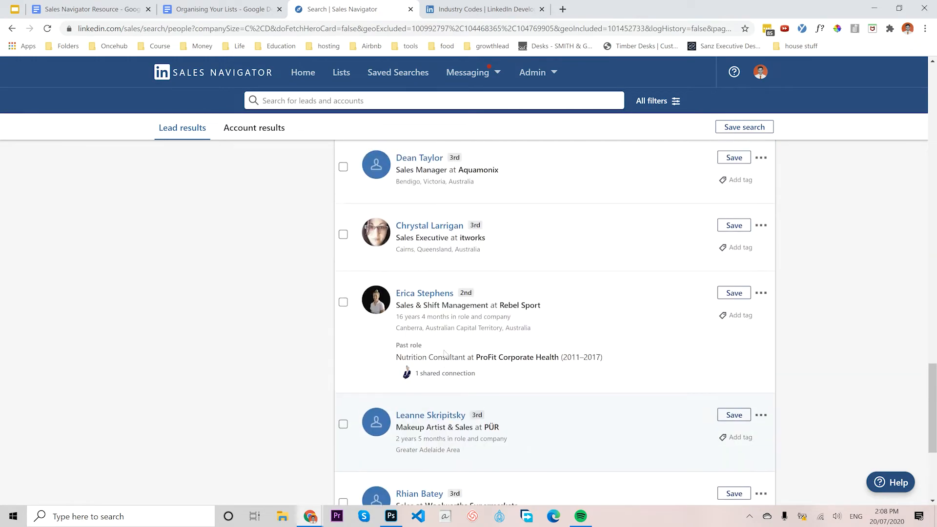
scroll(432, 296, "up", 3)
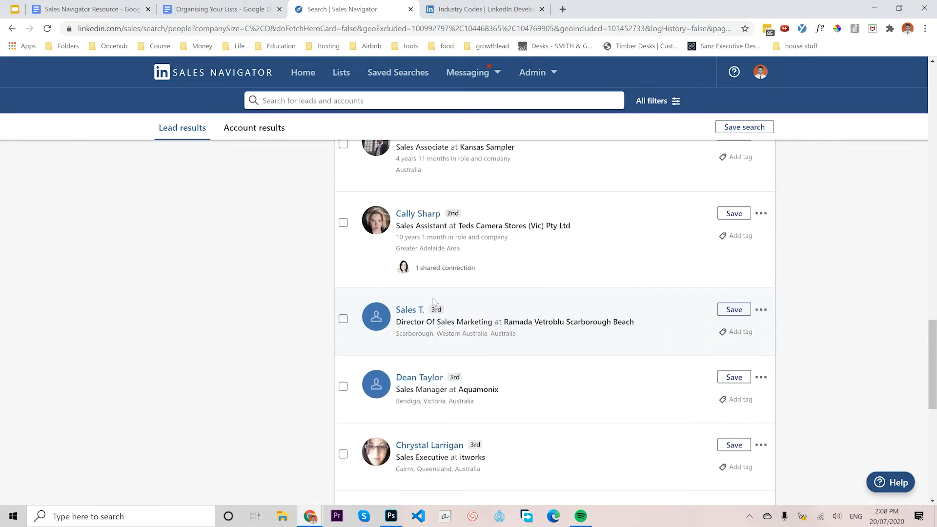
scroll(448, 373, "up", 15)
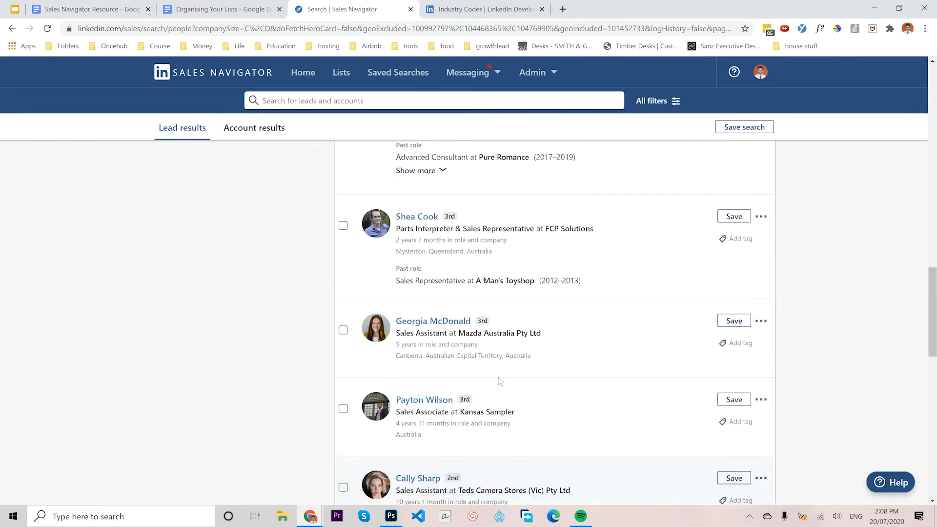
scroll(179, 413, "down", 2)
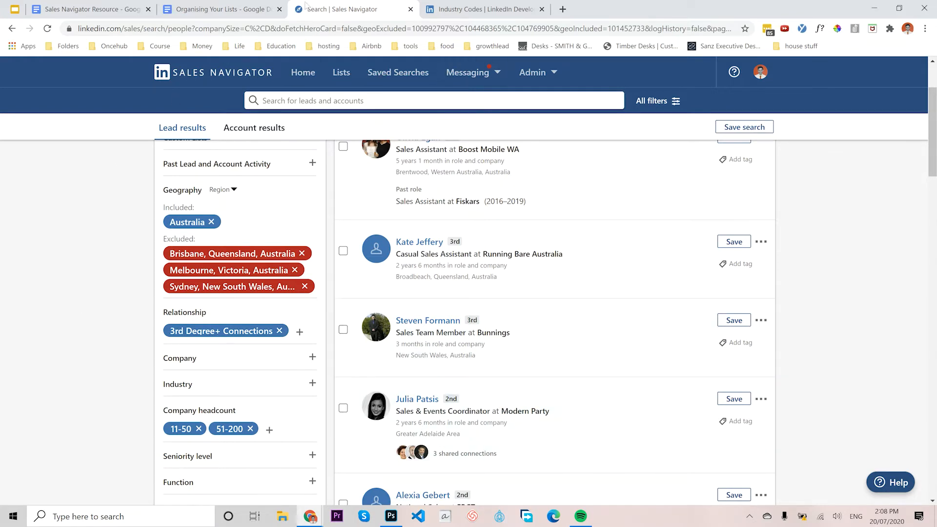
Switch to Google Slides and highlight the limitation about manual activity involved on account/company searches
left_click(14, 8)
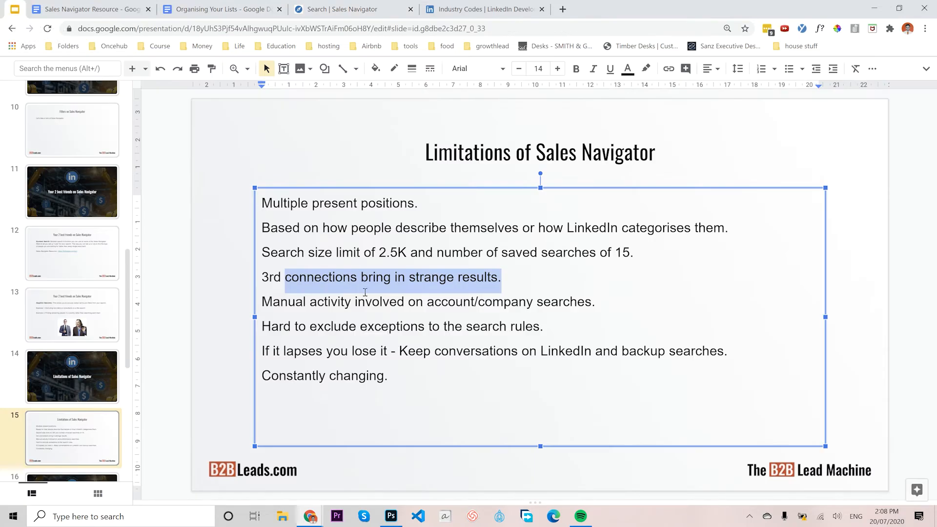
left_click(300, 302)
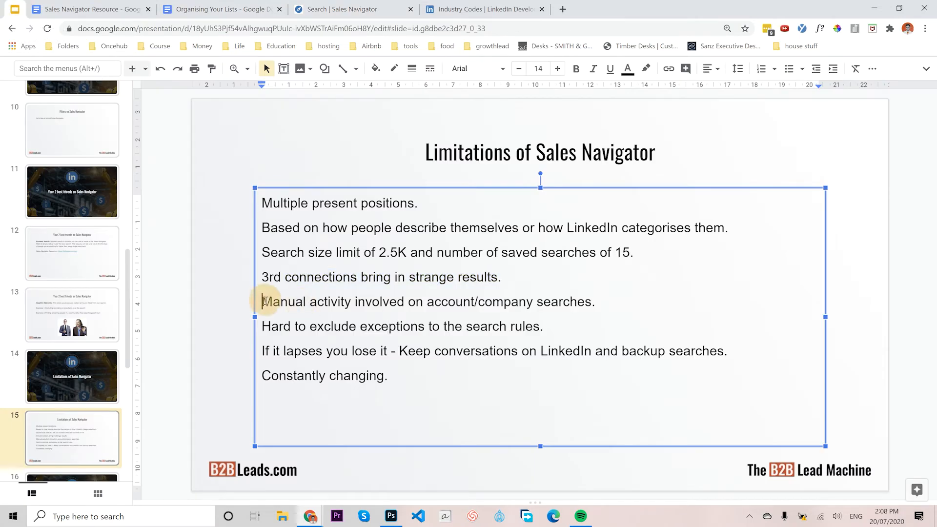
left_click_drag(258, 300, 596, 303)
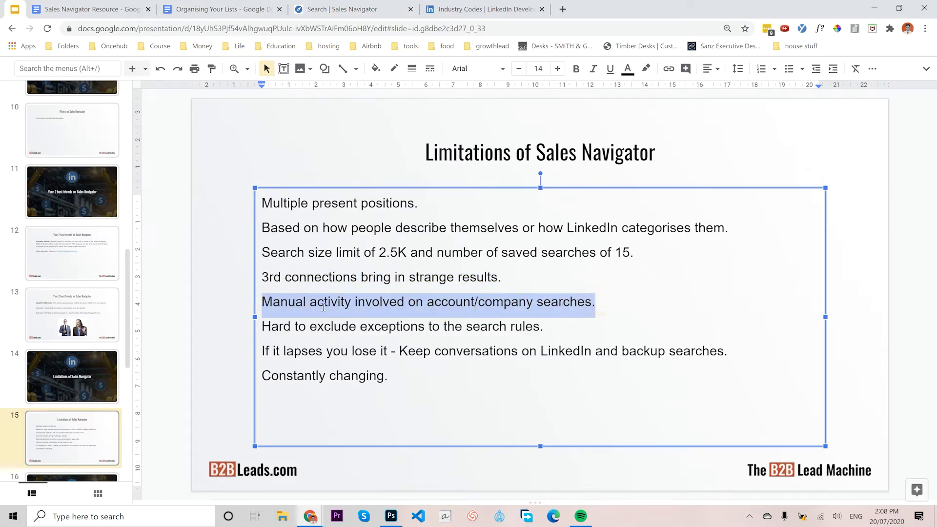
left_click(370, 301)
left_click_drag(427, 302, 254, 302)
left_click(575, 301)
Point out the slide's limitation about exceptions to the search rules being hard to exclude
left_click(264, 327)
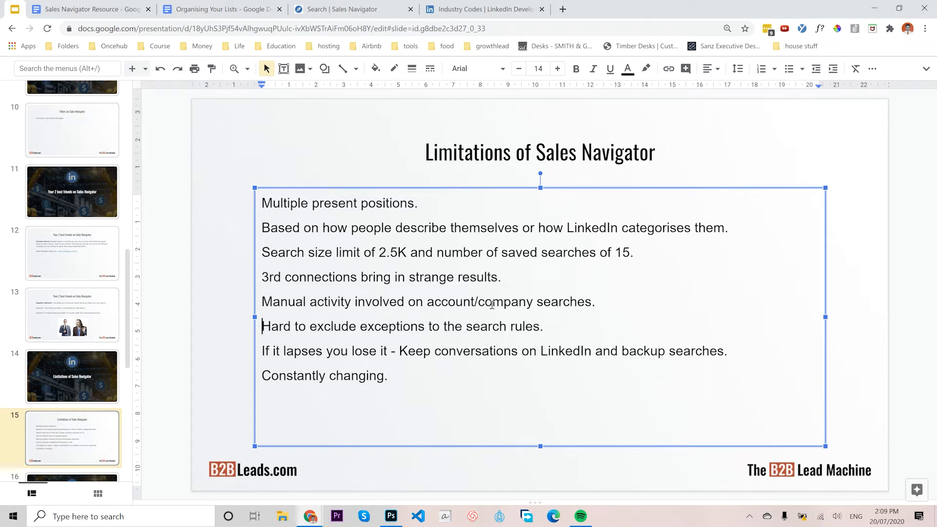
left_click(431, 330)
double_click(541, 327)
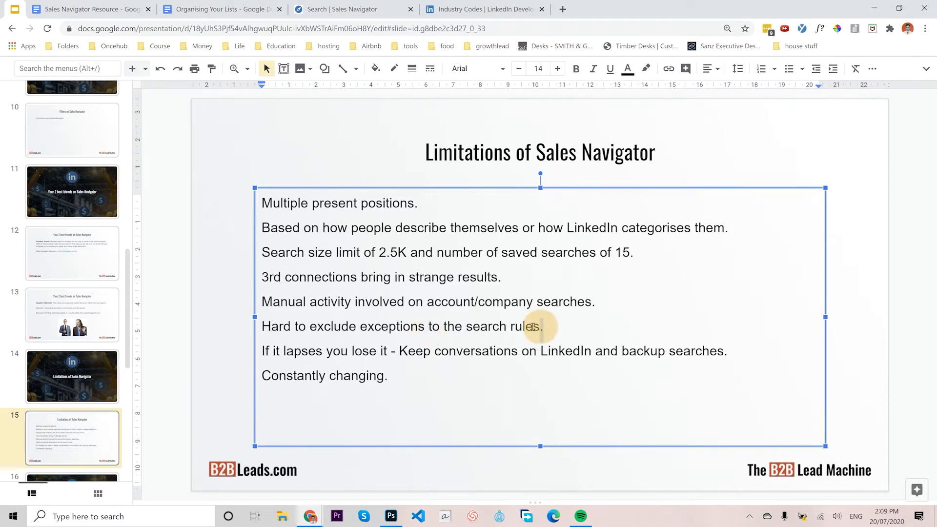
Switch to Sales Navigator and look through the lead results for people who are exceptions to the search rules
left_click(344, 10)
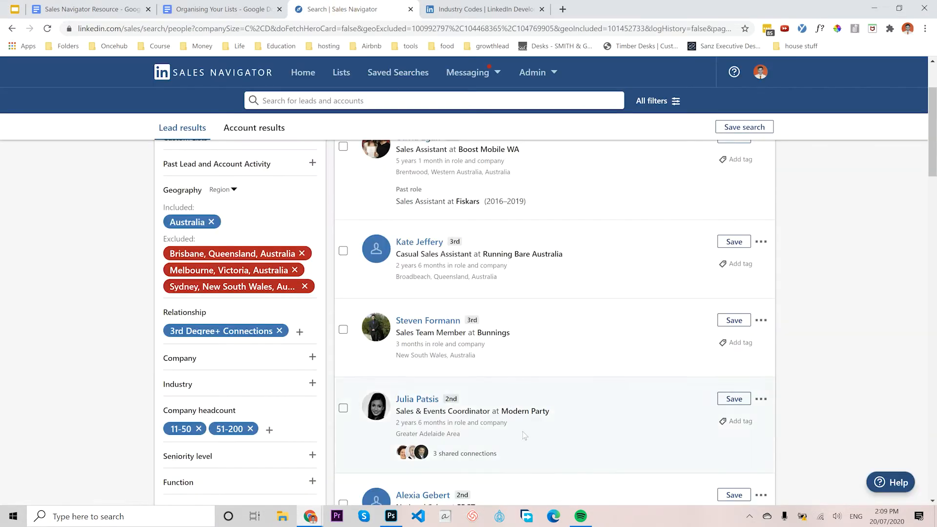
scroll(543, 326, "up", 2)
scroll(488, 293, "down", 15)
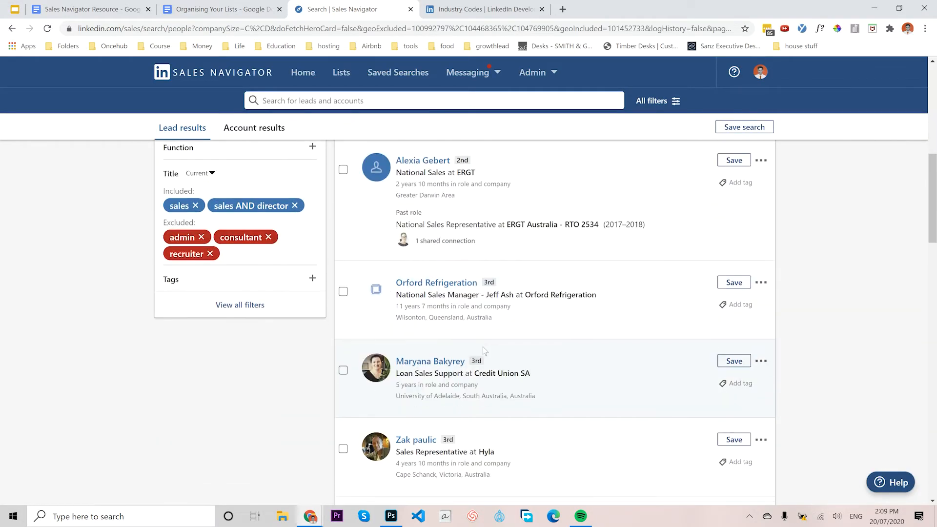
scroll(435, 247, "up", 1)
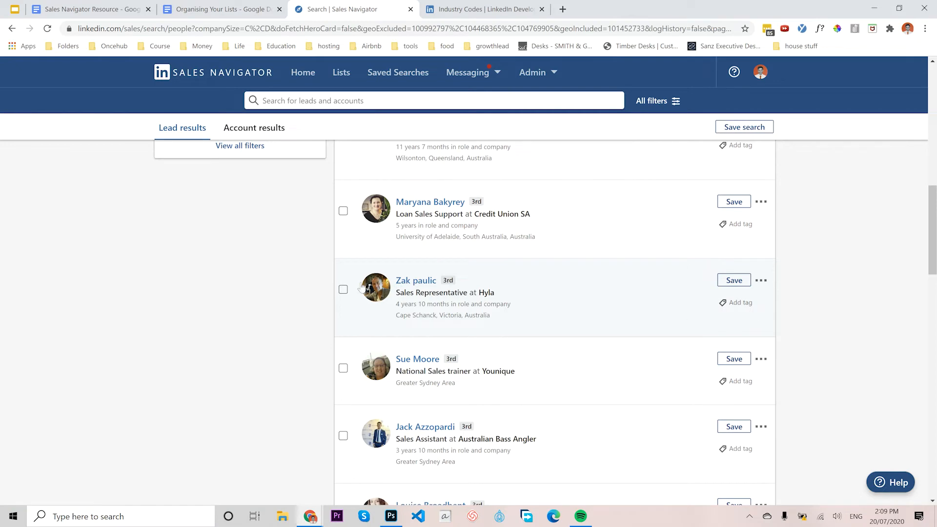
scroll(493, 317, "up", 15)
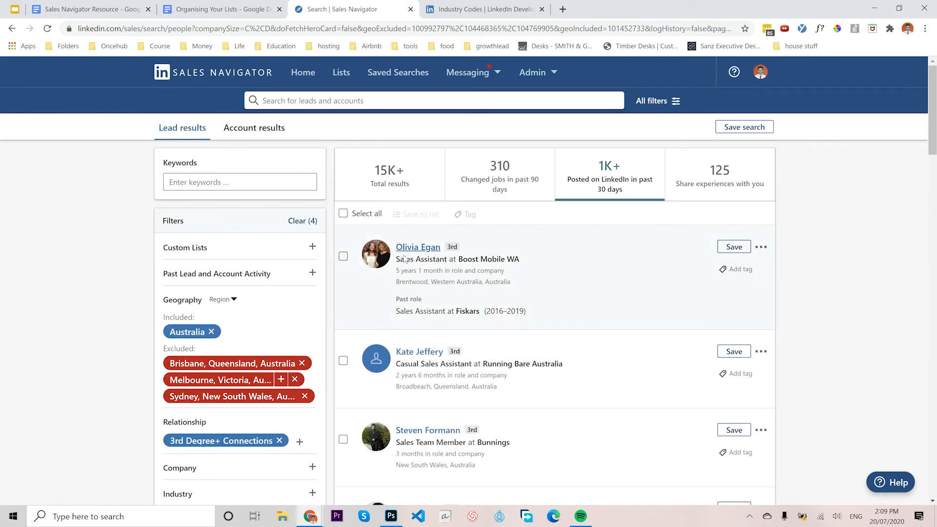
scroll(524, 304, "down", 12)
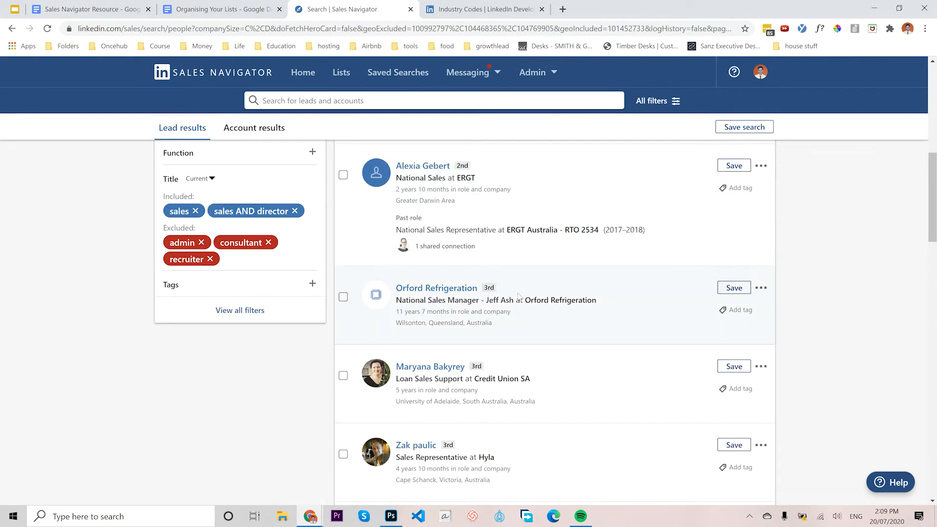
scroll(525, 305, "up", 12)
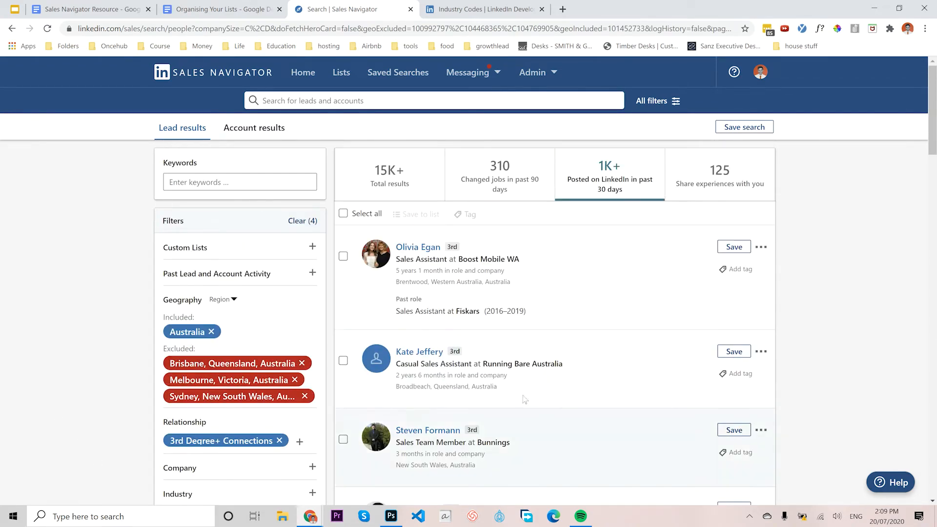
scroll(515, 389, "down", 12)
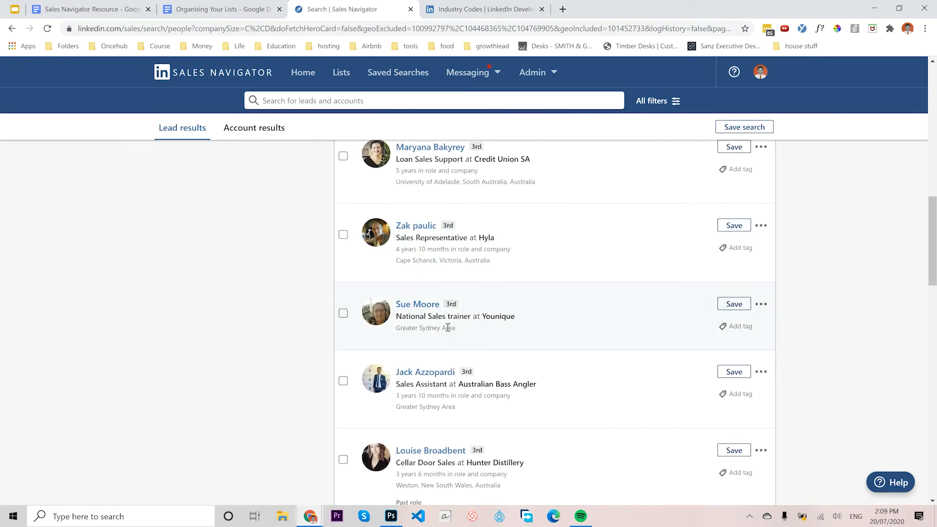
scroll(539, 299, "up", 12)
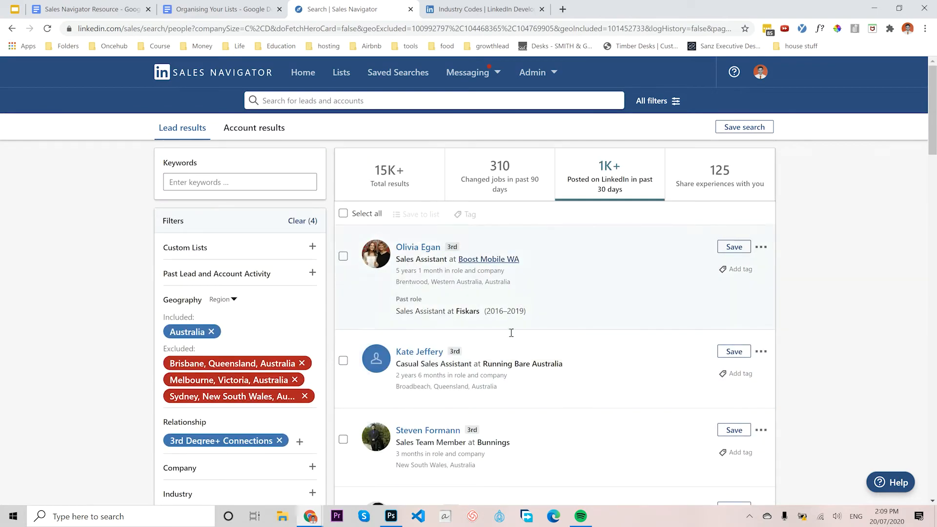
Tag the Parts Interpreter & Sales Representative at FCP Solutions as "00 - Irrelevant"
scroll(458, 364, "down", 20)
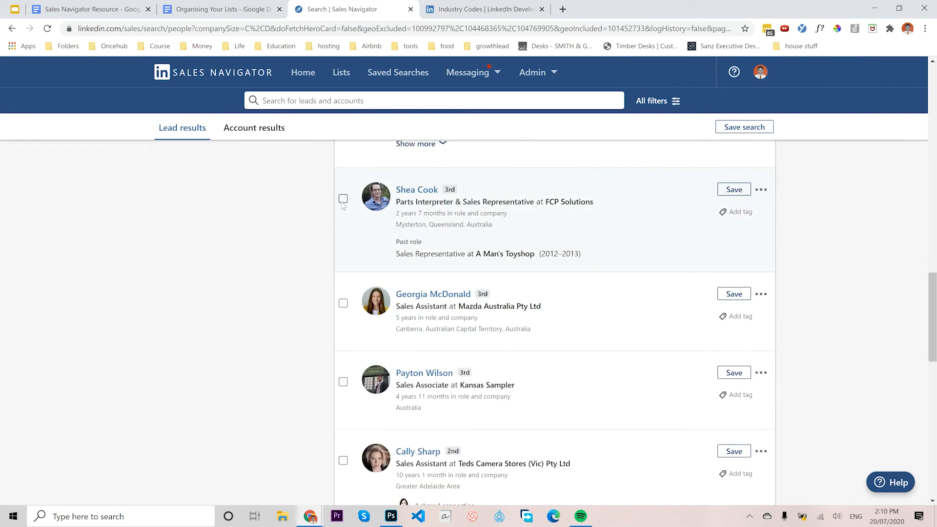
left_click(750, 215)
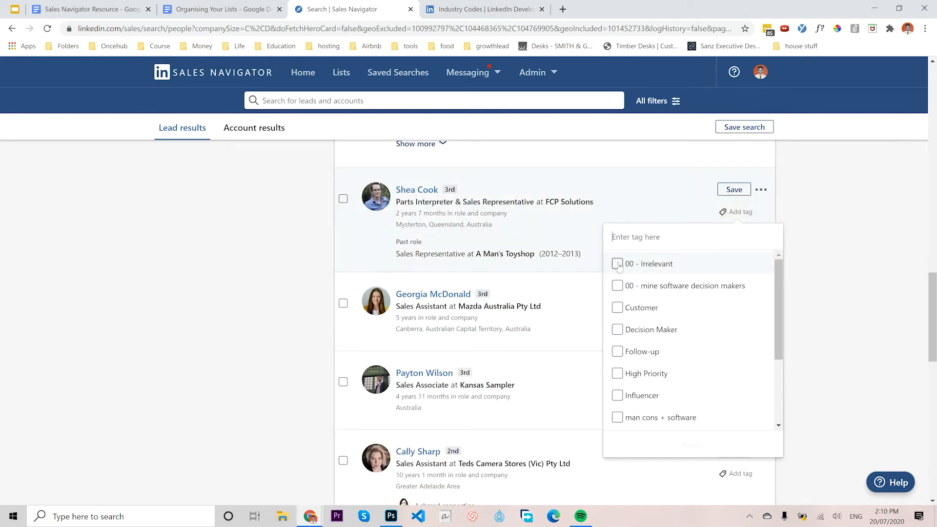
left_click(618, 264)
left_click(693, 445)
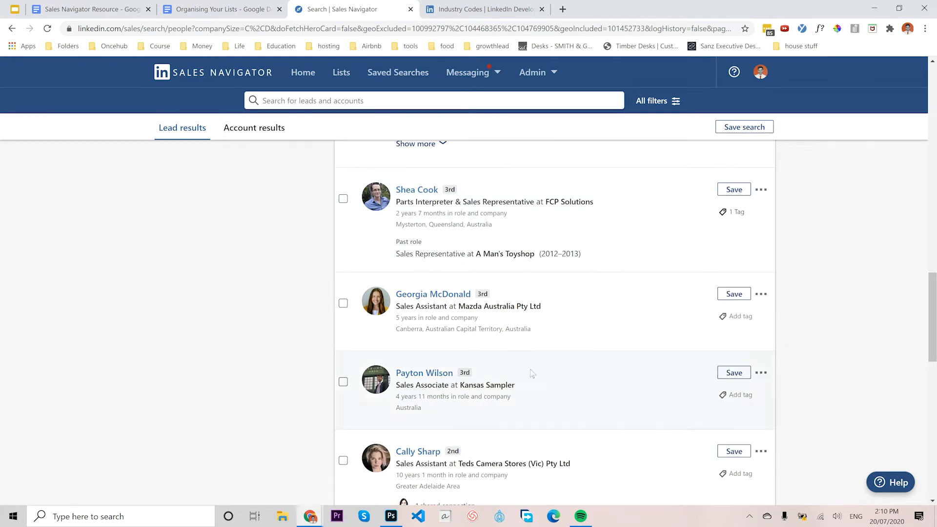
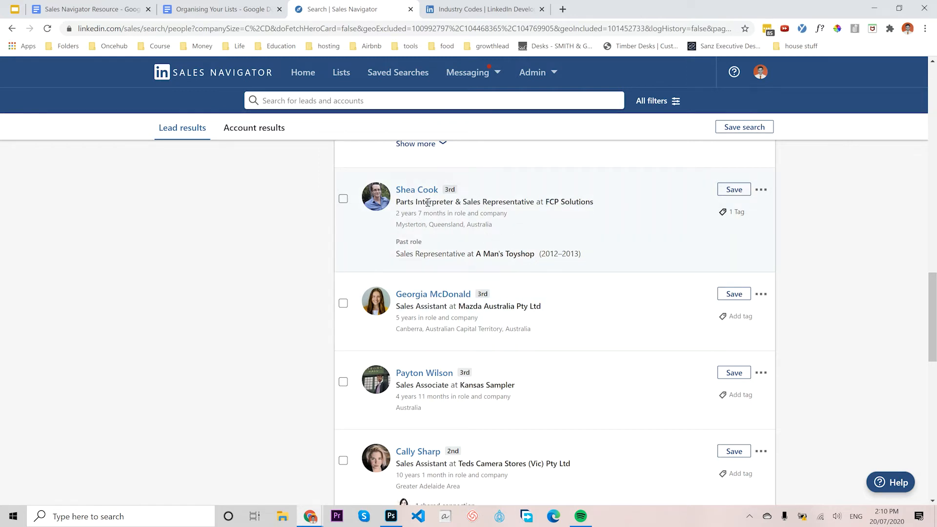
Tag the Sales Assistant at Teds Camera Stores (Vic) Pty Ltd as "00 - Irrelevant"
scroll(503, 376, "up", 5)
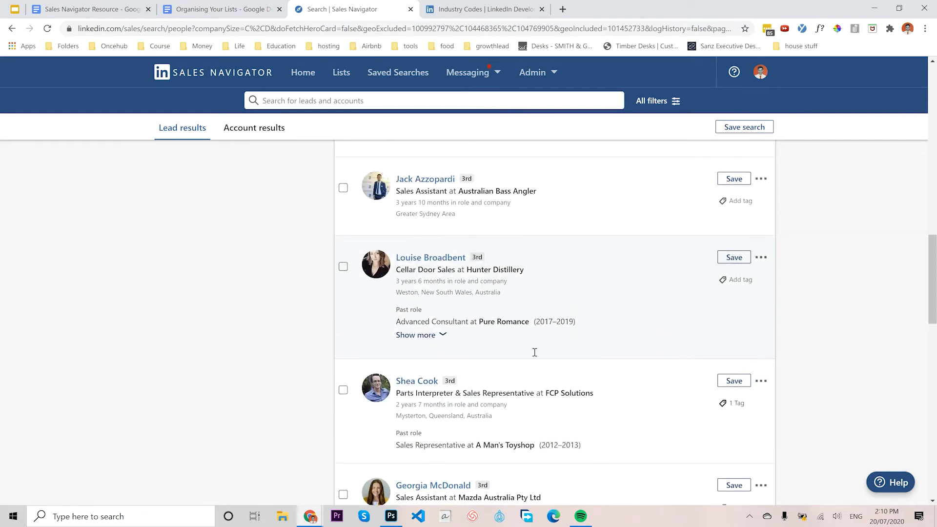
scroll(505, 380, "down", 3)
scroll(522, 356, "up", 5)
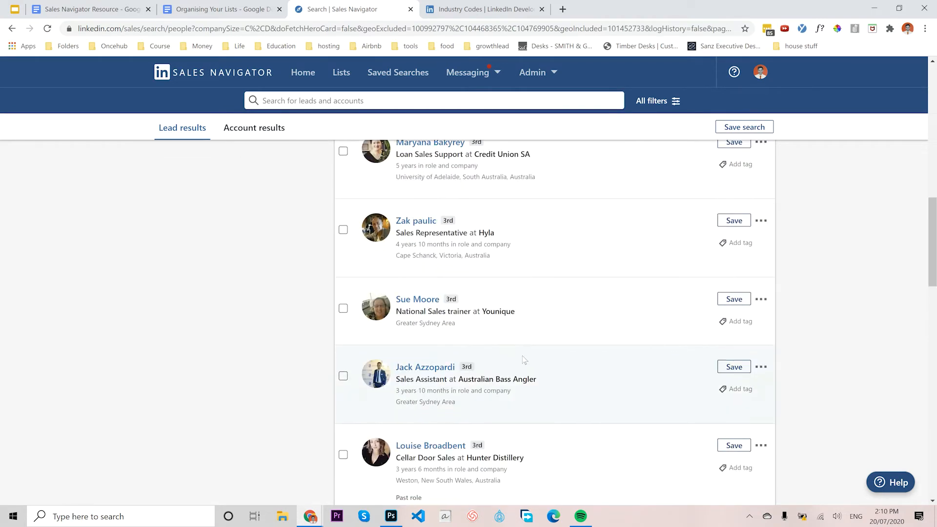
scroll(665, 335, "down", 10)
left_click(746, 369)
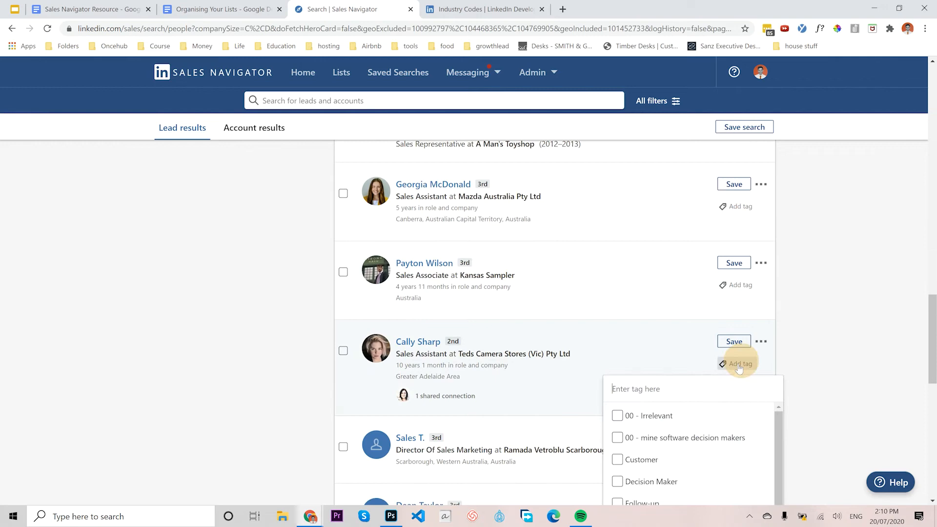
left_click(627, 416)
scroll(719, 385, "down", 3)
left_click(693, 432)
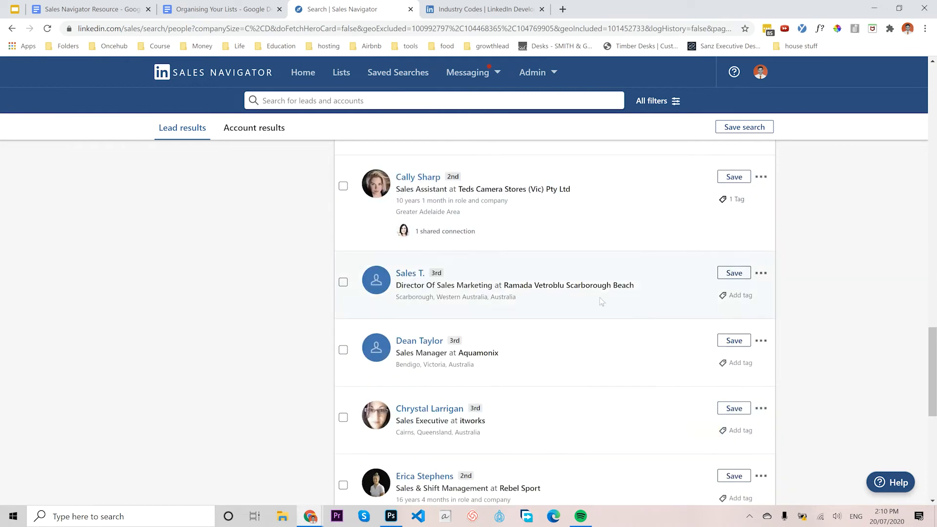
Review the remaining lead results and the search's filters for other leads that do not fit
scroll(630, 377, "up", 4)
scroll(654, 366, "down", 5)
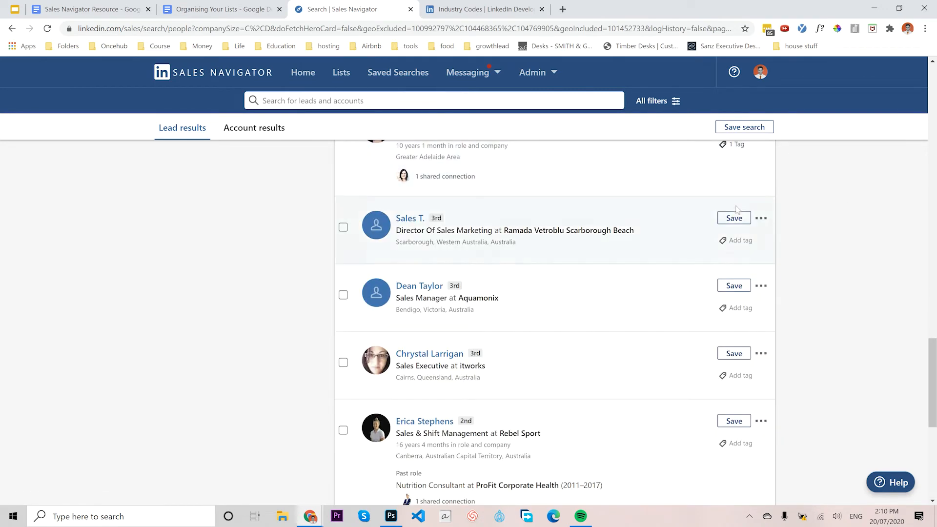
scroll(673, 313, "up", 15)
scroll(690, 250, "up", 8)
scroll(717, 335, "down", 5)
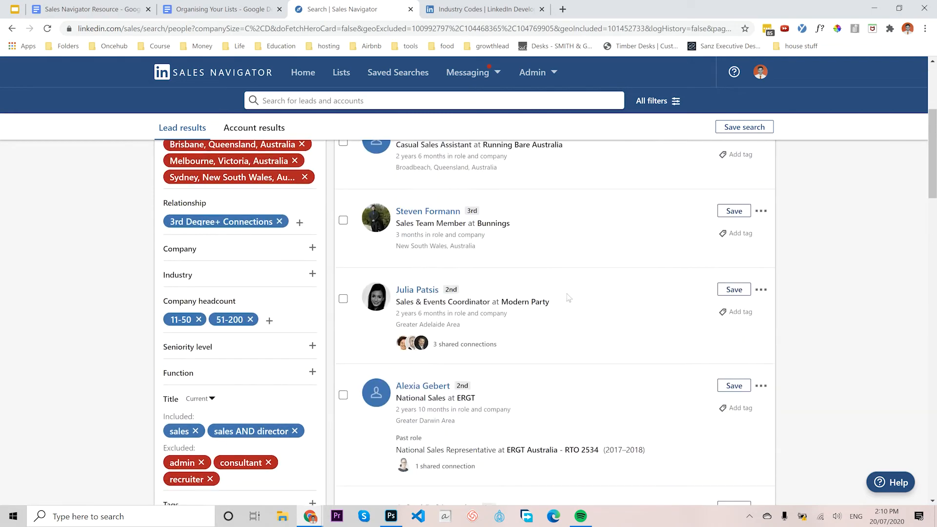
scroll(683, 302, "down", 4)
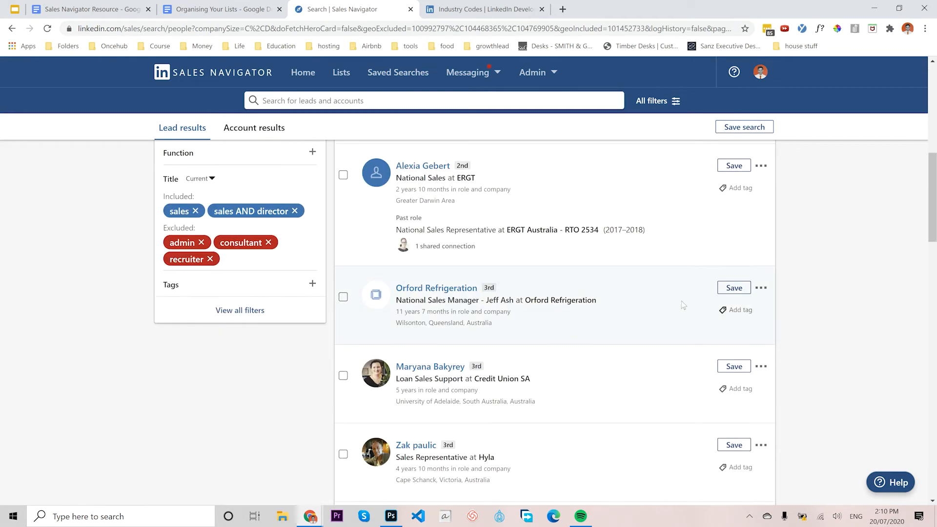
scroll(608, 266, "up", 1)
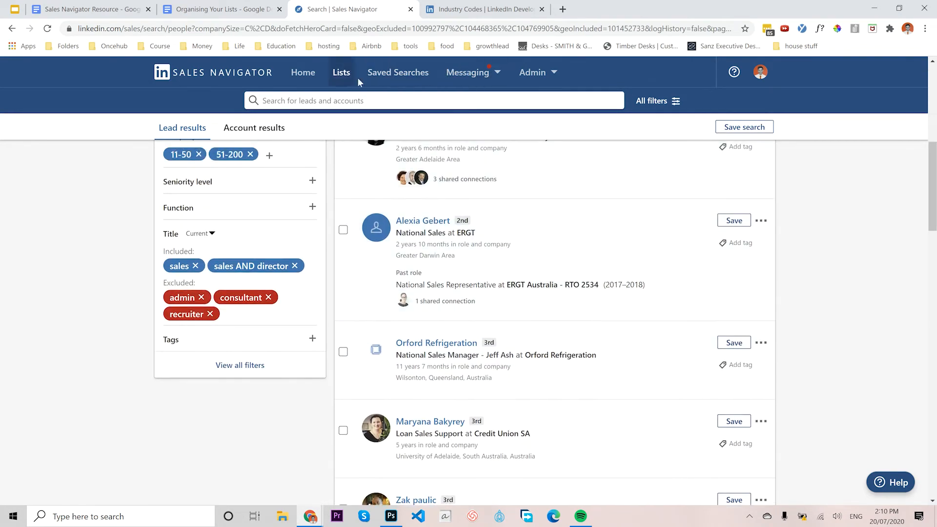
Open Saved Searches in a separate tab, run a lead search for "asdasd" and clear its keyword for a blank search
middle_click(394, 78)
left_click(454, 15)
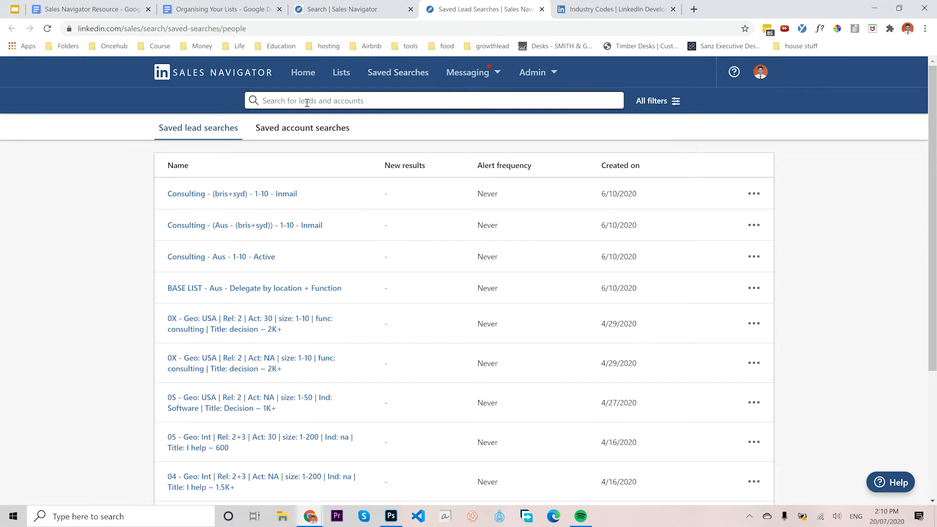
left_click(307, 101)
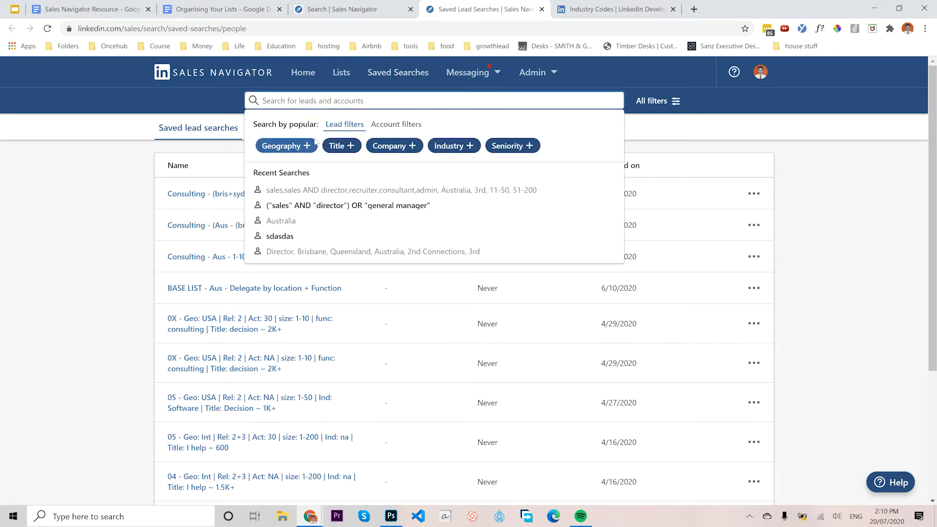
type("asdasd")
key("Return")
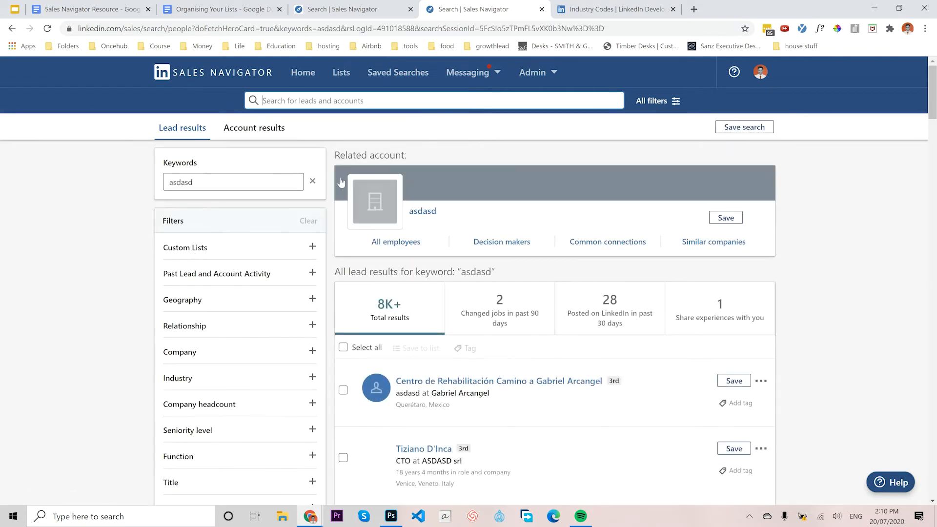
left_click(309, 181)
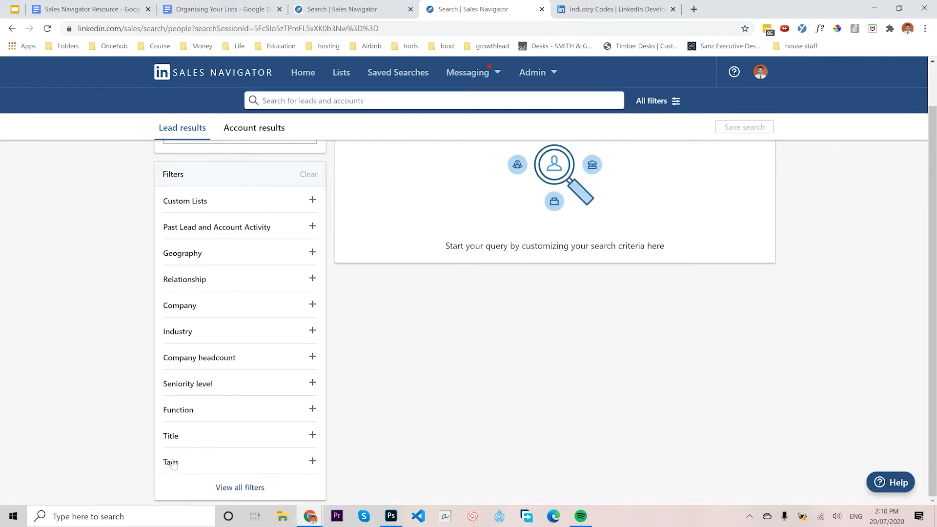
Filter the blank lead search by the "00 - Irrelevant" tag and save it as a lead search named "irrelevant"
left_click(172, 462)
scroll(175, 440, "down", 2)
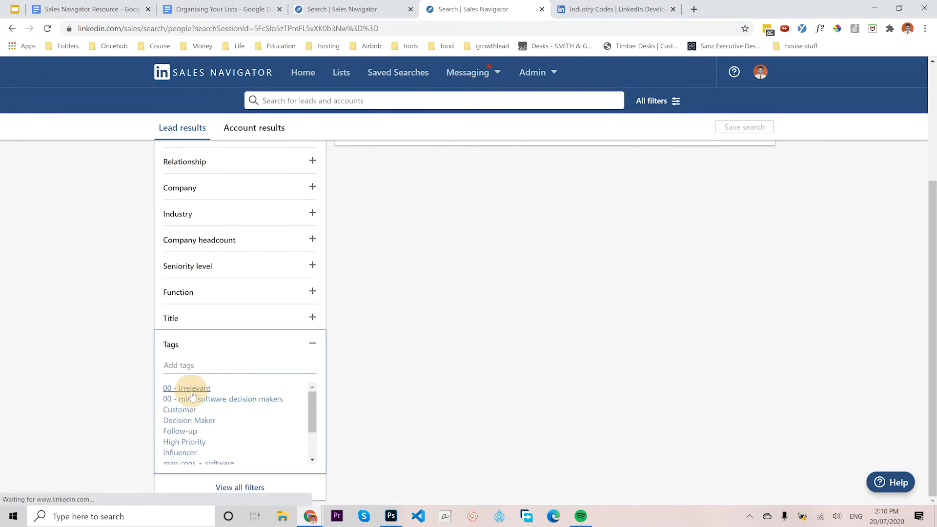
left_click(192, 392)
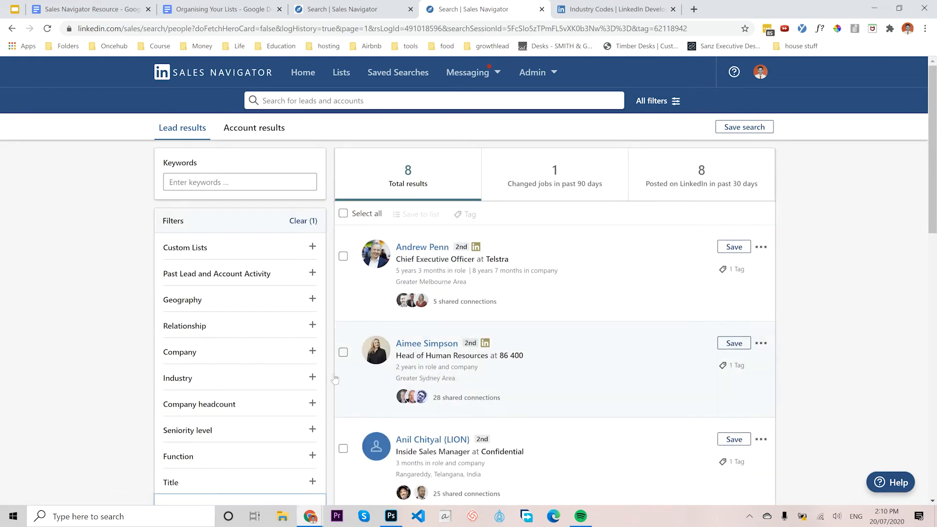
left_click(744, 127)
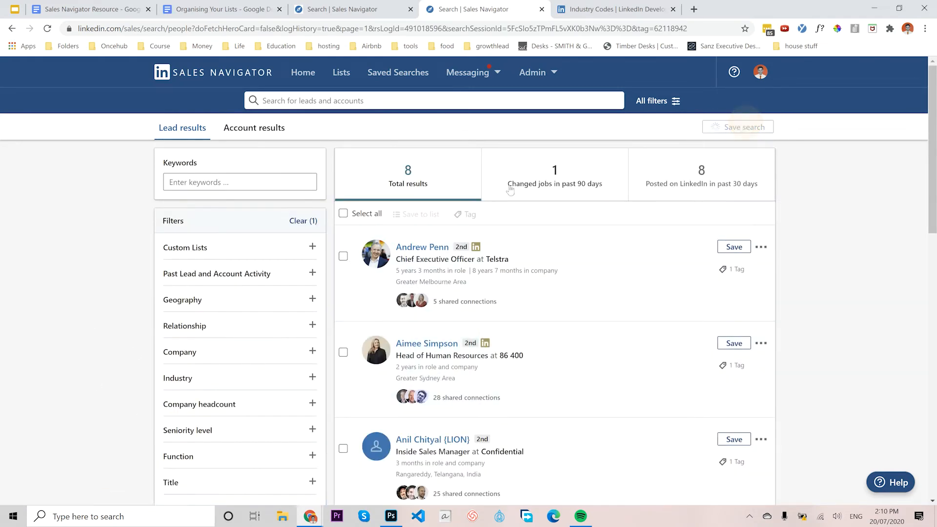
type("irrelevant")
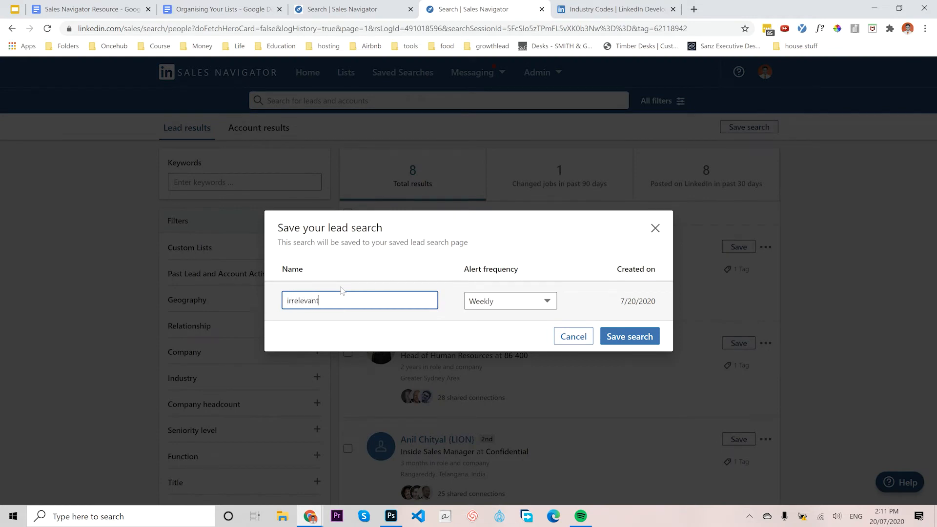
left_click(633, 337)
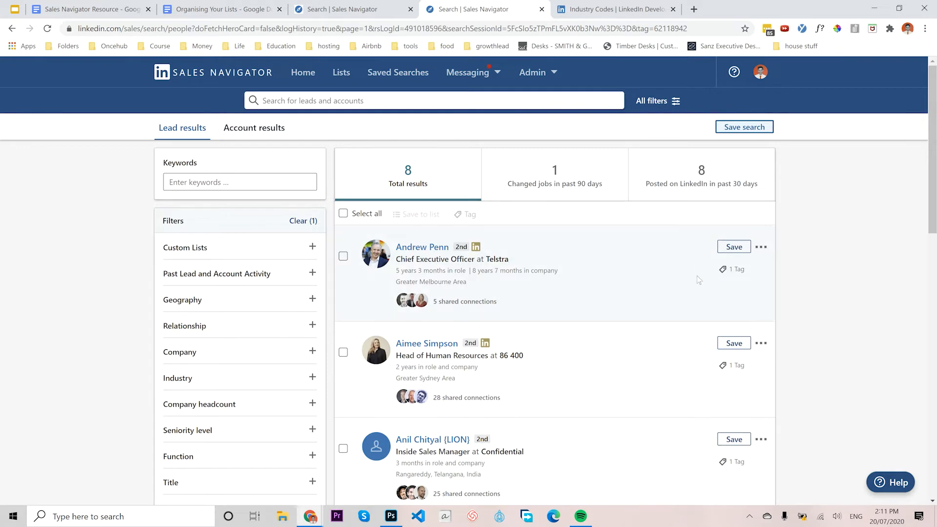
Return to the Australian sales lead search and tag the Sales Team Member at Bunnings as "00 - Irrelevant"
left_click(337, 10)
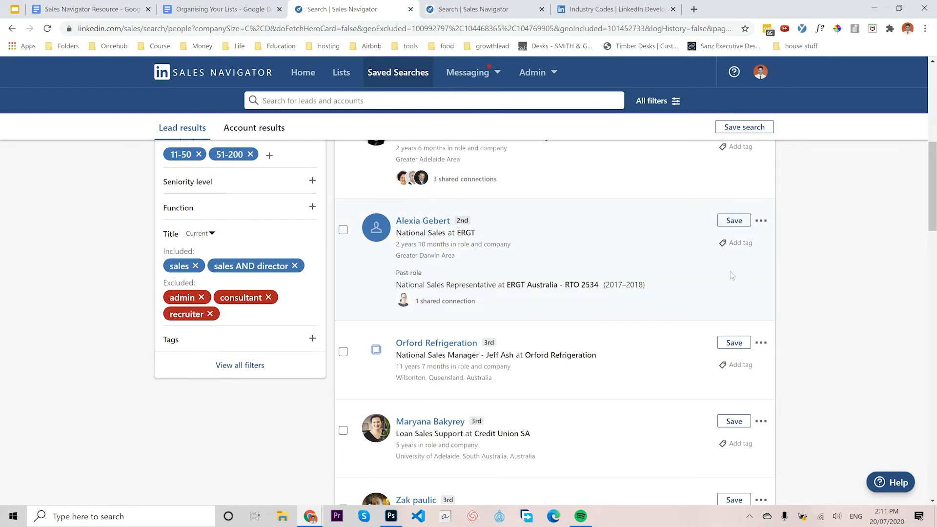
scroll(713, 330, "up", 3)
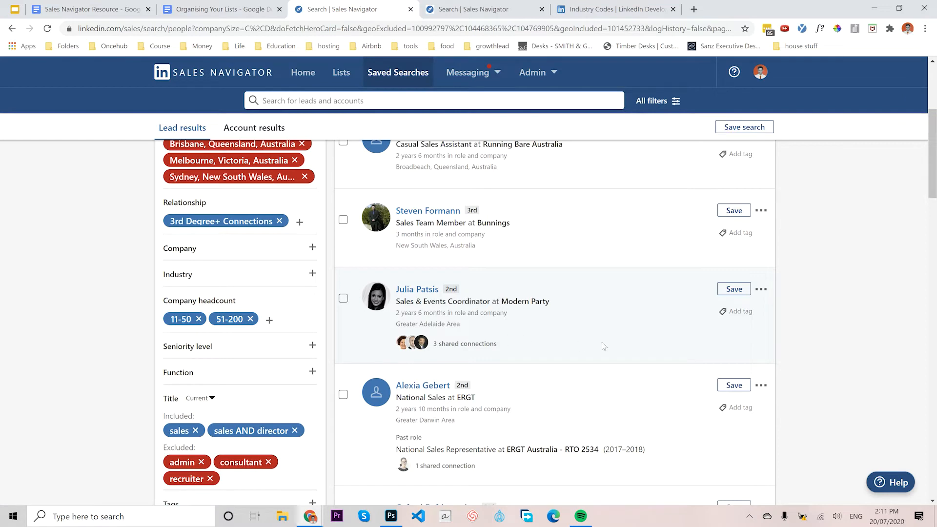
scroll(620, 338, "up", 5)
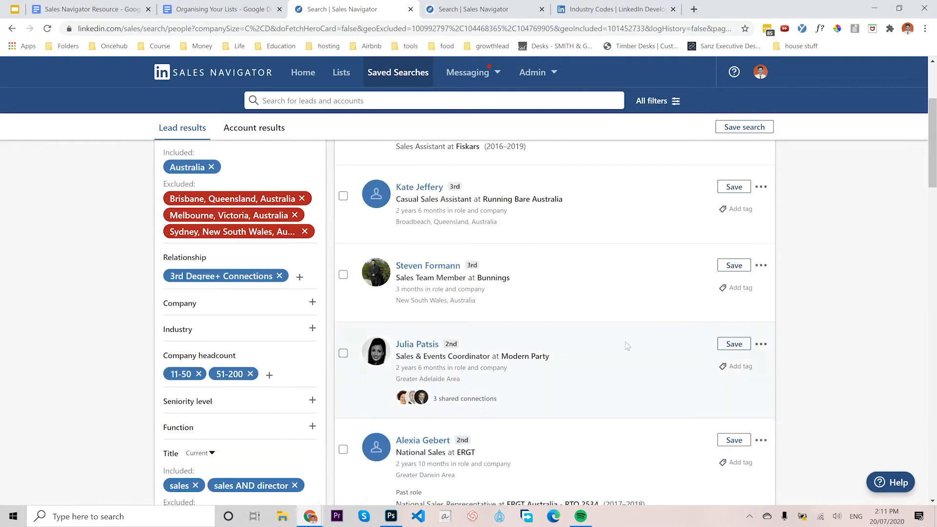
scroll(696, 341, "down", 2)
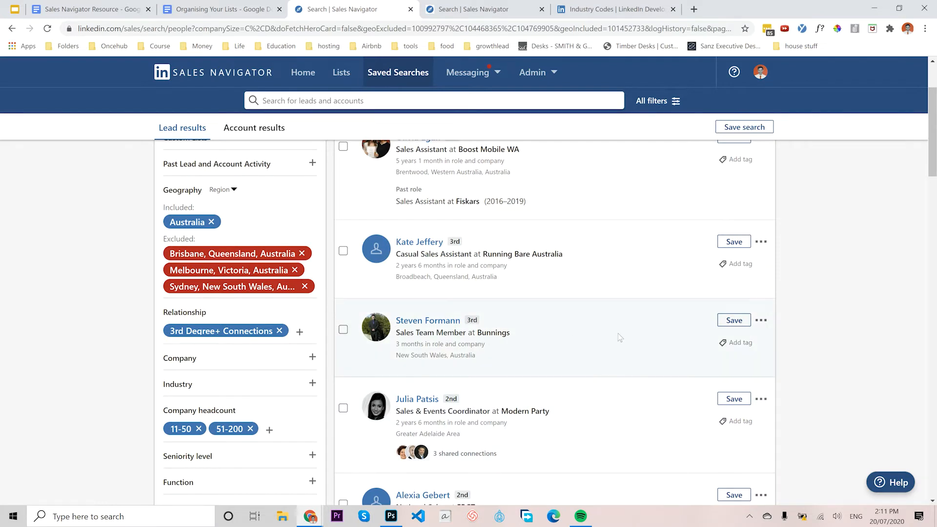
left_click(740, 343)
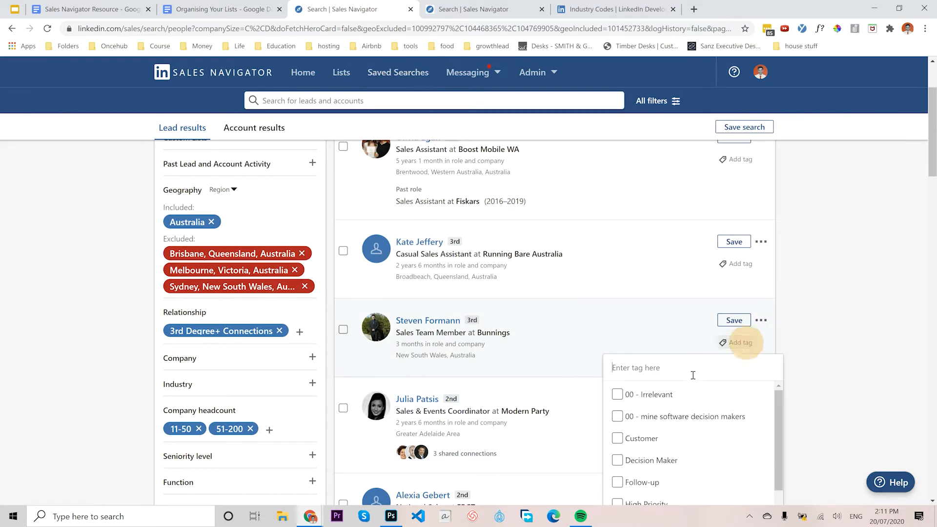
left_click(617, 395)
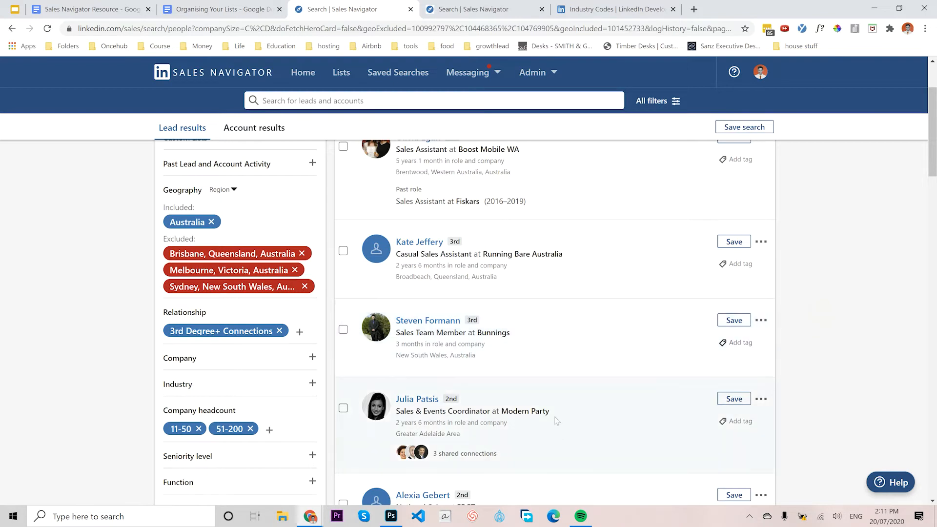
Switch to the "Limitations of Sales Navigator" slide and highlight the point "If it lapses you lose it - Keep conversations on LinkedIn"
scroll(287, 292, "down", 7)
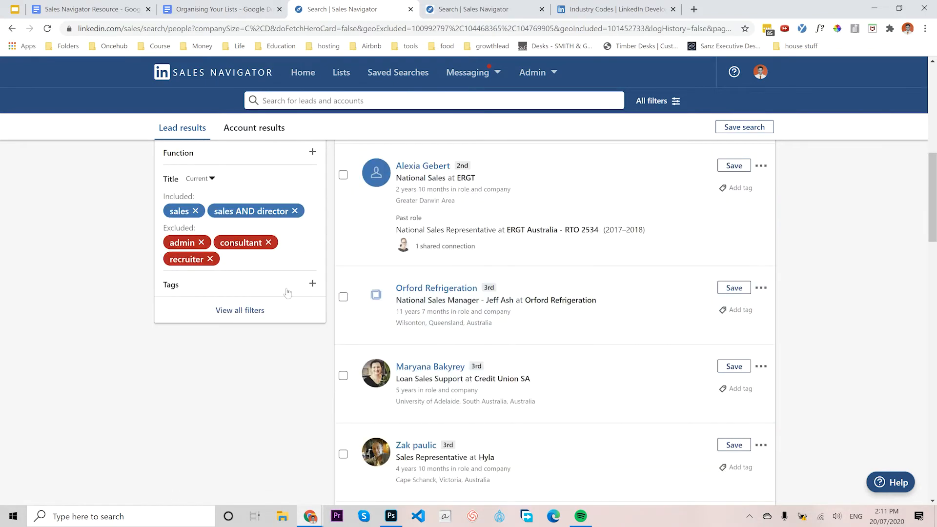
scroll(463, 342, "up", 1)
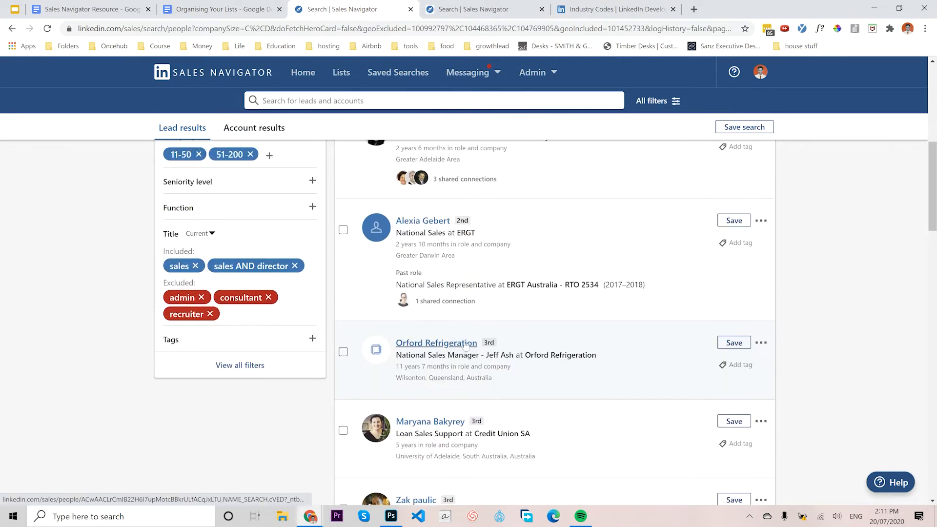
scroll(473, 345, "up", 10)
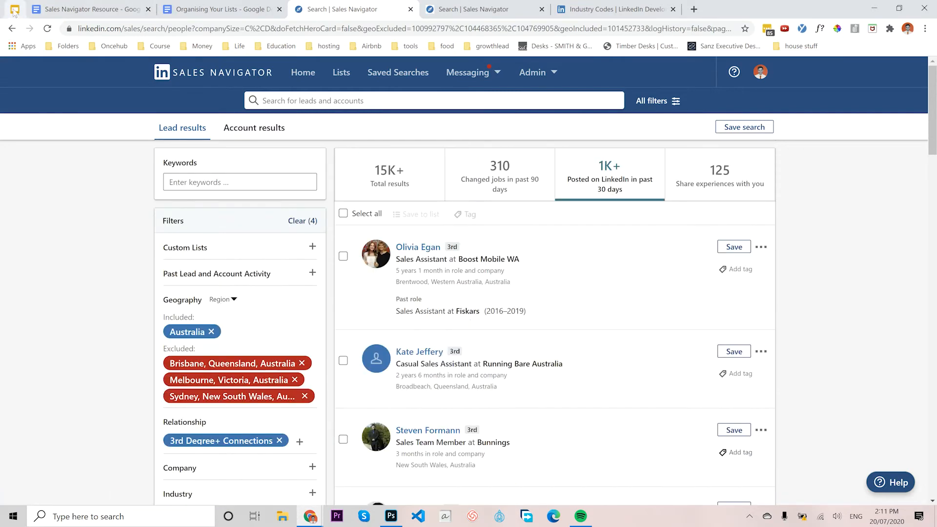
left_click(15, 9)
left_click(336, 351)
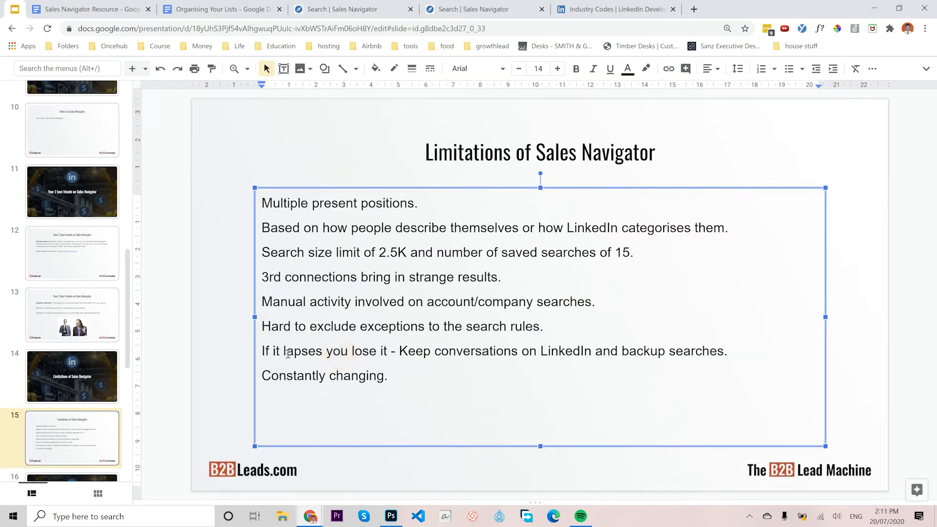
left_click(269, 351)
left_click_drag(293, 350, 463, 352)
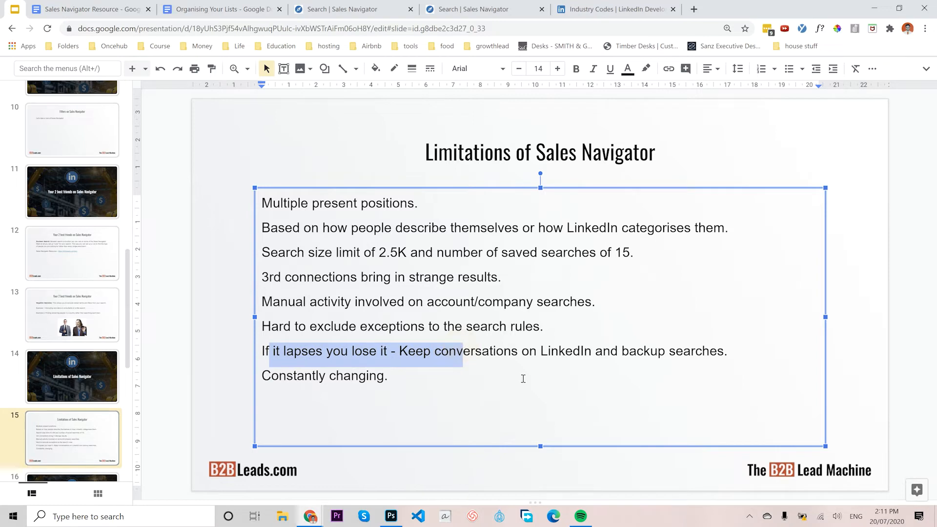
Return to the sales lead search and examine the available messaging inbox options
left_click(332, 10)
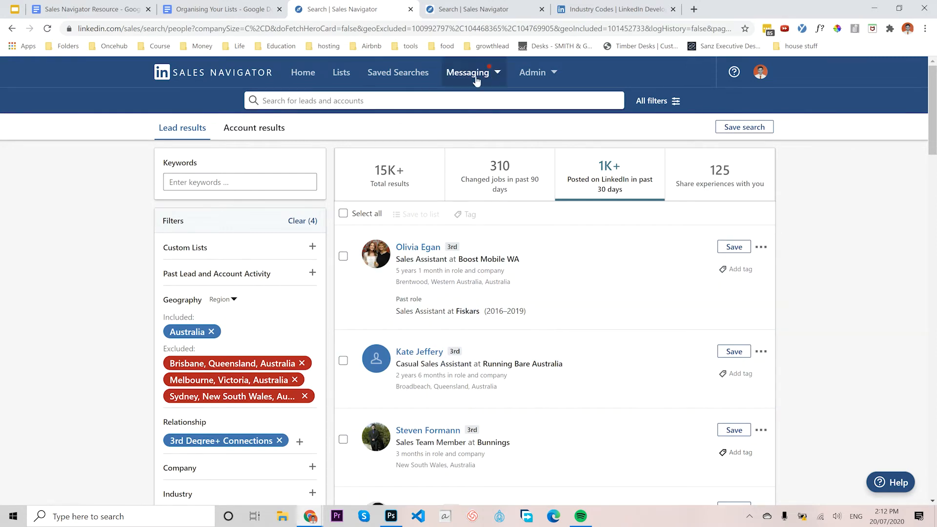
mouse_move(469, 78)
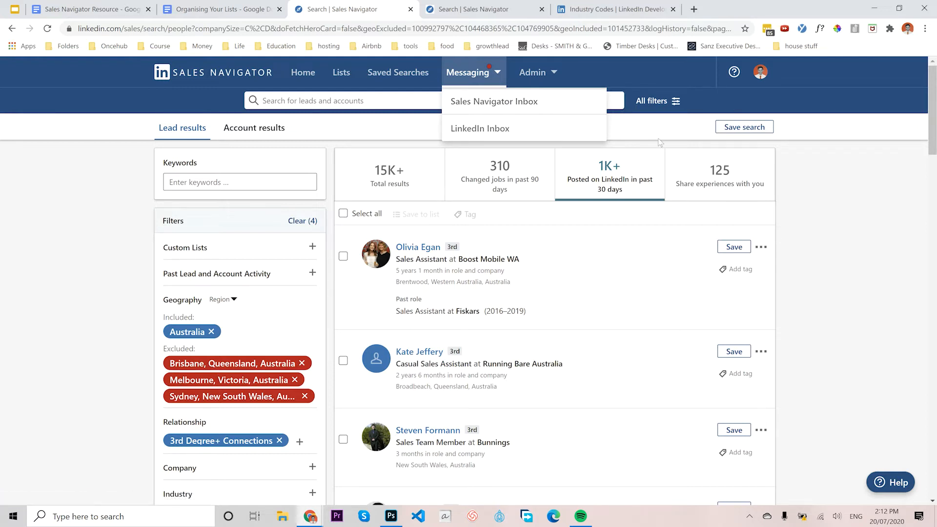
left_click(78, 235)
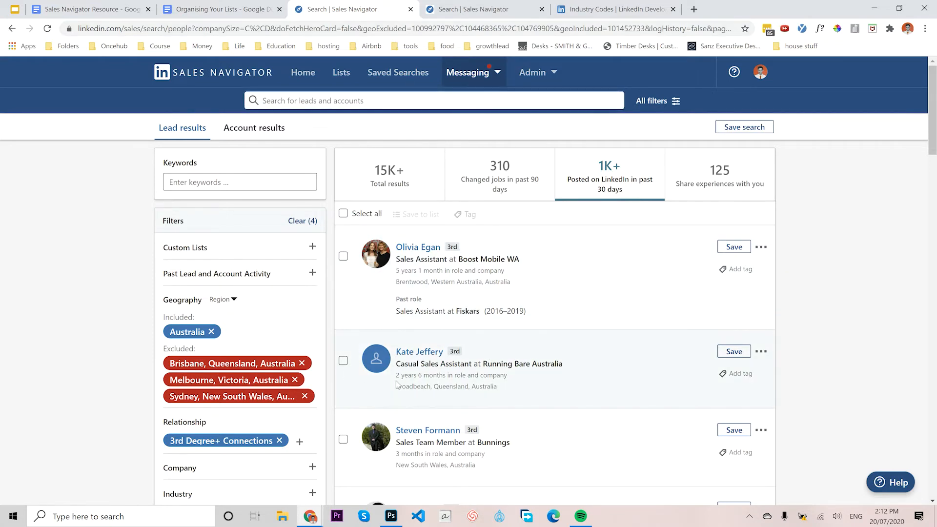
Copy the full URL of the filtered sales lead search as a backup of its criteria
scroll(400, 380, "down", 3)
scroll(400, 380, "down", 3)
scroll(400, 380, "up", 8)
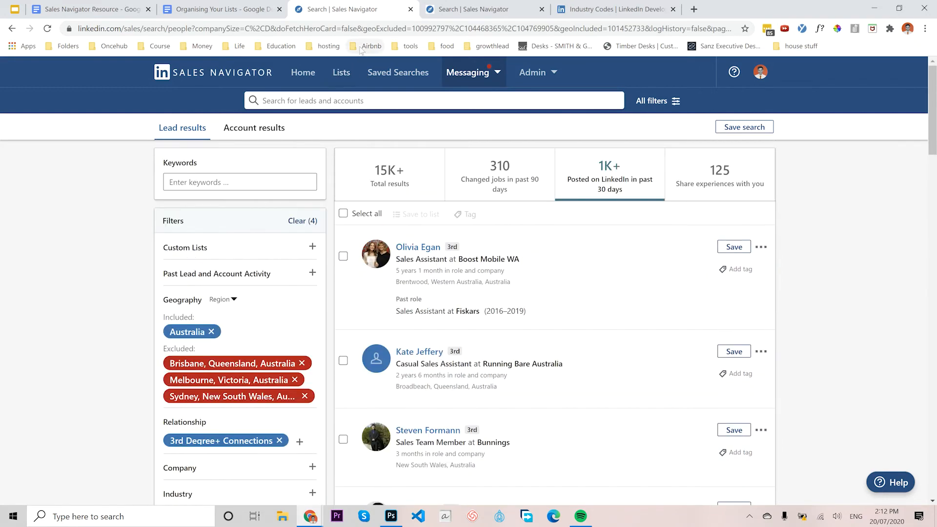
left_click(364, 30)
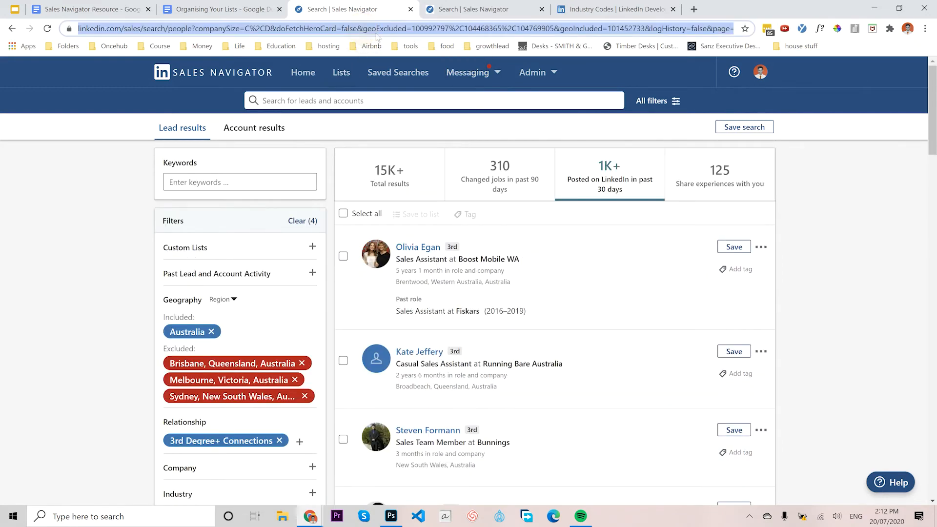
right_click(314, 29)
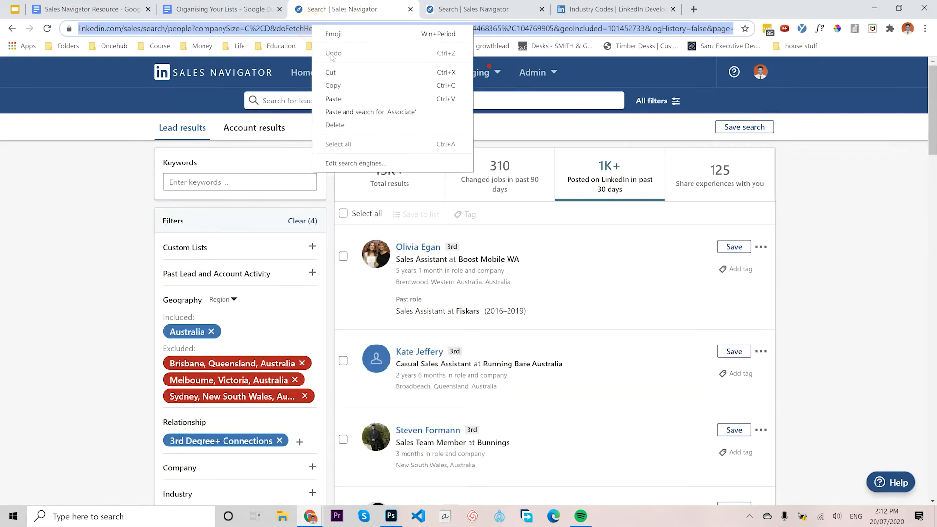
left_click(332, 83)
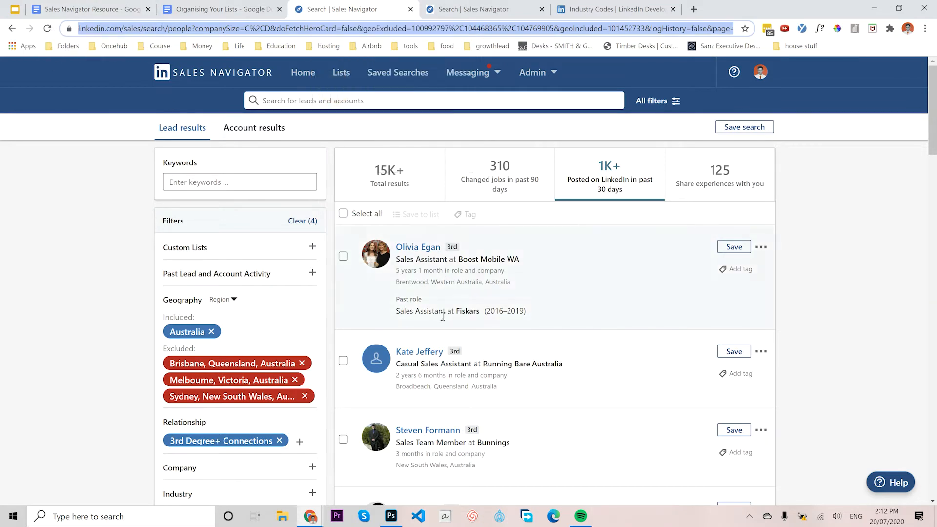
Open the saved lead search "BASE LIST - Aus - Delegate by location + Function"
scroll(264, 332, "down", 10)
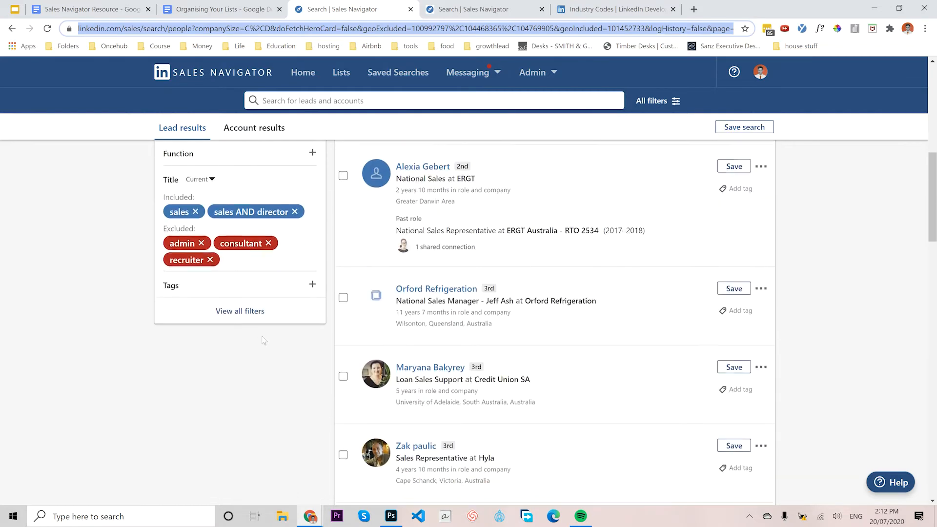
scroll(264, 333, "up", 10)
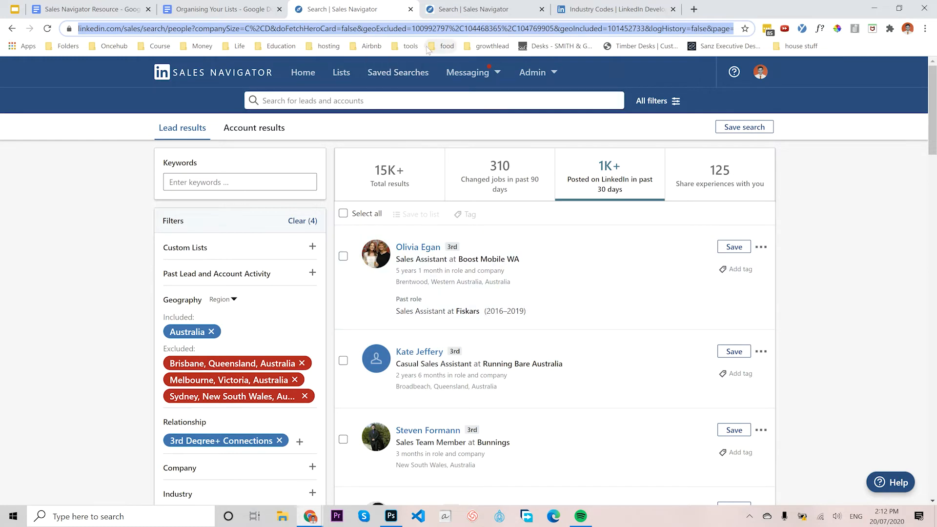
left_click(386, 77)
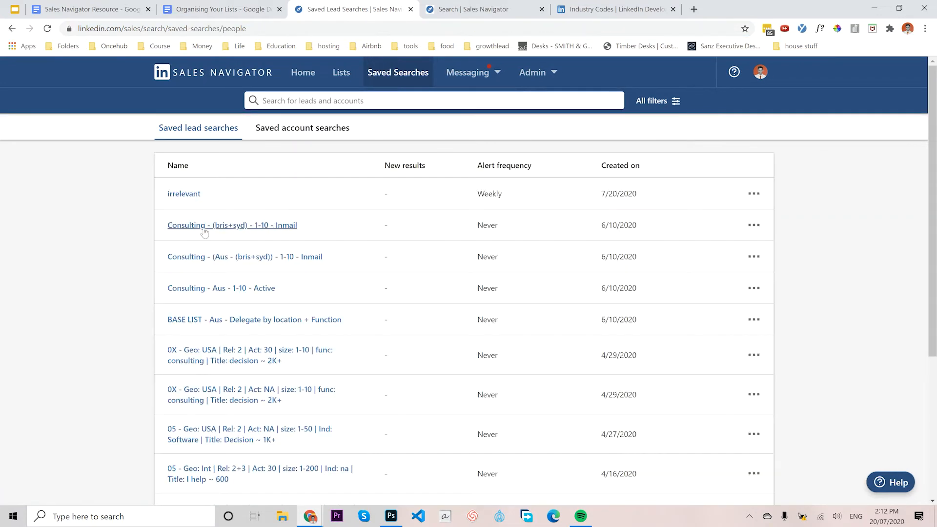
left_click(209, 320)
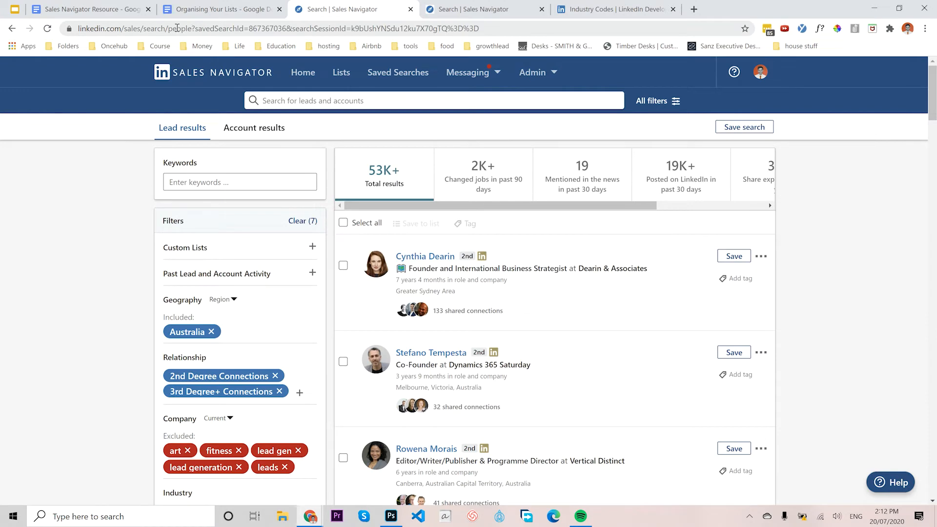
Highlight the saved-search ID and session parameters in the search's URL to examine them
left_click_drag(177, 28, 498, 29)
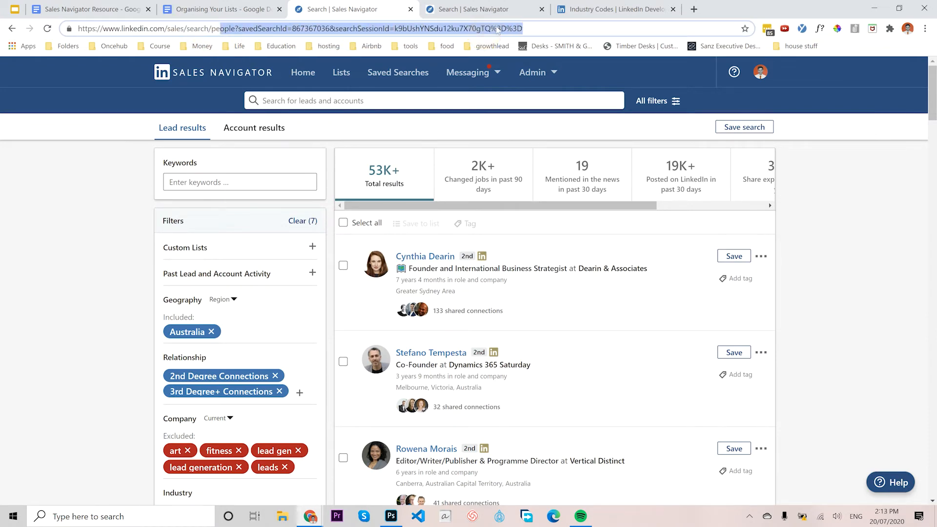
left_click(360, 29)
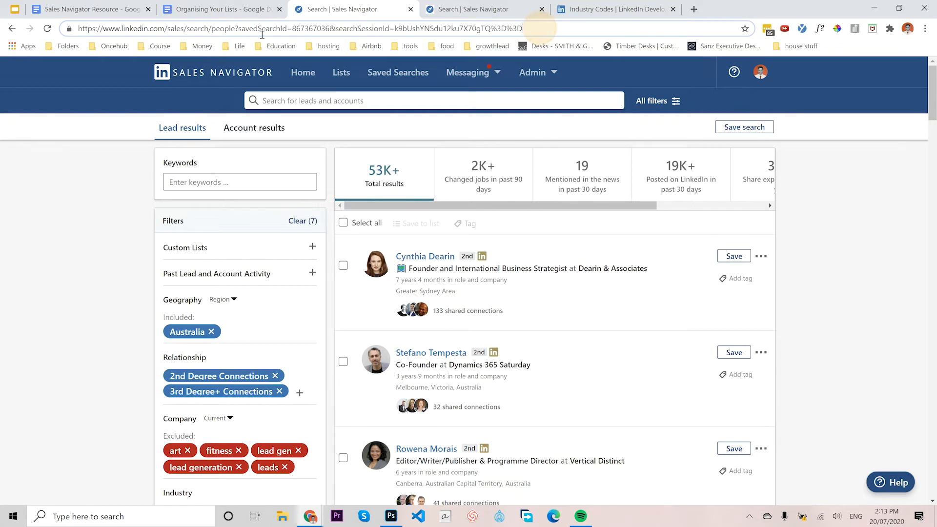
left_click_drag(234, 30, 554, 30)
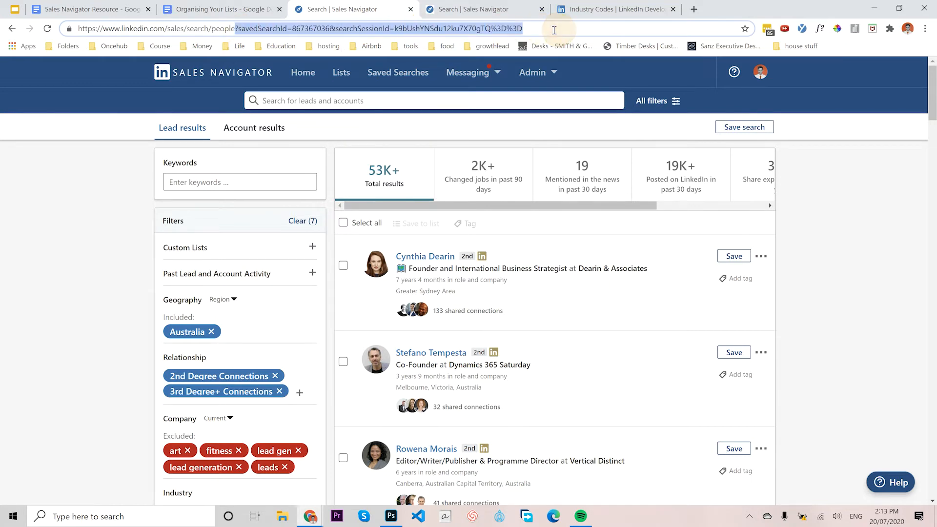
left_click(554, 30)
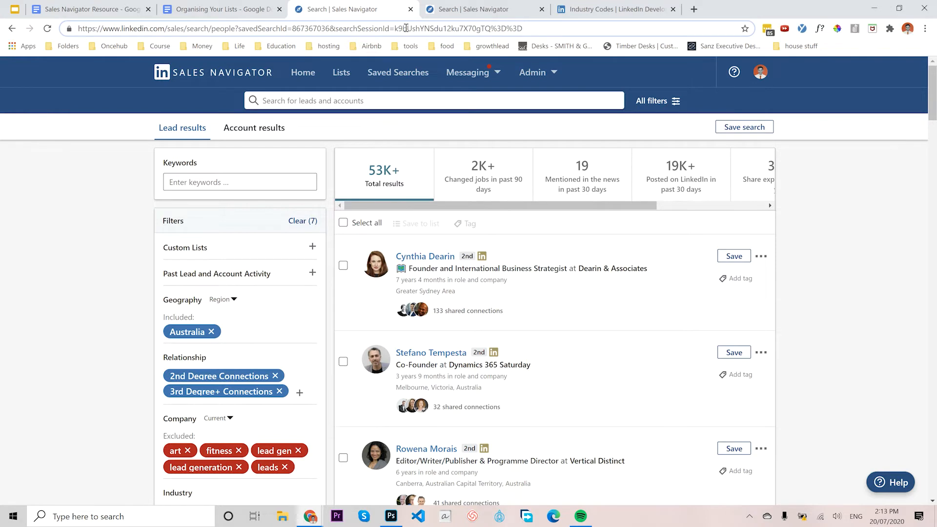
Remove Australia from the Geography filter, add it back to expand the search URL, and select the full URL
left_click(213, 333)
left_click(220, 306)
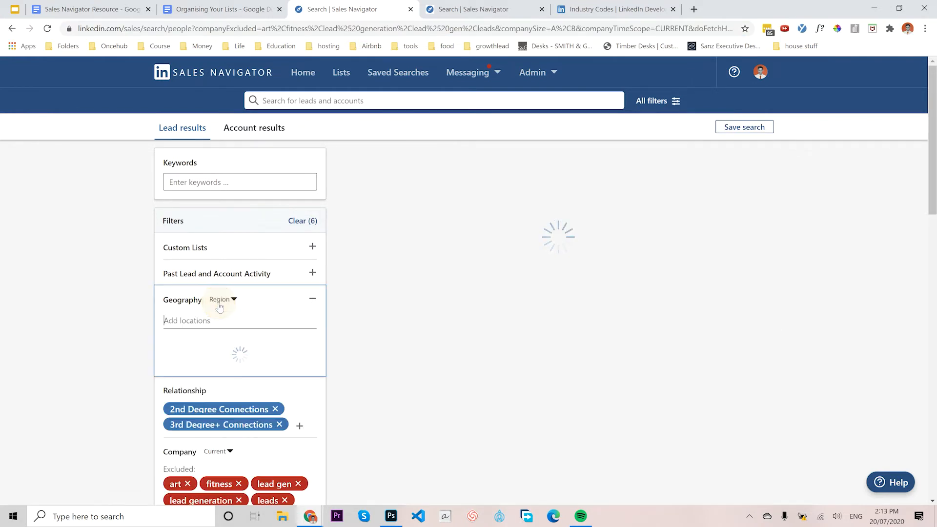
type("aus")
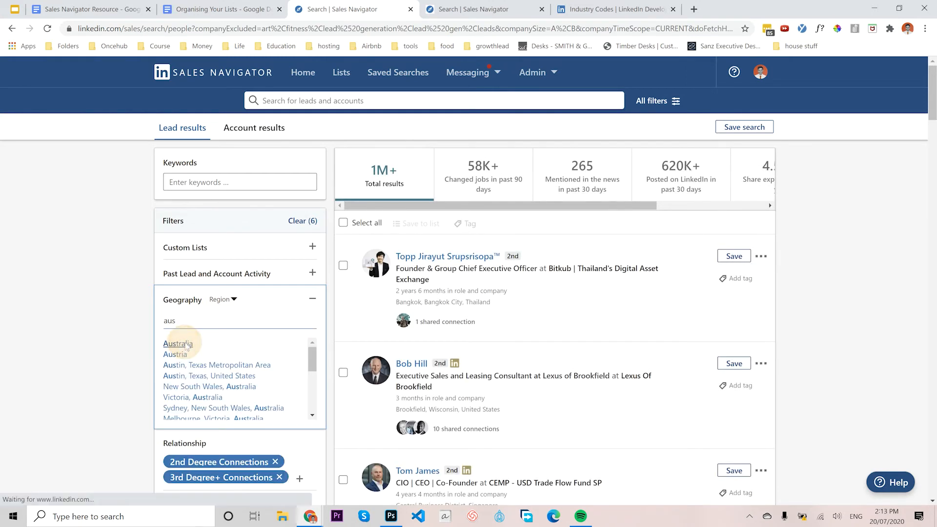
left_click(183, 338)
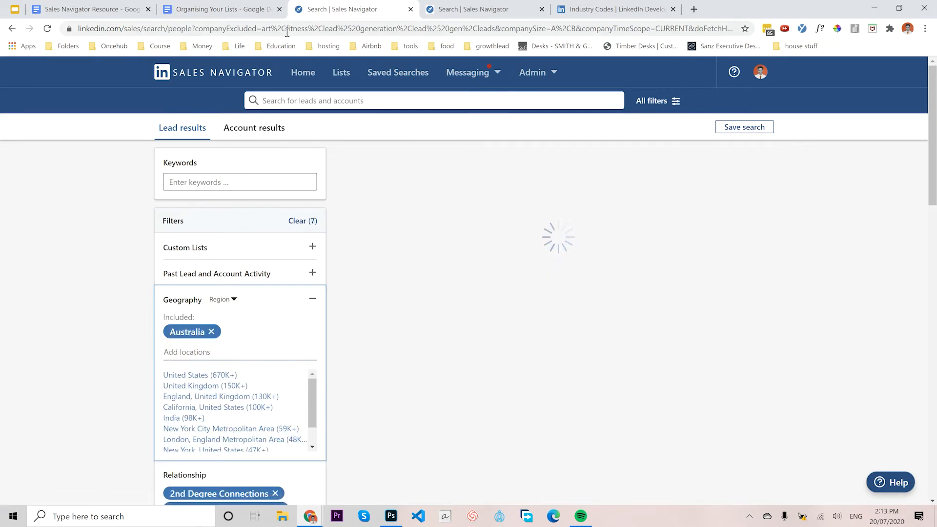
left_click(328, 30)
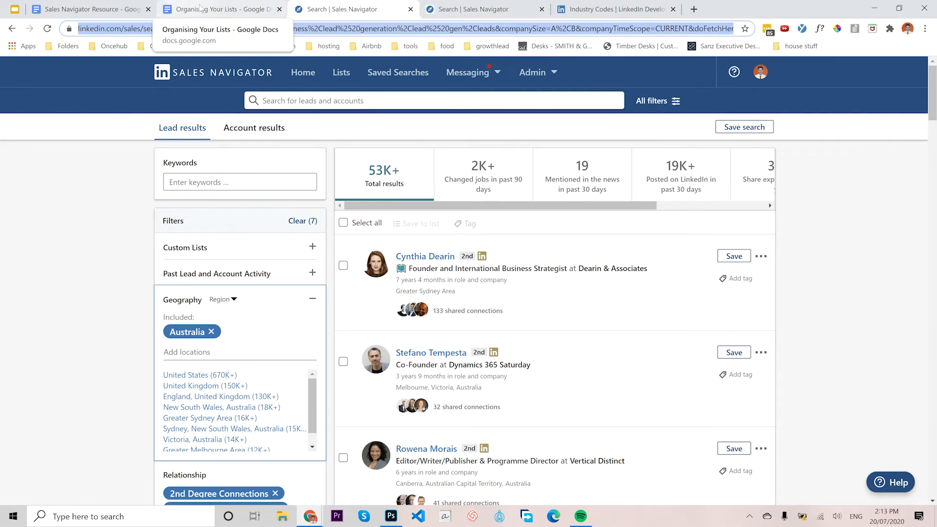
Return to the Limitations of Sales Navigator slide and highlight the point about keeping conversations on LinkedIn and backing up searches
left_click(15, 9)
left_click(511, 352)
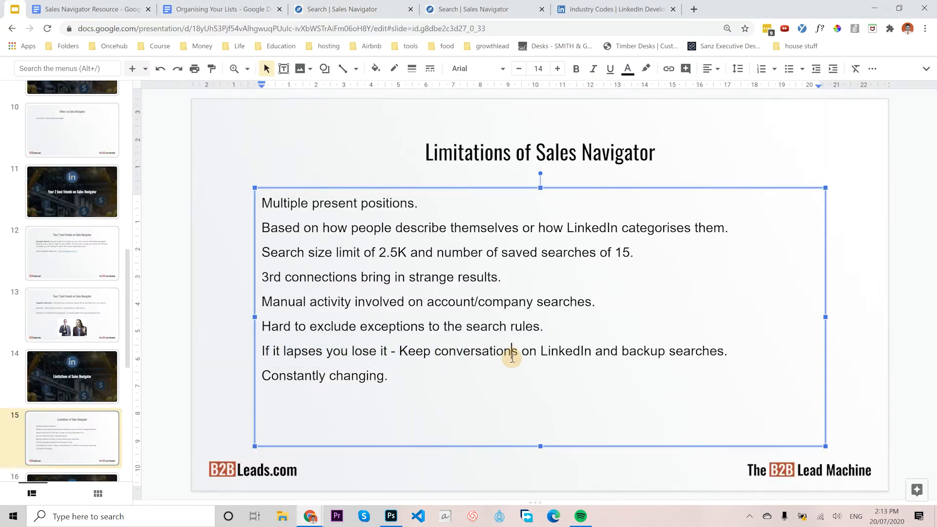
left_click_drag(448, 352, 635, 352)
left_click(684, 352)
left_click_drag(724, 351, 245, 345)
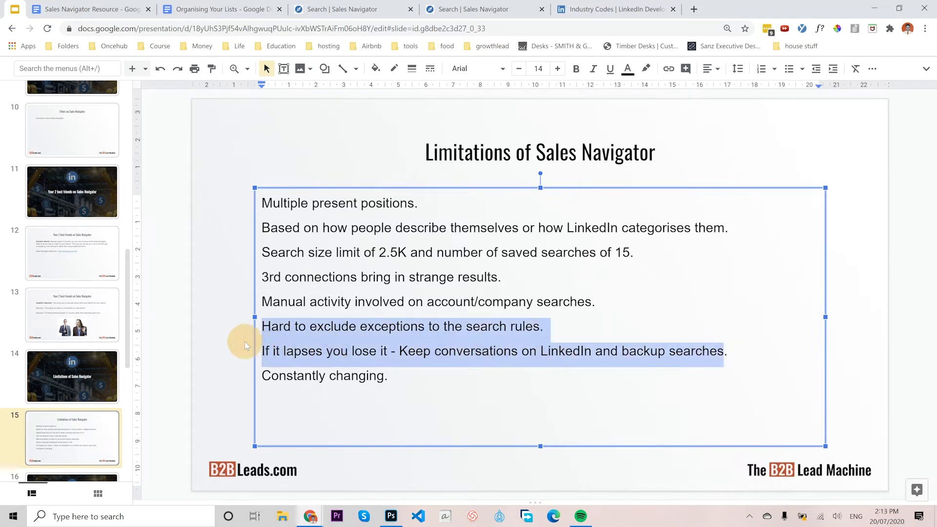
Open a new InMail to the Telstra chief executive from the tagged lead results, and close it without sending
left_click(520, 9)
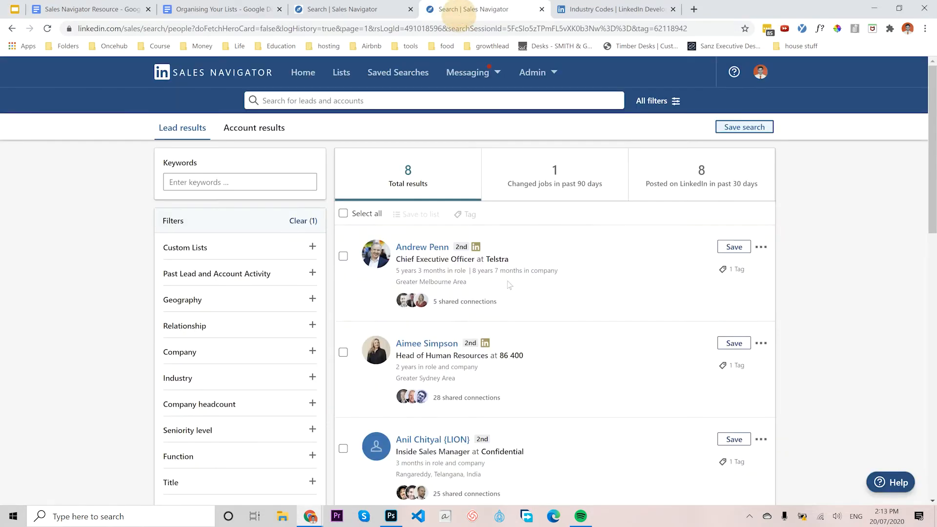
left_click(761, 249)
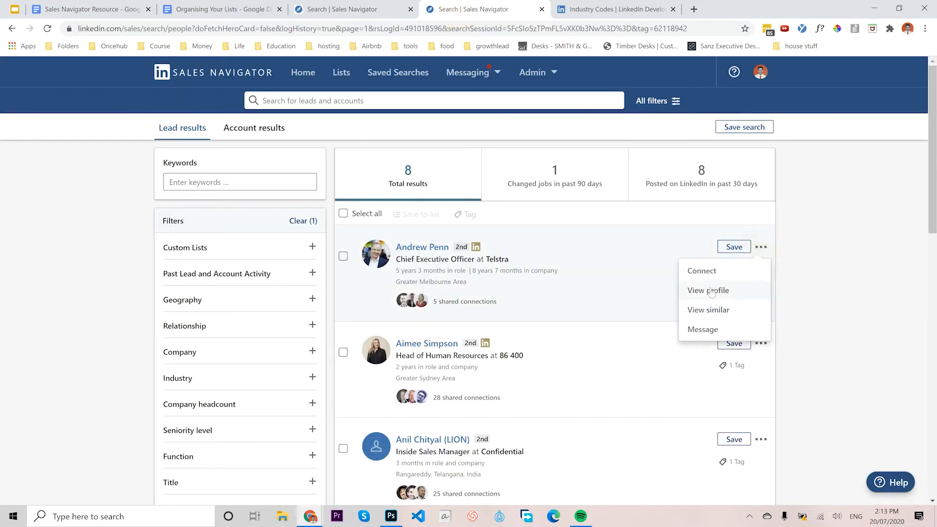
left_click(702, 330)
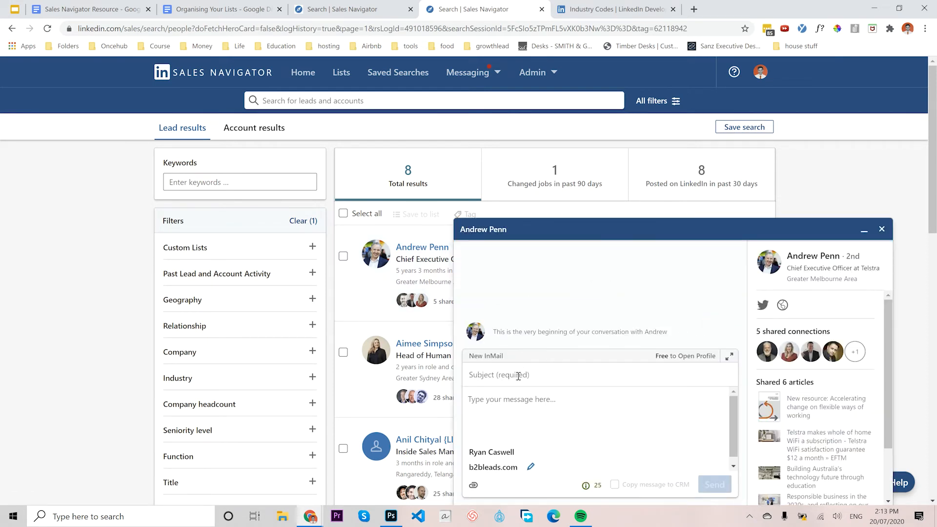
left_click(519, 376)
left_click(881, 229)
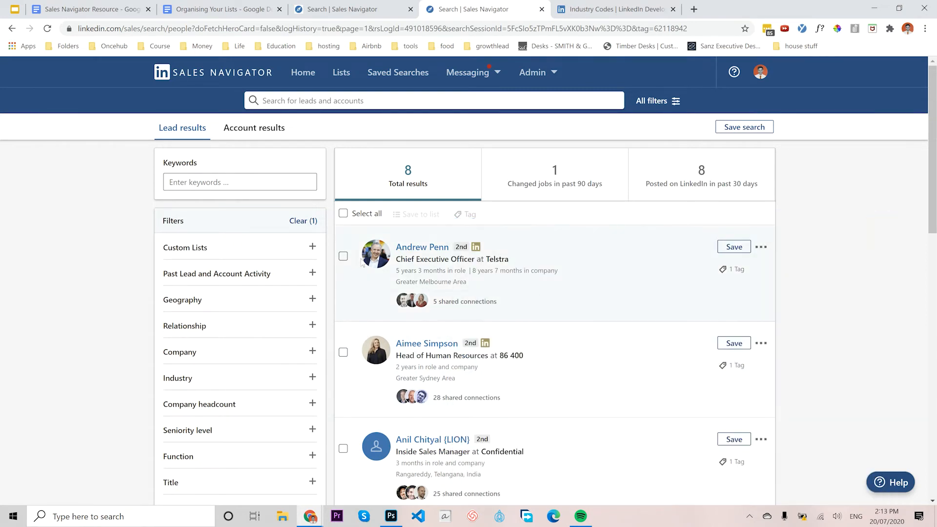
Open the Telstra chief executive's Sales Navigator profile in a new tab and view it on LinkedIn.com
middle_click(422, 247)
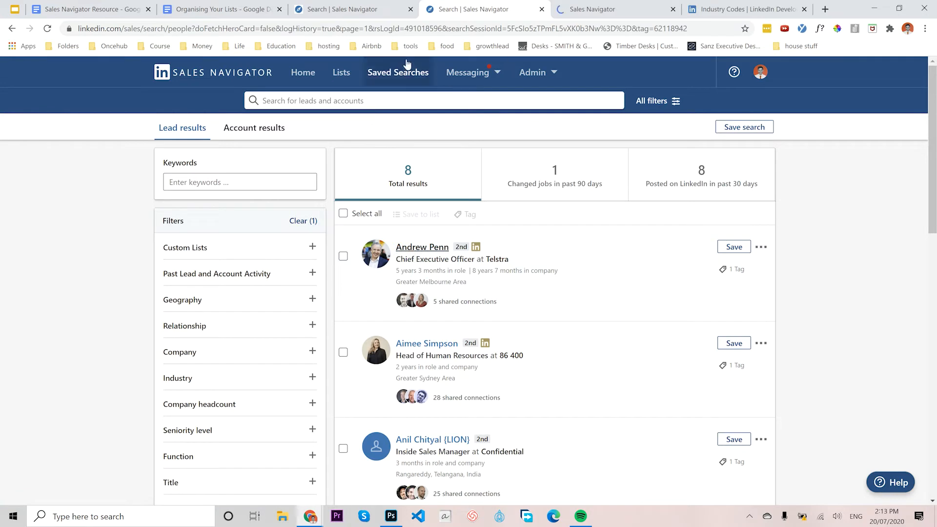
left_click(610, 8)
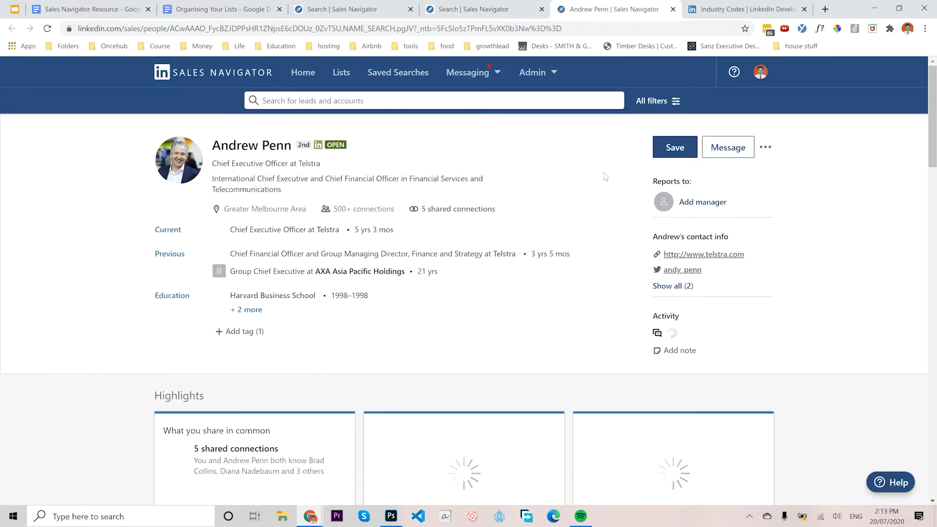
left_click(765, 146)
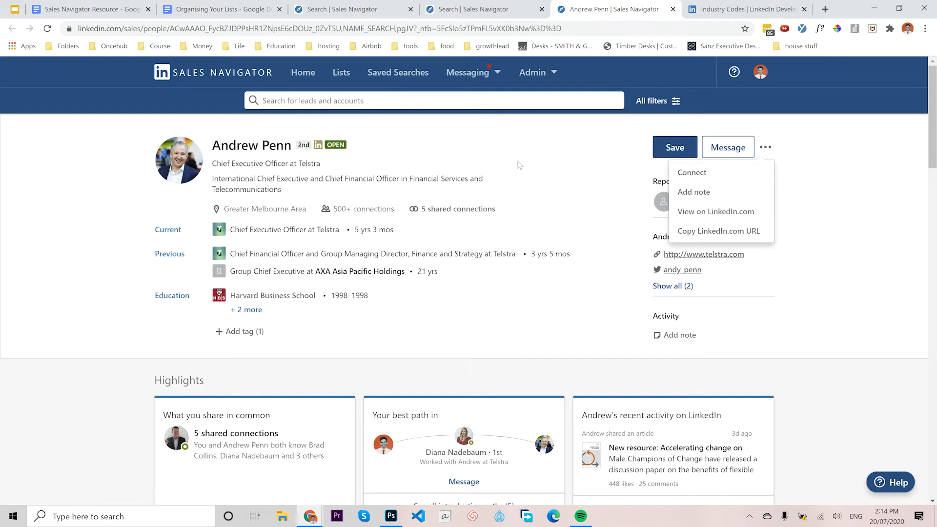
left_click(540, 160)
left_click(765, 147)
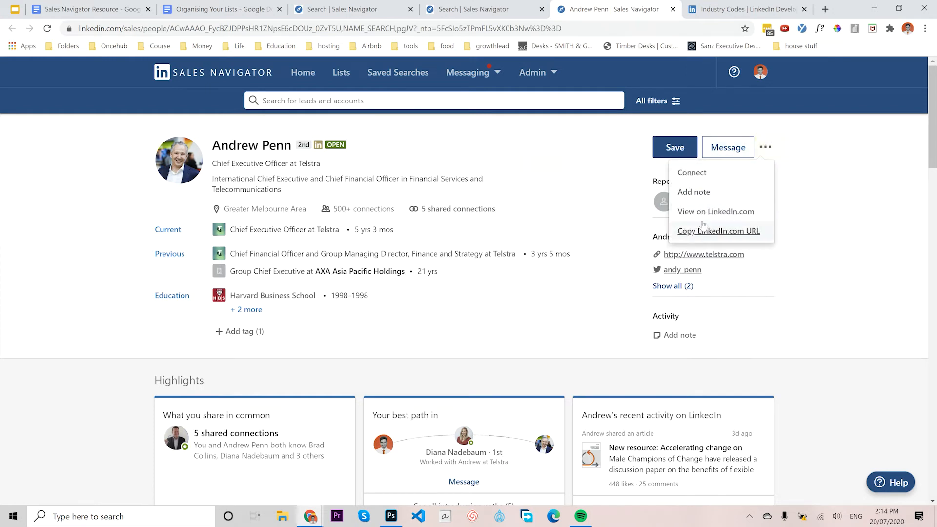
left_click(715, 212)
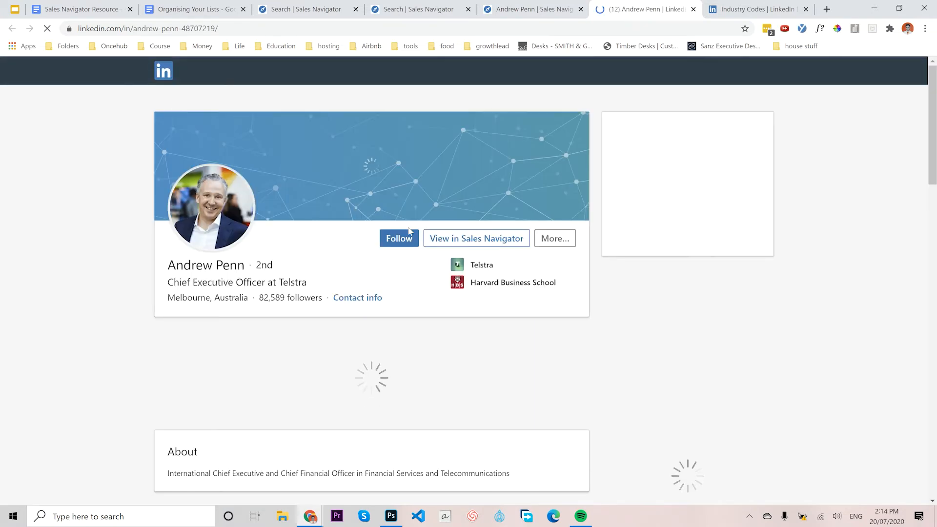
Examine the extra contact options on the LinkedIn profile and the inbox choices under Sales Navigator's messaging
left_click(555, 241)
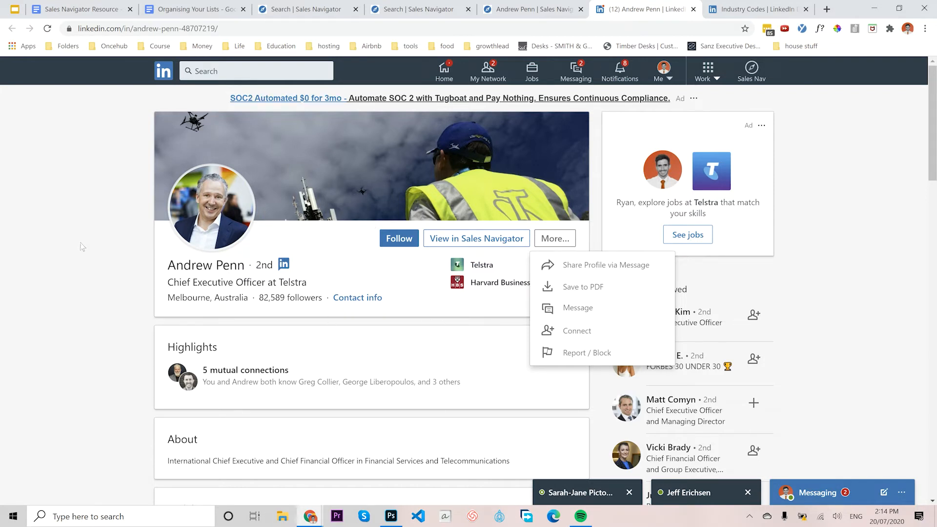
left_click(81, 213)
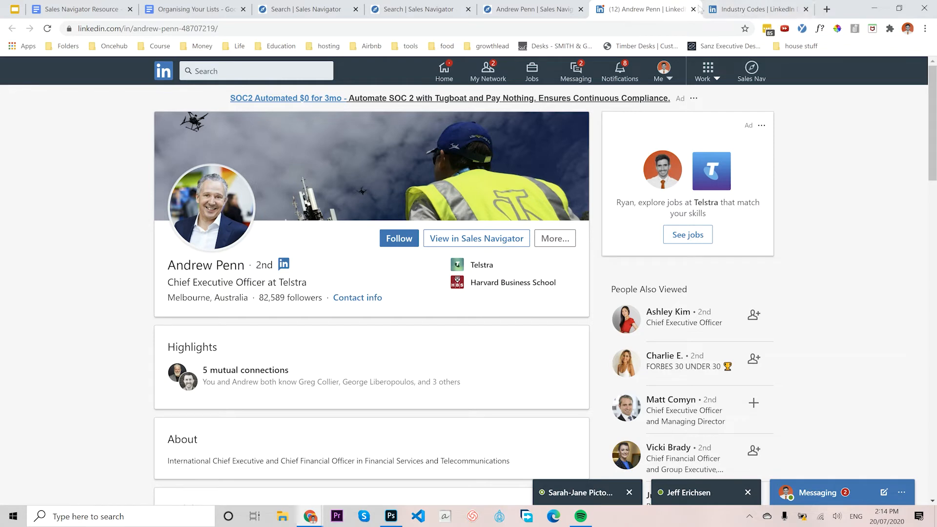
left_click(532, 9)
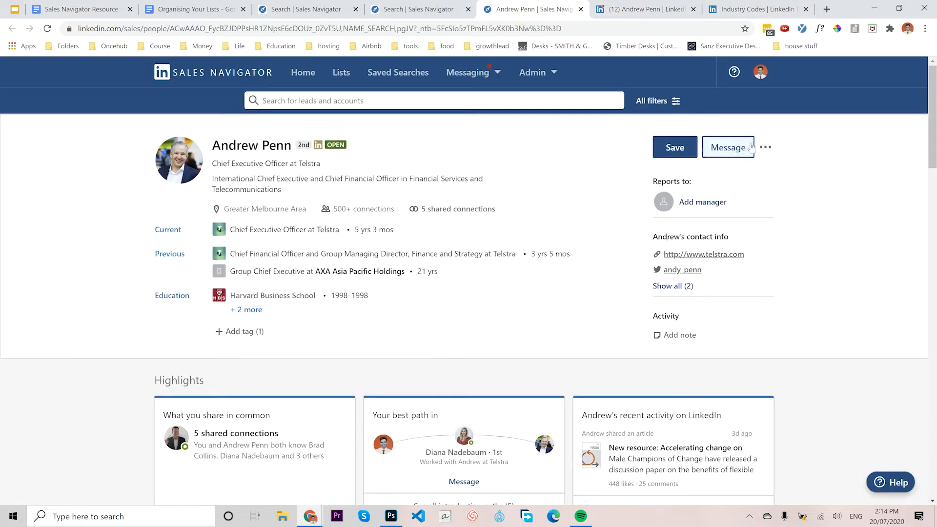
mouse_move(481, 74)
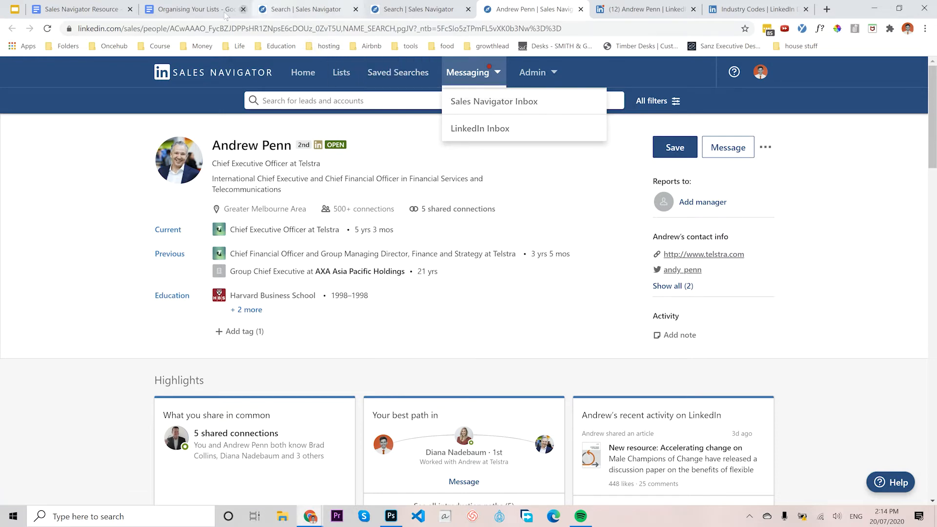
Return to the limitations slide and highlight its bullet points up to "Constantly changing."
left_click(15, 10)
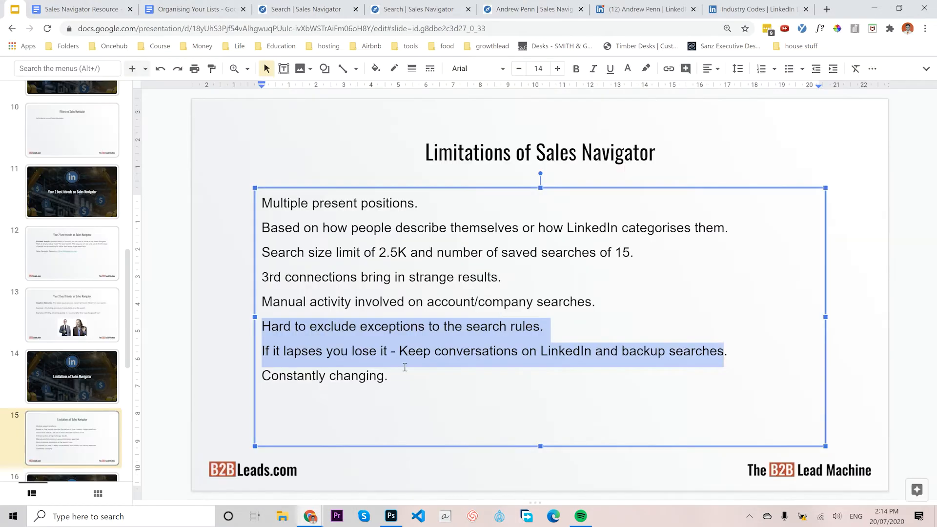
left_click(386, 373)
left_click_drag(393, 376, 259, 192)
left_click(344, 375)
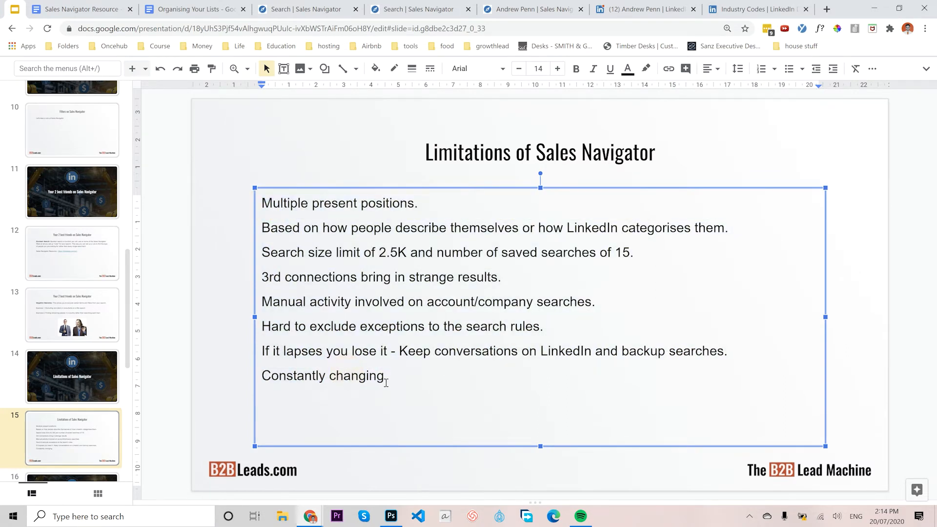
left_click_drag(393, 376, 266, 210)
left_click(316, 302)
left_click(415, 379)
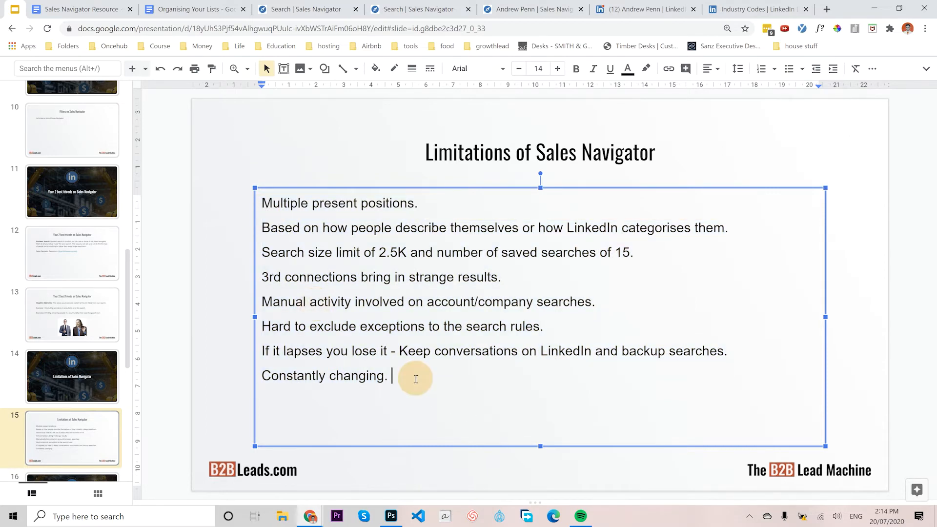
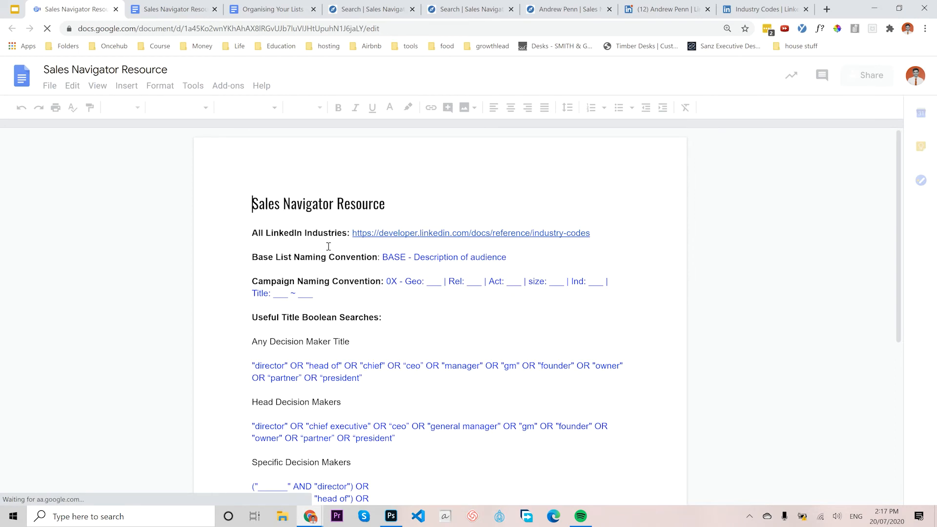
Highlight the base list naming convention "BASE - Description of audience" in the Sales Navigator Resource document
scroll(348, 258, "down", 1)
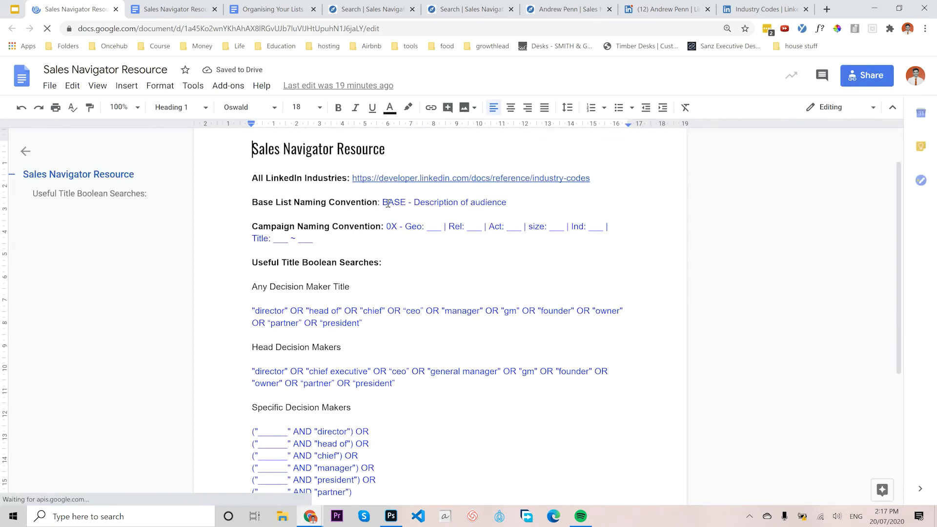
left_click_drag(383, 202, 503, 203)
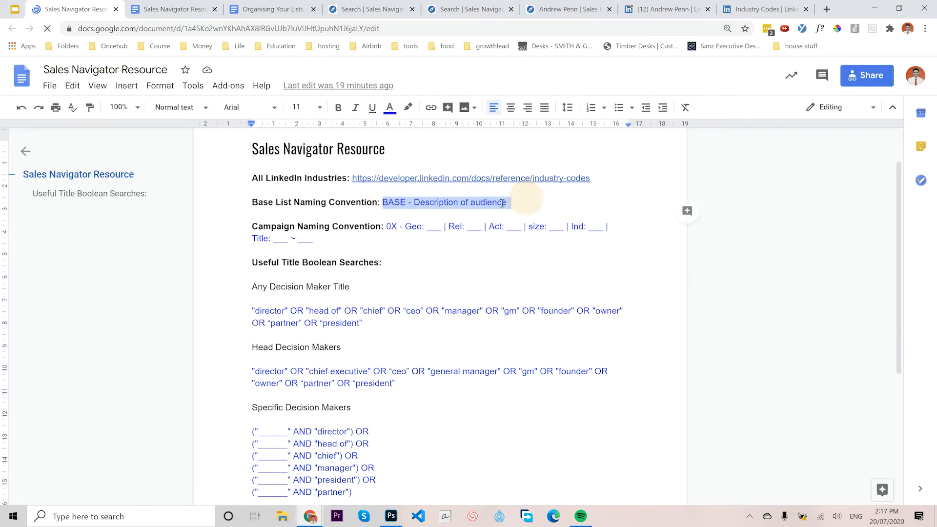
Try adding a second copy of the campaign naming convention on a new line below the original, and remove it
left_click(320, 240)
key("Return")
key("Return")
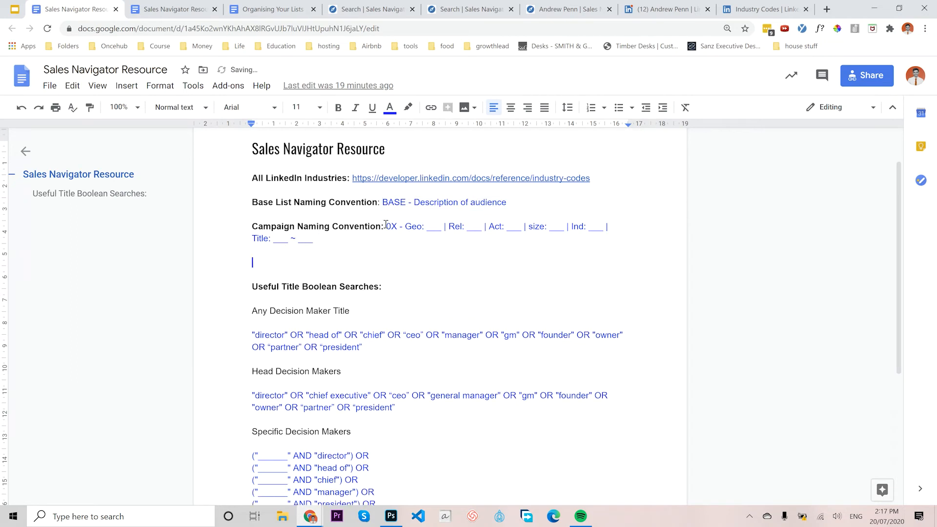
type("Imname")
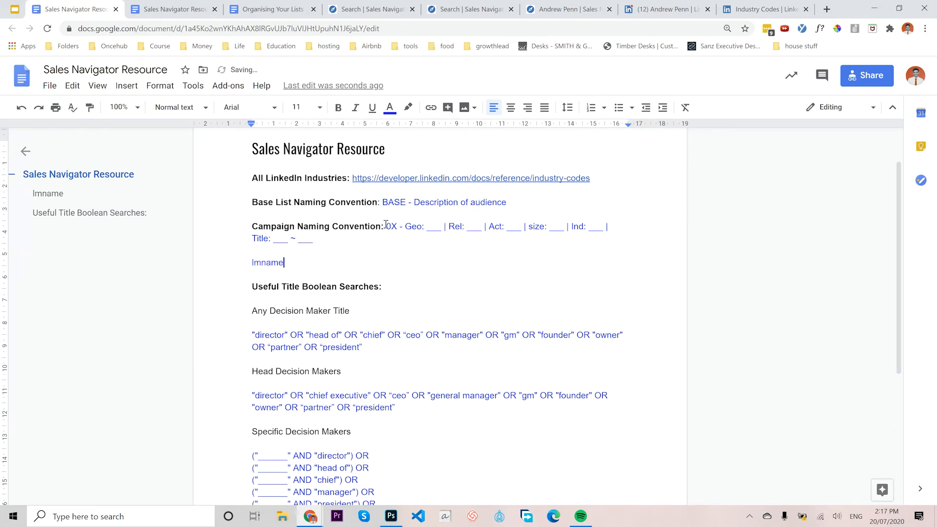
key("shift+Home")
type("0X - Geo: ___ | Rel: ___ | Act: ___ | size: ___ | Ind: ___ | Title: ___ ~ ___")
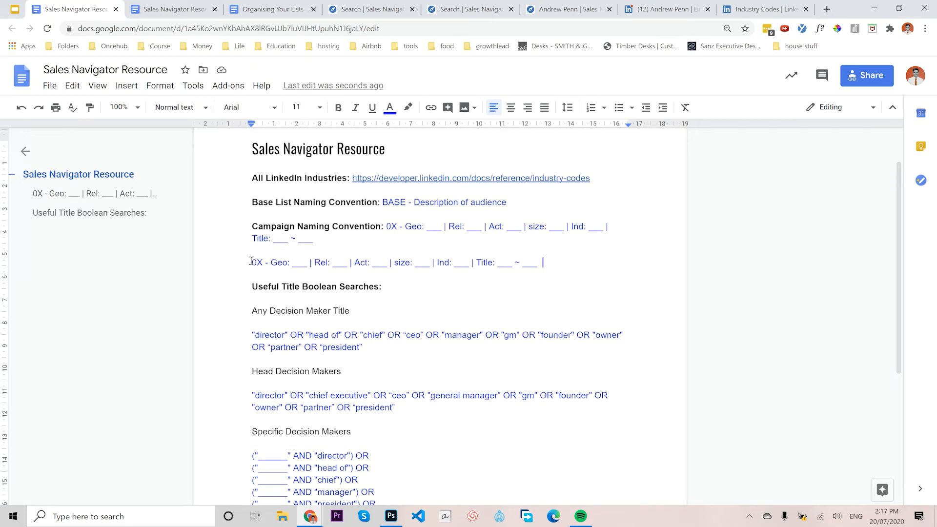
left_click_drag(253, 263, 545, 261)
key("BackSpace")
key("BackSpace")
key("Delete")
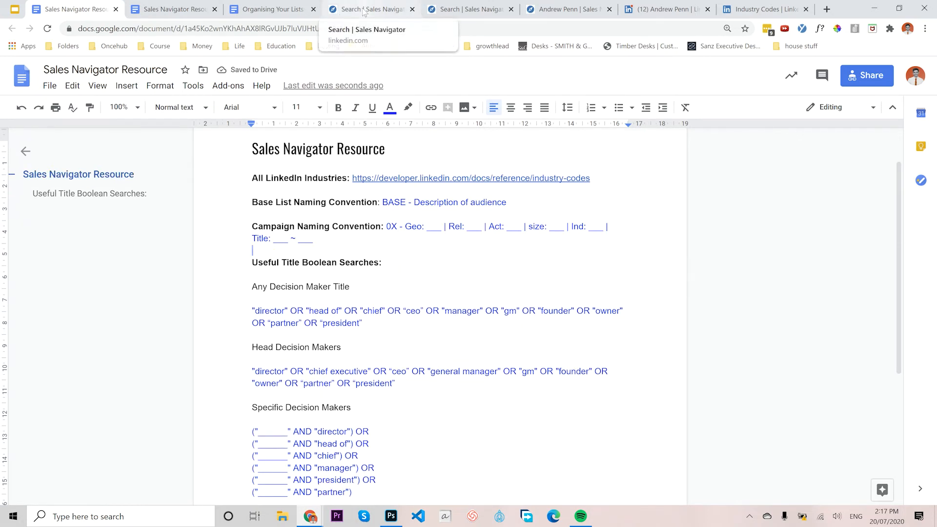
Check the base list and campaign slide, and review the Australian lead search's filters from Geography to Title
left_click(14, 8)
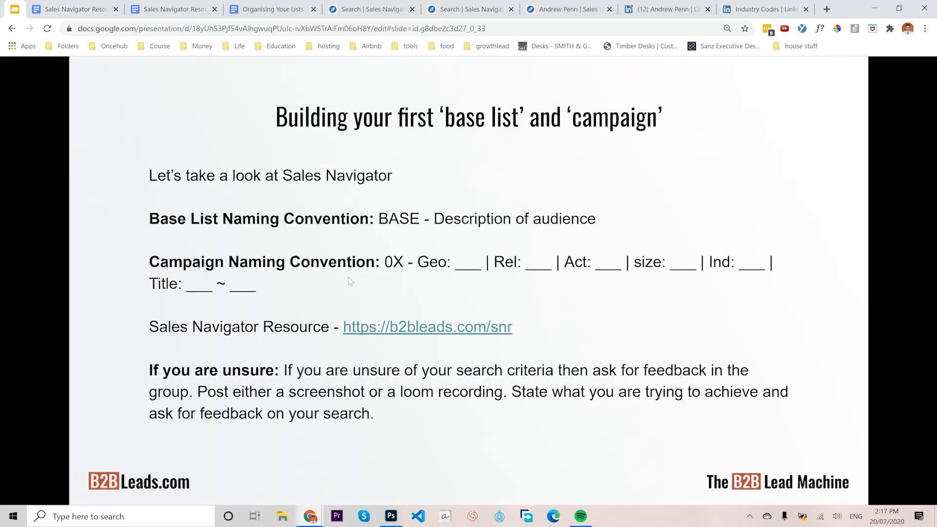
left_click(368, 9)
scroll(293, 326, "down", 3)
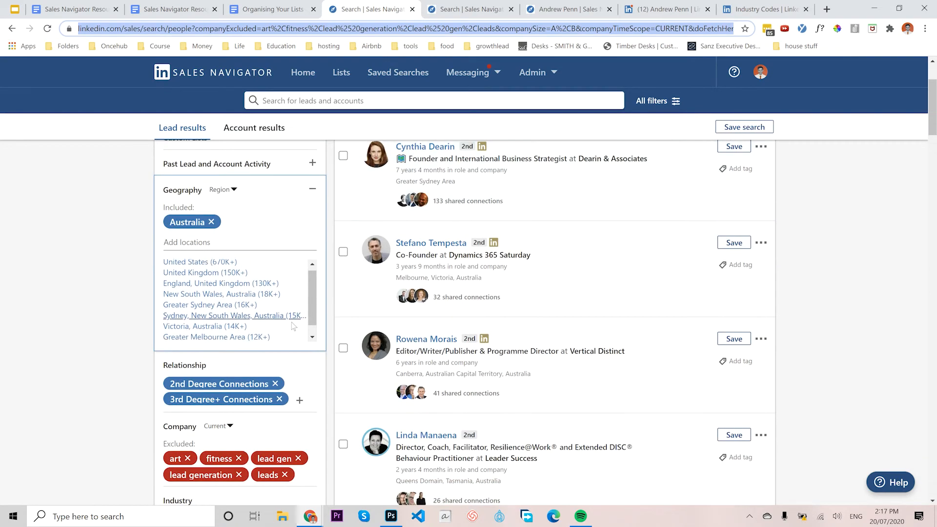
scroll(235, 241, "down", 3)
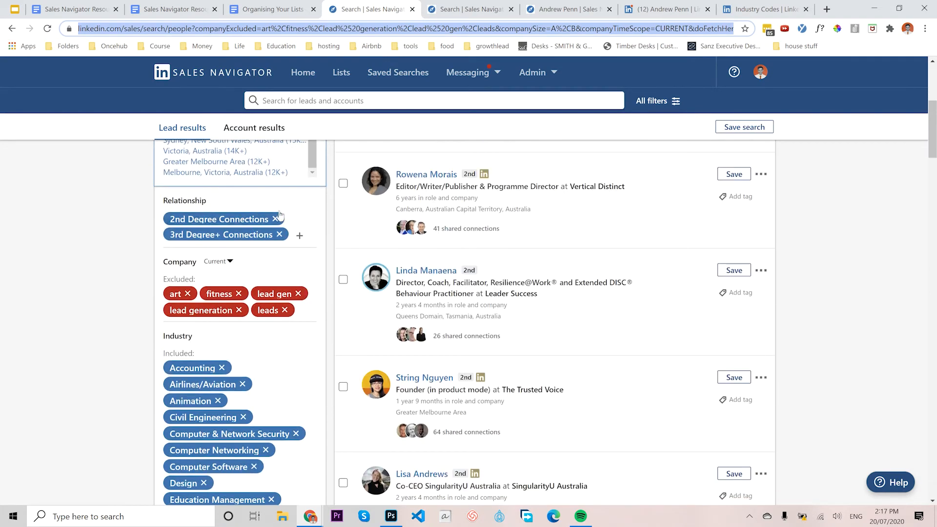
scroll(465, 322, "down", 1)
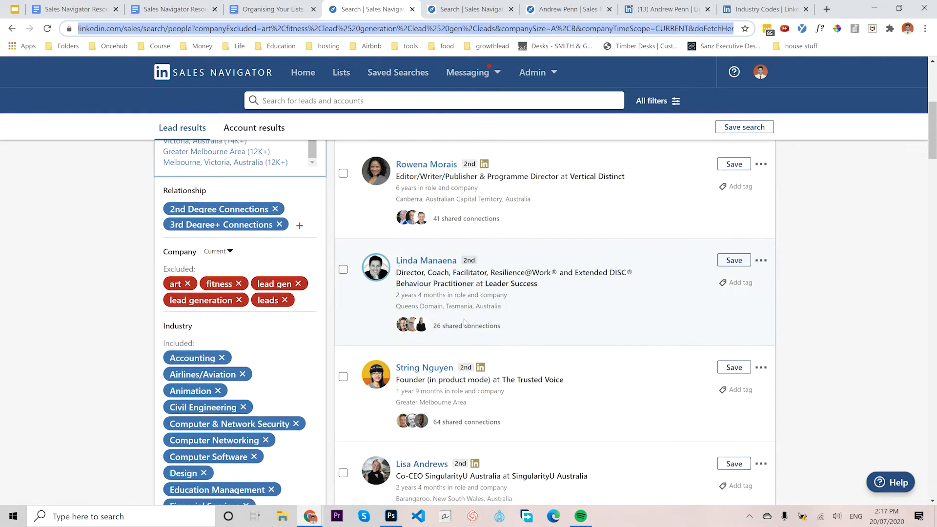
scroll(465, 322, "down", 1)
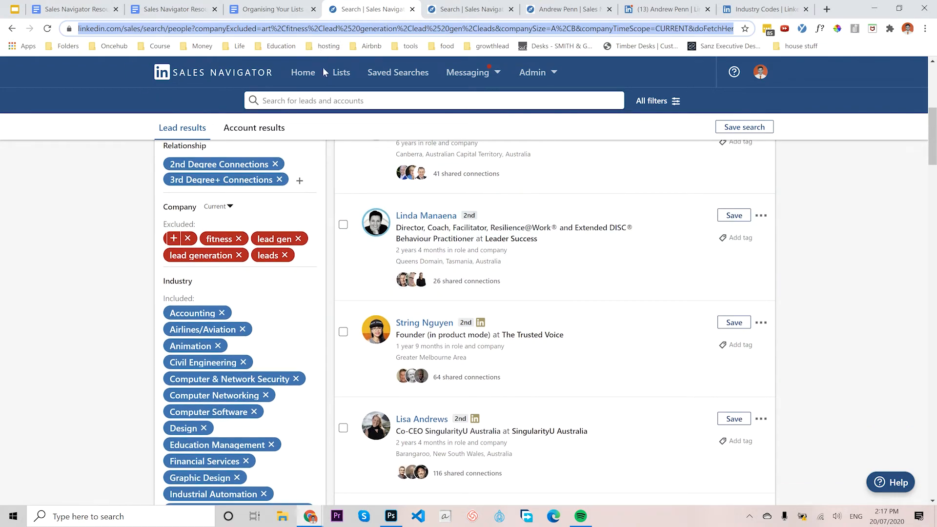
scroll(288, 337, "down", 9)
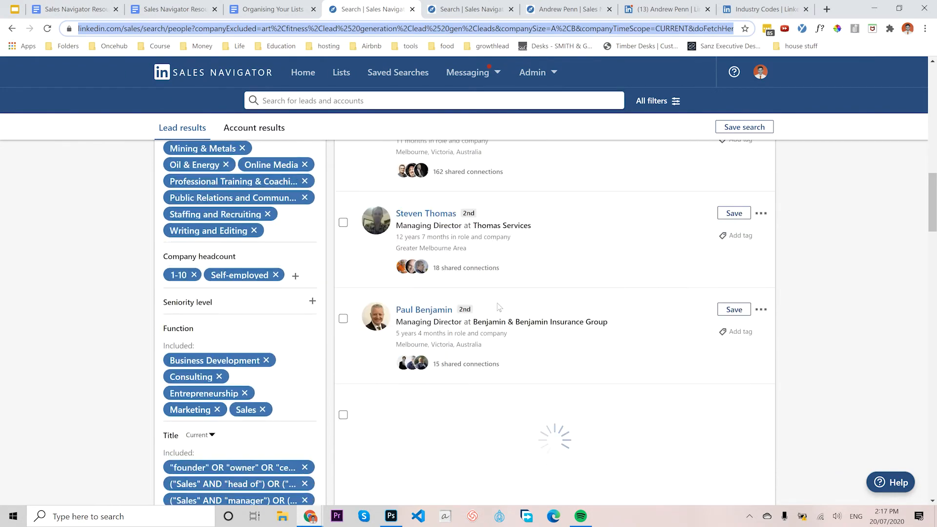
scroll(305, 318, "up", 12)
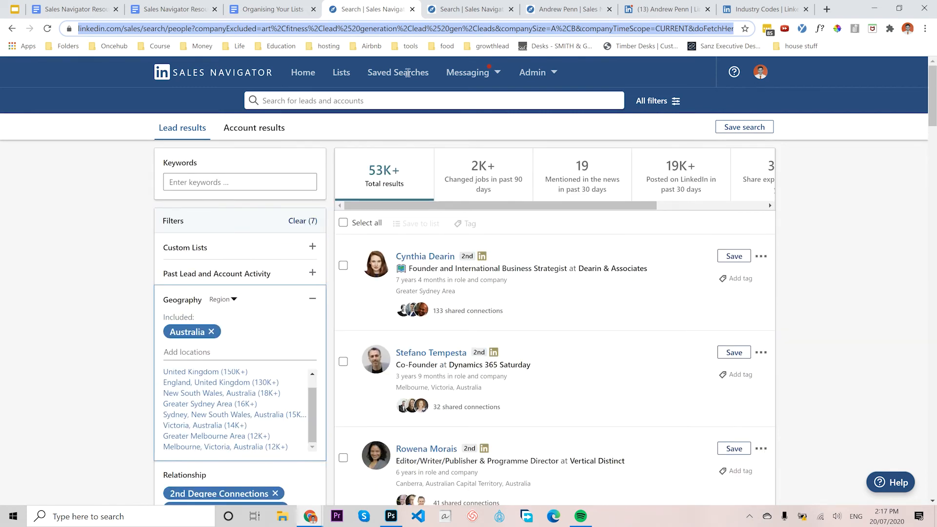
Close the Australian lead search and open an empty lead search by searching for "base" and clearing that keyword
left_click(413, 9)
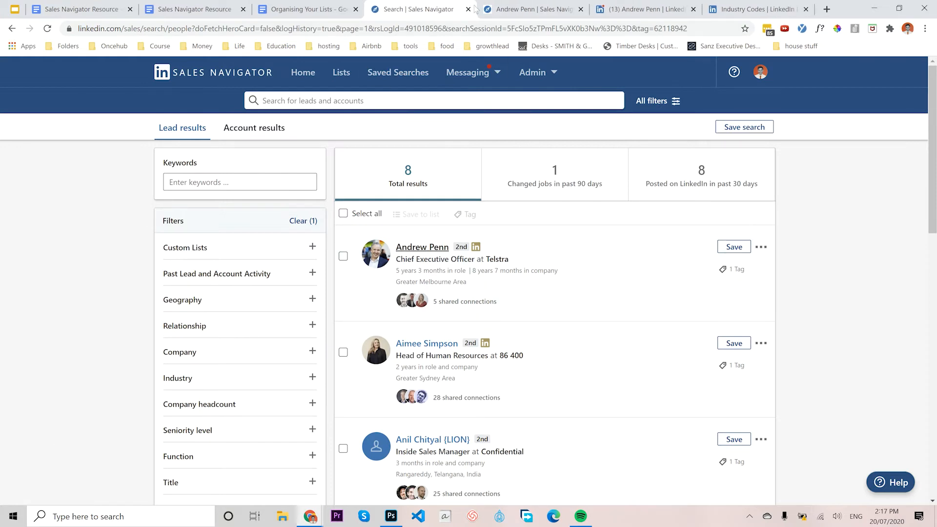
left_click(157, 70)
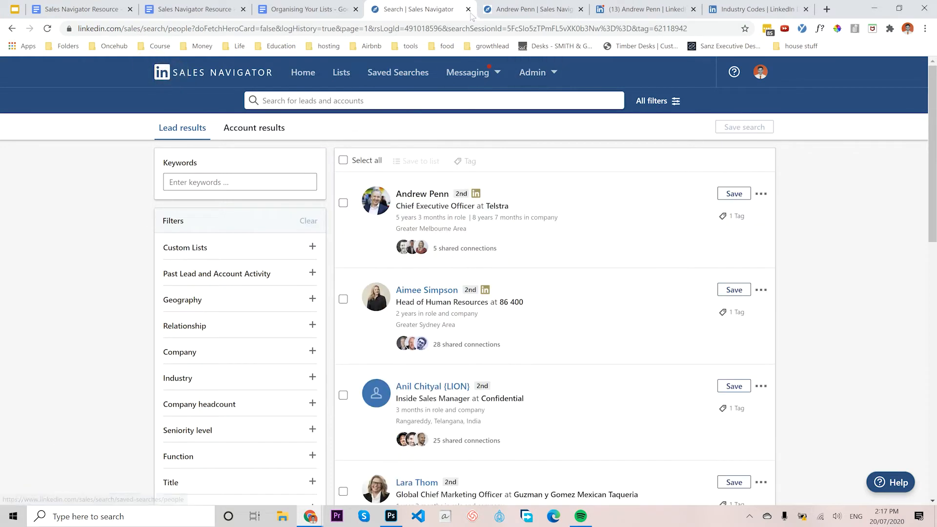
left_click(341, 101)
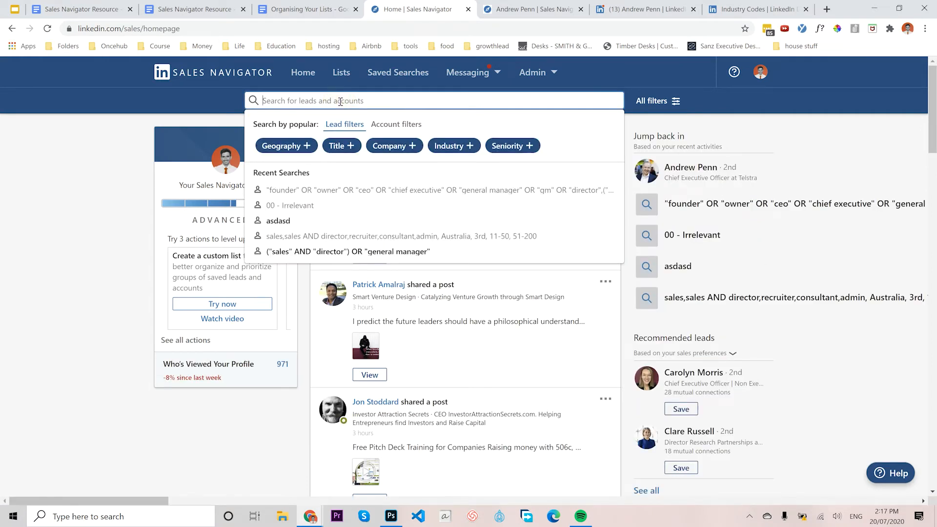
type("base")
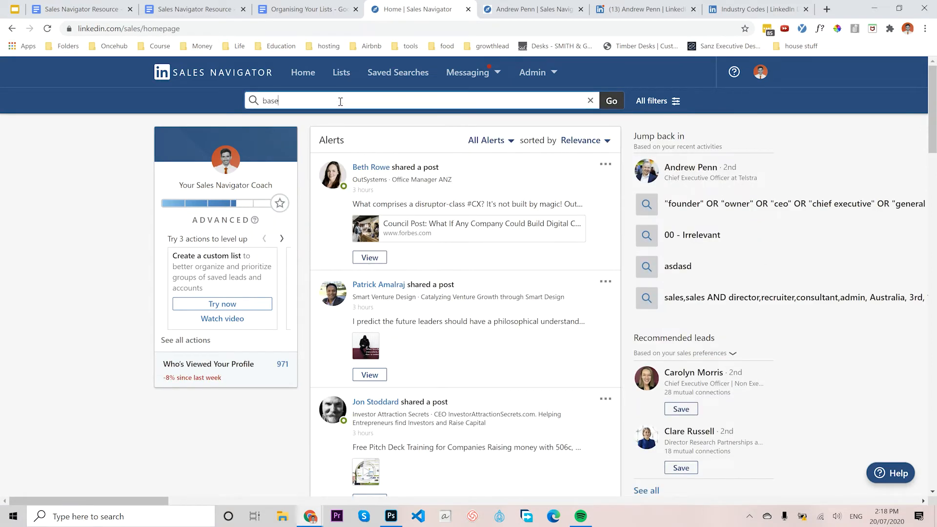
key("Return")
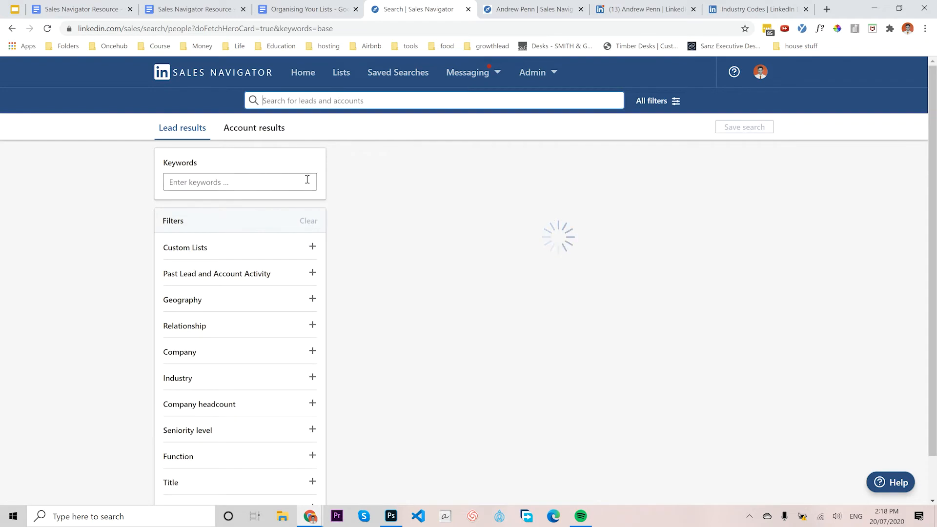
left_click(310, 180)
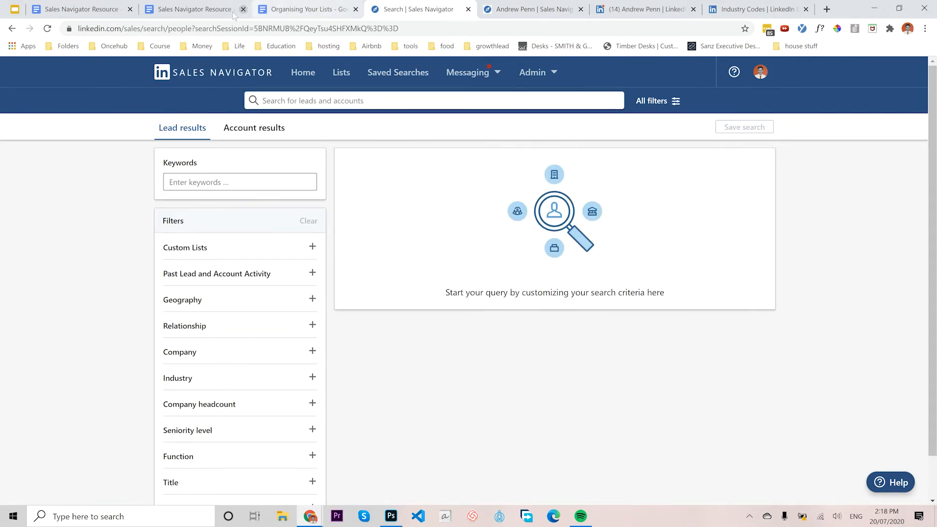
Close the leftover lead profile, LinkedIn profile and Industry Codes pages
left_click(581, 9)
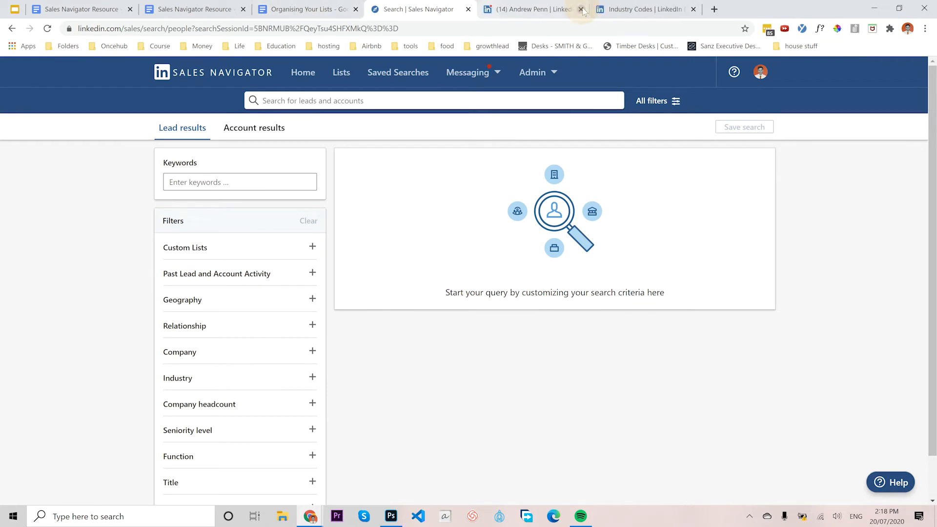
left_click(580, 10)
left_click(581, 9)
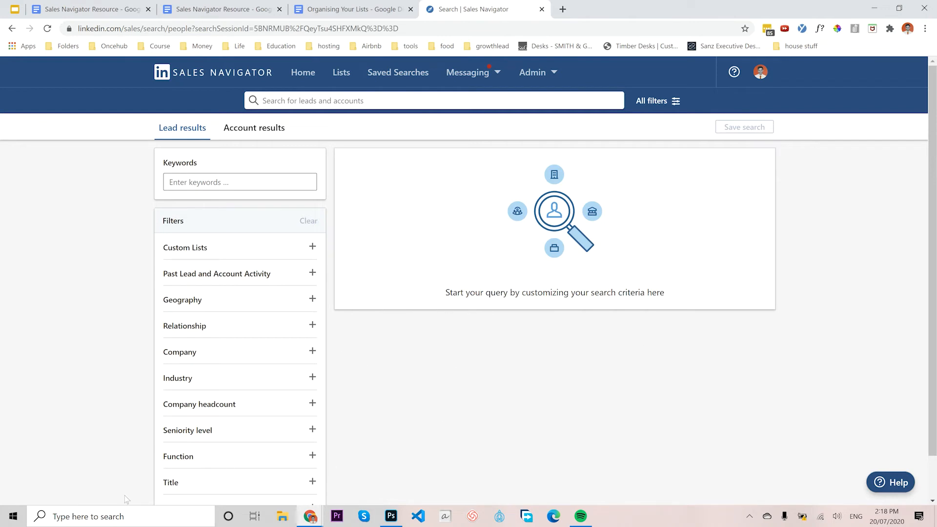
Add "owner" as a current title in the lead search's Title filter
left_click(210, 480)
type("owner")
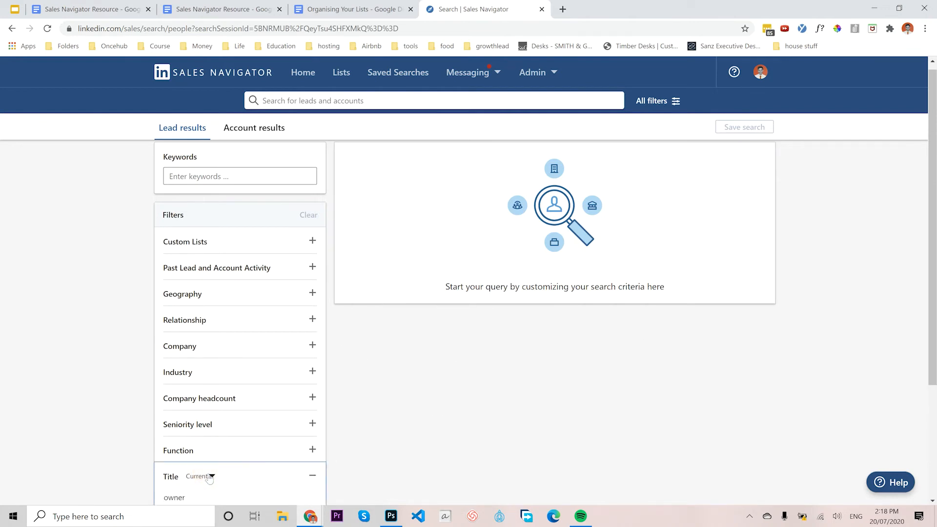
scroll(257, 431, "down", 2)
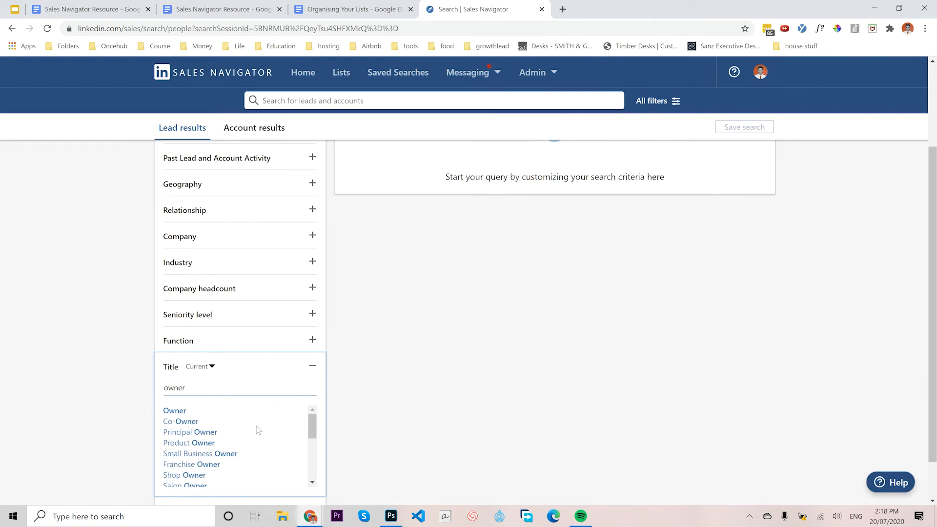
key("Return")
Restrict the lead search to the Australia region and a company headcount of 51-200
left_click(206, 300)
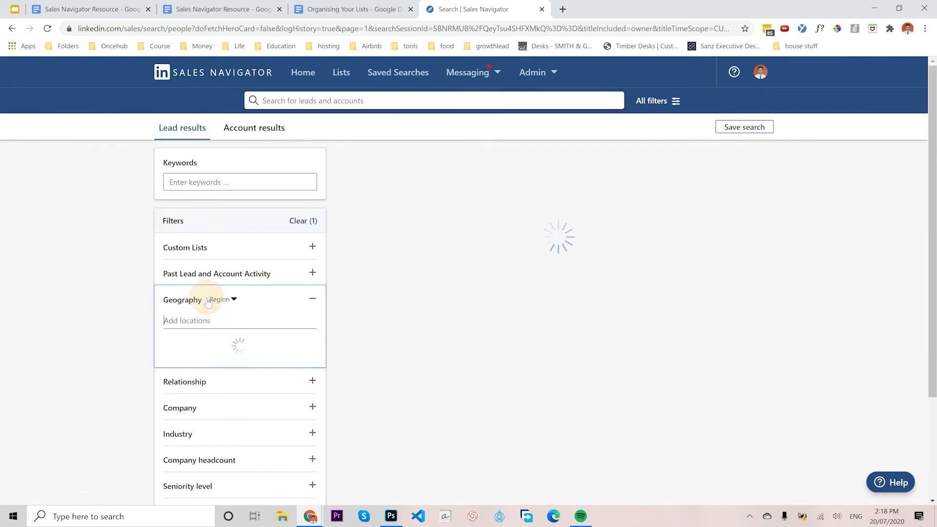
type("aust")
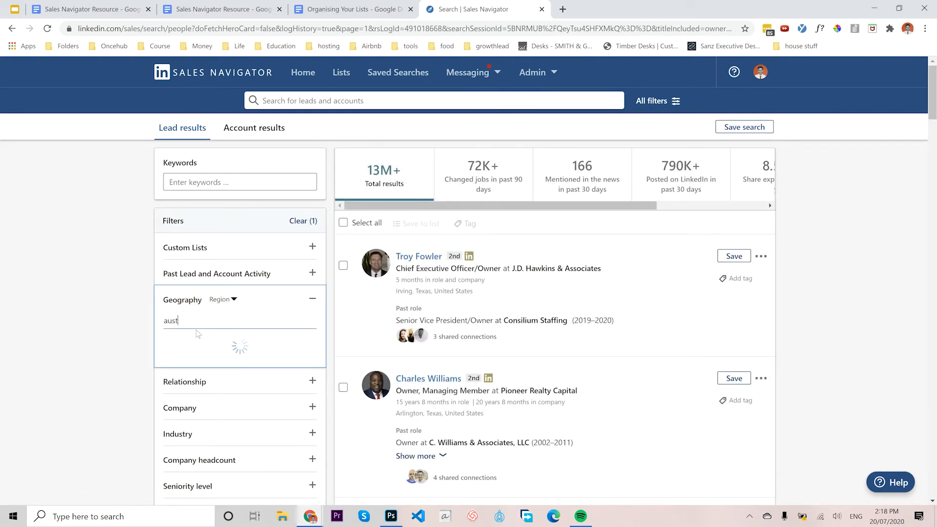
left_click(183, 344)
scroll(261, 317, "down", 4)
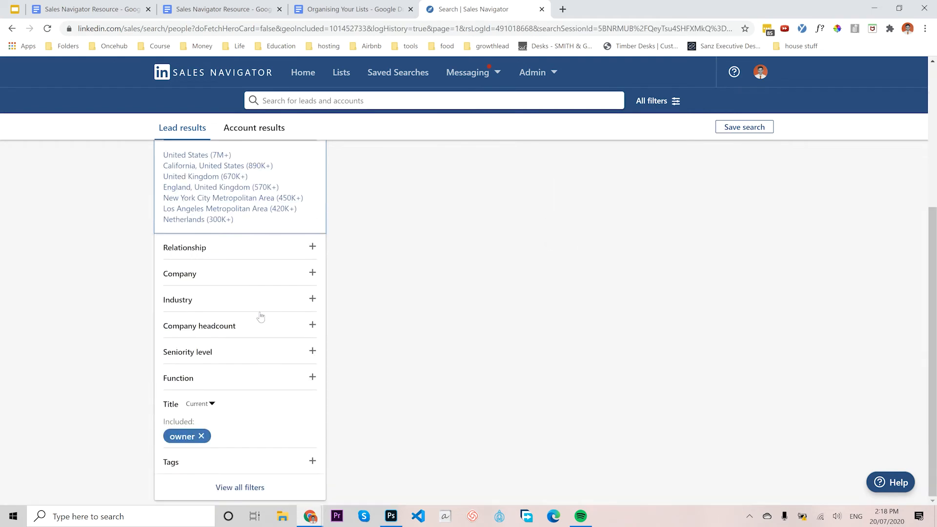
left_click(205, 322)
scroll(196, 259, "down", 1)
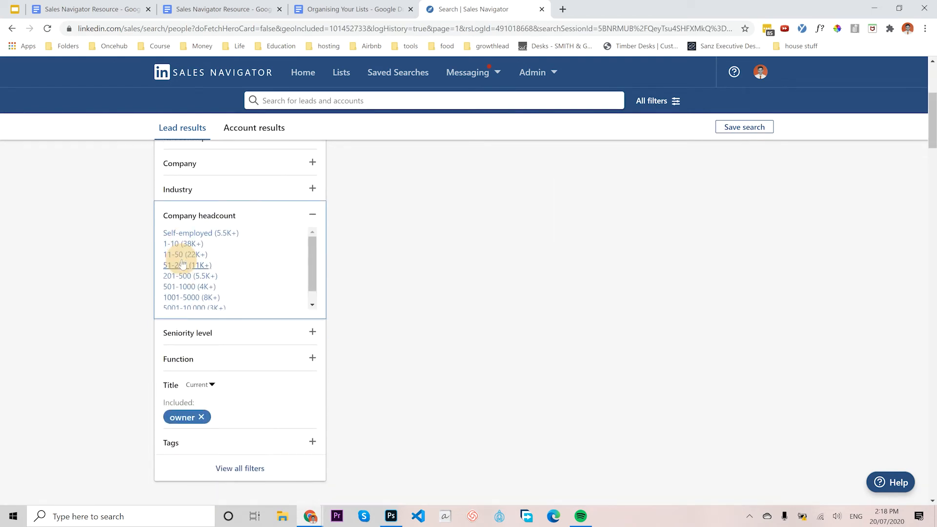
left_click(183, 266)
left_click(6, 292)
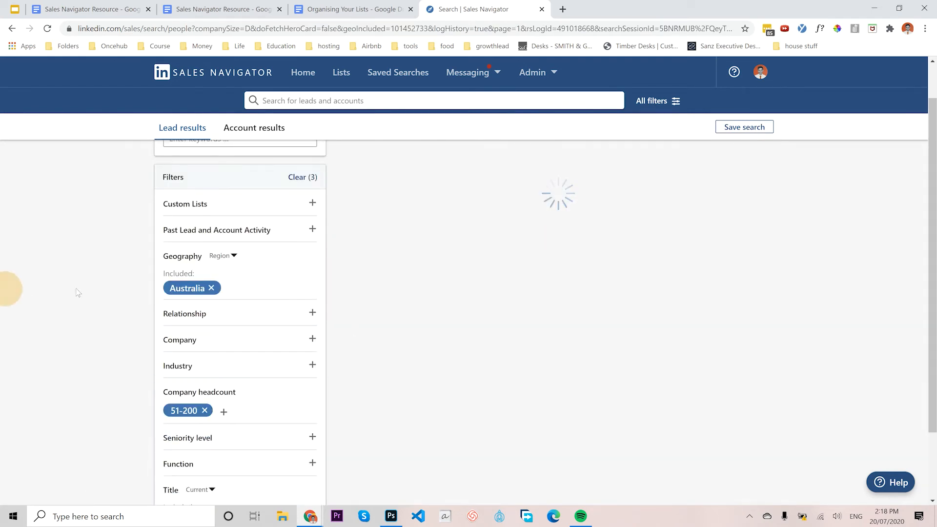
Review the Australia, 51-200 and owner filters, and add 1-10 to the company headcount filter
scroll(97, 288, "down", 4)
scroll(512, 307, "up", 5)
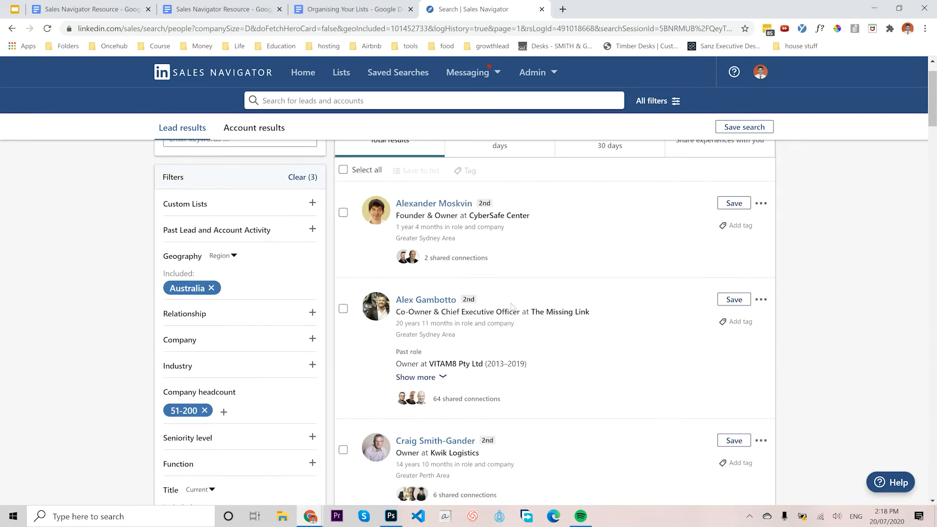
scroll(513, 307, "down", 3)
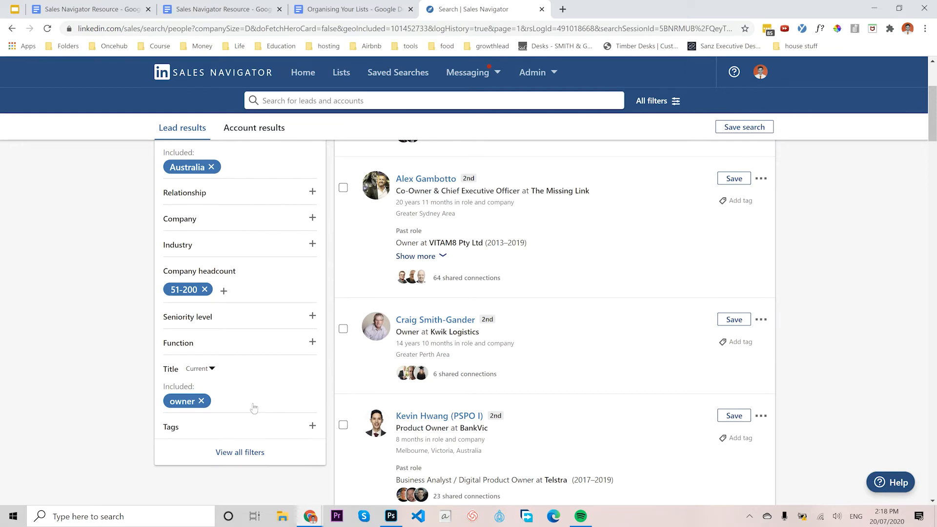
mouse_move(168, 401)
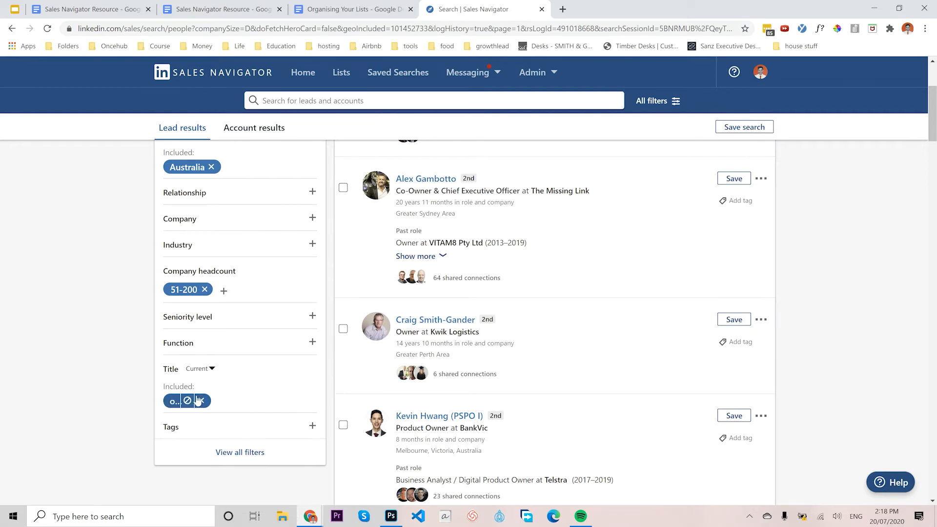
scroll(193, 456, "up", 3)
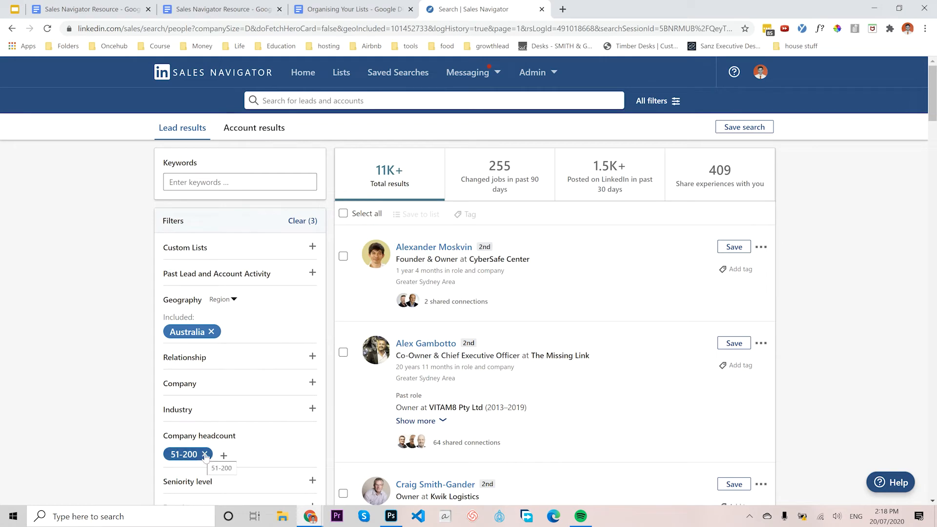
left_click(224, 456)
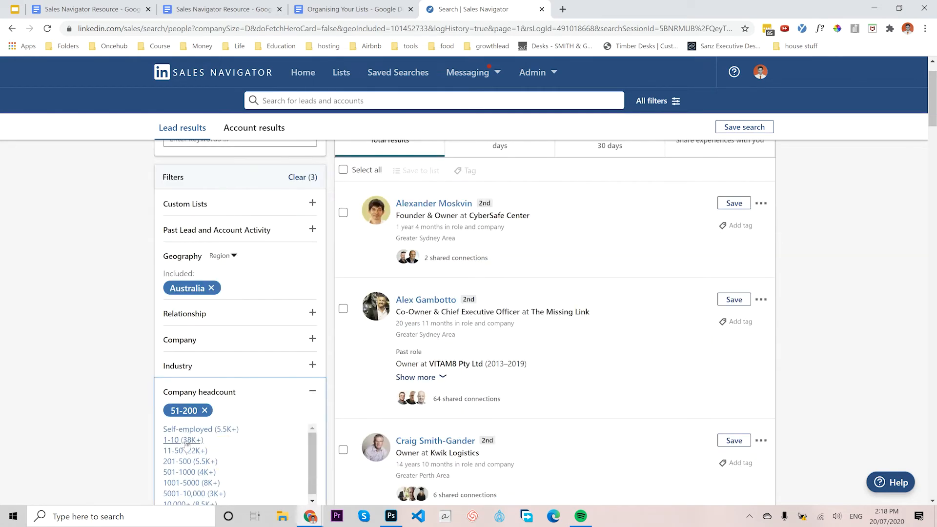
left_click(180, 442)
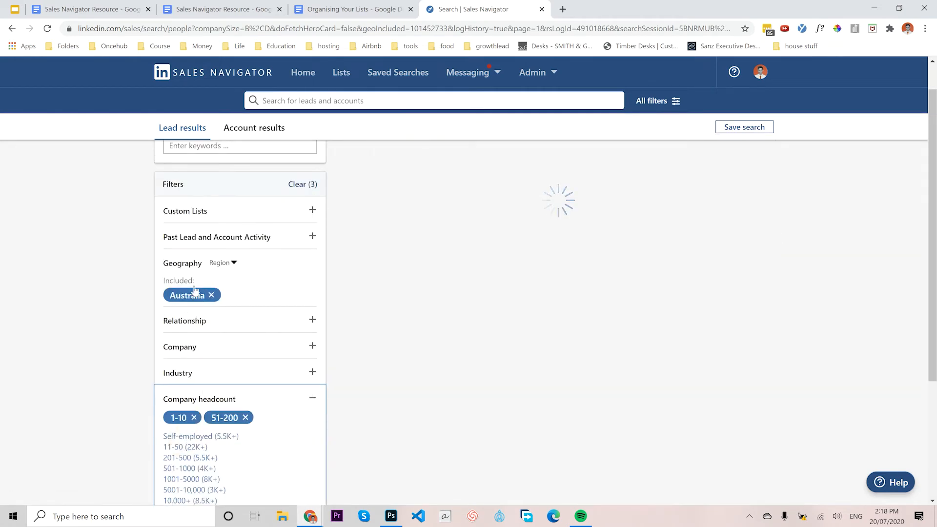
mouse_move(208, 295)
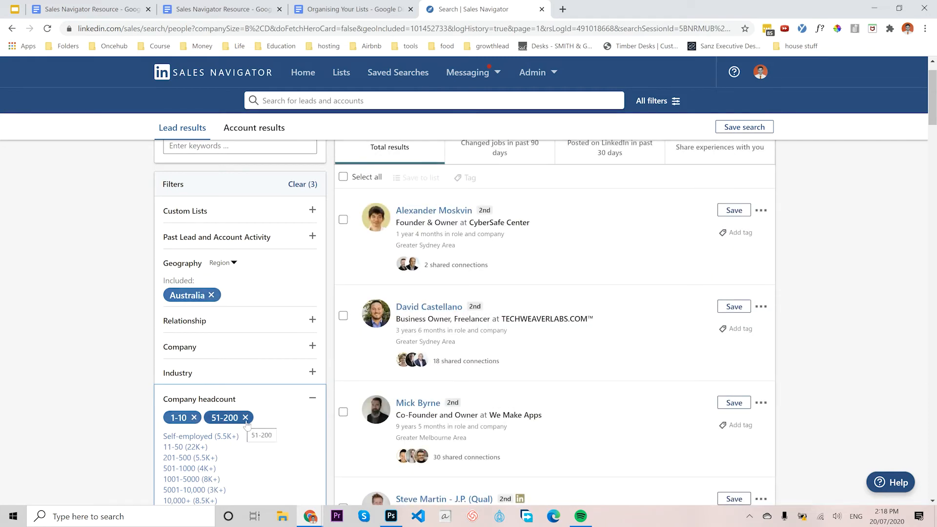
Add Founder to the current titles in the Title filter
scroll(279, 394, "down", 2)
scroll(279, 394, "down", 7)
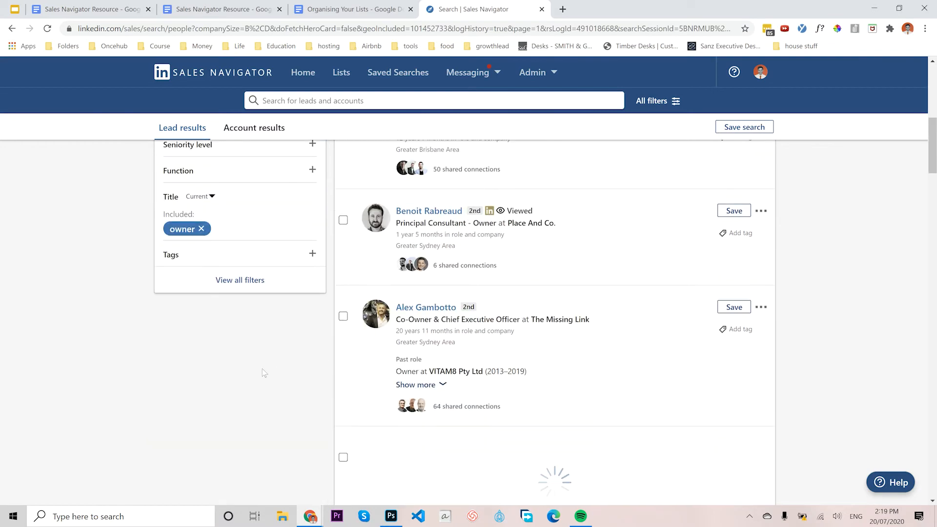
scroll(263, 372, "up", 9)
scroll(273, 351, "down", 5)
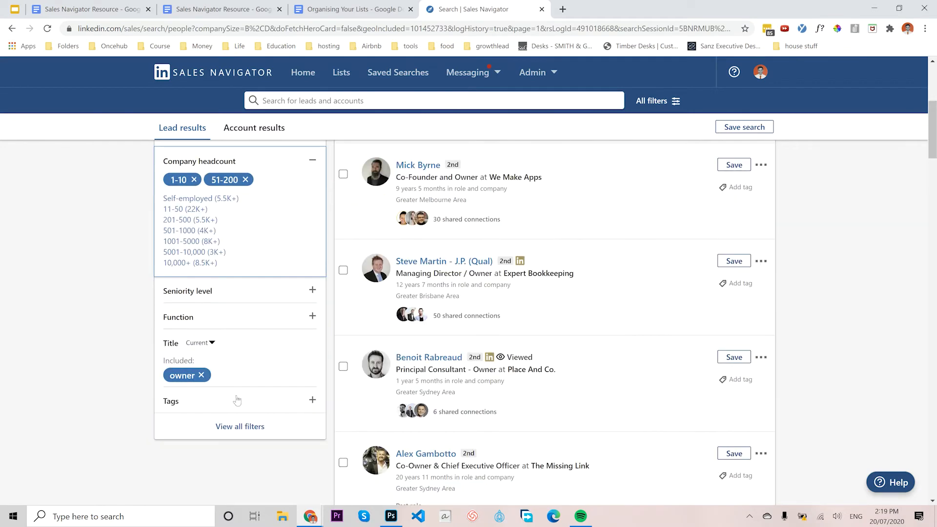
type("found")
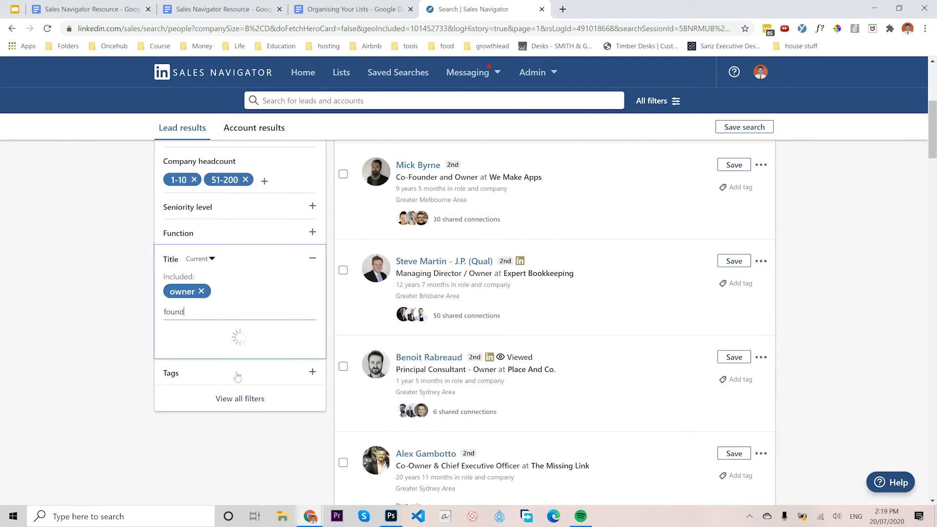
left_click(179, 334)
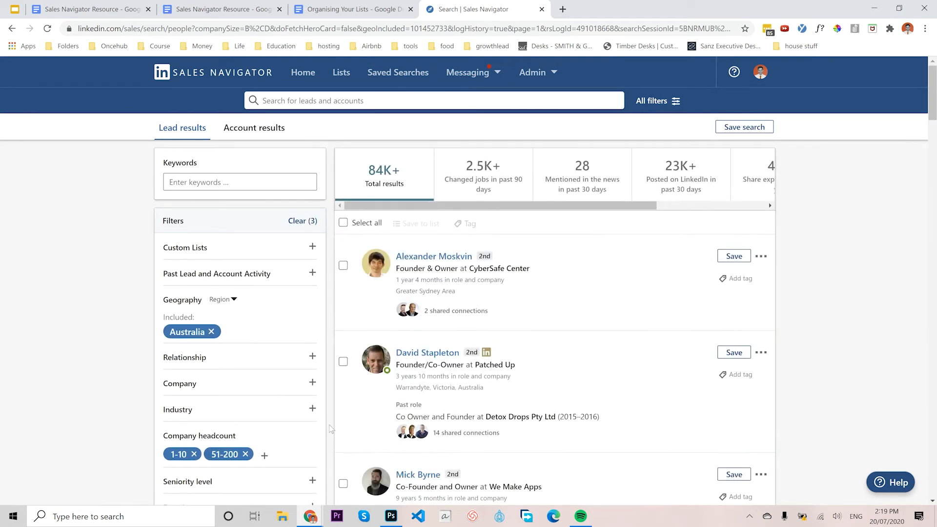
Remove 51-200 from the company headcount filter and review the remaining headcount and title filters
left_click(246, 454)
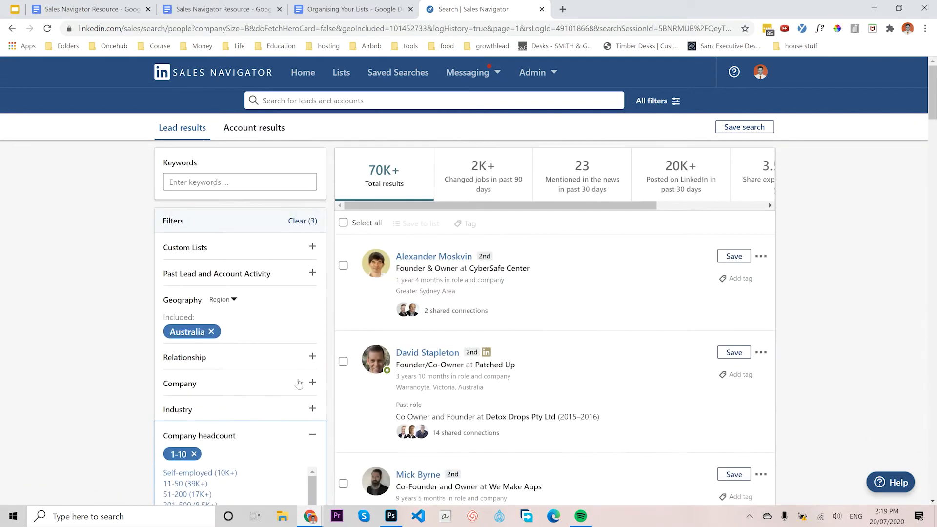
scroll(234, 341, "down", 4)
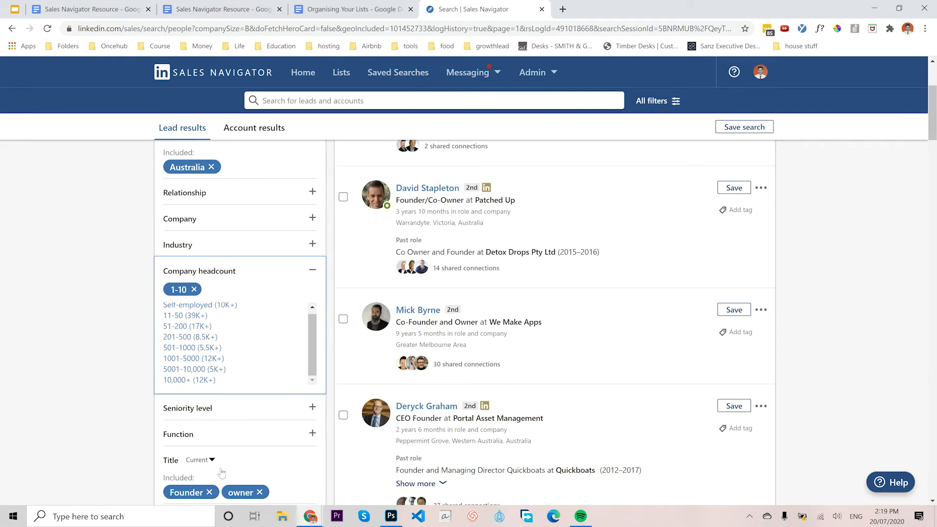
scroll(221, 470, "down", 1)
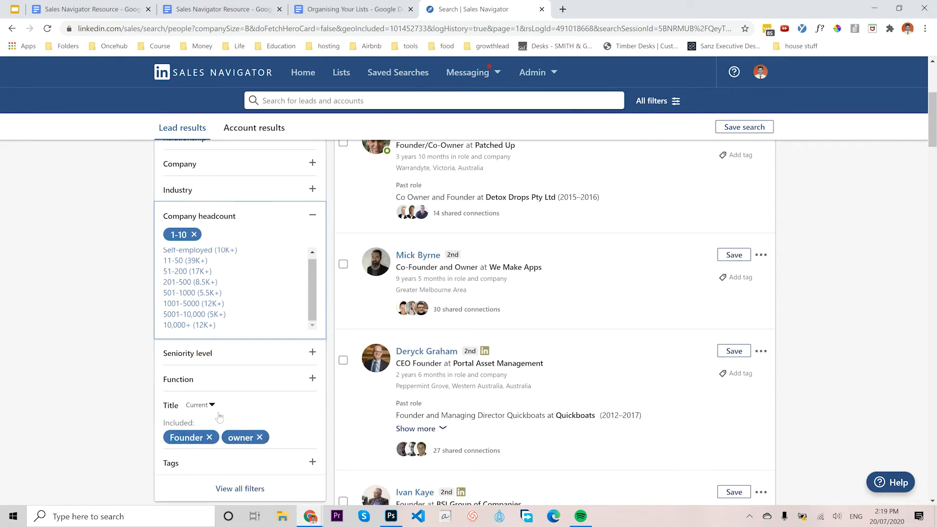
mouse_move(191, 445)
scroll(256, 420, "up", 5)
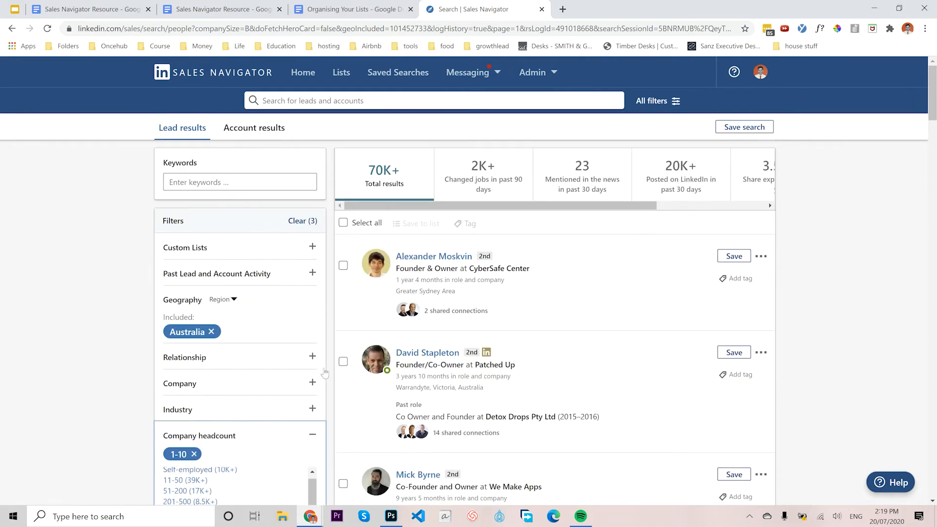
Open the Title filter's entry for adding another title alongside Founder and owner
scroll(285, 369, "down", 5)
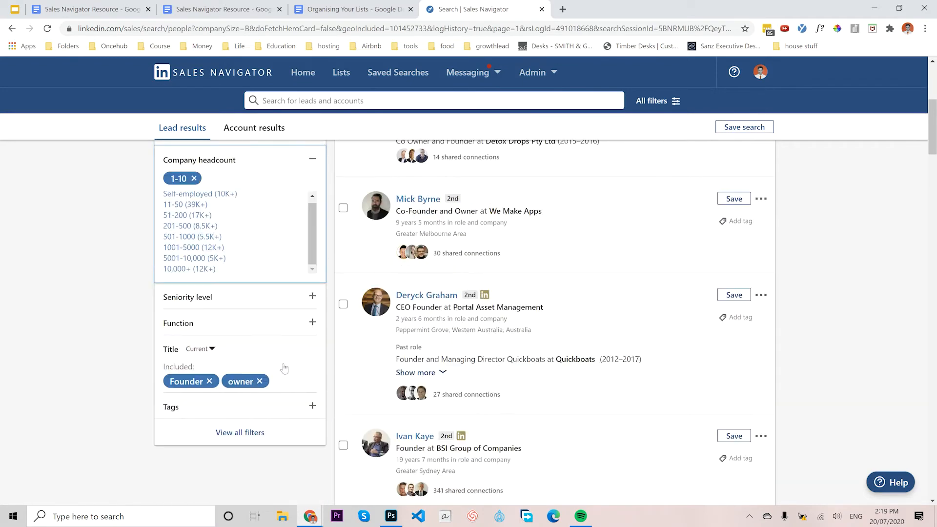
scroll(285, 369, "down", 3)
left_click(277, 223)
scroll(275, 264, "up", 4)
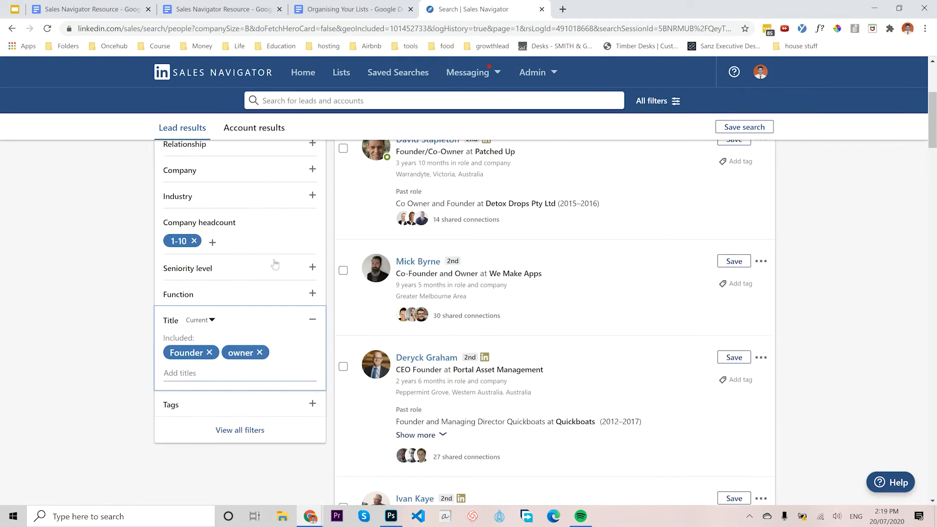
scroll(276, 264, "up", 1)
scroll(219, 331, "down", 1)
left_click(182, 366)
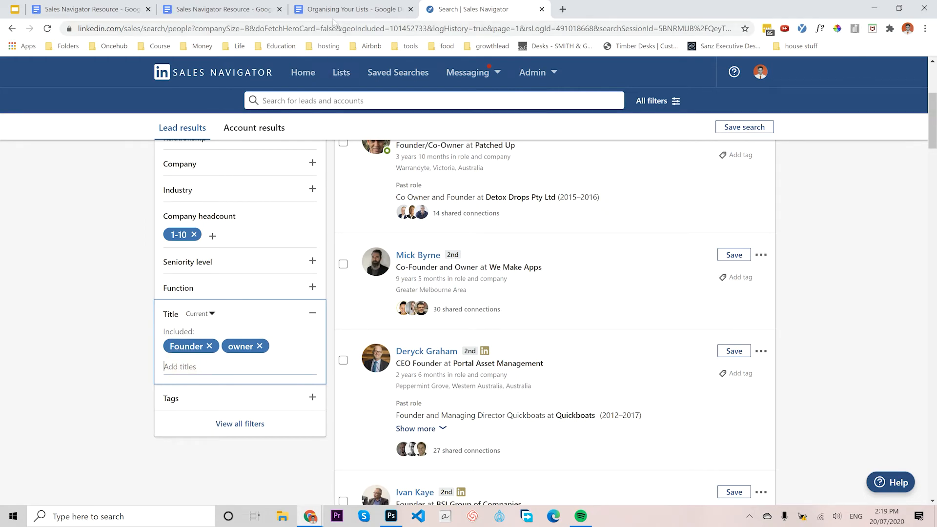
Copy the Head Decision Makers Boolean title search from the Sales Navigator Resource document
left_click(215, 9)
scroll(385, 292, "up", 1)
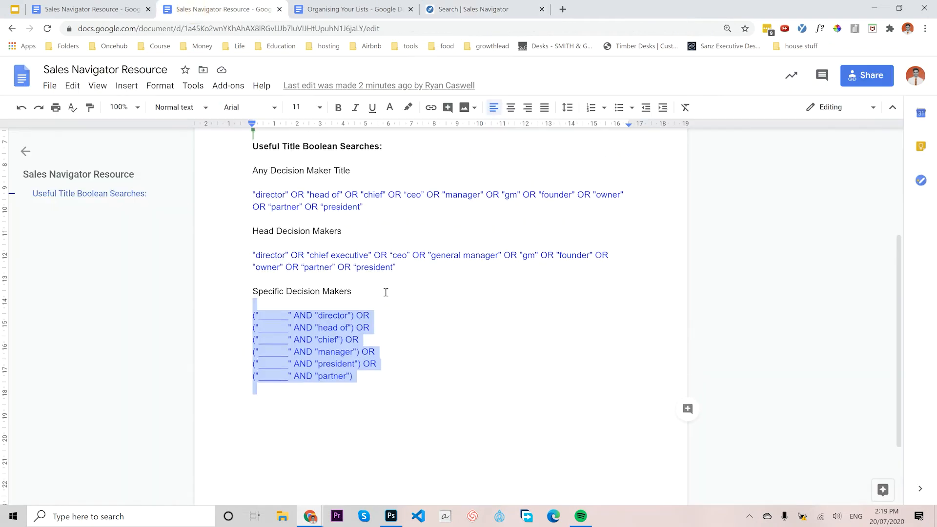
scroll(386, 292, "up", 1)
left_click(262, 286)
left_click(254, 286)
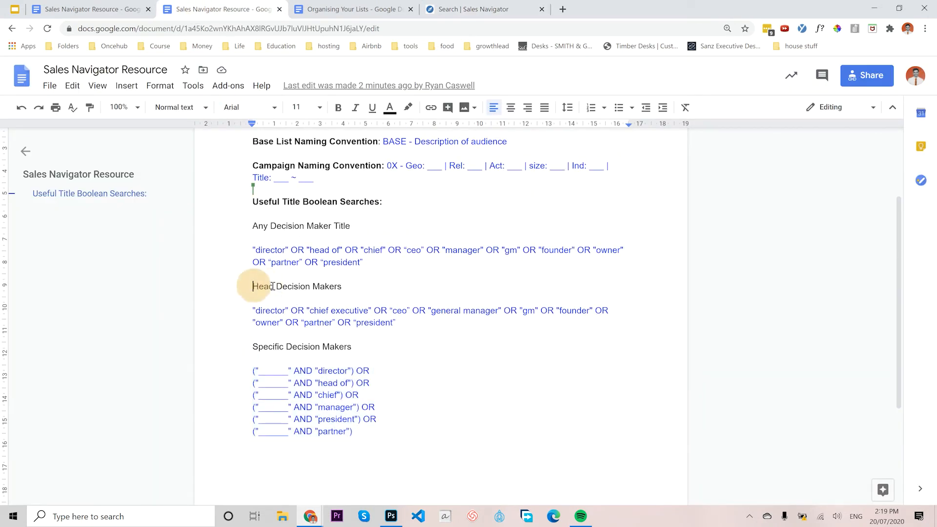
left_click_drag(274, 286, 335, 287)
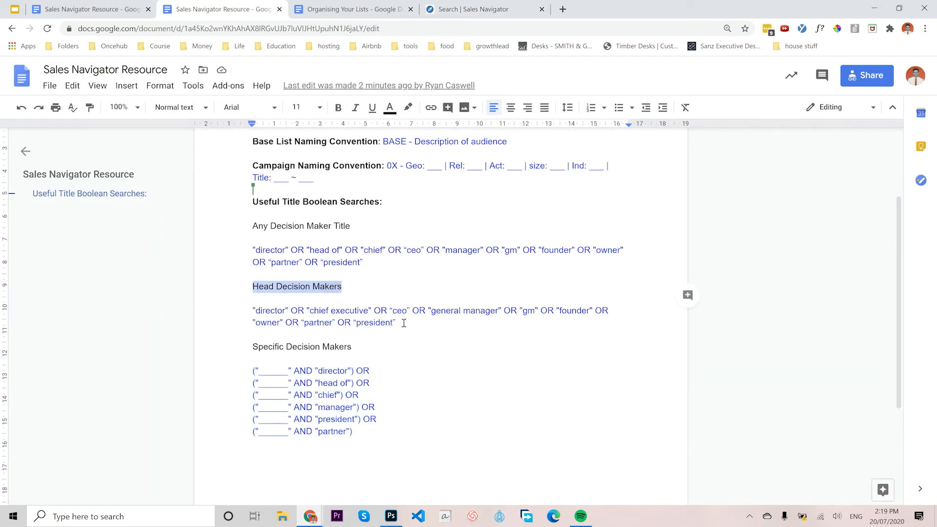
left_click_drag(403, 323, 240, 309)
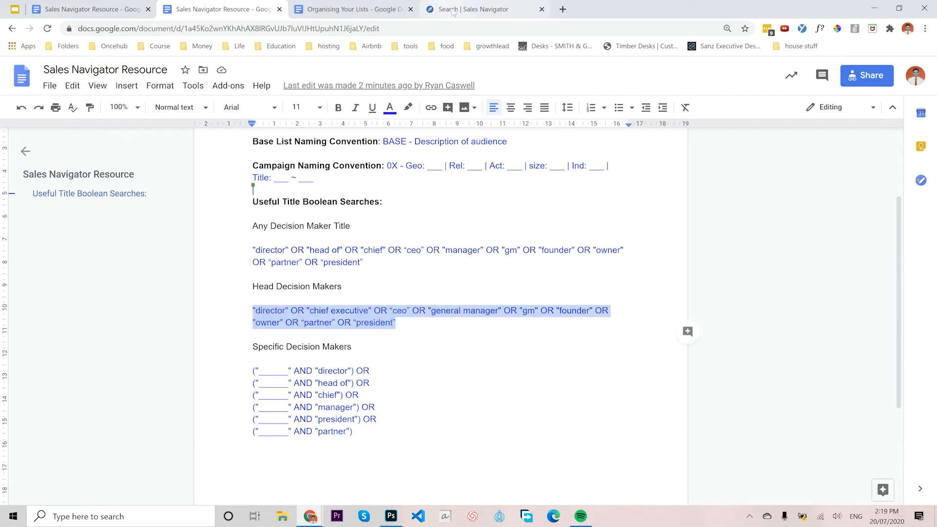
Replace Founder and owner in the lead search's current Title filter with the copied Head Decision Makers Boolean string, "director" through "president"
left_click(468, 8)
left_click(209, 346)
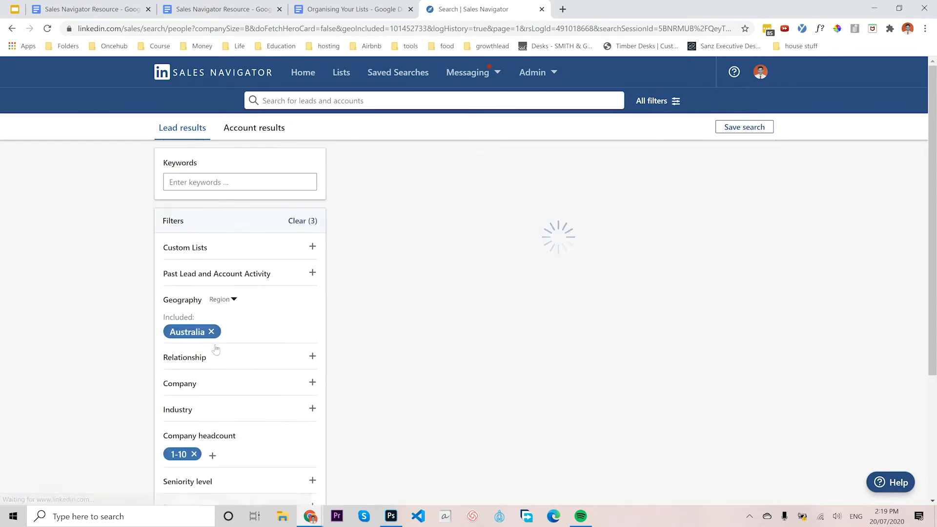
left_click(202, 401)
scroll(203, 390, "down", 3)
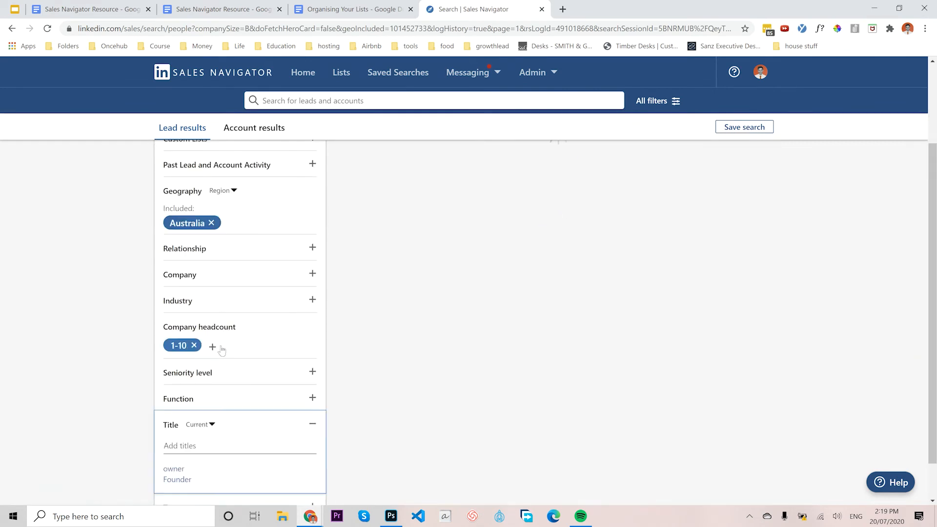
left_click(187, 400)
type("\"founder\" OR \"owner\" OR \"partner\" OR \"president\"")
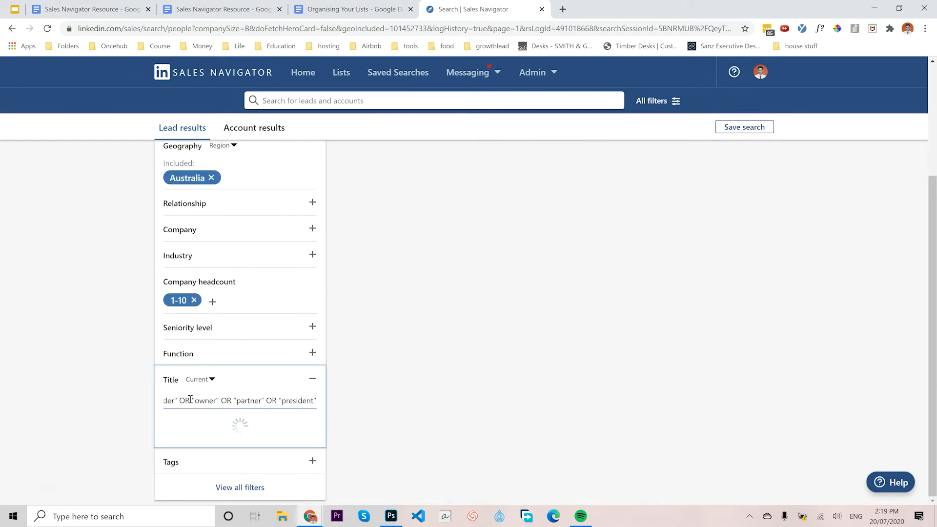
key("Return")
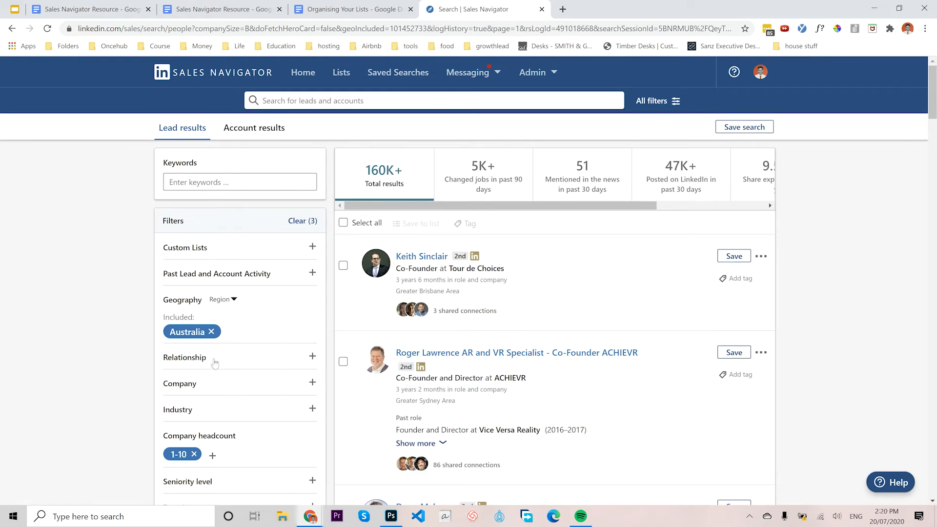
Limit the Relationship filter to 2nd Degree Connections and 3rd Degree+ Connections, leaving out 1st Degree Connections
left_click(210, 359)
left_click(187, 384)
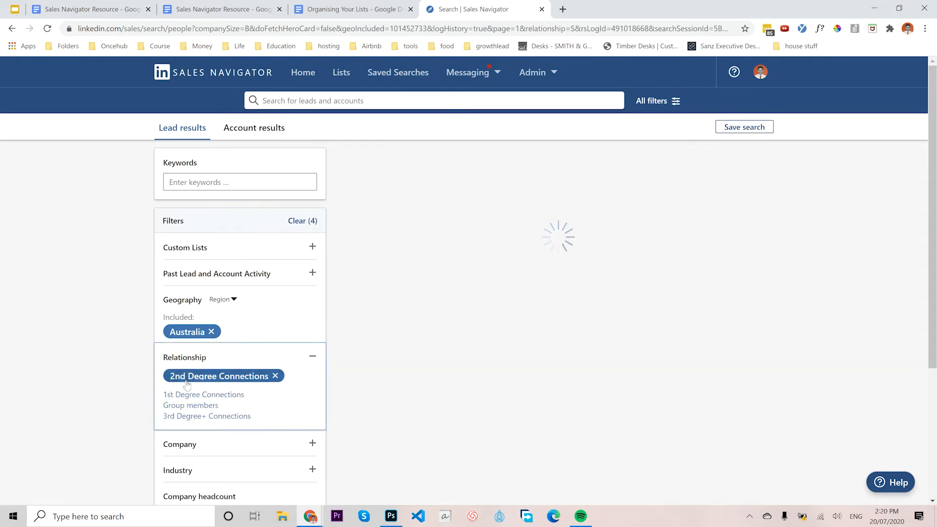
left_click(207, 416)
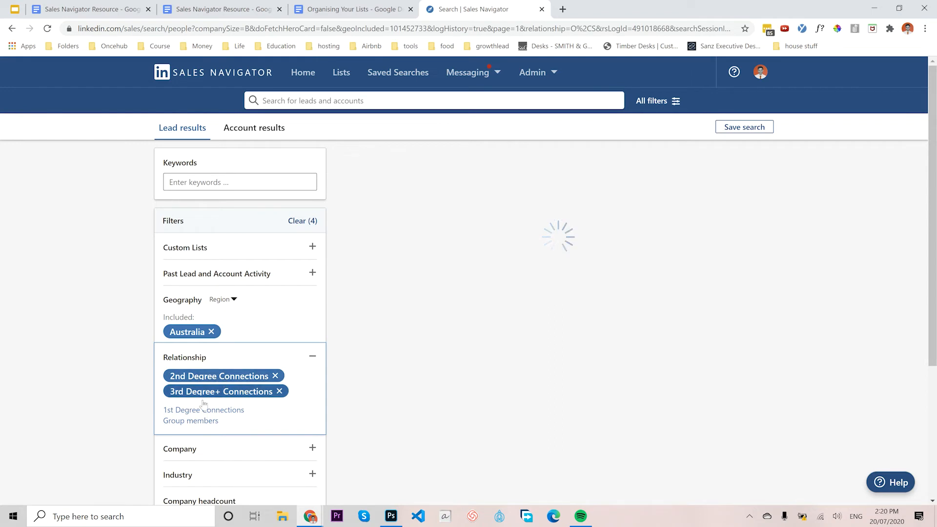
left_click(205, 411)
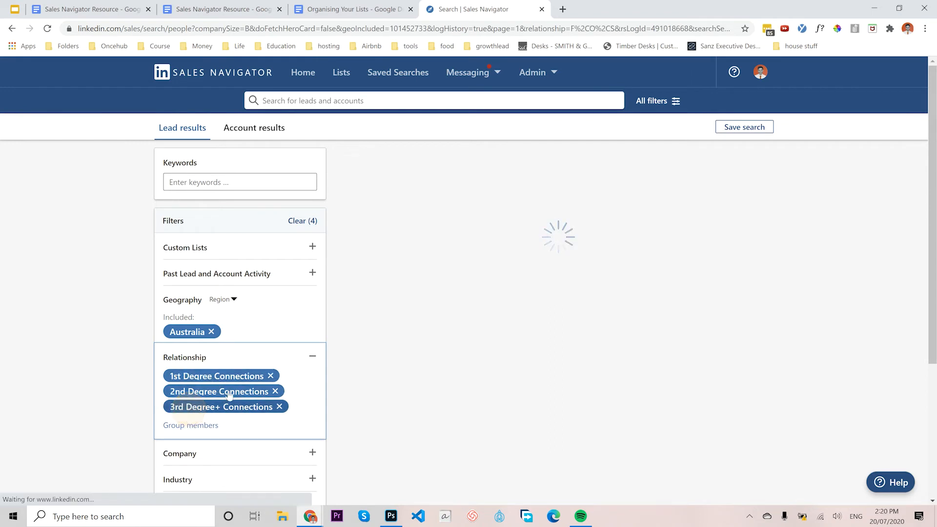
left_click(270, 376)
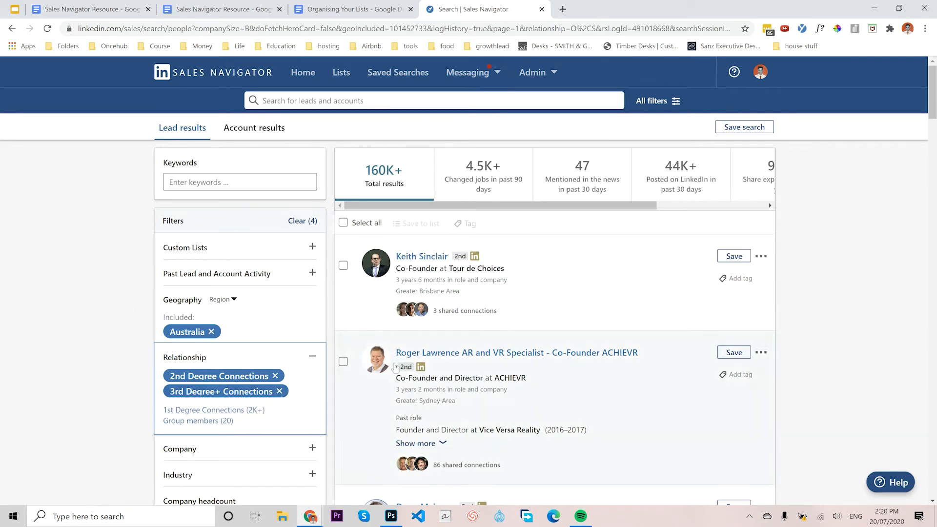
Save the lead search under a new base list name with the alert frequency set to Never
scroll(215, 357, "down", 5)
scroll(258, 364, "up", 5)
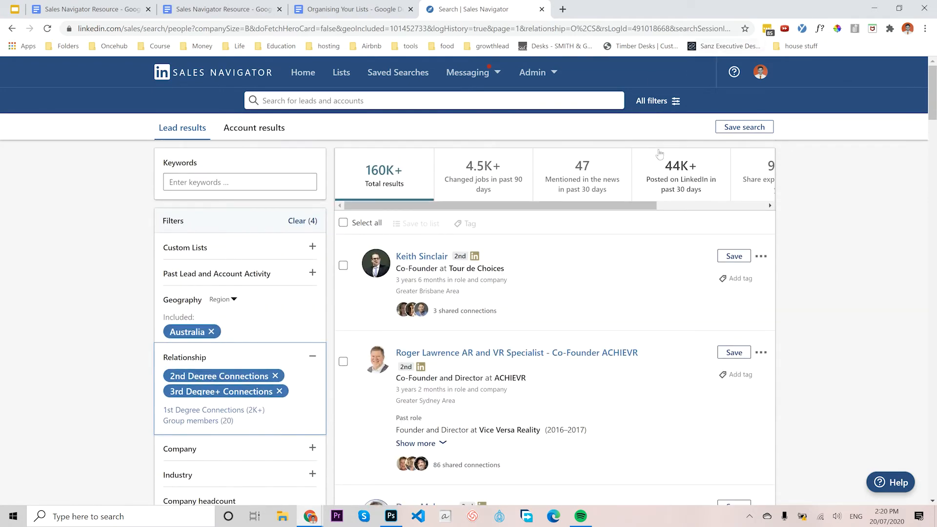
left_click(744, 127)
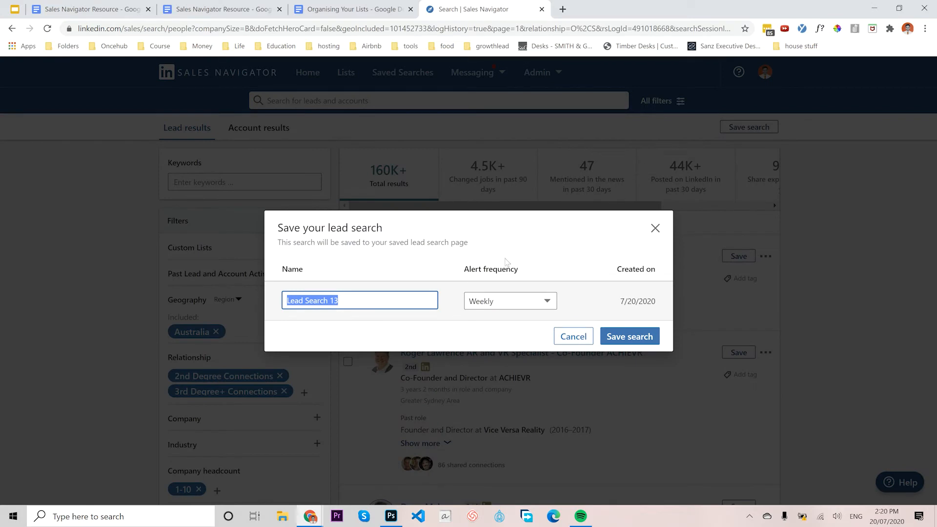
left_click(482, 305)
left_click(491, 366)
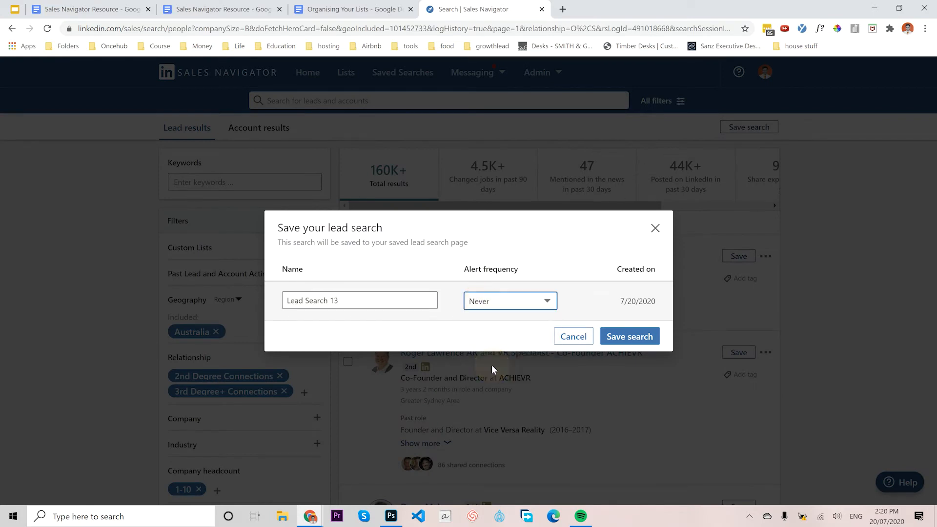
left_click(335, 296)
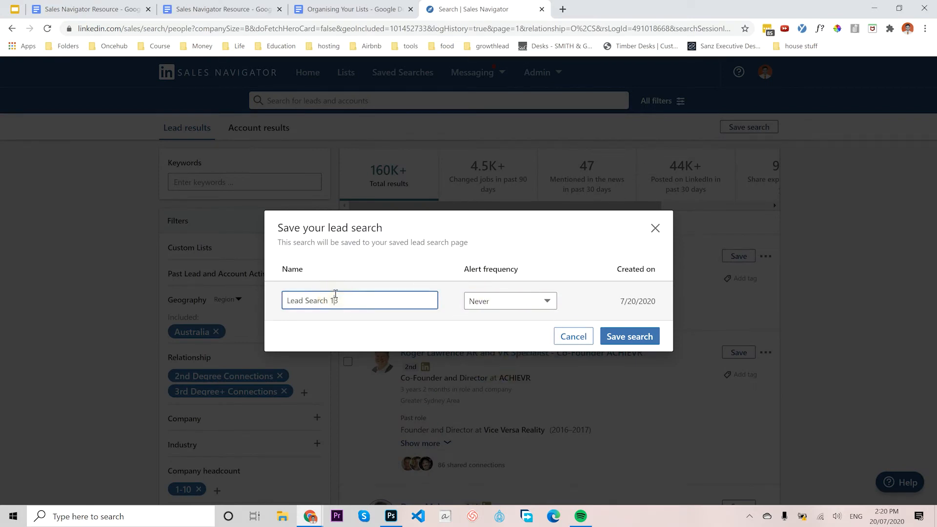
key("ctrl+a")
type("B")
left_click(626, 333)
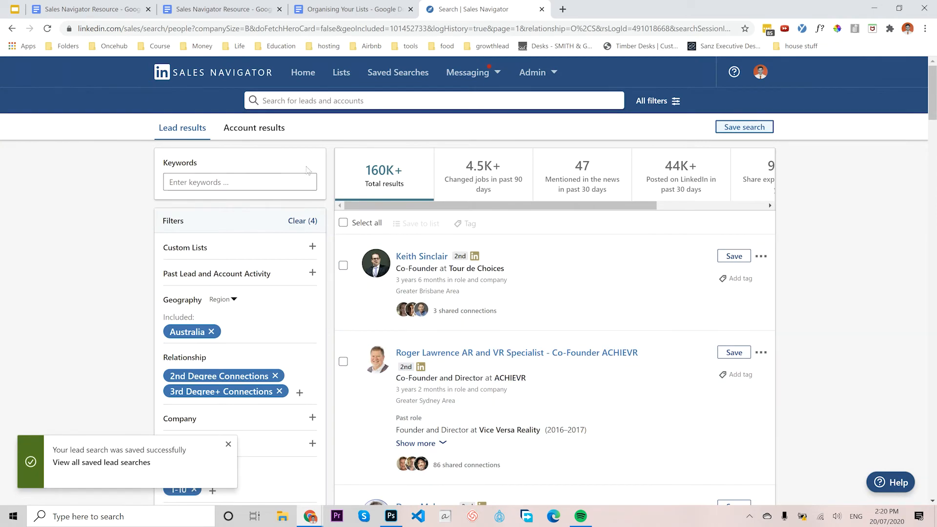
Replace Australia in the Geography filter with Sydney, New South Wales, Australia
scroll(350, 345, "down", 5)
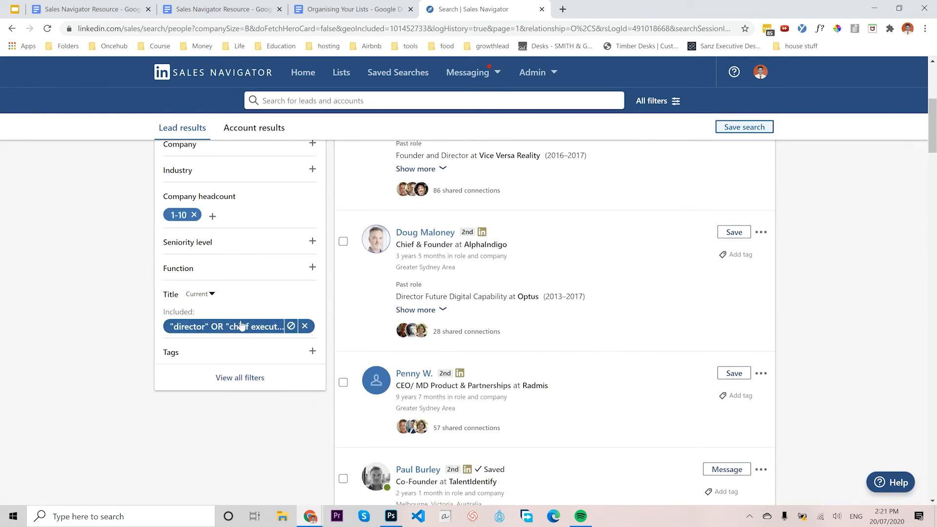
scroll(240, 326, "up", 5)
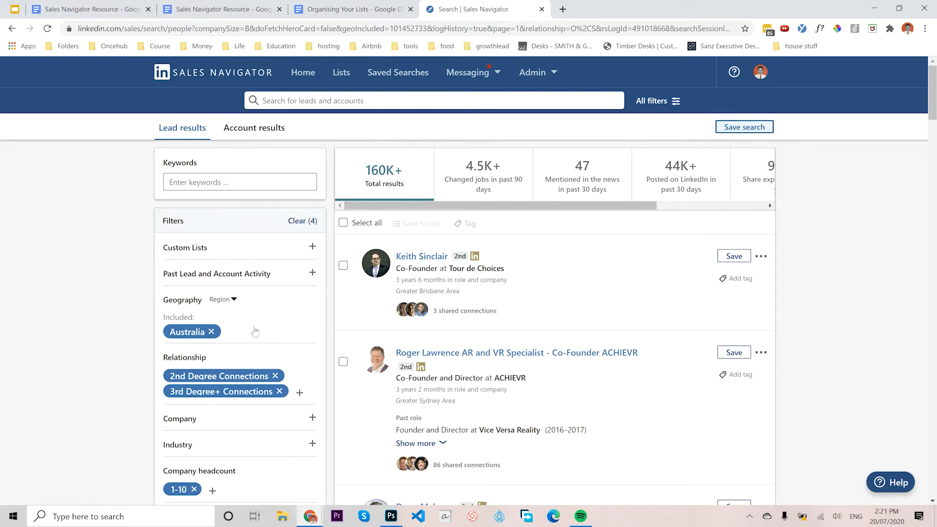
left_click(257, 337)
type("s")
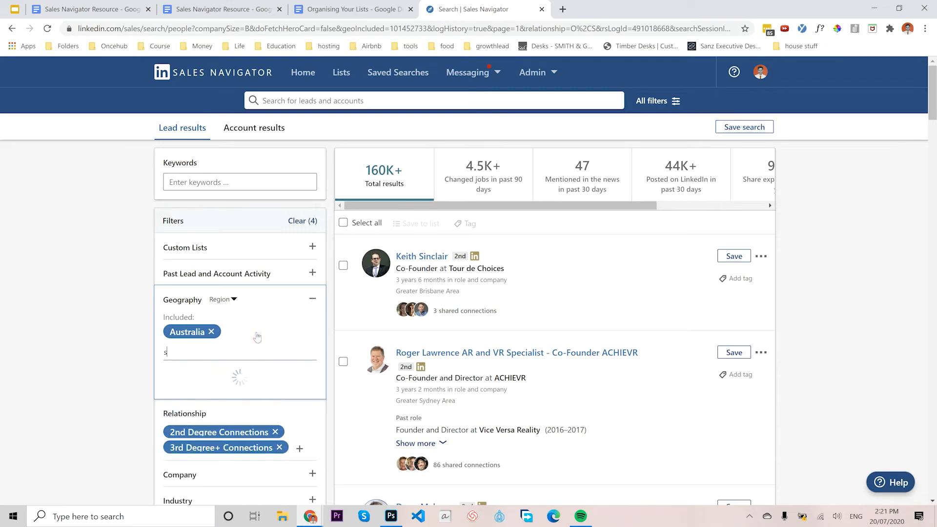
type("ydney")
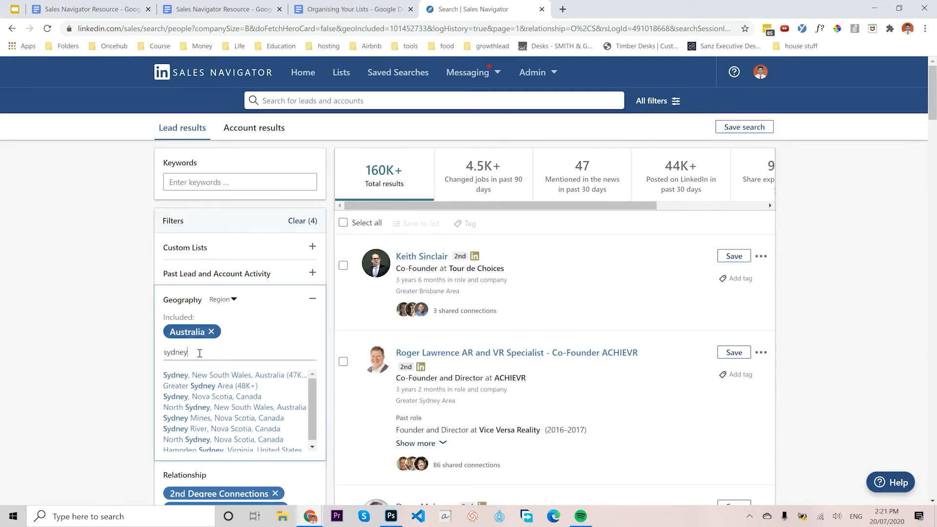
left_click(201, 376)
mouse_move(211, 333)
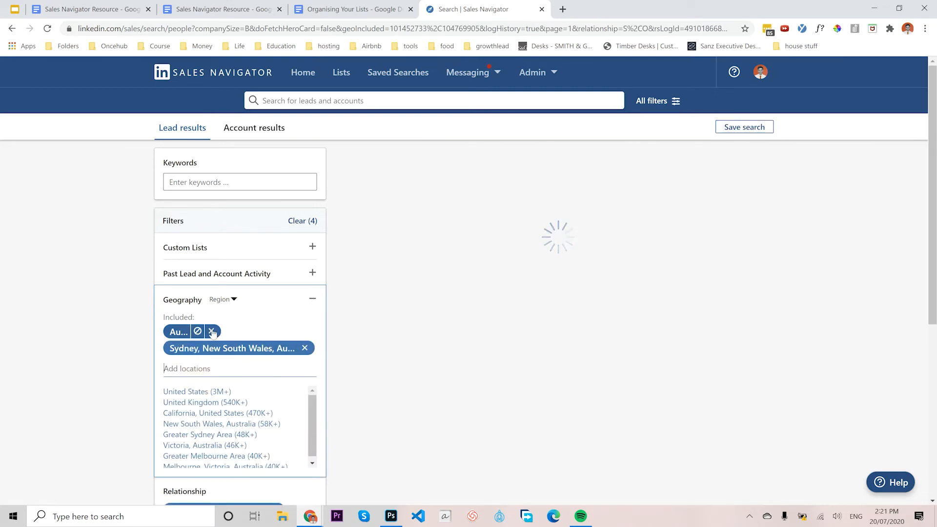
left_click(211, 332)
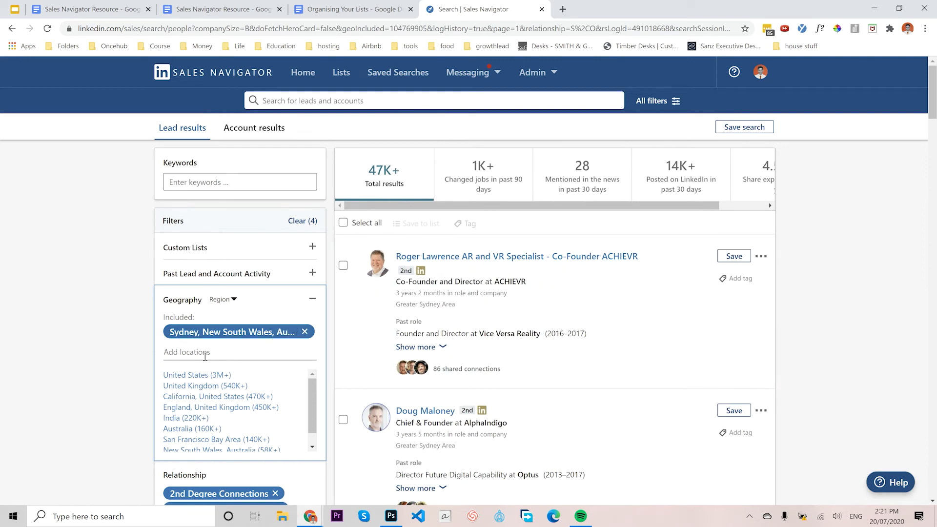
Remove the 3rd Degree+ Connections relationship filter and show only leads who posted on LinkedIn in the past 30 days
left_click_drag(364, 207, 488, 205)
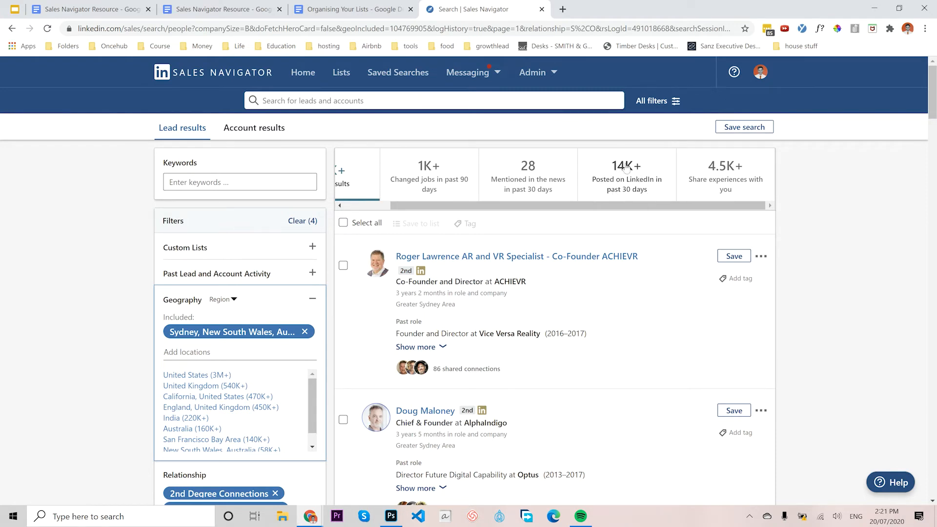
left_click(614, 188)
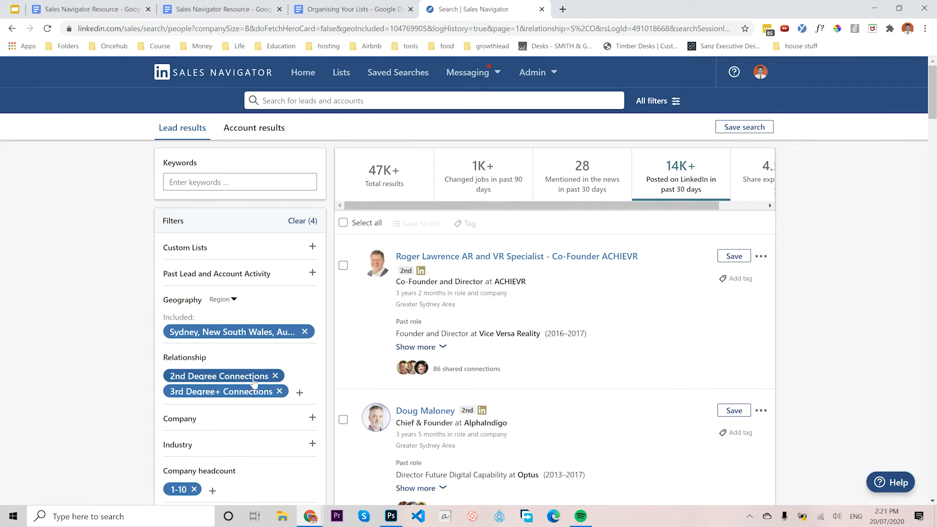
left_click(279, 392)
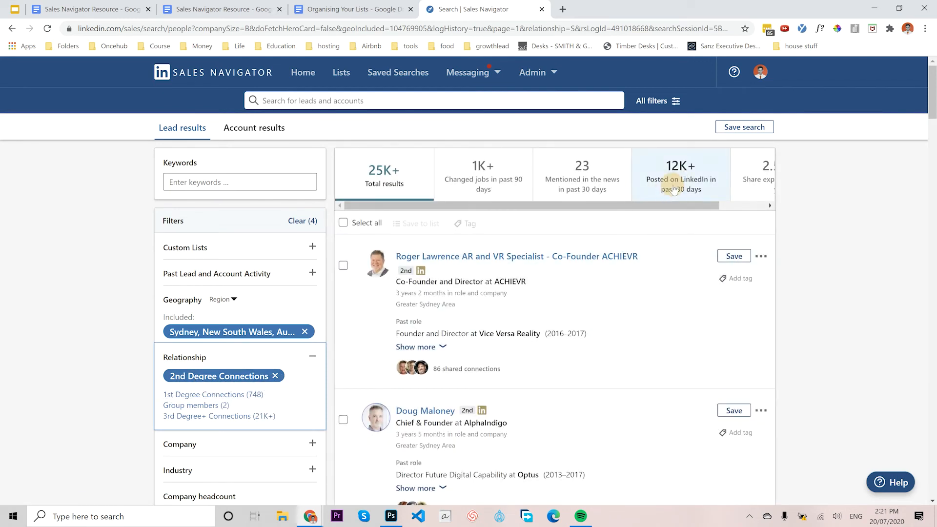
left_click(681, 175)
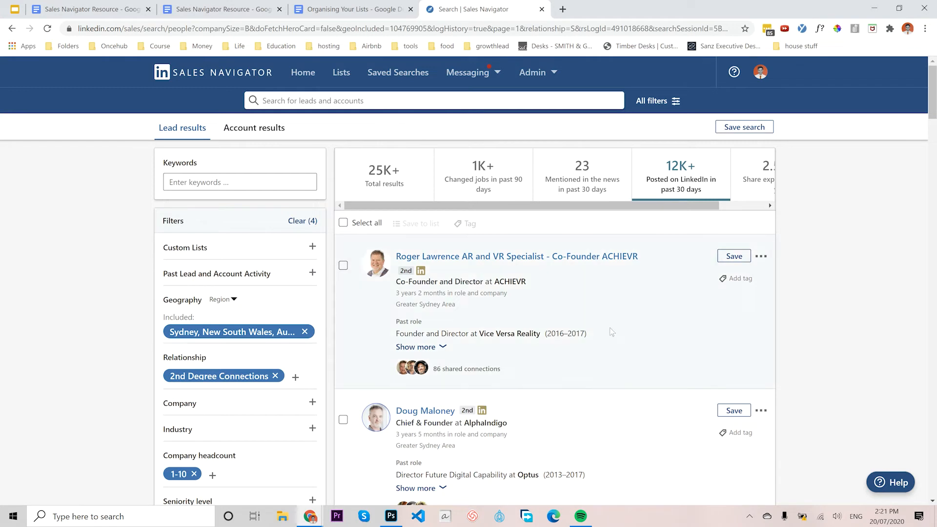
left_click_drag(602, 205, 506, 211)
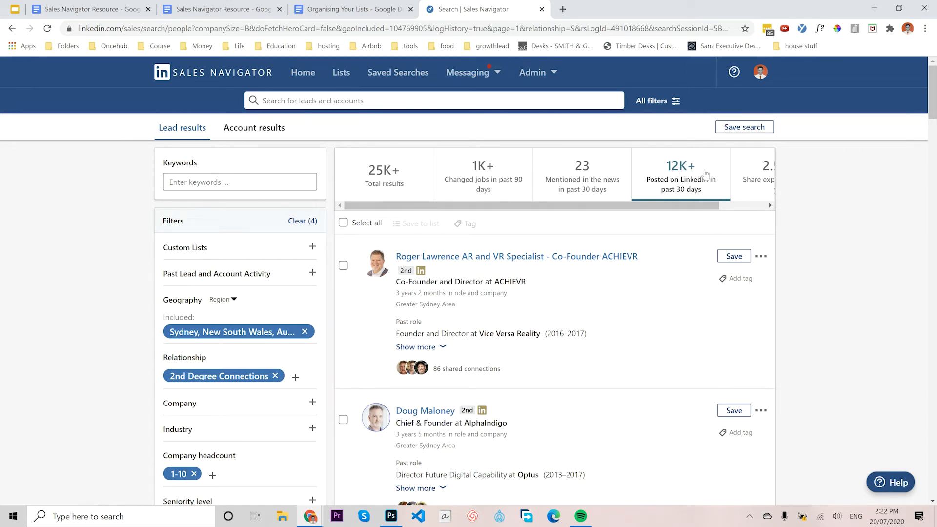
Replace the current title filter listing director, chief executive and similar roles with the title owner
scroll(247, 344, "down", 2)
scroll(253, 398, "down", 4)
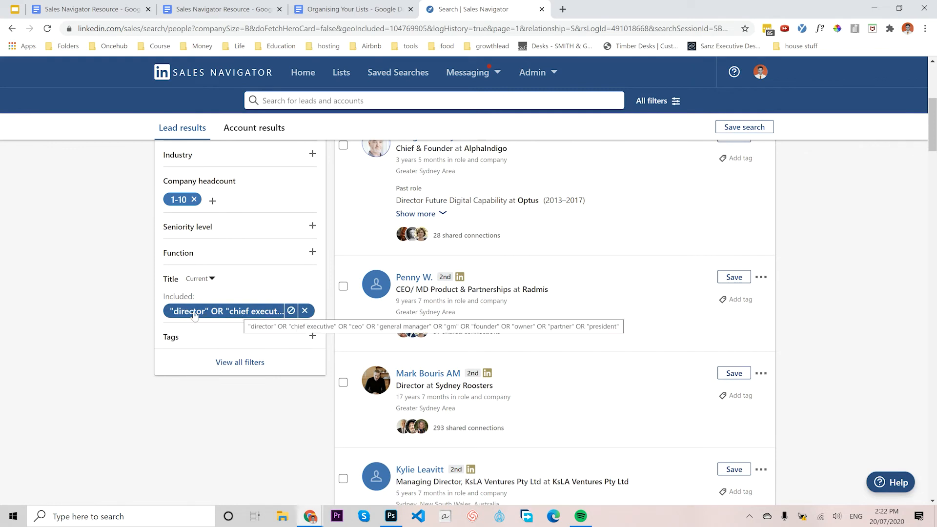
left_click(305, 311)
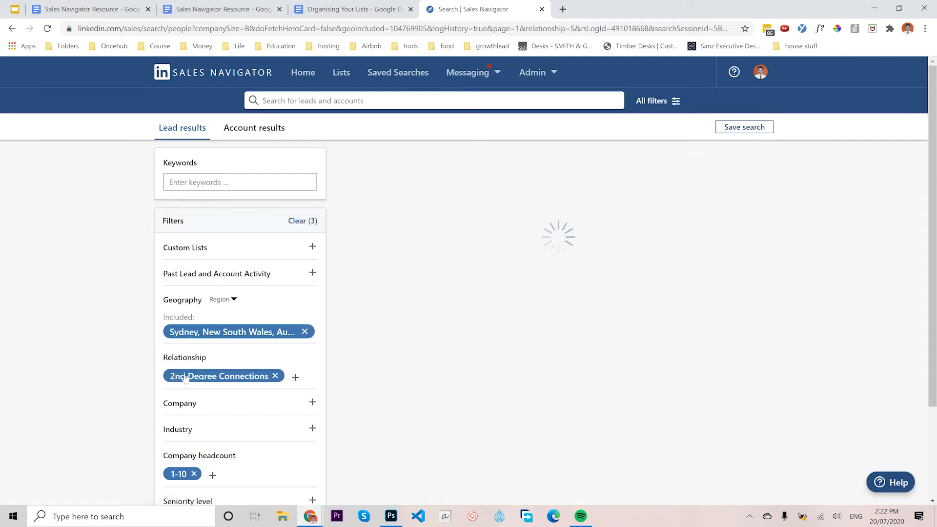
left_click(195, 439)
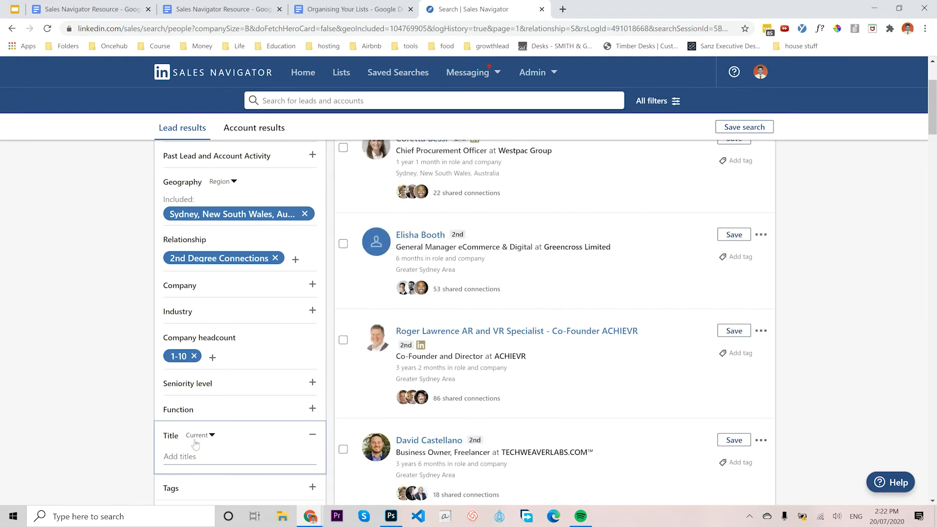
type("ow")
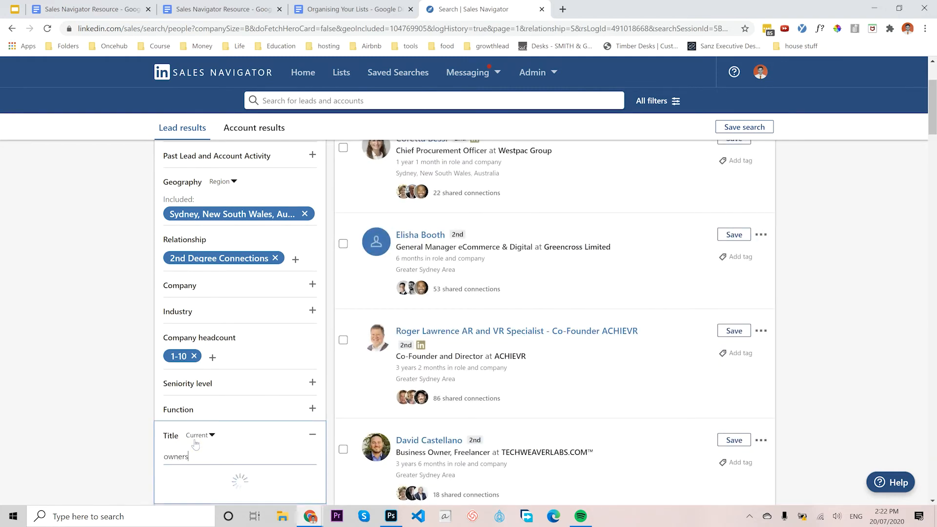
type("ners")
key("Return")
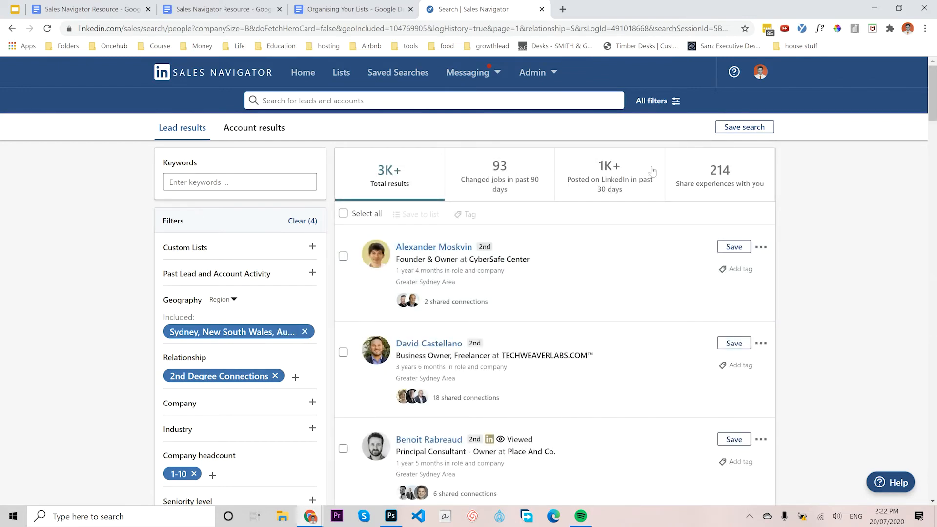
Show only leads who posted on LinkedIn in the past 30 days, and cancel saving this search
left_click(616, 187)
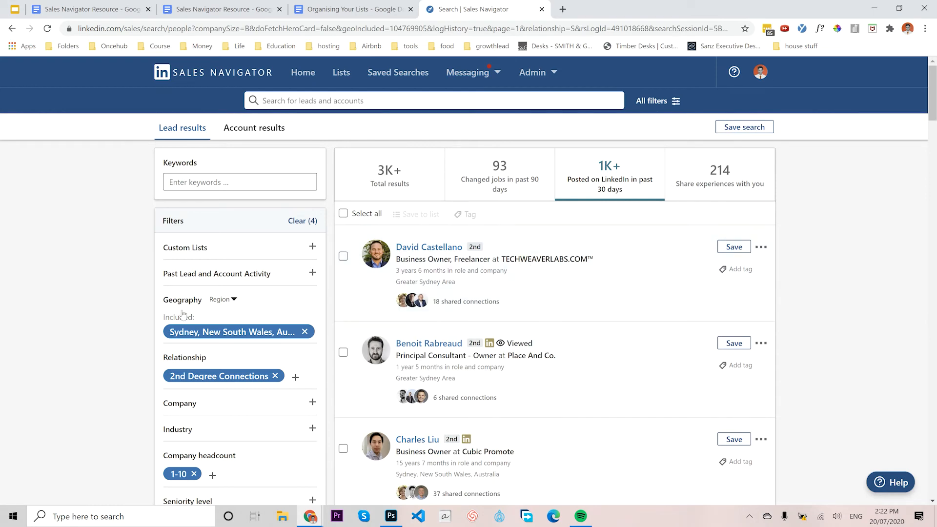
scroll(276, 354, "down", 5)
scroll(277, 355, "up", 5)
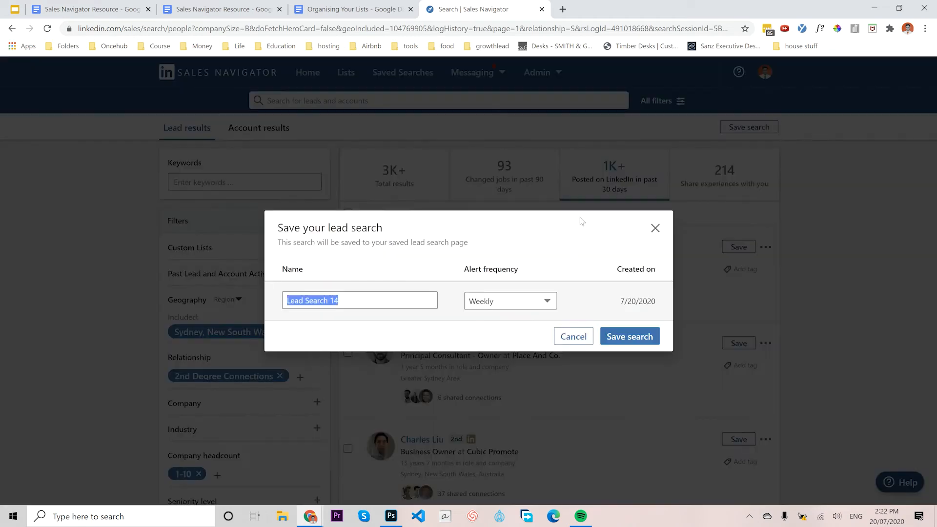
left_click(574, 336)
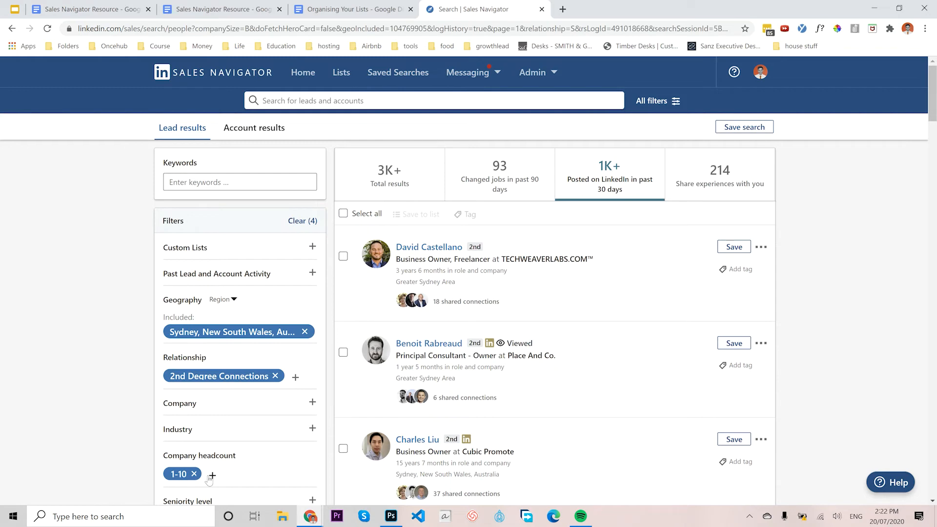
Add 3rd Degree+ Connections to the relationship filter and show only leads who posted on LinkedIn in the past 30 days
left_click(295, 377)
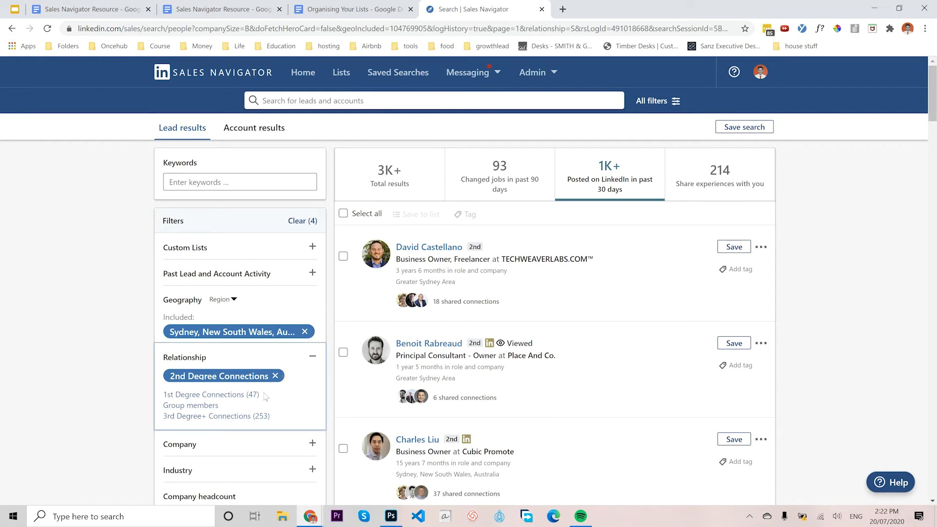
left_click(219, 417)
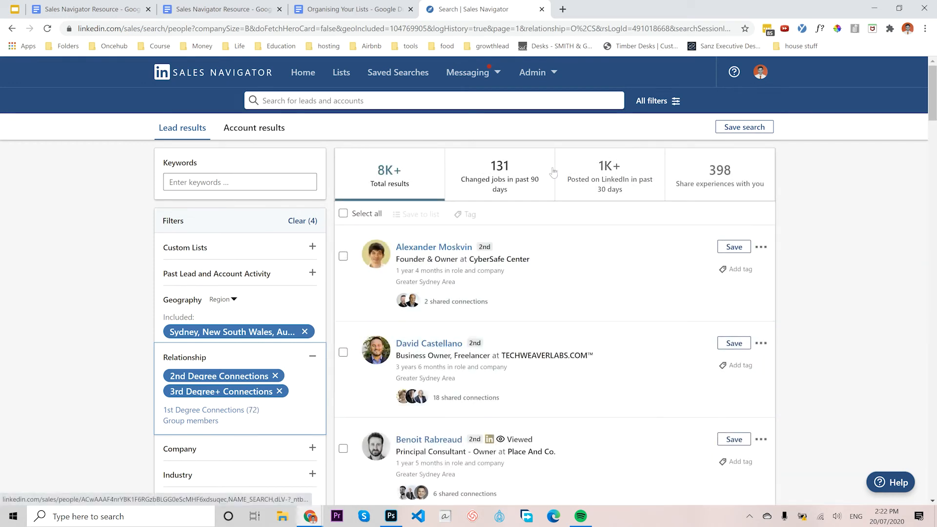
left_click(606, 180)
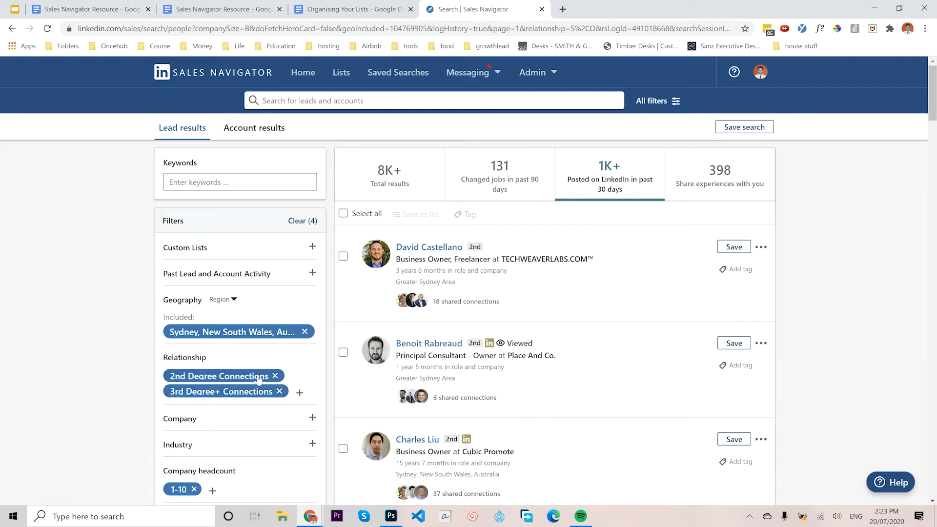
Start saving the search with alert frequency Never and name template "0X - Geo: __ | Rel: __ | Act: __ | size: __ | Ind: __ | Title: __ ~ __"
left_click(739, 128)
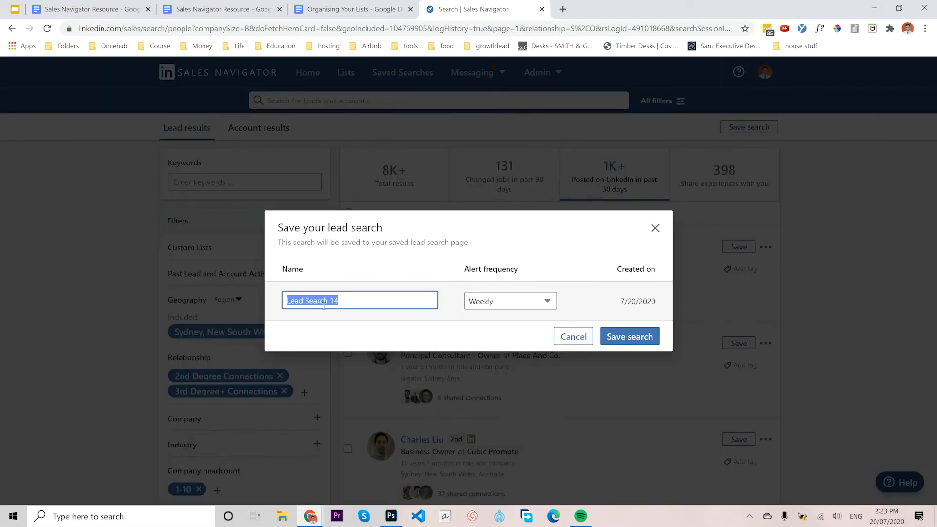
left_click(517, 303)
left_click(503, 372)
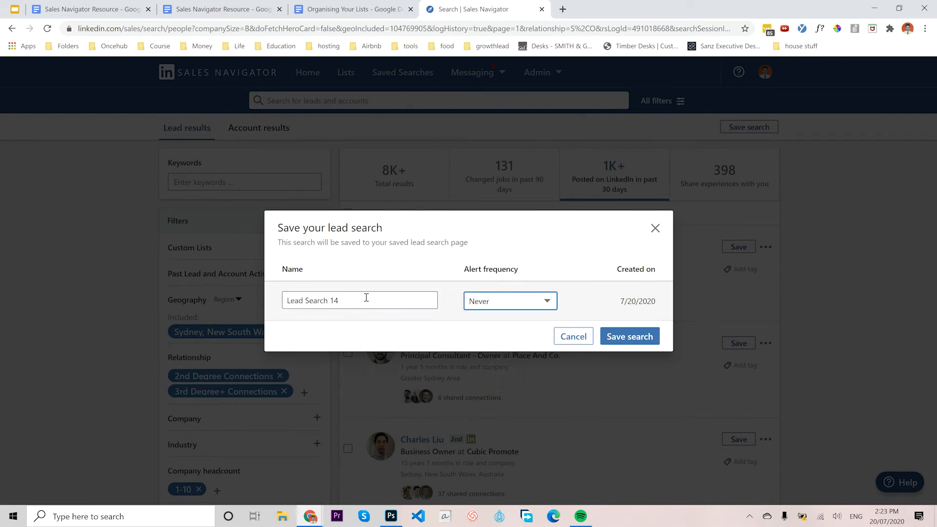
left_click_drag(363, 296, 197, 300)
type("Imnal")
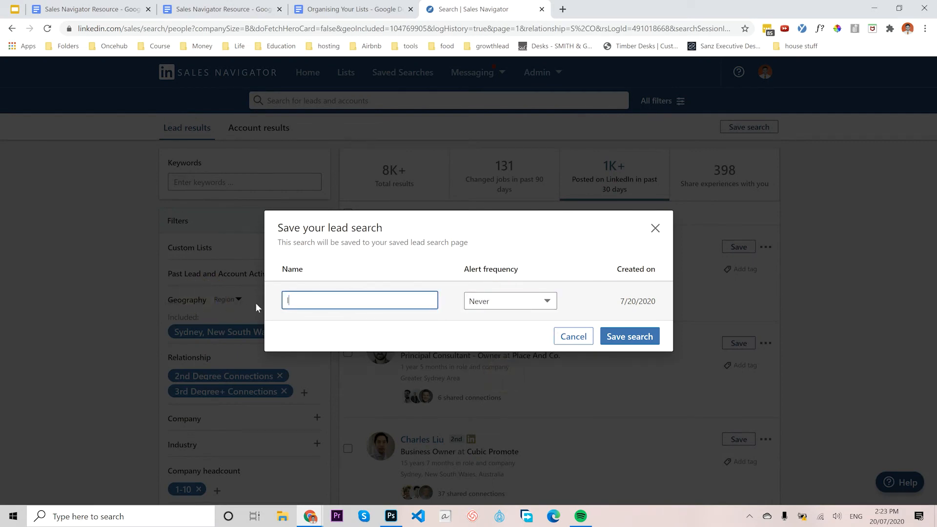
key("BackSpace")
key("BackSpace")
key("BackSpace")
key("BackSpace")
key("BackSpace")
type("Act: __ | size: __ | Ind: __ | Title: __ ~ __")
double_click(308, 300)
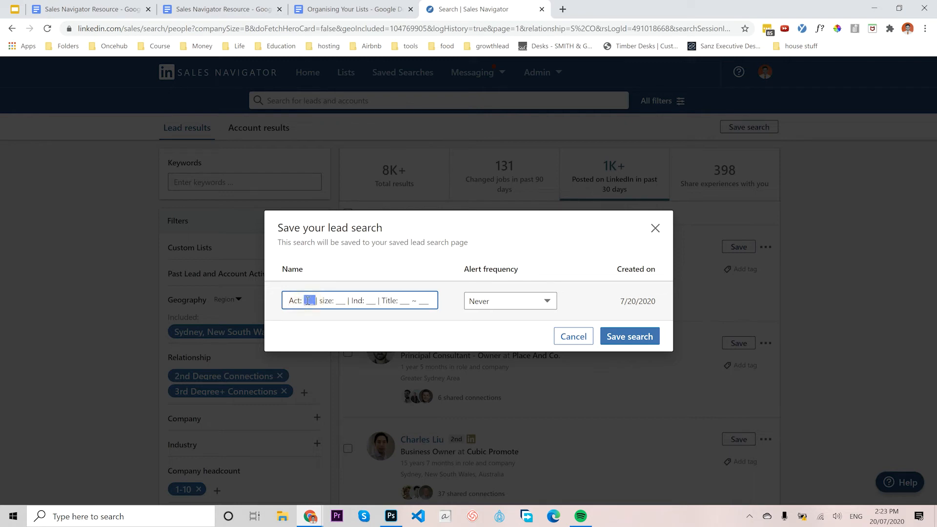
left_click(301, 301)
left_click_drag(333, 301, 276, 301)
left_click(306, 300)
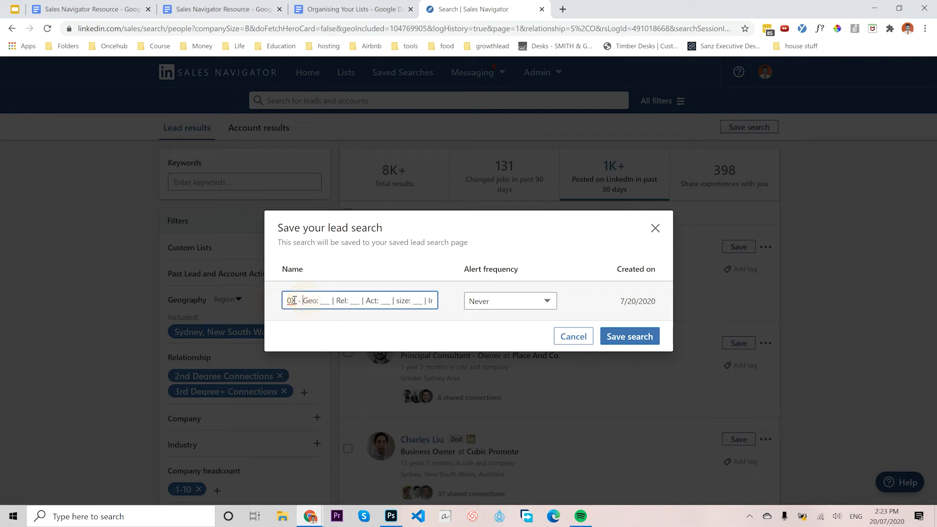
In the search name, set the number to 01, Geo to Syd and Rel to 2+3
left_click(294, 300)
key("BackSpace")
type("1")
double_click(323, 301)
type("Syd")
double_click(357, 301)
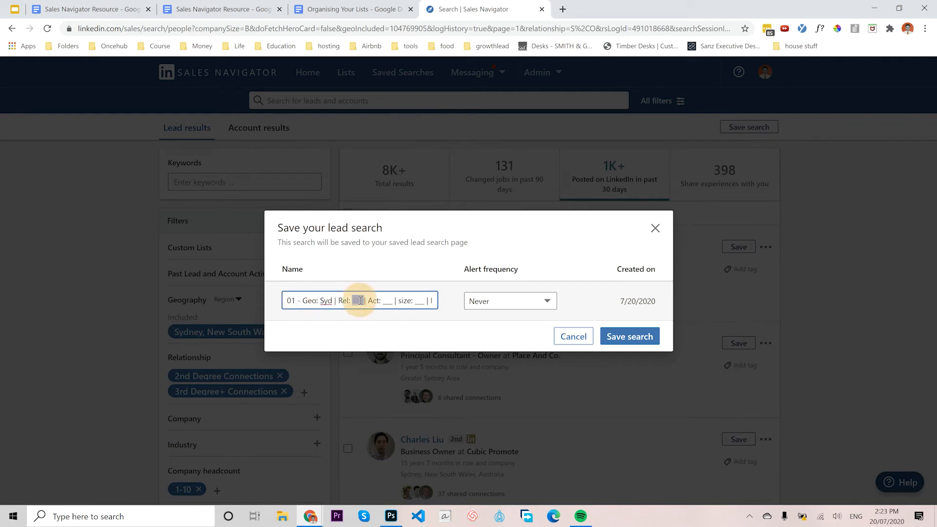
type("2")
type("-3")
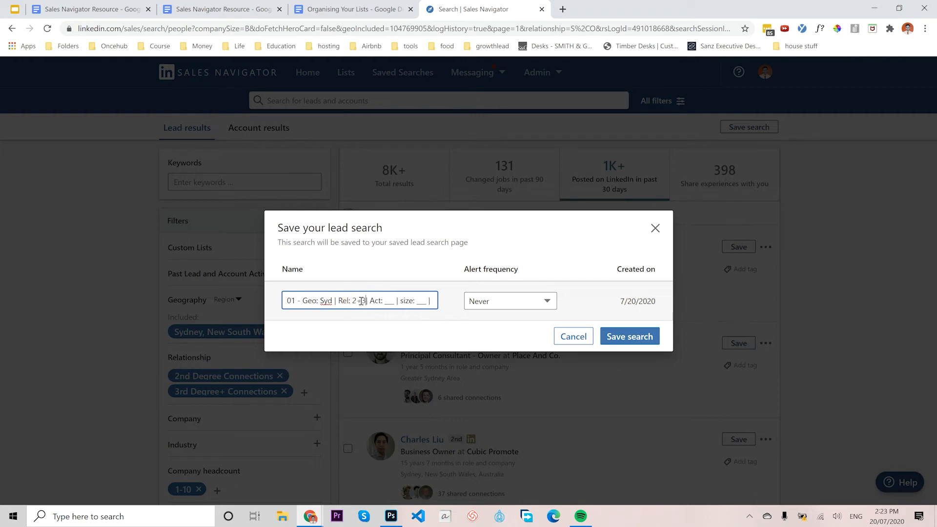
In the search name, set Act to 30 days and size to 1-10
double_click(388, 301)
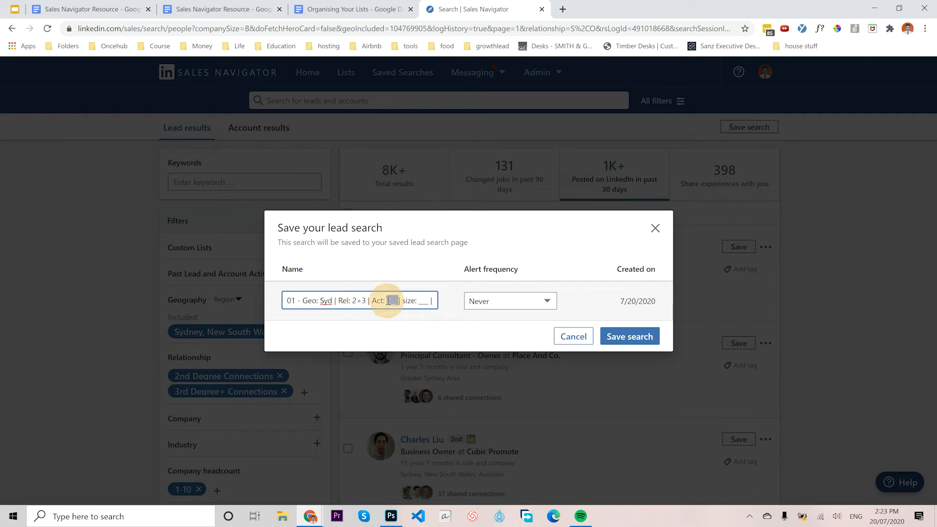
type("10")
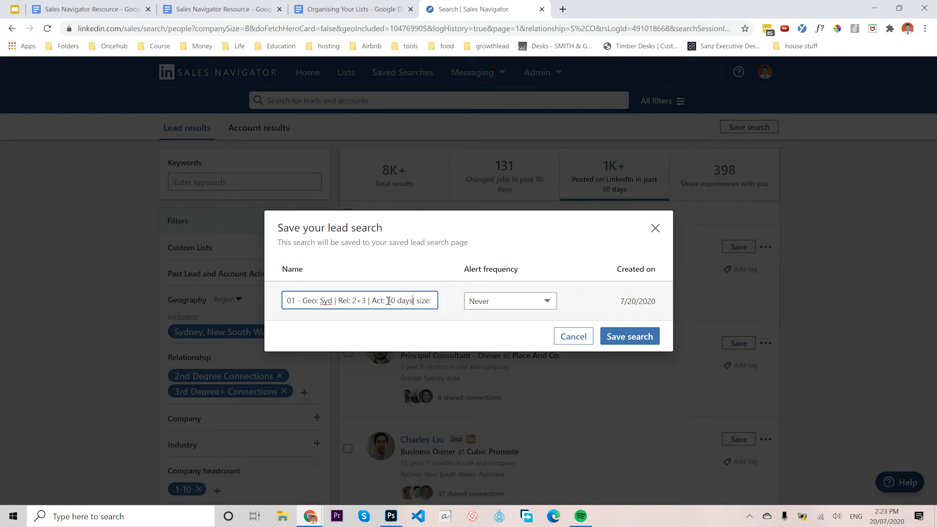
left_click_drag(418, 299, 438, 302)
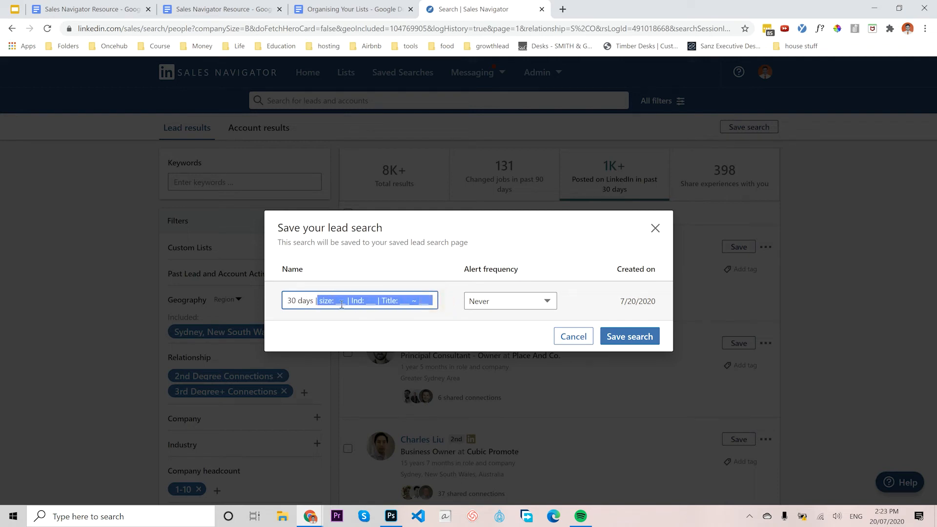
double_click(341, 298)
type("1-10")
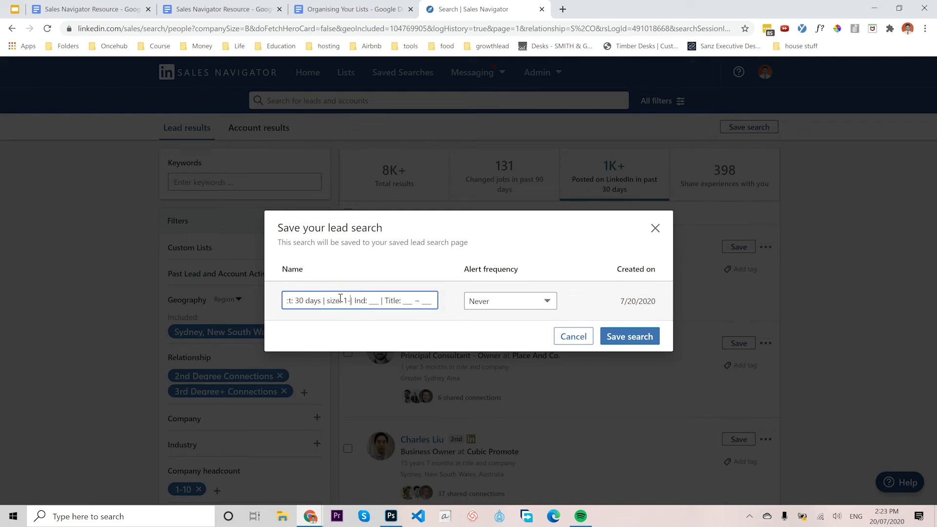
Complete the search name with Ind: NA and Title: owner ~ 1k+, and save the lead search
double_click(385, 299)
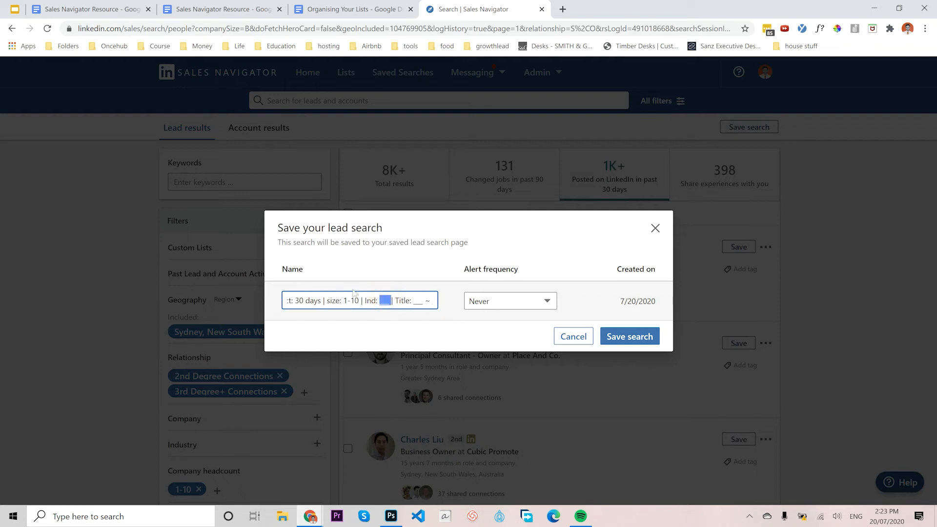
type("NA")
left_click(412, 300)
left_click_drag(391, 300, 423, 301)
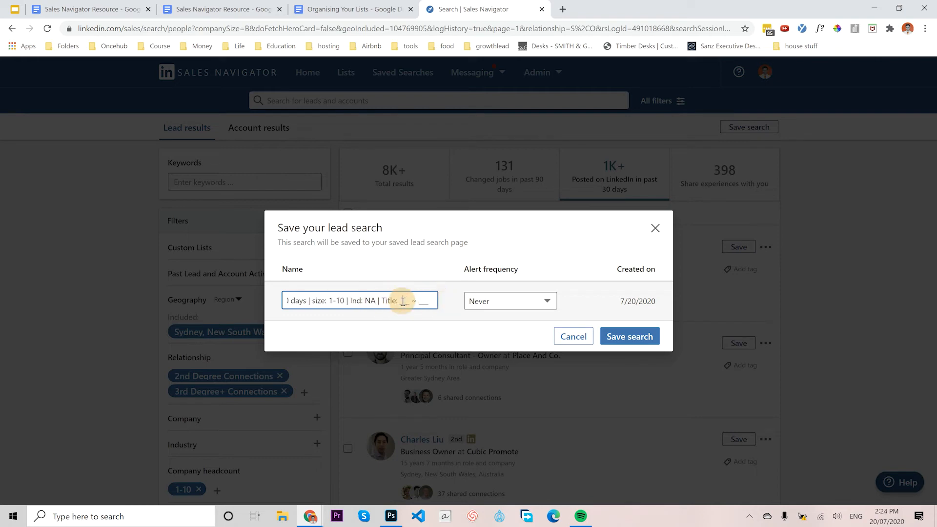
double_click(404, 301)
type("owner")
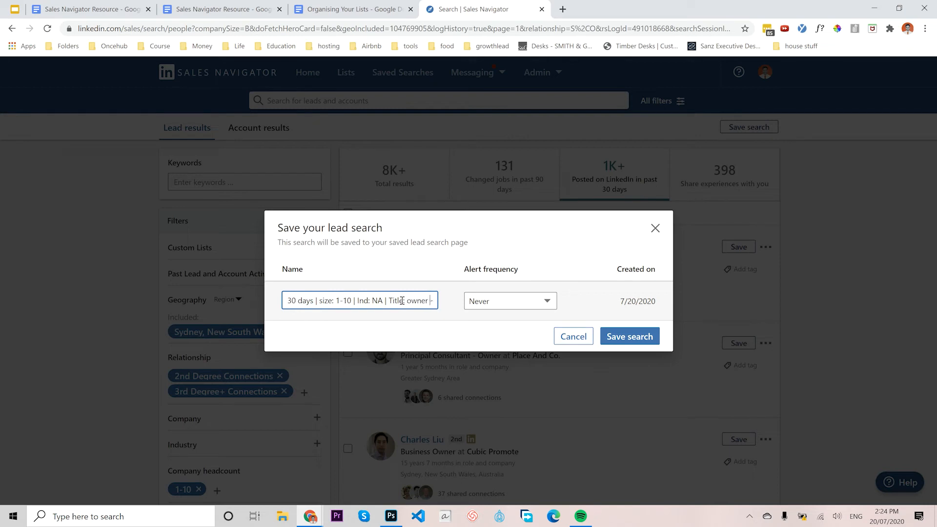
left_click_drag(402, 301, 459, 298)
double_click(424, 298)
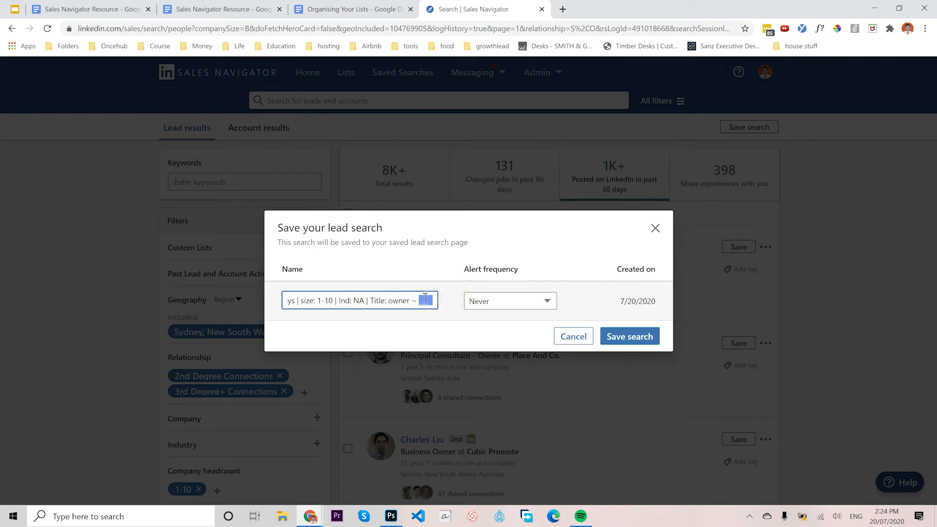
type("1k+")
left_click(629, 336)
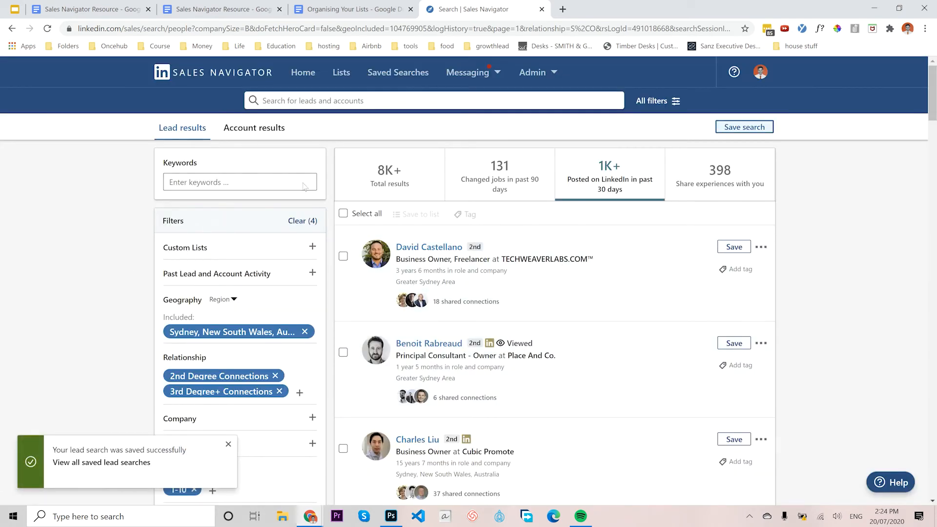
Open the saved lead search "BASE - Aus SME decision makers" from the saved searches
scroll(301, 351, "down", 5)
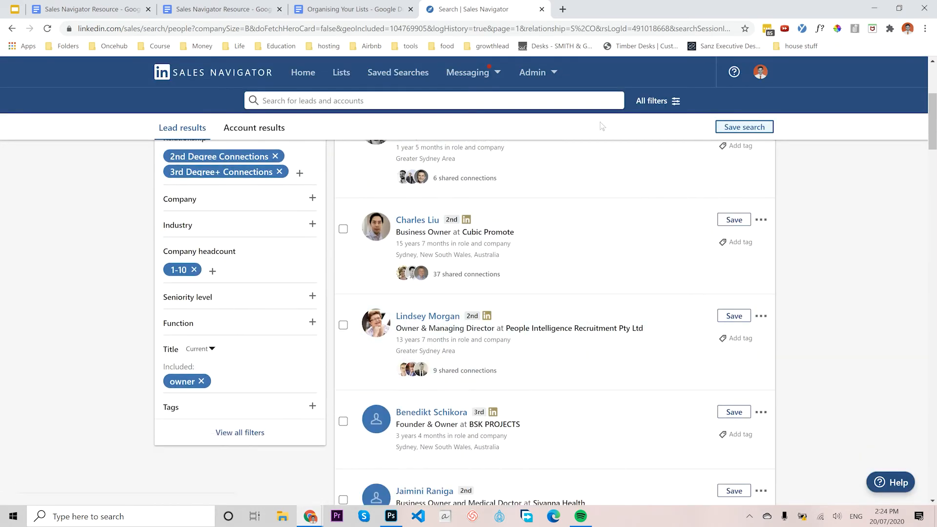
left_click(432, 79)
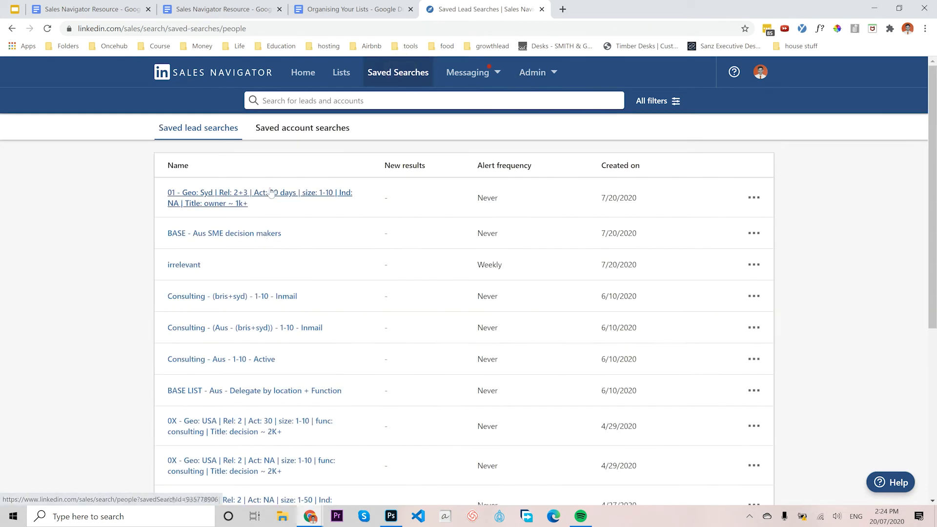
left_click(210, 233)
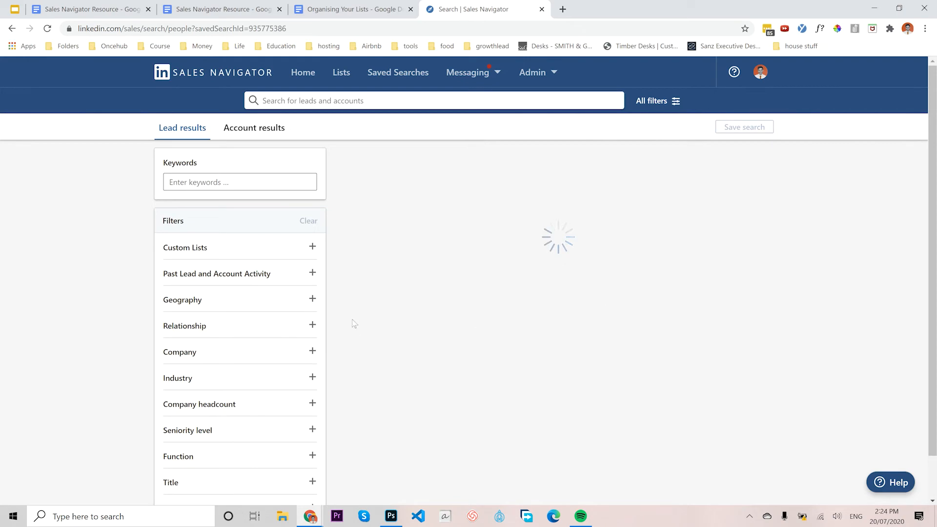
Filter the base search to the Marketing and Advertising industry and to leads who posted on LinkedIn in the past 30 days
scroll(259, 425, "down", 7)
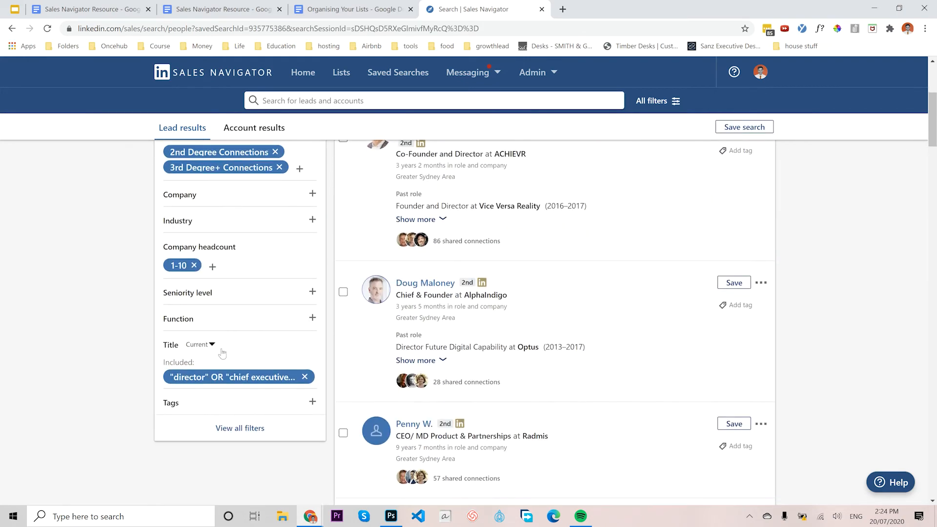
scroll(223, 353, "up", 7)
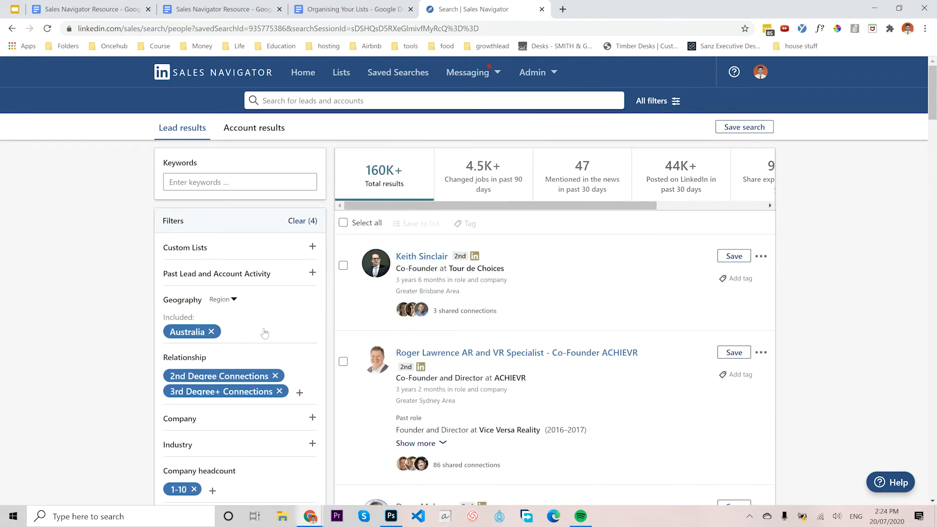
scroll(212, 329, "down", 2)
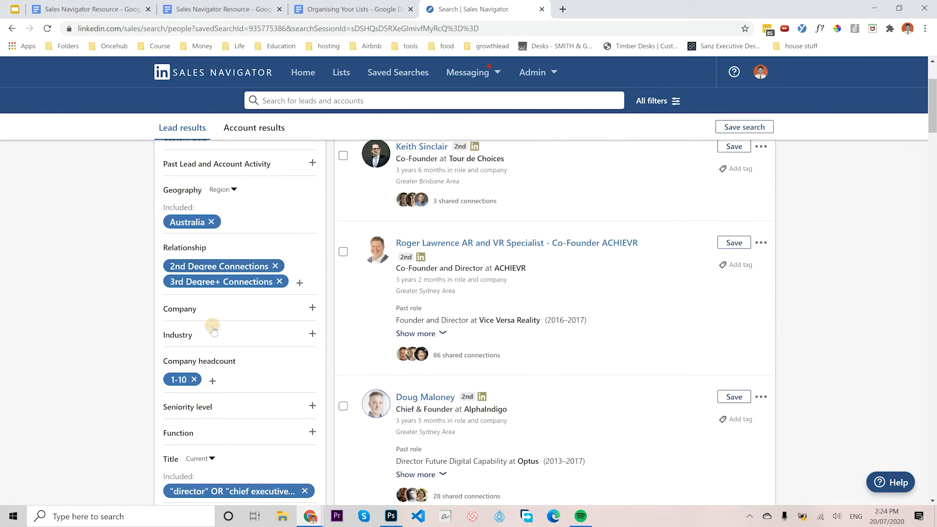
left_click(213, 332)
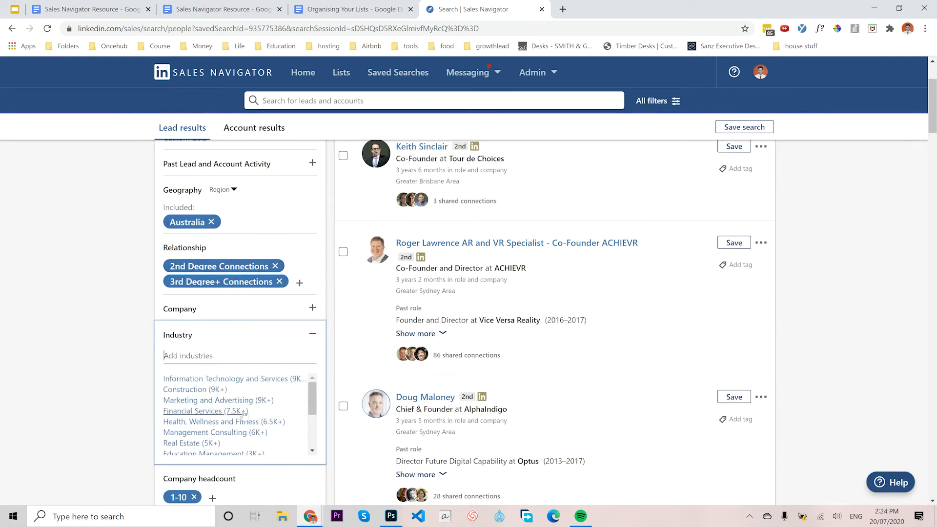
left_click(187, 400)
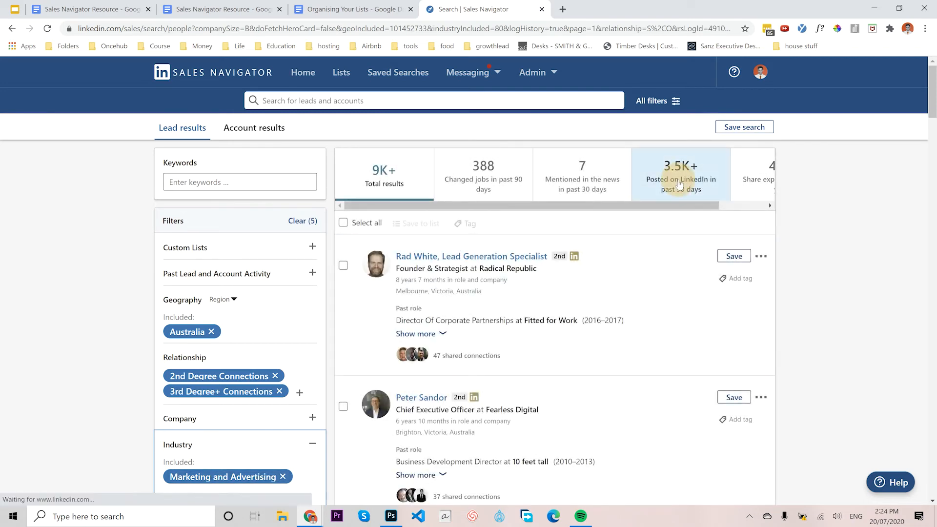
left_click(674, 200)
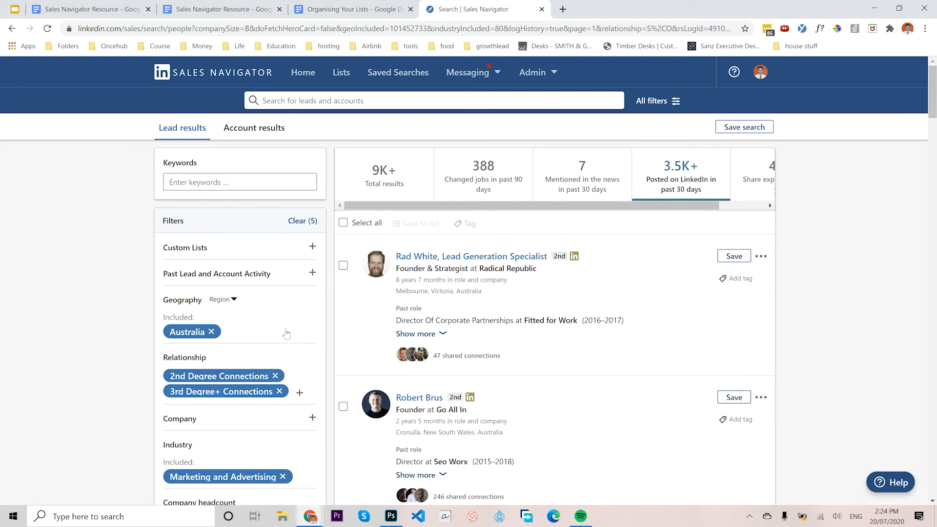
Review the geography, relationship, industry, headcount and title filters applied to the Marketing and Advertising search
scroll(281, 364, "down", 1)
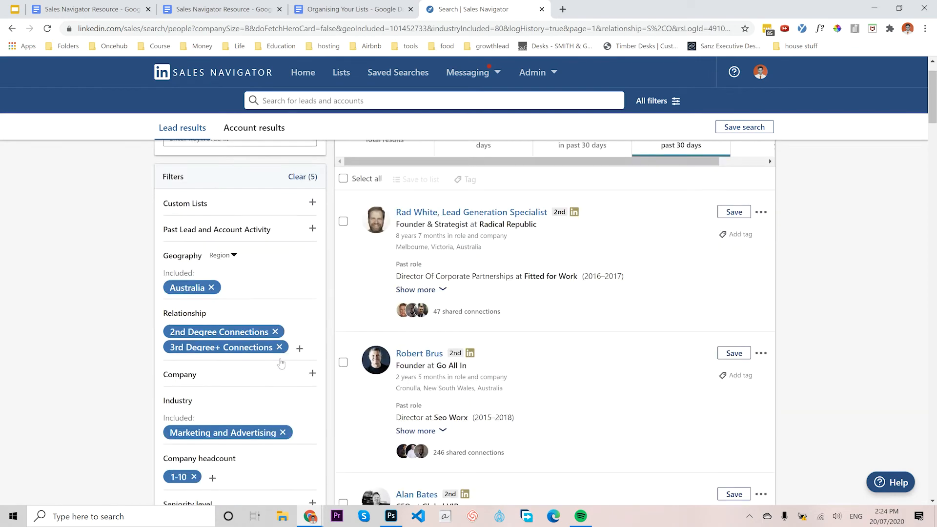
scroll(281, 364, "down", 7)
scroll(264, 335, "up", 8)
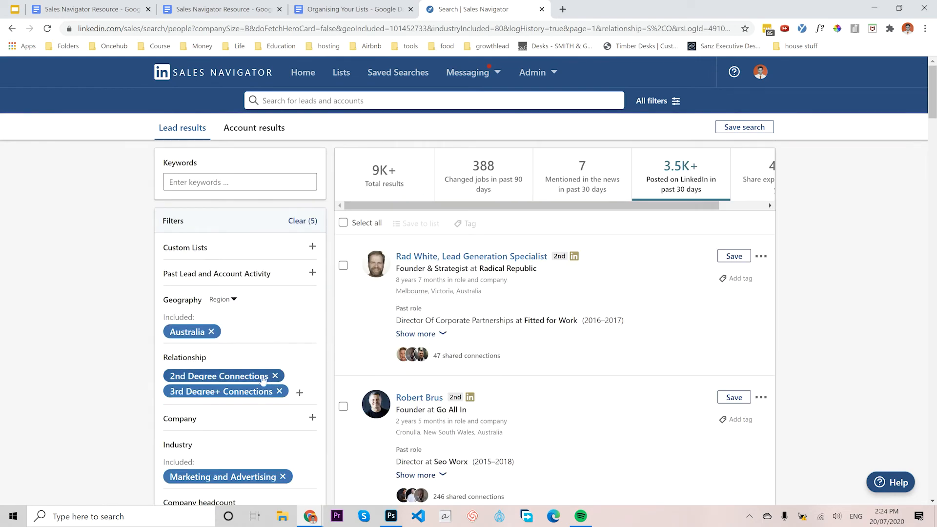
scroll(264, 380, "down", 3)
scroll(215, 351, "up", 3)
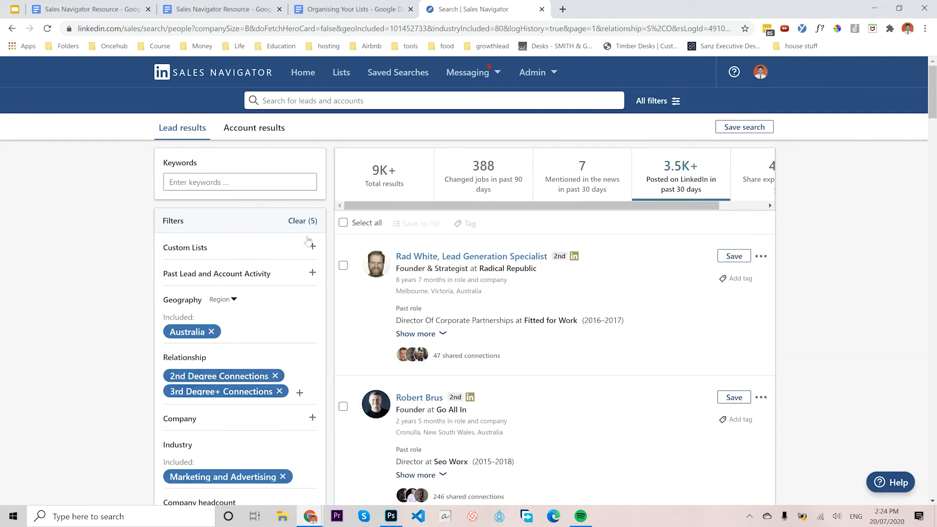
scroll(245, 327, "down", 3)
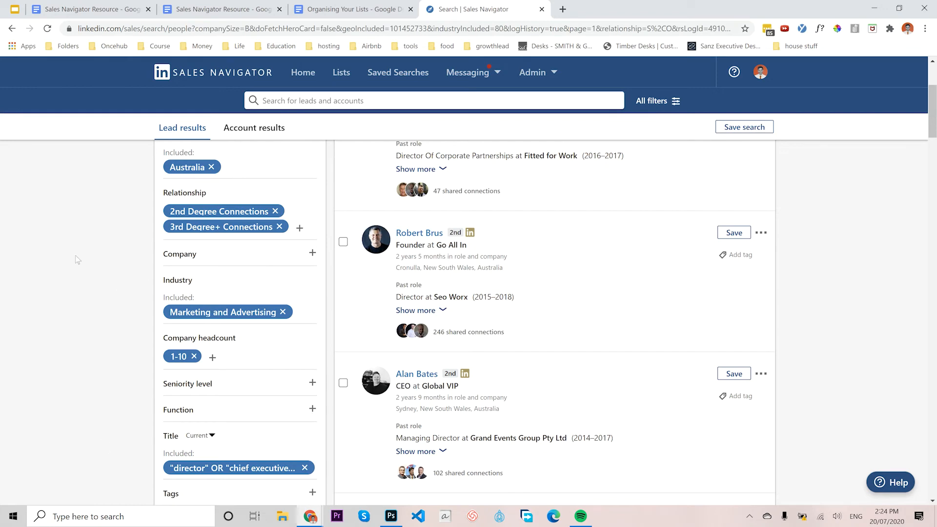
scroll(276, 324, "up", 3)
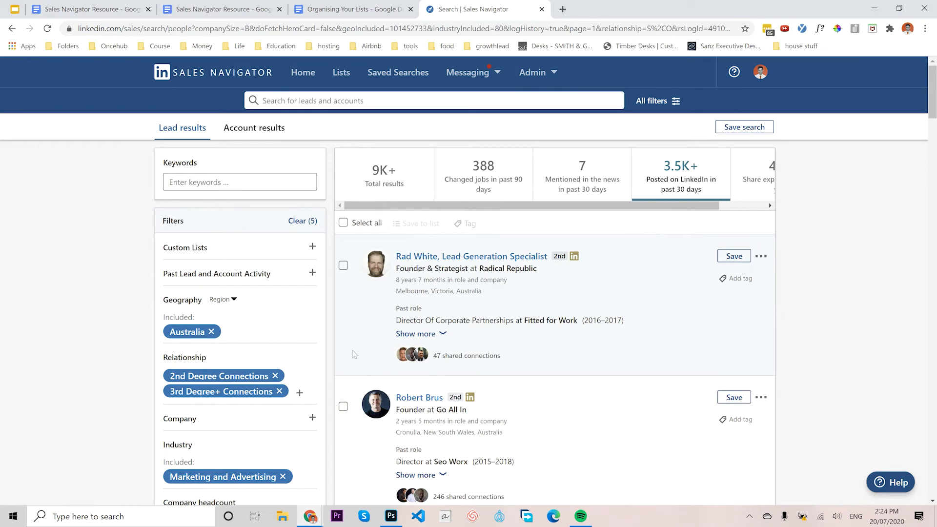
Check the campaign naming convention on the Google Slides slide and compare it with the filters of the Sales Navigator search
left_click(15, 10)
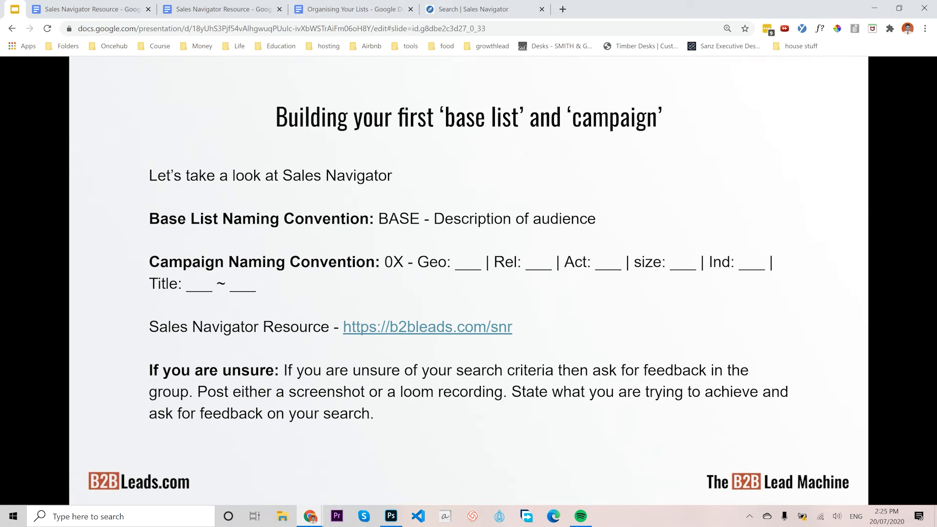
left_click(459, 11)
scroll(420, 251, "down", 3)
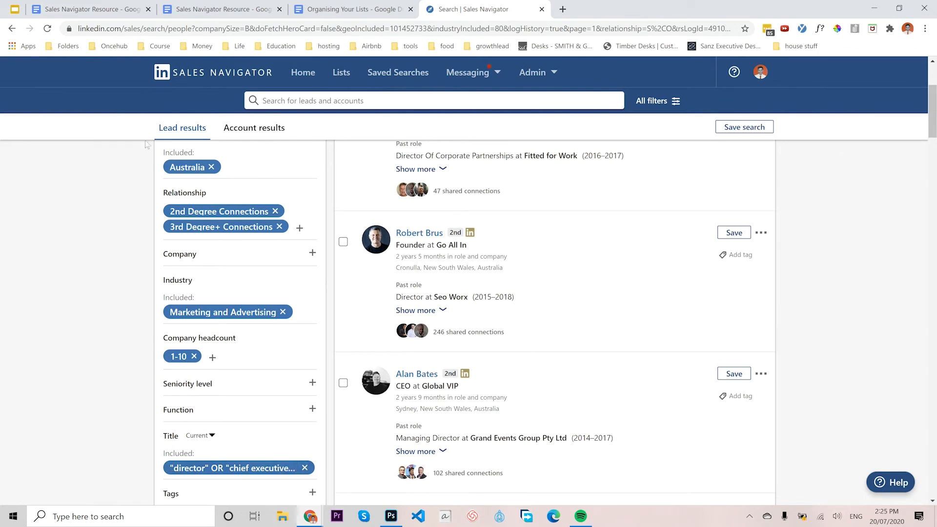
scroll(399, 379, "down", 2)
scroll(399, 379, "down", 2)
scroll(234, 244, "up", 5)
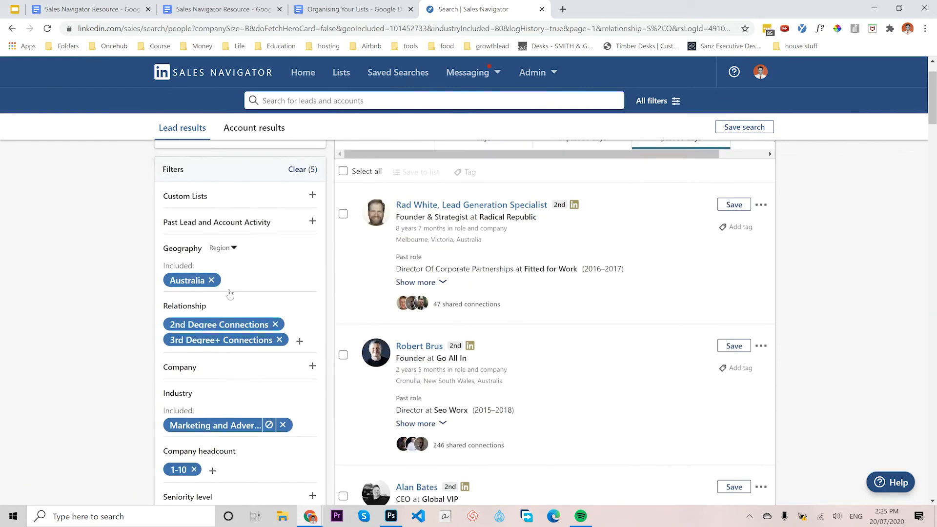
scroll(250, 321, "down", 3)
scroll(250, 321, "up", 2)
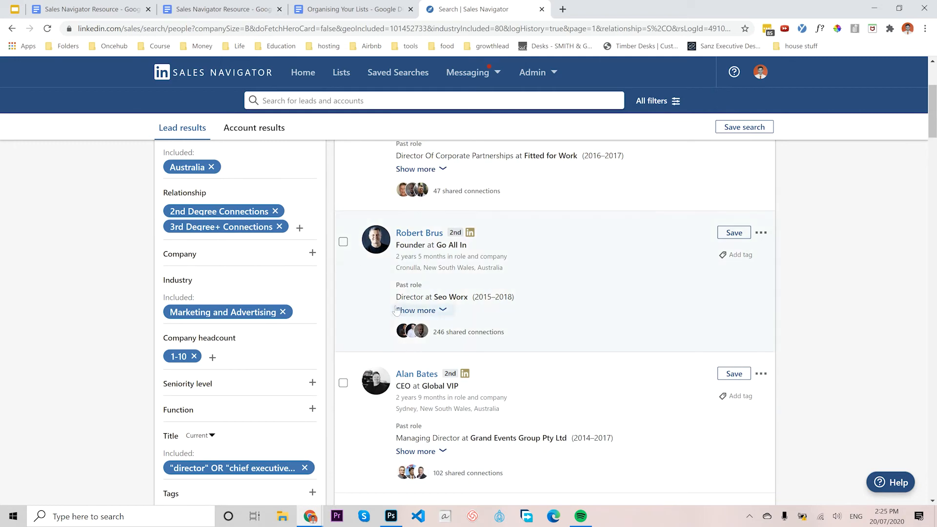
Switch to the Google Slides deck, view the "Company/account searches" slide and exit its full-screen presentation
scroll(441, 305, "up", 3)
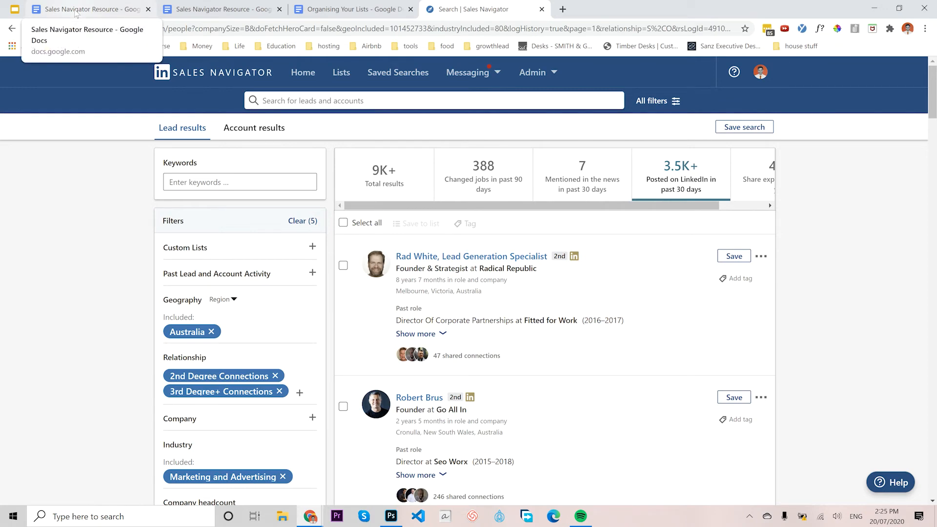
left_click(18, 11)
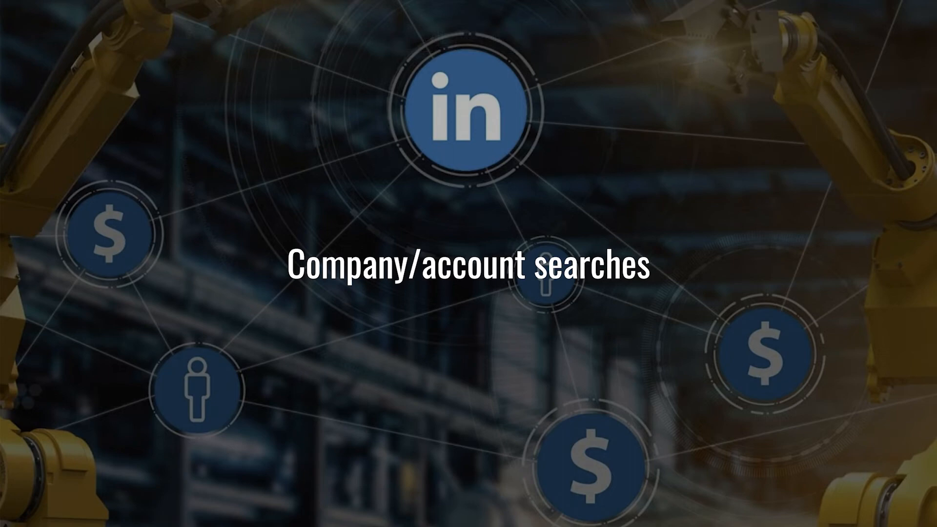
key("Escape")
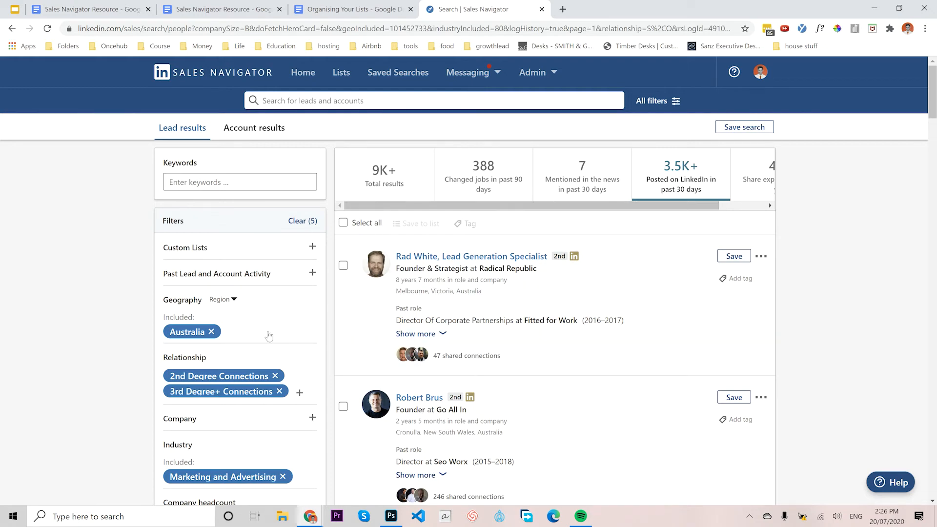
Expand the Company filter of the lead search to inspect its companies or boolean entry, and close it without adding a company
scroll(266, 335, "down", 2)
left_click(194, 307)
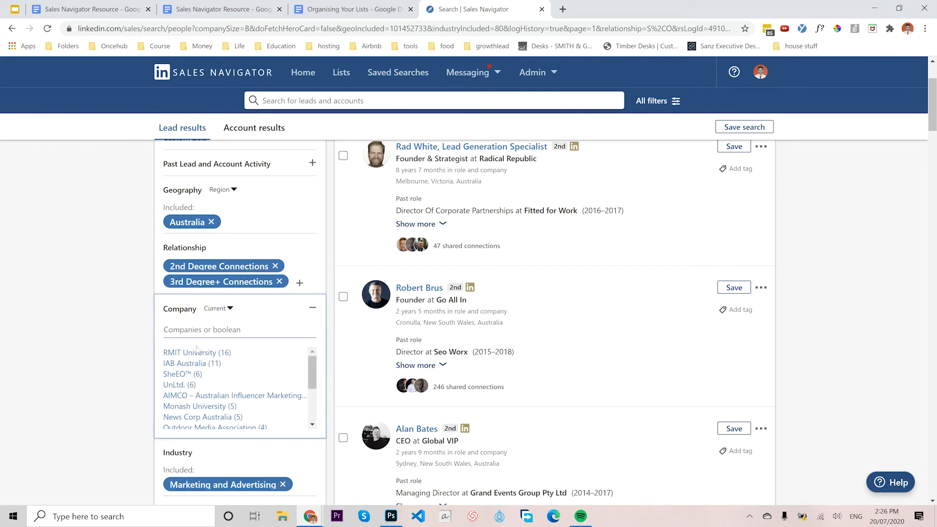
left_click(183, 331)
left_click(218, 330)
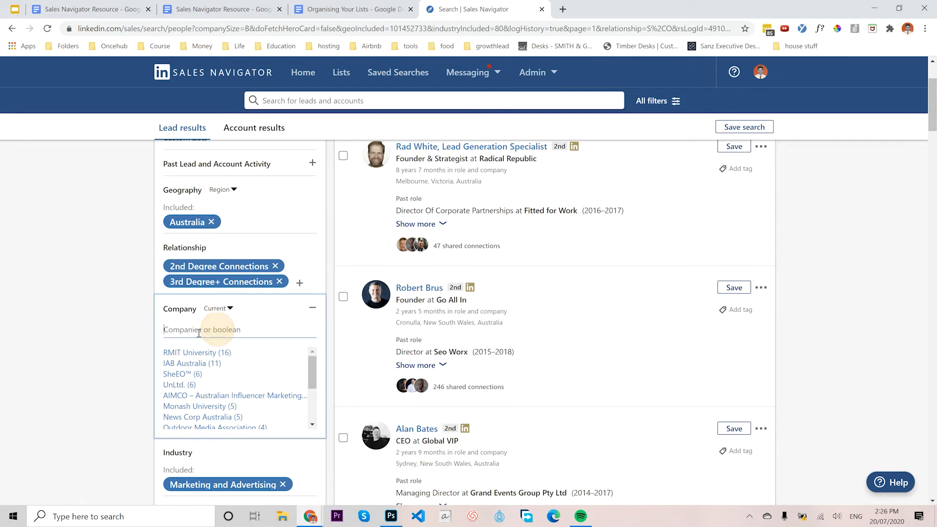
left_click(119, 318)
scroll(608, 311, "up", 2)
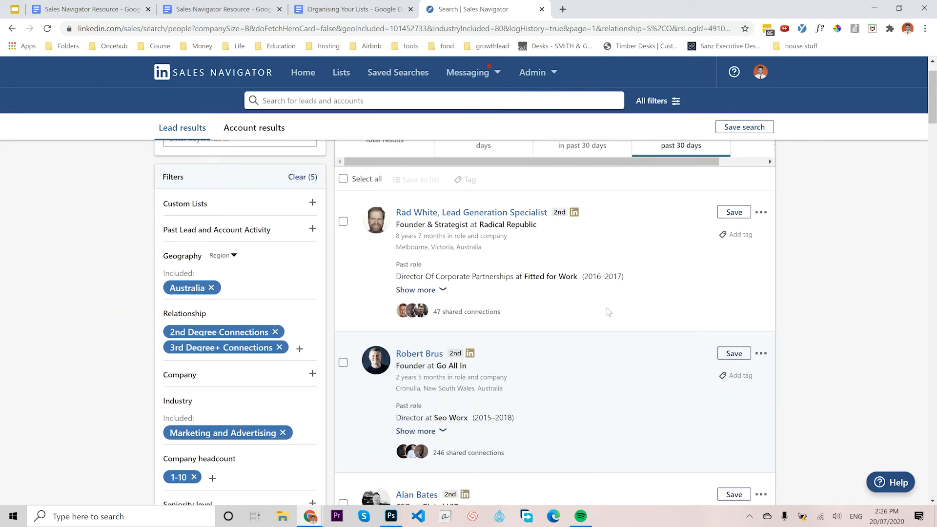
Examine the lead search's available filters, from keywords and geography down to headcount, function and title
scroll(554, 300, "down", 2)
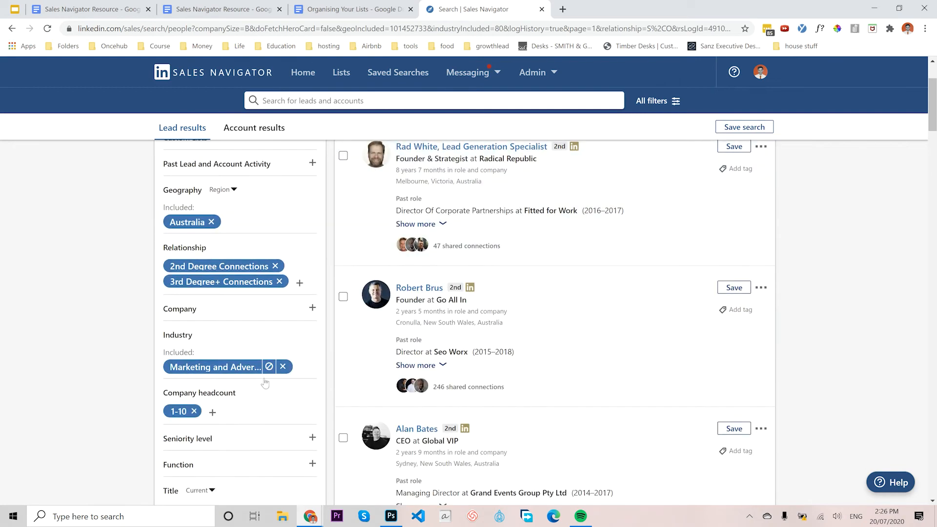
scroll(326, 316, "down", 4)
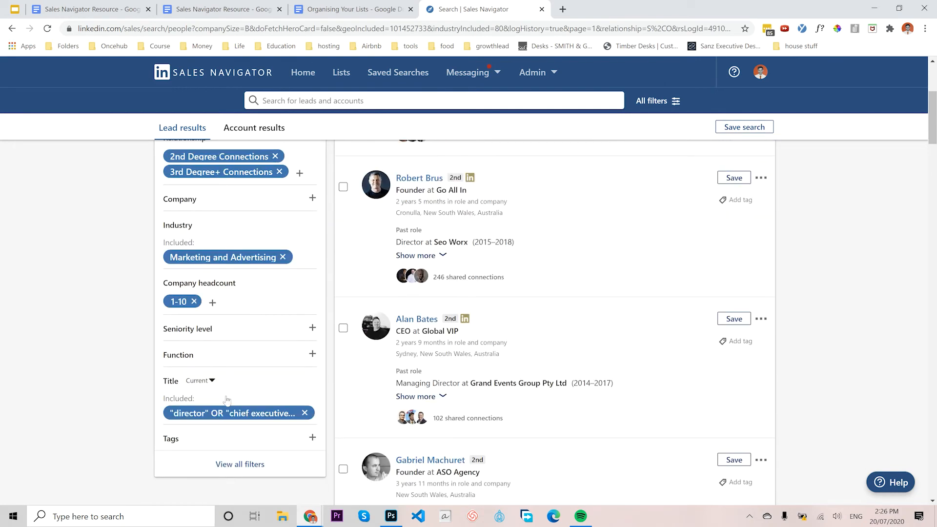
scroll(269, 204, "up", 6)
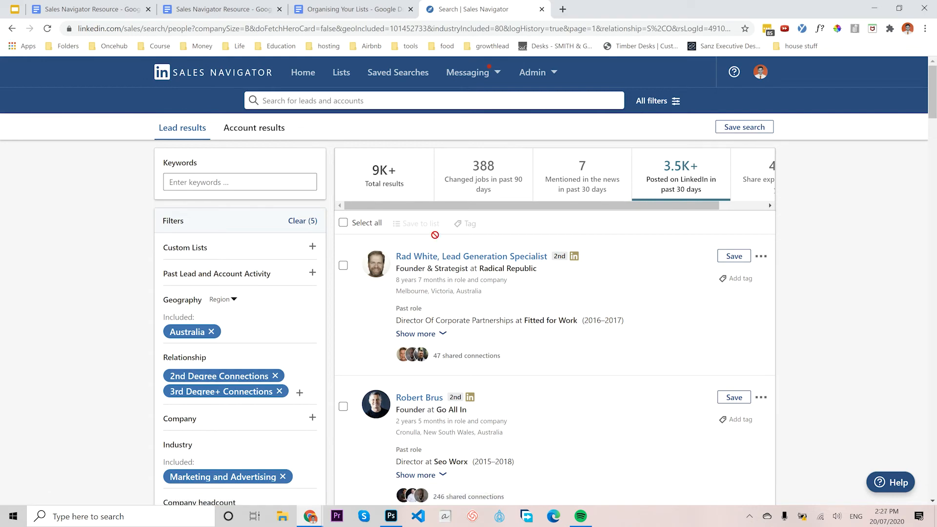
scroll(242, 426, "down", 2)
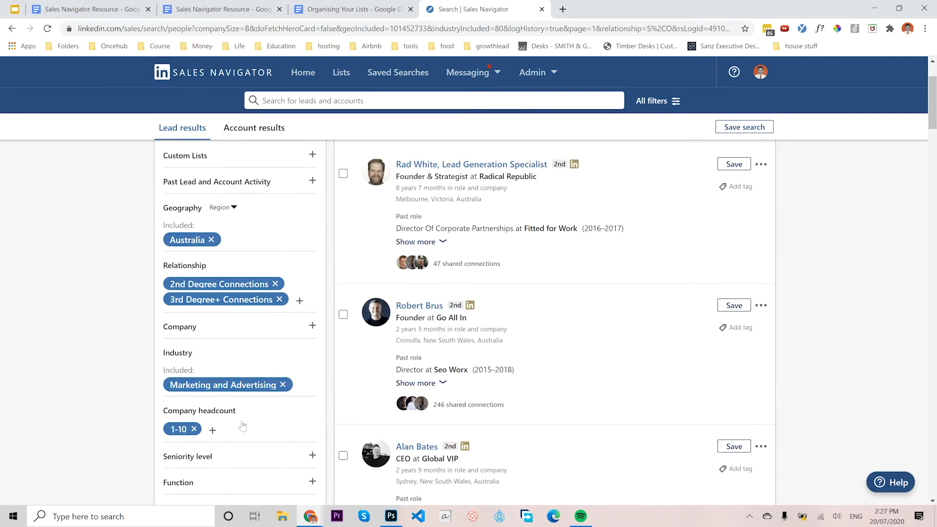
scroll(243, 426, "up", 2)
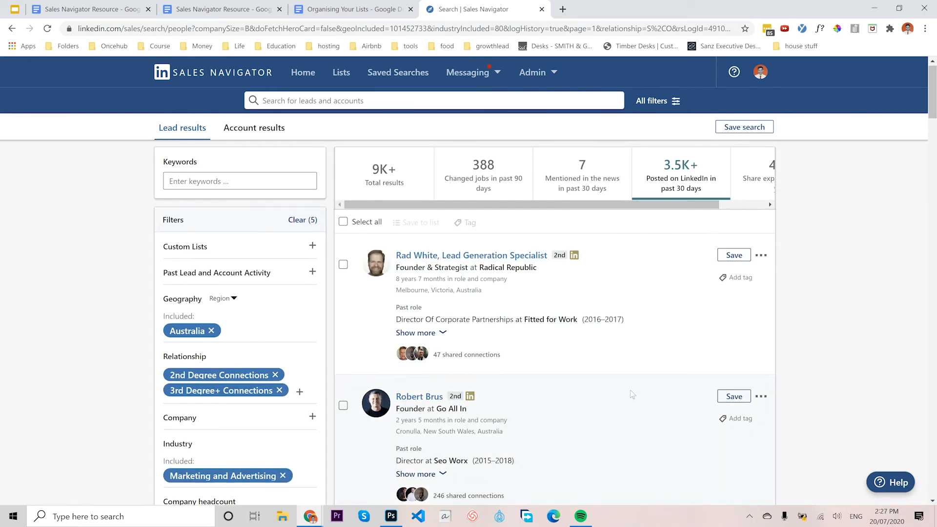
scroll(230, 277, "down", 4)
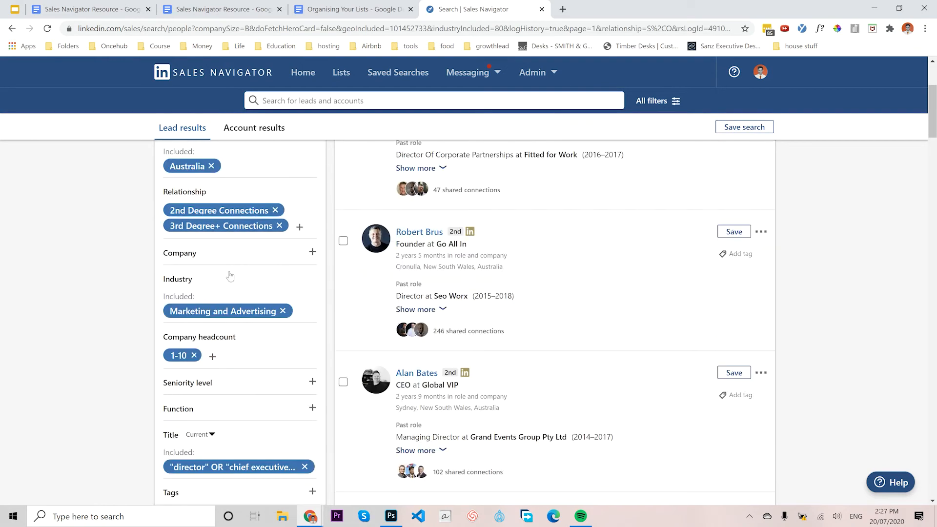
scroll(230, 276, "down", 1)
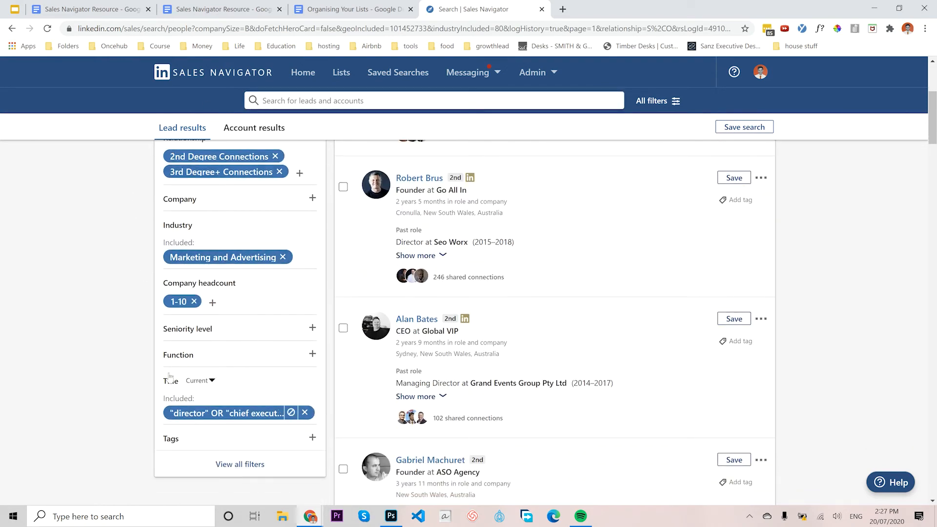
scroll(321, 376, "up", 5)
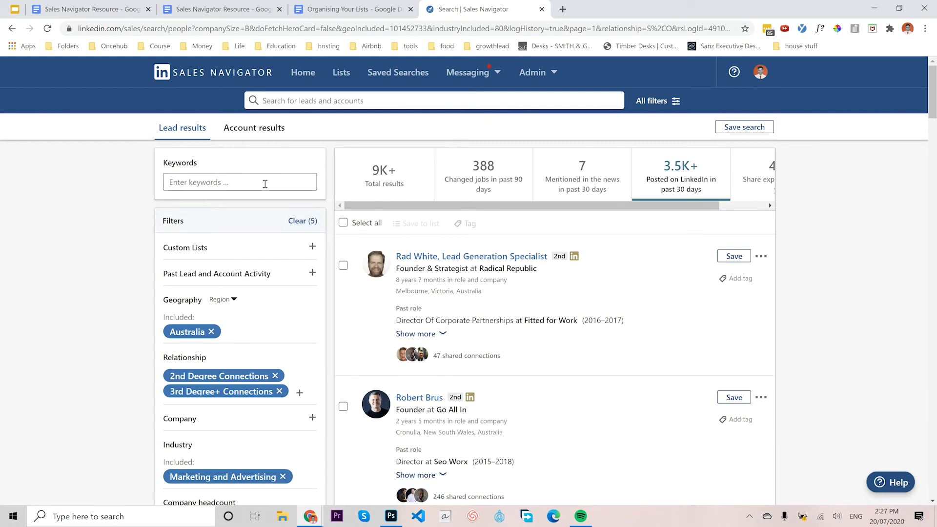
Switch back to the Google Slides deck and present the "Company/account searches" slide
left_click(19, 13)
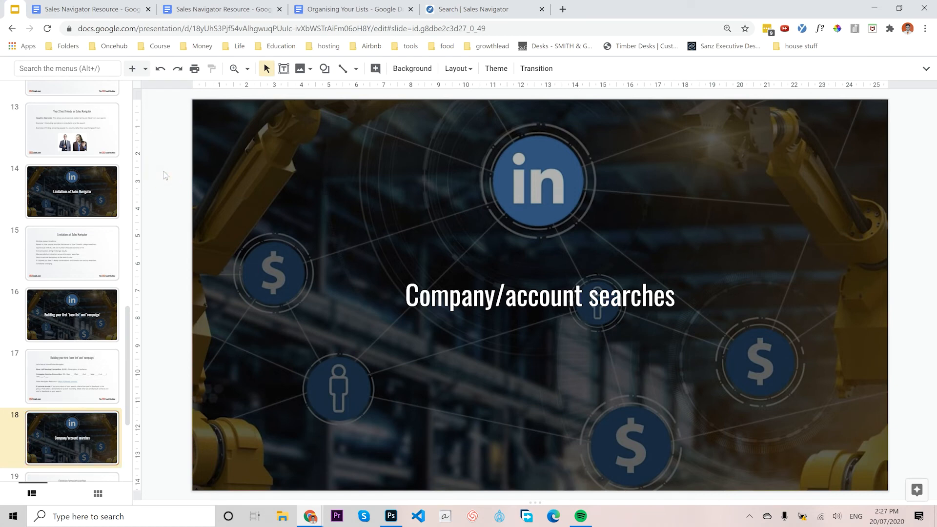
left_click(268, 206)
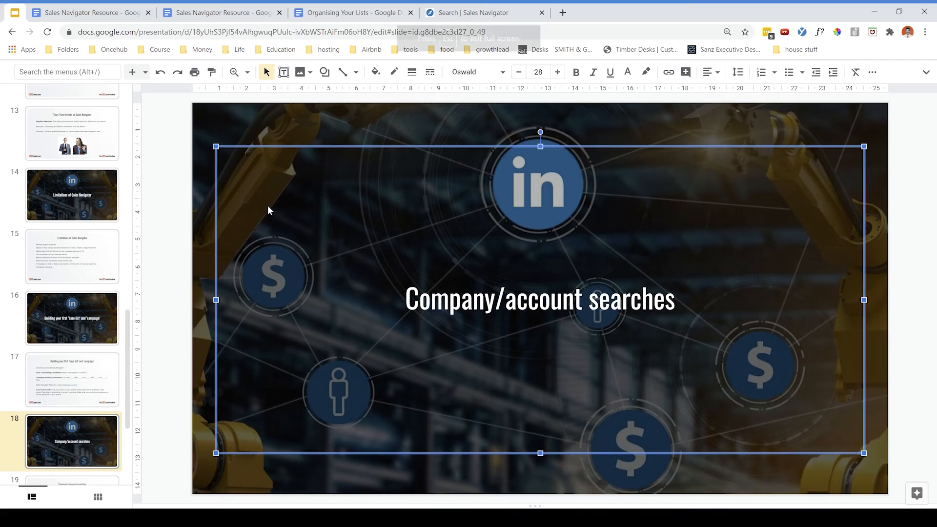
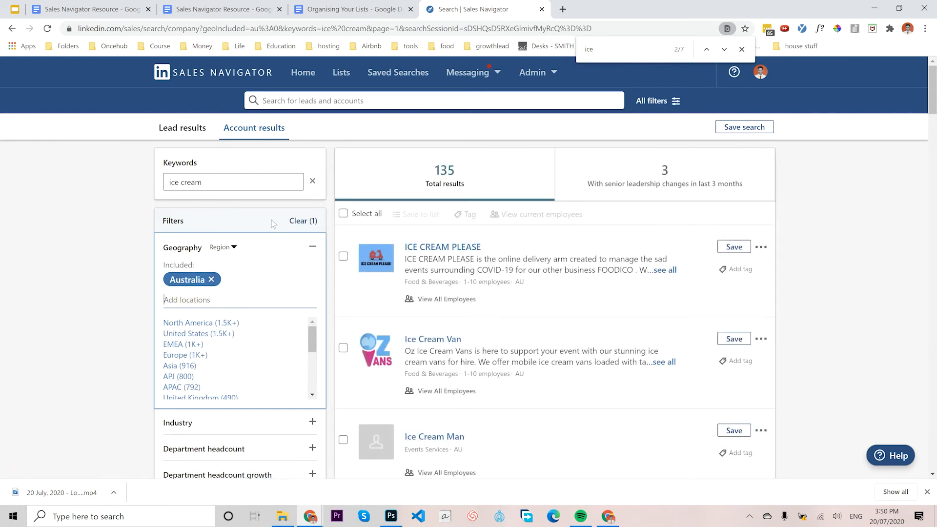
Open the lead results for the "ice cream" keyword search in Australia in a new browser tab
left_click(209, 180)
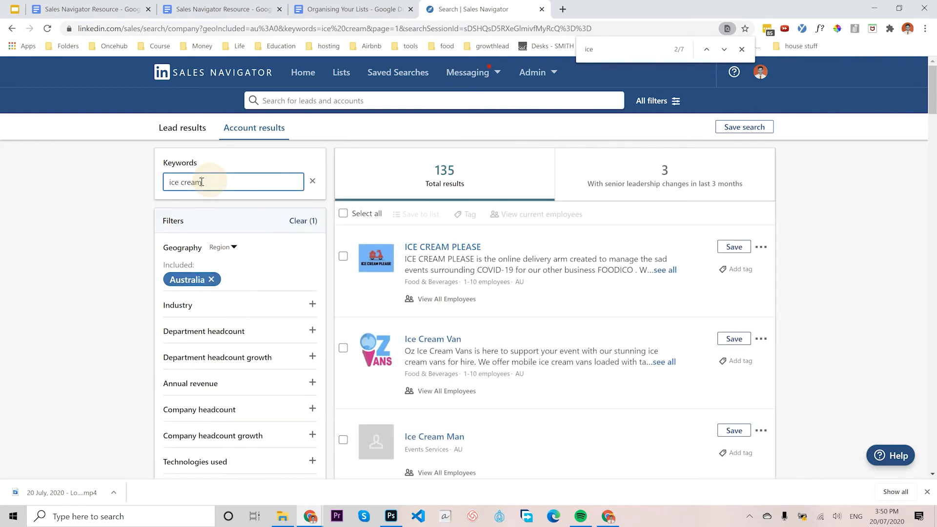
left_click(174, 185)
triple_click(175, 186)
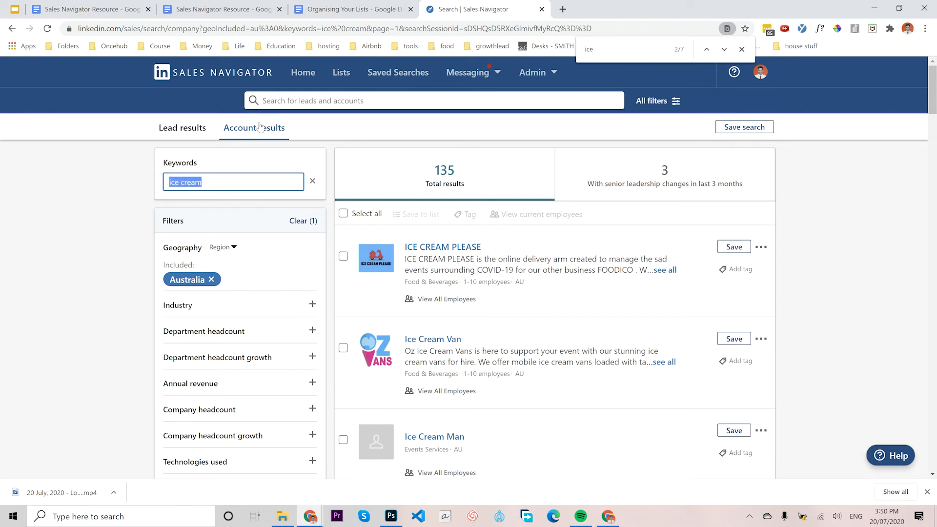
left_click(176, 127, "ctrl")
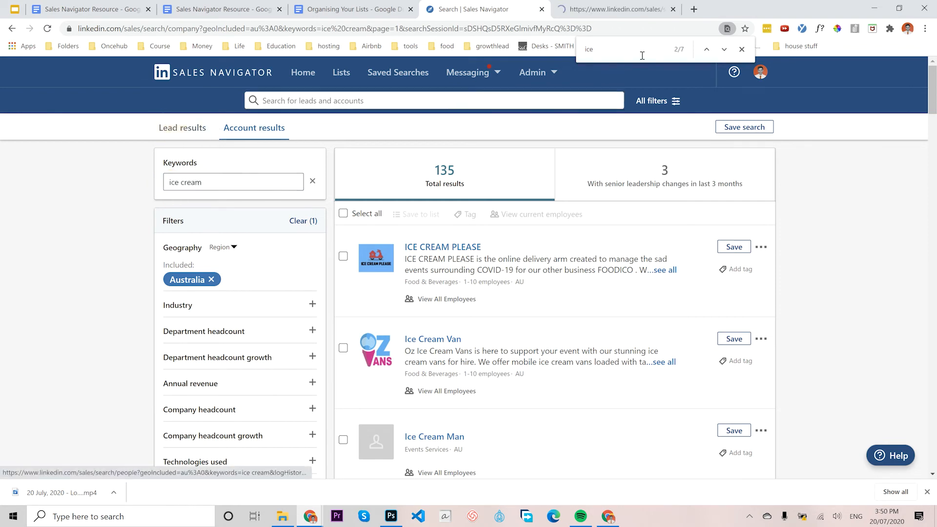
Check the filters of the "ice cream" lead results and return to the account search
key("ctrl+Tab")
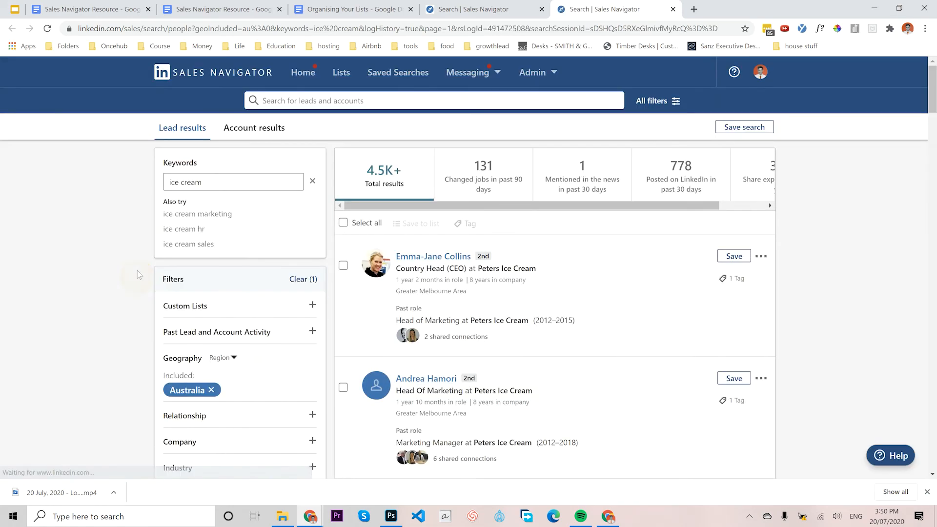
scroll(136, 275, "down", 3)
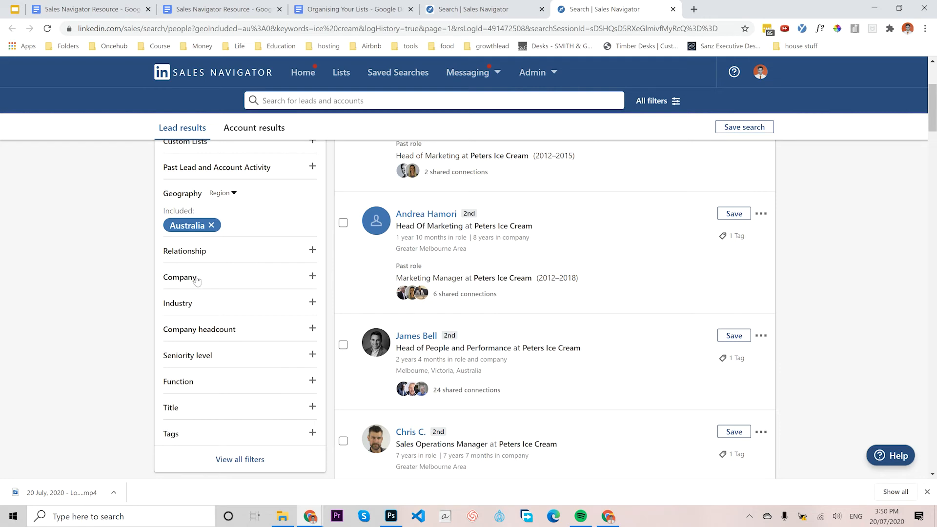
left_click(477, 15)
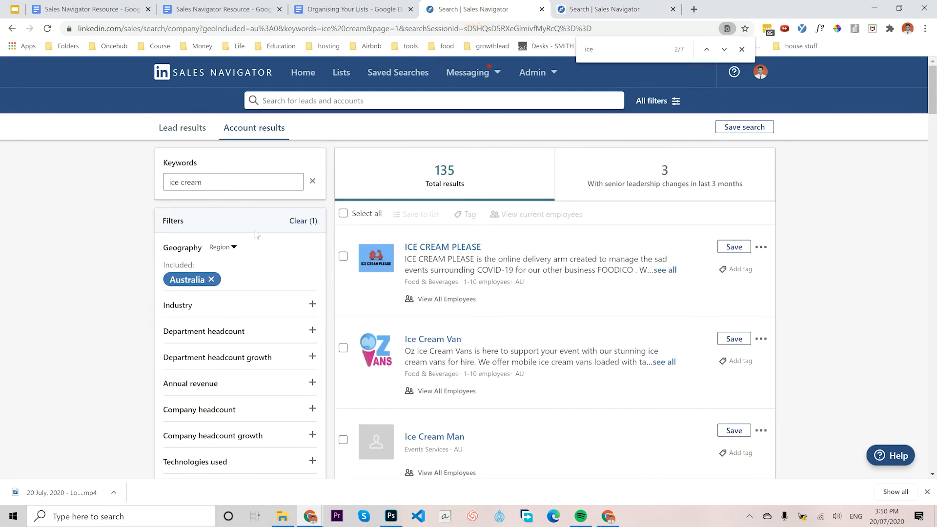
Change the account search keywords to the exact phrase "ice cream" in quotation marks and run the search
left_click(227, 181)
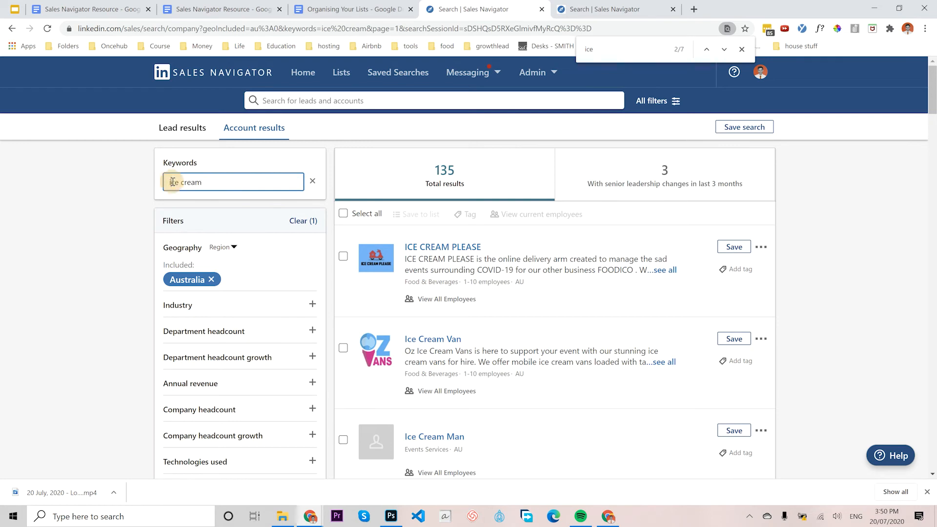
double_click(197, 182)
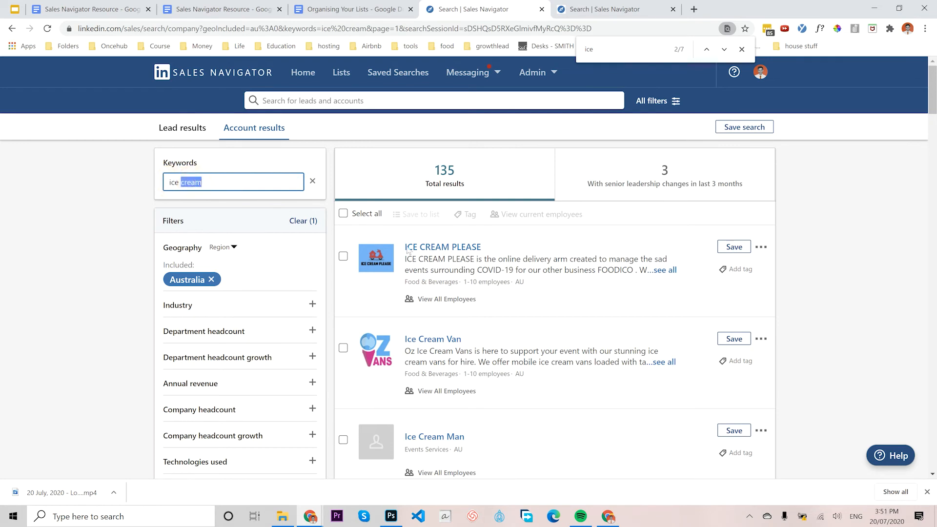
left_click(242, 183)
type("\"")
left_click(167, 181)
type("\"")
left_click(207, 183)
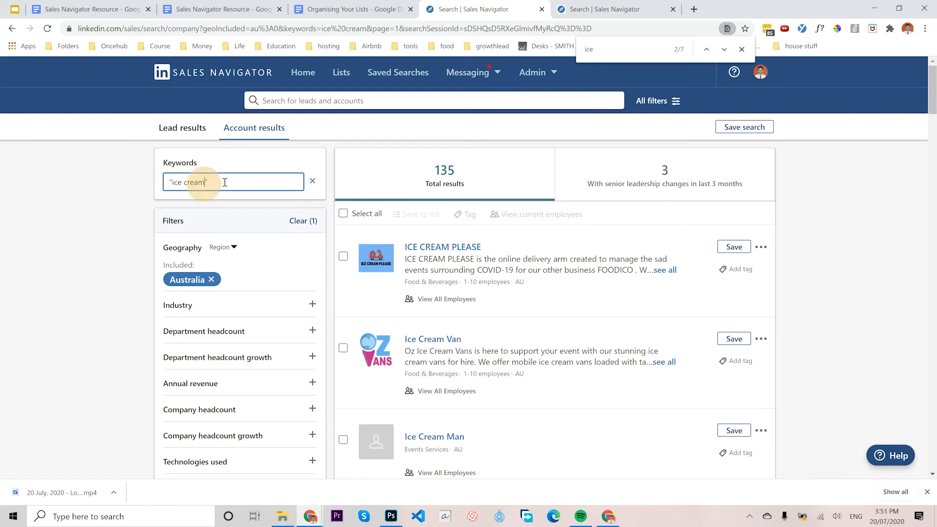
type("\"")
key("Return")
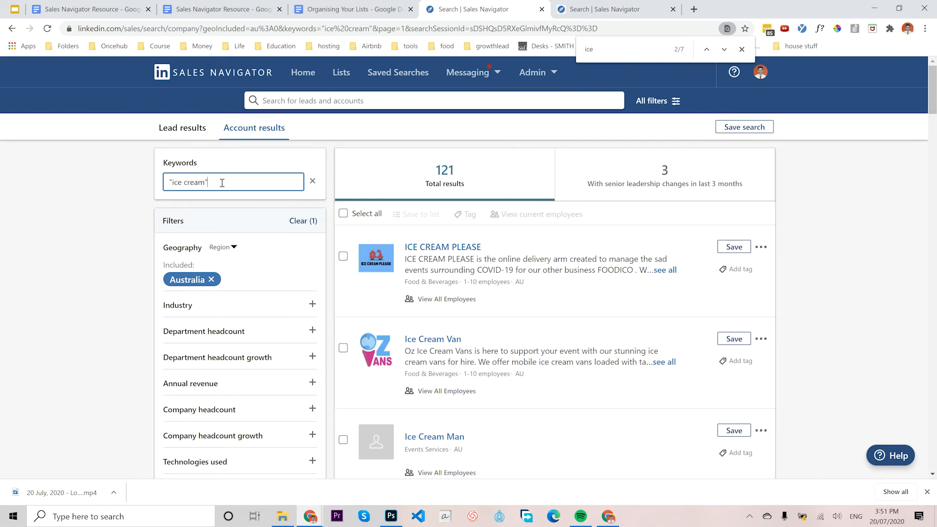
Open page 5 of the account results and examine how relevant the listed companies are to ice cream
scroll(496, 294, "down", 15)
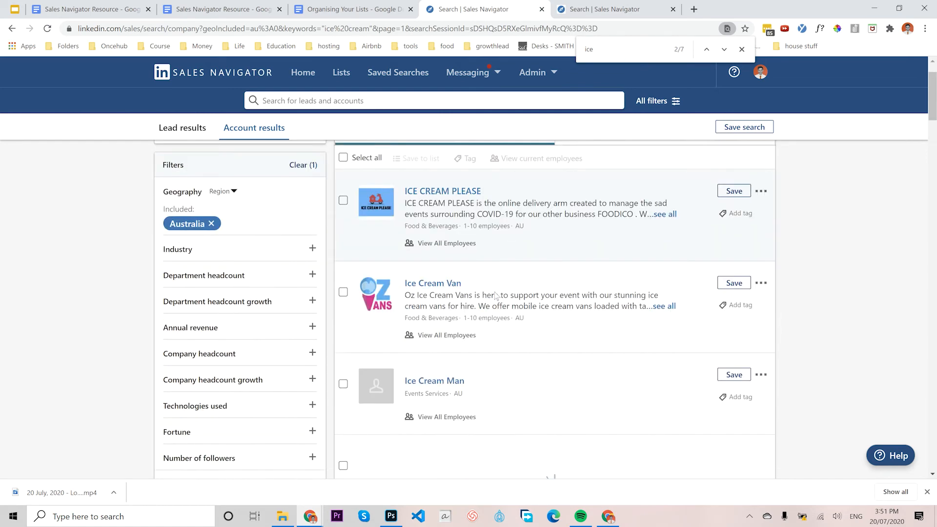
scroll(508, 307, "down", 5)
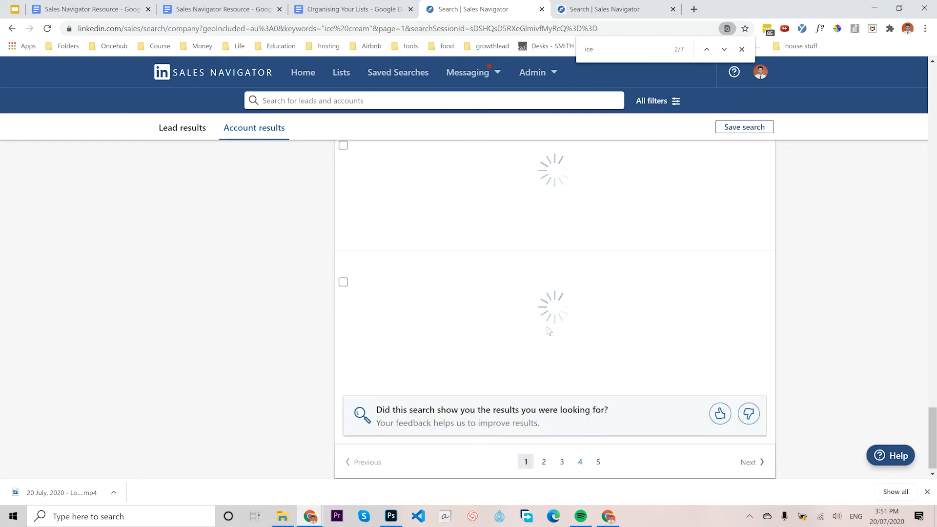
left_click(598, 458)
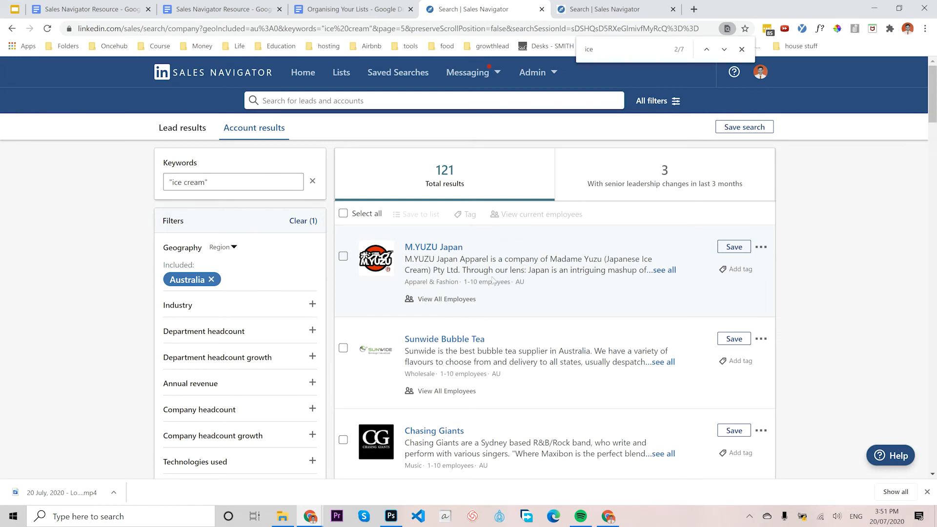
scroll(492, 280, "down", 3)
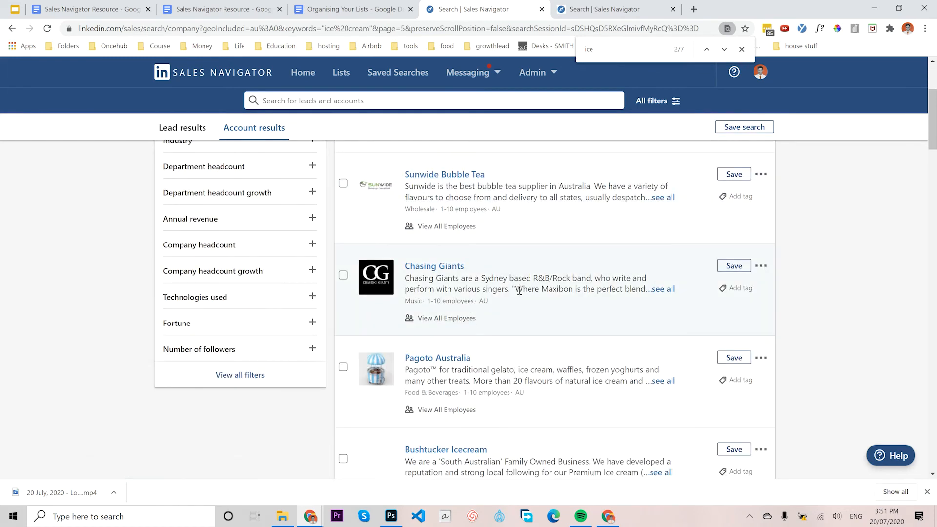
scroll(488, 302, "down", 1)
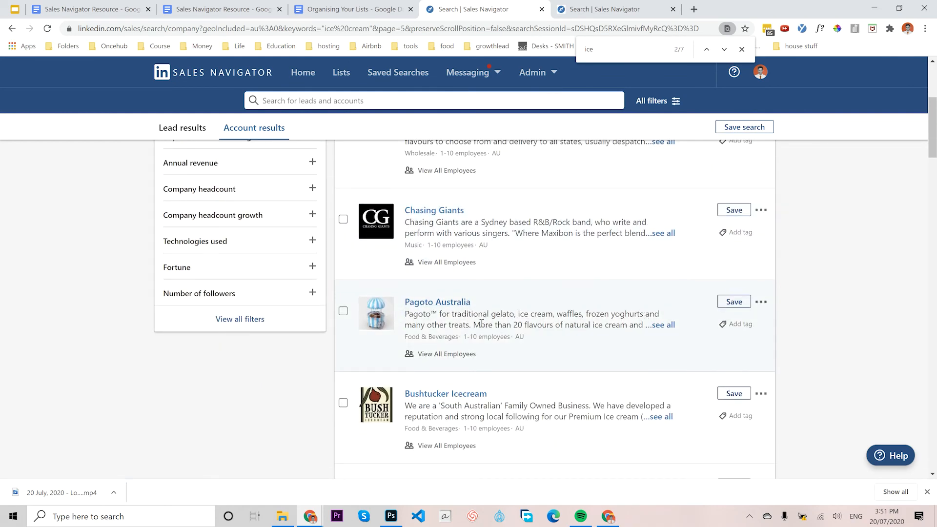
scroll(520, 353, "down", 1)
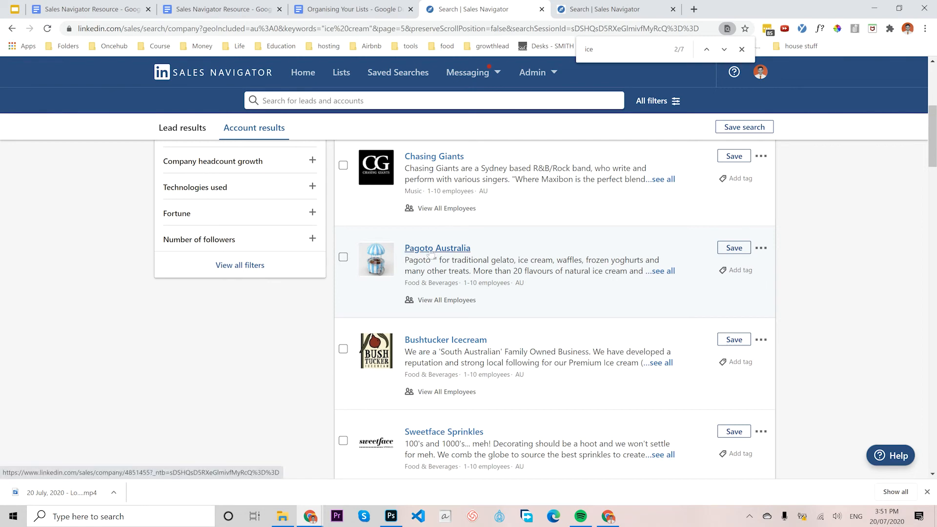
scroll(342, 234, "up", 6)
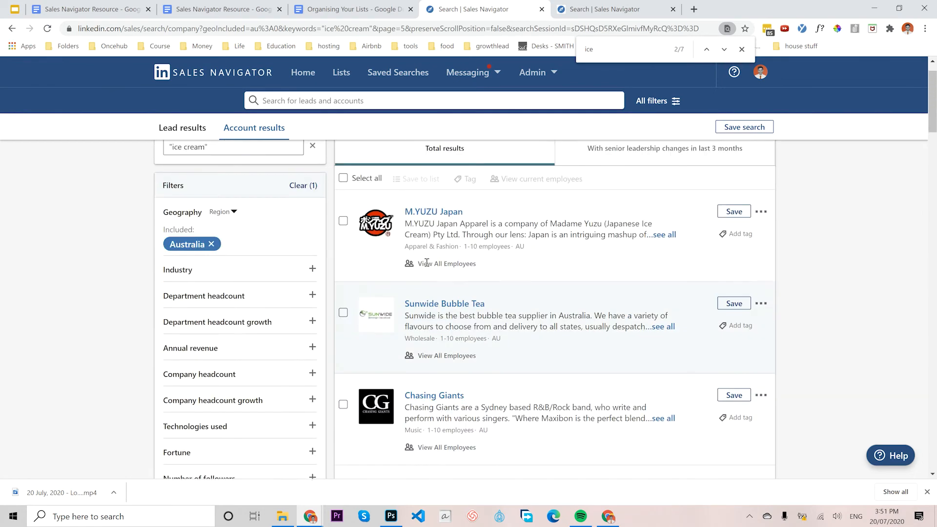
Examine the account search's filters, including the department choices under Department headcount, and close that filter without setting a range
left_click(214, 181)
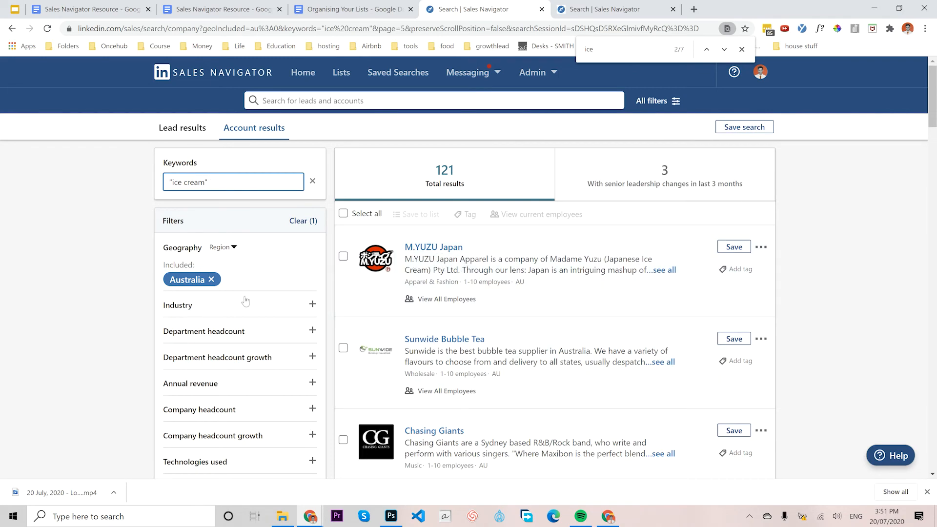
scroll(245, 301, "down", 6)
scroll(146, 301, "up", 6)
scroll(467, 246, "down", 2)
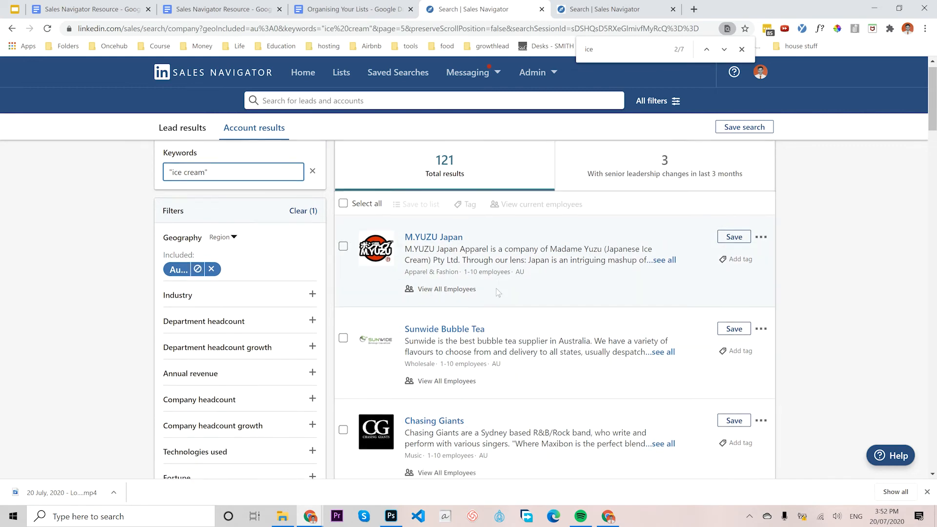
scroll(467, 245, "up", 2)
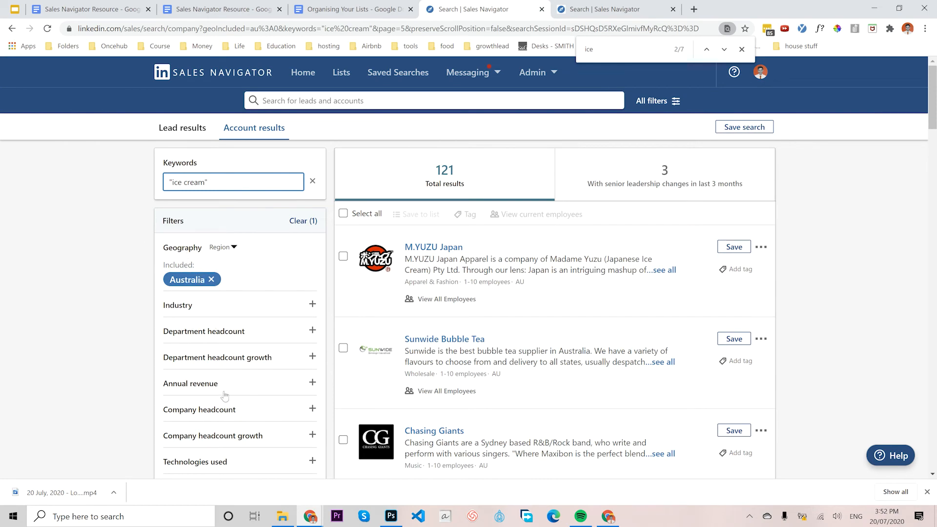
scroll(224, 386, "down", 3)
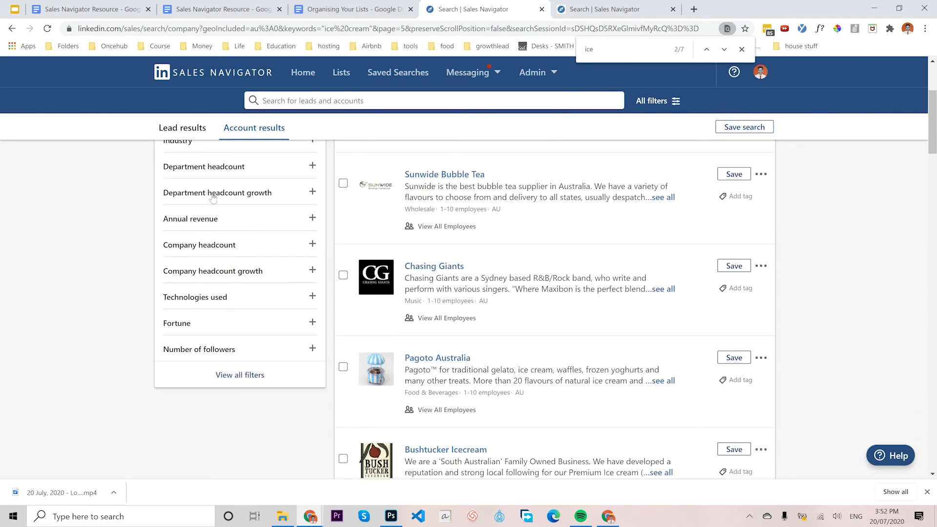
scroll(213, 197, "up", 1)
left_click(205, 219)
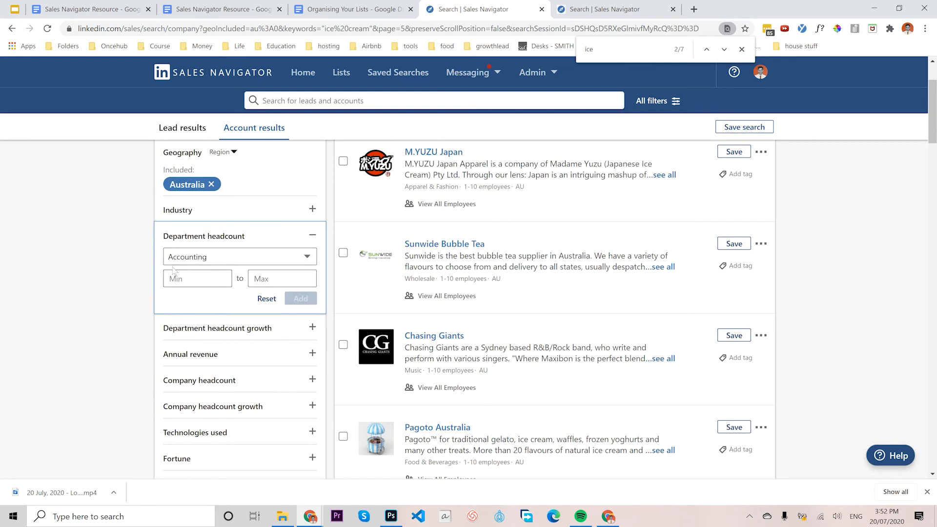
left_click(206, 259)
scroll(230, 195, "down", 1)
scroll(229, 199, "up", 1)
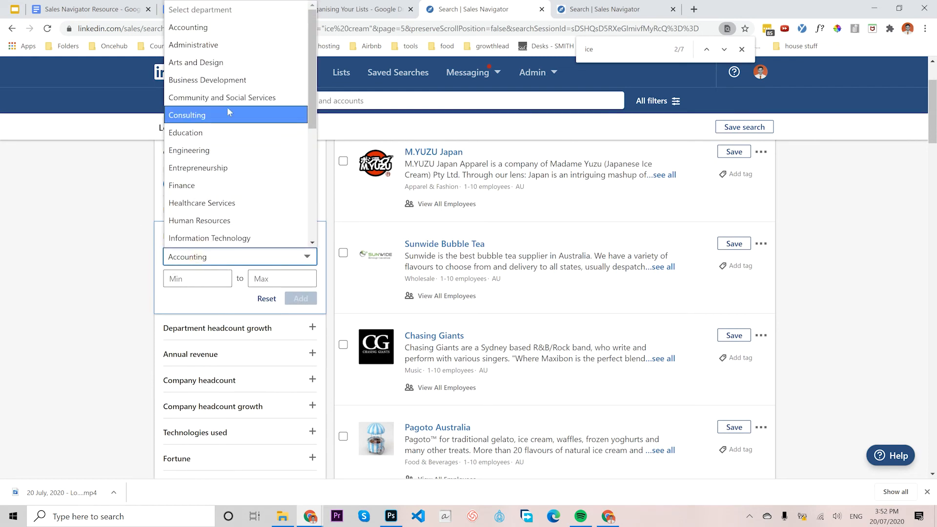
scroll(224, 186, "down", 4)
left_click(87, 234)
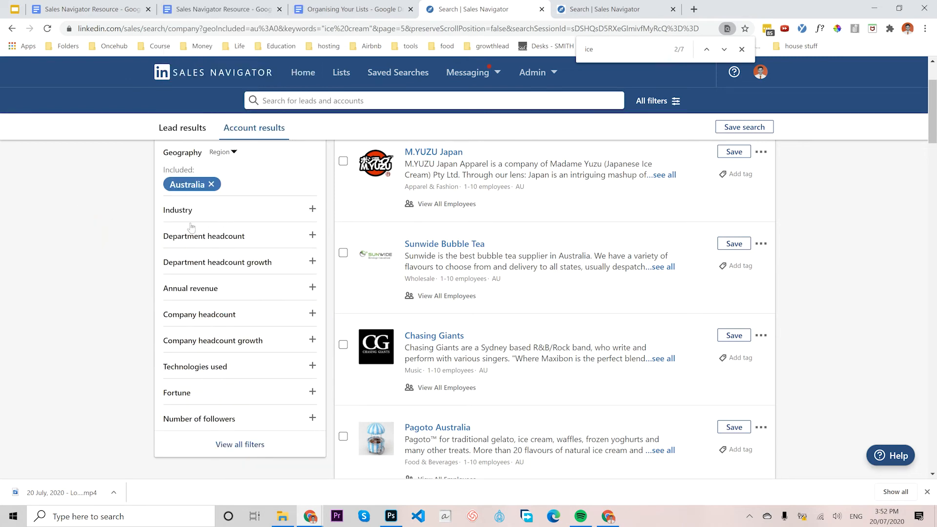
Filter the account search to companies with headcounts of 11-50 and 51-200 and skim the resulting accounts
scroll(214, 266, "up", 2)
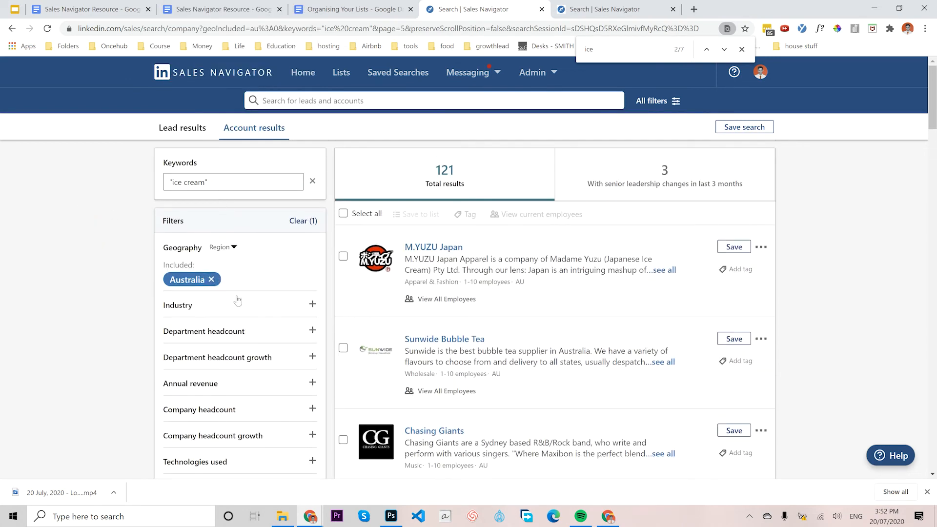
scroll(237, 301, "down", 2)
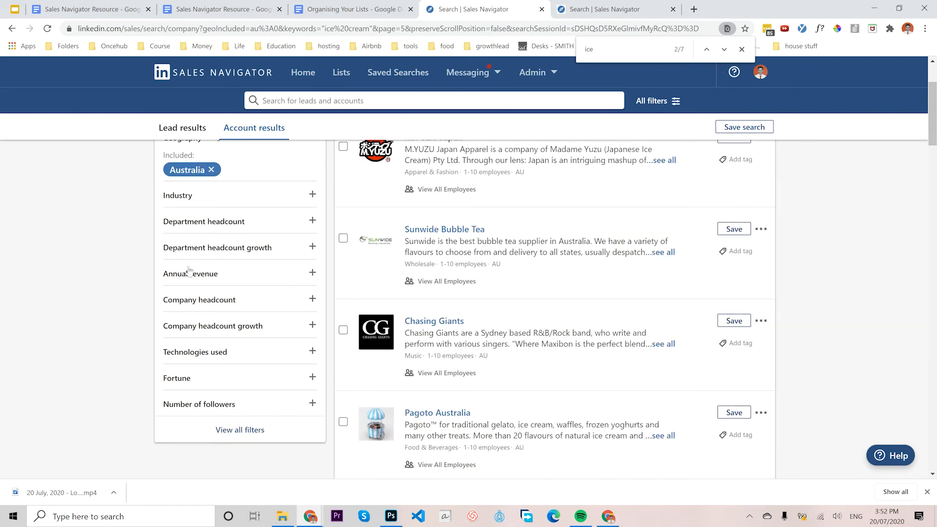
left_click(205, 300)
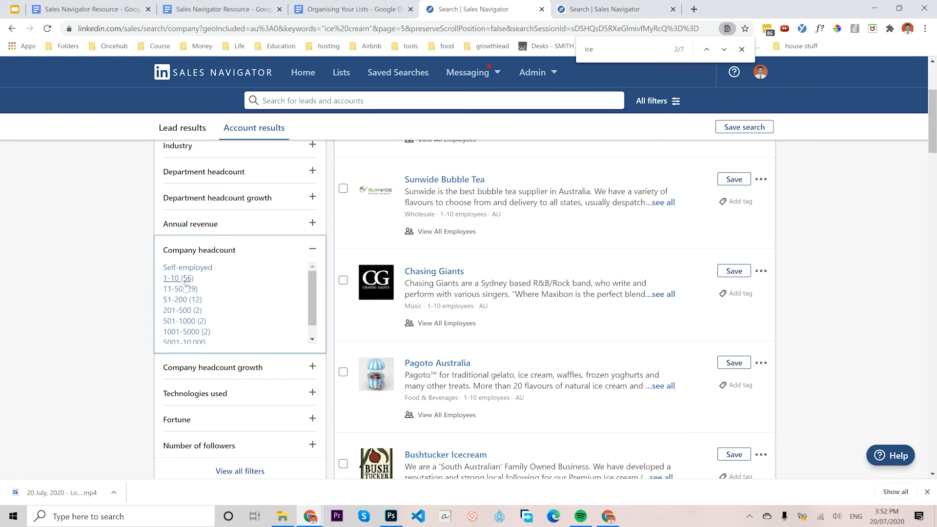
left_click(181, 288)
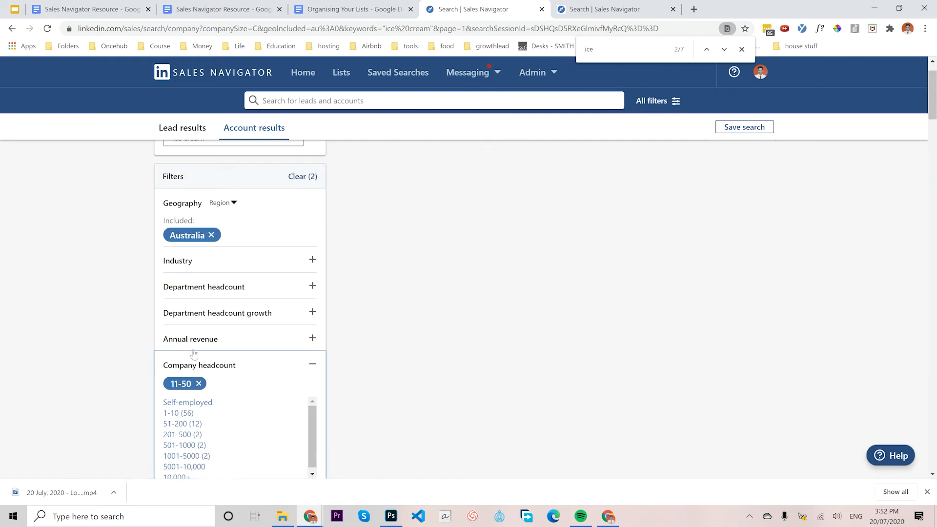
left_click(178, 367)
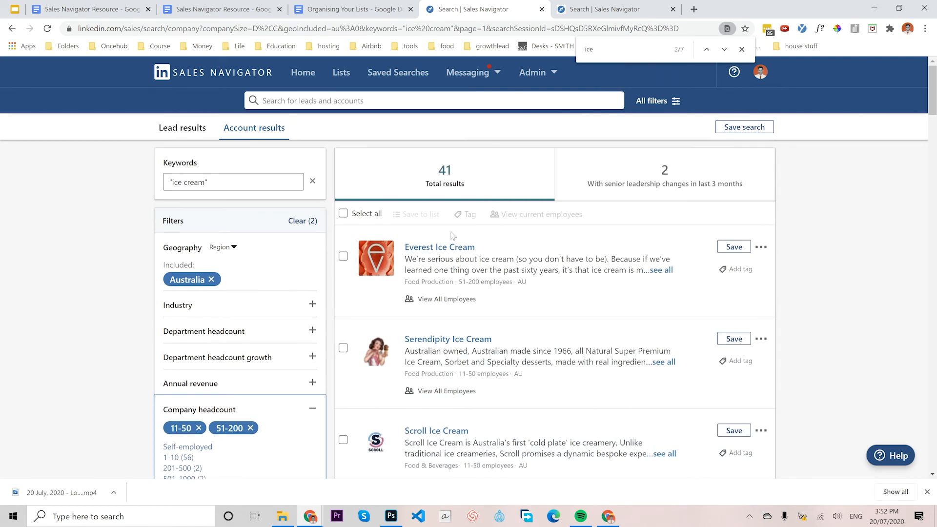
scroll(452, 236, "down", 20)
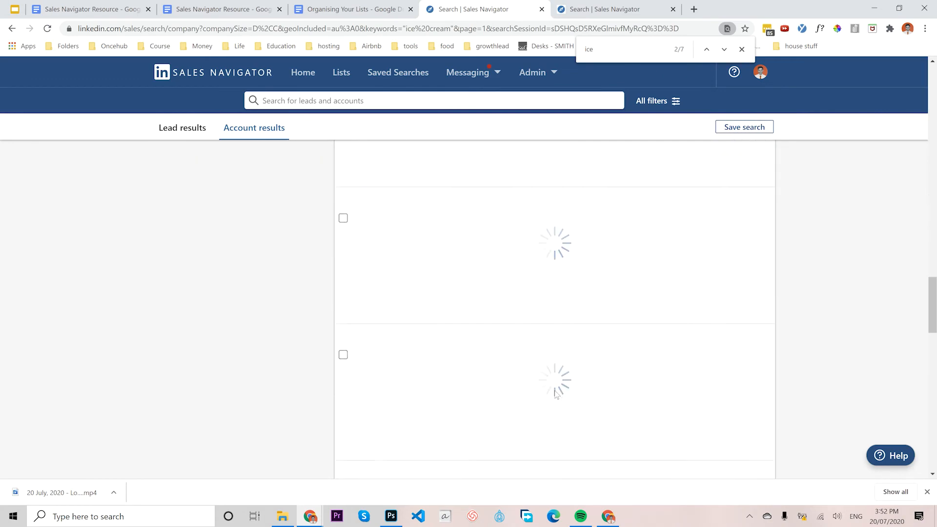
scroll(557, 394, "down", 5)
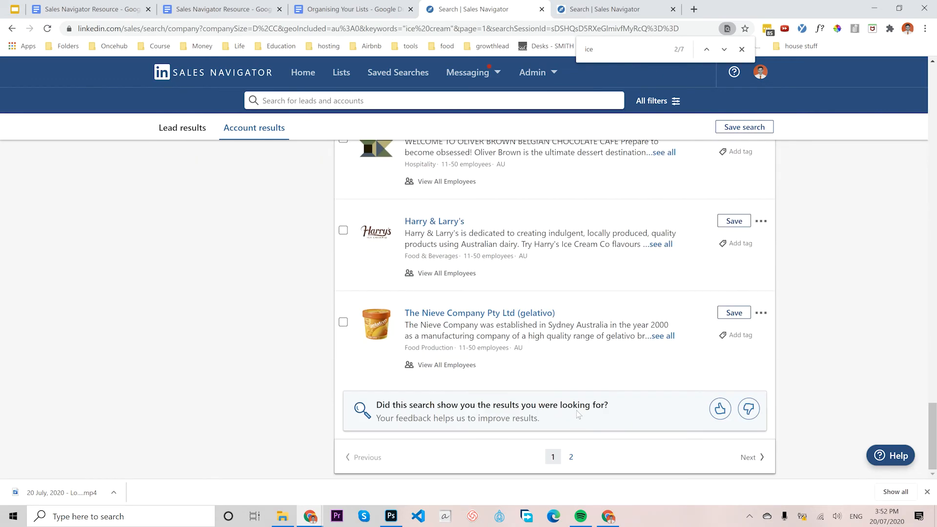
scroll(429, 317, "up", 20)
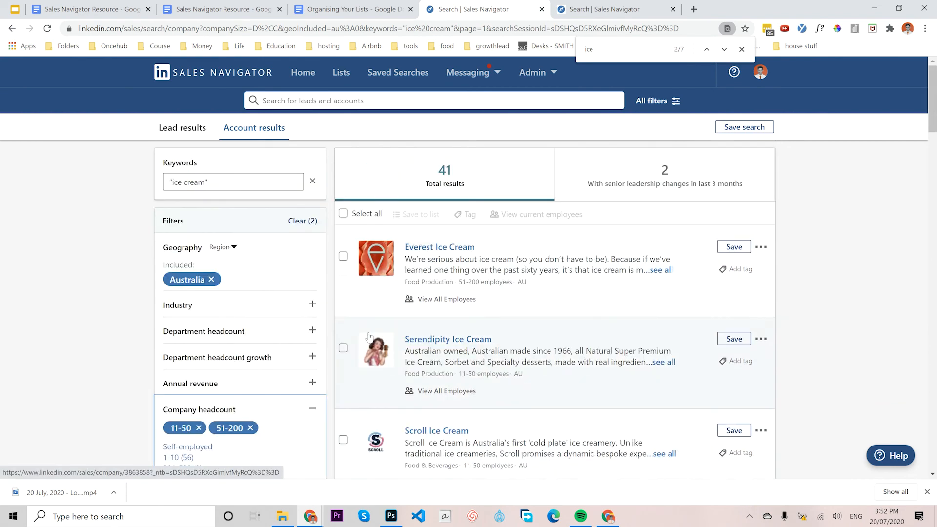
Open the full set of account search filters, examine the size and other filters, and close it without changes
scroll(293, 327, "down", 5)
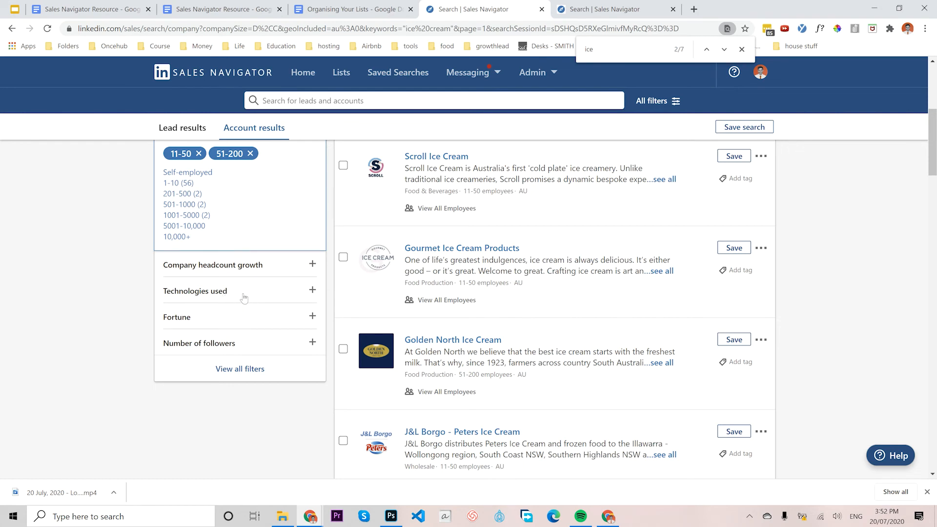
left_click(227, 370)
scroll(217, 336, "down", 4)
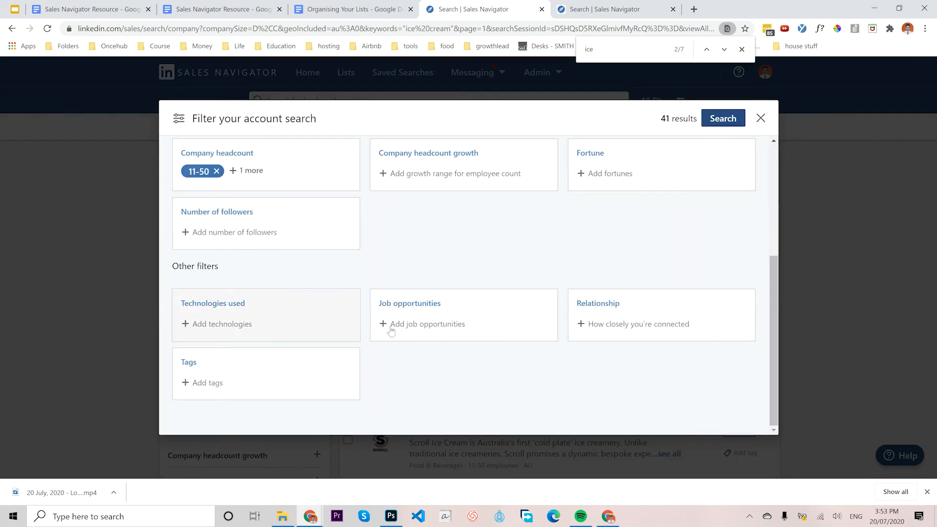
scroll(534, 305, "up", 3)
scroll(526, 308, "down", 3)
scroll(381, 297, "up", 4)
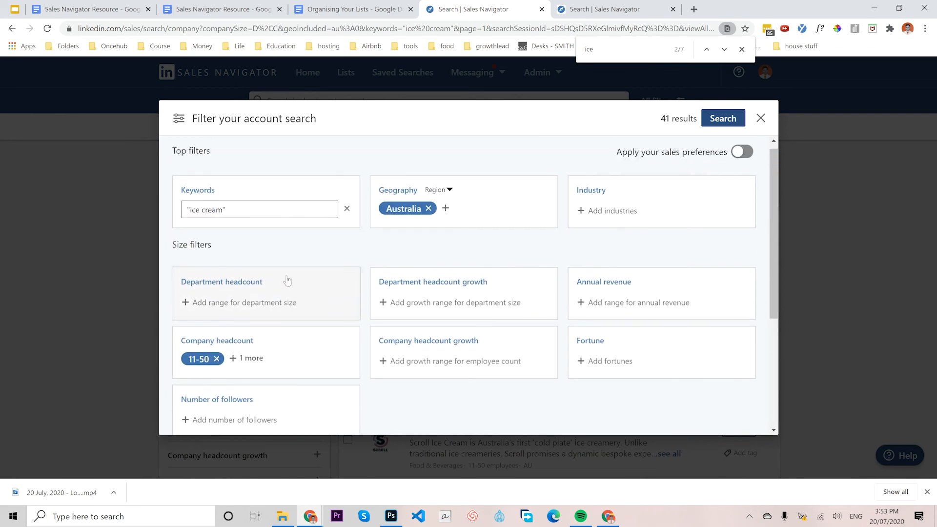
scroll(496, 310, "down", 4)
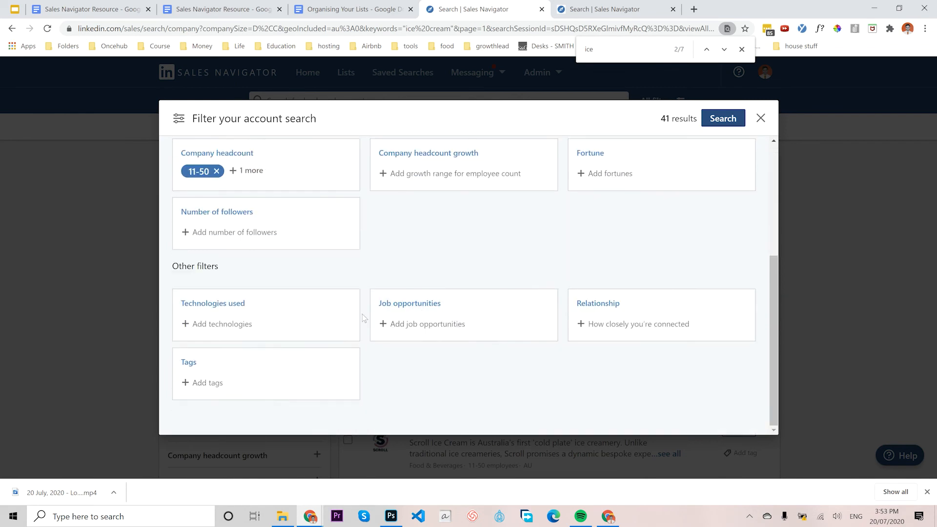
left_click(761, 118)
left_click(526, 308)
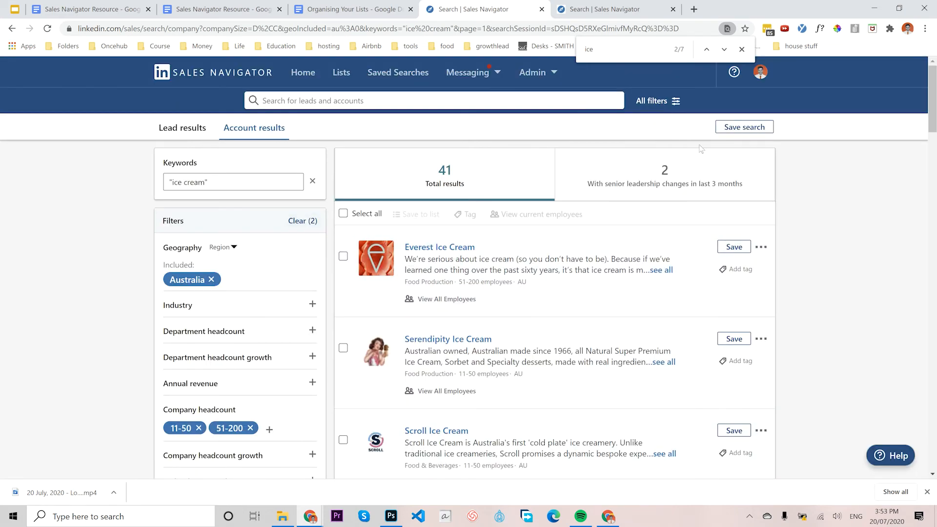
Save the account search as "Aussie Ice Cream Shops" with the alert frequency set to Never
left_click(744, 126)
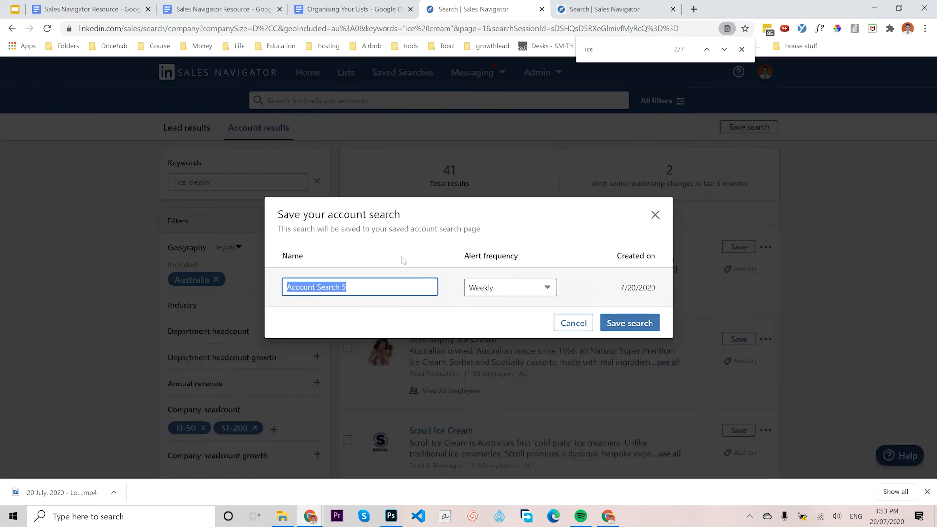
left_click(518, 289)
left_click(496, 360)
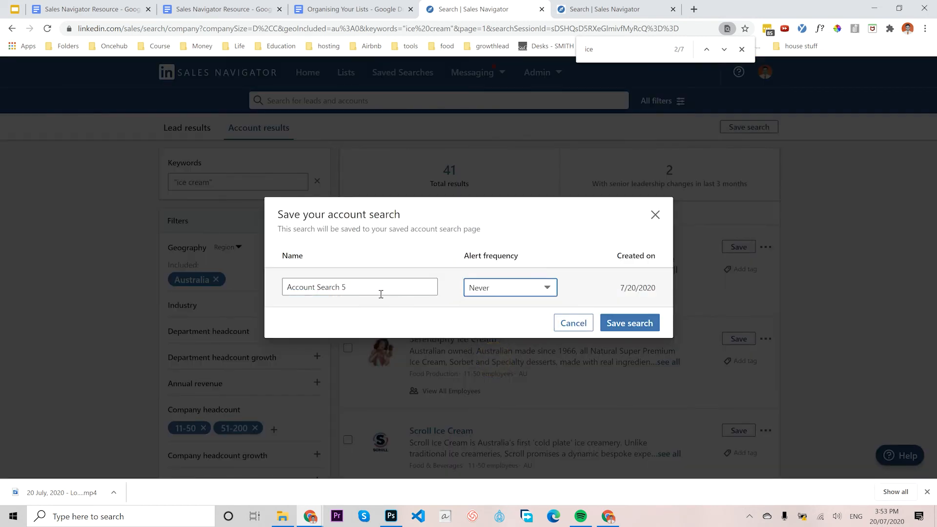
left_click(362, 287)
triple_click(363, 287)
type("Aussie Ice Cream Shops")
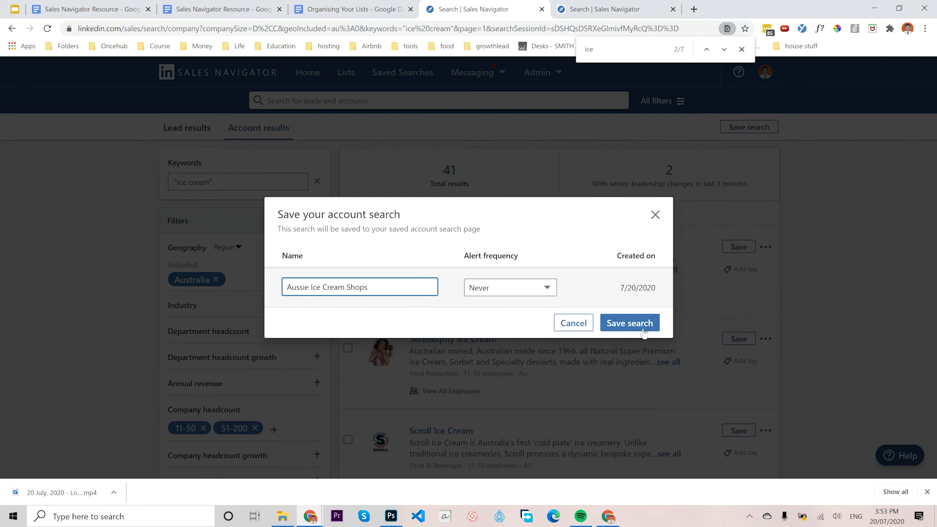
left_click(629, 323)
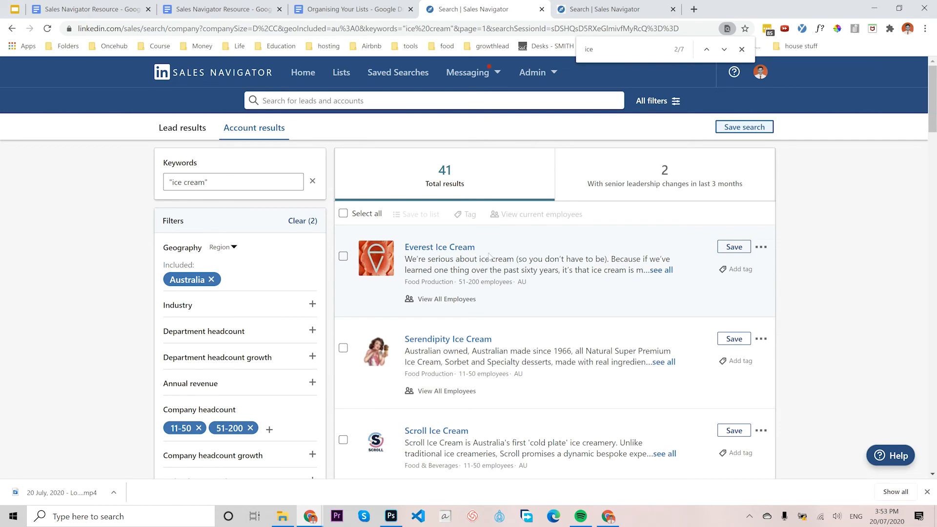
Skim the account results, and review steps 1 and 2 on the Company/account searches slide in Google Slides
scroll(523, 285, "down", 6)
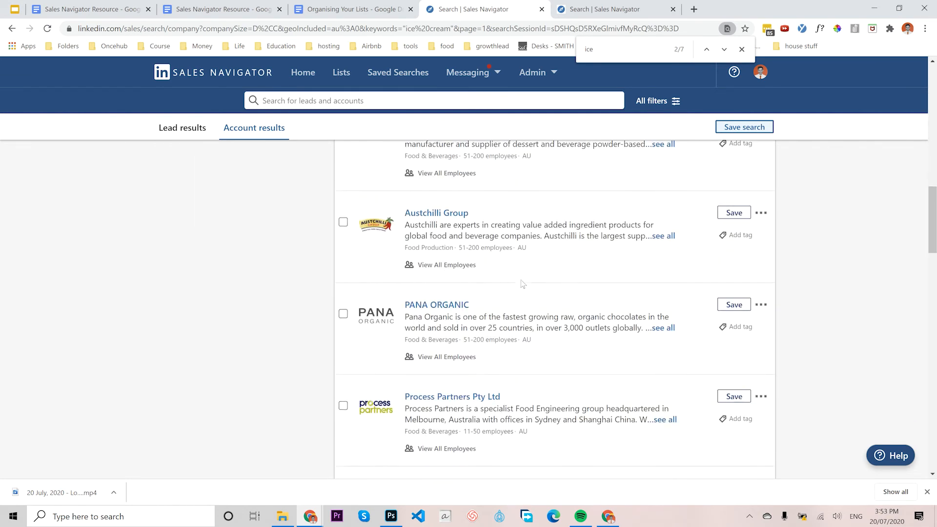
scroll(519, 283, "up", 16)
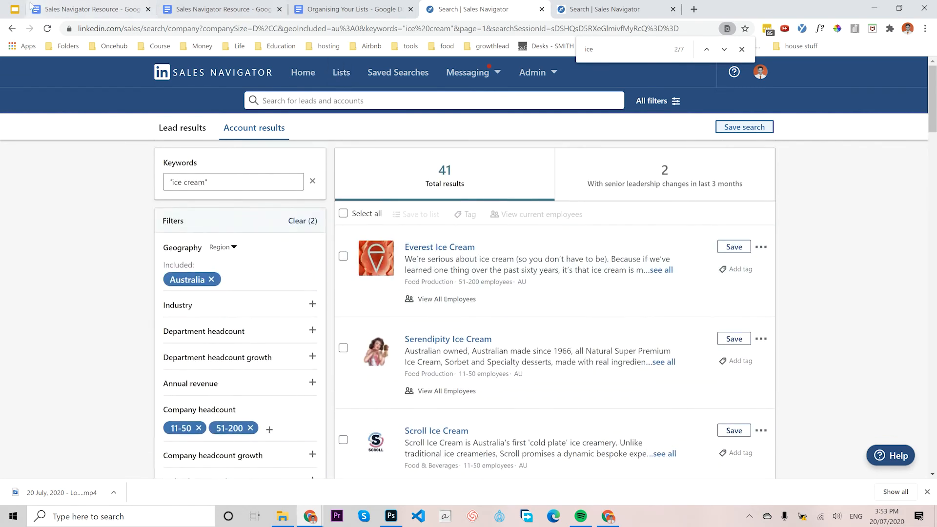
left_click(14, 8)
left_click_drag(343, 195, 525, 200)
left_click(535, 199)
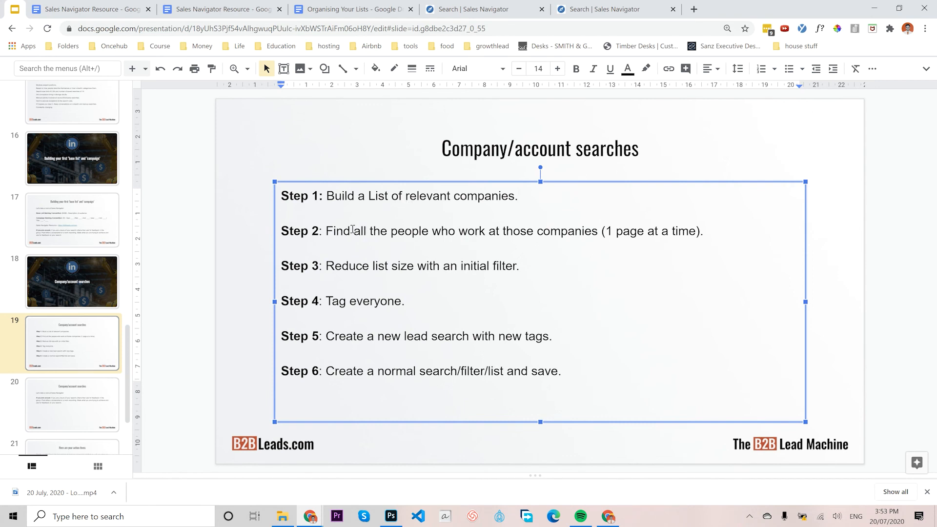
left_click_drag(327, 231, 701, 235)
left_click(701, 234)
Close the three Google Docs tabs and the extra lead search tab, keeping the "ice cream" account results open in Sales Navigator
left_click(149, 9)
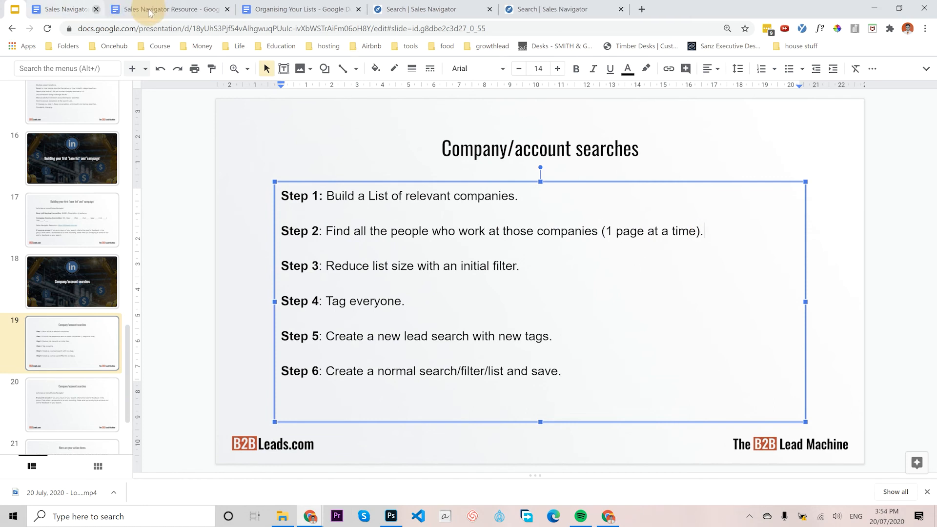
left_click(148, 10)
left_click(148, 9)
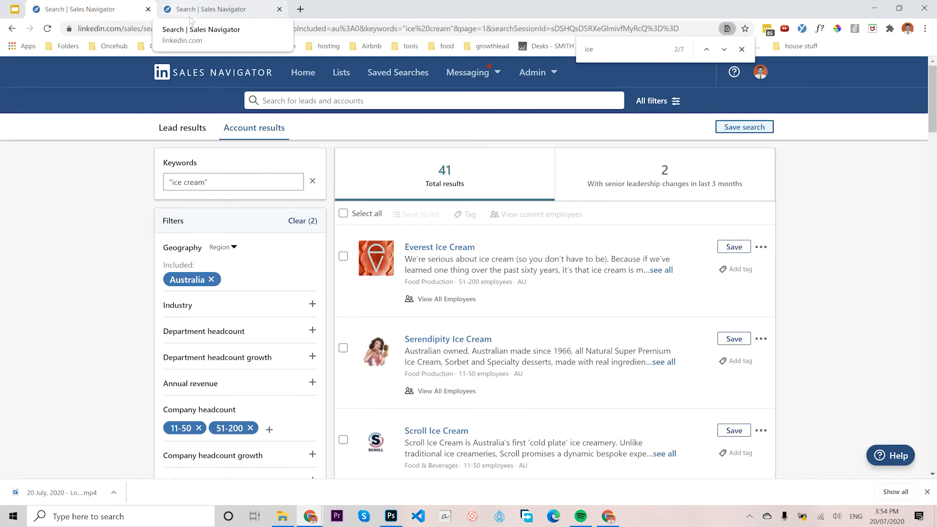
left_click(209, 14)
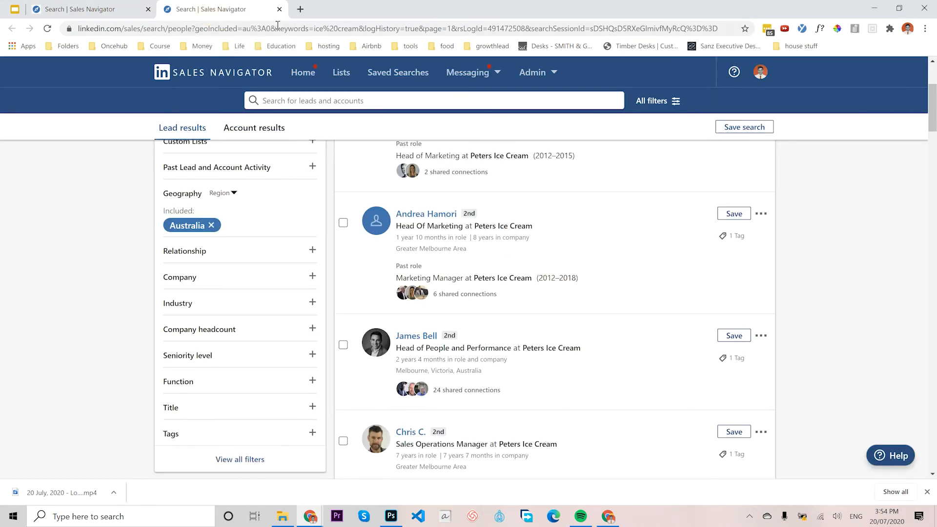
left_click(279, 9)
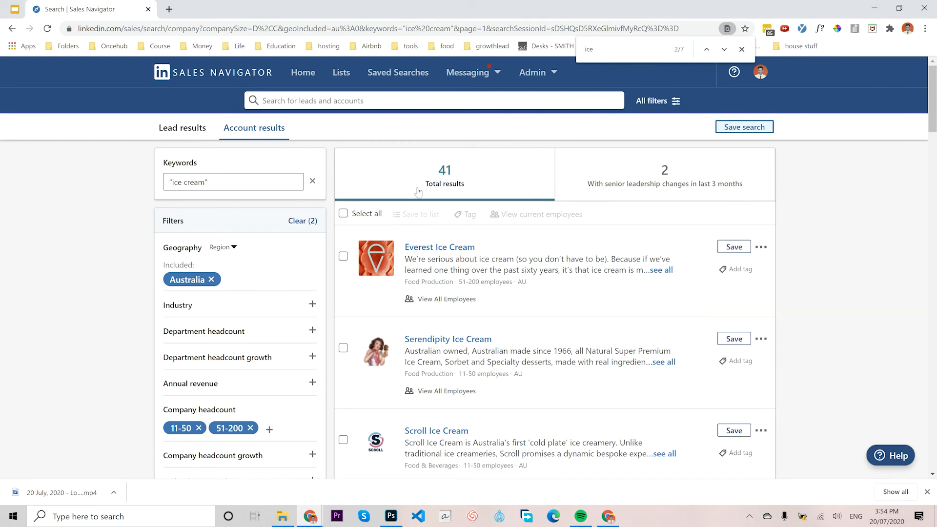
Select all accounts on the first results page except PANA ORGANIC
scroll(419, 192, "down", 20)
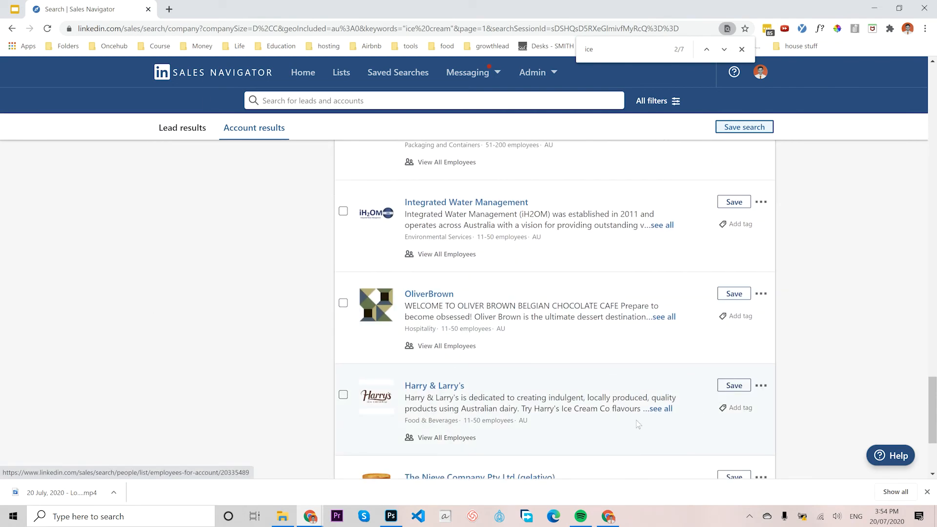
scroll(639, 425, "down", 4)
left_click_drag(933, 423, 921, 88)
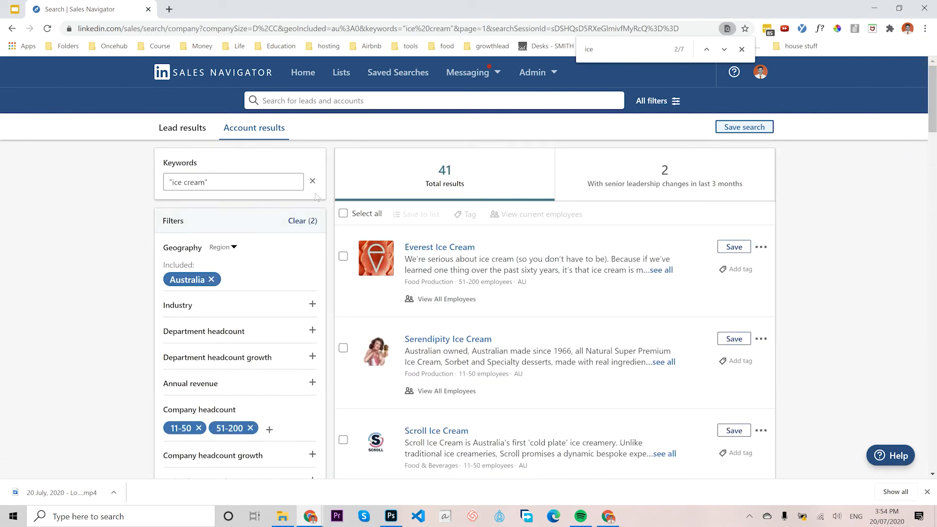
left_click(344, 214)
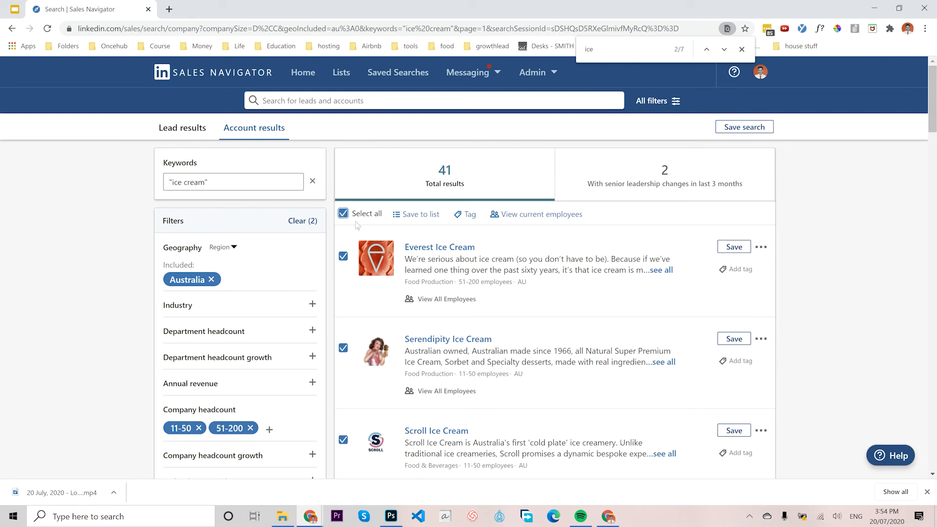
scroll(499, 396, "down", 11)
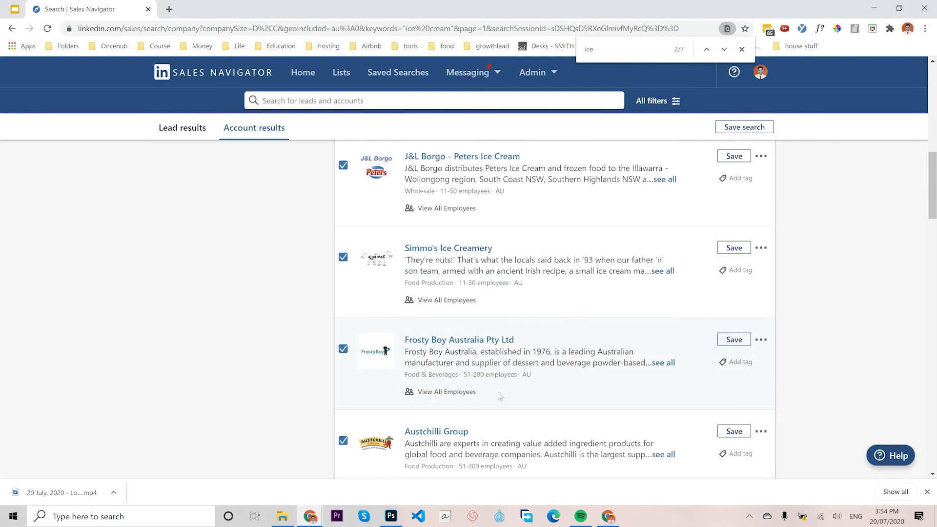
scroll(499, 396, "down", 4)
left_click(343, 314)
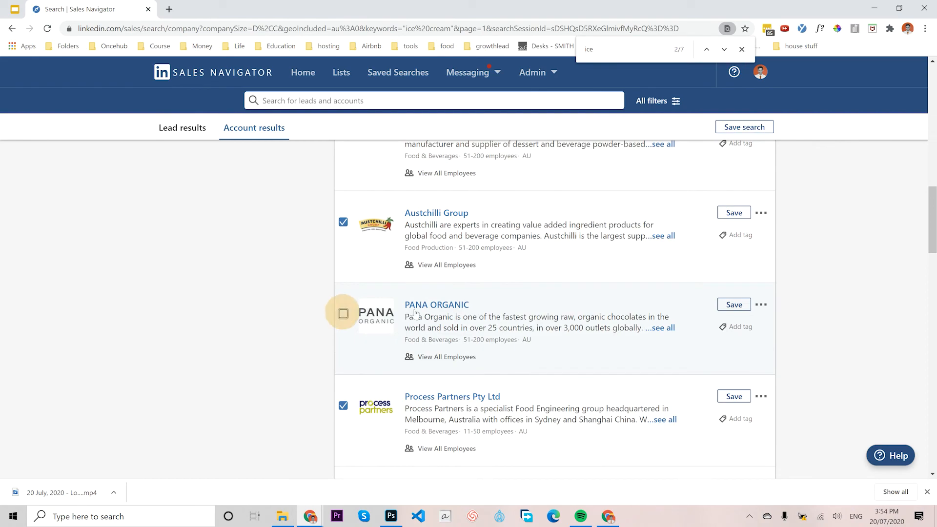
scroll(487, 359, "down", 10)
scroll(487, 360, "down", 11)
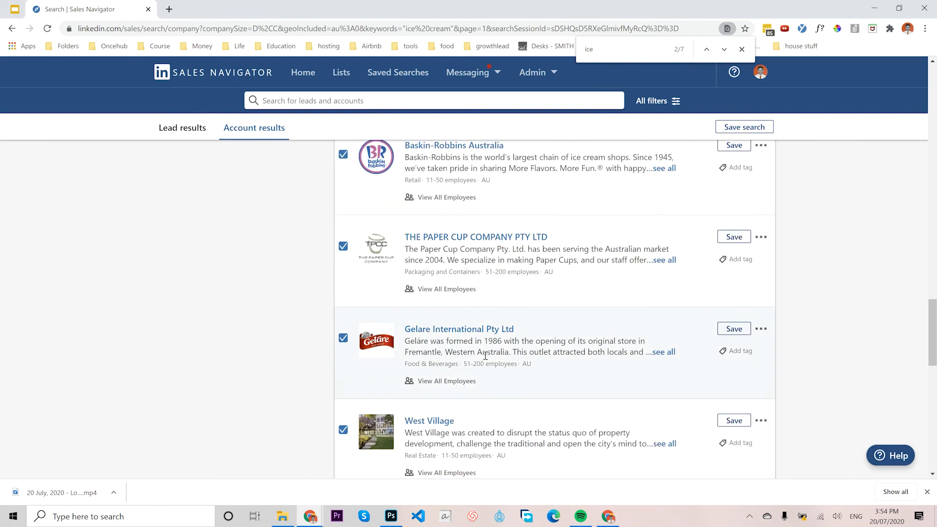
scroll(442, 325, "up", 20)
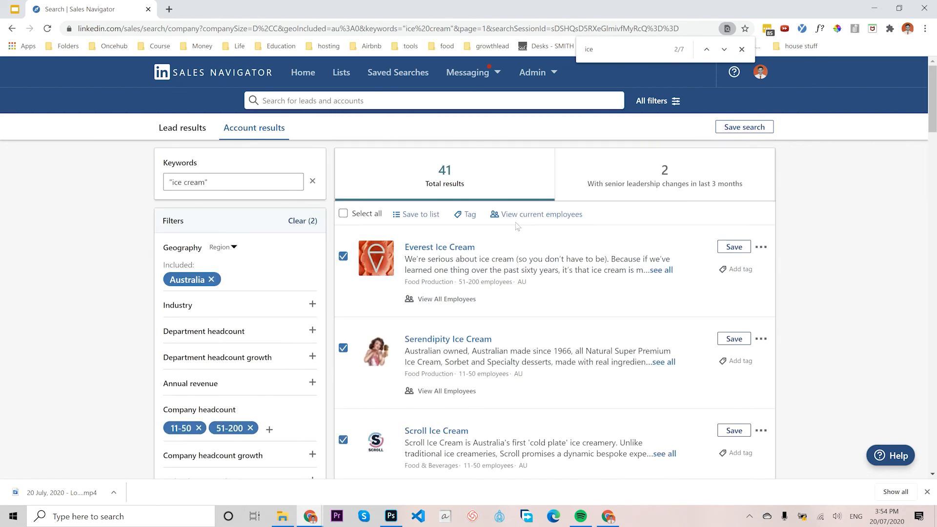
Open the current employees of the selected first-page accounts in a new browser tab
middle_click(520, 218)
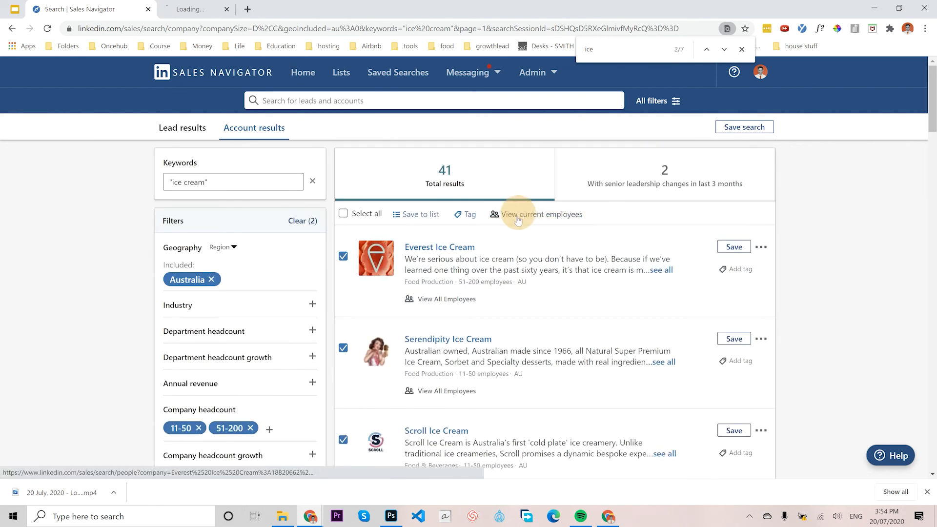
right_click(514, 216)
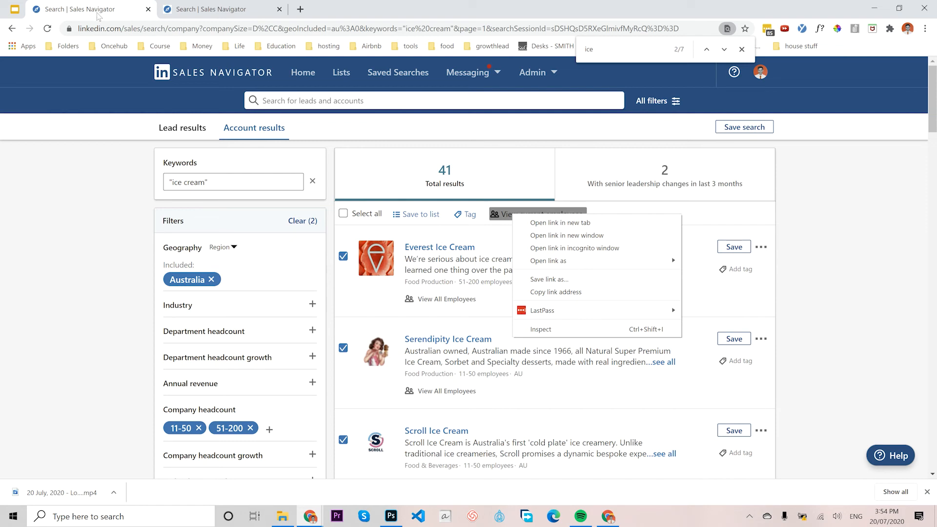
left_click(830, 199)
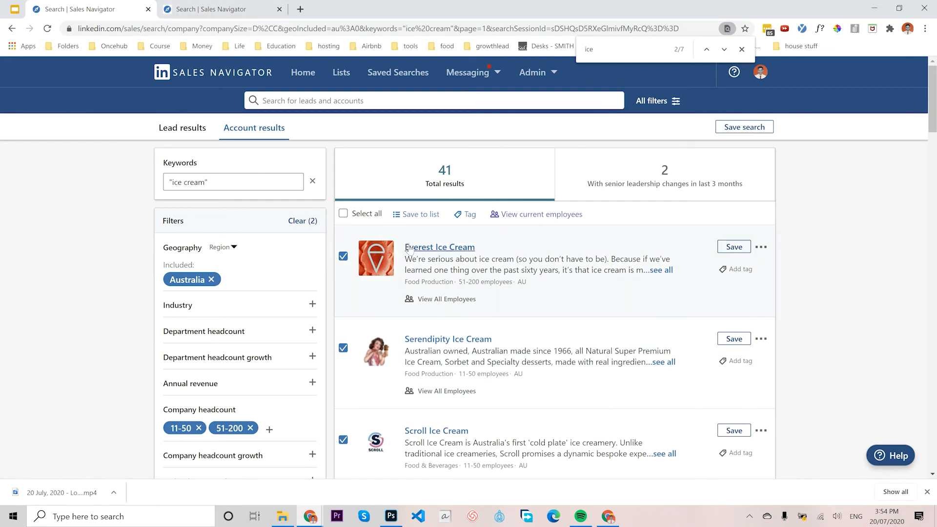
Go to page 2 of the account results and select all accounts listed there
scroll(409, 249, "down", 20)
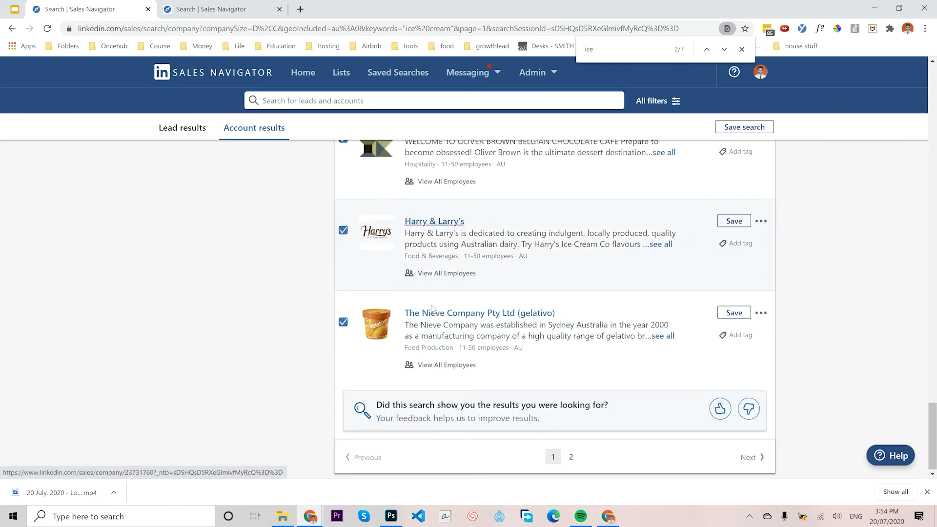
left_click(572, 456)
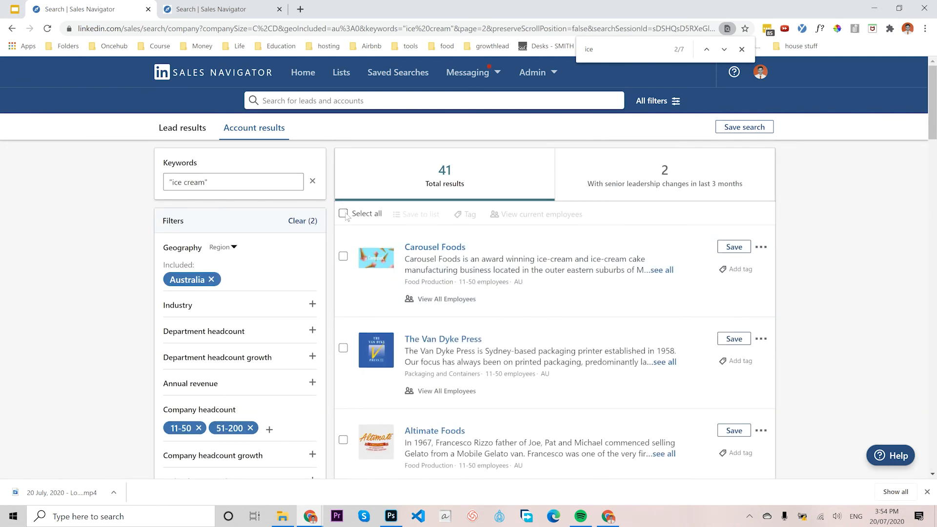
left_click(344, 213)
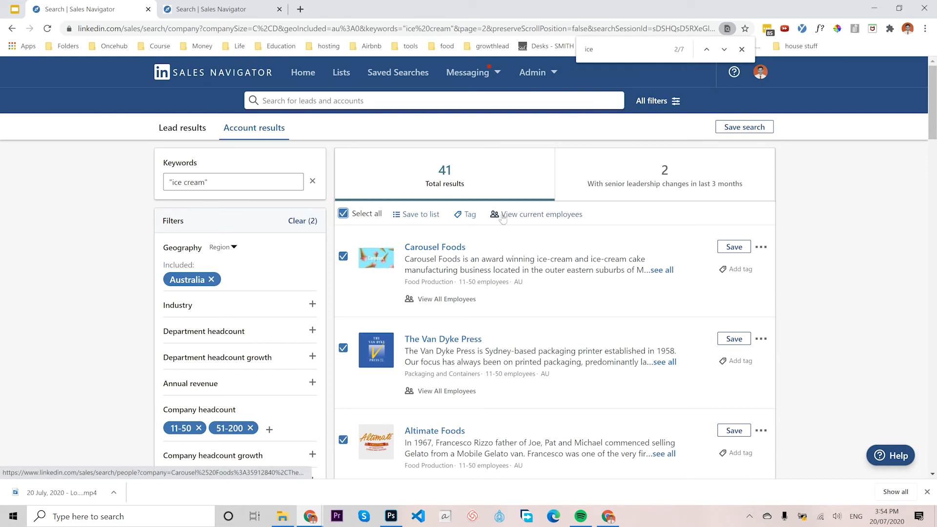
scroll(390, 305, "down", 5)
scroll(391, 309, "down", 3)
scroll(392, 312, "up", 8)
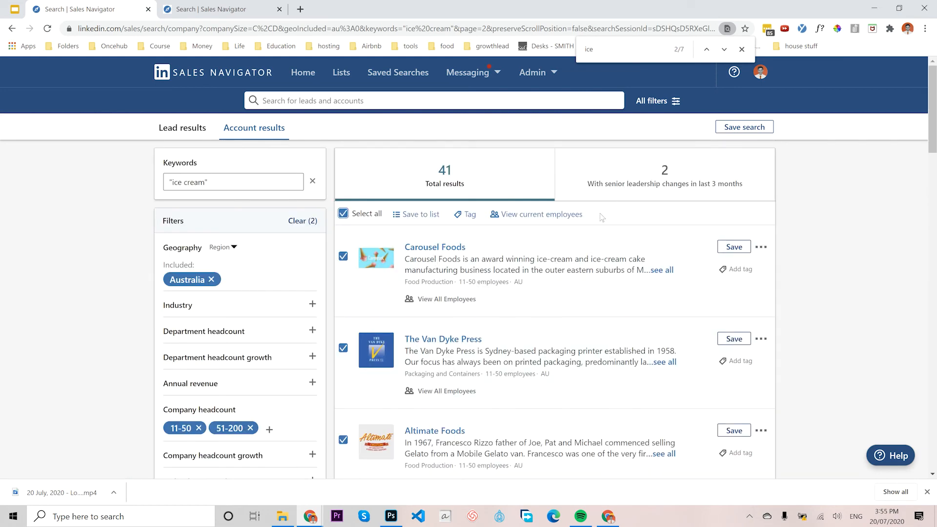
Open the current employees of the selected page 2 accounts in a separate new tab
left_click(523, 217)
right_click(537, 217)
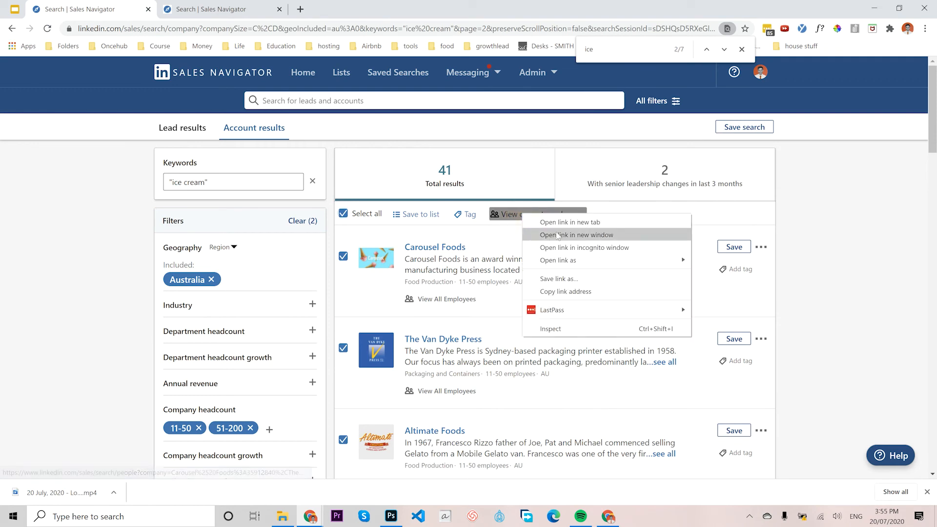
left_click(561, 222)
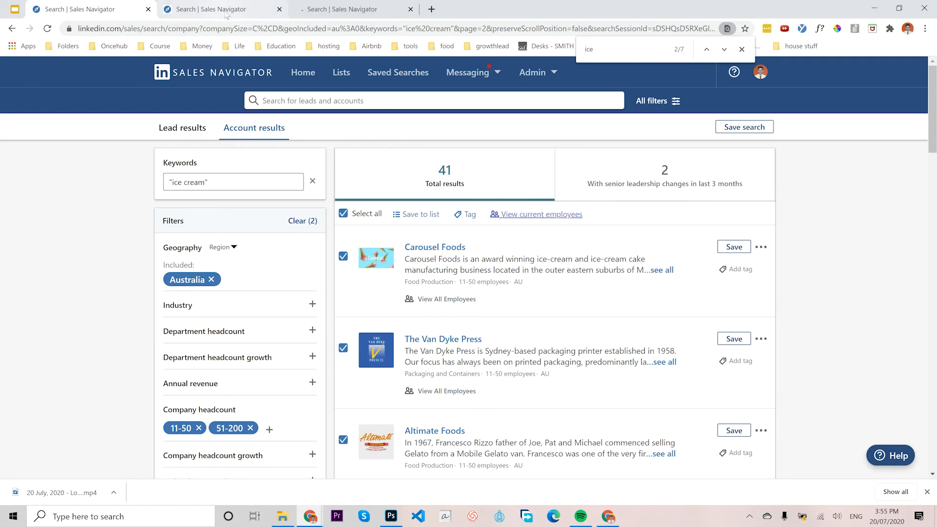
Skim the remaining page 2 accounts, and examine the employee lead results and company filters opened from both account pages
scroll(454, 257, "down", 1)
scroll(454, 257, "up", 1)
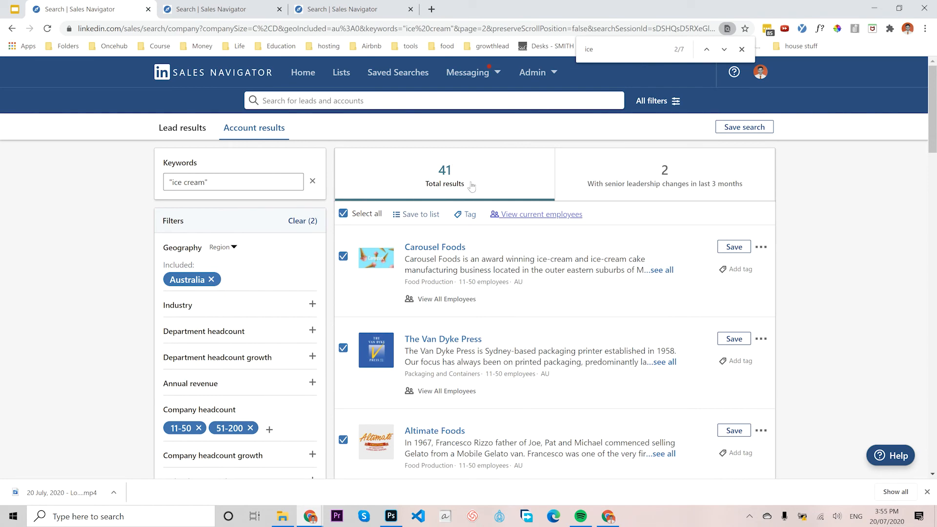
scroll(452, 361, "down", 10)
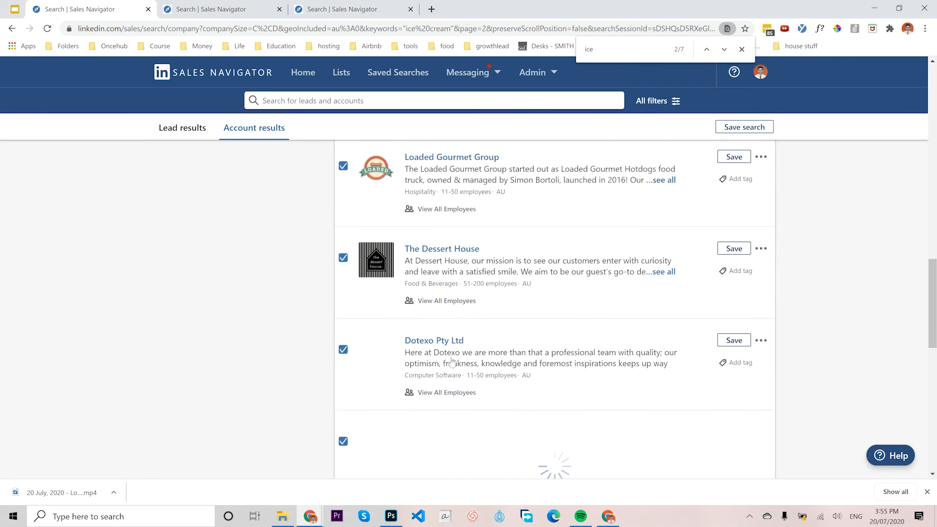
scroll(452, 361, "down", 5)
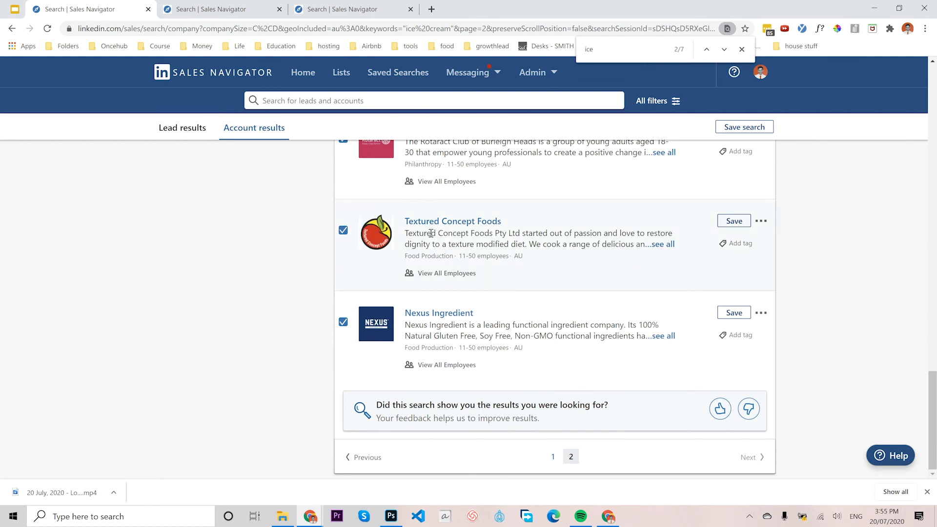
scroll(428, 244, "up", 10)
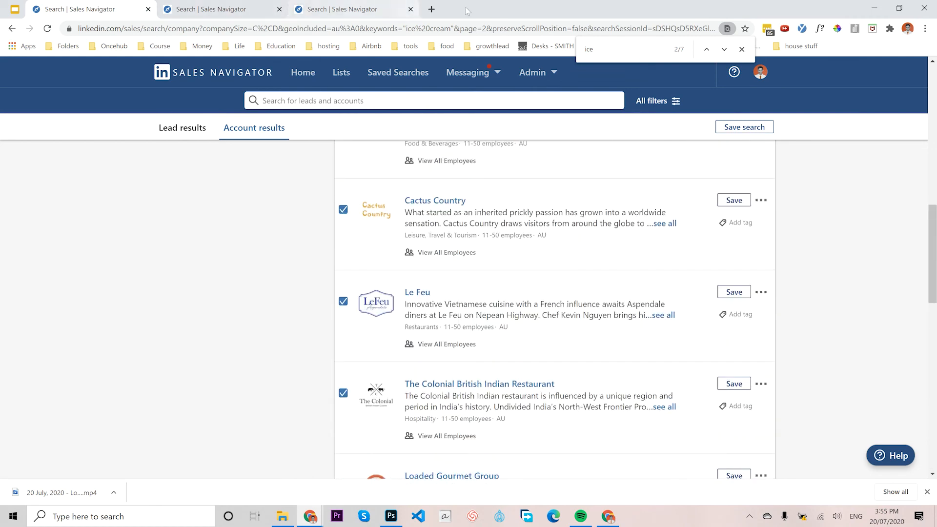
scroll(342, 244, "up", 10)
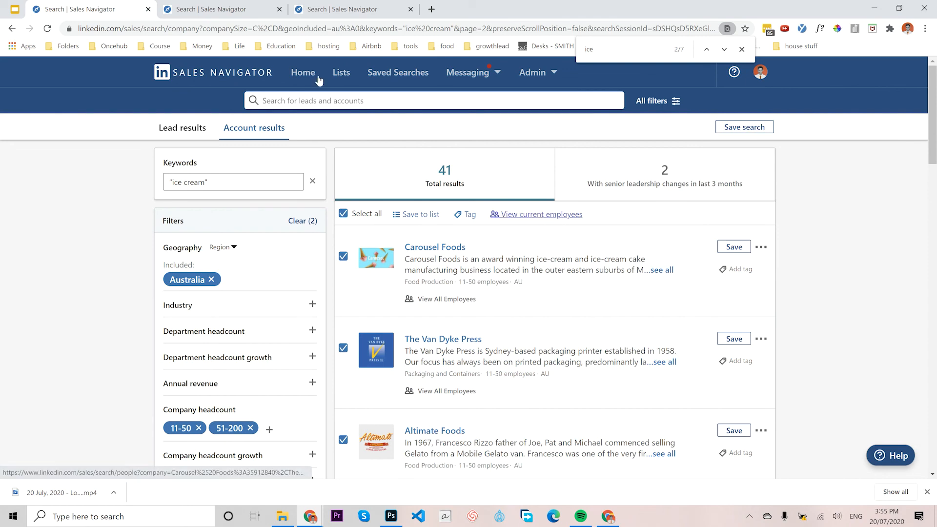
left_click(229, 14)
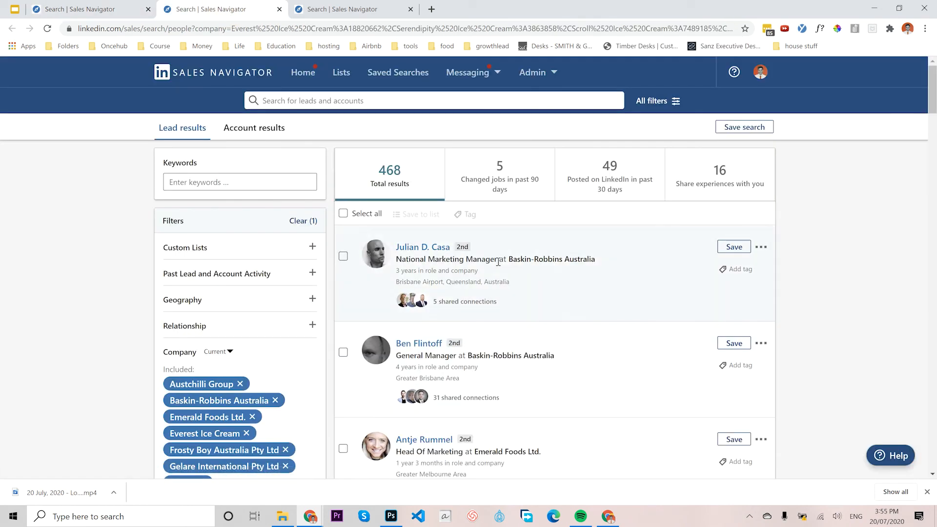
left_click(350, 15)
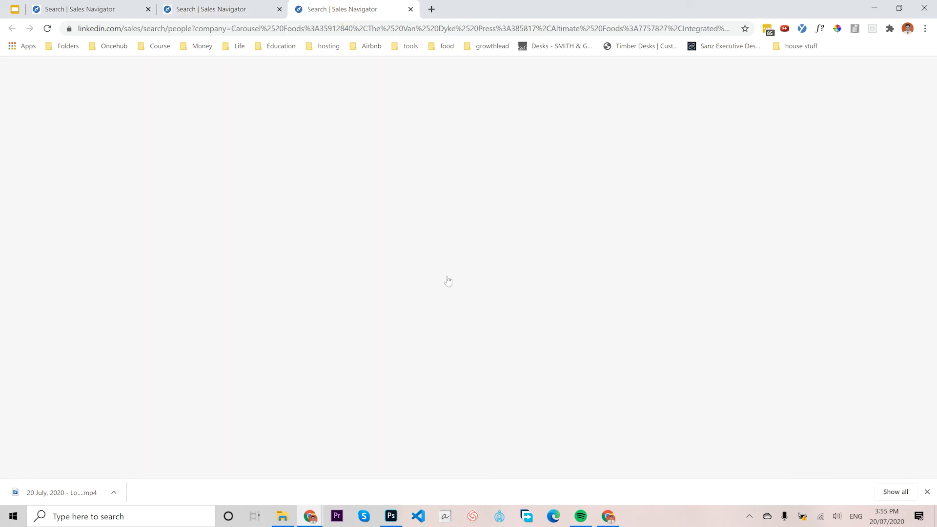
scroll(259, 345, "down", 5)
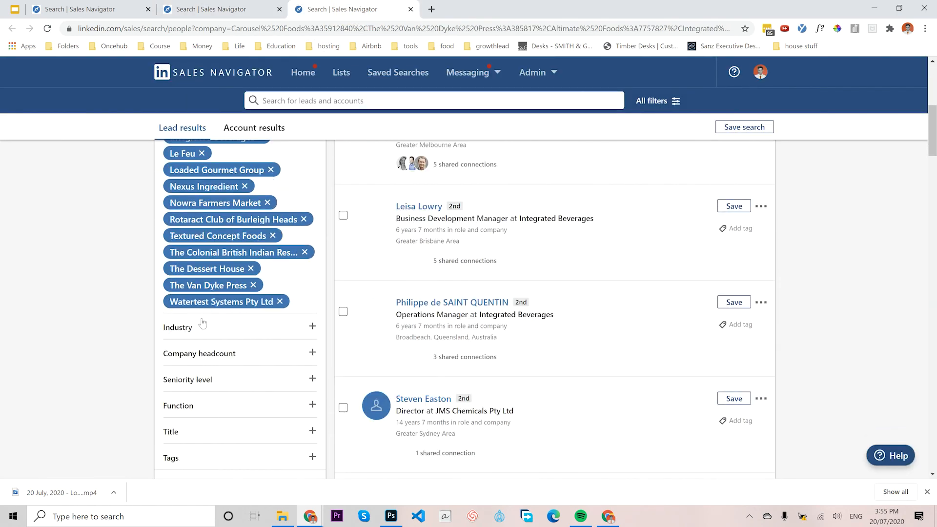
Check the employee lead results from both account pages, and review Steps 2 to 4 on the Company/account searches slide in Google Slides
scroll(293, 312, "up", 5)
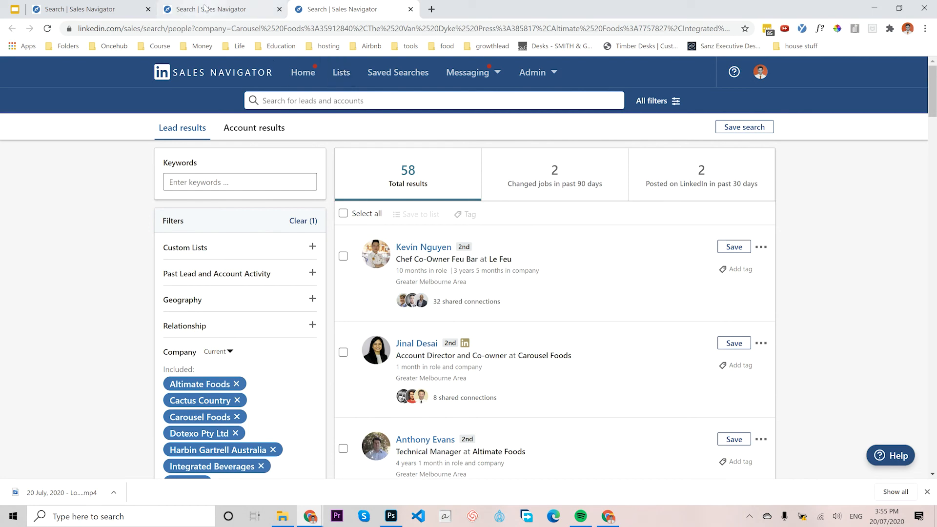
left_click(212, 15)
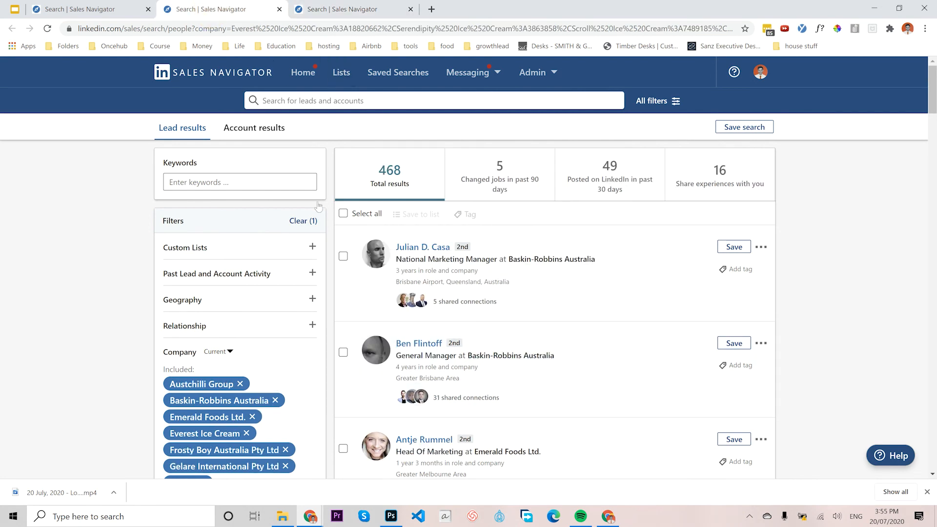
left_click(13, 10)
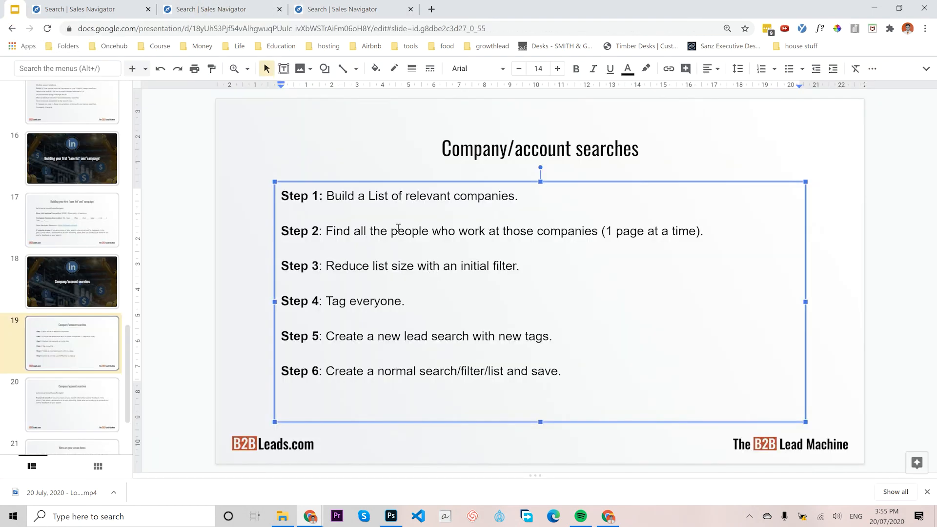
left_click_drag(341, 233, 698, 231)
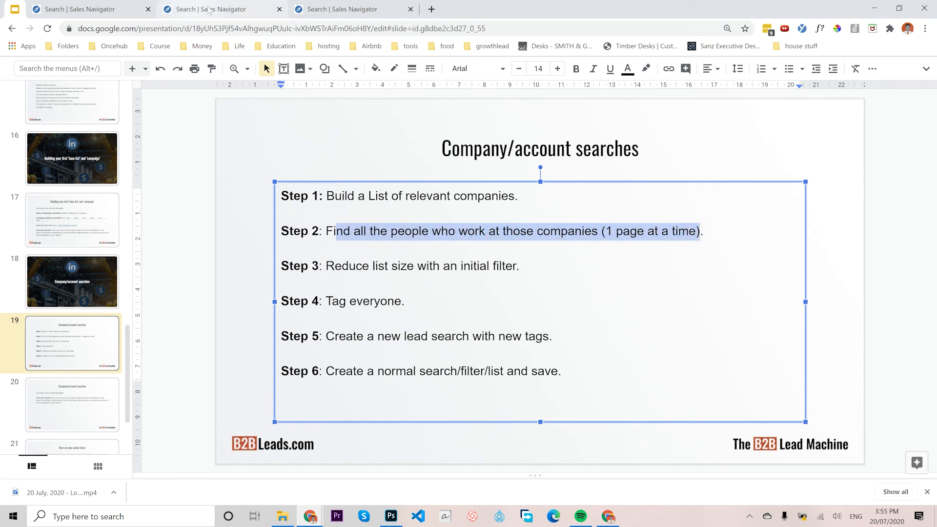
left_click_drag(328, 266, 518, 266)
left_click(506, 266)
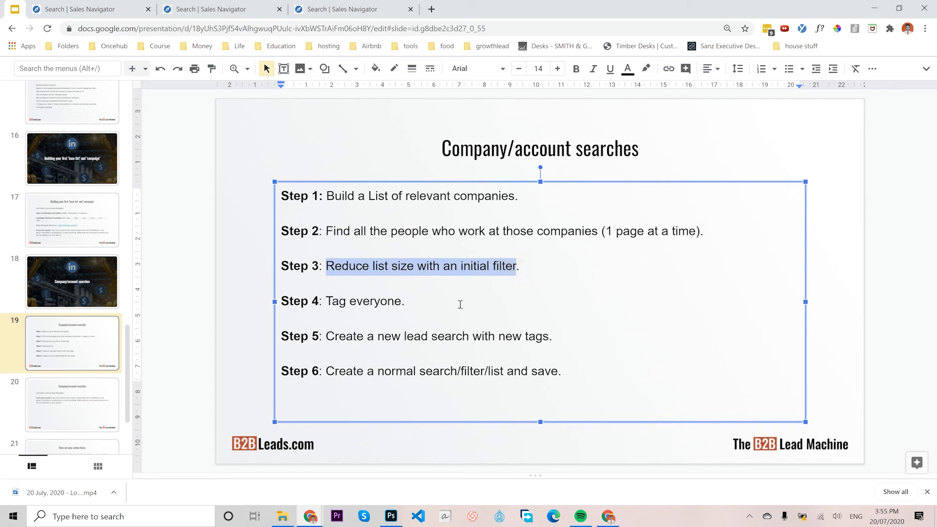
left_click(415, 287)
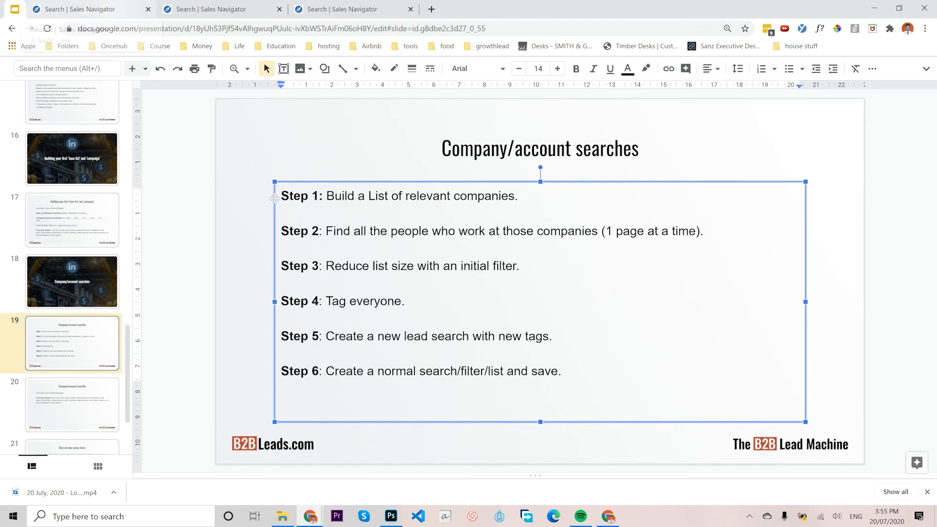
left_click_drag(404, 302, 282, 300)
left_click(350, 302)
double_click(349, 302)
left_click(347, 282)
Return to the "ice cream" account results in Sales Navigator and look over the available account filters
left_click(84, 14)
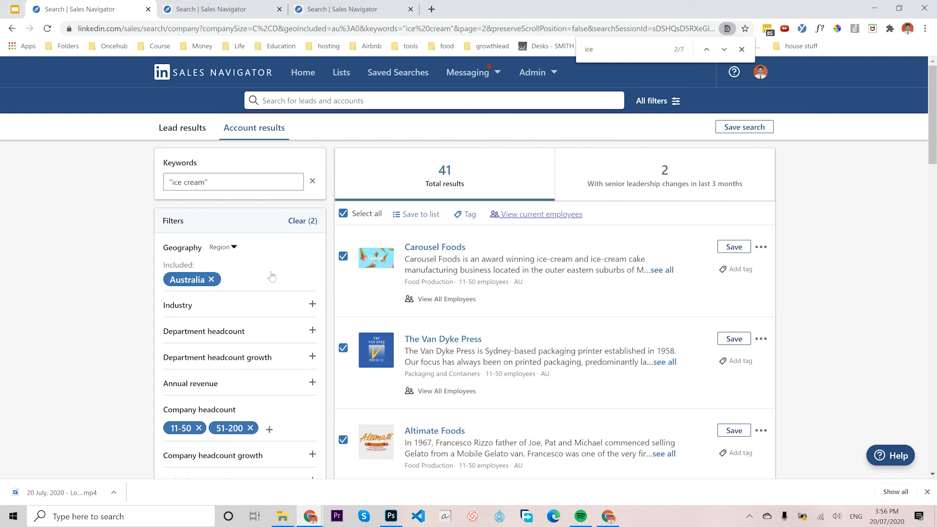
scroll(280, 281, "down", 1)
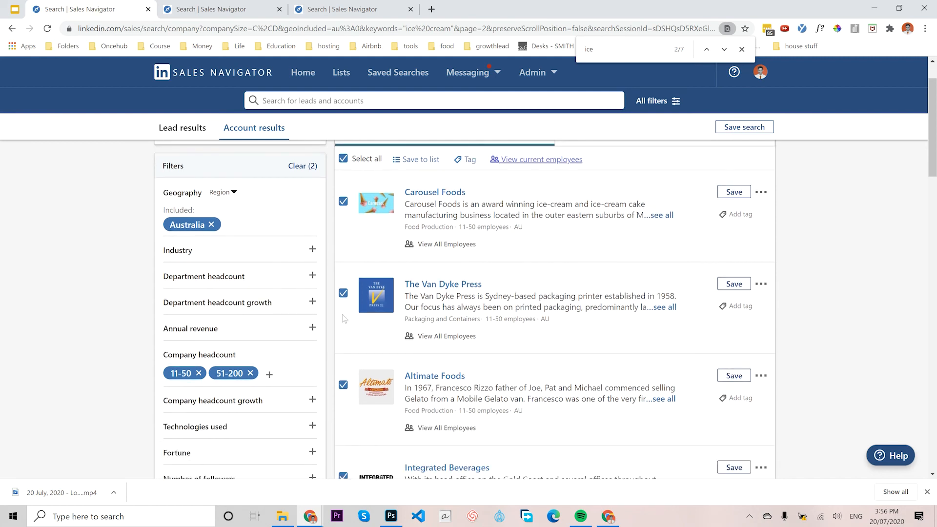
scroll(273, 387, "down", 1)
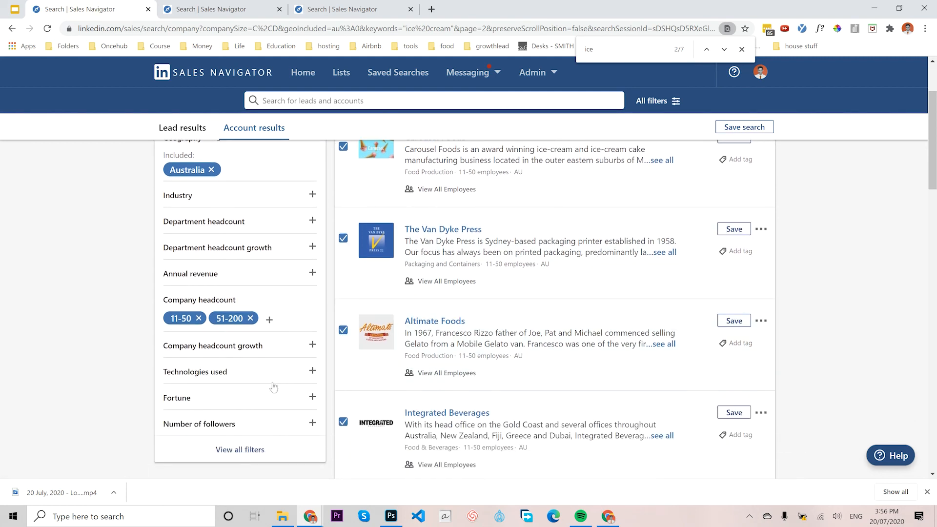
scroll(253, 371, "up", 3)
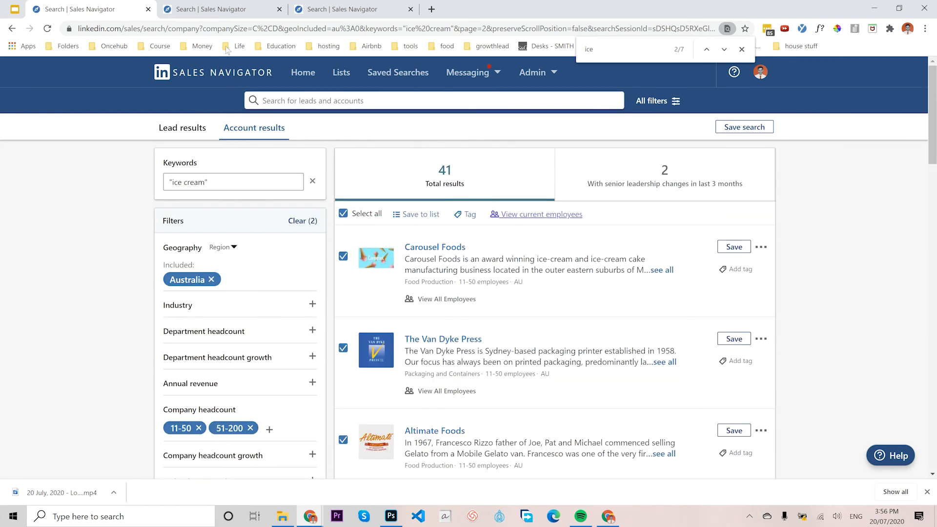
Open the Title filter in the employee lead results of the first-page accounts
left_click(230, 15)
scroll(273, 306, "down", 5)
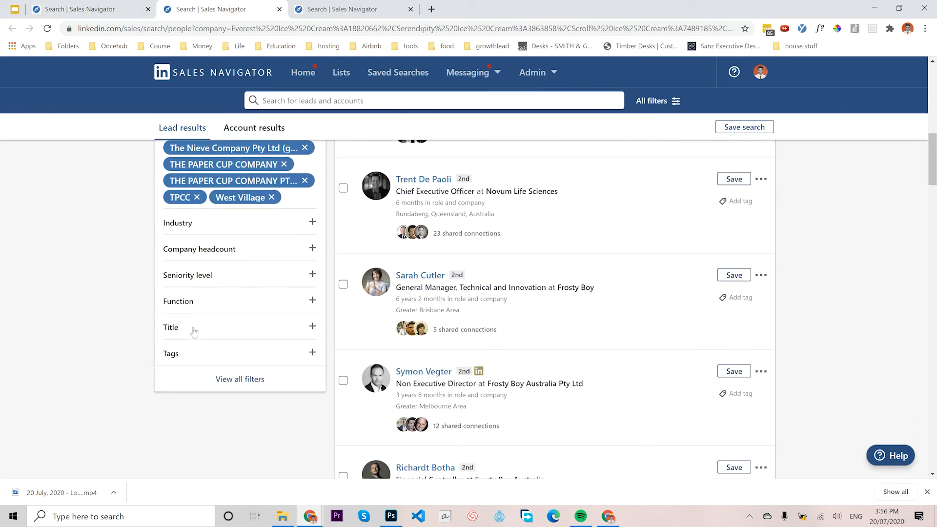
left_click(193, 332)
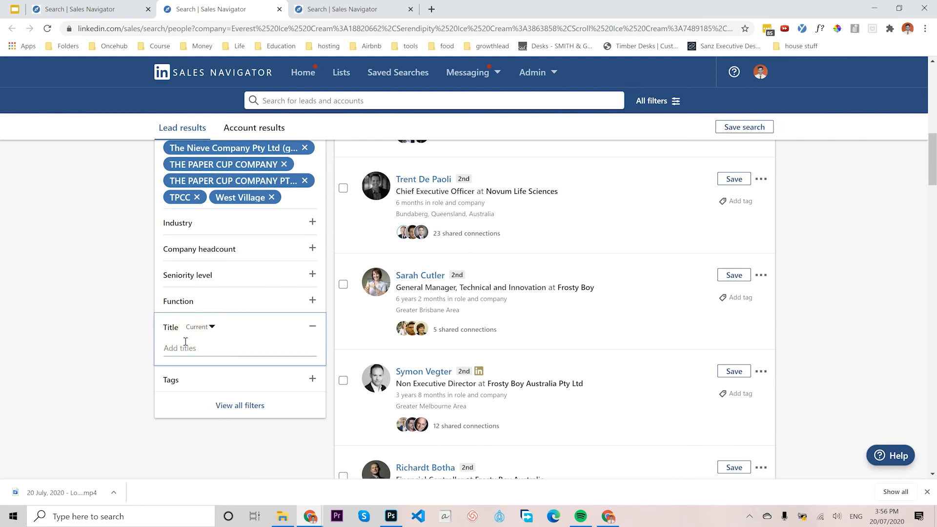
type("lmti")
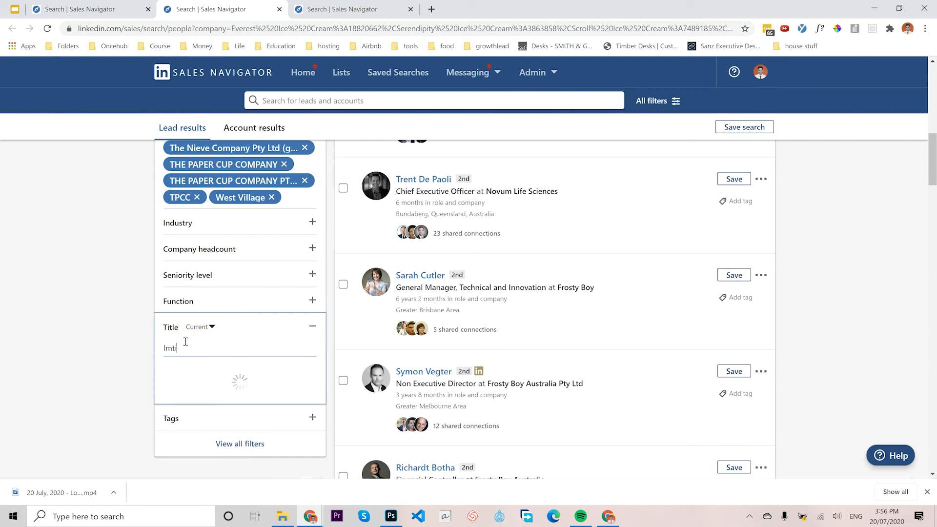
type("tle")
key("ctrl+v")
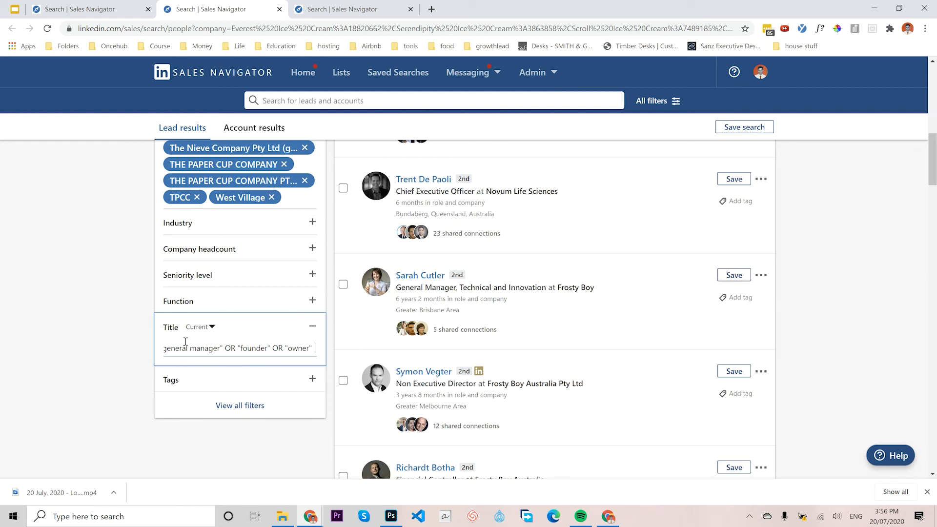
left_click_drag(230, 347, 137, 350)
left_click(206, 336)
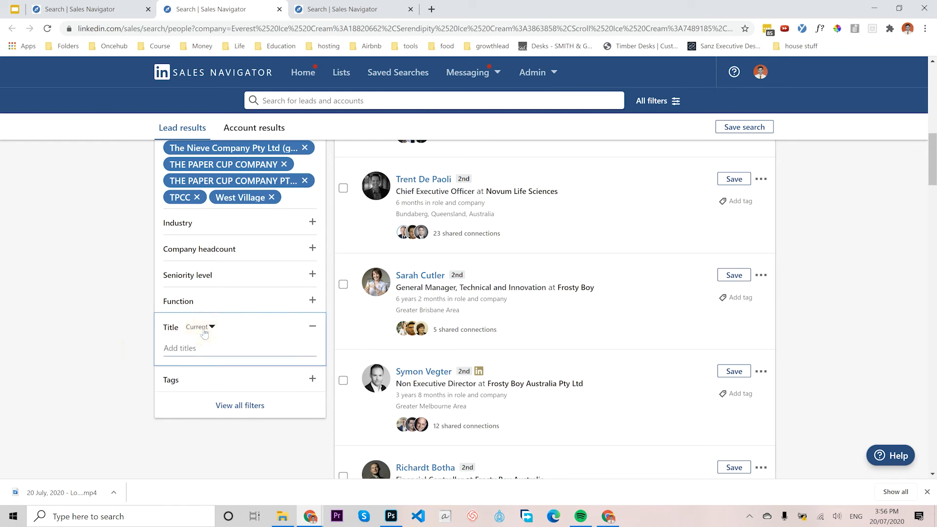
Filter these leads by current title with the "lmtitle" snippet, a Boolean string ending in "general manager" OR "founder" OR "owner"
type("lmtitle")
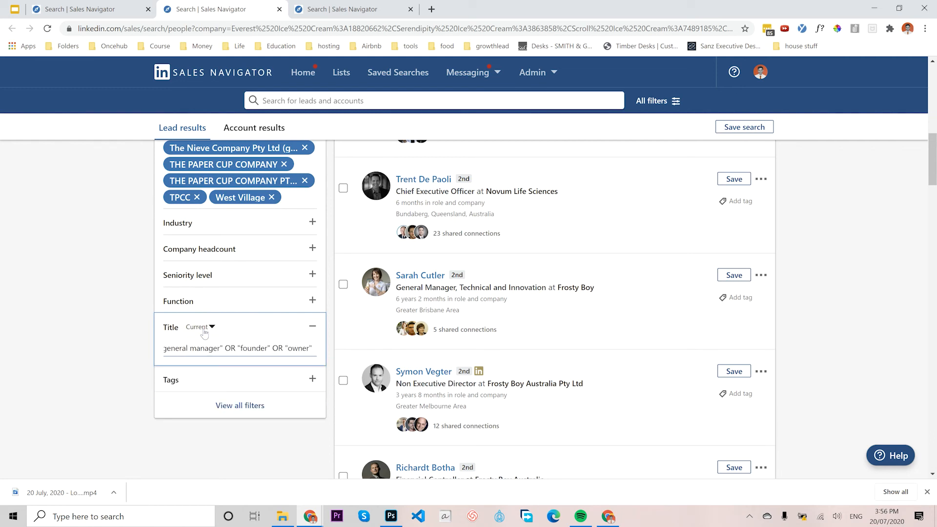
key("BackSpace")
key("BackSpace")
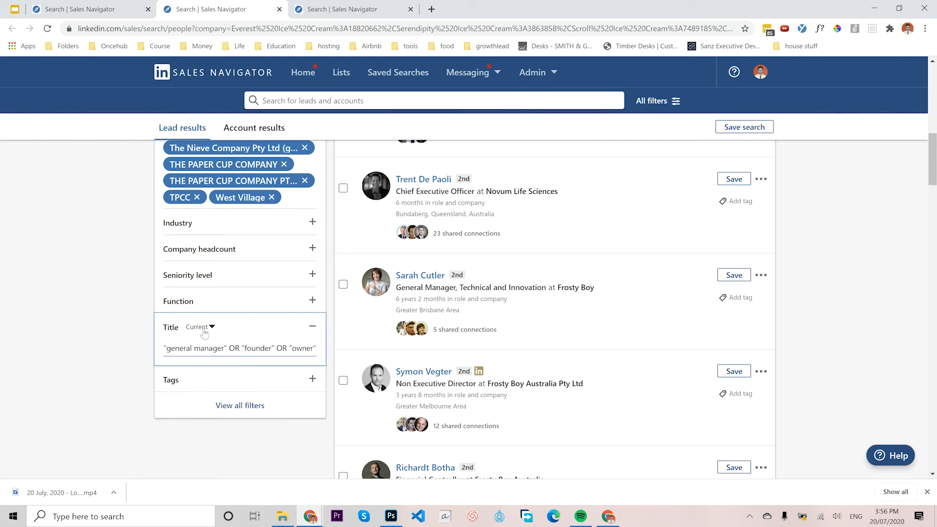
key("Return")
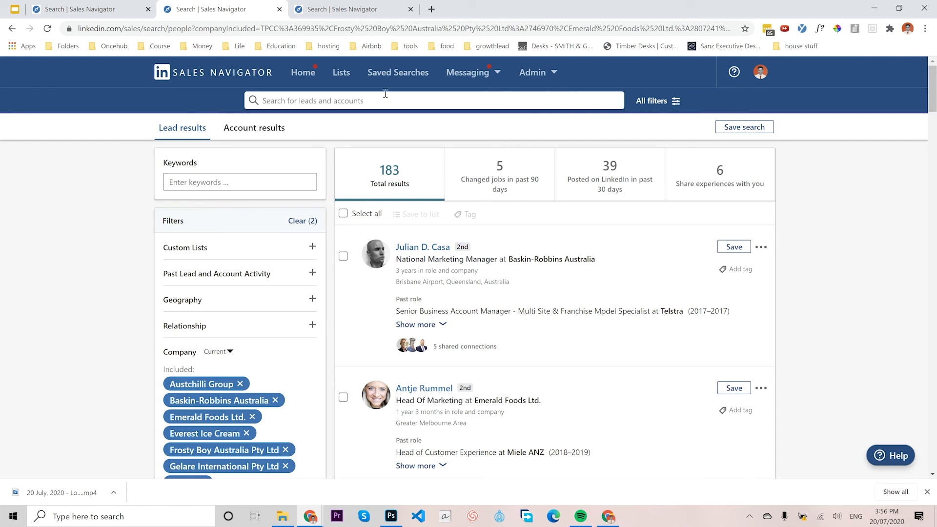
Apply the same "lmtitle" current-title string, starting with "director" OR "head of", to the employee leads of the page 2 accounts
left_click(344, 9)
scroll(221, 409, "down", 3)
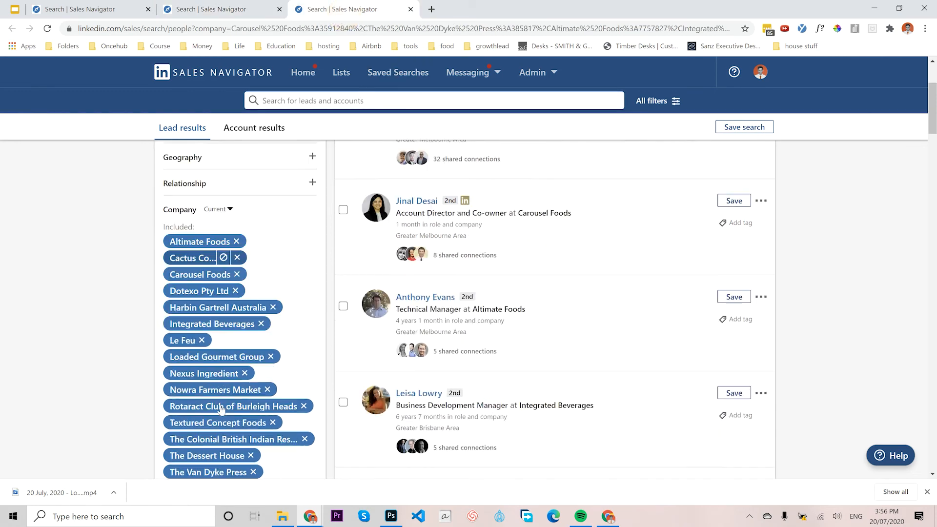
scroll(218, 404, "down", 4)
left_click(174, 435)
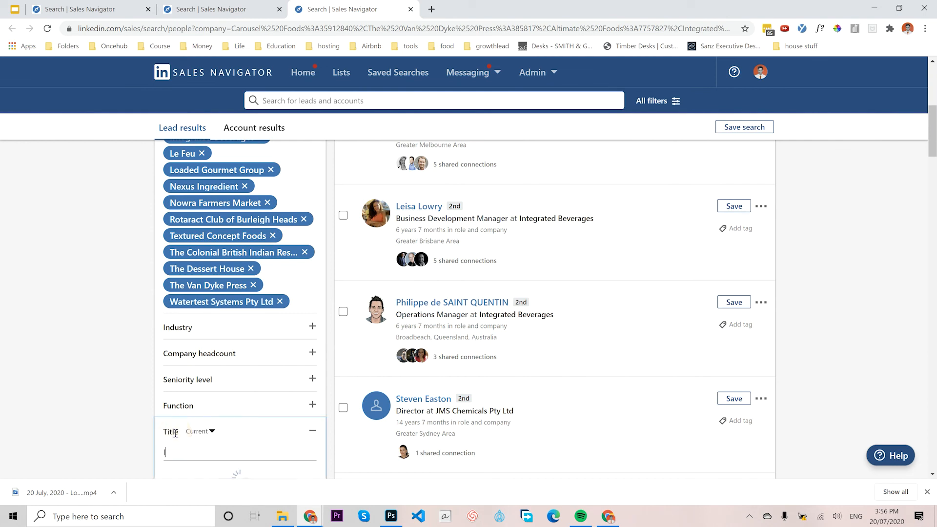
type("lmtitle")
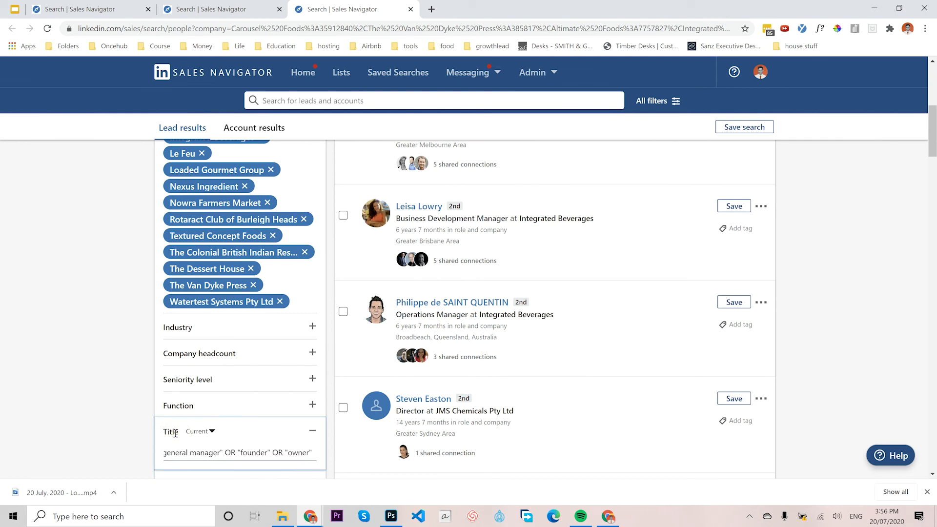
key("BackSpace")
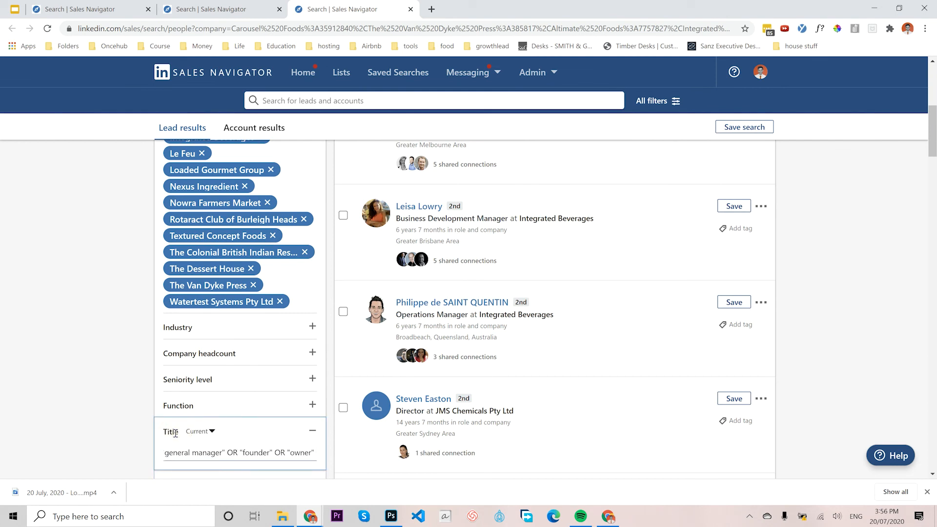
key("Return")
Examine the title-filtered leads from the page 2 accounts together with their included company and title filters
scroll(274, 377, "down", 3)
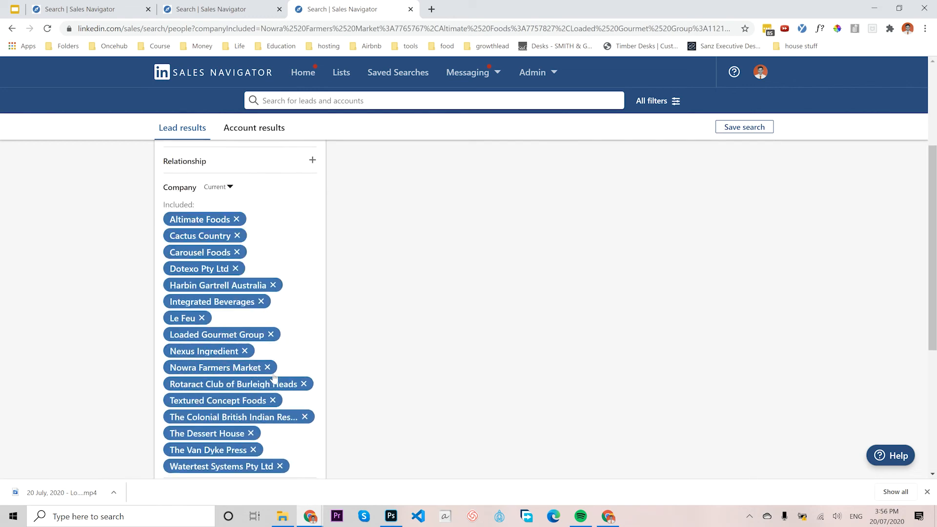
scroll(274, 378, "down", 7)
scroll(400, 279, "up", 10)
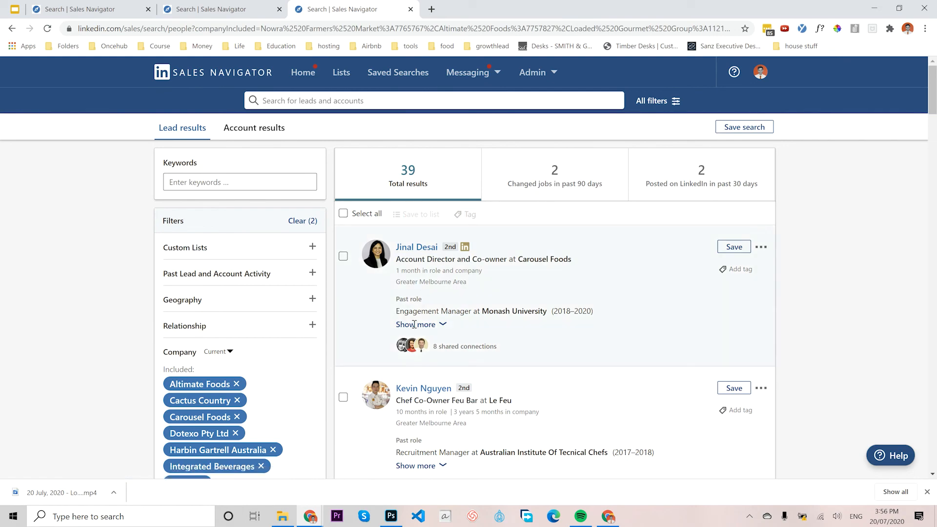
scroll(359, 294, "down", 3)
scroll(358, 294, "up", 3)
scroll(359, 294, "down", 1)
scroll(359, 295, "down", 2)
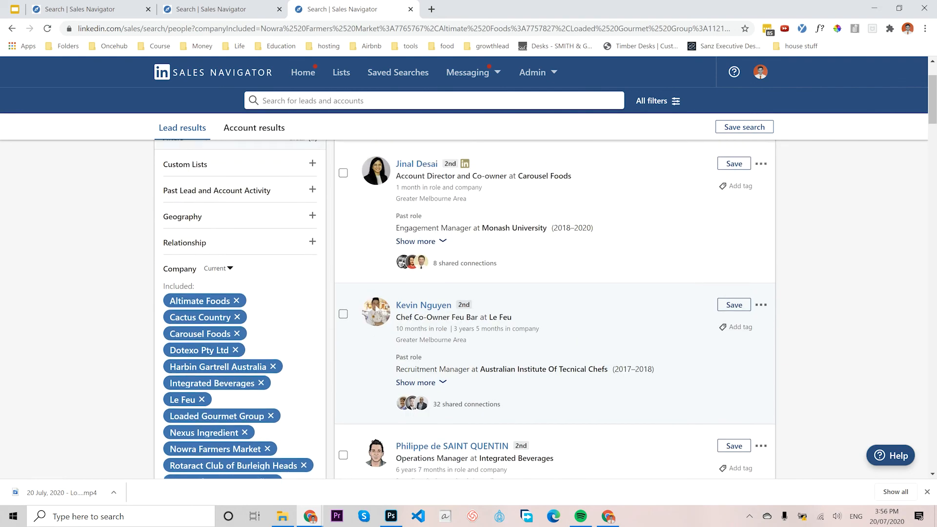
scroll(376, 189, "up", 2)
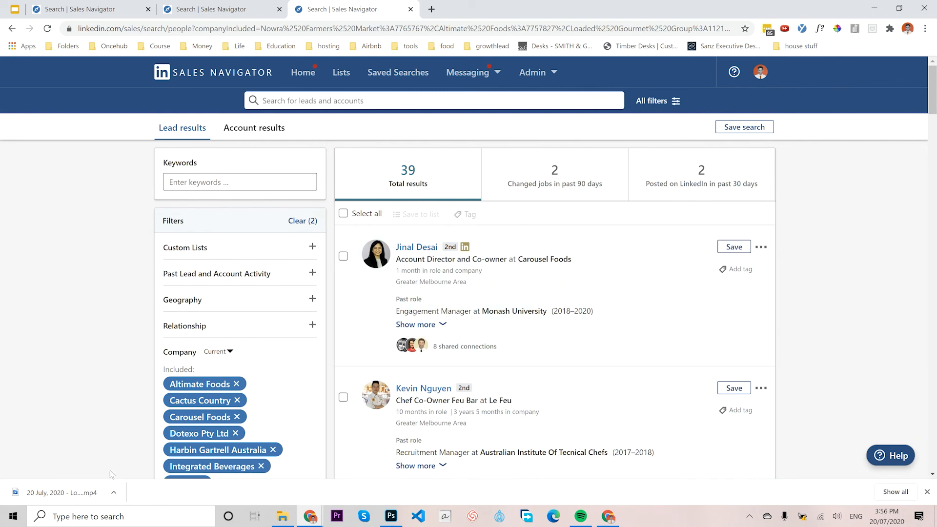
scroll(200, 371, "down", 10)
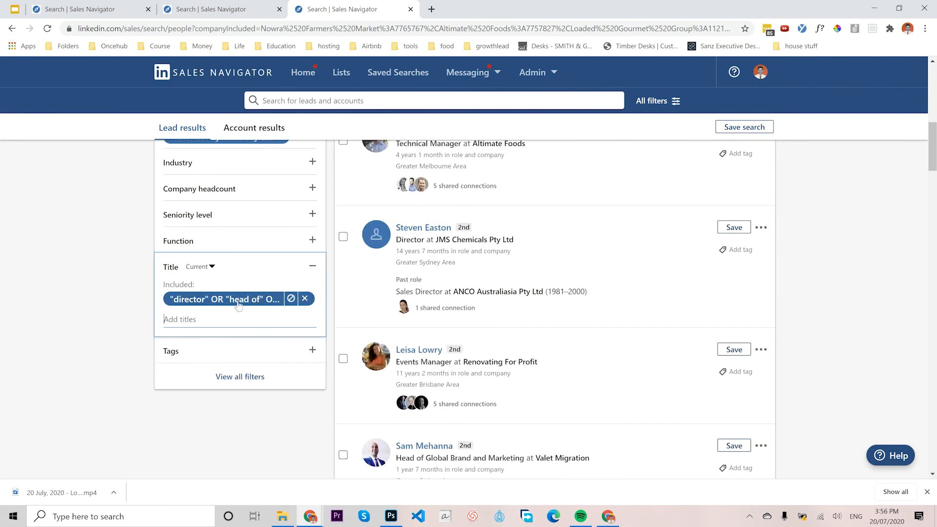
scroll(244, 370, "up", 10)
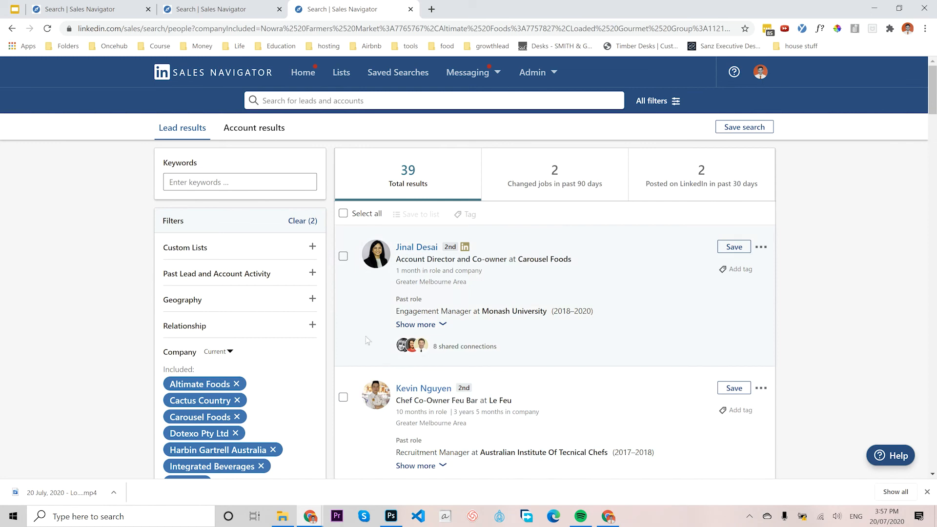
scroll(334, 266, "down", 10)
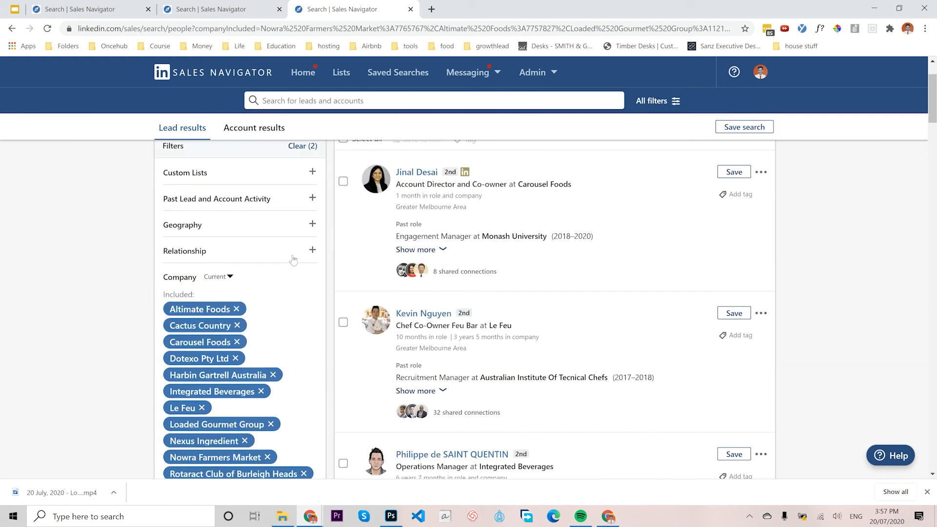
left_click(189, 320)
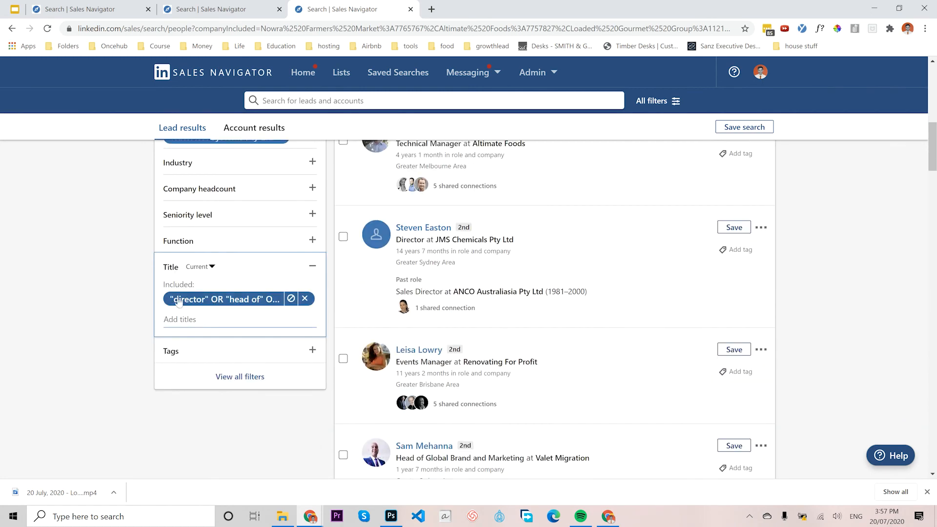
Compare the title-filtered lead results of both account pages, and revisit Step 3 on the Google Slides slide about reducing list size
left_click(215, 8)
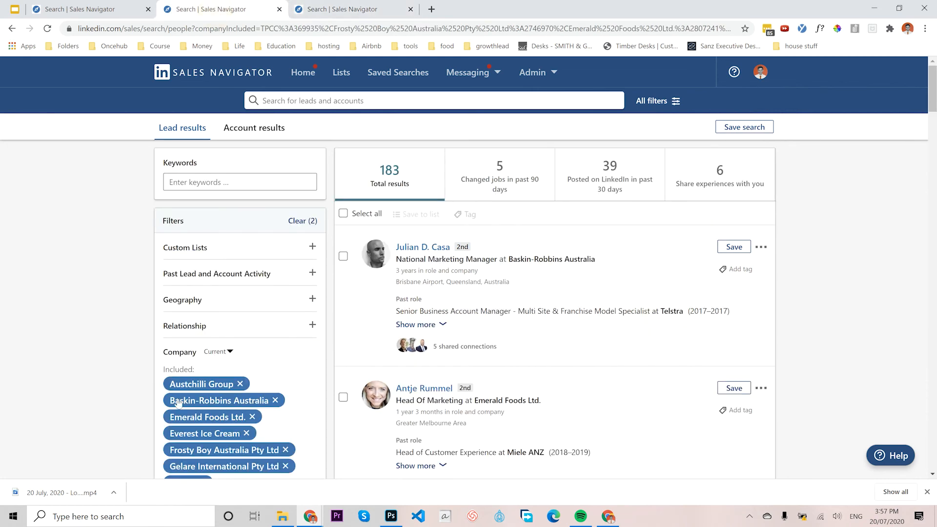
left_click(337, 9)
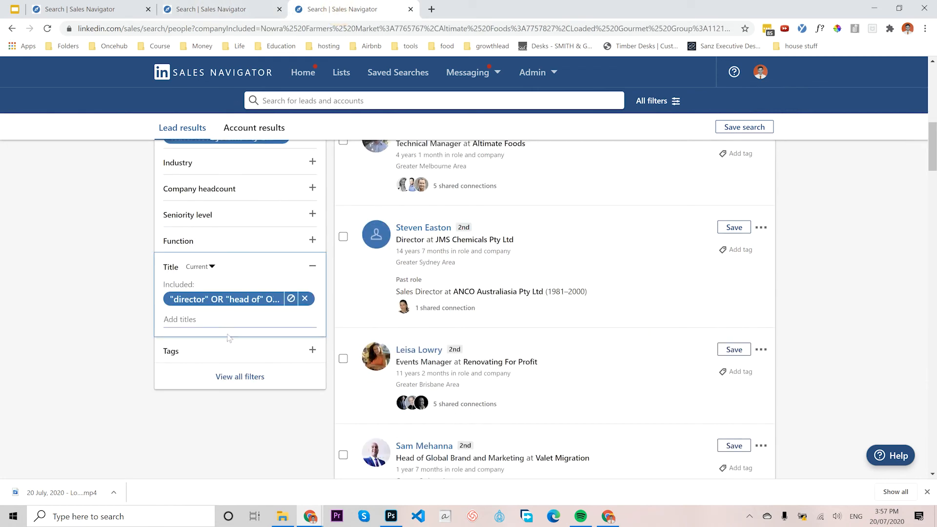
scroll(391, 310, "up", 3)
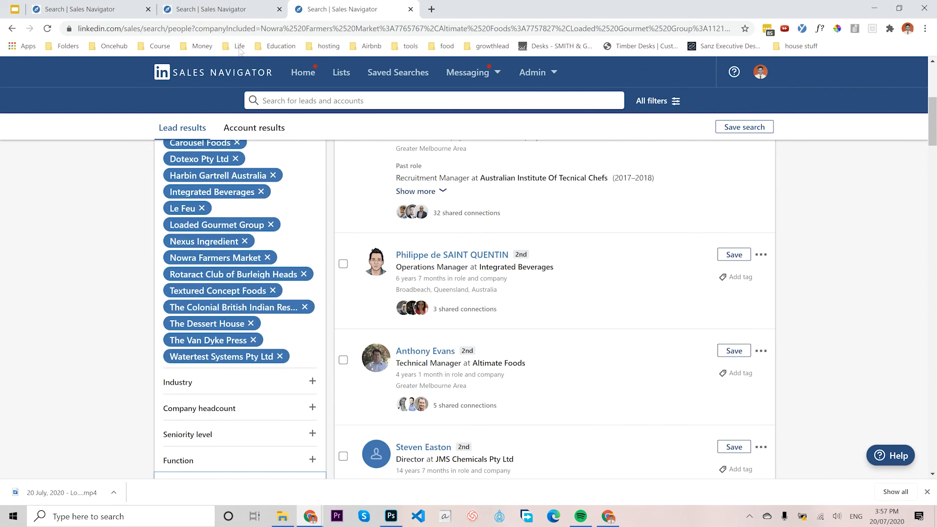
left_click(222, 11)
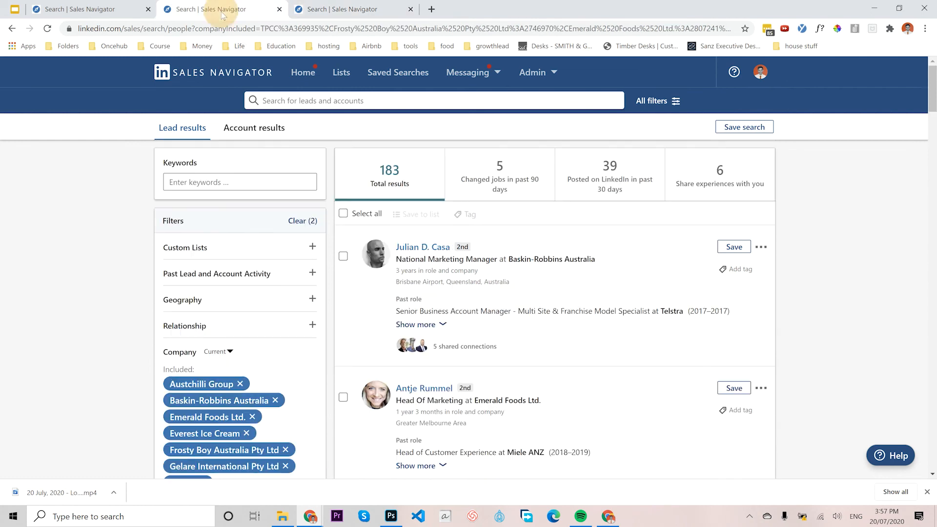
left_click(14, 9)
triple_click(354, 266)
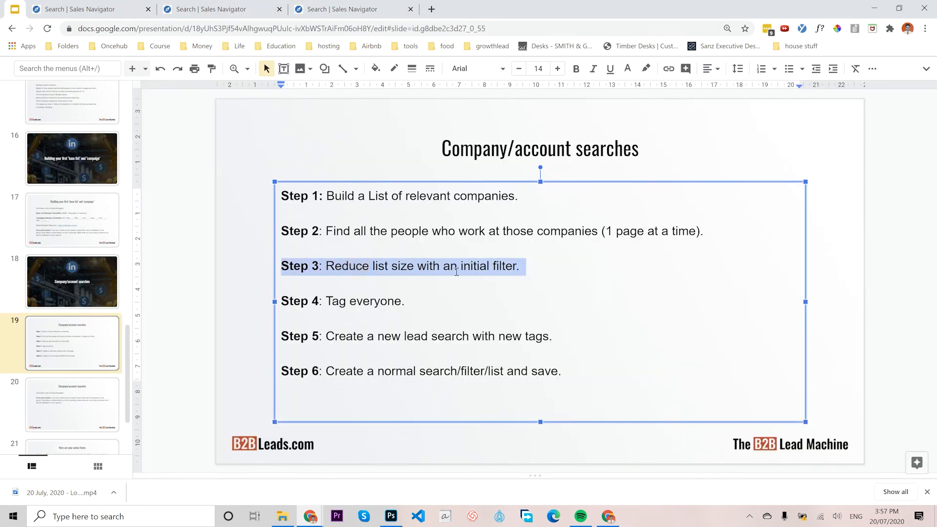
Review Step 4, "Tag everyone", on the "Company/account searches" slide
left_click(513, 270)
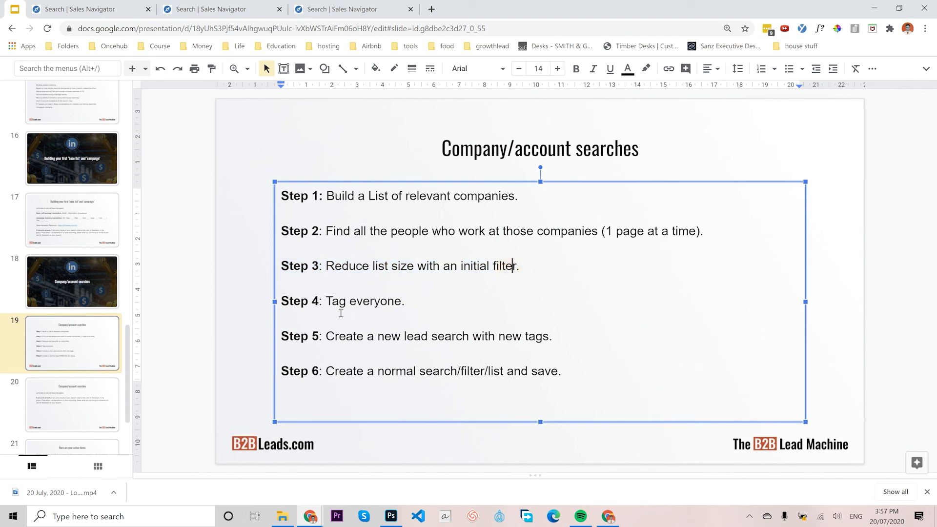
triple_click(333, 302)
left_click(418, 303)
Return to the title-filtered lead results in Sales Navigator and create a new tag "00 - ice cream" on the first lead
left_click(215, 15)
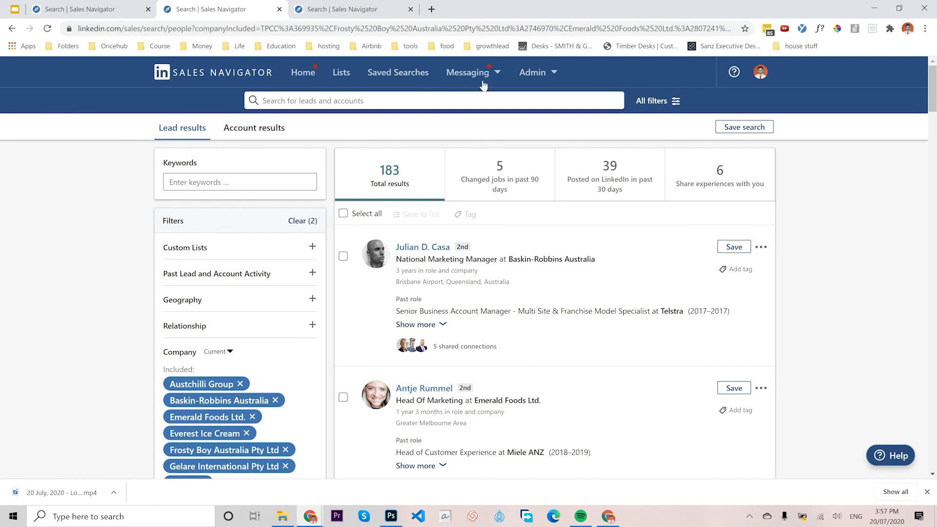
left_click(739, 269)
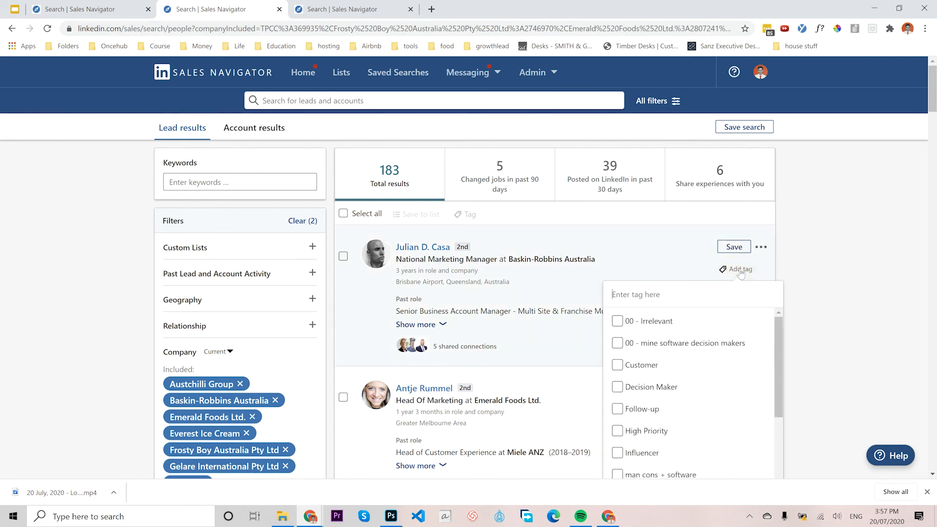
type("icecc")
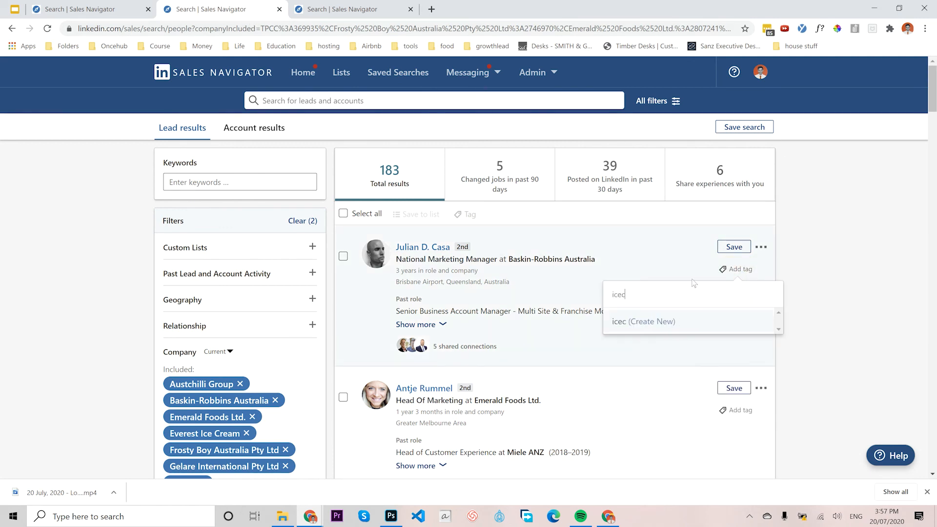
key("BackSpace")
key("BackSpace")
key("BackSpace")
key("BackSpace")
type("00 -")
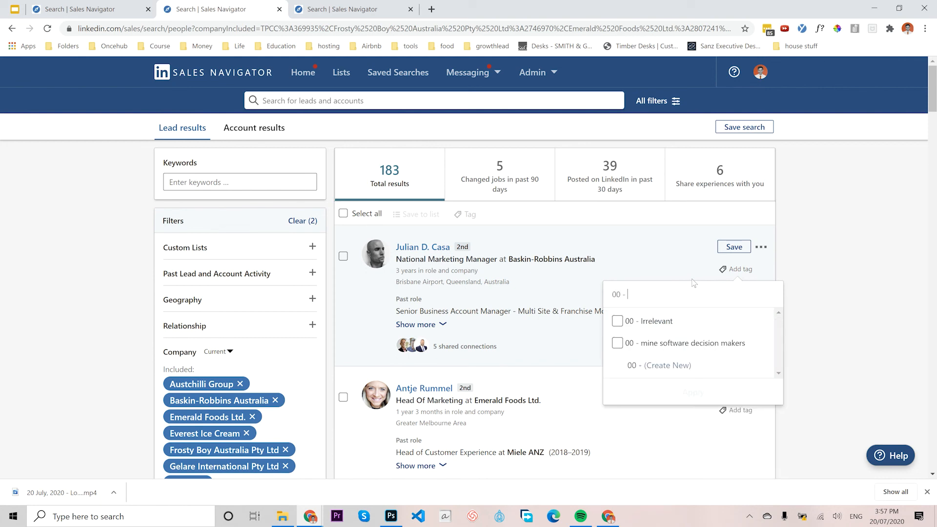
type(" ice cream")
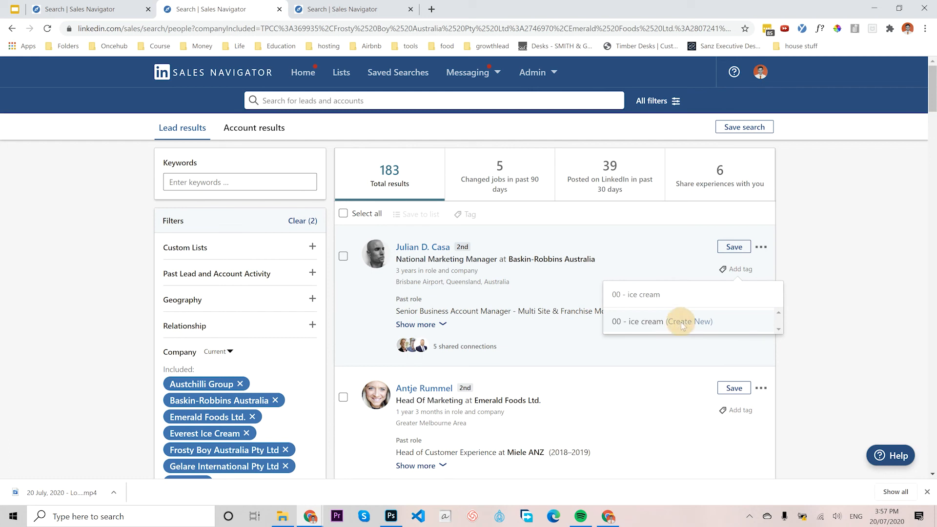
left_click(683, 324)
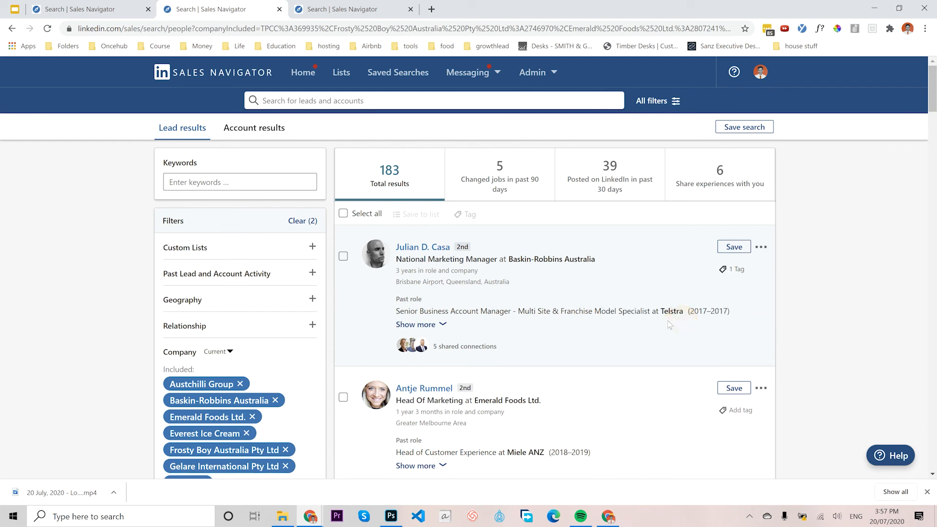
Check the first lead's tags and remove "00 - ice cream" from that lead
left_click(737, 272)
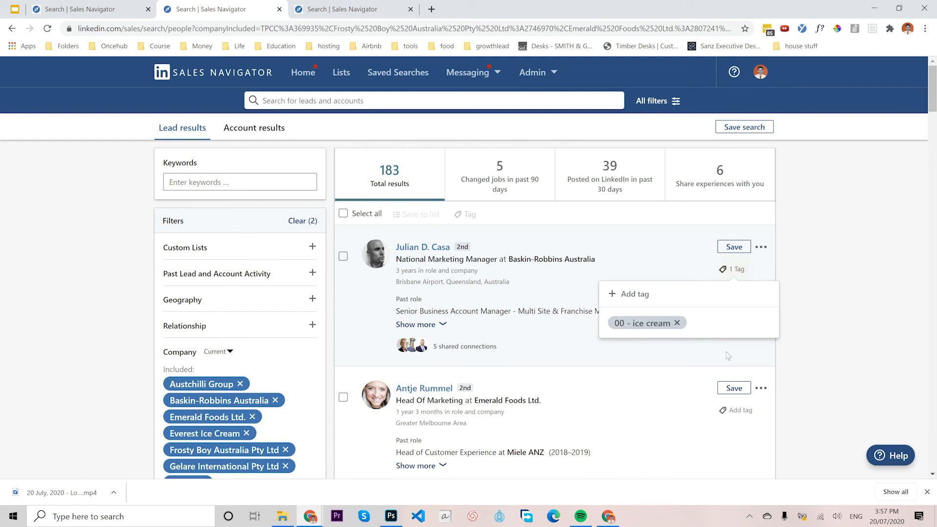
left_click(677, 322)
left_click(880, 251)
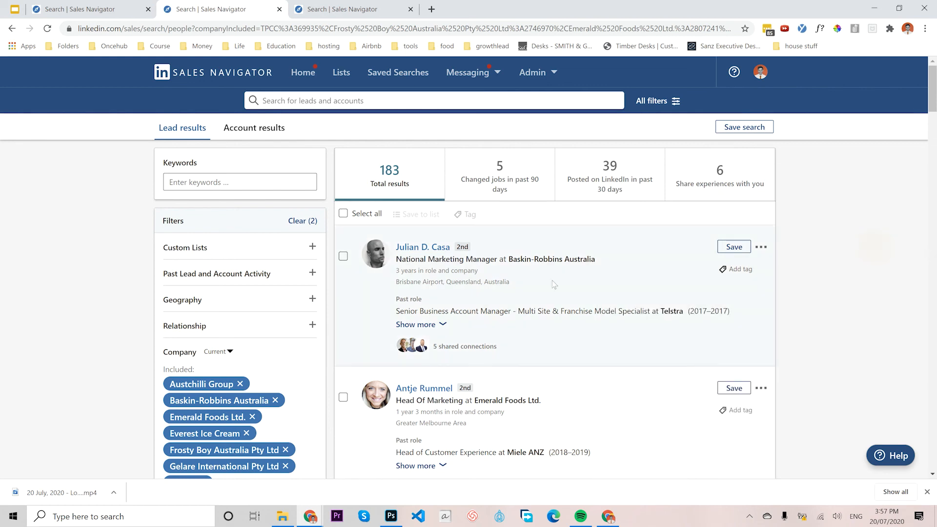
Tag all leads on the first results page with "00 - ice cream"
left_click(343, 213)
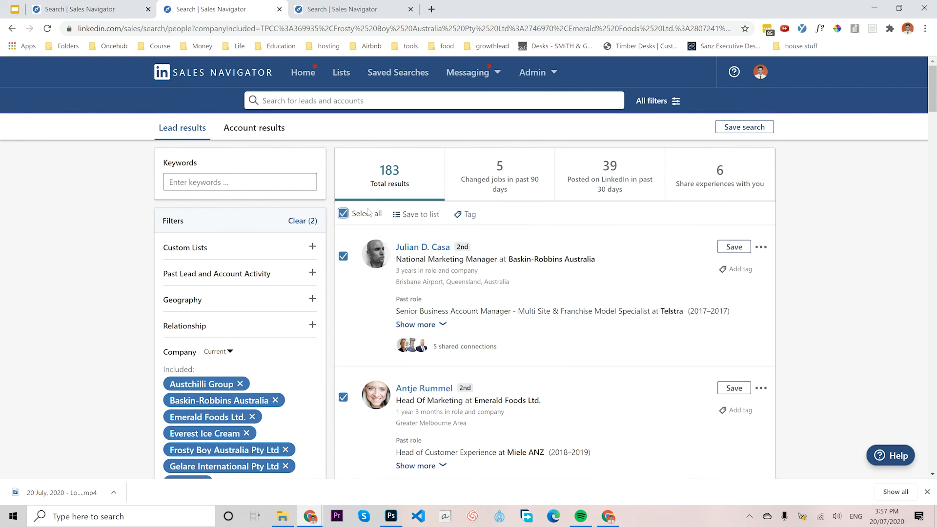
left_click(471, 220)
left_click(403, 266)
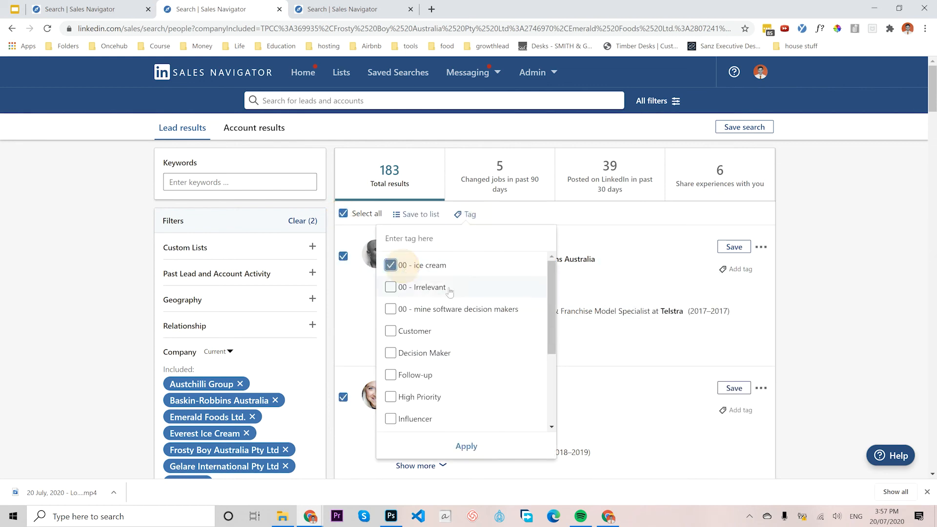
left_click(465, 442)
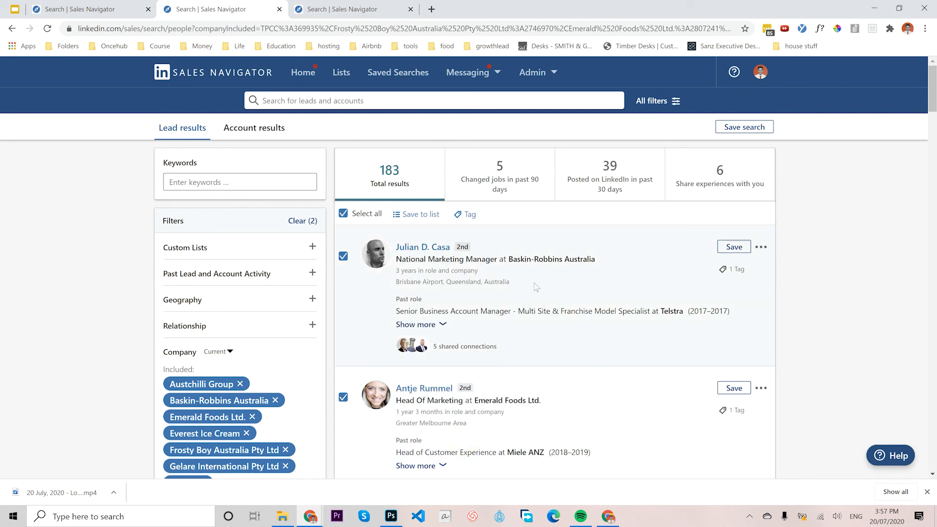
Apply the "00 - ice cream" tag to every lead on results page 2 and check the first lead's tag
scroll(536, 287, "down", 15)
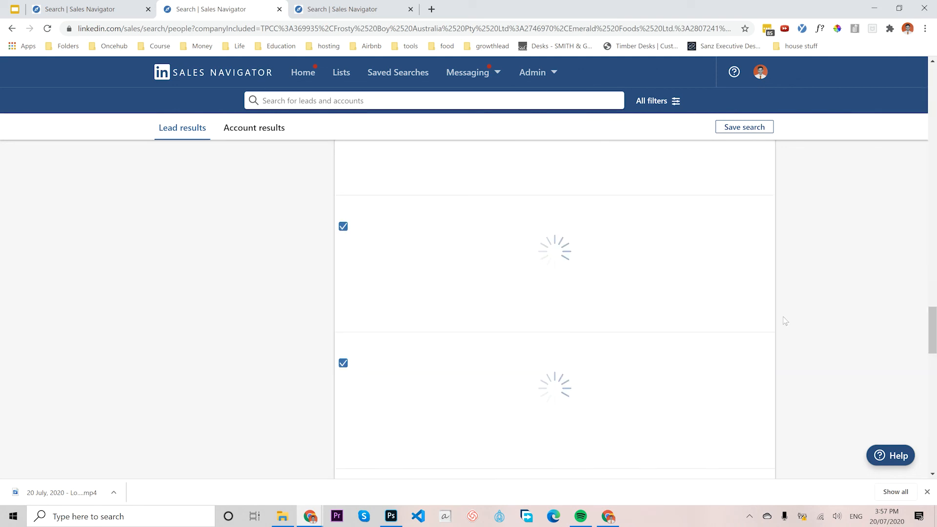
scroll(786, 320, "down", 5)
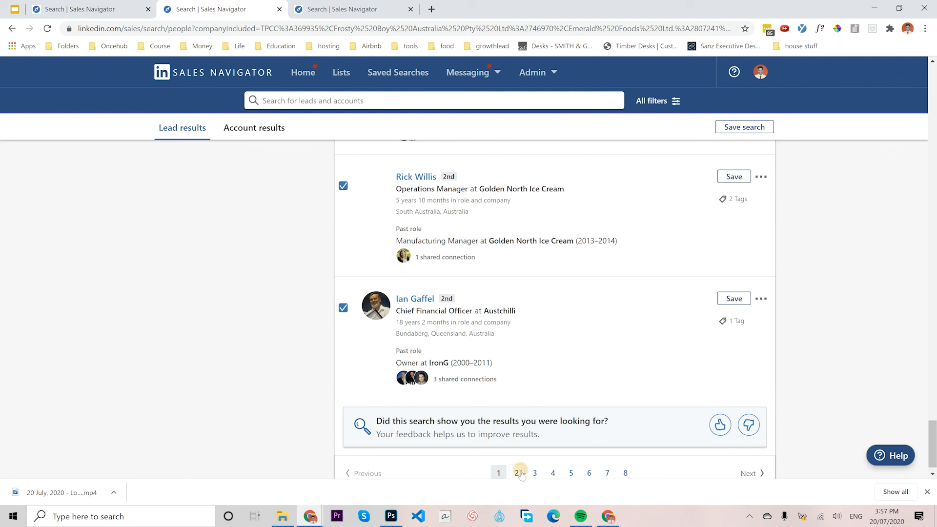
left_click(517, 473)
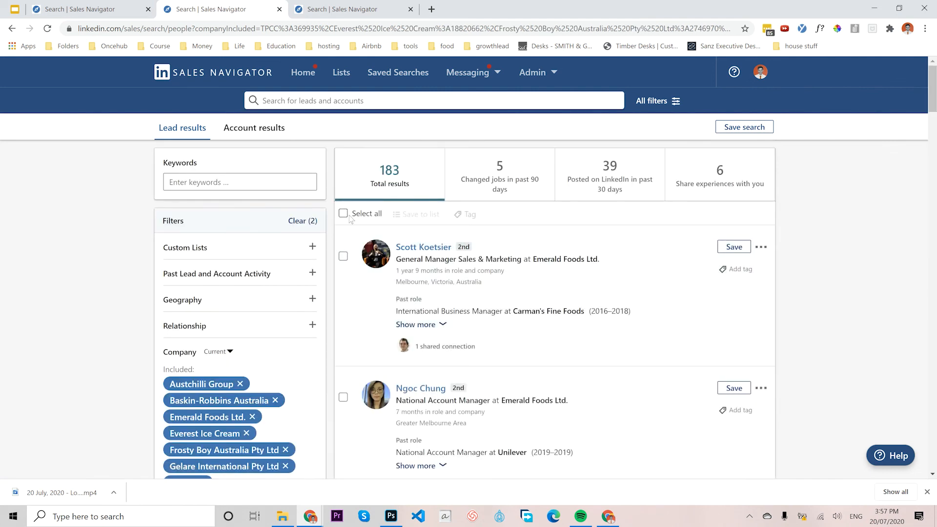
left_click(344, 214)
left_click(467, 216)
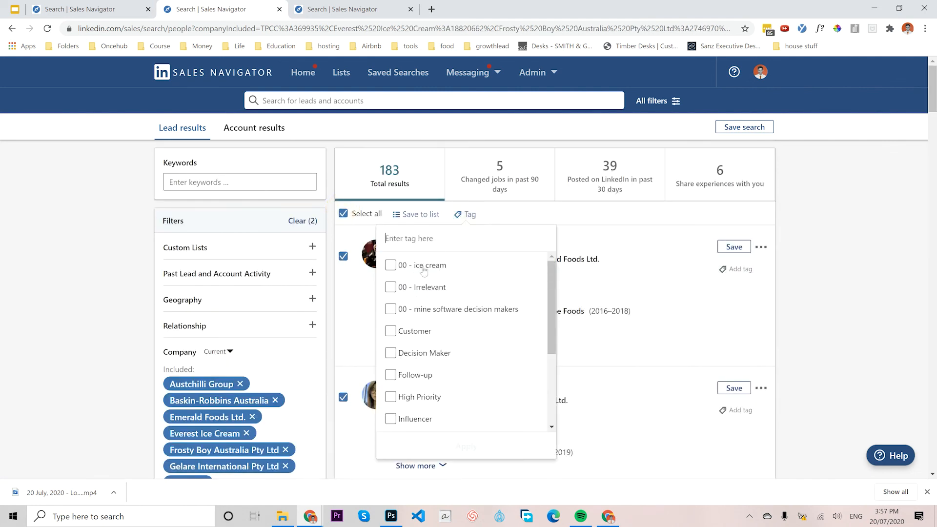
scroll(433, 295, "down", 10)
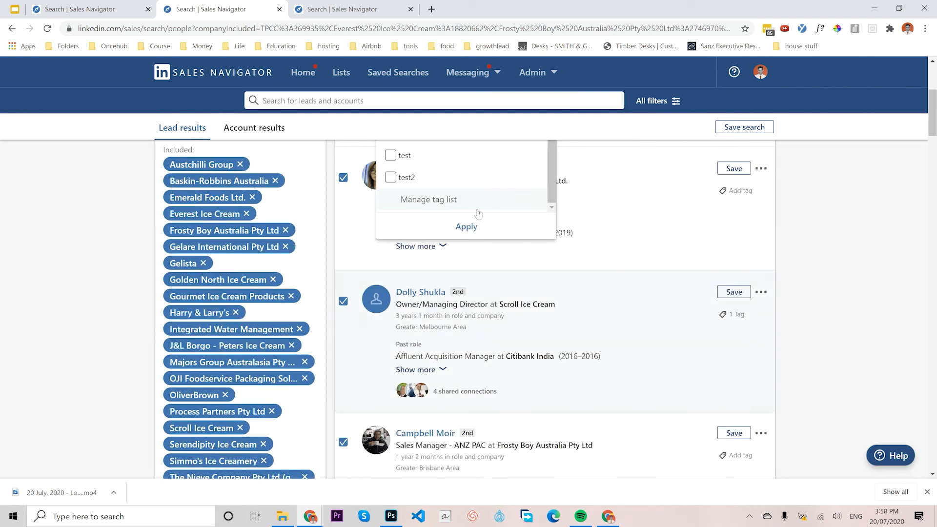
scroll(627, 327, "up", 5)
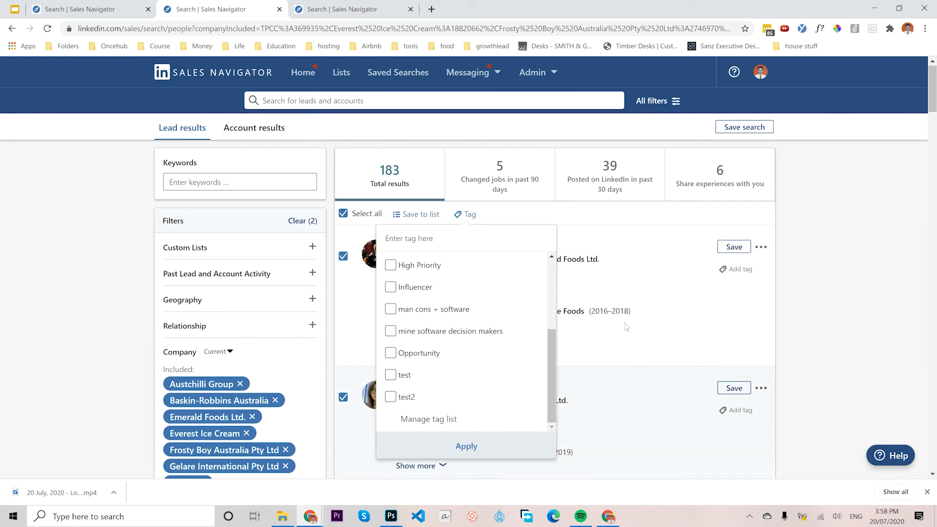
left_click(467, 447)
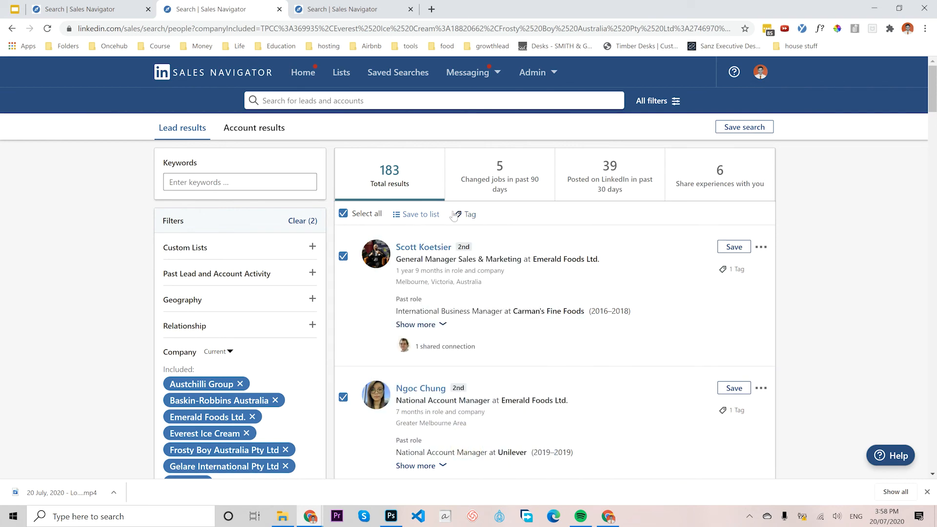
left_click(737, 271)
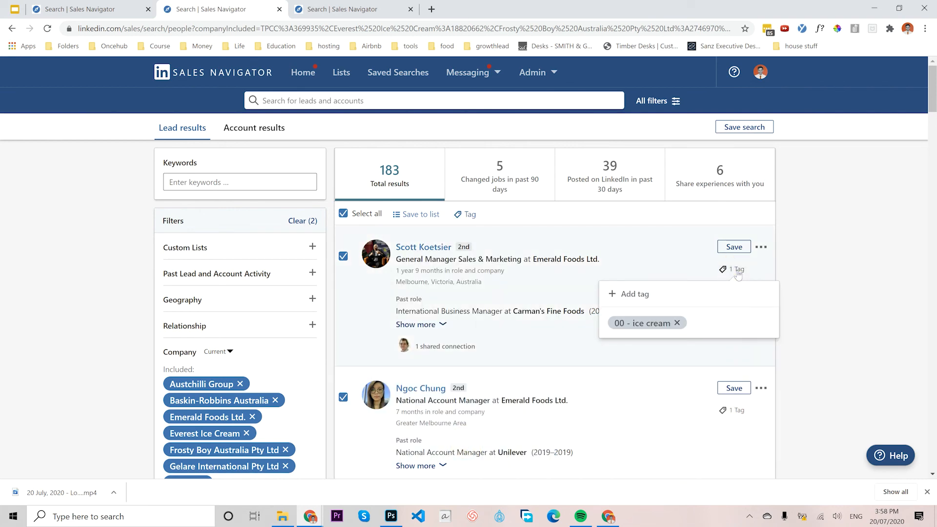
left_click(793, 270)
Go to results page 3 and tag all of its leads with "00 - ice cream"
scroll(604, 295, "down", 10)
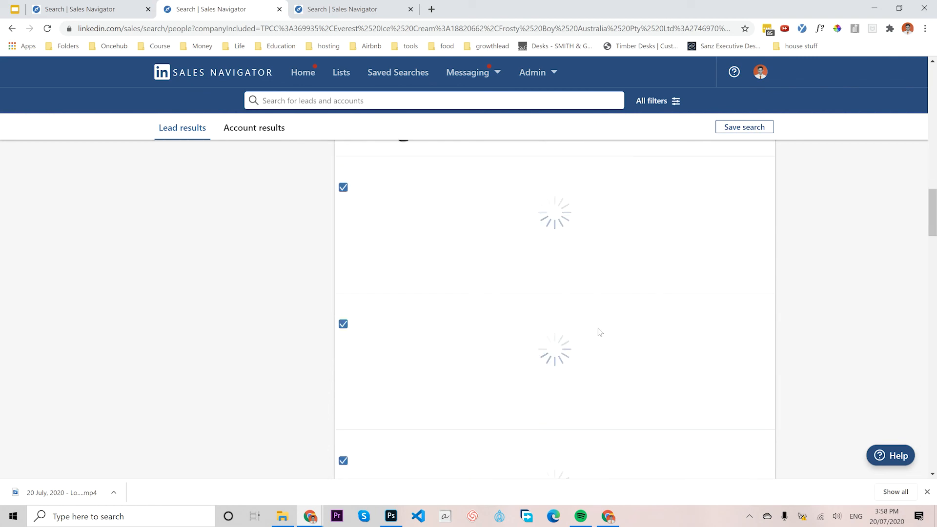
scroll(600, 332, "down", 10)
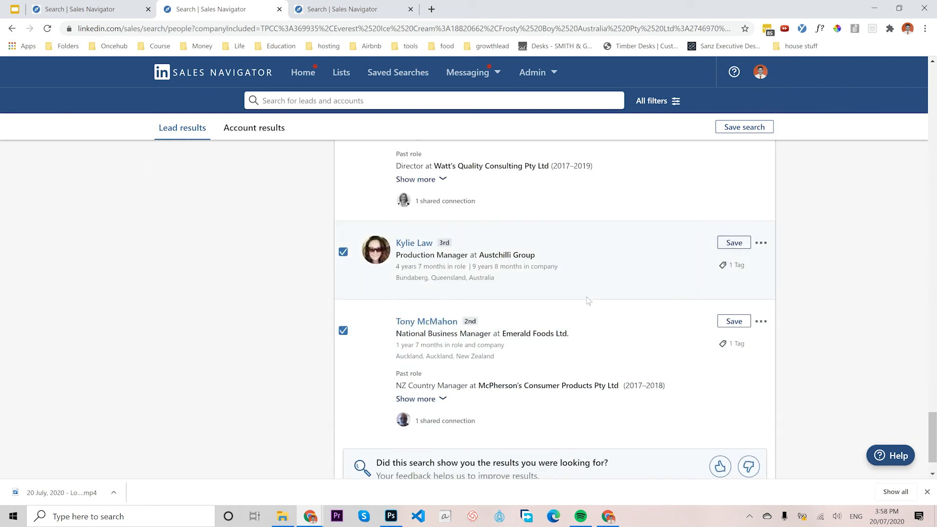
scroll(588, 301, "down", 2)
left_click(535, 454)
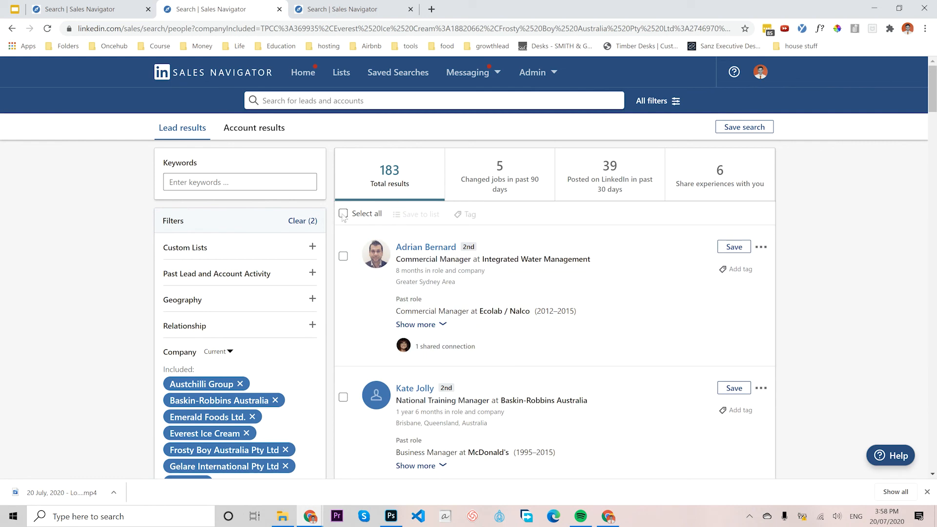
left_click(369, 216)
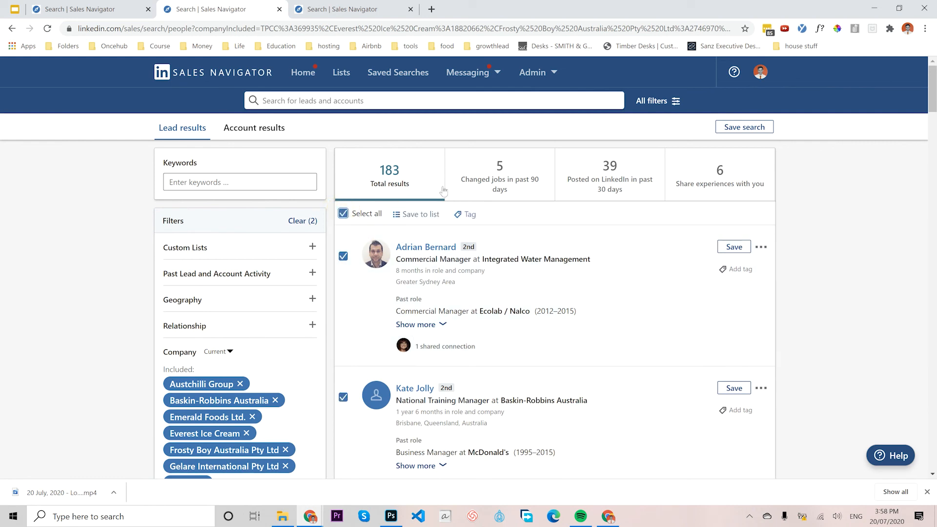
left_click(469, 215)
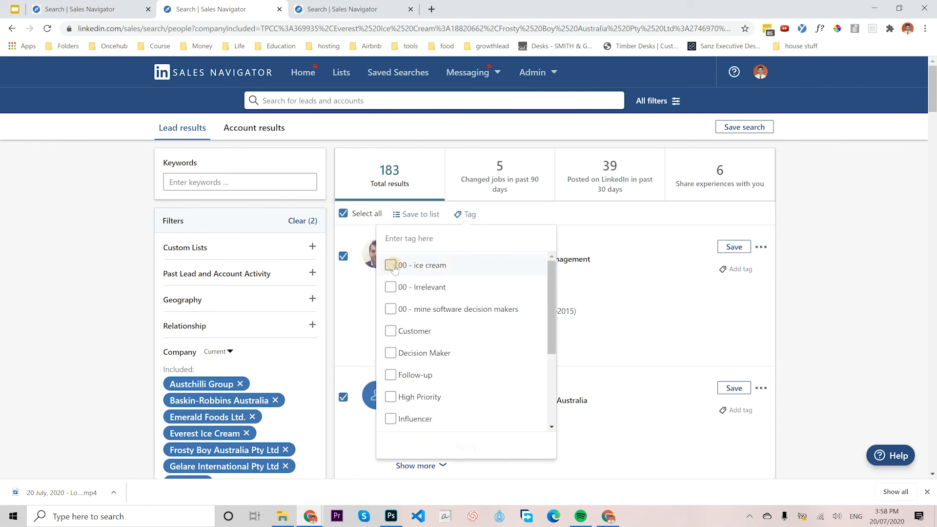
left_click(394, 270)
left_click(459, 445)
Continue to results page 4 and assign "00 - ice cream" to all leads there
scroll(852, 235, "down", 1)
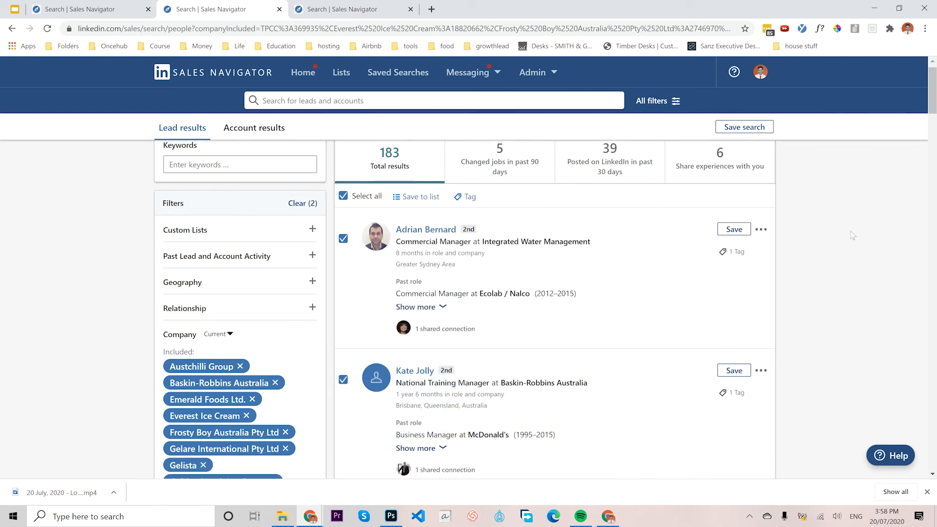
scroll(852, 235, "down", 20)
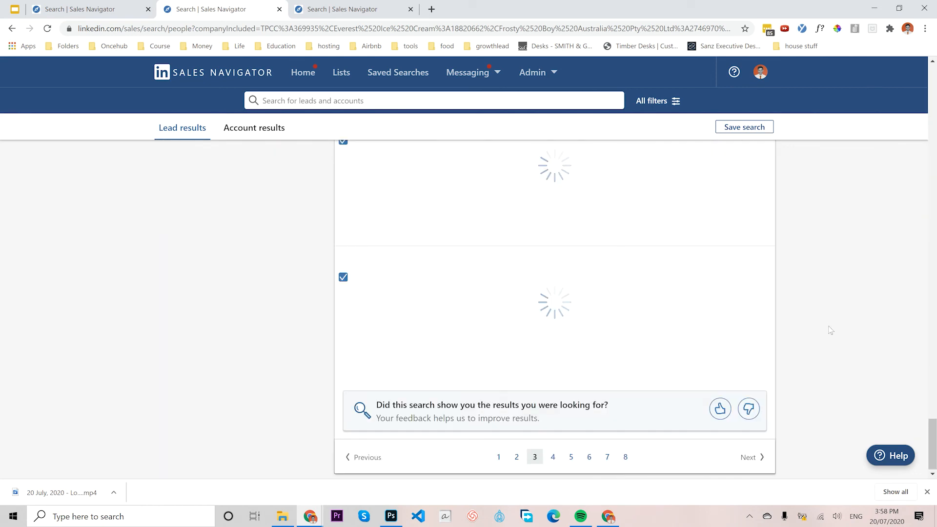
scroll(566, 419, "down", 2)
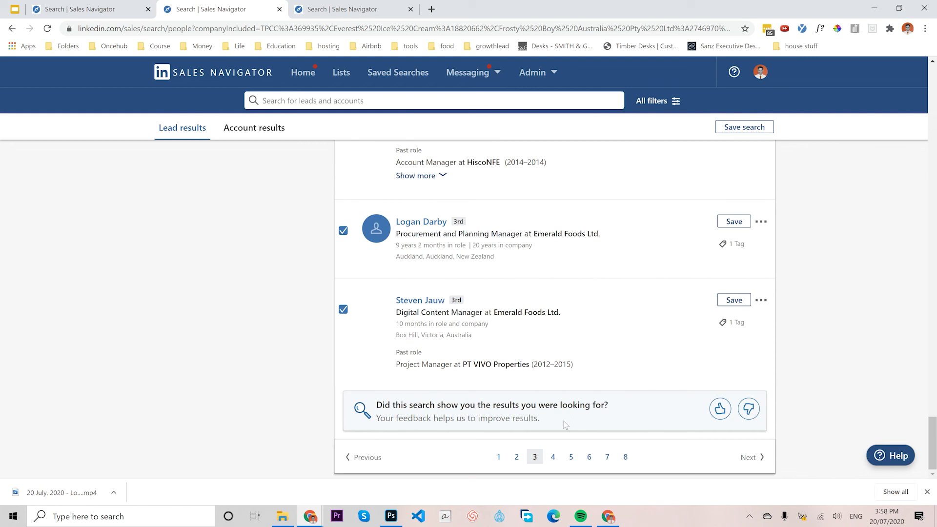
left_click(552, 456)
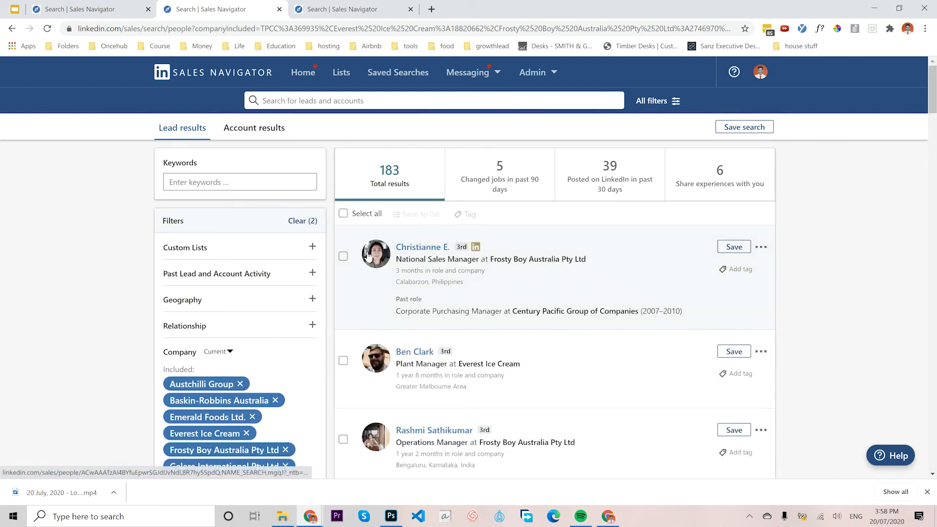
left_click(343, 214)
left_click(469, 215)
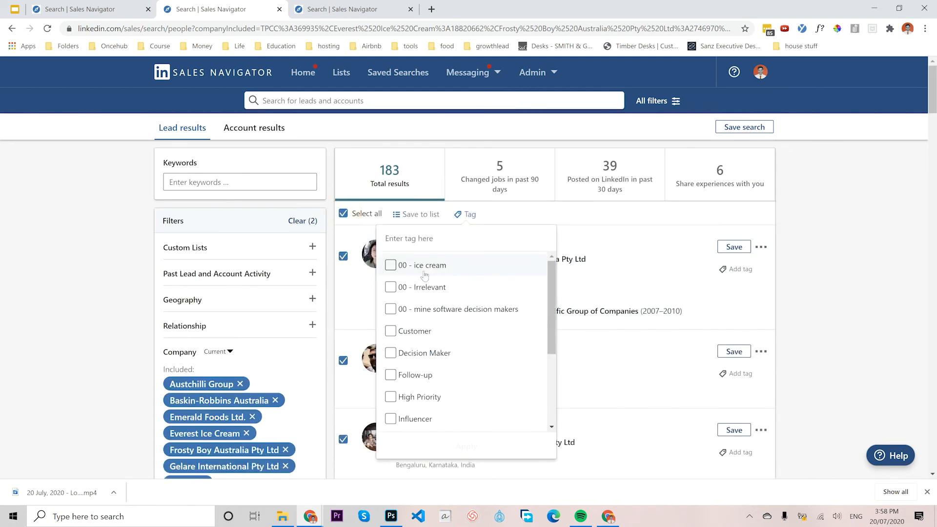
left_click(391, 265)
left_click(483, 446)
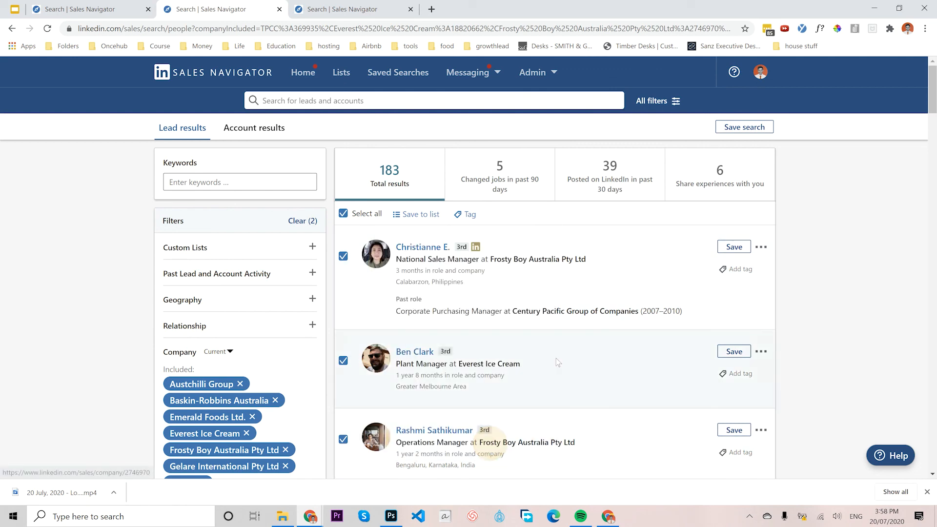
Advance to results page 5 and tag every lead on it with "00 - ice cream"
scroll(555, 358, "down", 6)
scroll(555, 330, "down", 10)
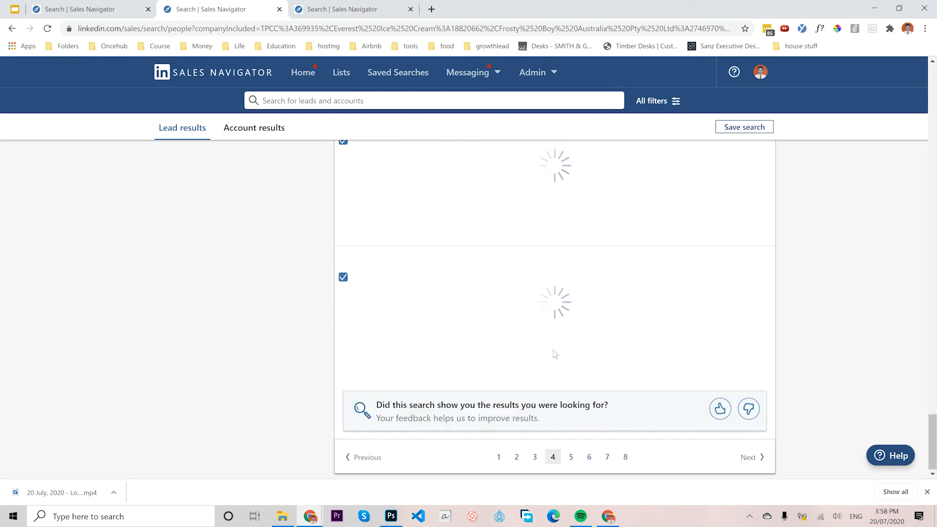
scroll(599, 457, "down", 1)
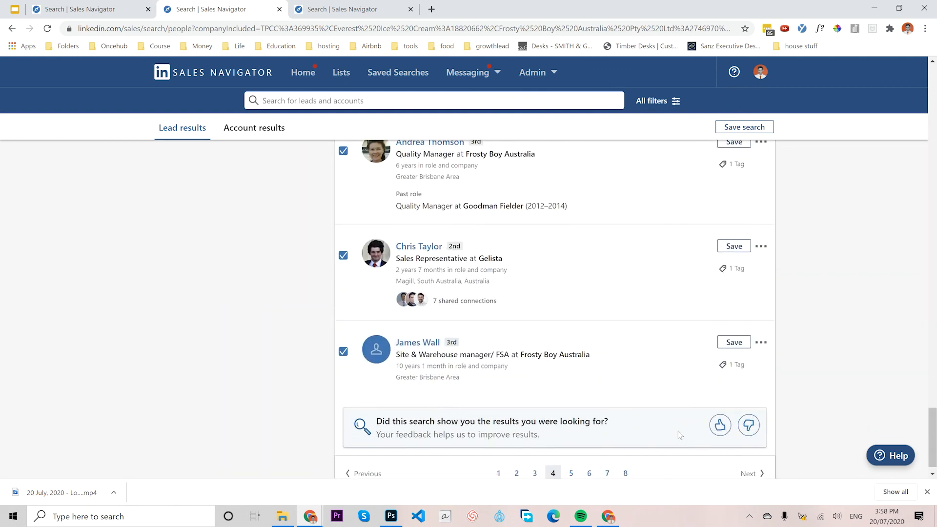
left_click(571, 457)
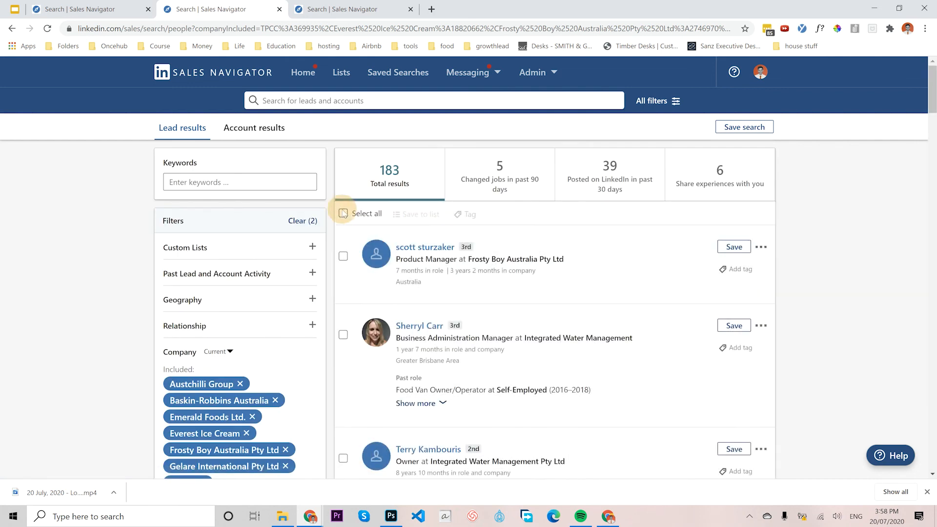
left_click(343, 213)
left_click(467, 214)
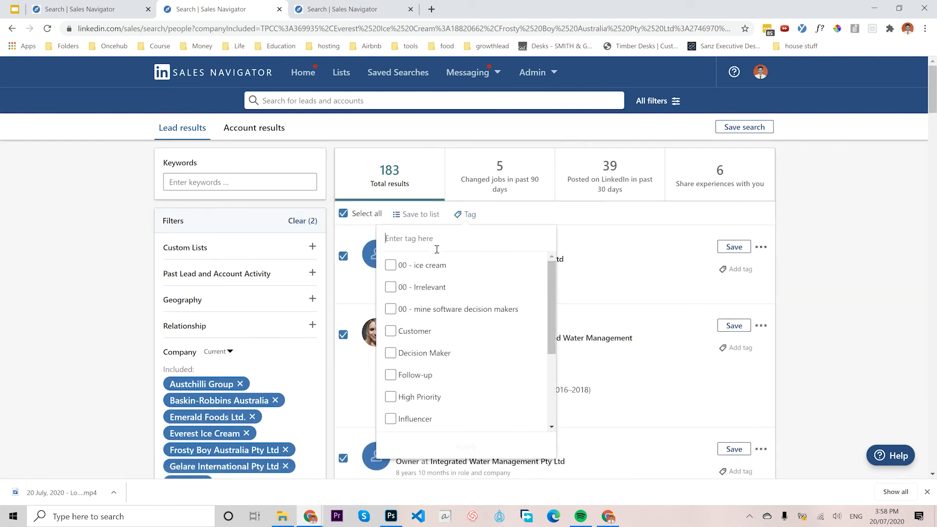
left_click(420, 269)
left_click(446, 446)
Move on to results page 6 and apply the "00 - ice cream" tag to all its leads
scroll(533, 332, "down", 5)
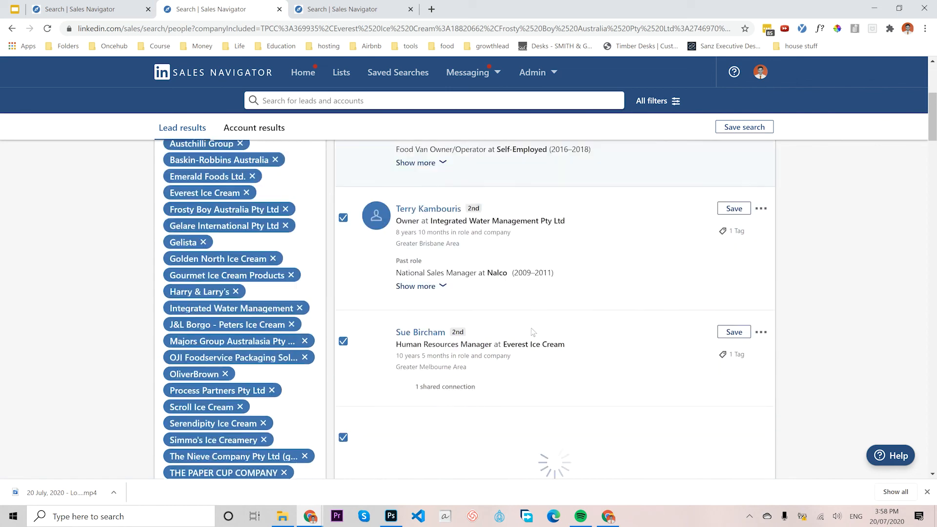
scroll(533, 332, "down", 15)
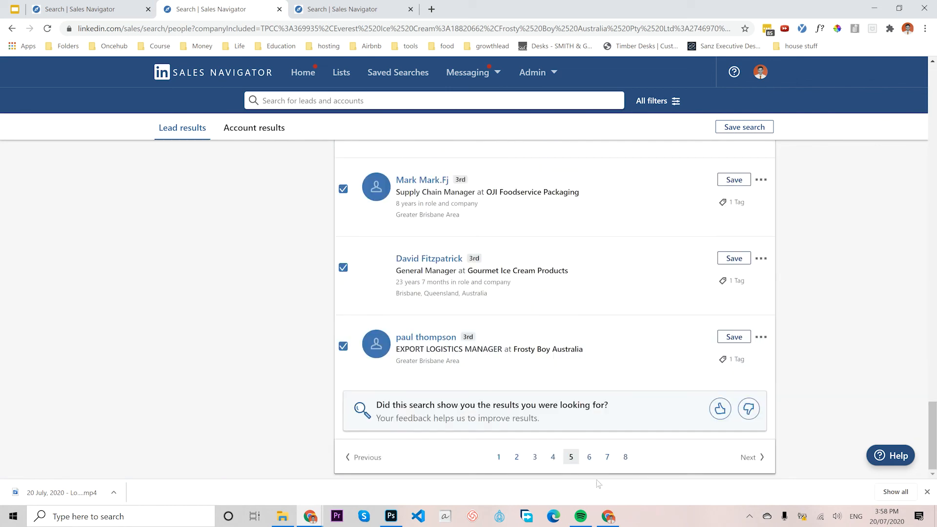
left_click(589, 457)
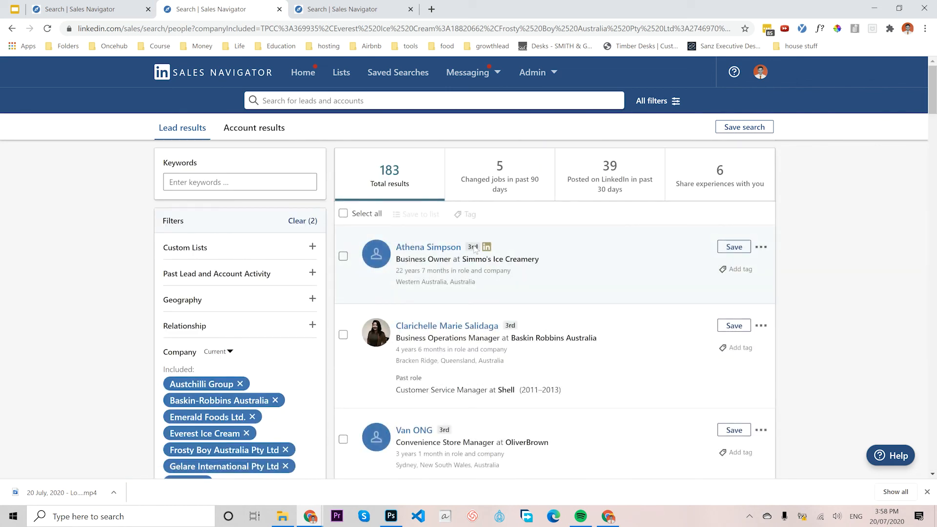
left_click(343, 213)
left_click(469, 215)
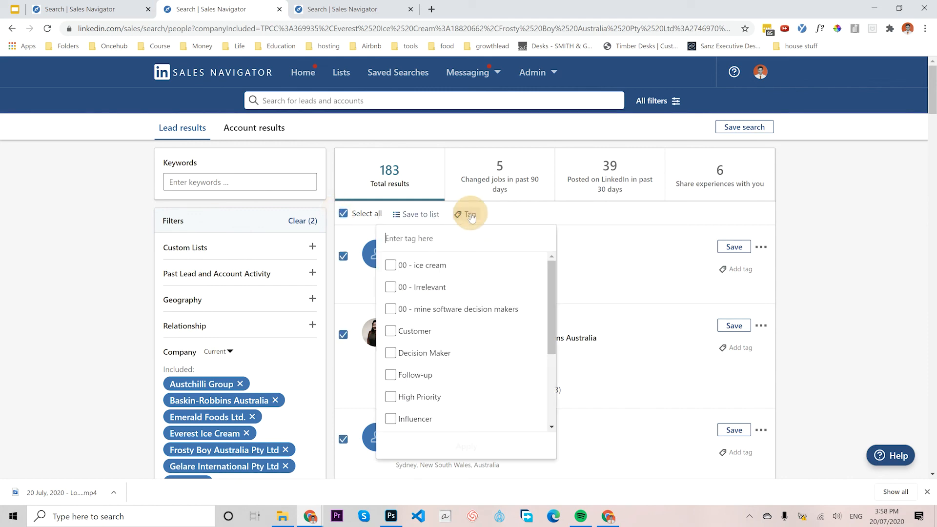
left_click(420, 266)
left_click(466, 447)
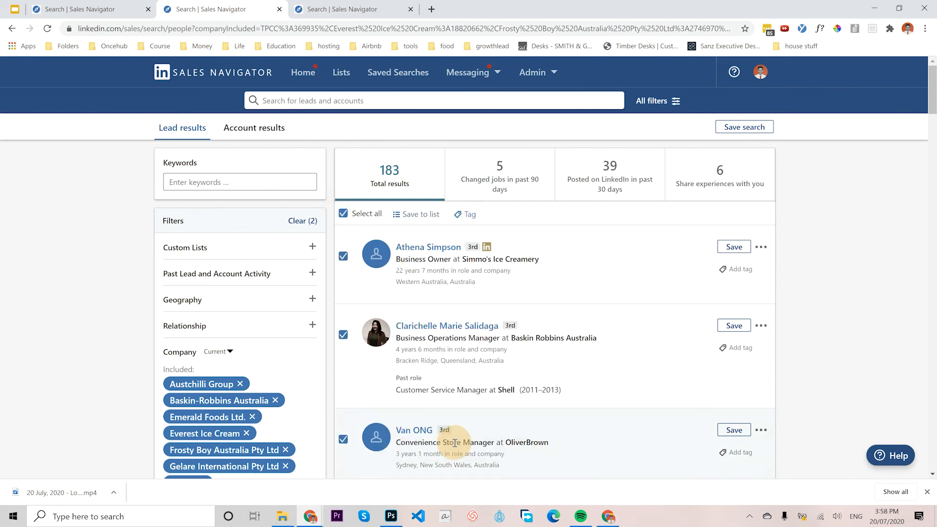
Open results page 7 and tag all selectable leads there with "00 - ice cream"
scroll(580, 307, "down", 4)
scroll(584, 309, "down", 10)
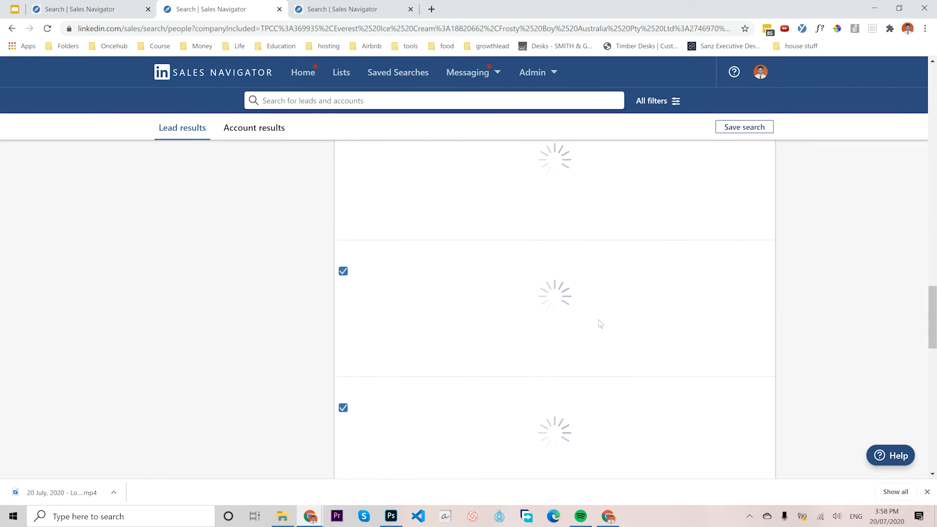
scroll(581, 444, "down", 5)
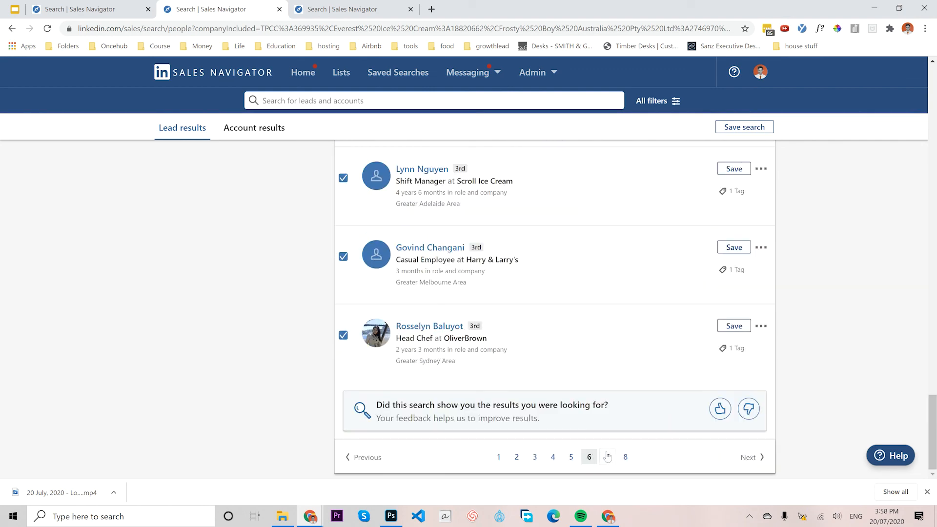
left_click(608, 457)
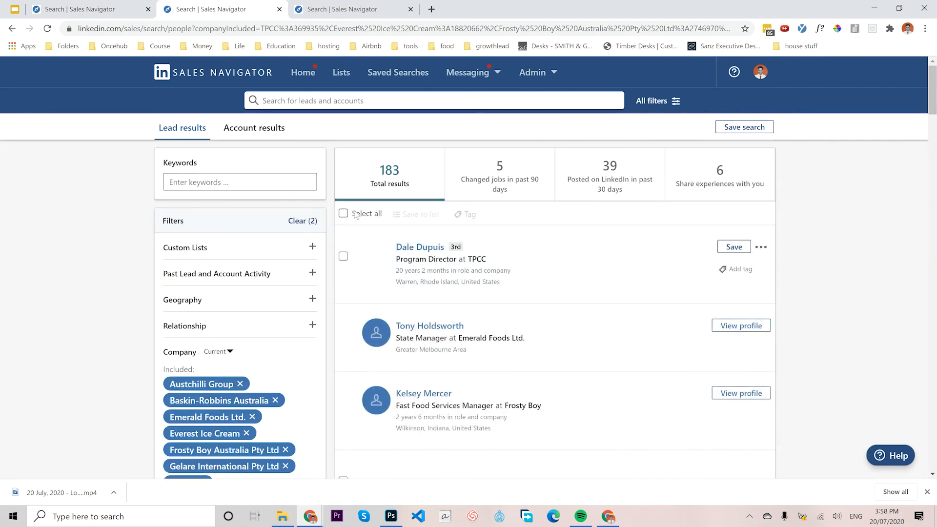
left_click(343, 213)
left_click(466, 214)
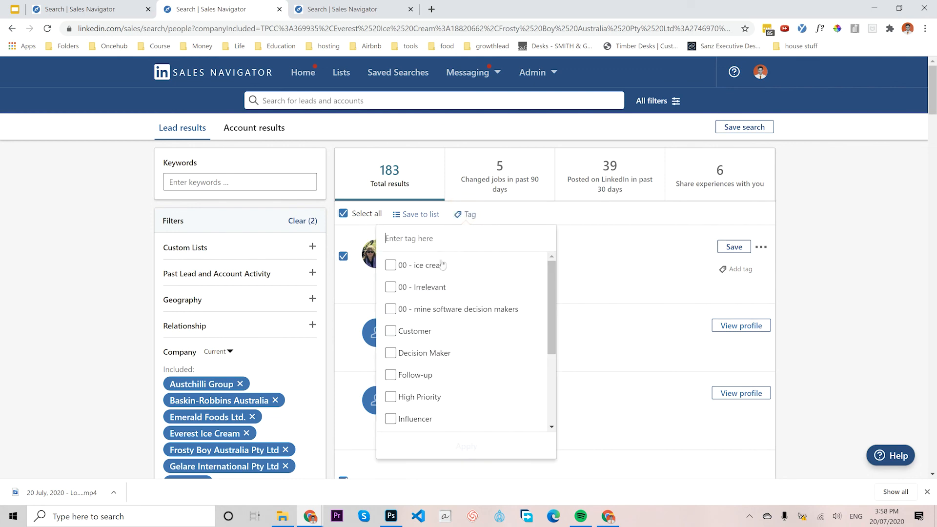
left_click(424, 265)
left_click(467, 446)
Go to the last results page, 8, and tag its selectable leads with "00 - ice cream"
scroll(543, 374, "down", 15)
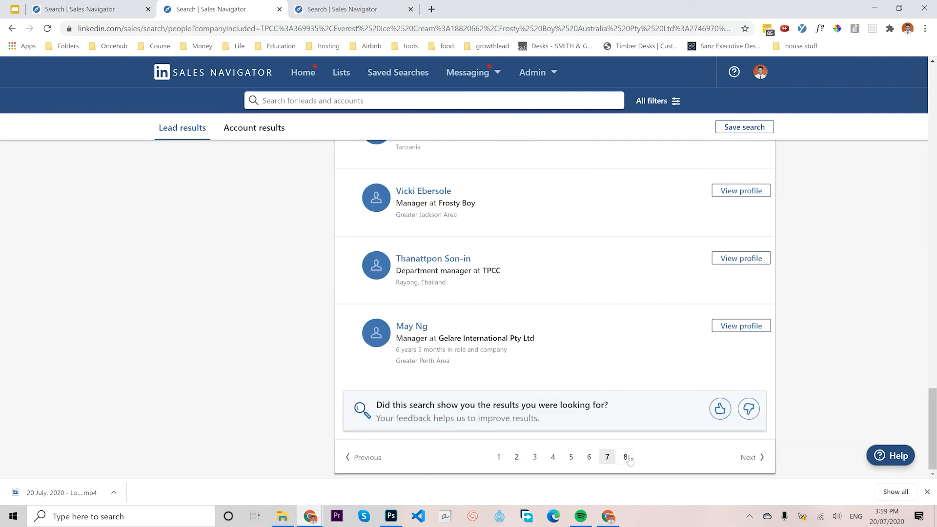
left_click(627, 457)
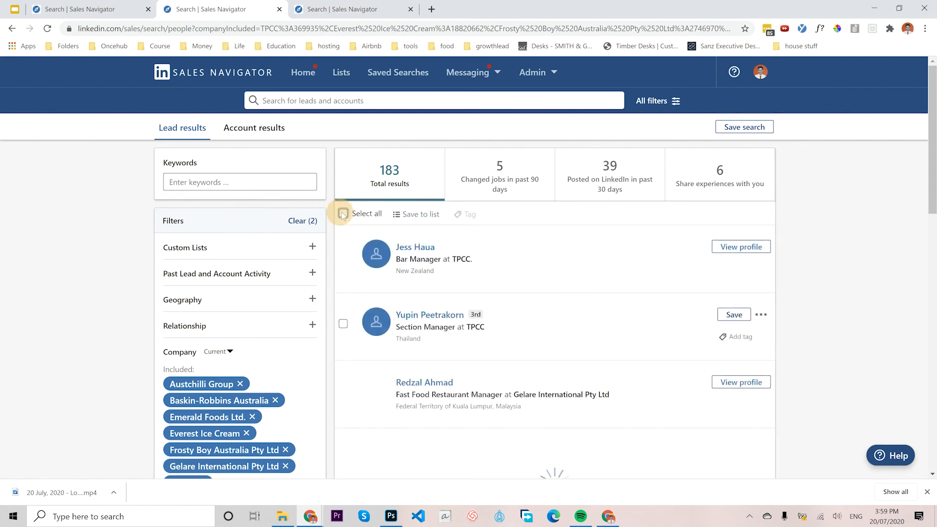
left_click(344, 214)
left_click(466, 215)
left_click(424, 265)
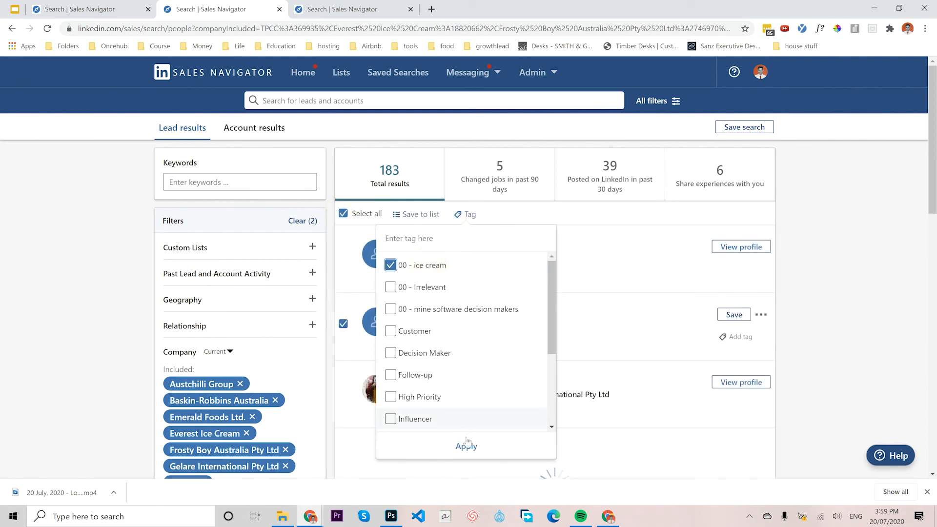
left_click(466, 445)
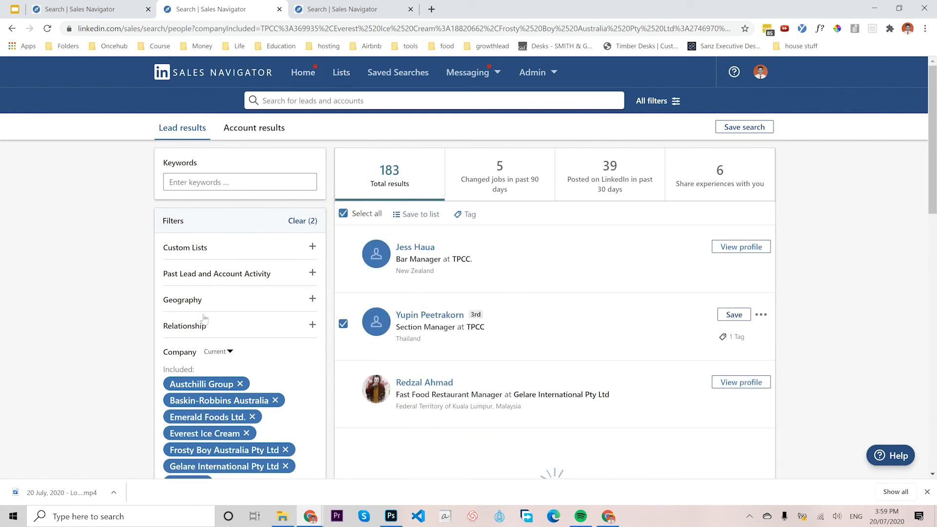
Switch to the other employee search, starting with Altimate Foods, check its available tags and reload the page to refresh them
left_click(331, 14)
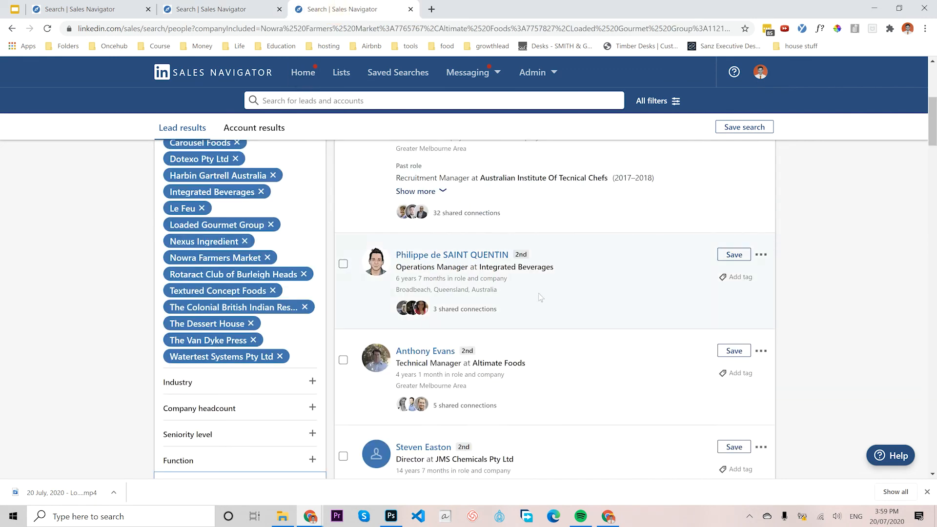
scroll(540, 297, "up", 5)
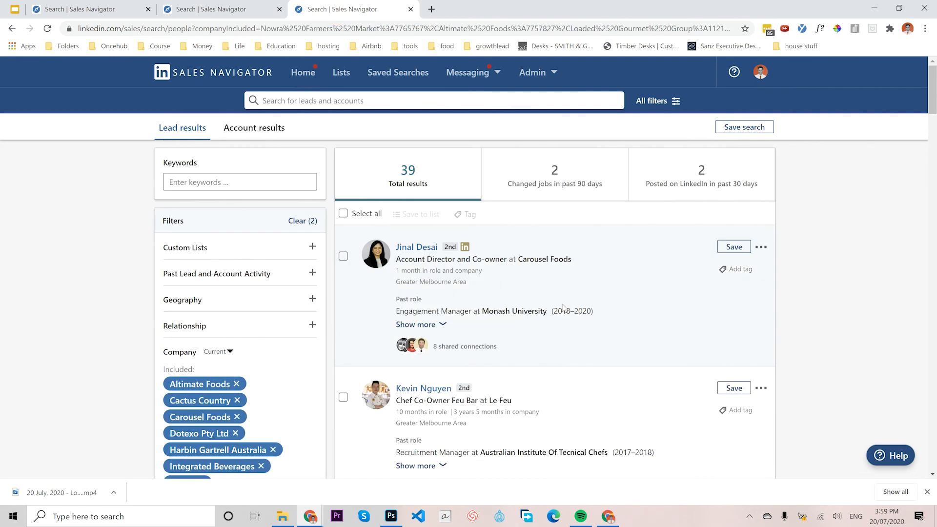
left_click(353, 216)
left_click(466, 215)
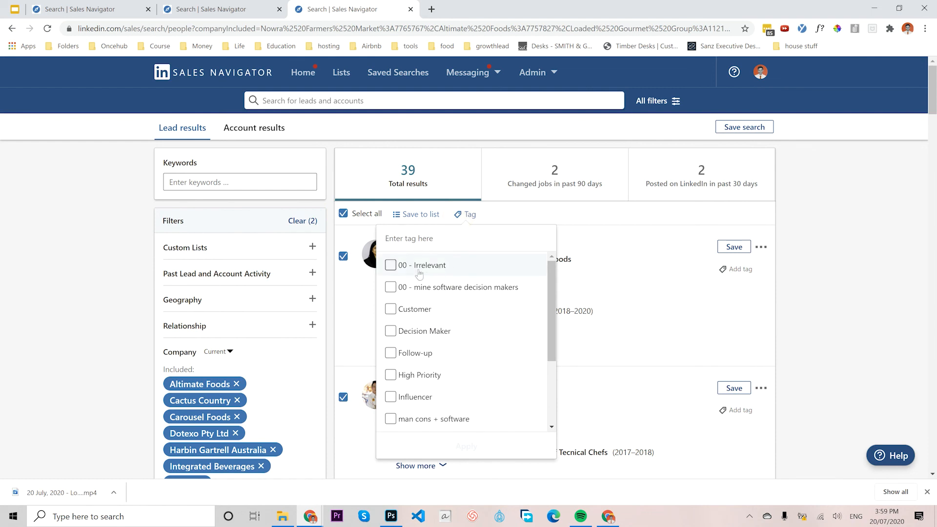
left_click(847, 199)
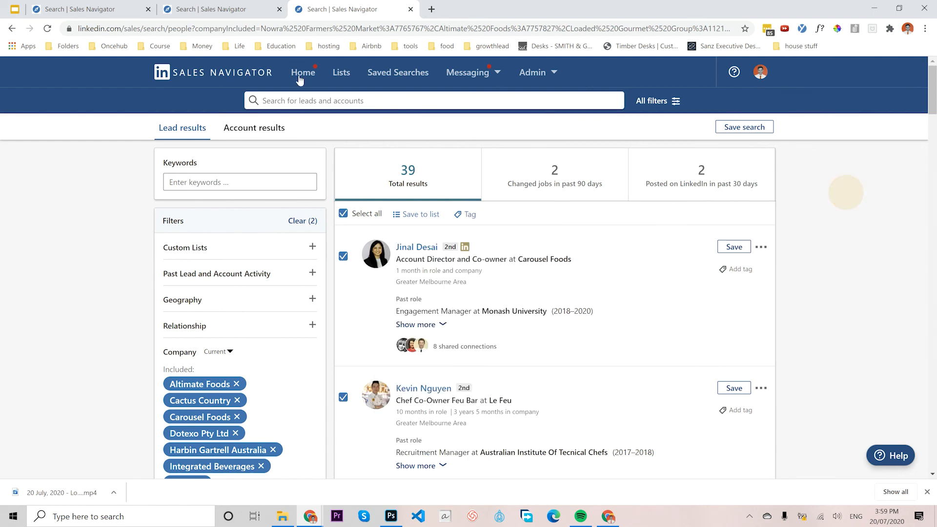
left_click(47, 30)
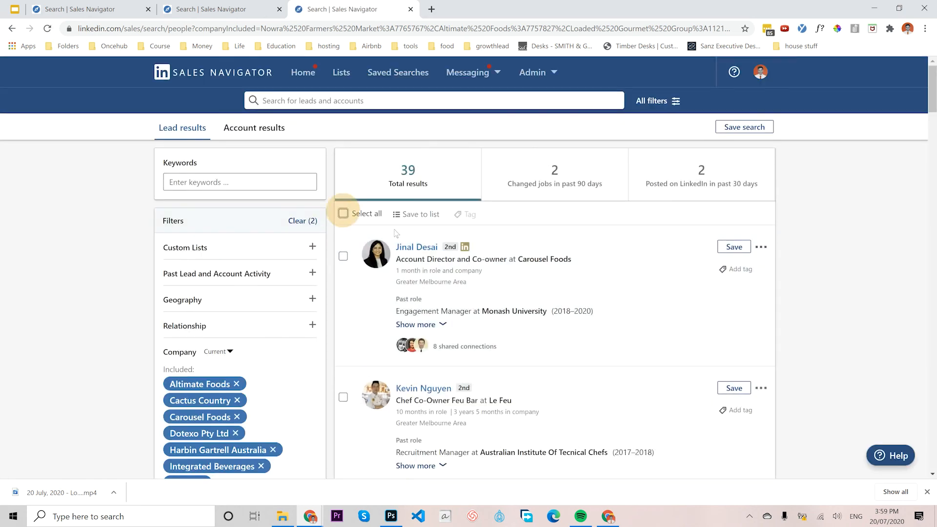
Tag all leads on the first page of this second employee search with "00 - ice cream"
left_click(343, 213)
left_click(466, 214)
left_click(390, 265)
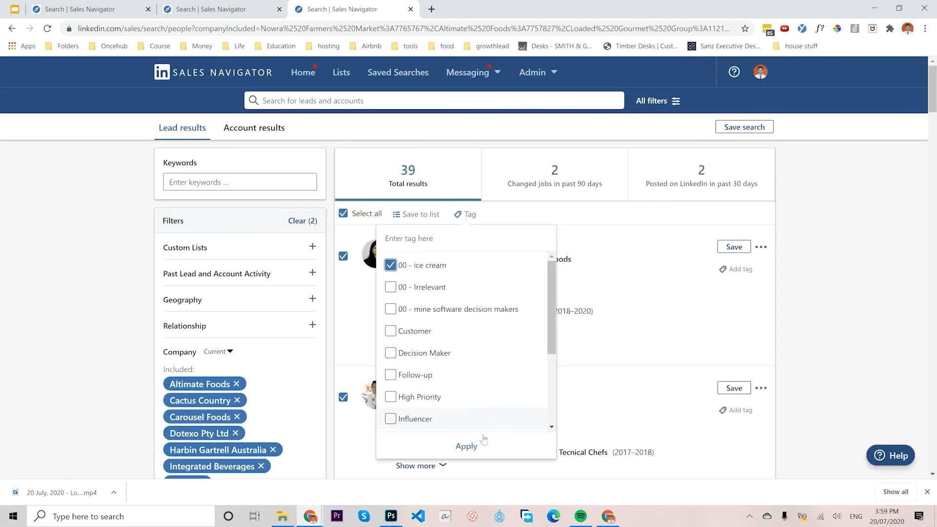
left_click(466, 446)
Go to page 2 of the second employee search and tag all of its leads with "00 - ice cream"
scroll(556, 361, "down", 20)
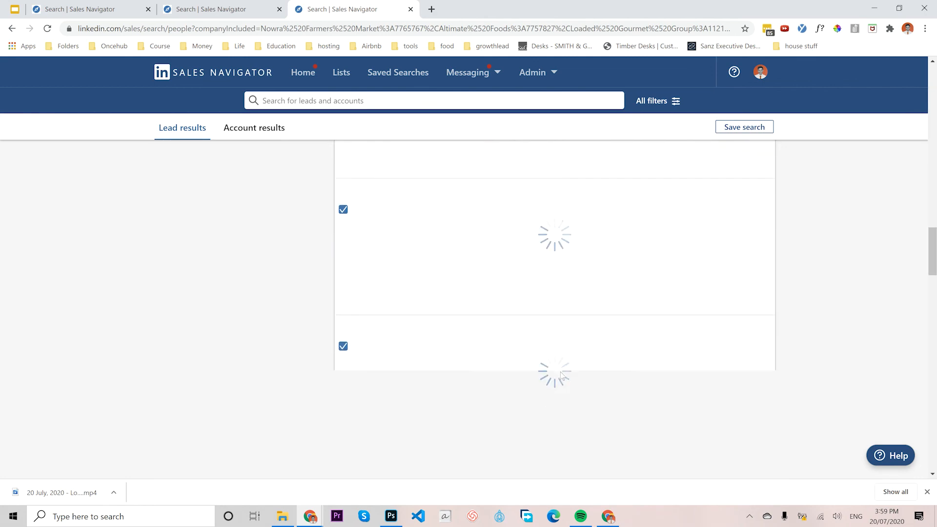
scroll(566, 385, "down", 10)
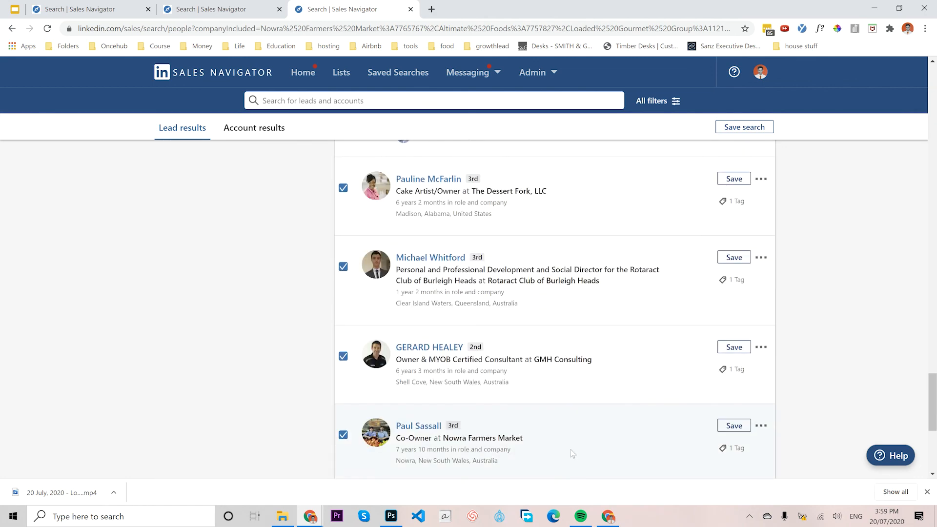
scroll(570, 450, "down", 5)
left_click(570, 453)
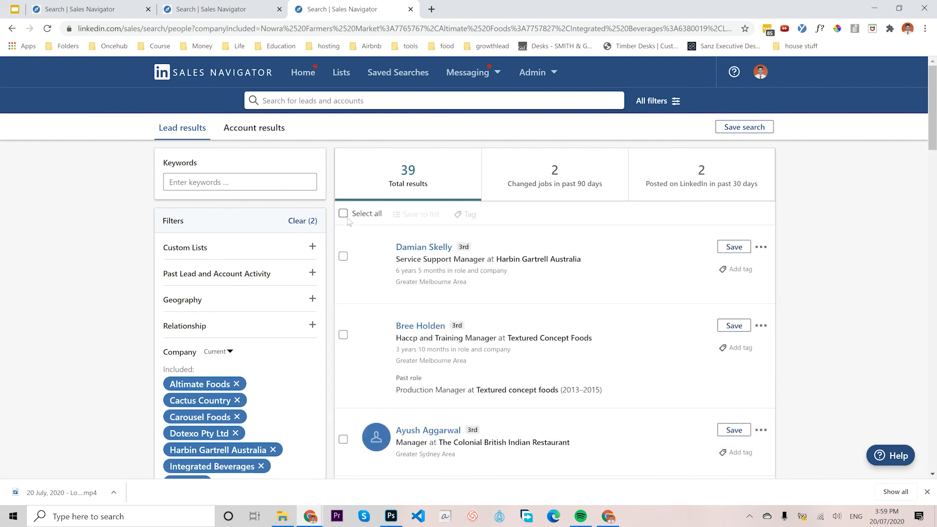
left_click(344, 214)
left_click(469, 214)
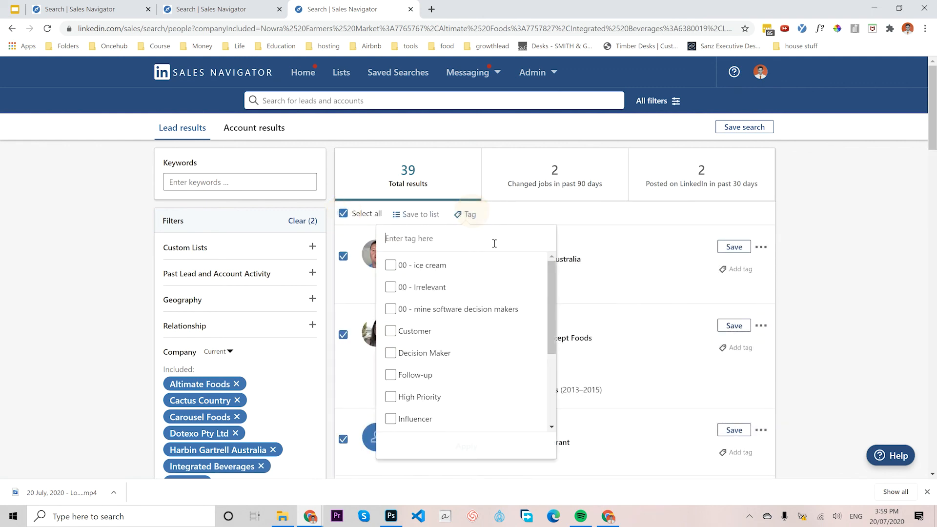
left_click(424, 274)
left_click(467, 445)
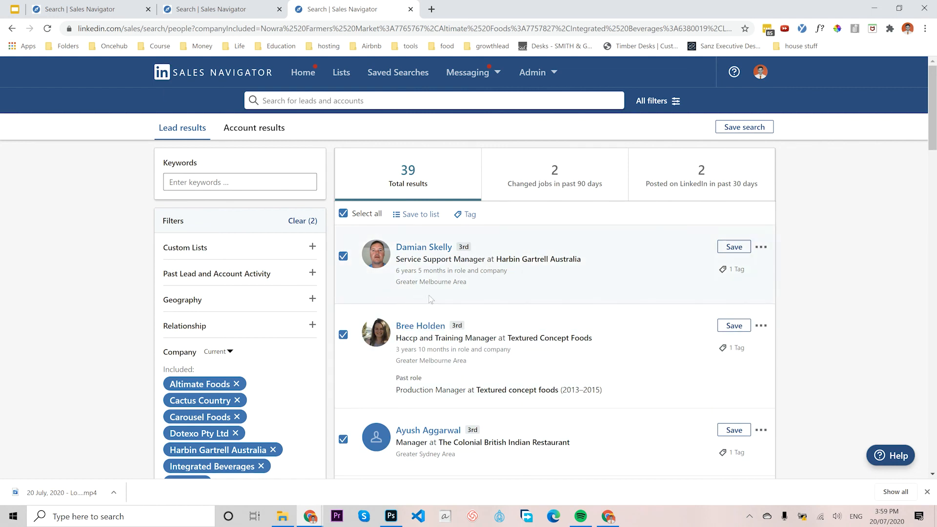
Switch to the Google Slides presentation and review steps 4 and 5 on the "Company/account searches" slide
left_click(15, 8)
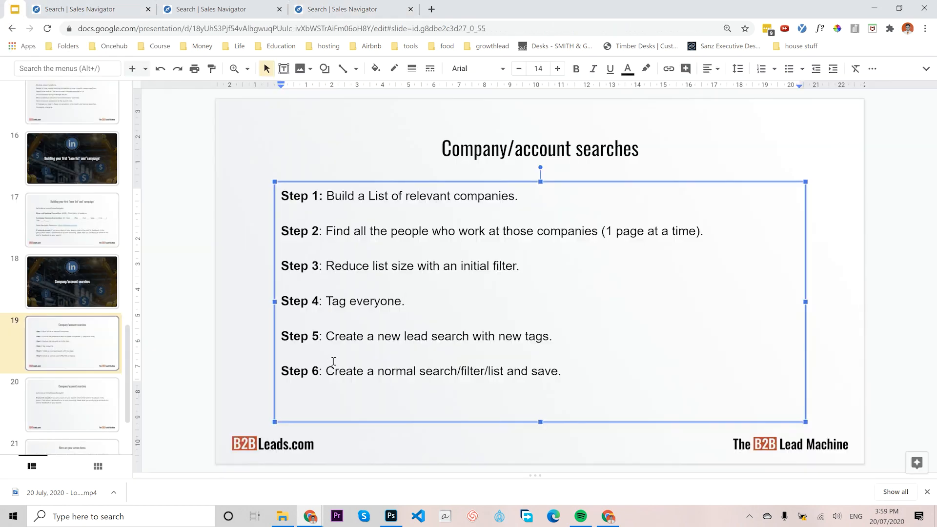
left_click_drag(406, 300, 281, 300)
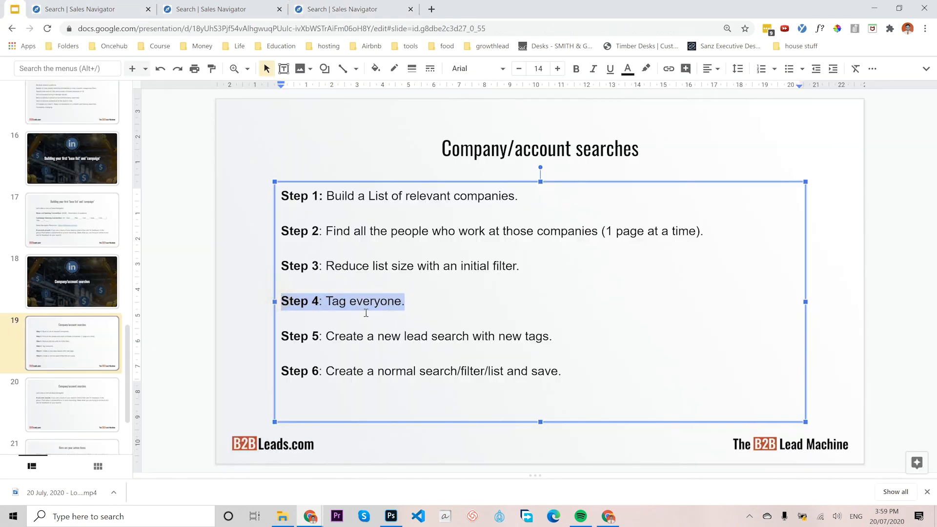
left_click(364, 316)
left_click(343, 335)
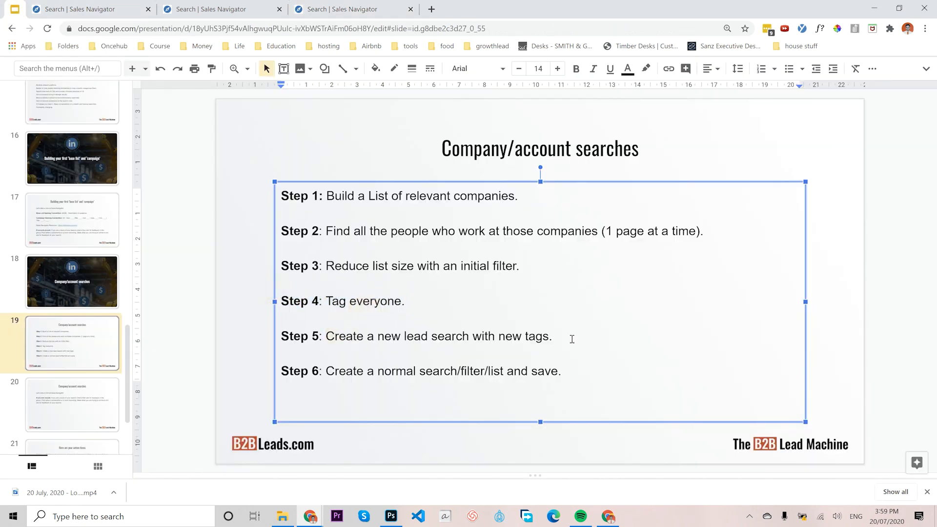
left_click_drag(569, 334, 337, 336)
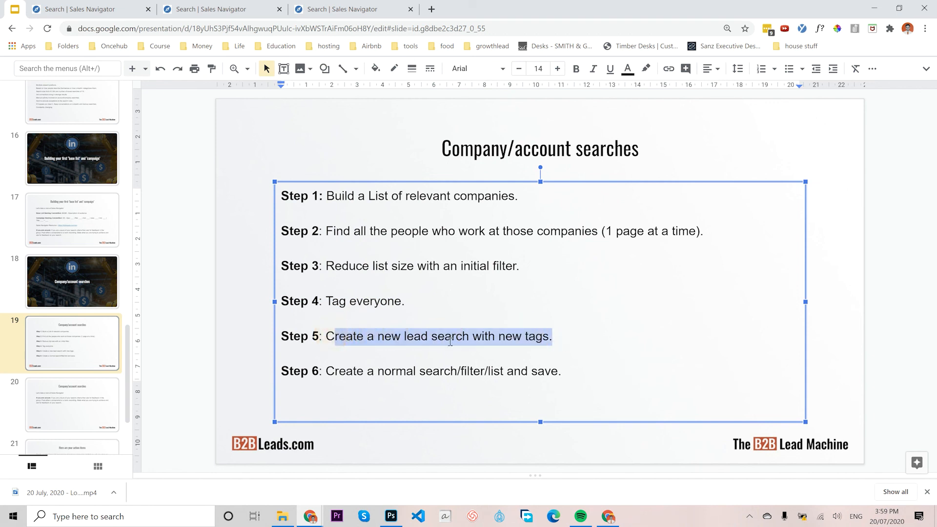
left_click(461, 337)
double_click(415, 336)
double_click(509, 337)
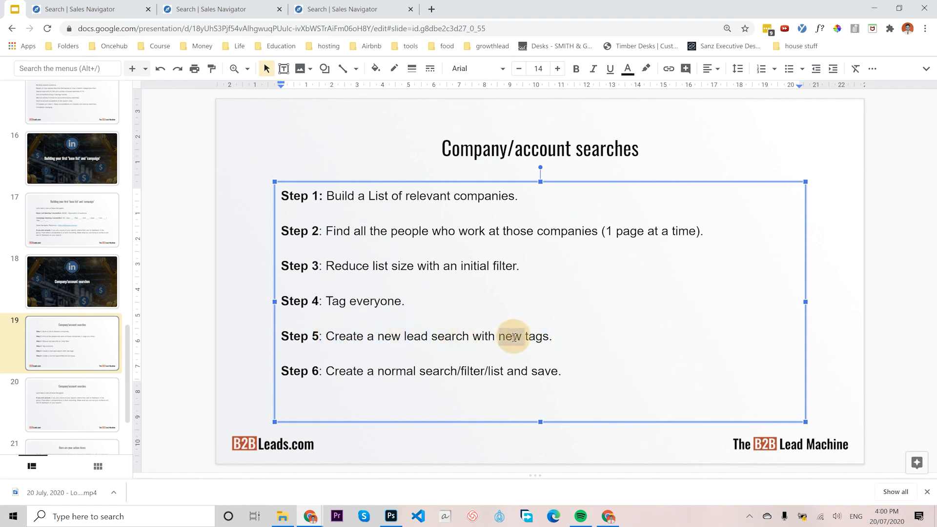
left_click_drag(555, 336, 282, 336)
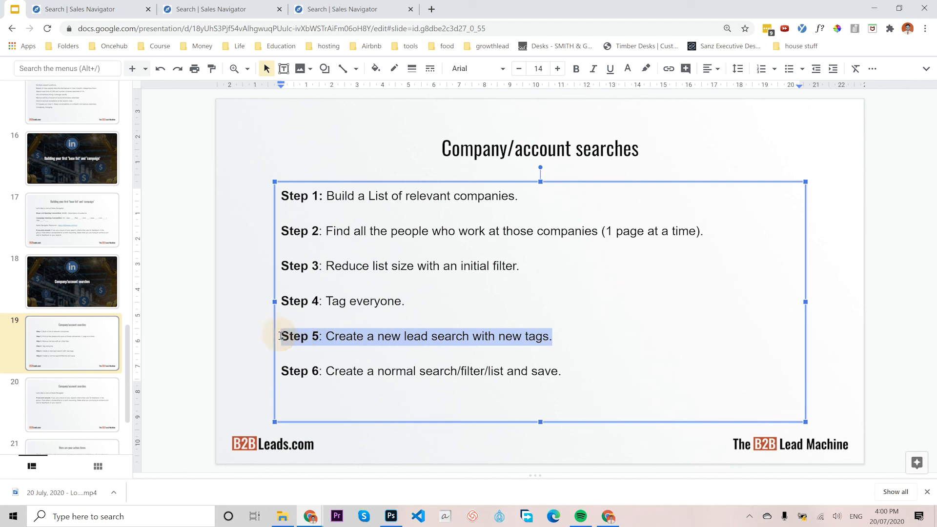
Return to the Sales Navigator account search, show its lead results and filter them by the tag "00 - ice cream"
left_click(87, 17)
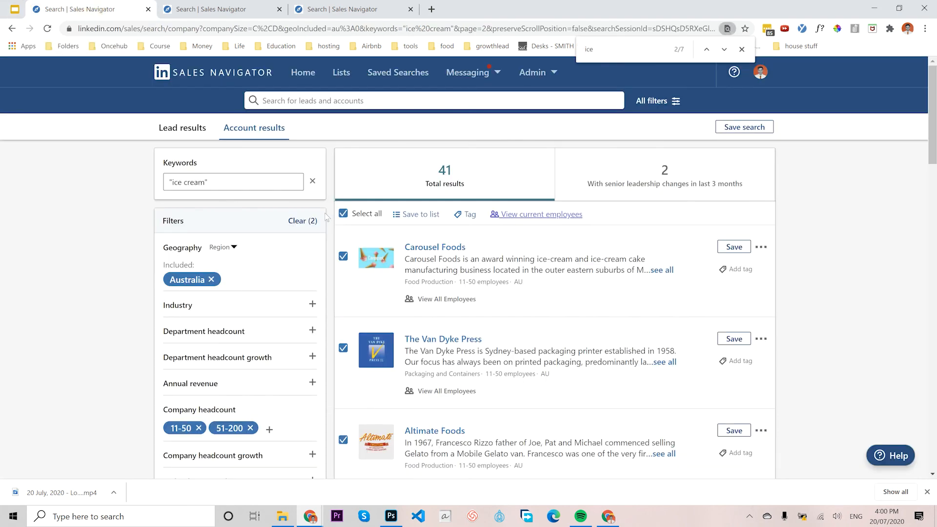
scroll(347, 338, "down", 16)
scroll(466, 322, "up", 16)
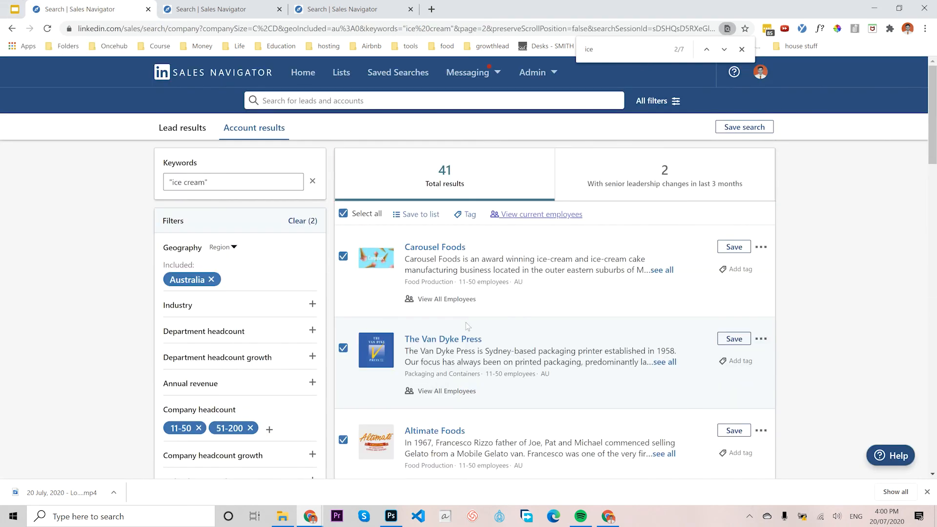
left_click(182, 128)
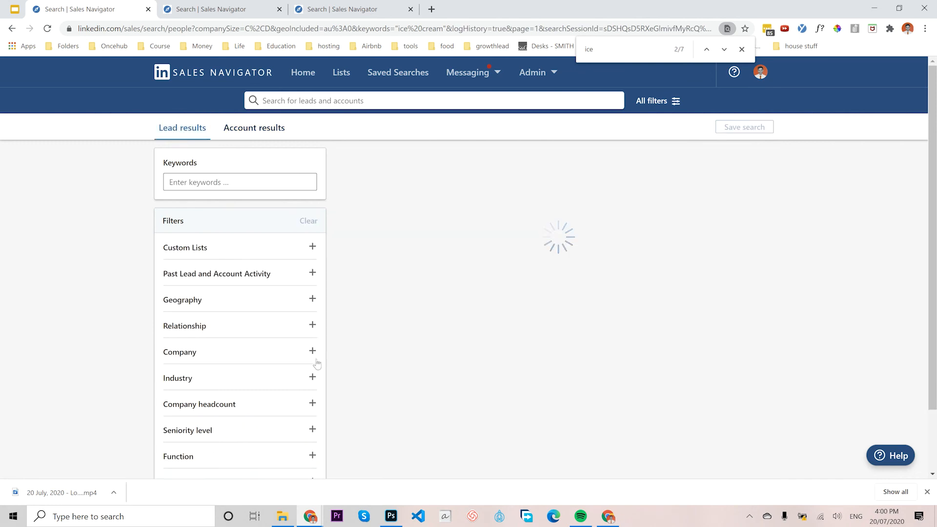
scroll(269, 295, "down", 5)
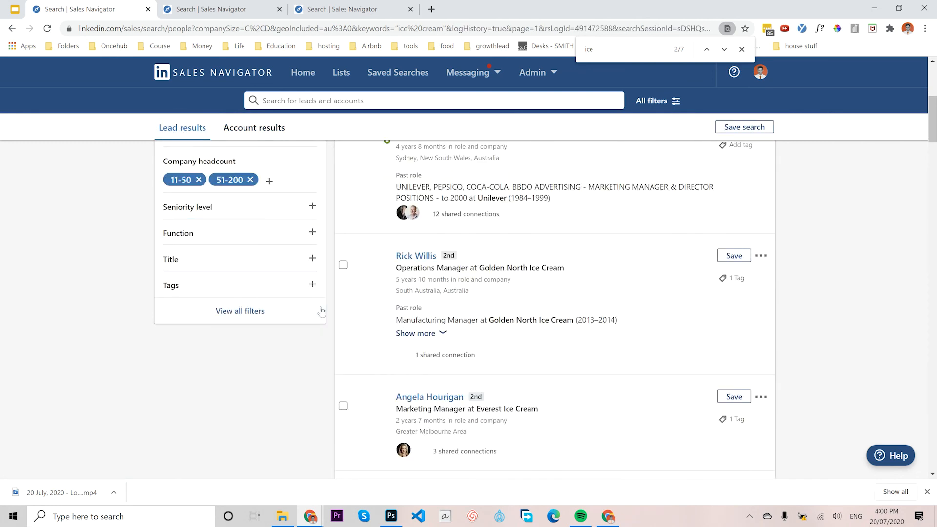
scroll(269, 295, "up", 4)
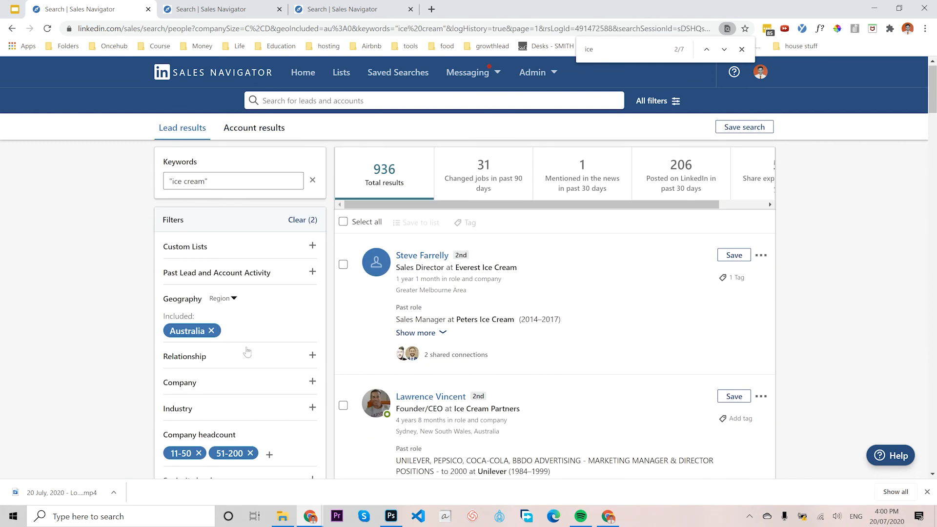
scroll(244, 318, "down", 8)
scroll(230, 244, "up", 5)
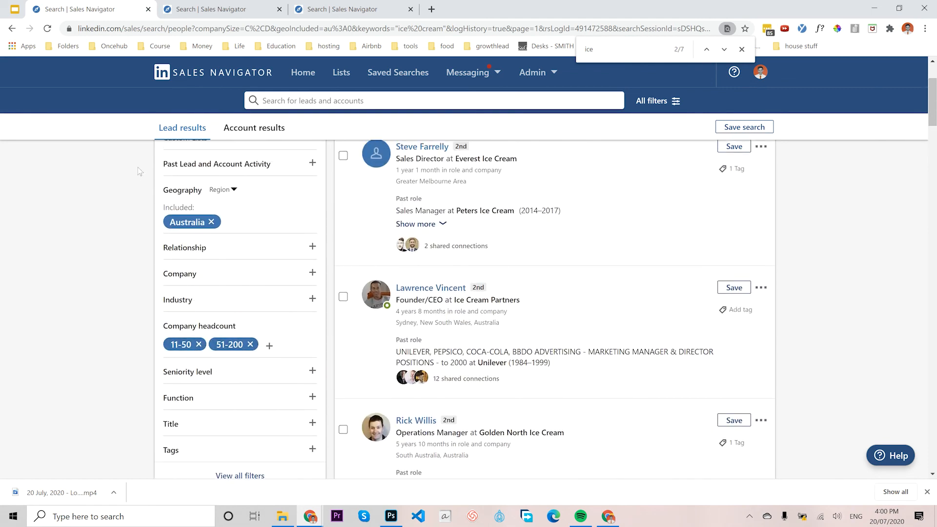
scroll(136, 273, "down", 3)
left_click(199, 288)
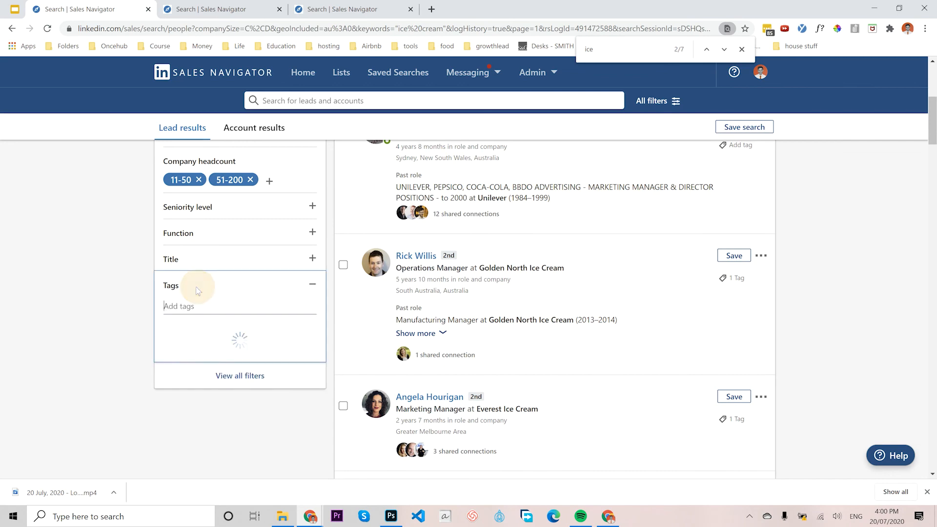
left_click(185, 361)
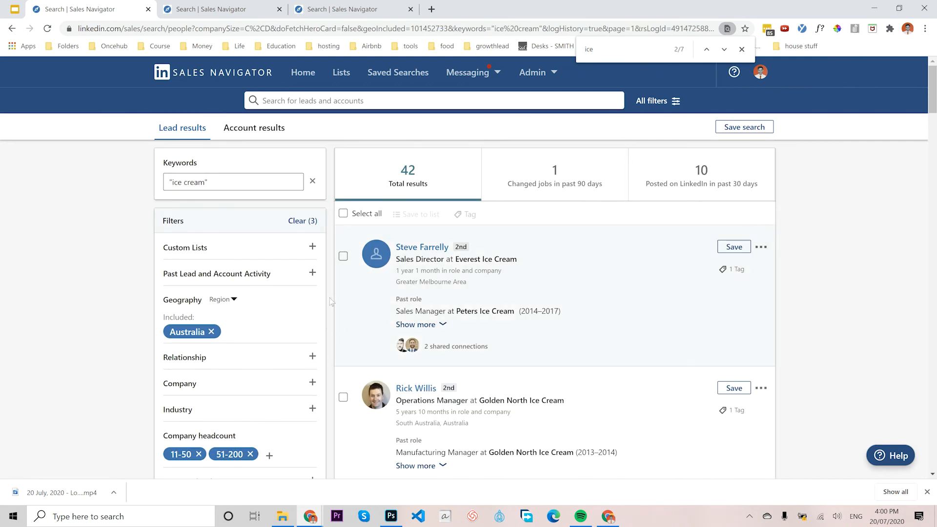
Remove the 11-50 and 51-200 company headcount filters and the Australia geography filter, keeping the tag filter
left_click(200, 455)
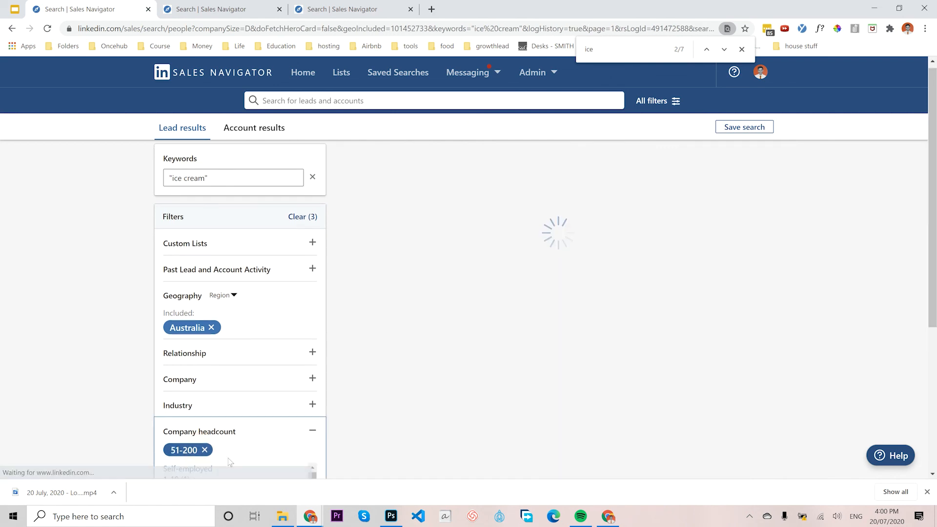
scroll(208, 328, "down", 4)
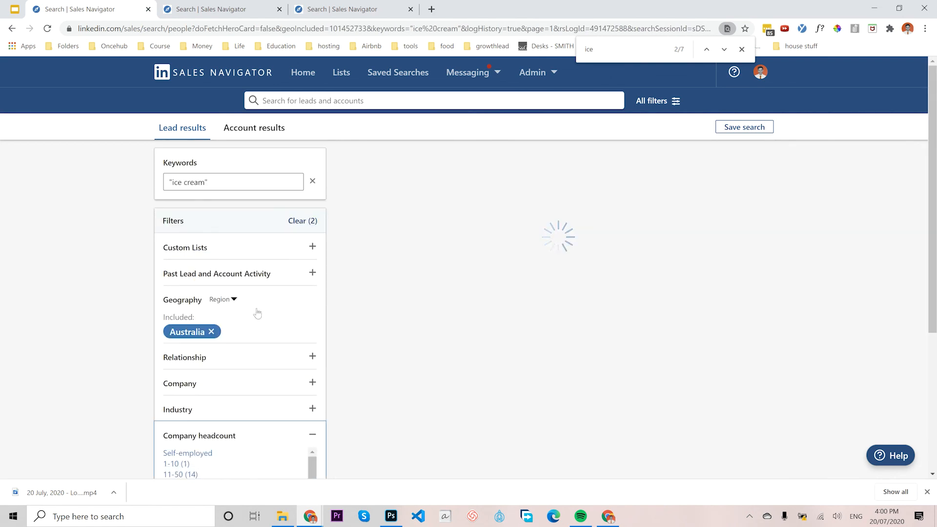
mouse_move(210, 330)
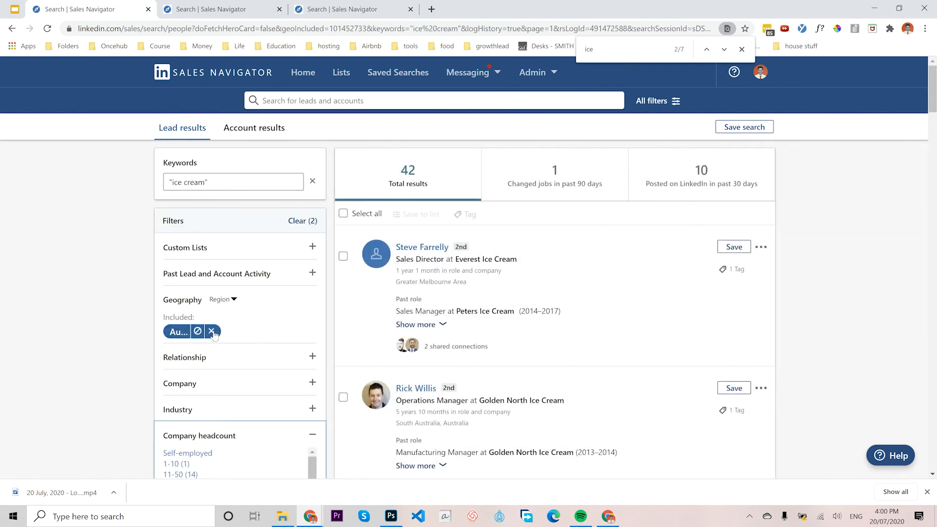
left_click(211, 332)
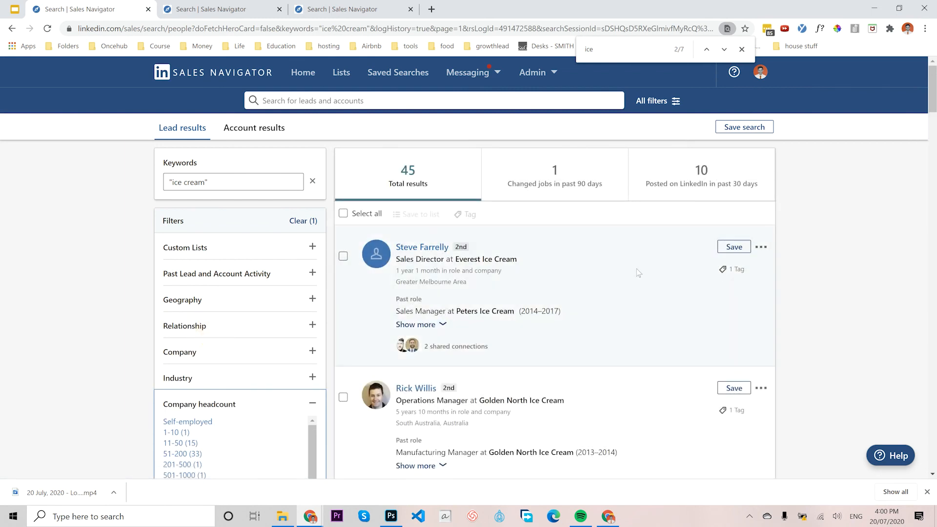
scroll(234, 307, "down", 8)
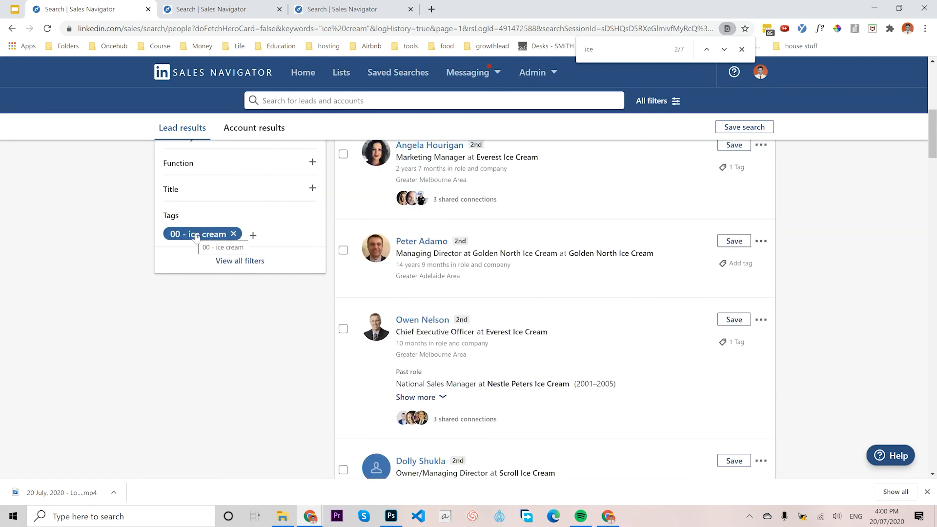
scroll(344, 235, "up", 8)
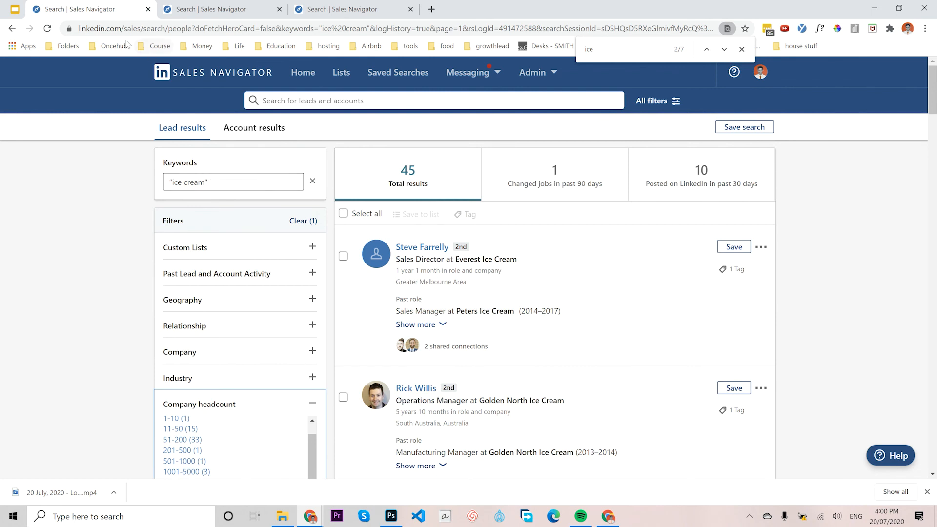
Reload the lead search, clear the "ice cream" keyword and look through the leads listed for the tag
left_click(47, 30)
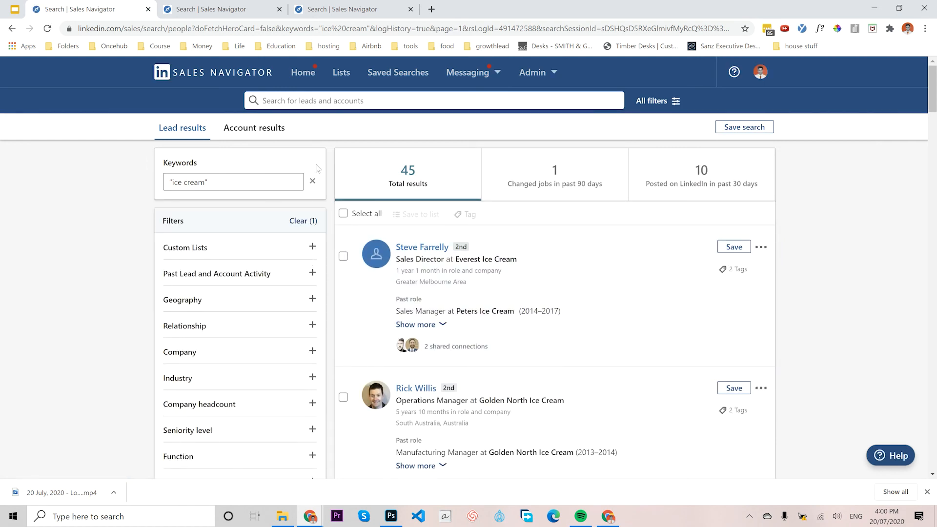
left_click(226, 182)
left_click(312, 181)
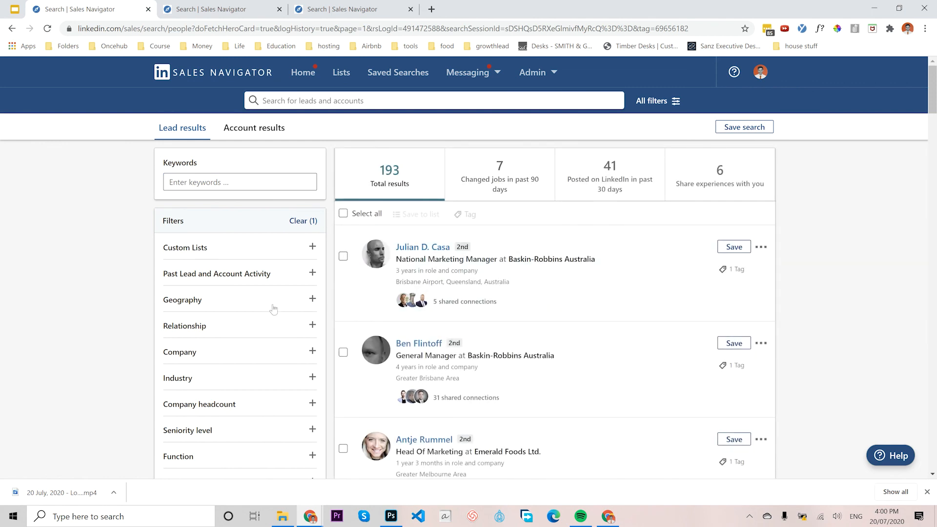
scroll(262, 306, "down", 5)
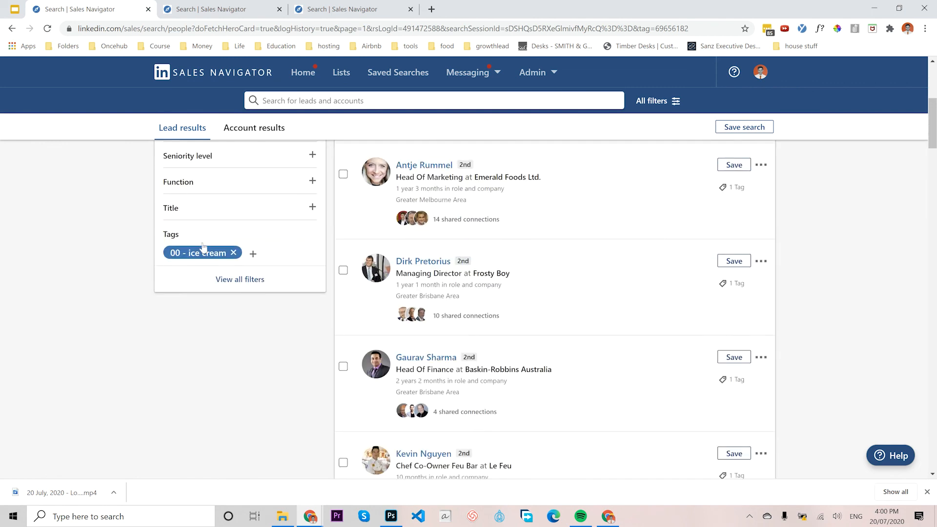
scroll(537, 274, "up", 5)
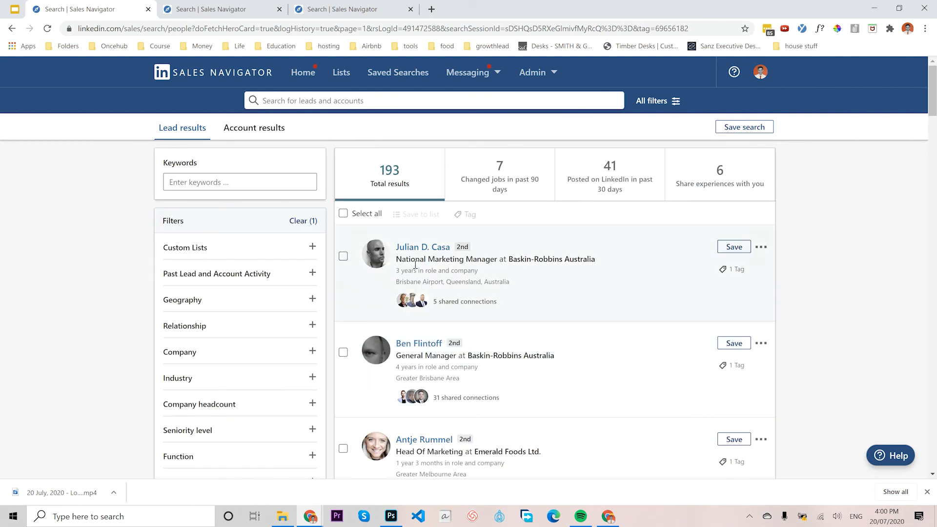
scroll(541, 302, "down", 6)
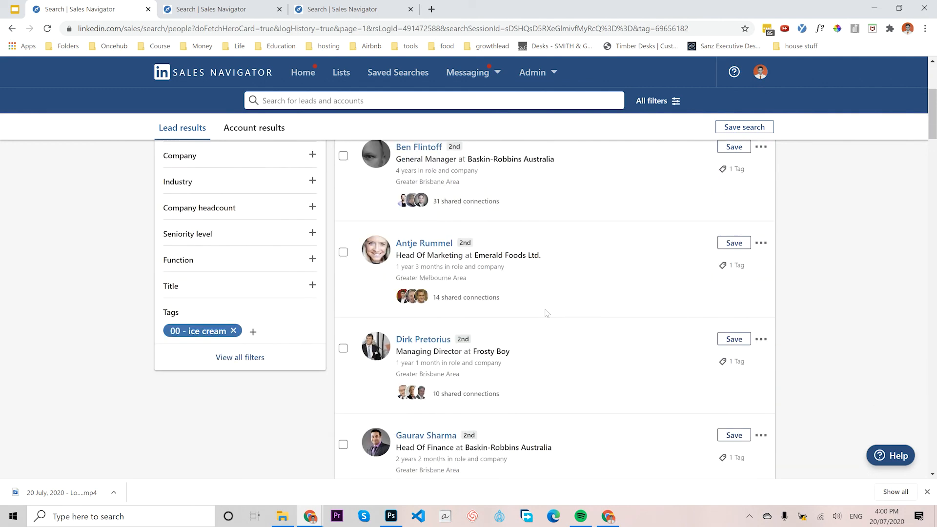
scroll(529, 274, "down", 2)
scroll(527, 280, "up", 10)
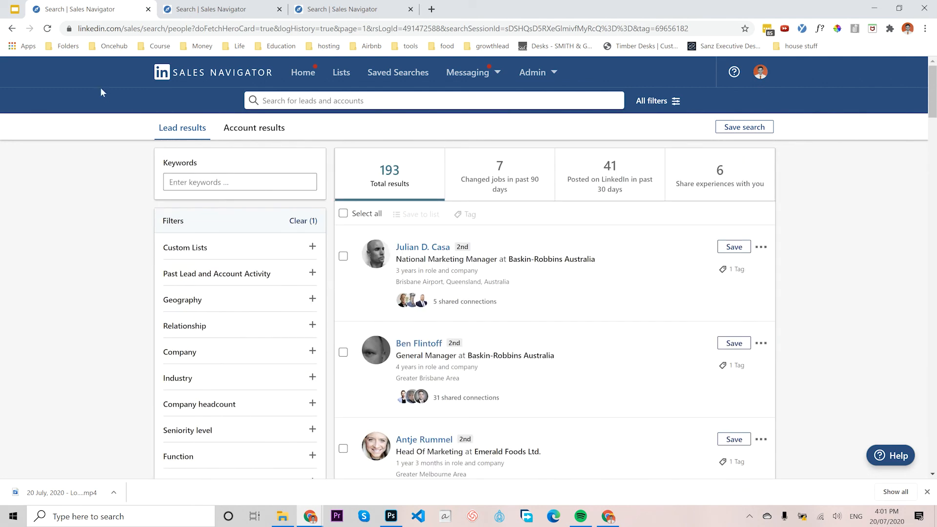
Switch to the Google Slides presentation and review steps 5 and 6 on the "Company/account searches" slide
left_click(15, 9)
double_click(342, 337)
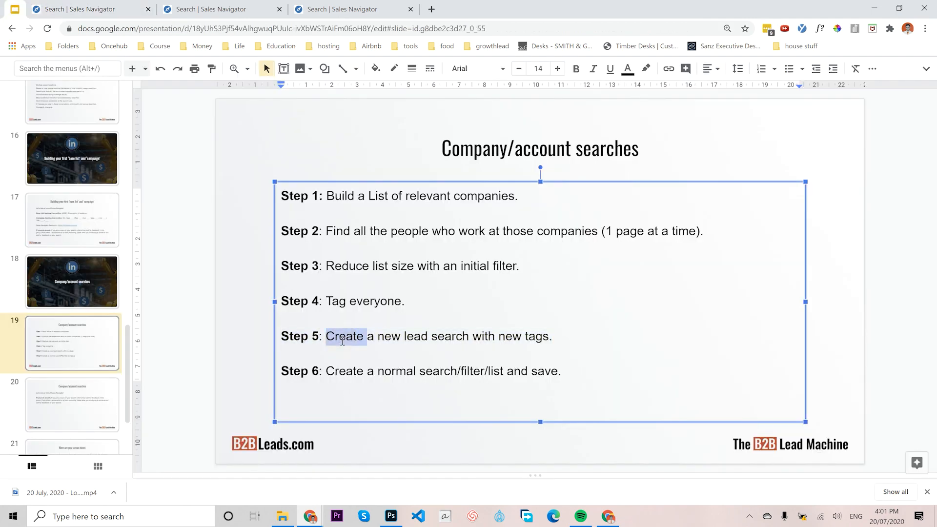
left_click(375, 373)
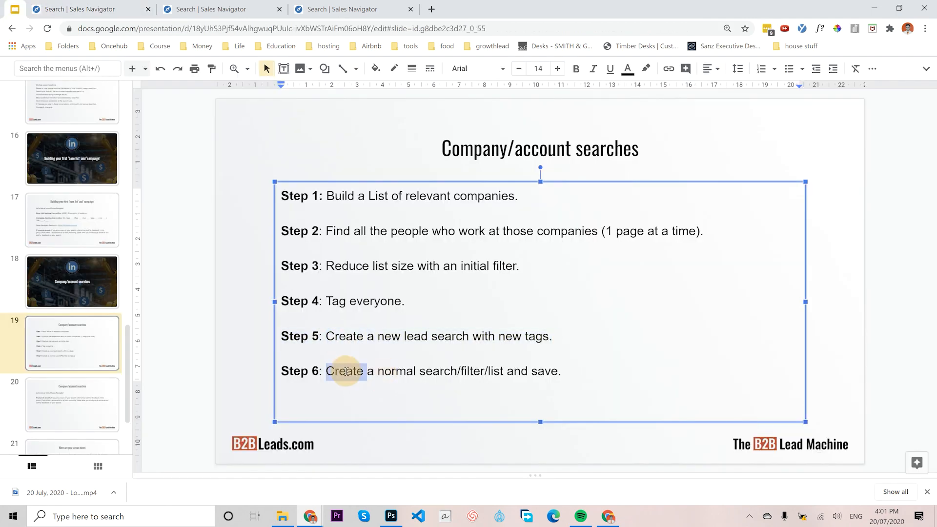
triple_click(333, 370)
left_click(356, 371)
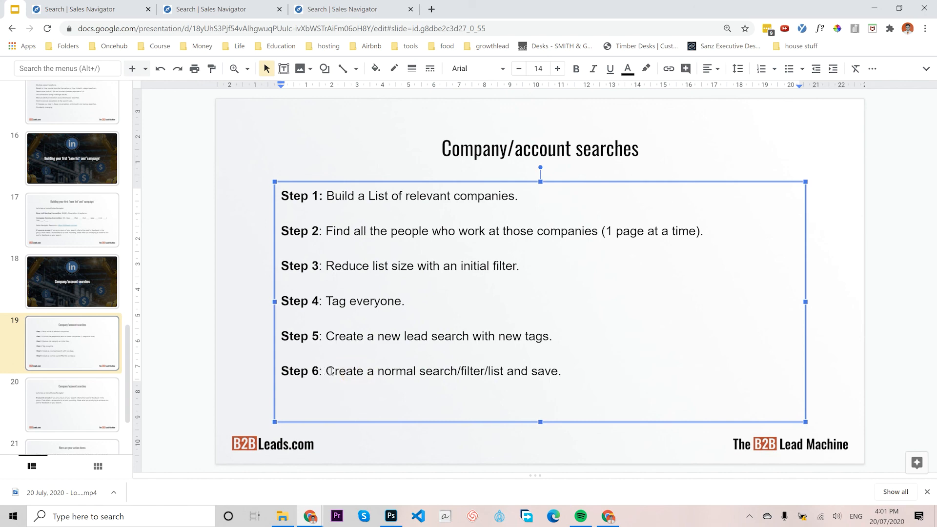
left_click(337, 372)
left_click_drag(336, 371, 558, 371)
Return to the tagged lead search in Sales Navigator, add the current title filter "owner" and look over the leads
left_click(98, 14)
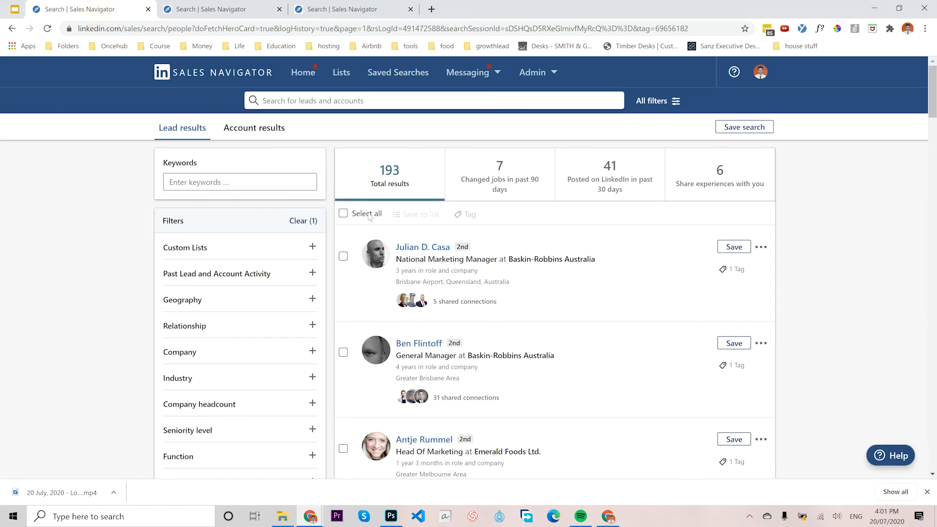
scroll(266, 253, "down", 3)
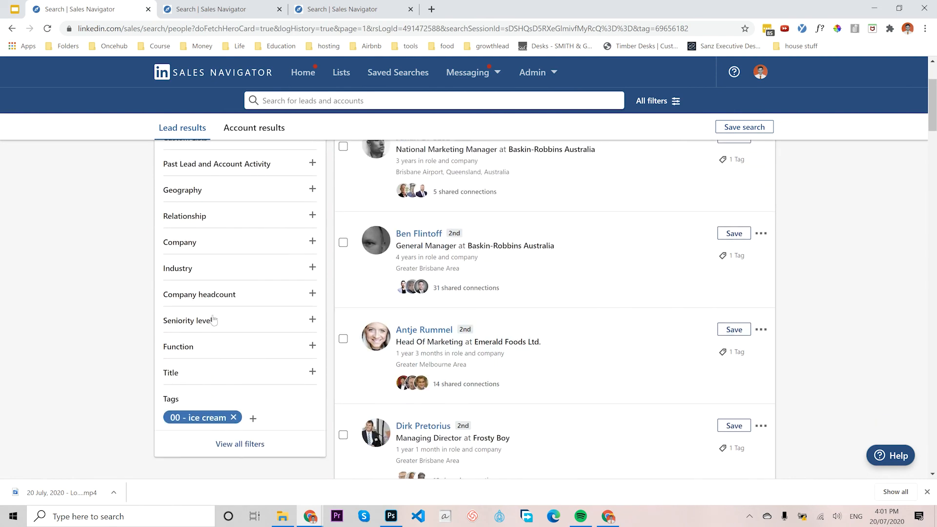
scroll(260, 312, "up", 3)
scroll(236, 371, "down", 3)
left_click(218, 375)
left_click(212, 393)
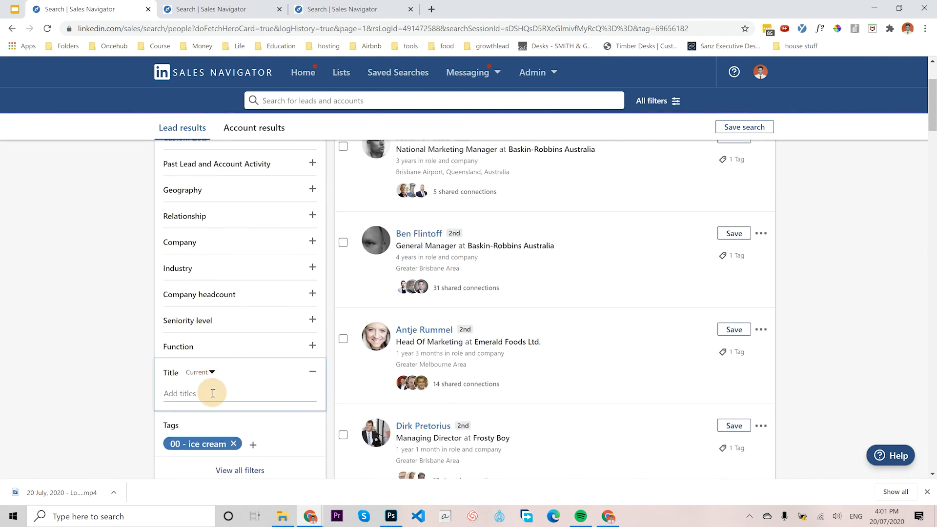
type("ow")
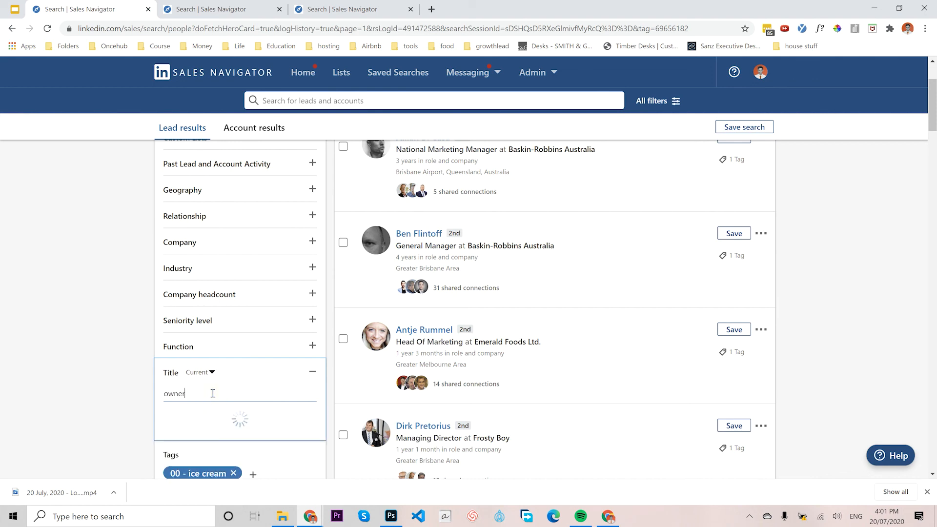
type("ner")
key("Return")
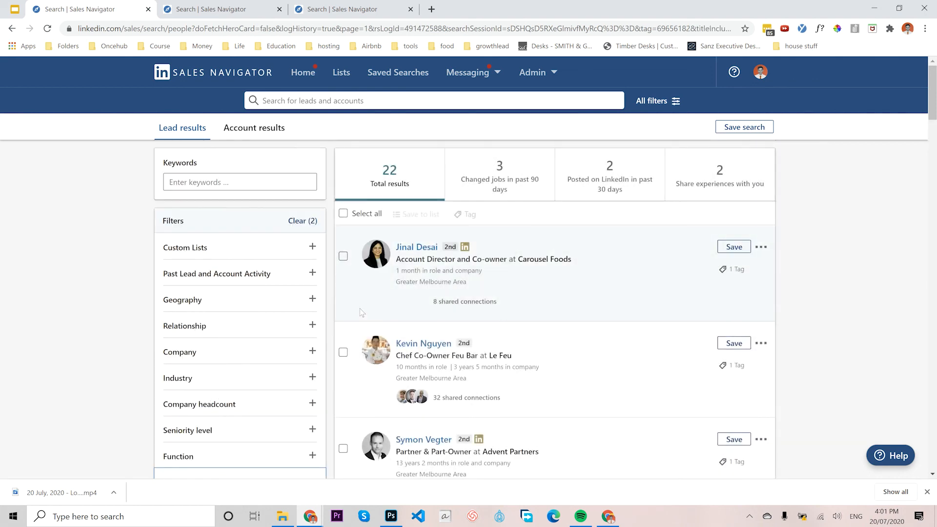
scroll(360, 313, "down", 3)
scroll(261, 352, "down", 2)
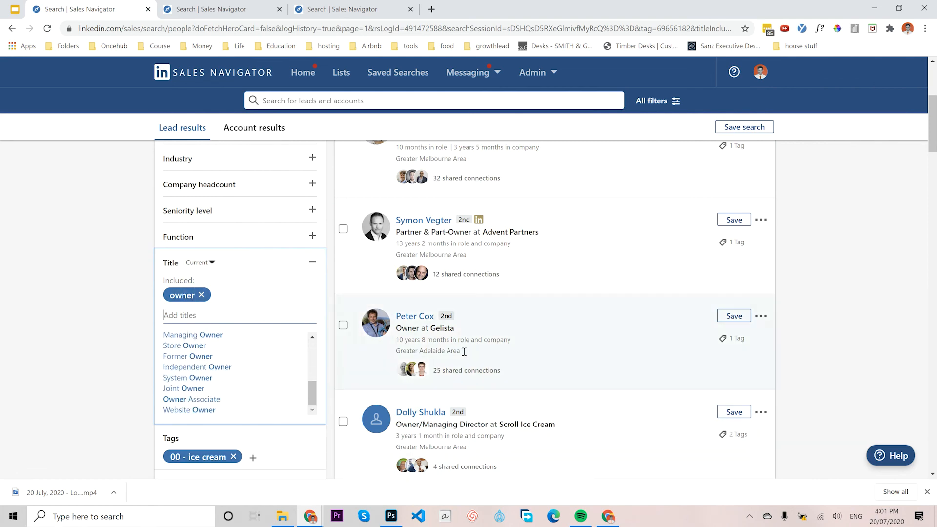
scroll(295, 321, "up", 3)
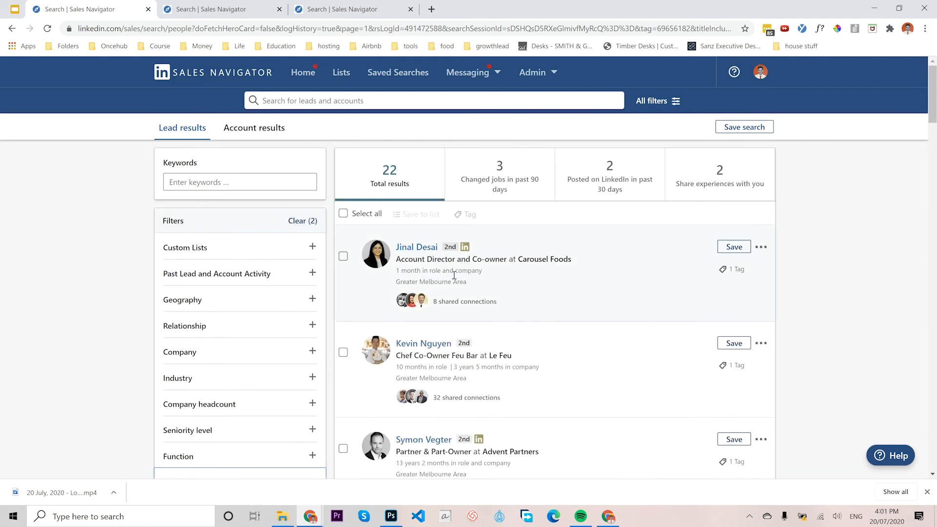
Limit the lead search's relationship filter to 2nd Degree Connections and 3rd Degree+ Connections
scroll(454, 275, "down", 3)
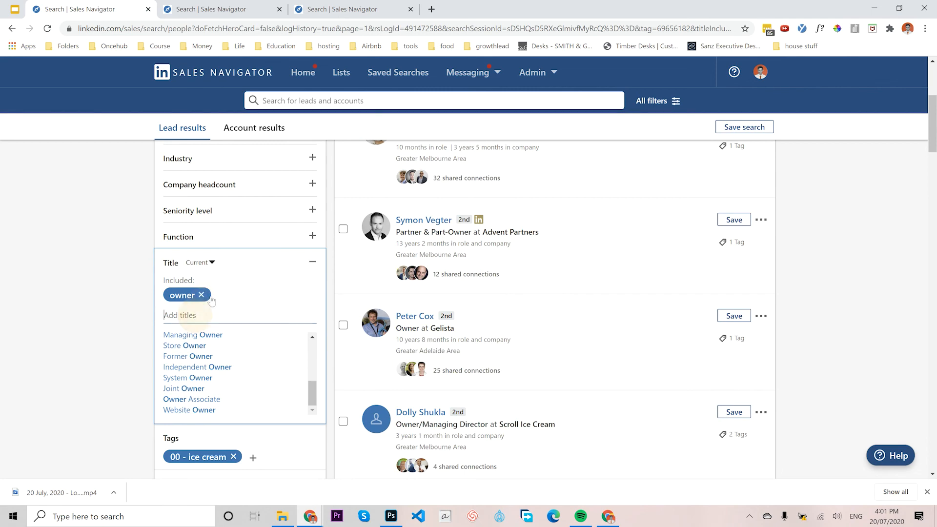
scroll(202, 293, "up", 3)
left_click(201, 275)
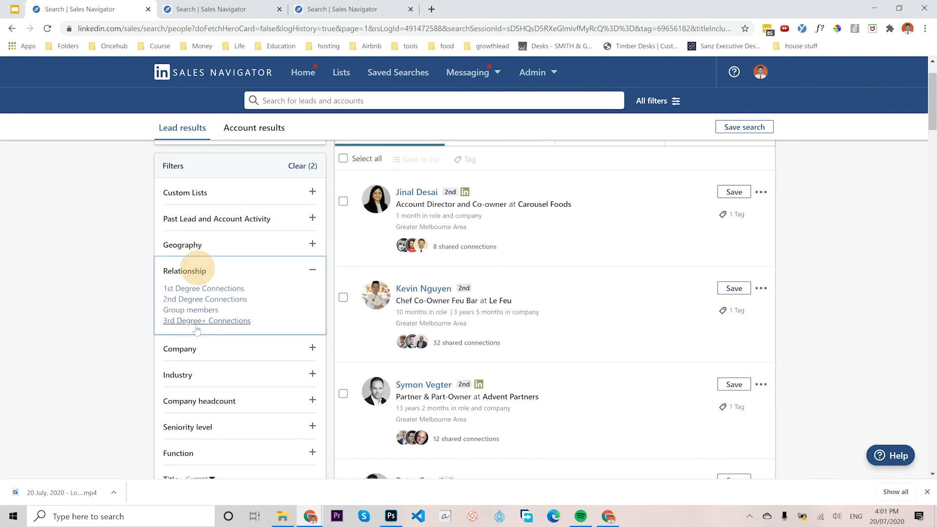
left_click(176, 296)
left_click(188, 386)
Add Australia as an included region in the lead search's geography filter and check the applied filters
left_click(205, 299)
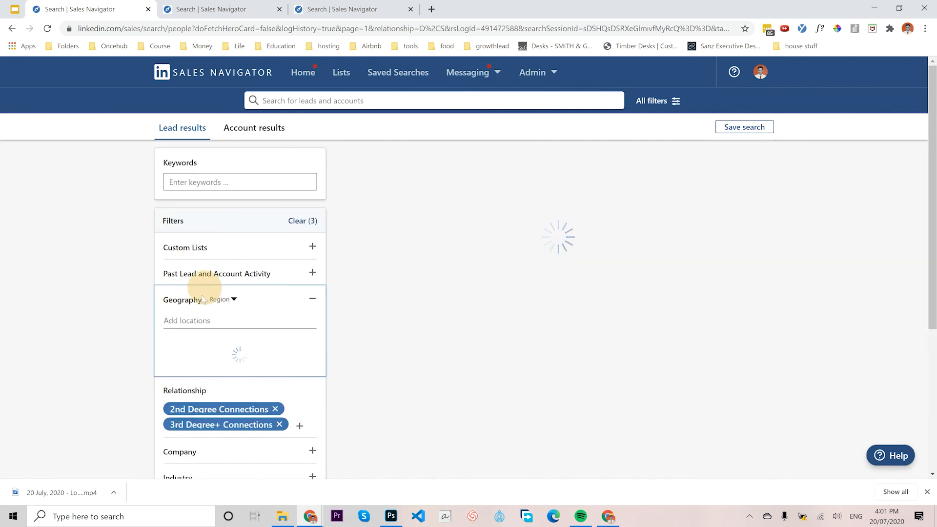
left_click(185, 344)
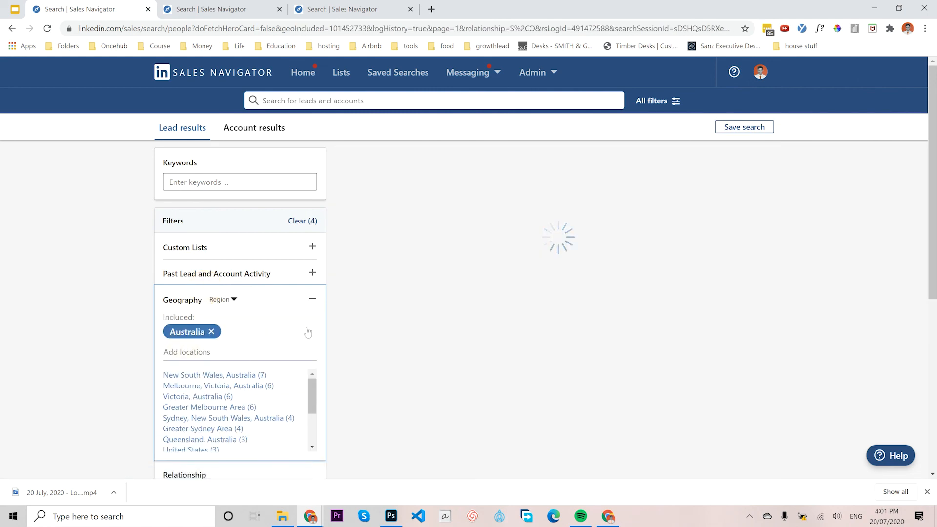
scroll(707, 316, "down", 4)
scroll(707, 315, "up", 4)
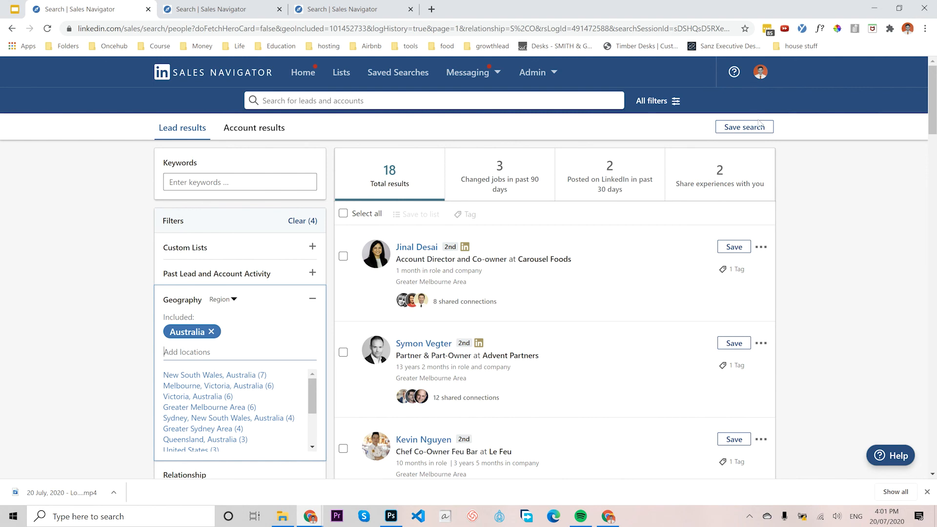
Start saving the lead search and replace its name with the template "0X - Geo: ___ | Rel: ___ | Act: ___ | size: ___ | Ind: ___ | Title: ___ ~ ___"
left_click(745, 127)
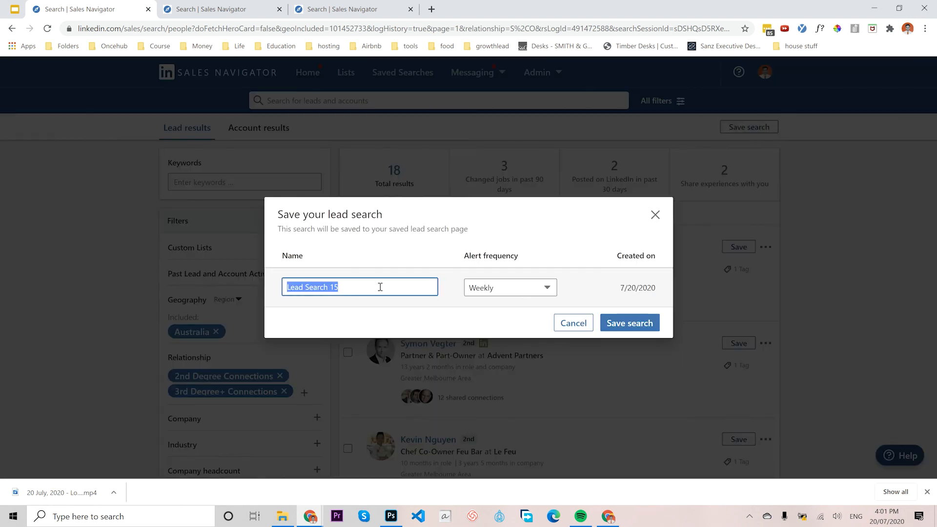
key("BackSpace")
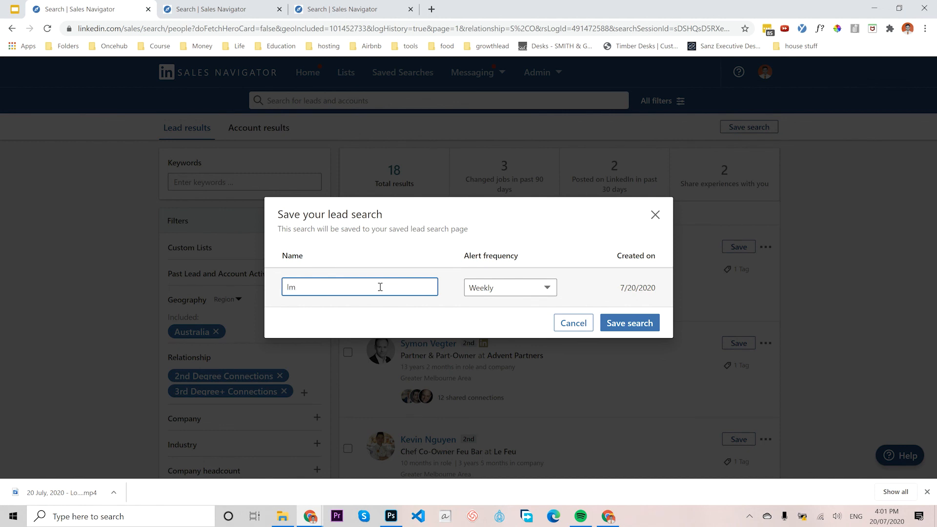
type("lmname")
Review the number prefix and the Geo, Rel, Act, size, Ind and Title placeholders in the search name
left_click_drag(380, 287, 286, 287)
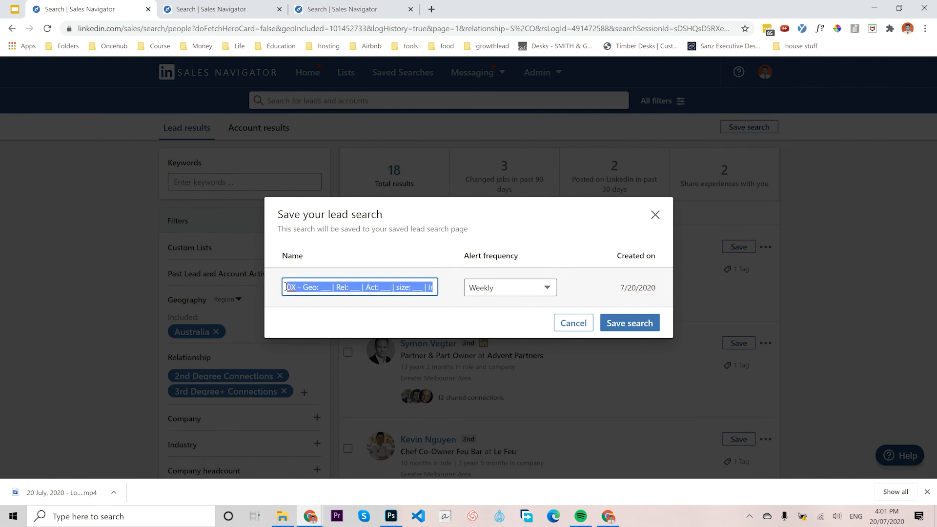
left_click(296, 287)
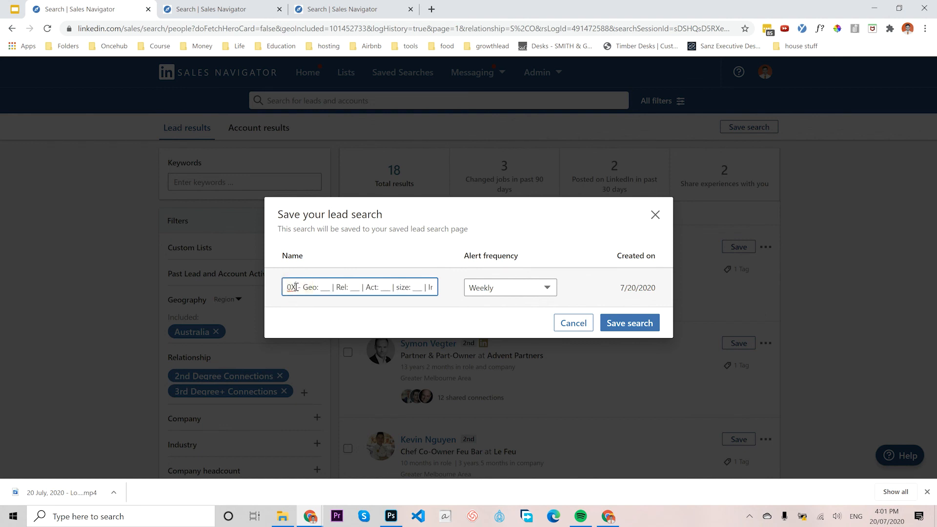
double_click(324, 287)
double_click(355, 287)
left_click(384, 288)
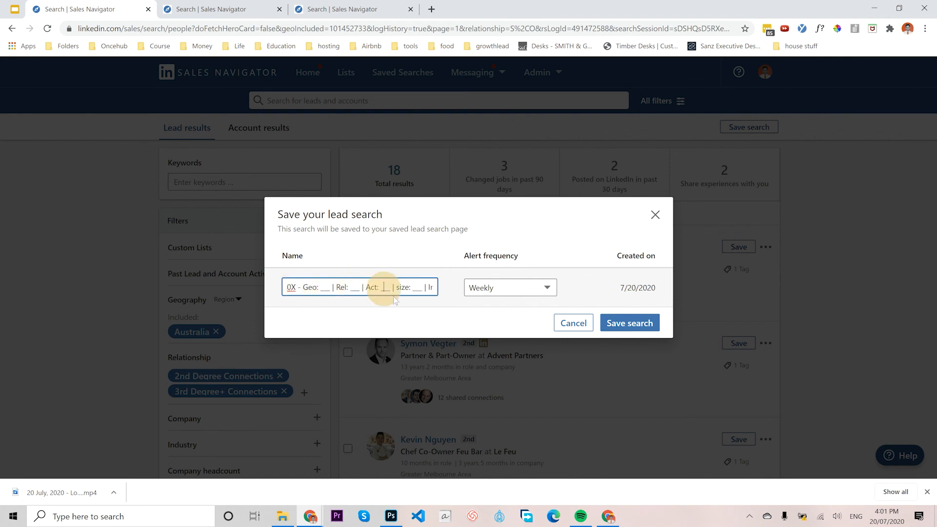
left_click_drag(410, 288, 385, 279)
left_click(378, 288)
left_click(372, 289)
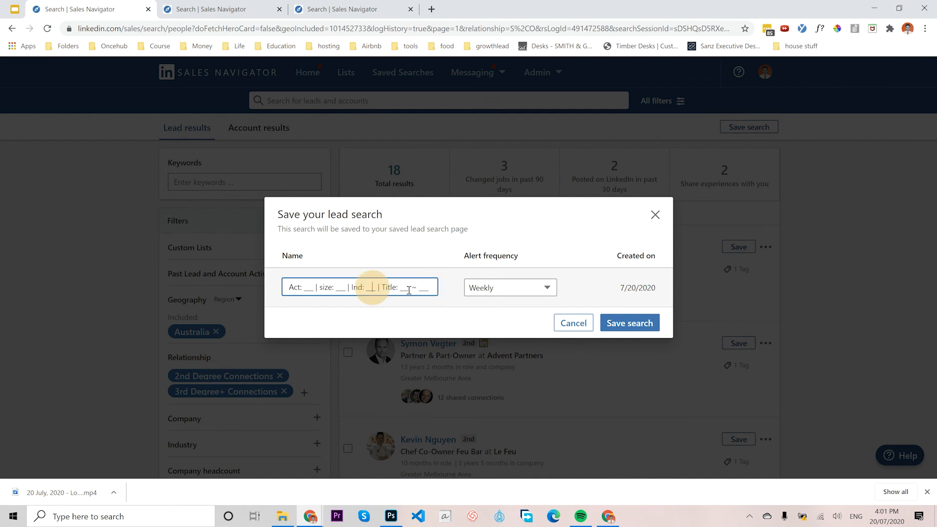
left_click(407, 290)
left_click(367, 291)
double_click(371, 287)
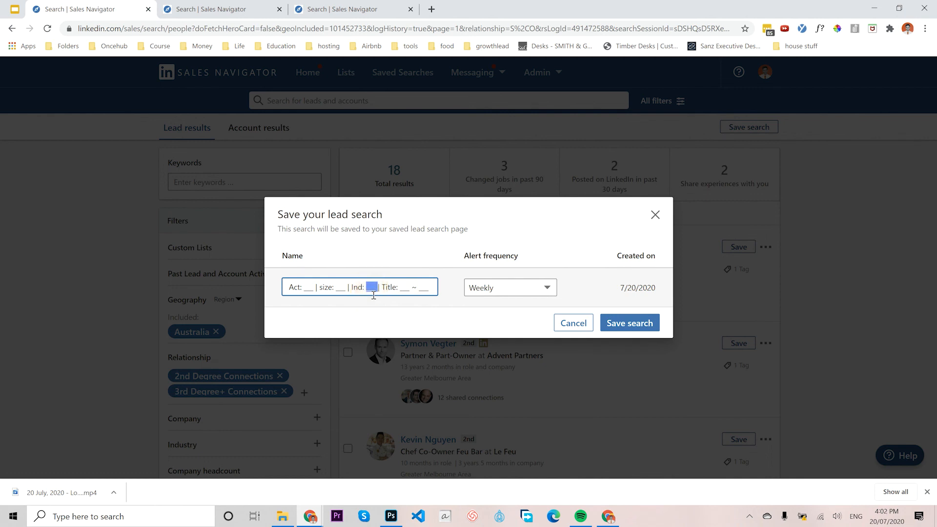
left_click(414, 290)
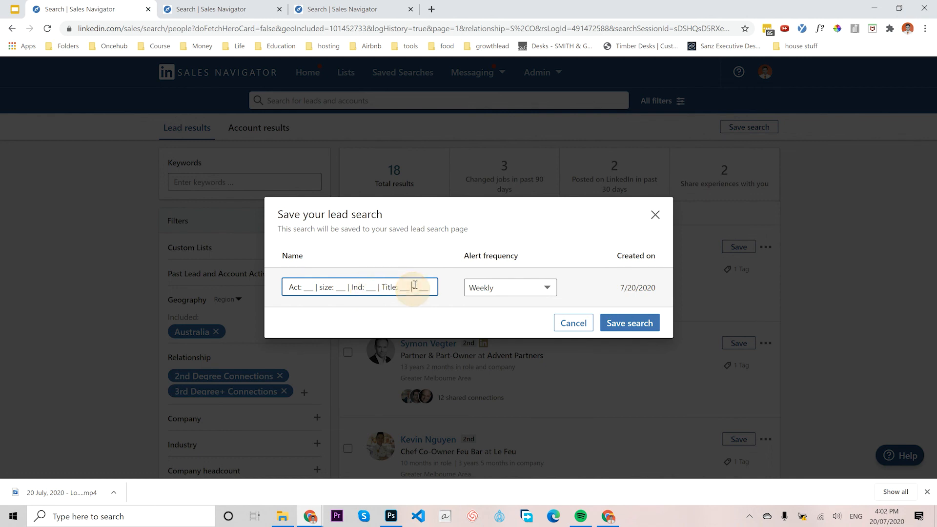
left_click_drag(405, 289, 256, 287)
Save the lead search with its alert frequency set to Never and look over the listed leads
left_click(497, 288)
left_click(503, 358)
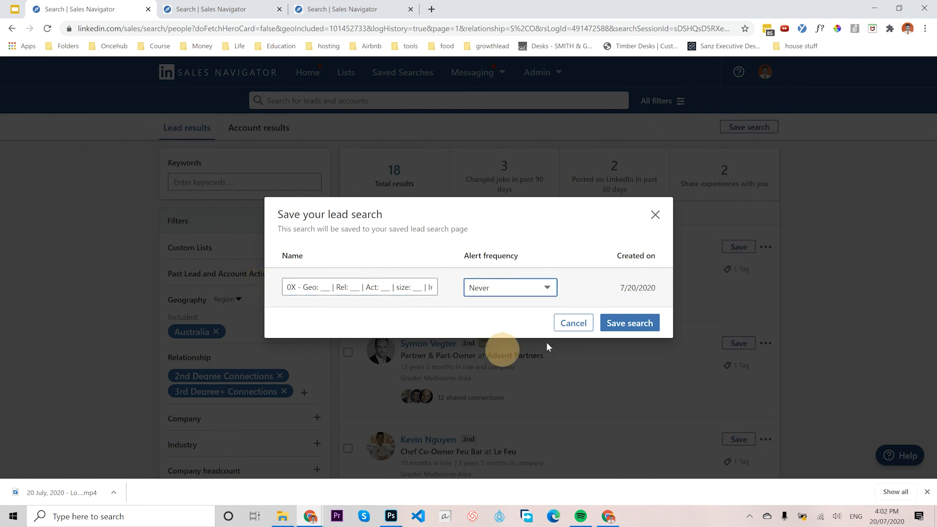
left_click(629, 323)
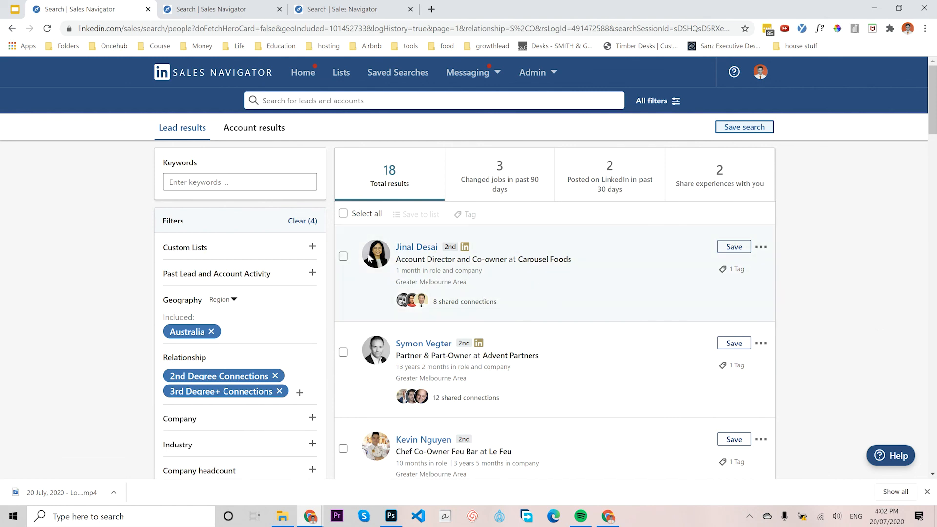
scroll(507, 286, "down", 13)
scroll(506, 288, "up", 2)
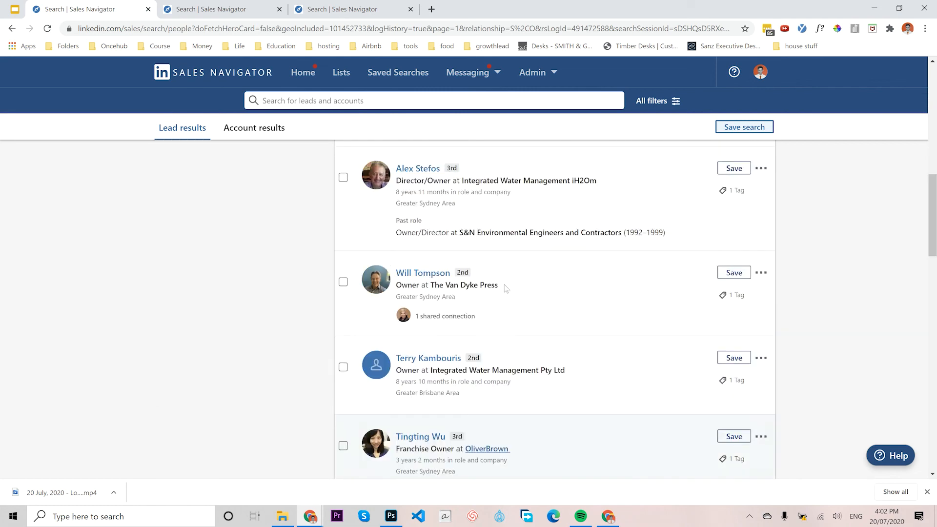
scroll(504, 285, "up", 11)
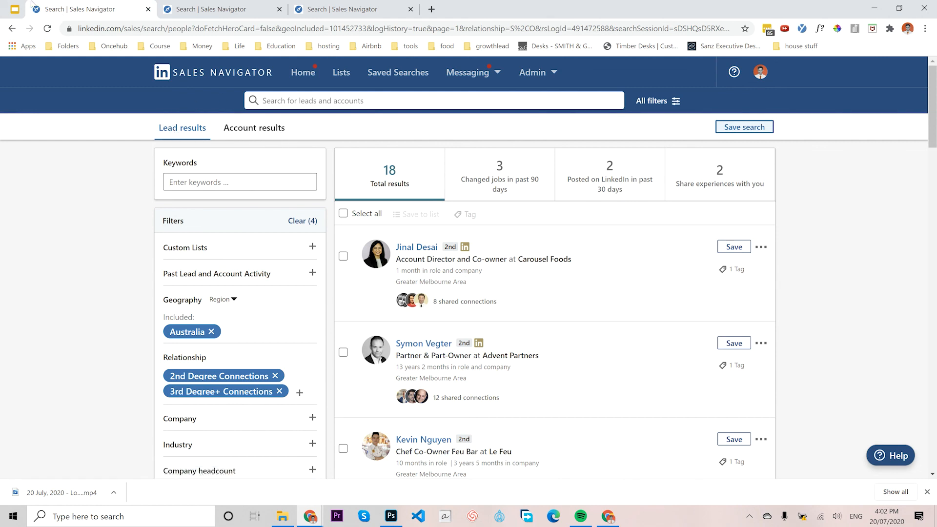
Switch to the Google Slides presentation, present it from the "Company/account searches" steps slide and advance to slide 20
left_click(15, 9)
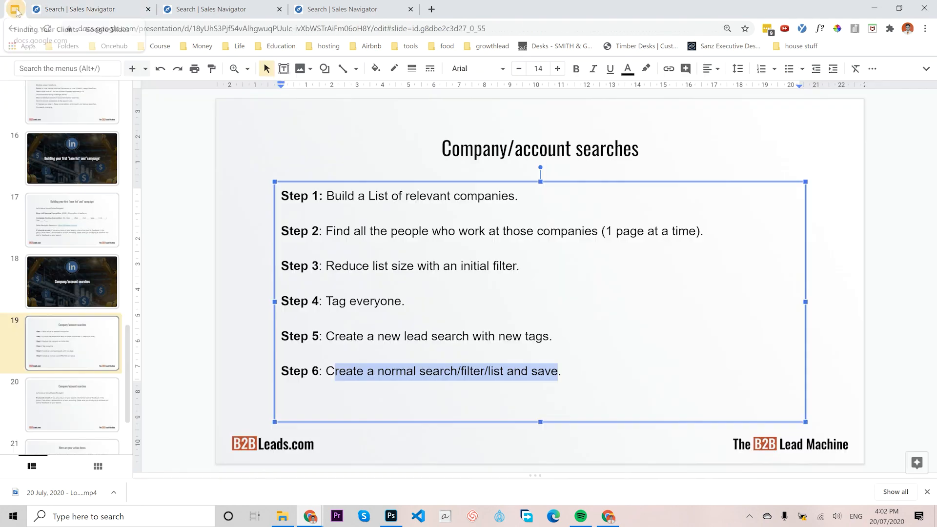
left_click(250, 303)
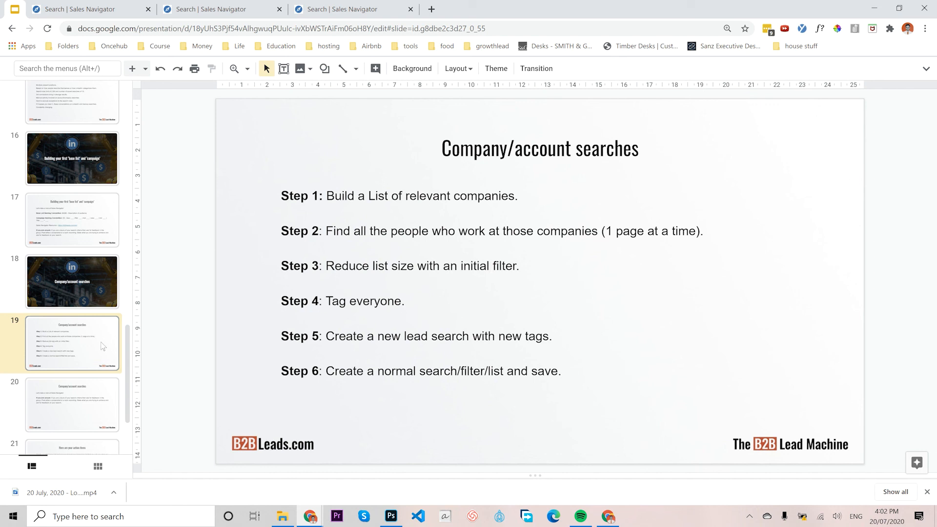
key("ctrl+F5")
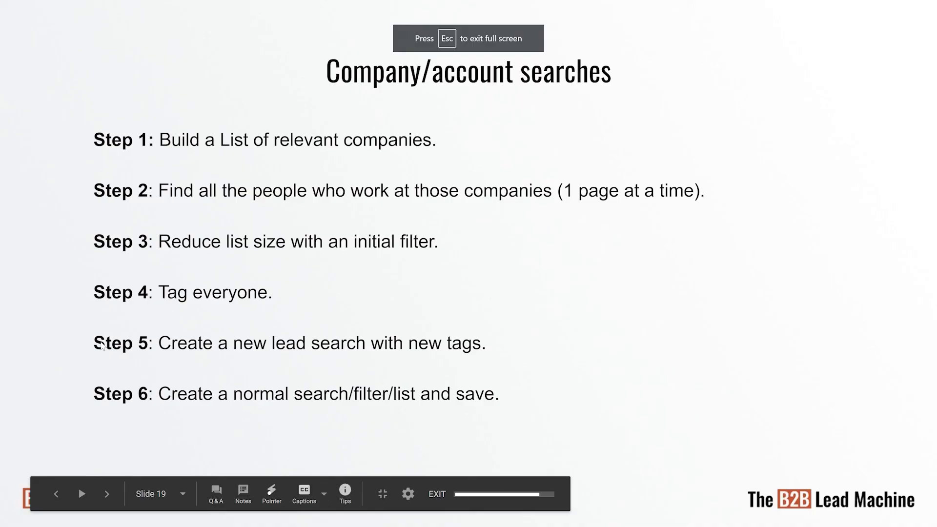
key("Right")
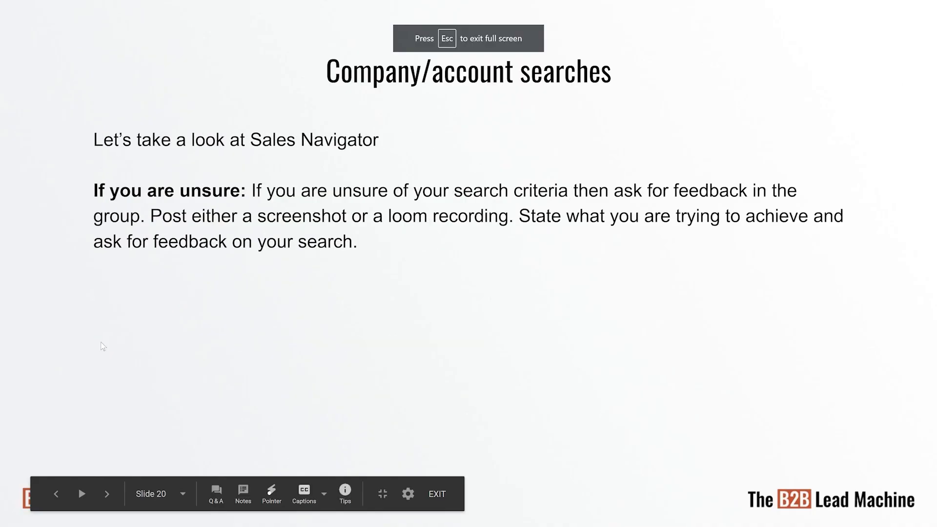